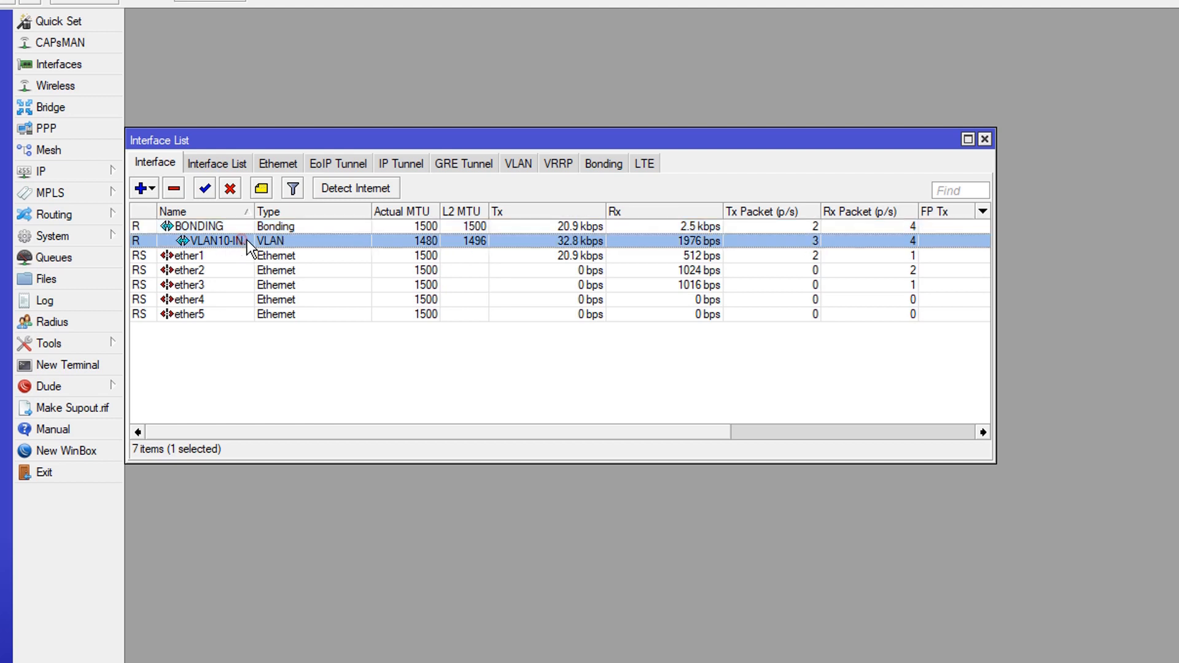
Widen the interface name column and switch to the VLAN interface list
{"action": "left_click_drag", "start_coordinate": [251, 210], "coordinate": [318, 202]}
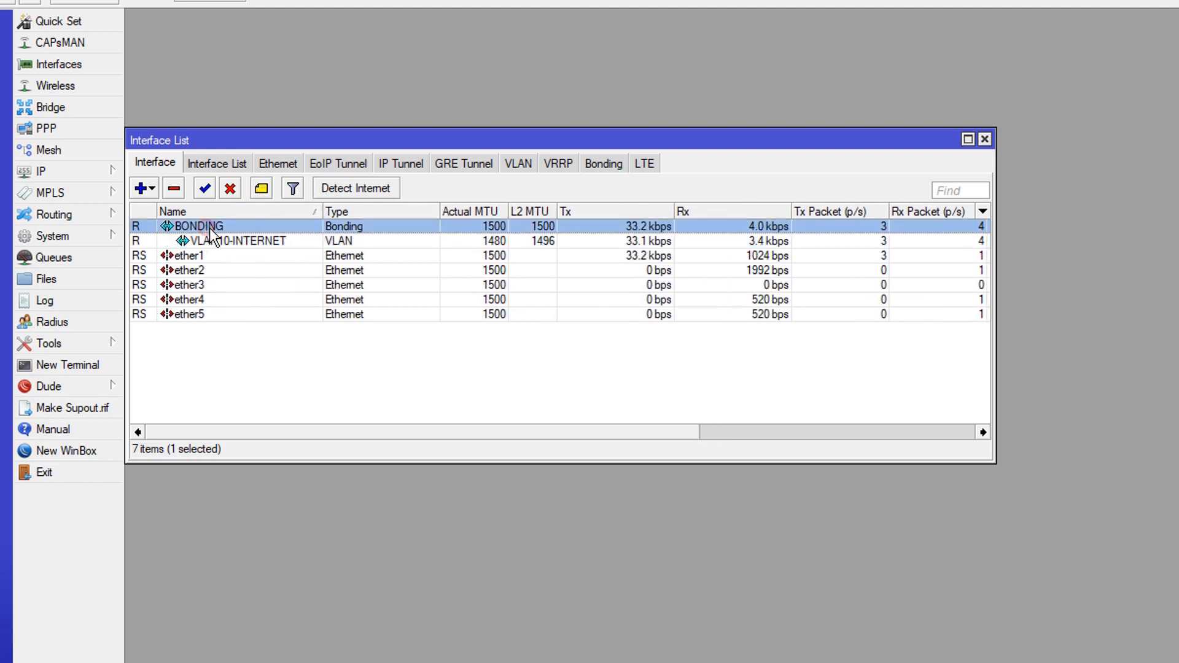
{"action": "left_click", "coordinate": [282, 397]}
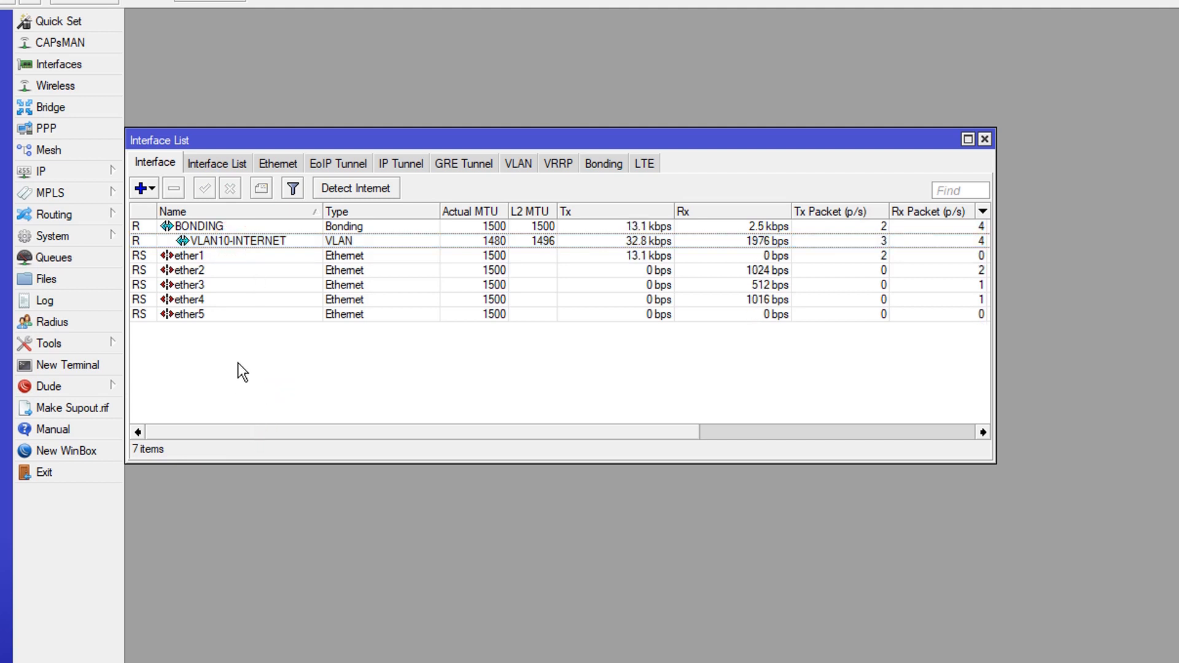
{"action": "left_click", "coordinate": [482, 164]}
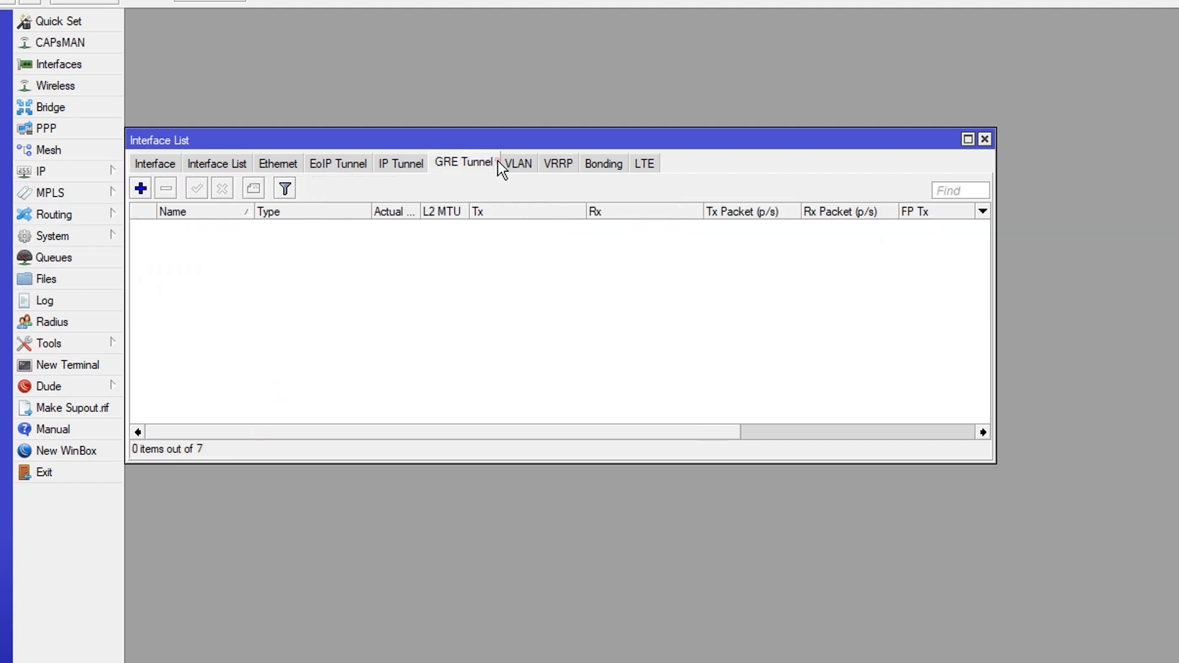
{"action": "left_click", "coordinate": [513, 172]}
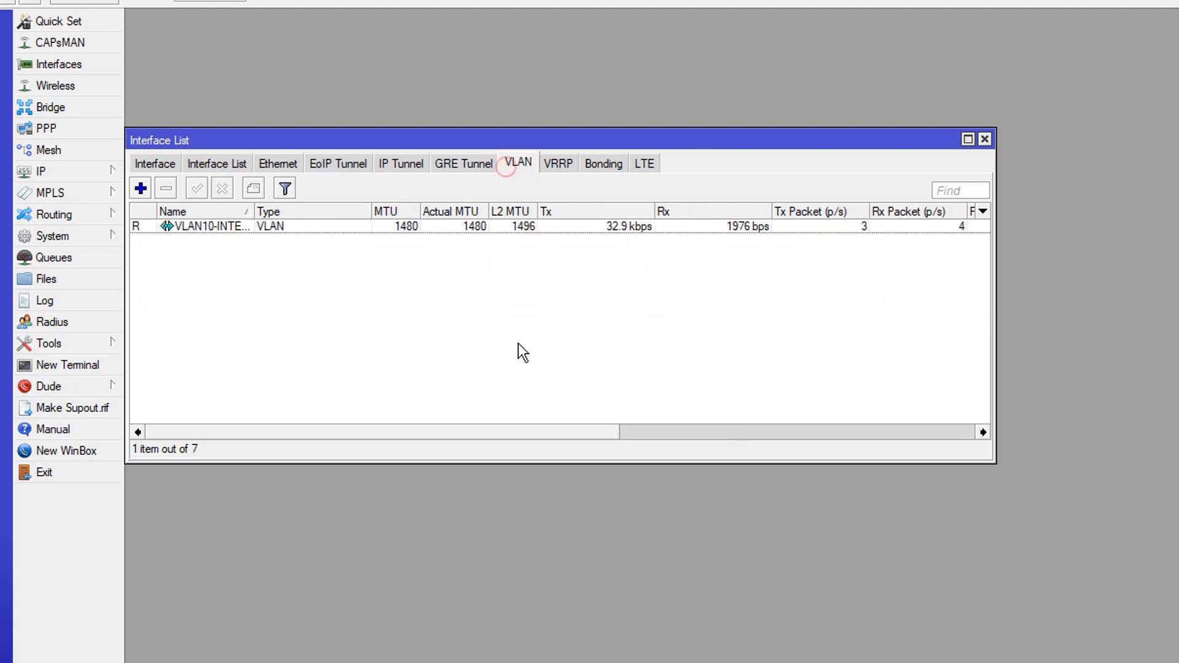
{"action": "left_click", "coordinate": [519, 344]}
Add a new VLAN interface named VLAN2-PPPOE&HOTSPOT
{"action": "left_click", "coordinate": [141, 189]}
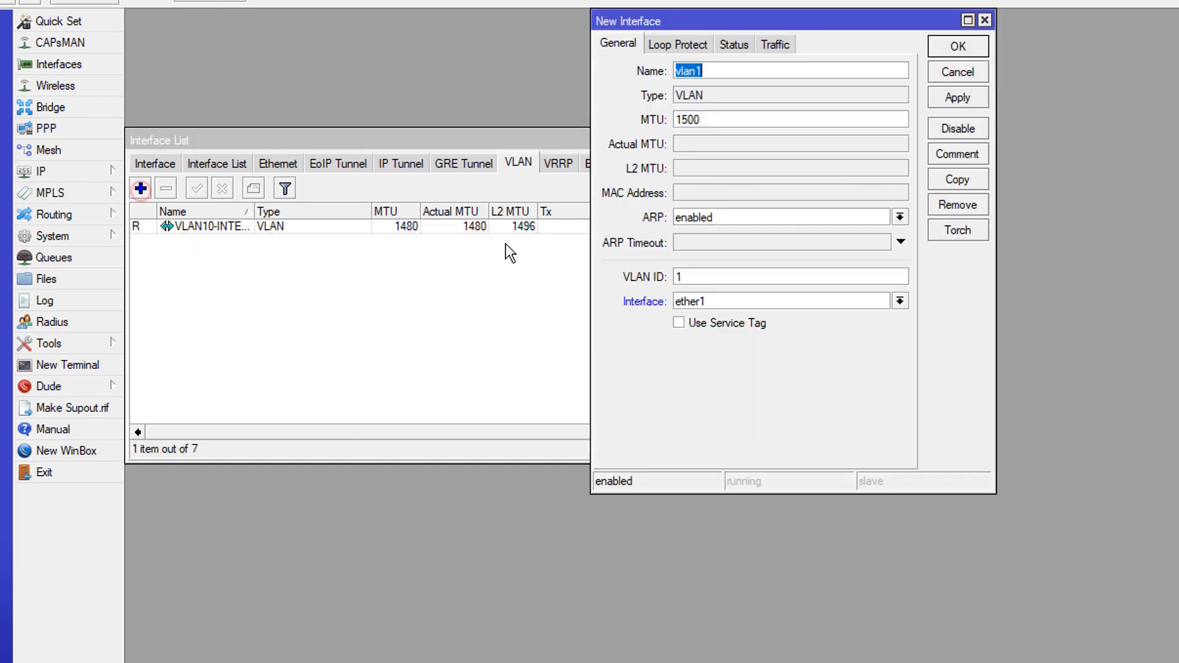
{"action": "left_click", "coordinate": [724, 69]}
{"action": "key", "text": "BackSpace"}
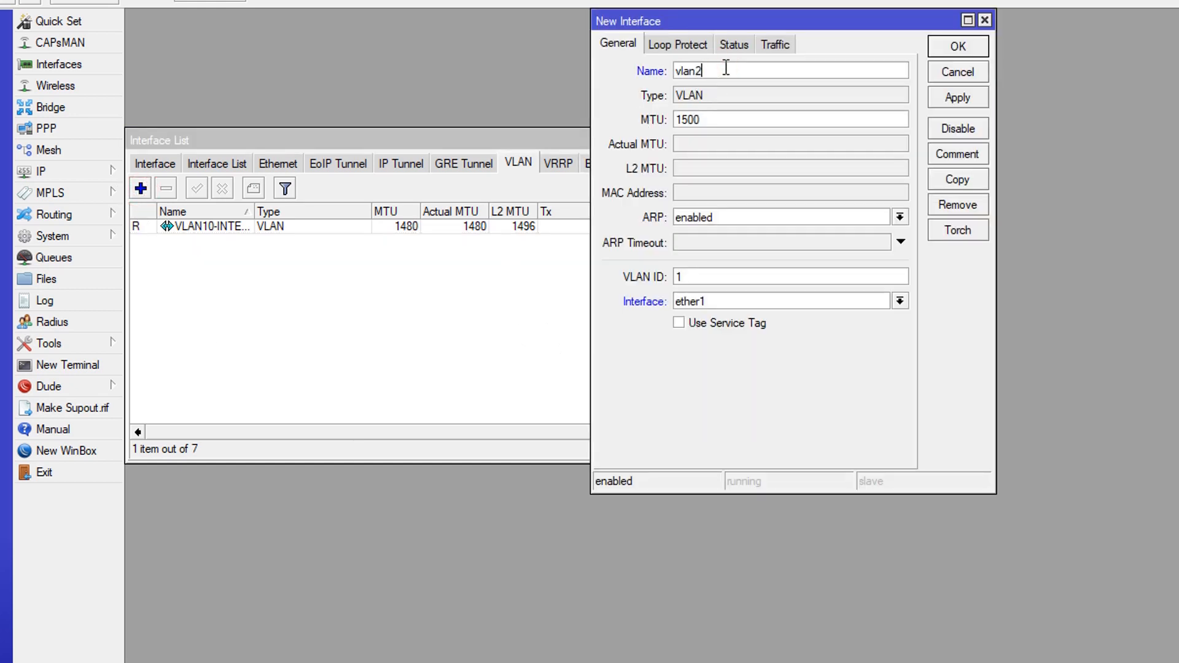
{"action": "key", "text": "BackSpace"}
{"action": "key", "text": "BackSpace"}
{"action": "key", "text": "BackSpace"}
{"action": "key", "text": "BackSpace"}
{"action": "type", "text": "VLAN2-PPOE&HOTSPOT"}
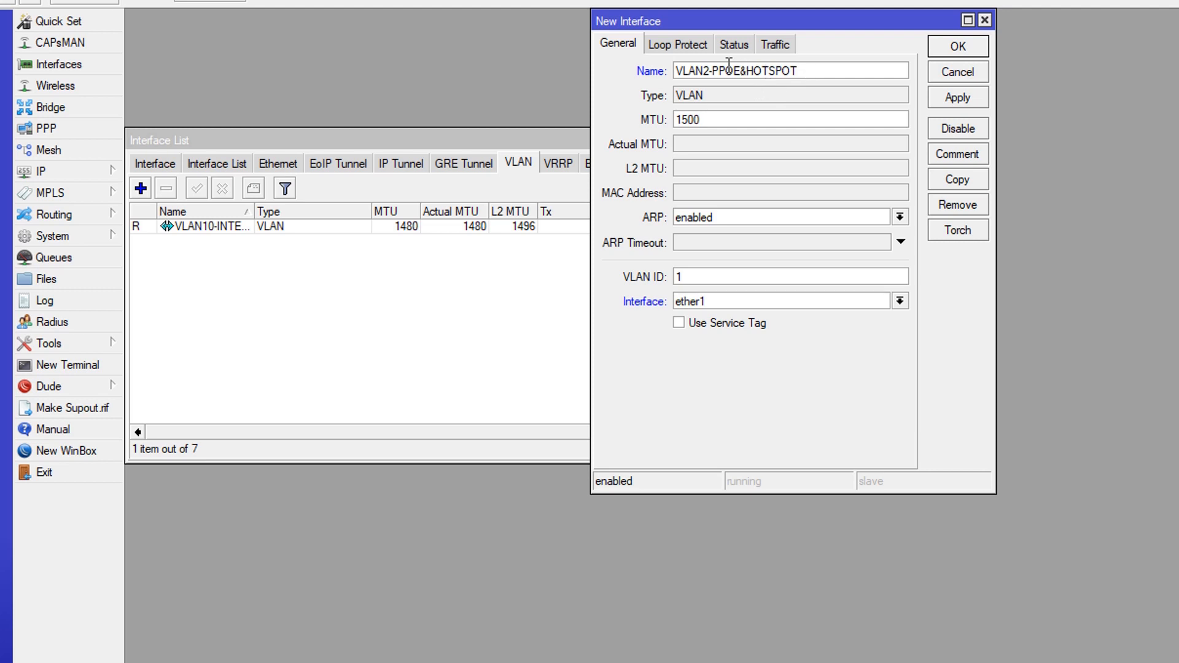
{"action": "type", "text": "P"}
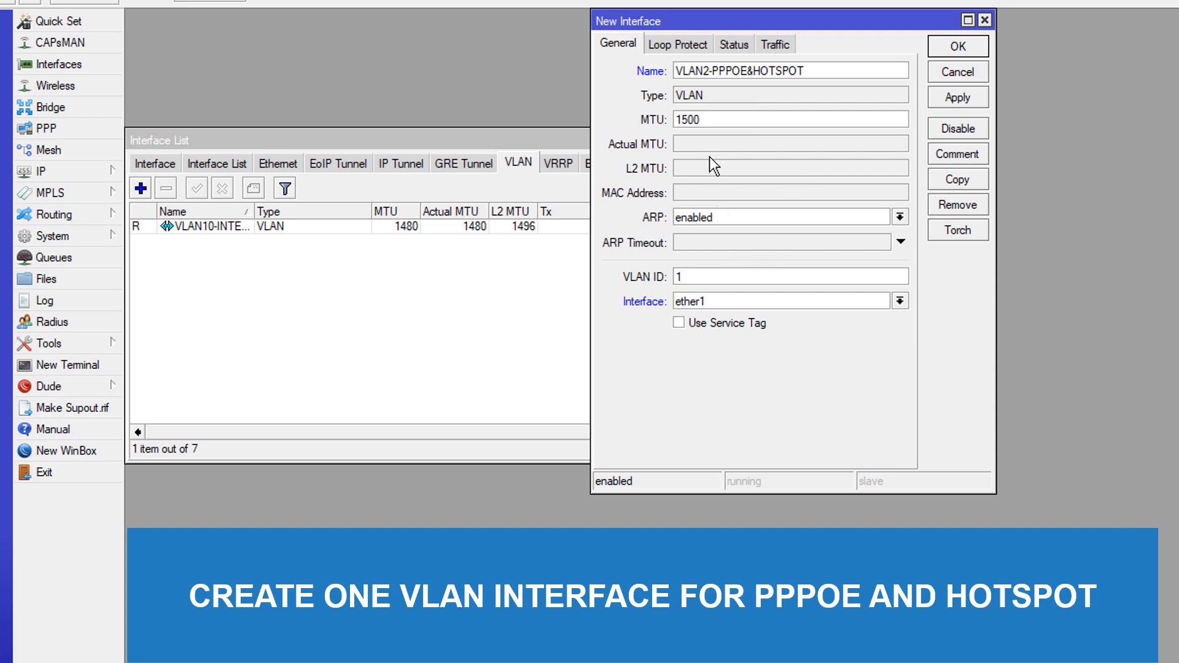
{"action": "left_click_drag", "start_coordinate": [823, 69], "coordinate": [674, 67]}
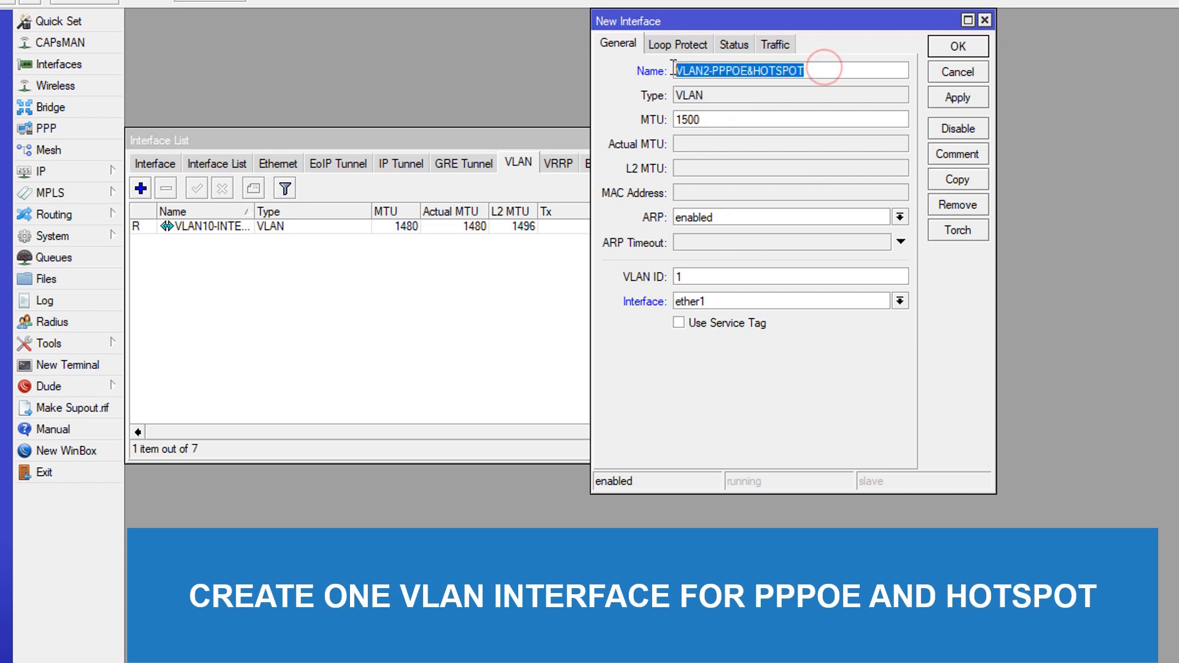
{"action": "left_click", "coordinate": [864, 68]}
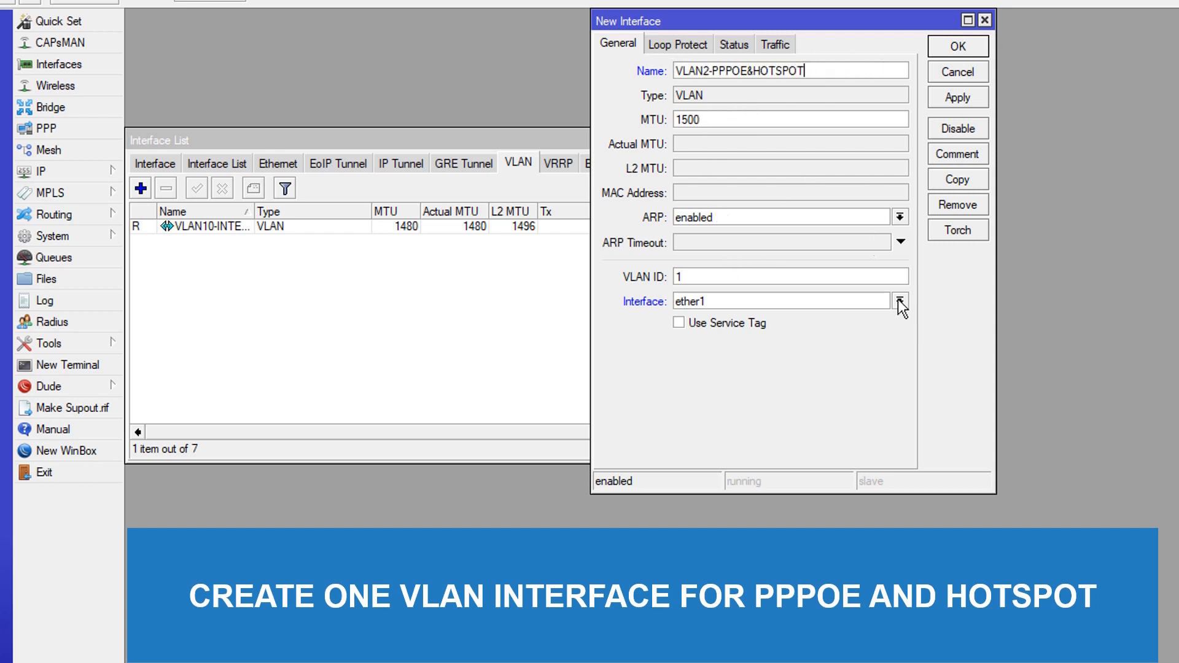
Set the VLAN ID to 2 on interface BONDING with MTU 1480, then apply and save the VLAN
{"action": "double_click", "coordinate": [737, 278]}
{"action": "type", "text": "2"}
{"action": "left_click", "coordinate": [761, 304]}
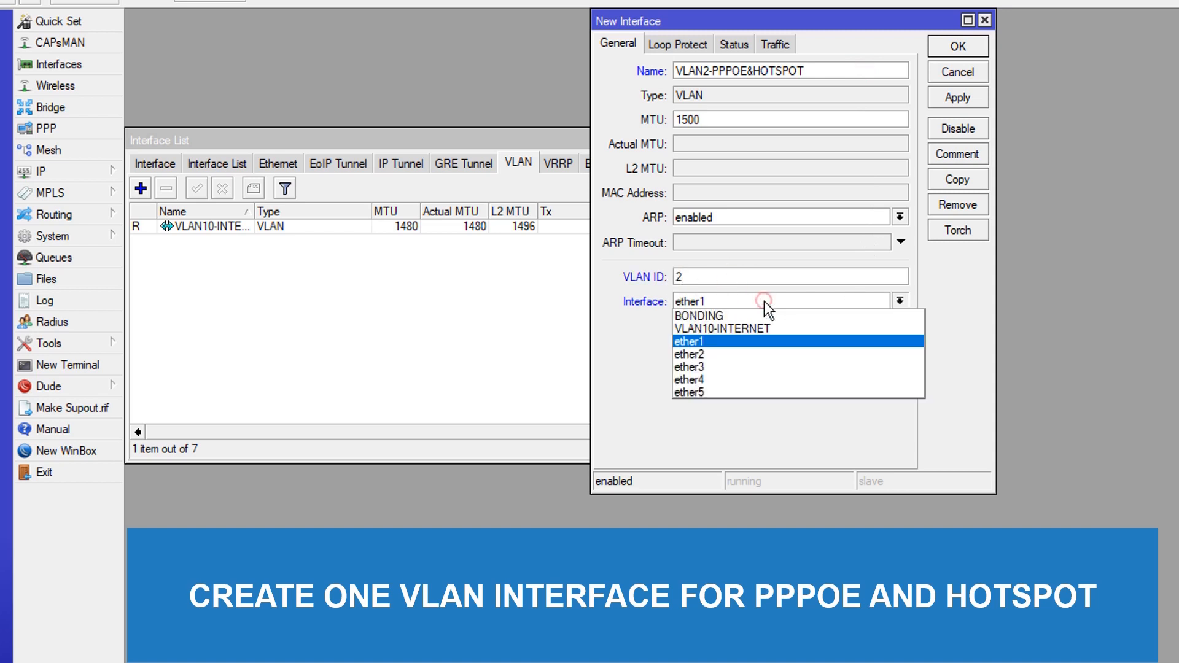
{"action": "left_click", "coordinate": [732, 318]}
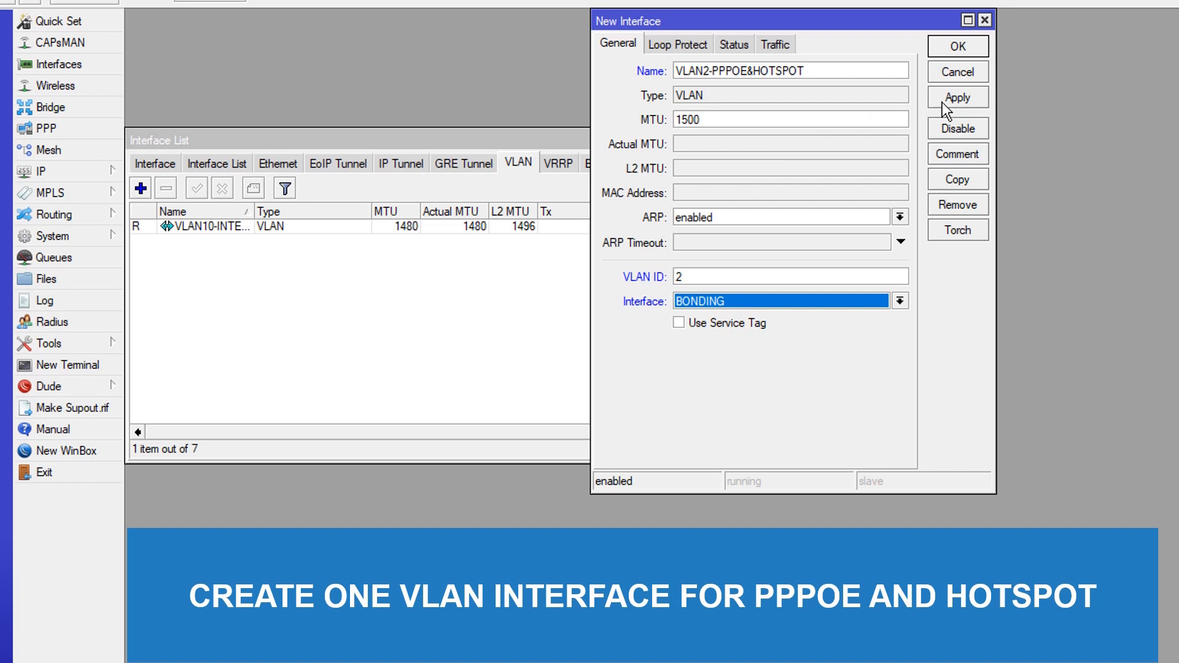
{"action": "double_click", "coordinate": [750, 121]}
{"action": "type", "text": "148"}
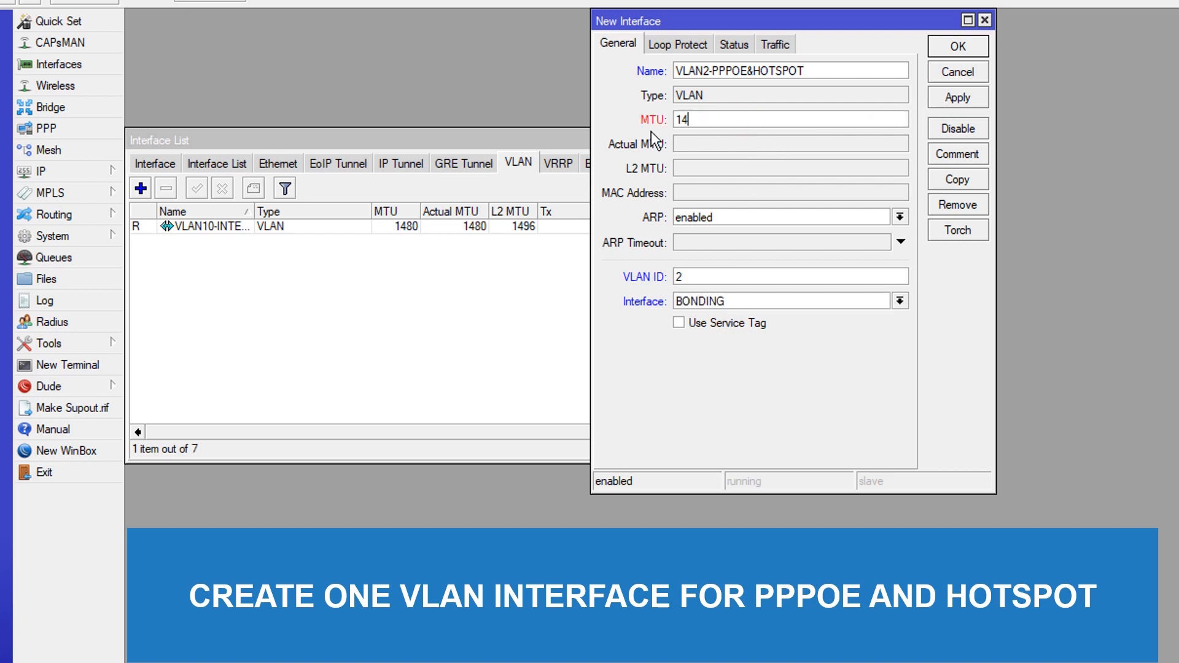
{"action": "left_click", "coordinate": [949, 98]}
{"action": "left_click", "coordinate": [957, 46]}
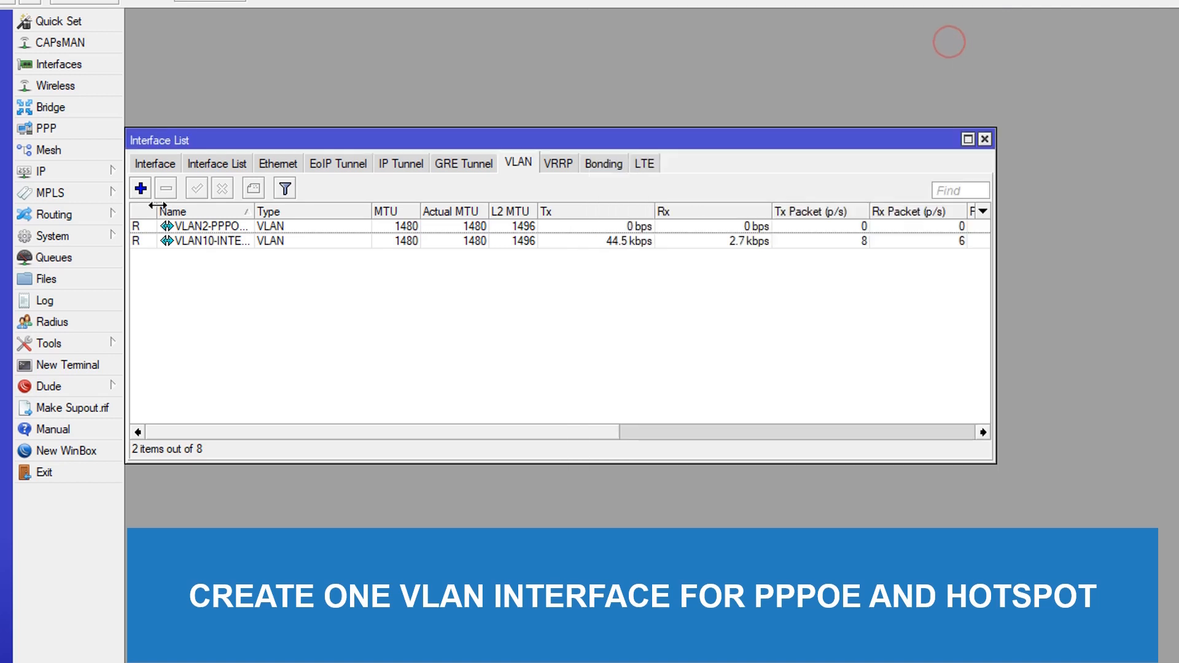
Review the new VLAN in the full interface list, auto-fitting the name column
{"action": "left_click", "coordinate": [155, 162]}
{"action": "left_click", "coordinate": [282, 241]}
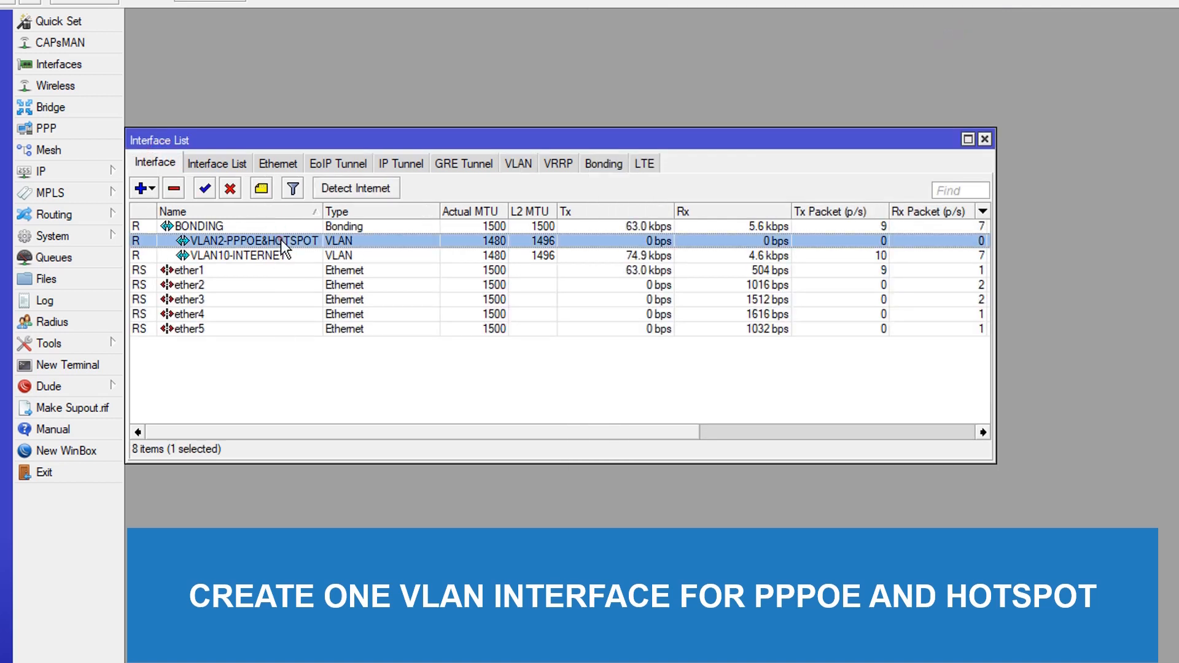
{"action": "double_click", "coordinate": [322, 212]}
{"action": "left_click", "coordinate": [325, 393]}
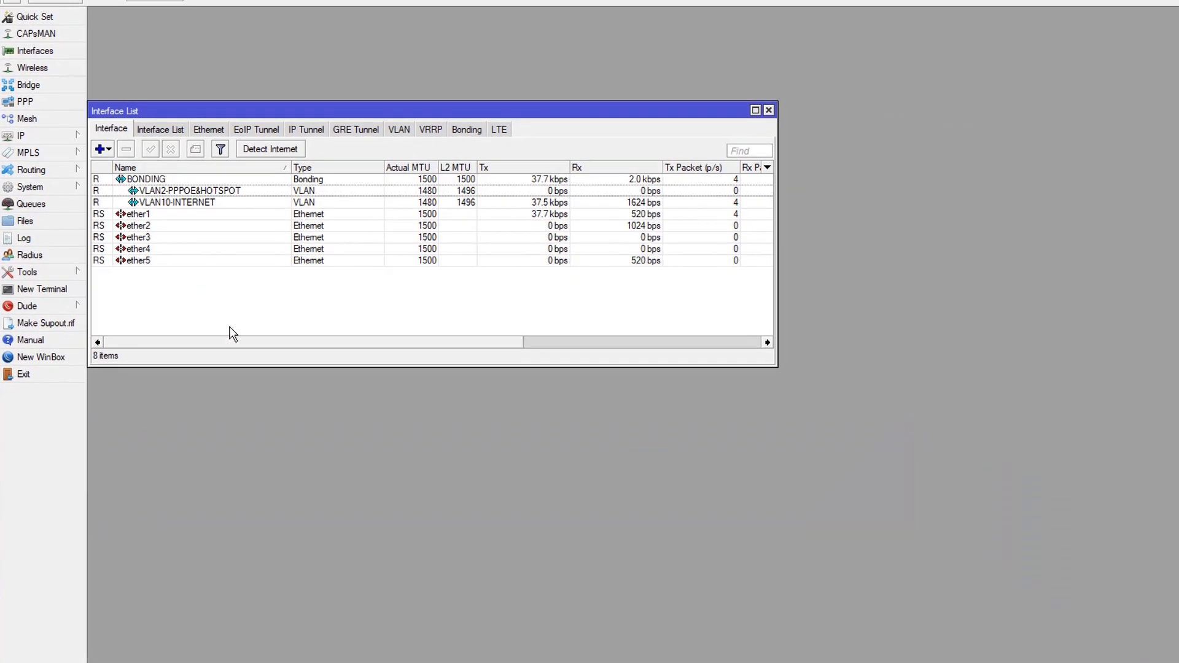
Open the firewall NAT rules and add a srcnat rule with out interface VLAN10-INTERNET
{"action": "left_click", "coordinate": [53, 137]}
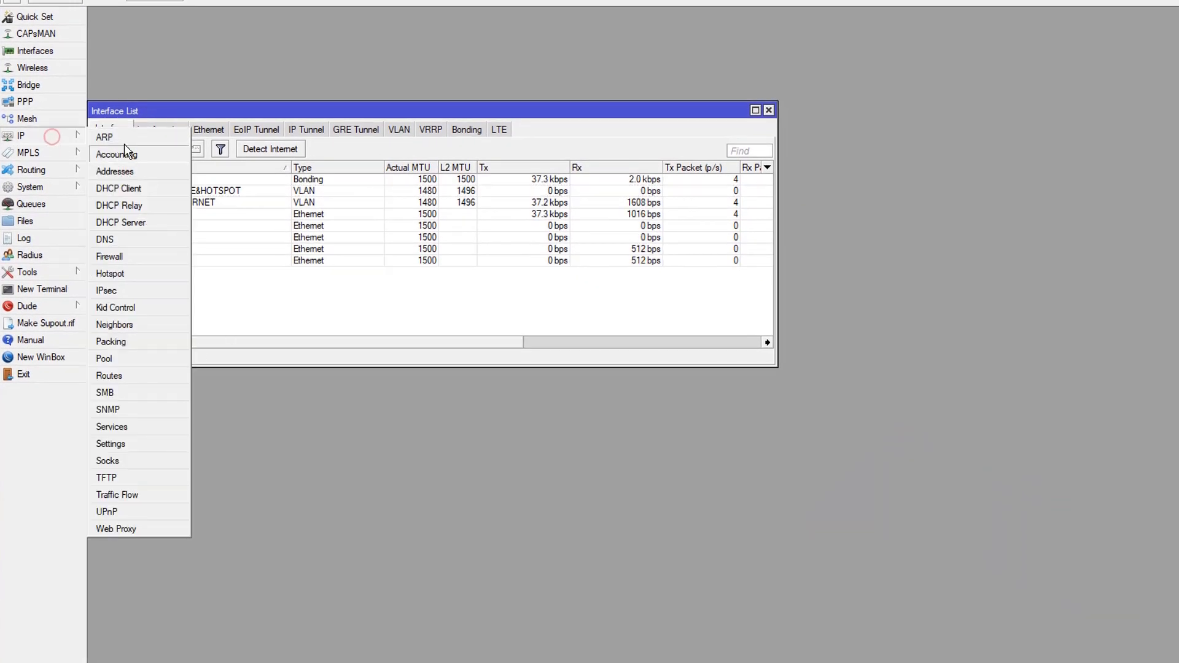
{"action": "left_click", "coordinate": [129, 253]}
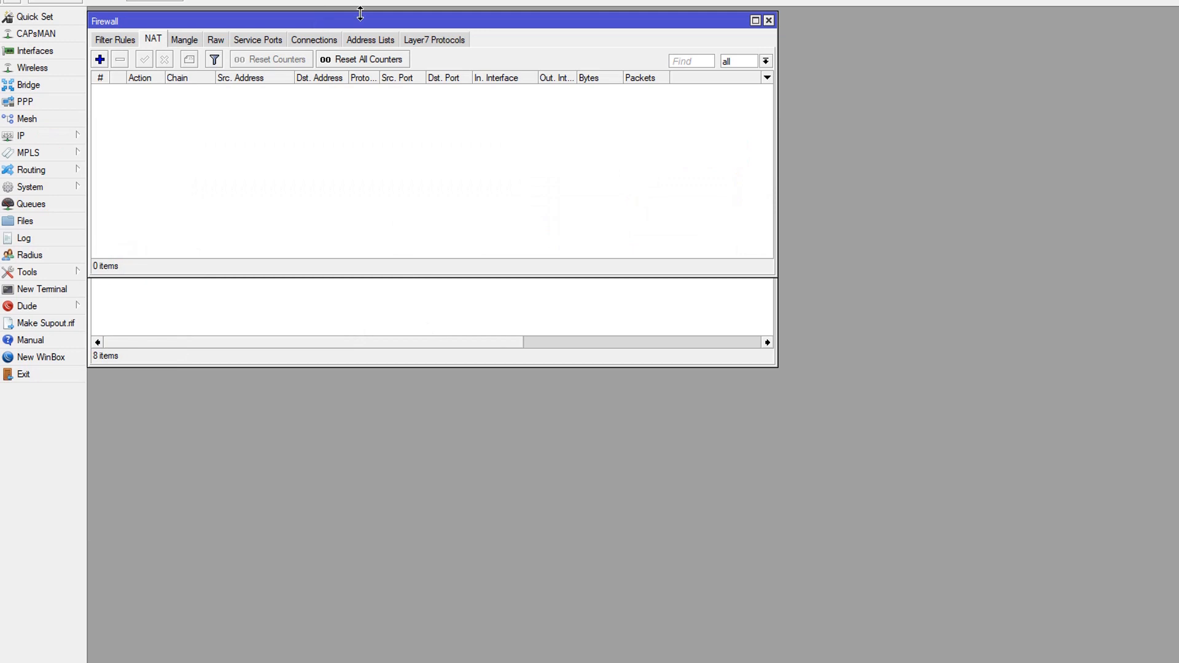
{"action": "left_click_drag", "start_coordinate": [362, 23], "coordinate": [647, 151]}
{"action": "left_click", "coordinate": [385, 184]}
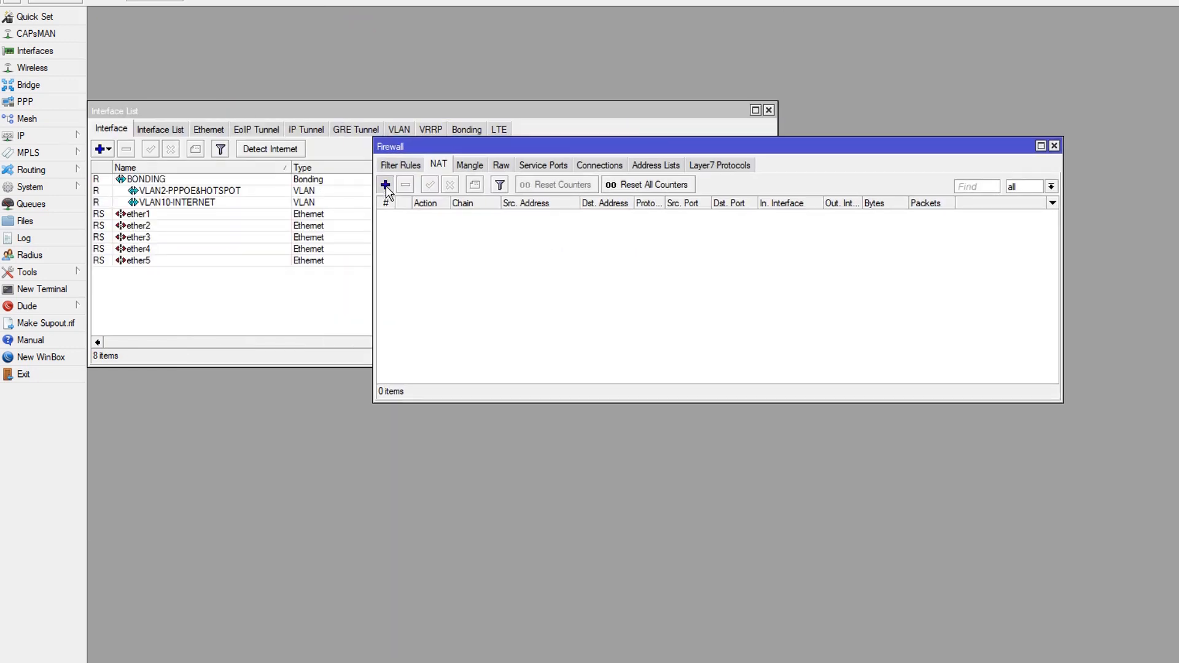
{"action": "left_click", "coordinate": [519, 36]}
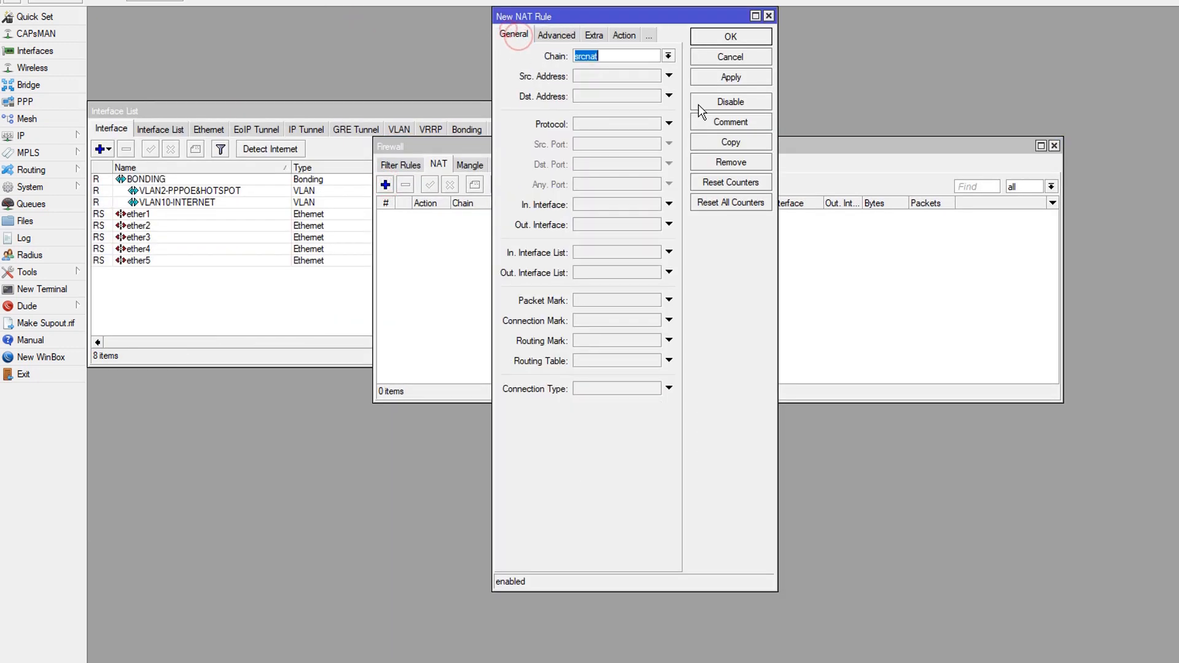
{"action": "left_click", "coordinate": [669, 224]}
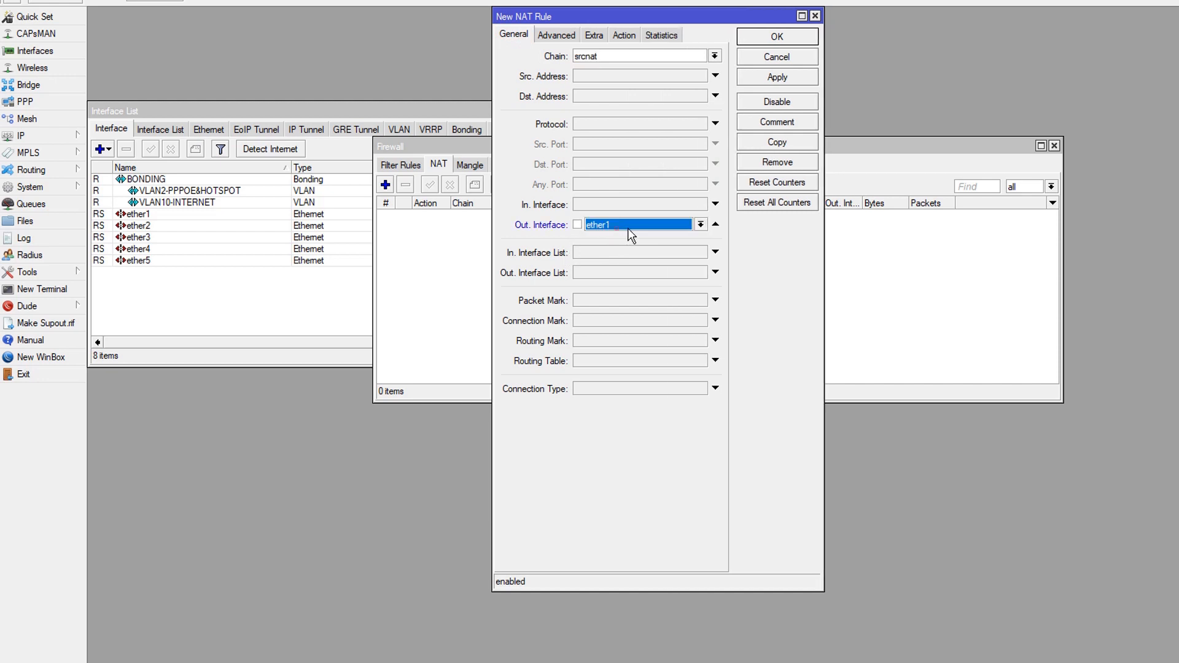
{"action": "left_click", "coordinate": [682, 226]}
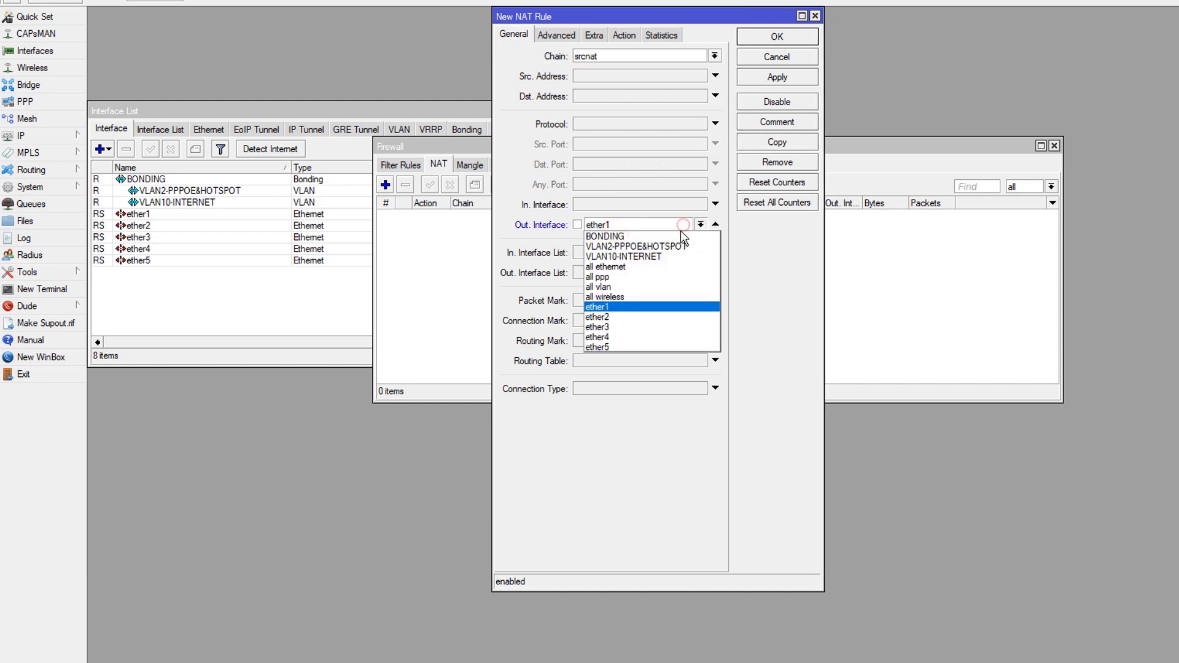
{"action": "left_click", "coordinate": [644, 257]}
Set the NAT rule's action to masquerade, then apply and save the rule
{"action": "left_click", "coordinate": [624, 35]}
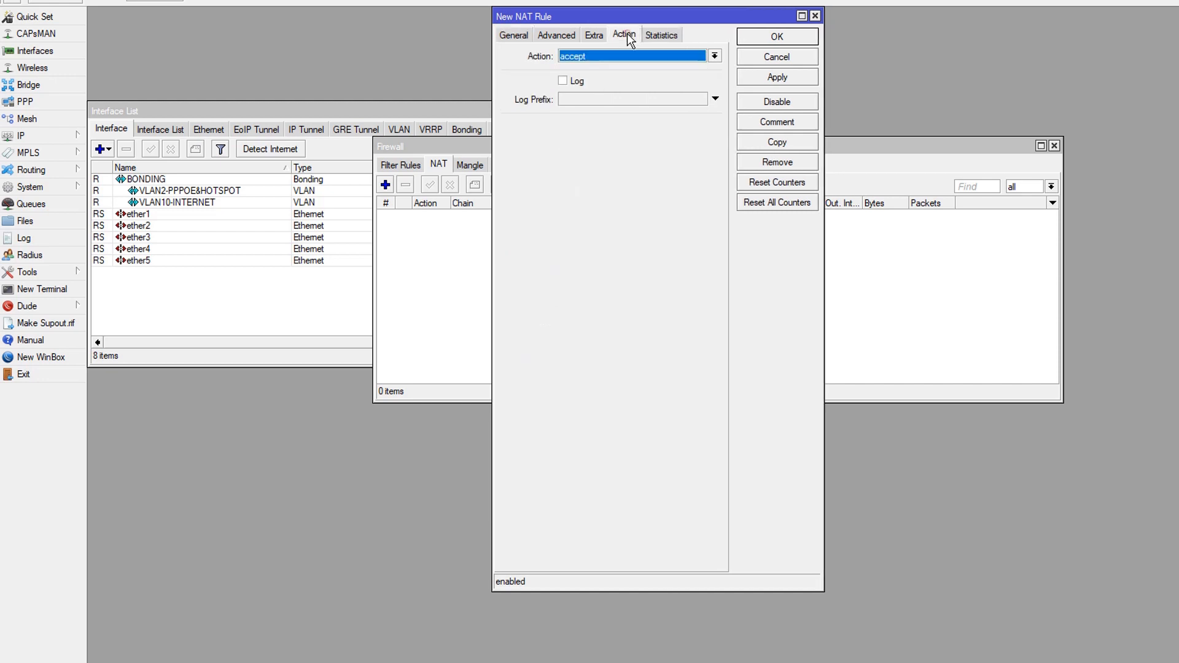
{"action": "left_click", "coordinate": [629, 60]}
{"action": "left_click", "coordinate": [608, 139]}
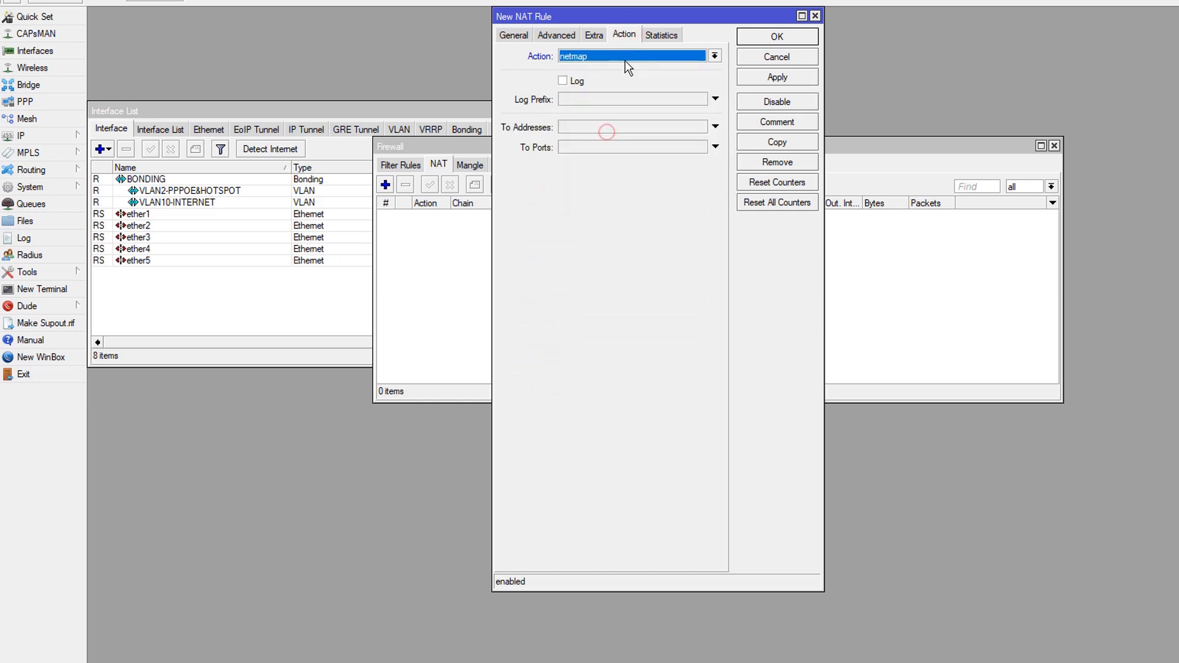
{"action": "left_click", "coordinate": [625, 60]}
{"action": "left_click", "coordinate": [613, 126]}
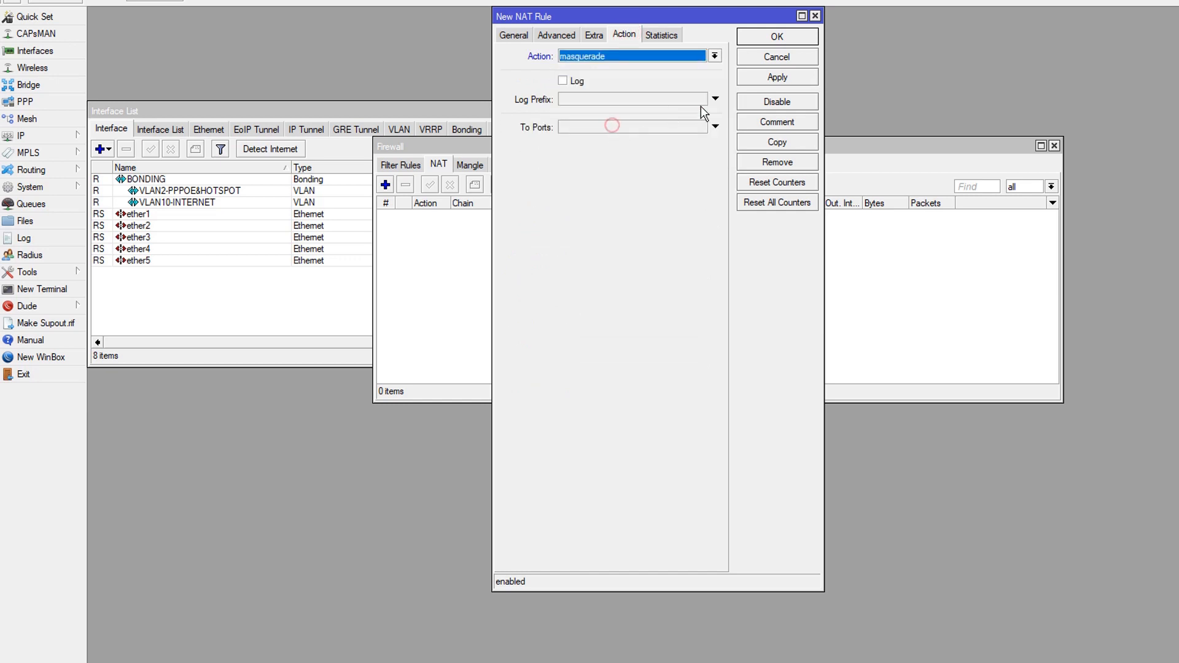
{"action": "left_click", "coordinate": [777, 78]}
{"action": "left_click", "coordinate": [777, 36]}
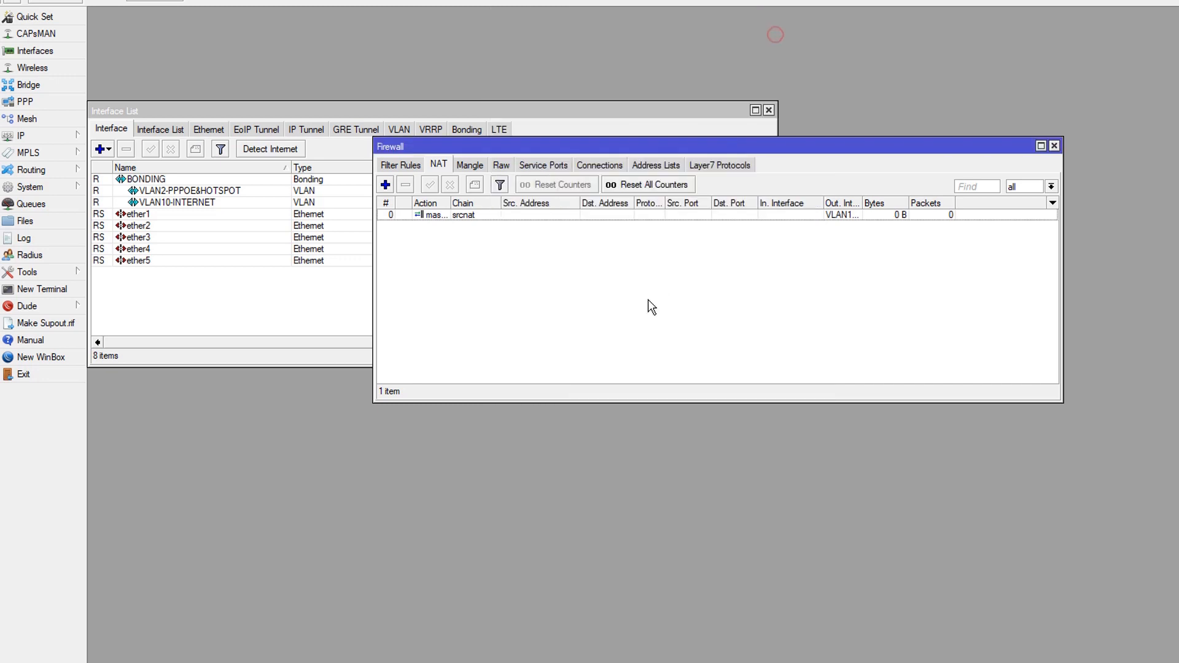
Configure DNS with server 202.152.0.2 and allow remote requests
{"action": "left_click", "coordinate": [644, 301]}
{"action": "left_click", "coordinate": [41, 137]}
{"action": "left_click", "coordinate": [132, 237]}
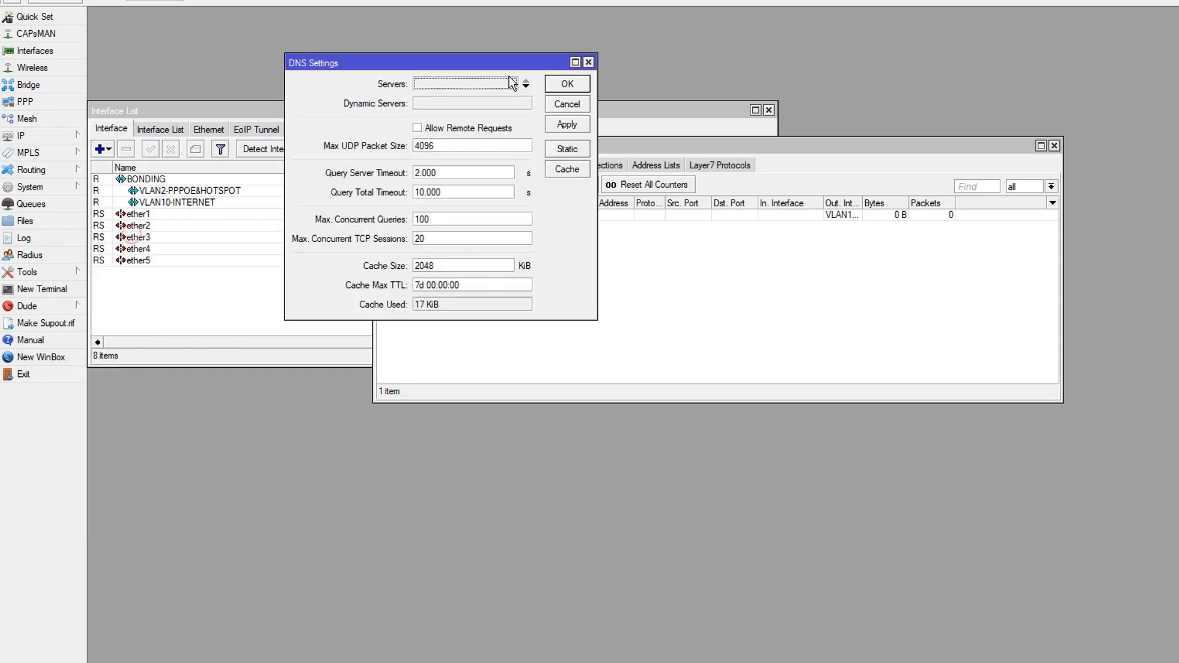
{"action": "left_click", "coordinate": [469, 128]}
{"action": "left_click", "coordinate": [469, 83]}
{"action": "type", "text": "202.152.0.2"}
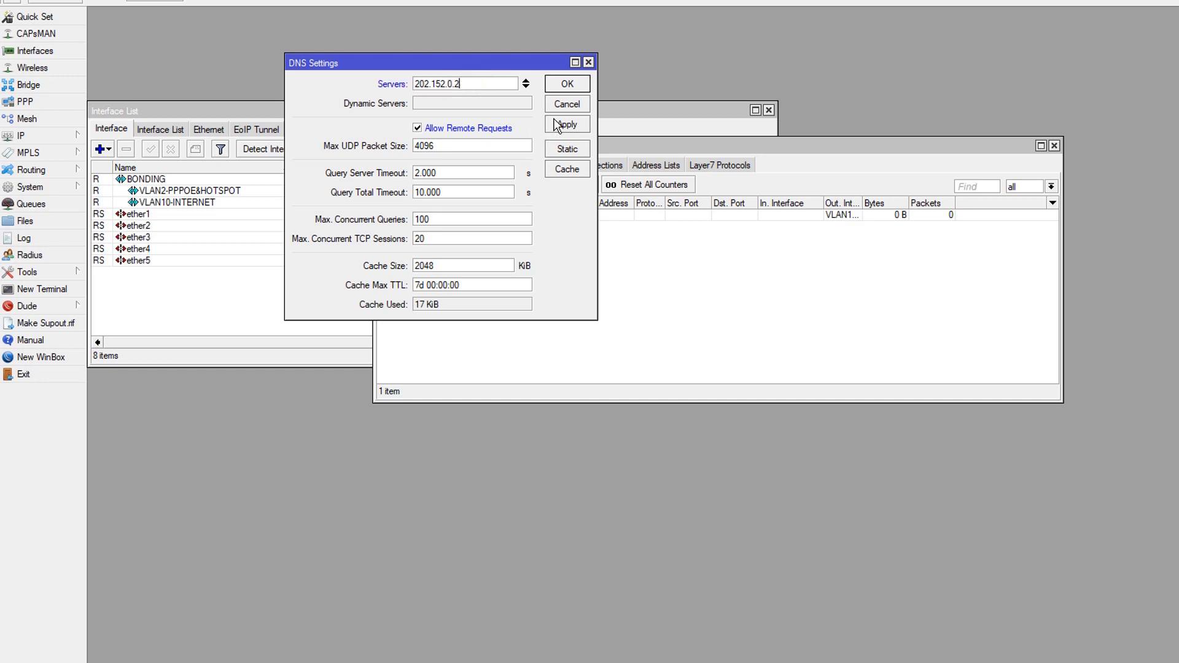
{"action": "left_click", "coordinate": [572, 84]}
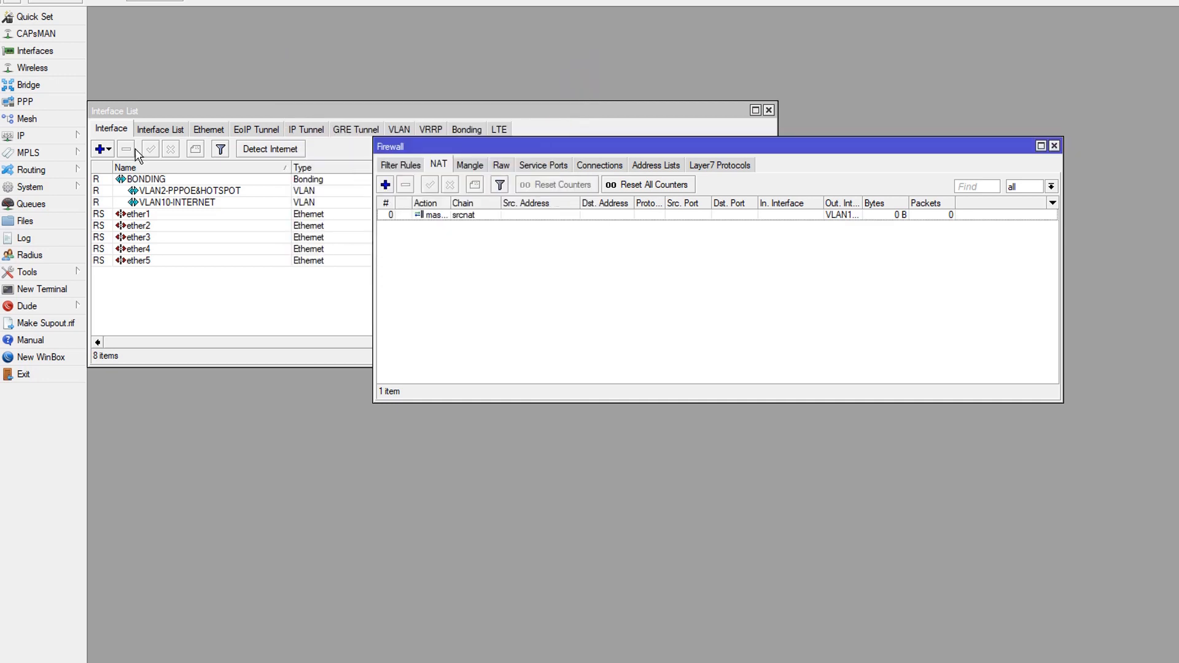
Add a default route 0.0.0.0/0 via gateway 172.16.15.85, save it, and close the route list
{"action": "left_click", "coordinate": [72, 136]}
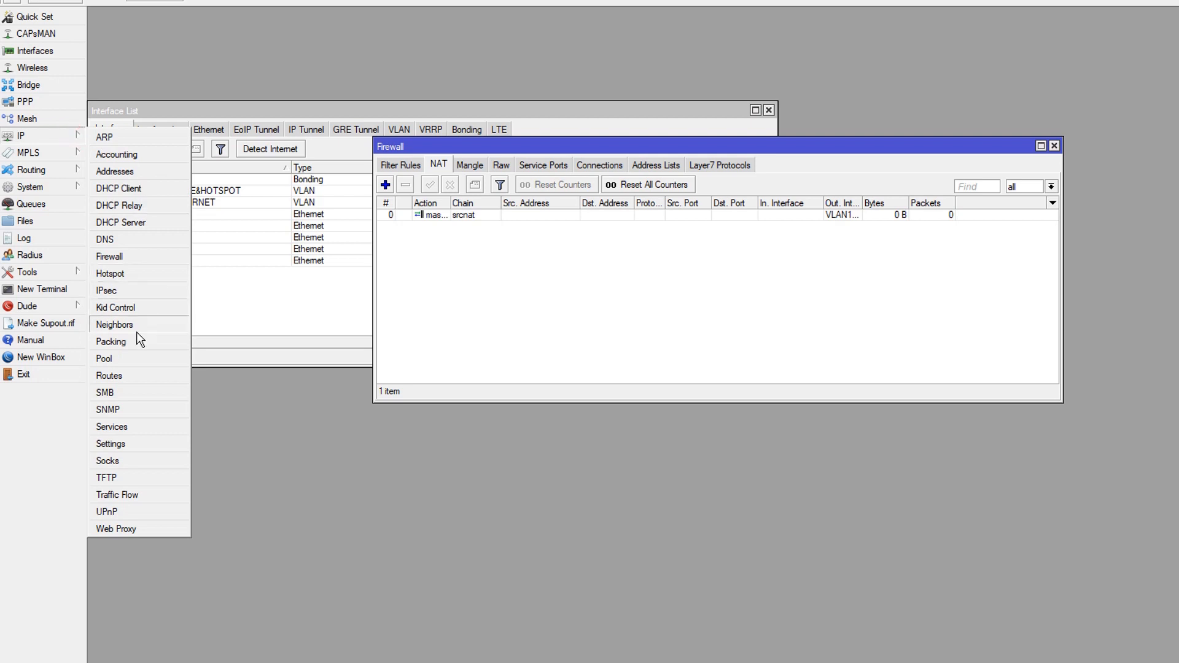
{"action": "left_click", "coordinate": [109, 376]}
{"action": "left_click", "coordinate": [522, 296]}
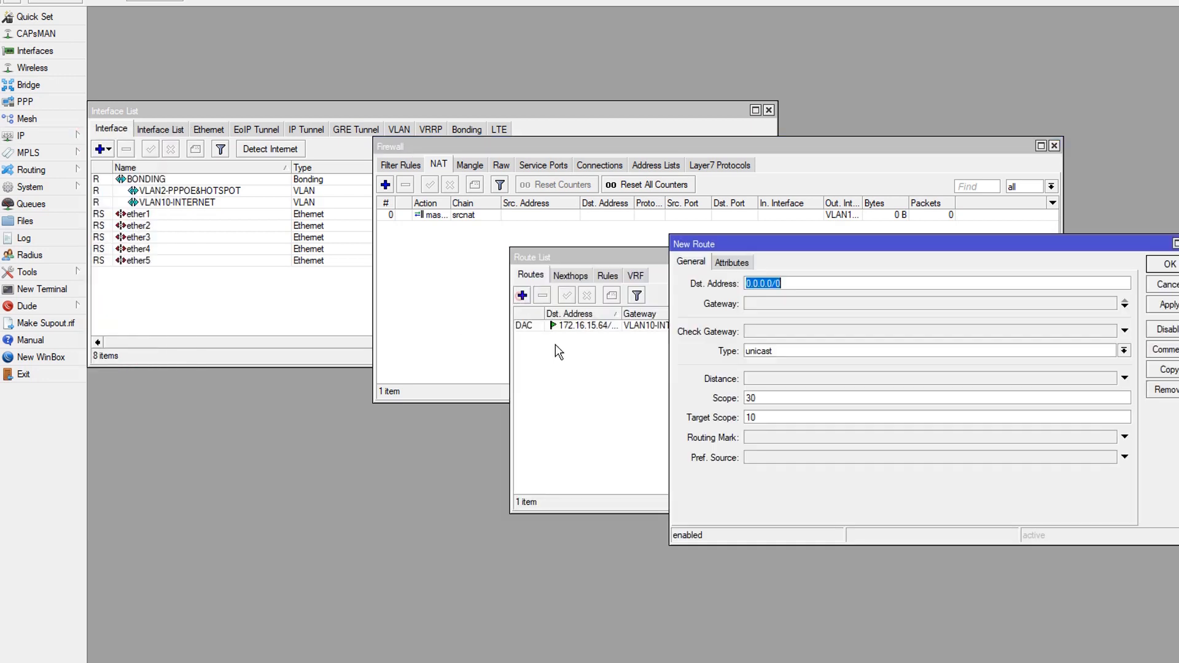
{"action": "left_click", "coordinate": [786, 303]}
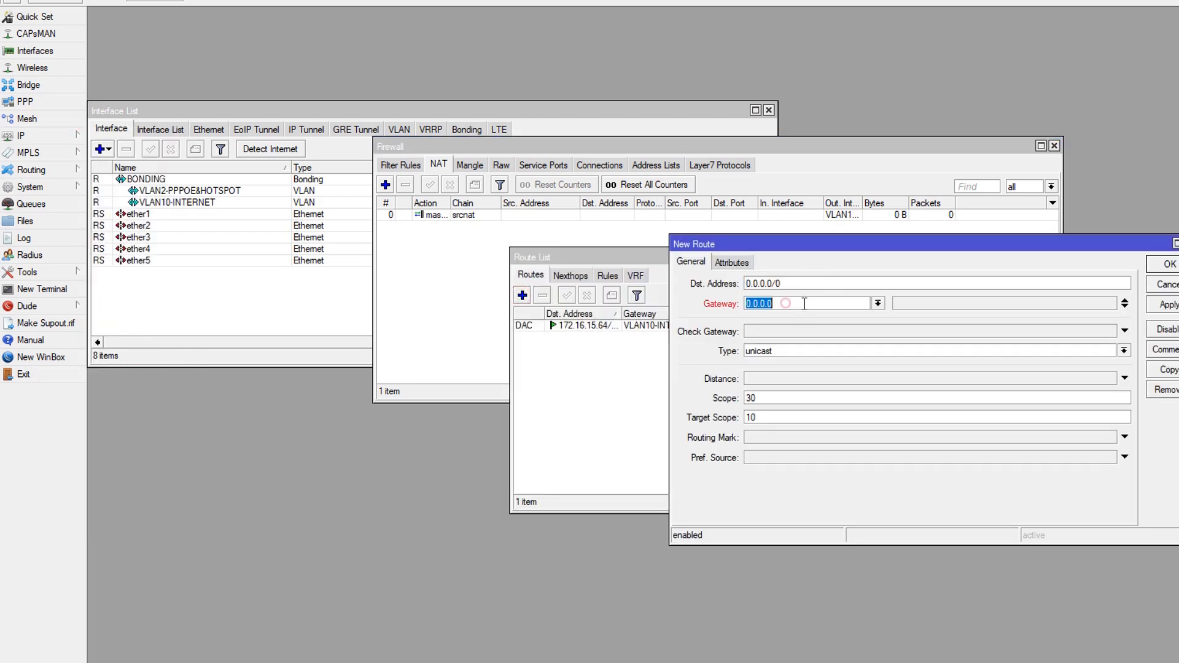
{"action": "type", "text": "172.16.15.85"}
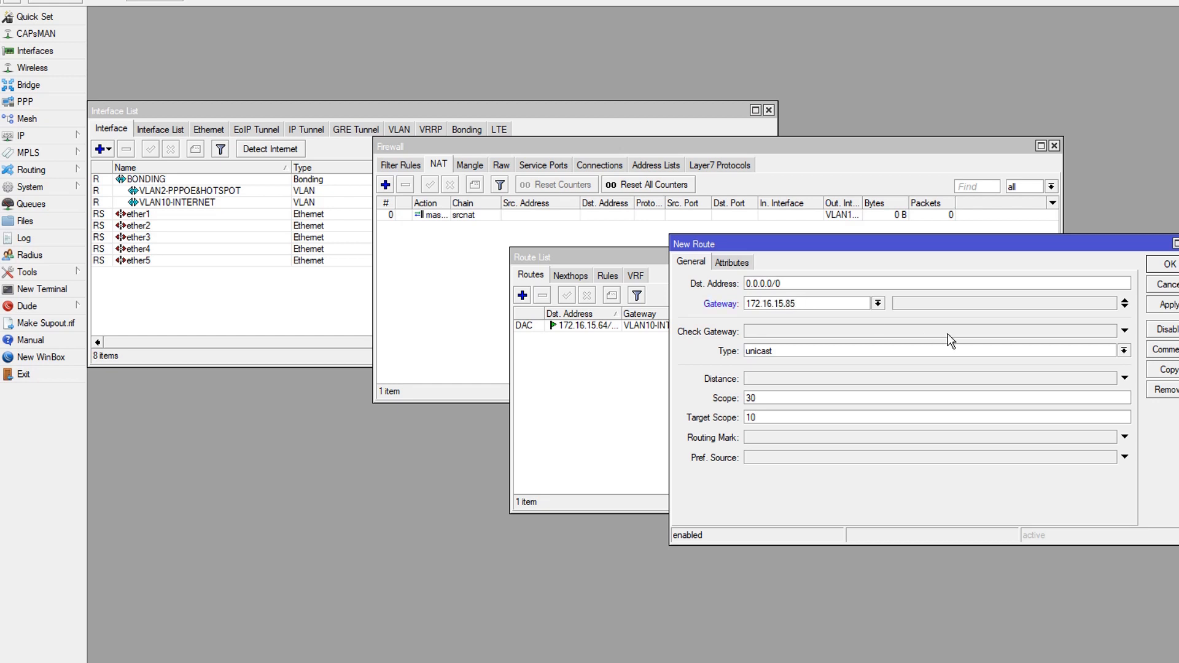
{"action": "left_click", "coordinate": [1164, 306]}
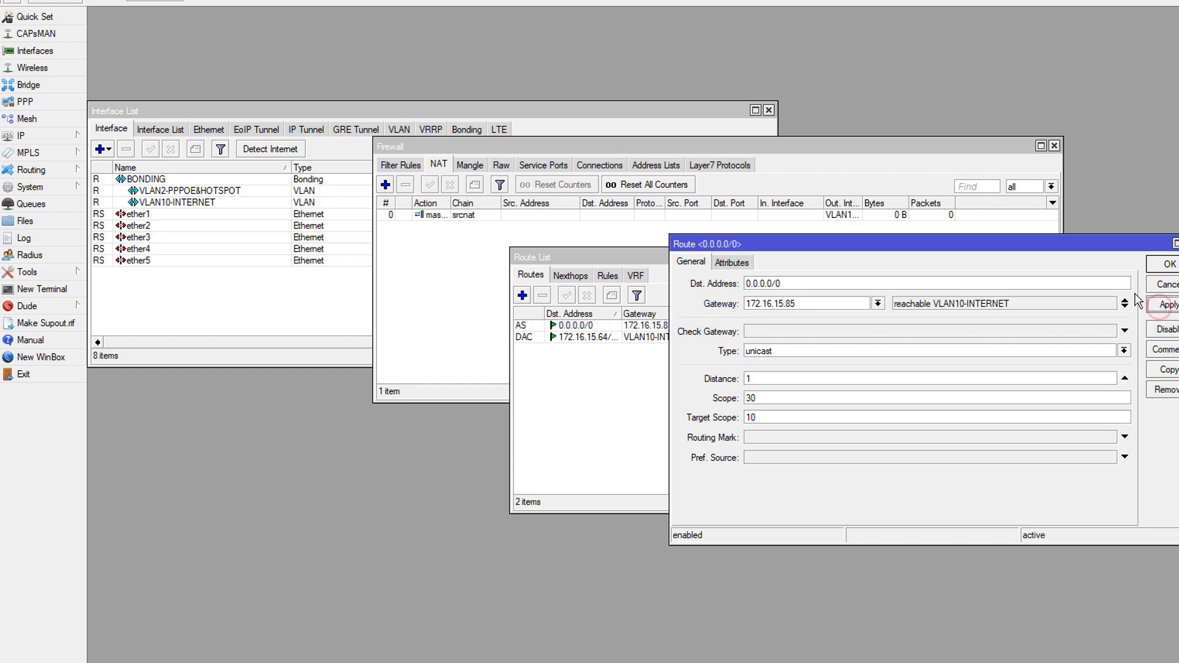
{"action": "left_click", "coordinate": [1167, 265]}
{"action": "left_click", "coordinate": [908, 447]}
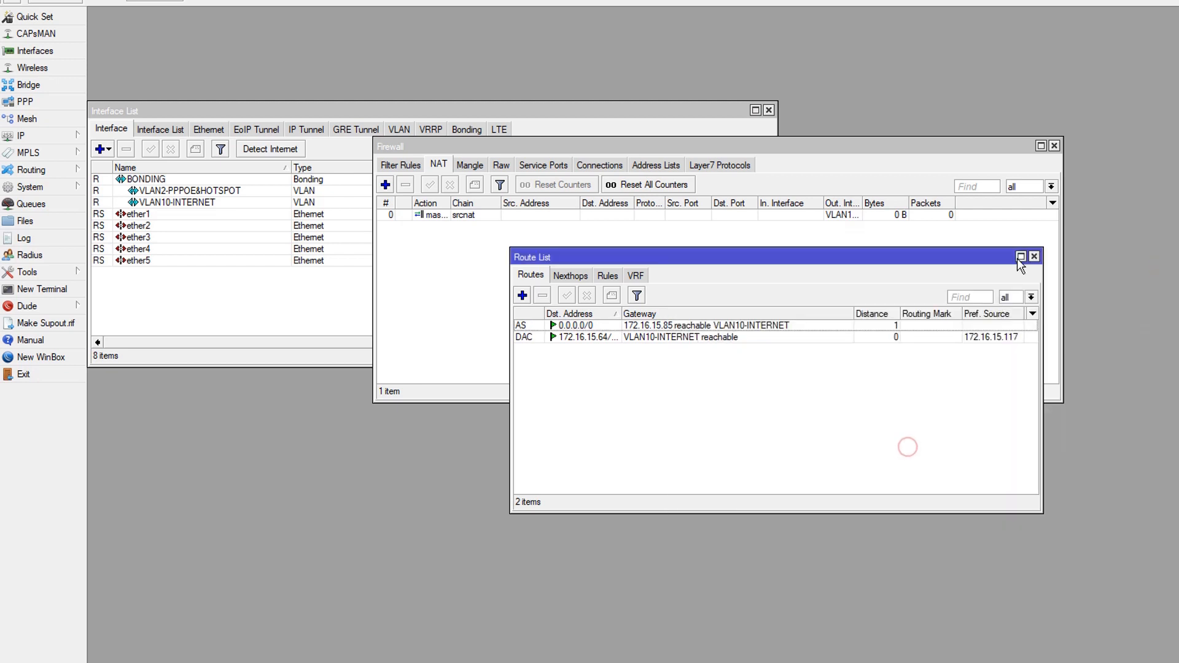
{"action": "left_click", "coordinate": [1034, 257]}
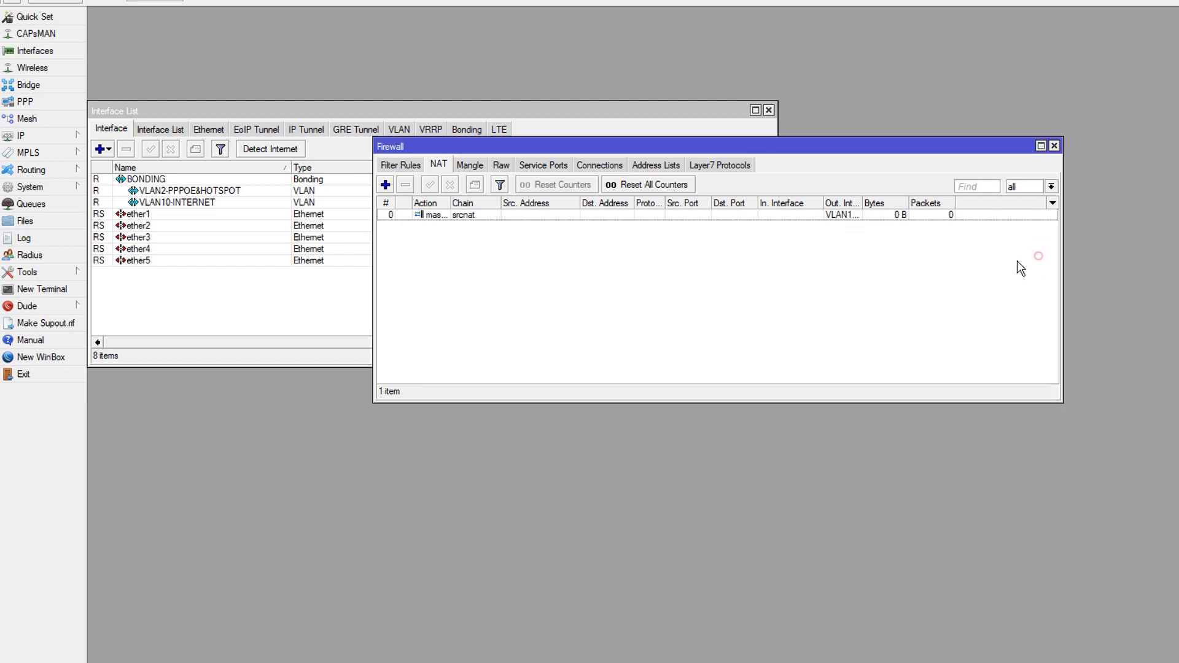
Open a terminal, ping google.com to test internet access, stop the ping, and close the terminal
{"action": "left_click", "coordinate": [27, 290]}
{"action": "type", "text": "ping "}
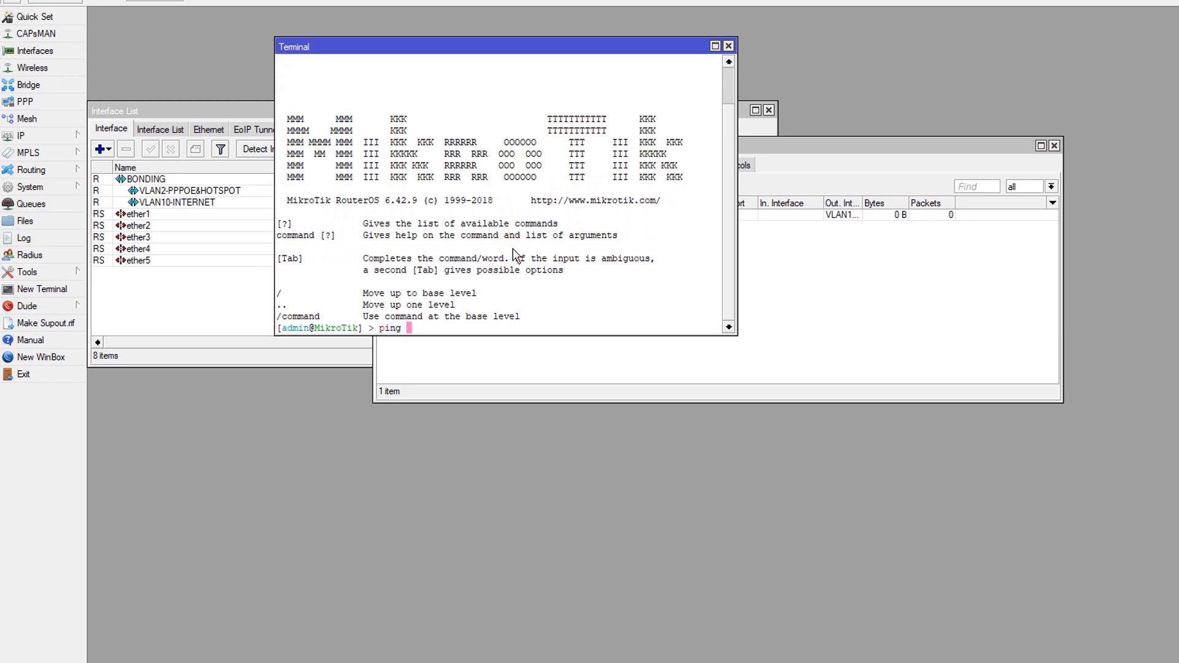
{"action": "type", "text": "google.com"}
{"action": "key", "text": "Return"}
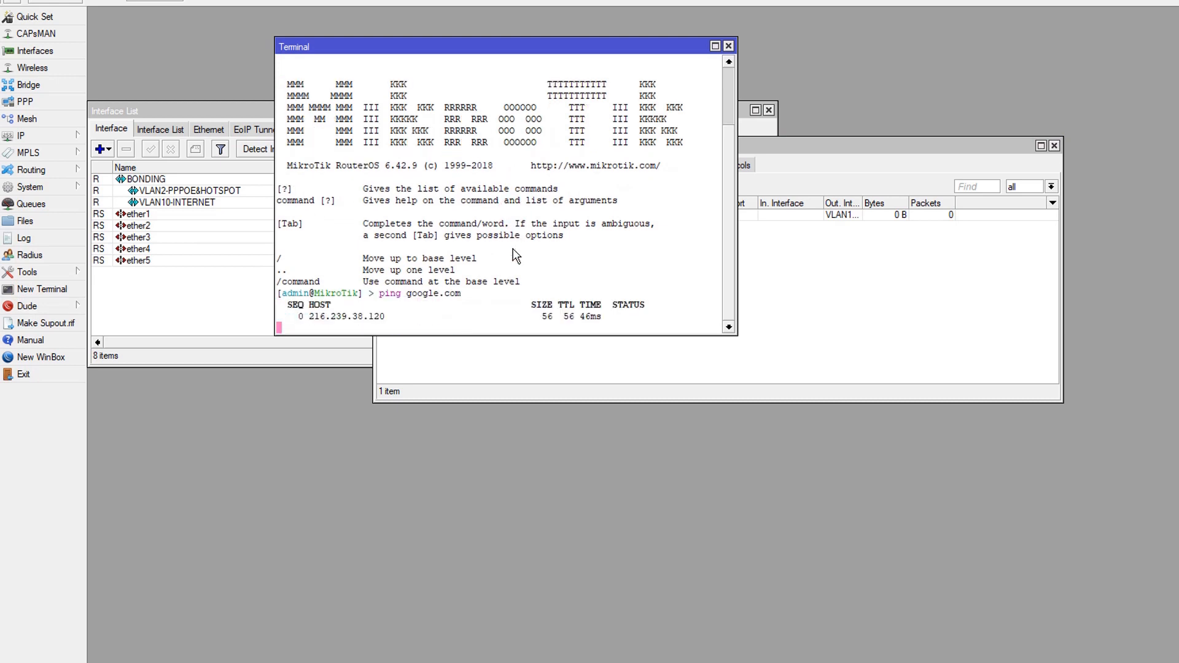
{"action": "key", "text": "ctrl+c"}
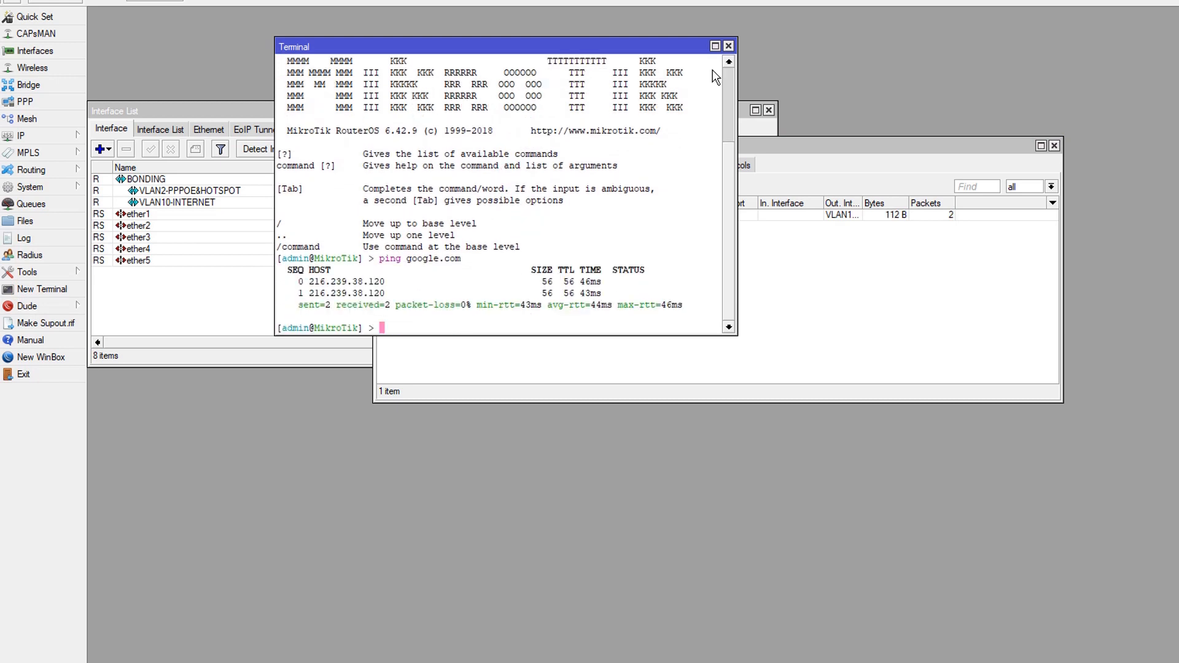
{"action": "left_click", "coordinate": [729, 46]}
{"action": "left_click_drag", "start_coordinate": [798, 146], "coordinate": [544, 353]}
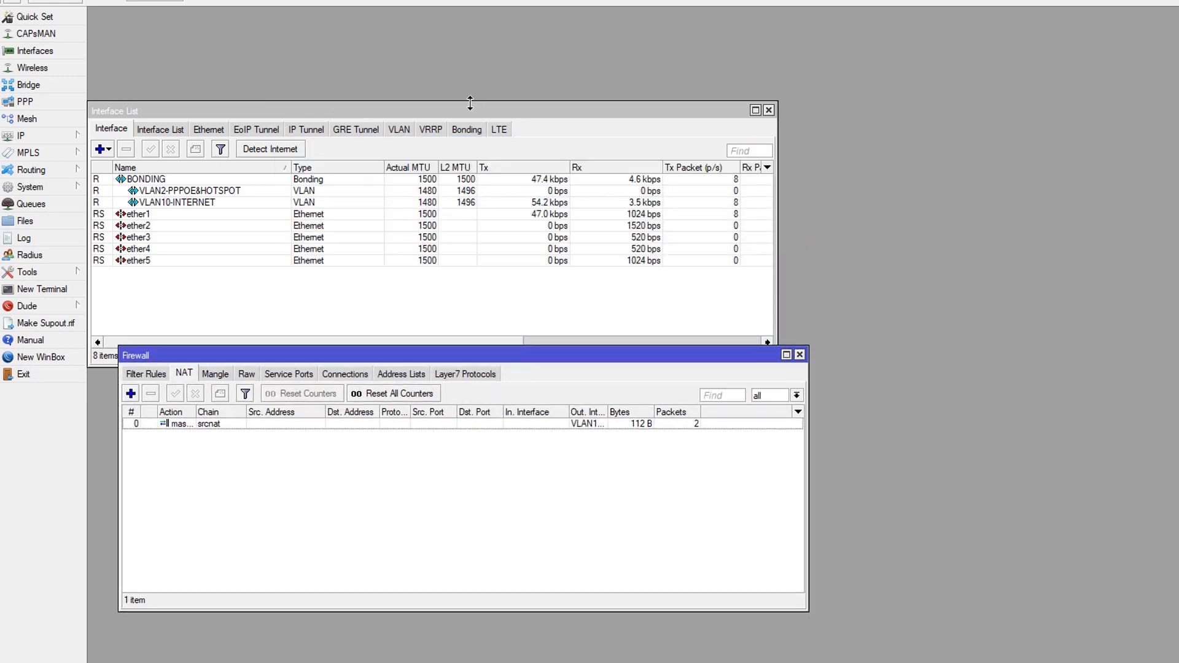
{"action": "left_click_drag", "start_coordinate": [471, 110], "coordinate": [475, 15]}
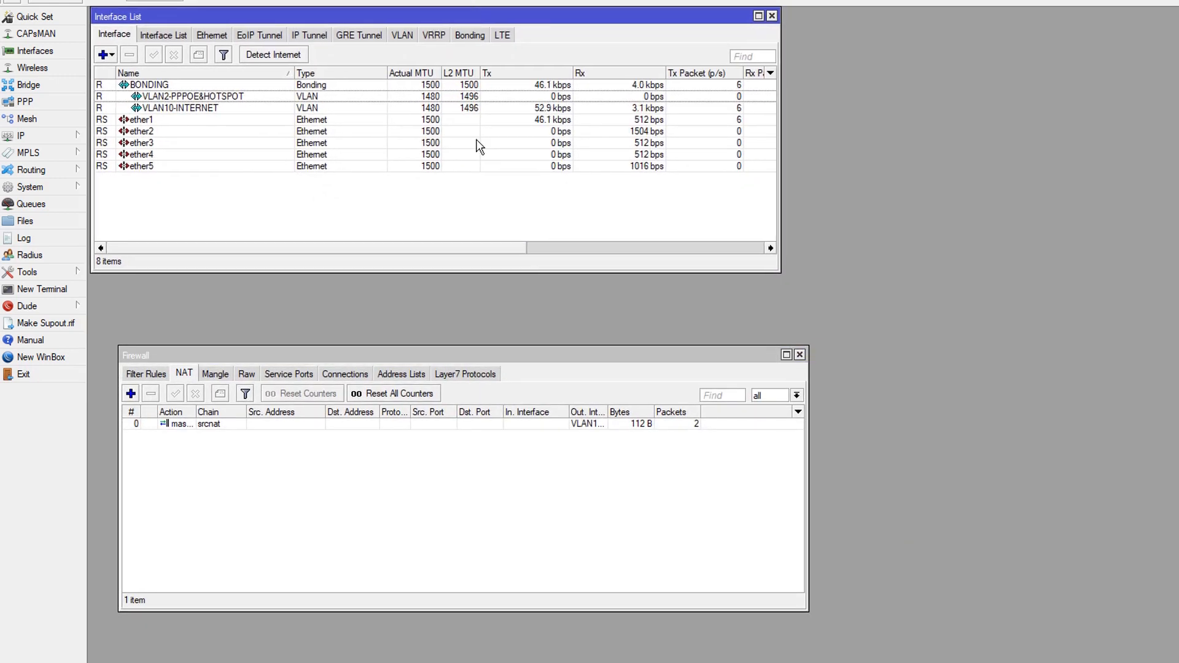
{"action": "left_click", "coordinate": [502, 360]}
{"action": "left_click_drag", "start_coordinate": [502, 360], "coordinate": [475, 288]}
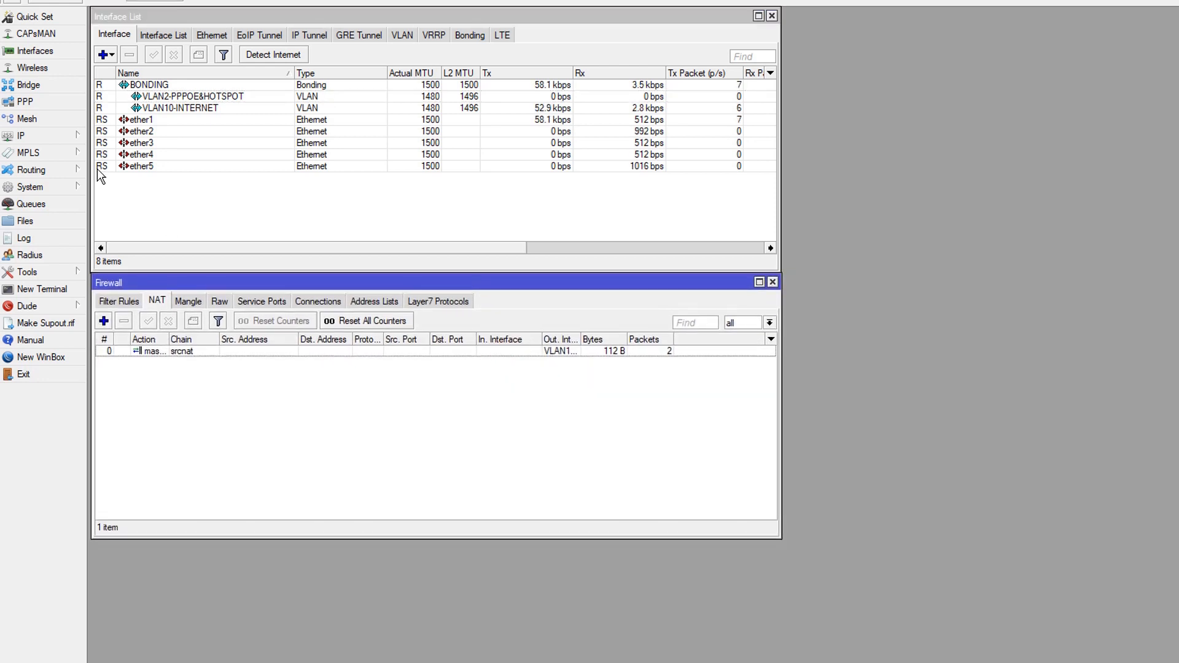
Open the Hotspot servers list and start Hotspot Setup on interface VLAN2-PPPOE&HOTSPOT
{"action": "left_click", "coordinate": [58, 134]}
{"action": "left_click", "coordinate": [126, 285]}
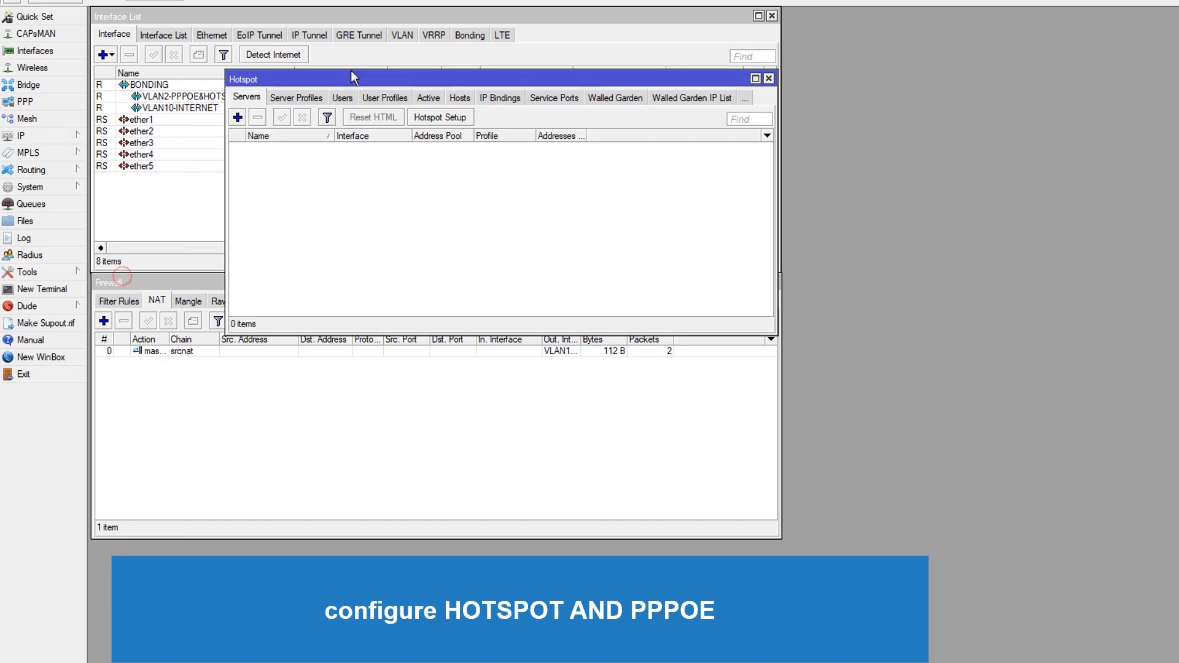
{"action": "left_click", "coordinate": [416, 117]}
{"action": "left_click", "coordinate": [700, 294]}
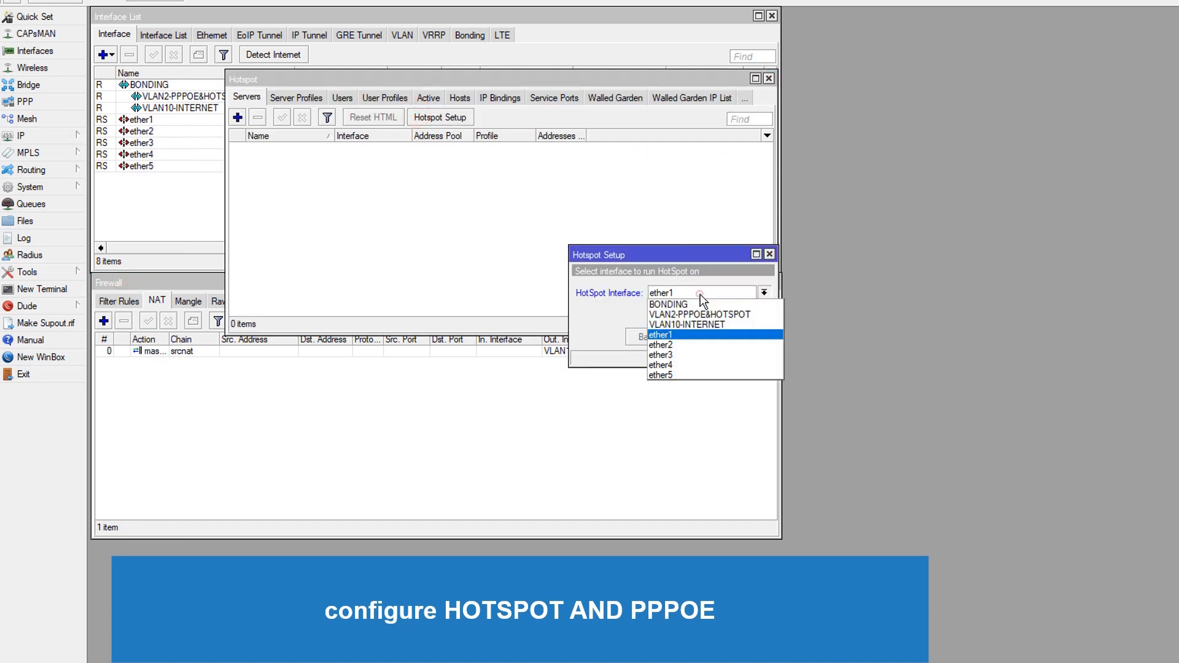
{"action": "left_click", "coordinate": [747, 314]}
{"action": "left_click", "coordinate": [699, 338]}
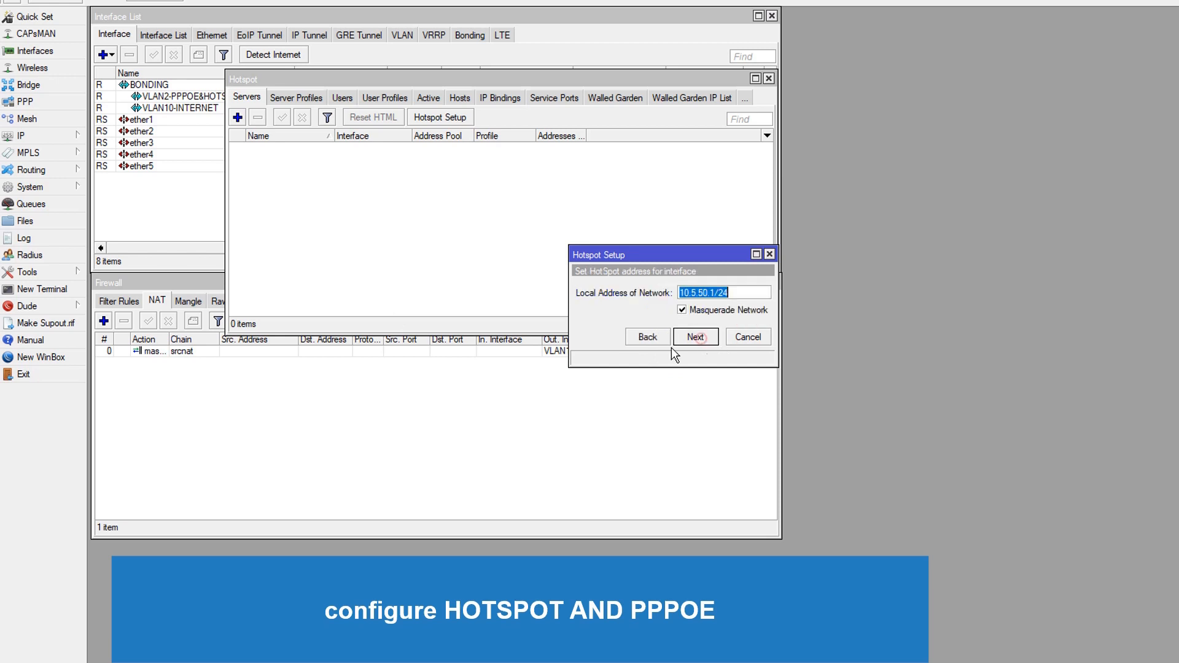
Set the hotspot local address of network to 192.168.11.1/24 with masquerade network enabled
{"action": "left_click", "coordinate": [713, 295]}
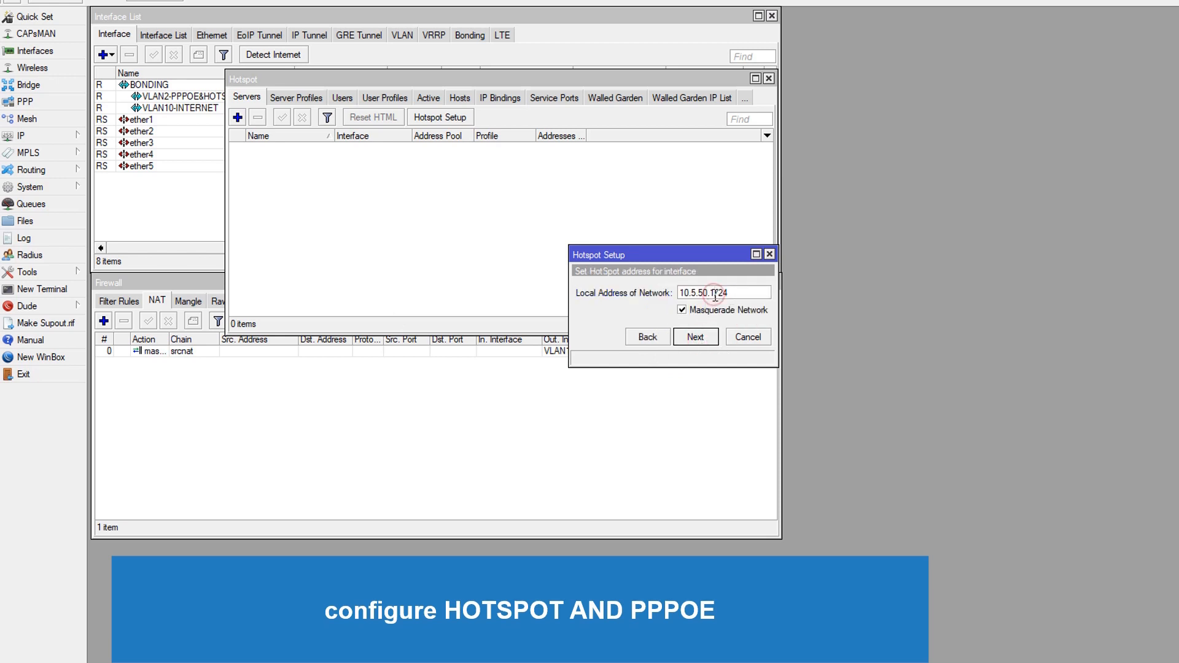
{"action": "left_click", "coordinate": [734, 294]}
{"action": "left_click_drag", "start_coordinate": [713, 294], "coordinate": [675, 294]}
{"action": "type", "text": "192."}
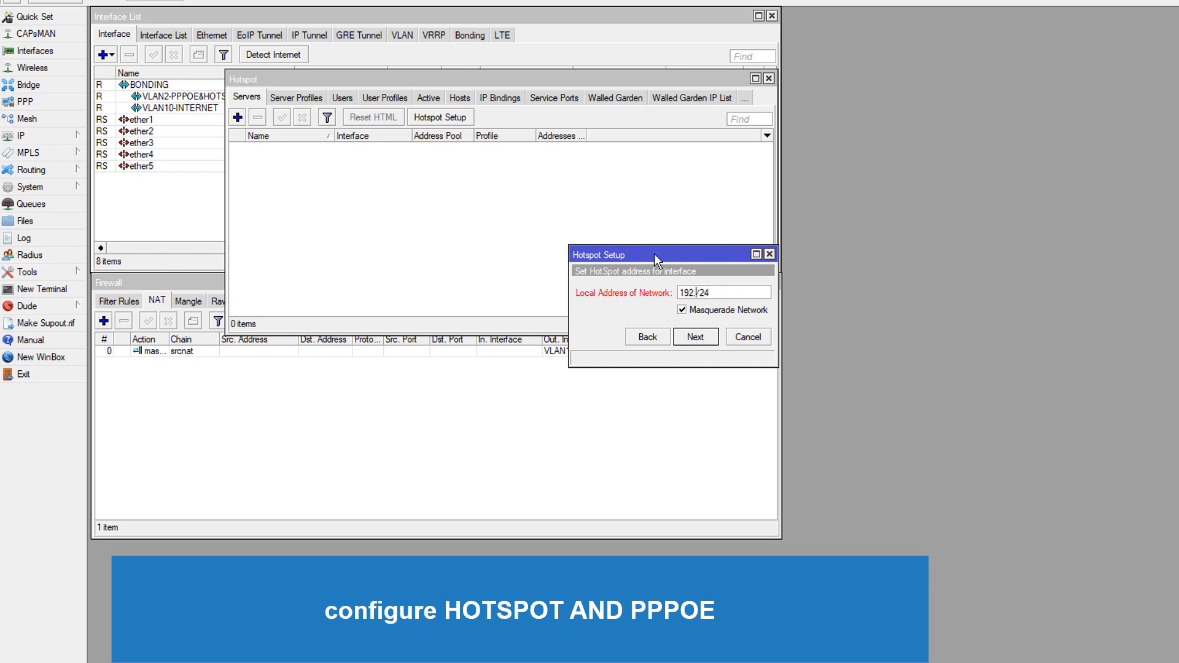
{"action": "type", "text": "168.11.1"}
Add IP address 192.168.11.1/24 on interface VLAN2-PPPOE&HOTSPOT and save it
{"action": "left_click", "coordinate": [46, 137]}
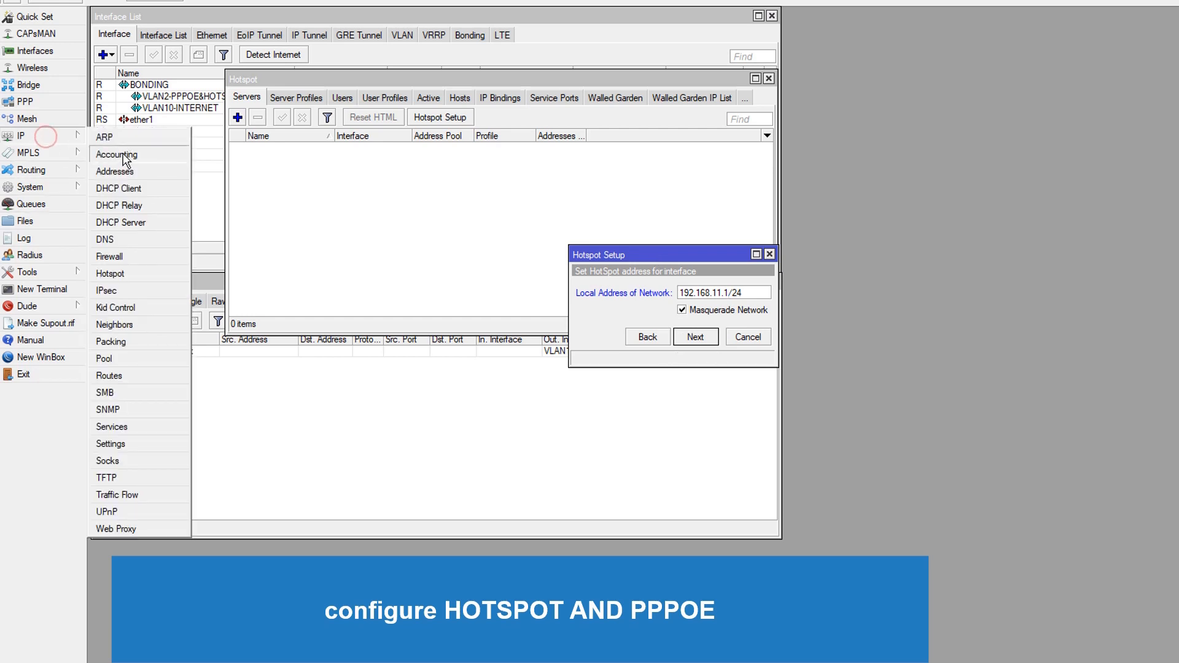
{"action": "left_click", "coordinate": [125, 175]}
{"action": "left_click_drag", "start_coordinate": [499, 131], "coordinate": [402, 242]}
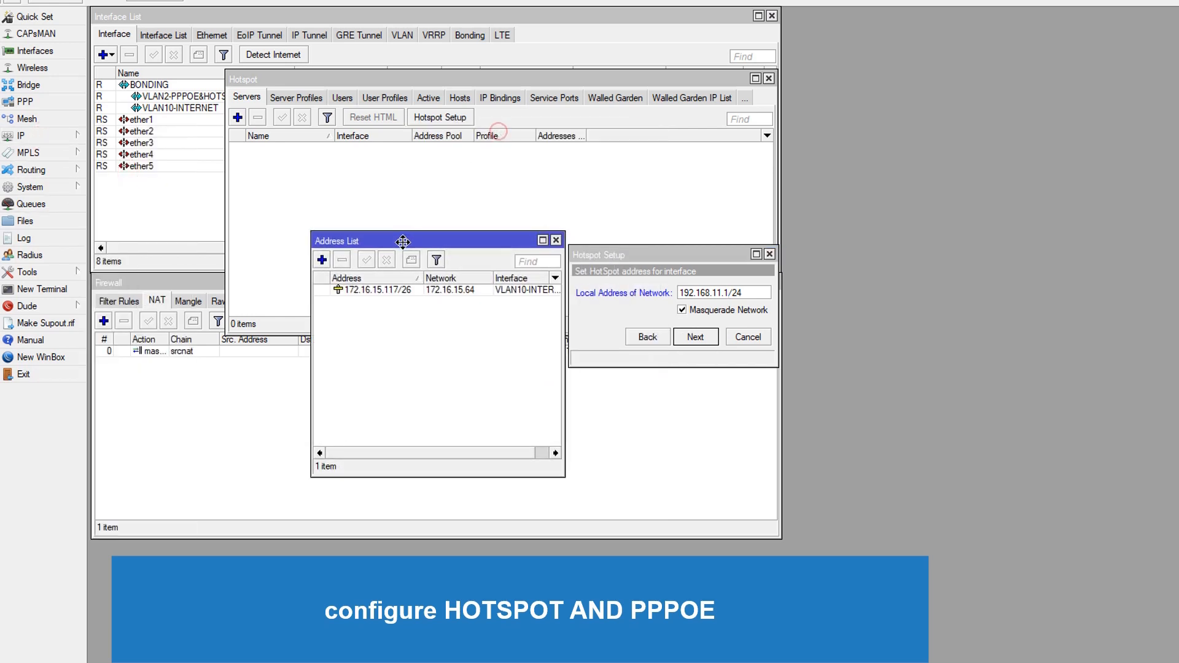
{"action": "left_click", "coordinate": [322, 260]}
{"action": "left_click_drag", "start_coordinate": [456, 103], "coordinate": [418, 302]}
{"action": "type", "text": "192.168.11.1/24"}
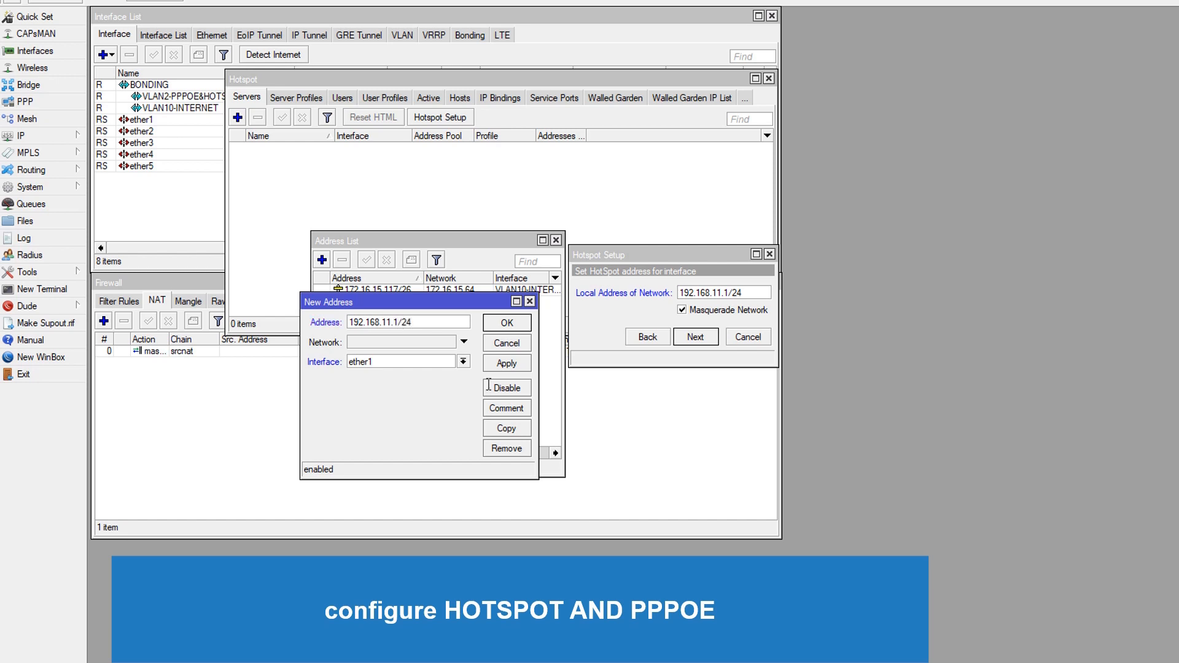
{"action": "left_click", "coordinate": [463, 361]}
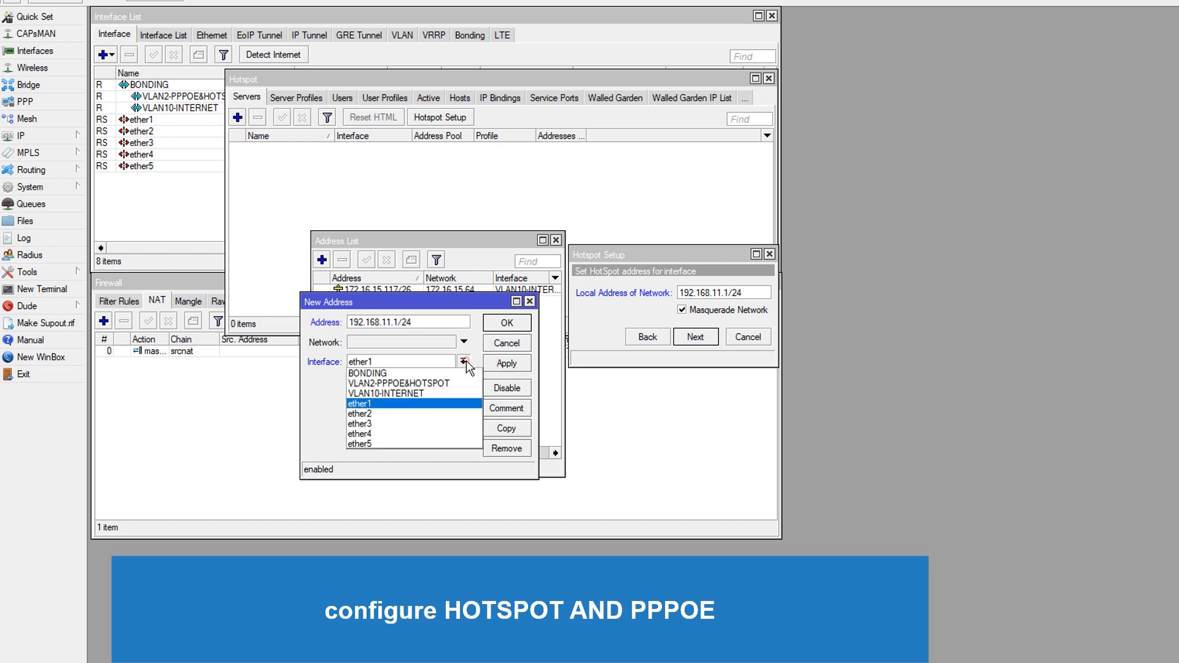
{"action": "left_click", "coordinate": [434, 383]}
{"action": "left_click", "coordinate": [507, 363]}
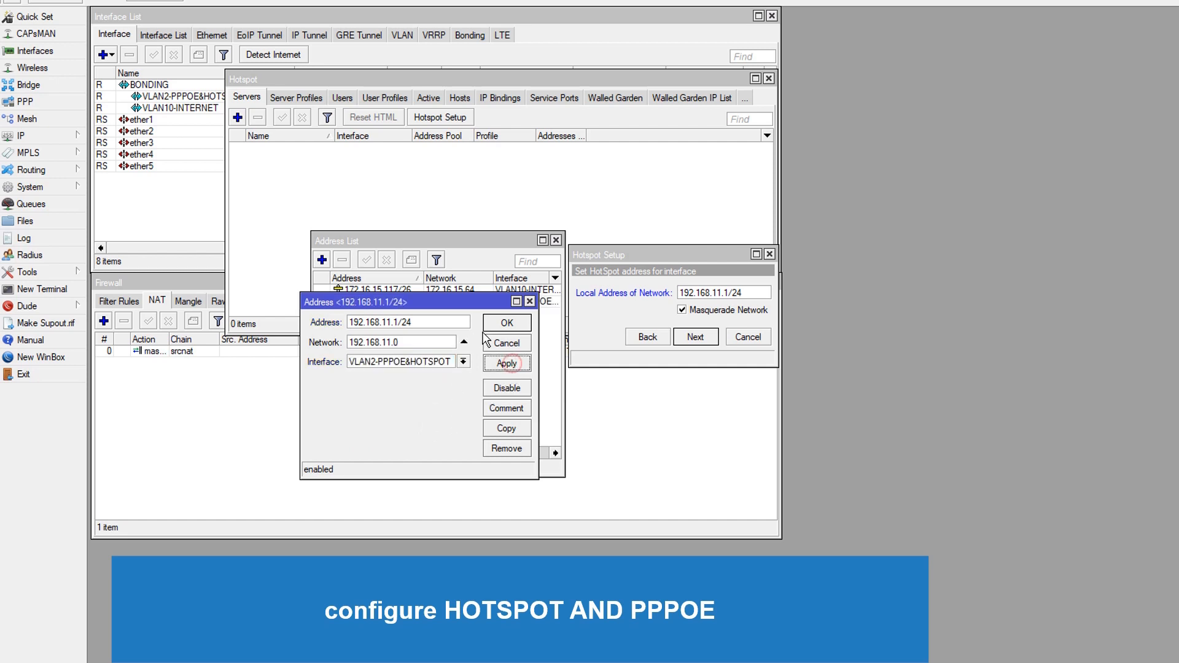
{"action": "left_click", "coordinate": [506, 323]}
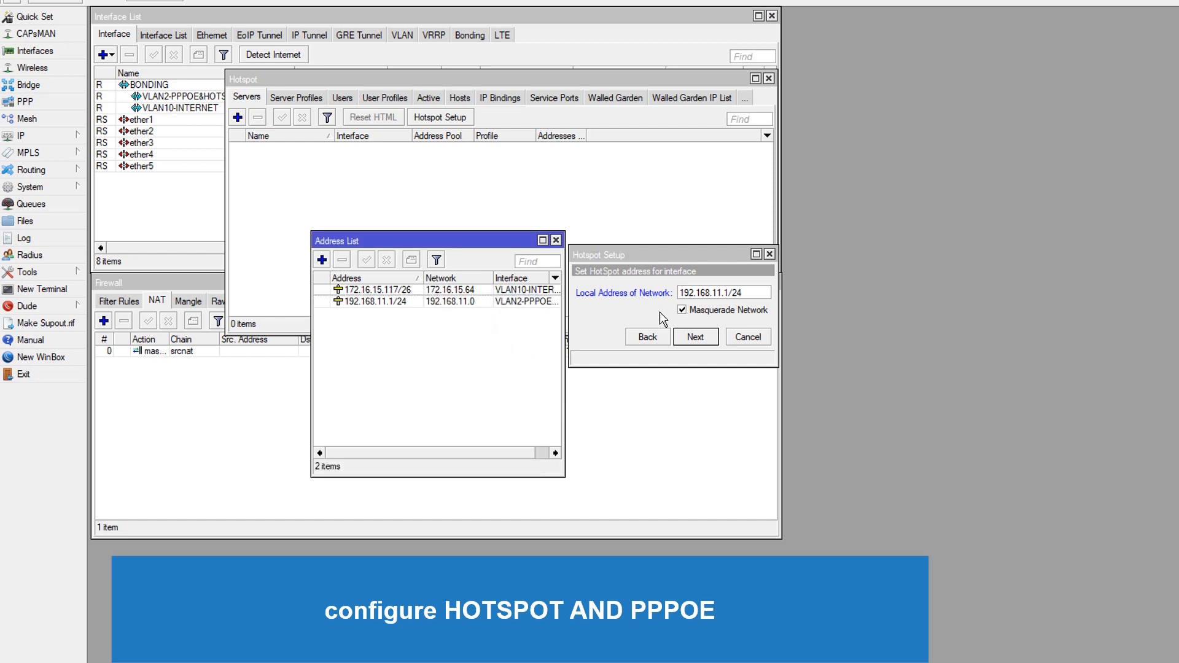
Continue the hotspot setup with address pool 192.168.11.2-192.168.11.254 and certificate none
{"action": "left_click", "coordinate": [717, 273]}
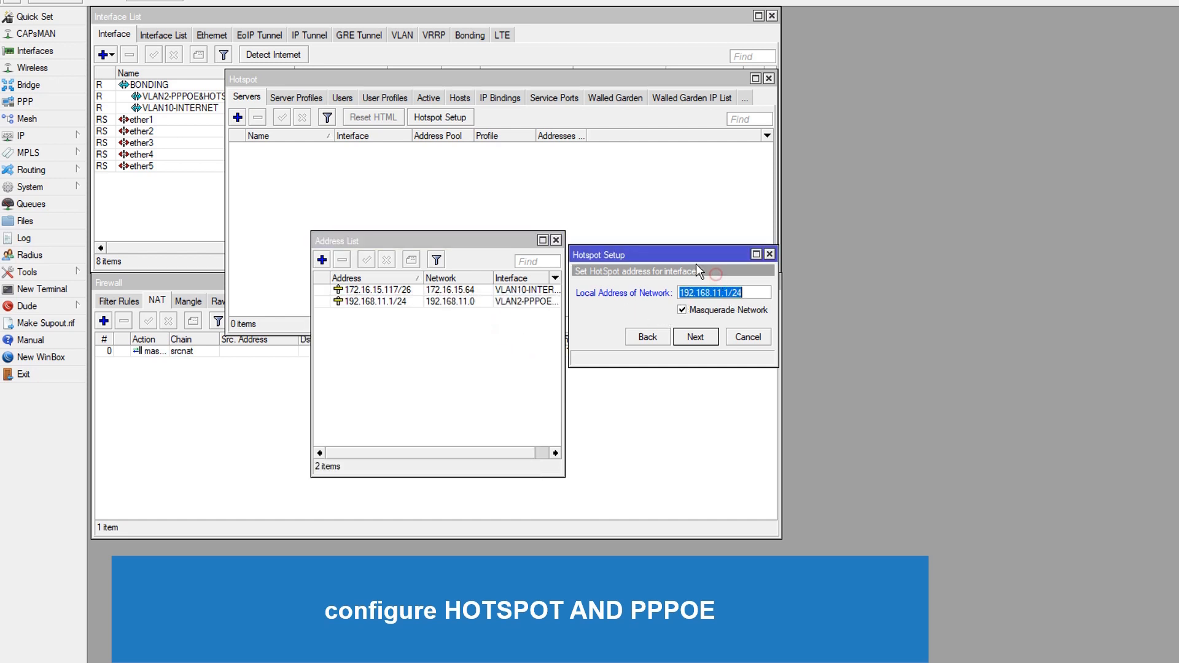
{"action": "left_click", "coordinate": [708, 344]}
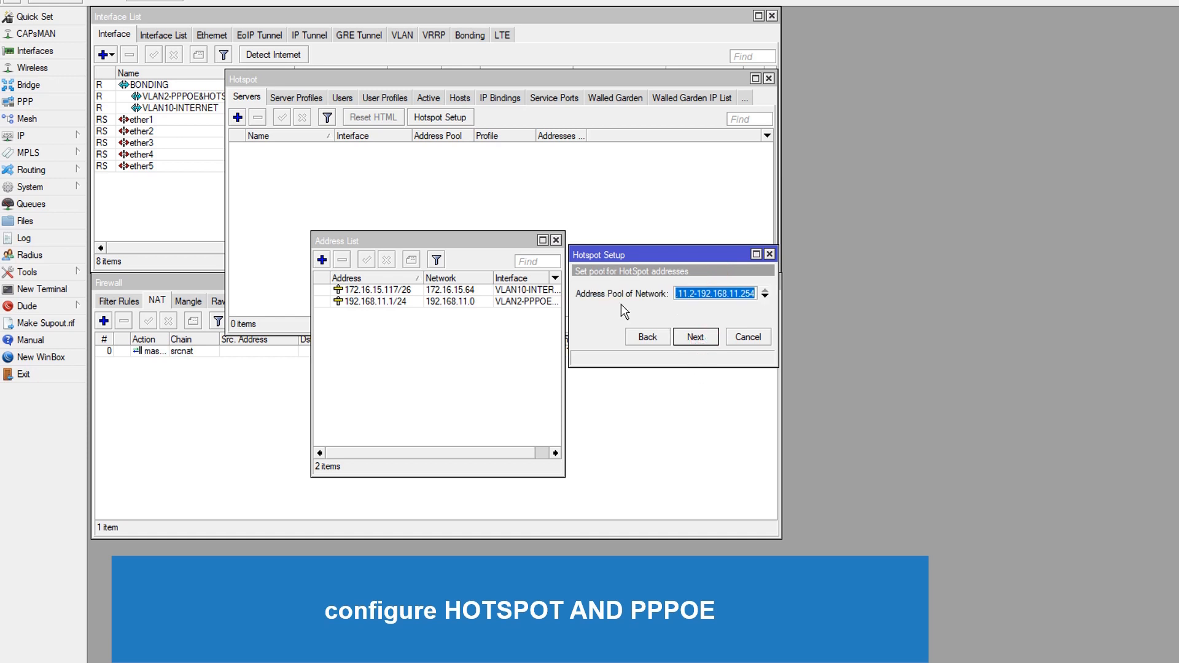
{"action": "left_click", "coordinate": [695, 338]}
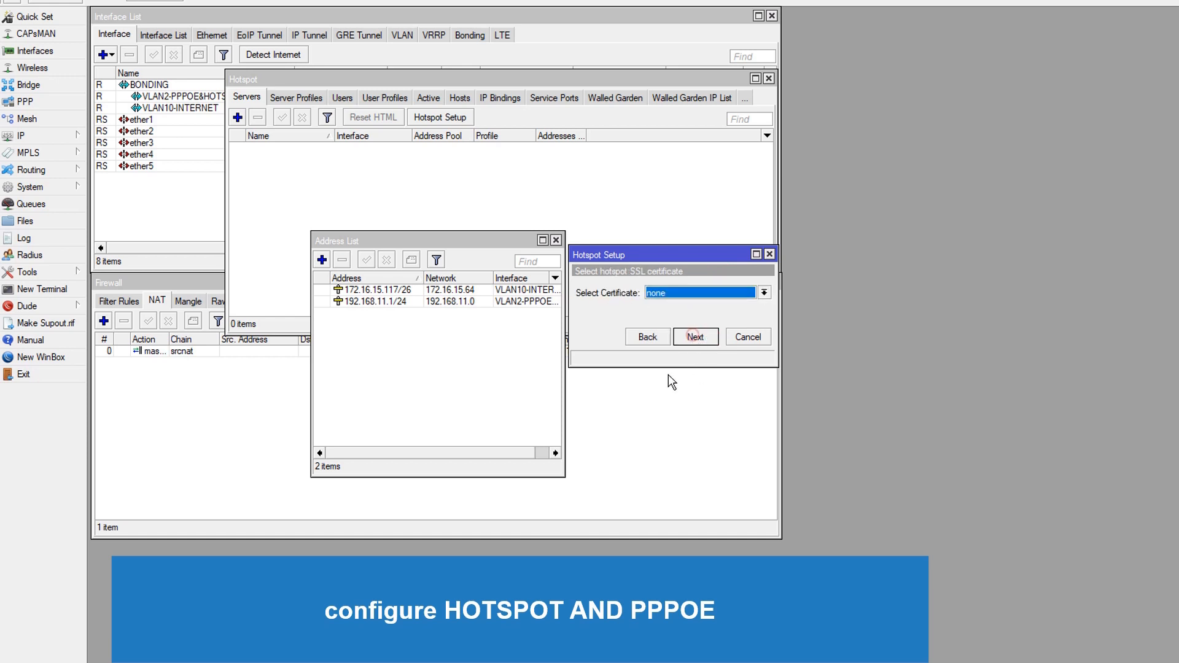
{"action": "left_click", "coordinate": [704, 293]}
{"action": "left_click", "coordinate": [700, 315]}
{"action": "left_click", "coordinate": [697, 338]}
Accept DNS server 202.152.0.2 and enter a DNS name for the local hotspot server
{"action": "left_click", "coordinate": [710, 342]}
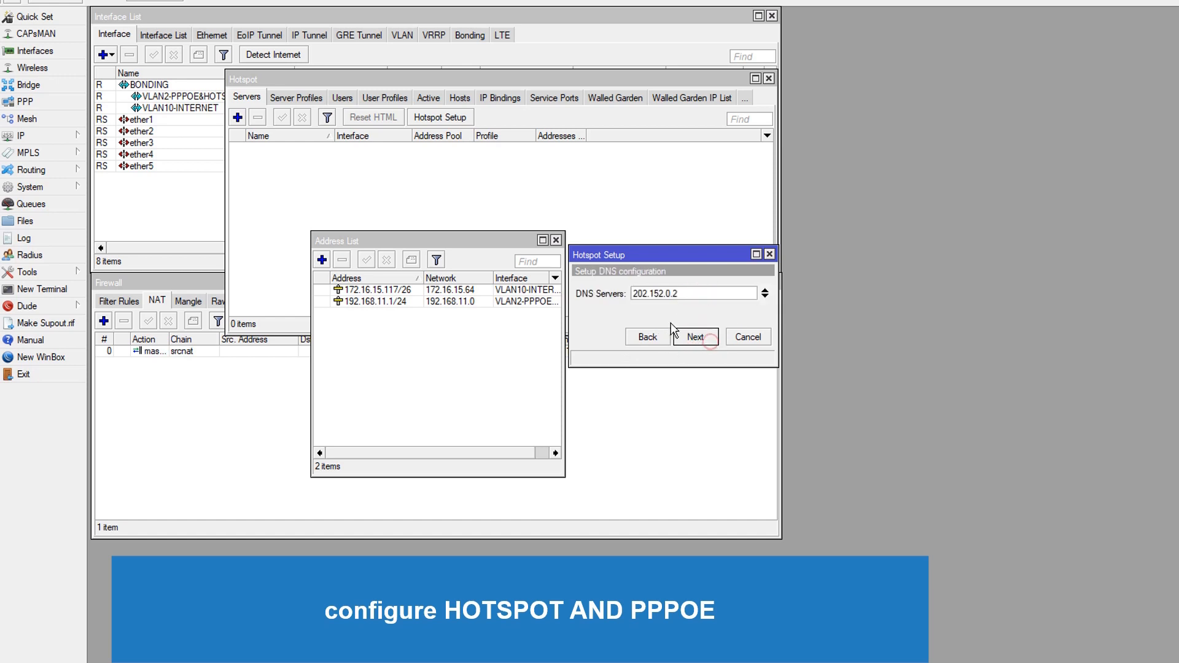
{"action": "left_click", "coordinate": [693, 337]}
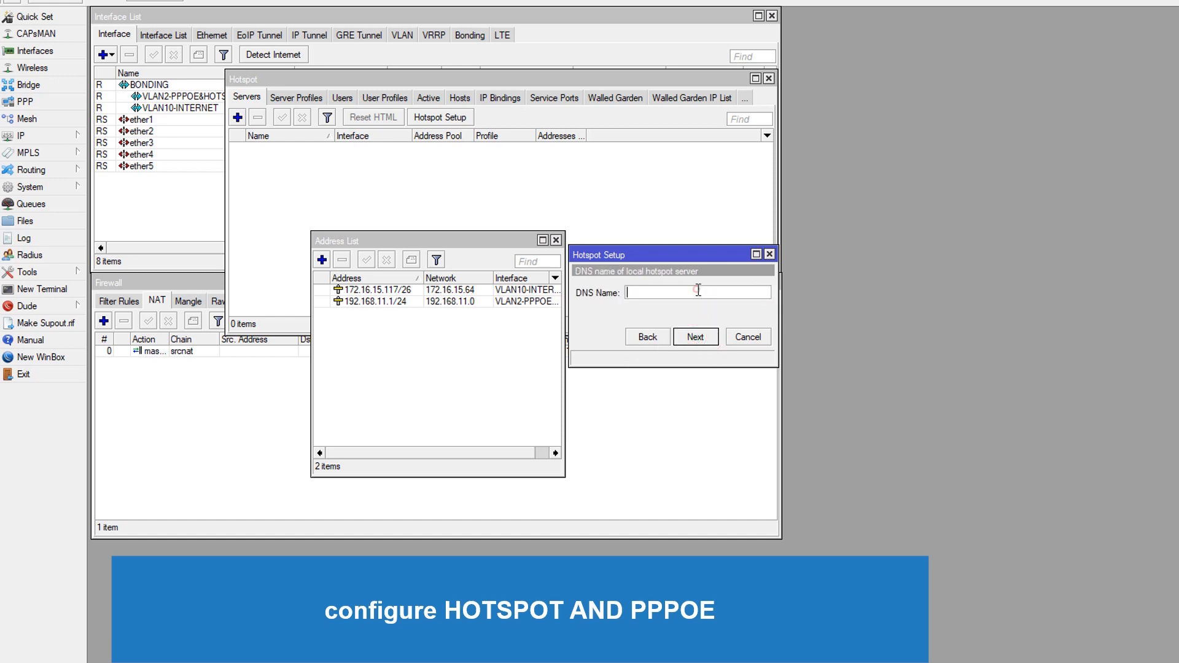
{"action": "type", "text": "hos"}
{"action": "left_click", "coordinate": [684, 341]}
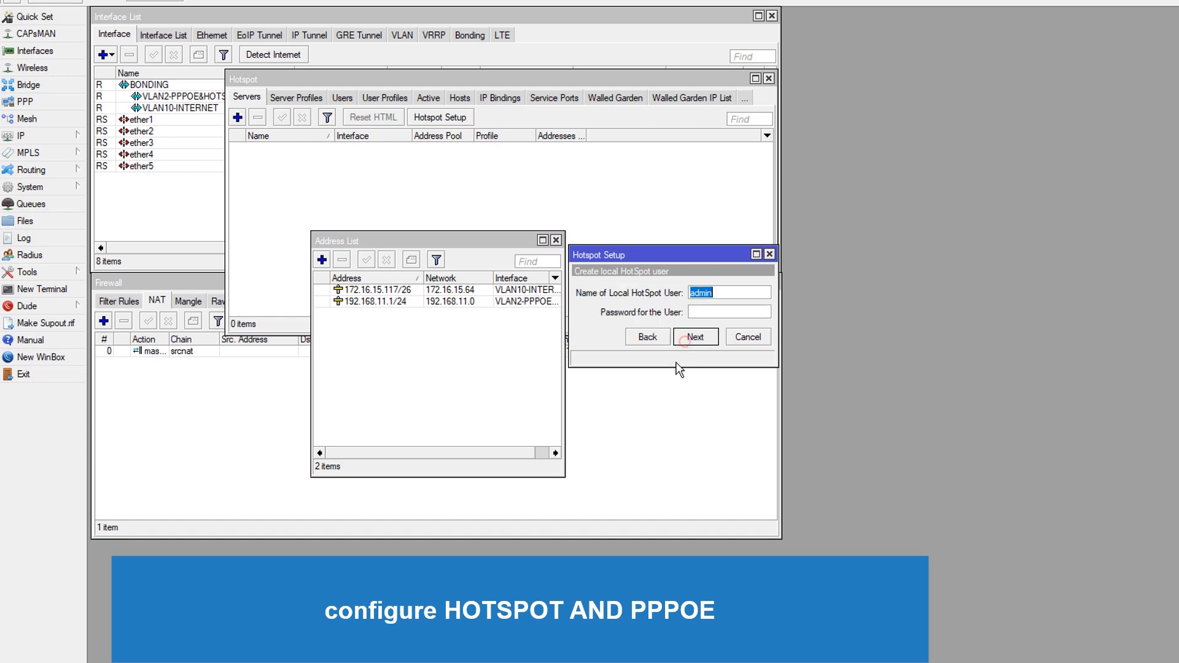
Keep local hotspot user admin, enter the user's password, and finish the hotspot setup
{"action": "left_click", "coordinate": [703, 312]}
{"action": "type", "text": "admin"}
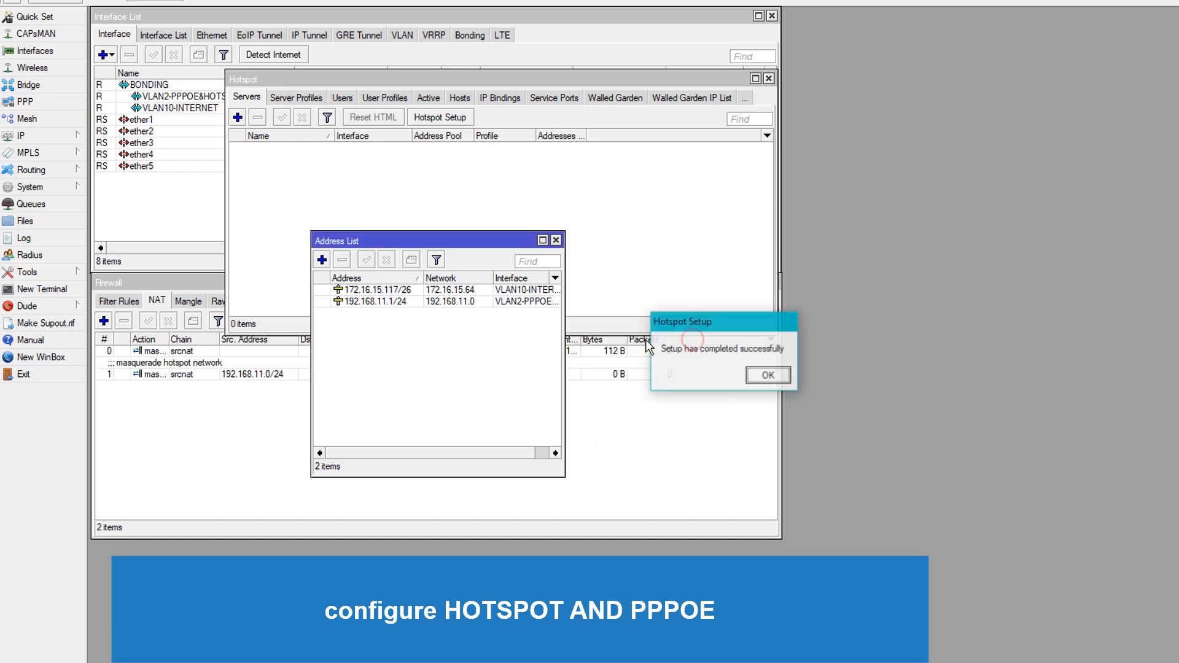
{"action": "left_click", "coordinate": [764, 370]}
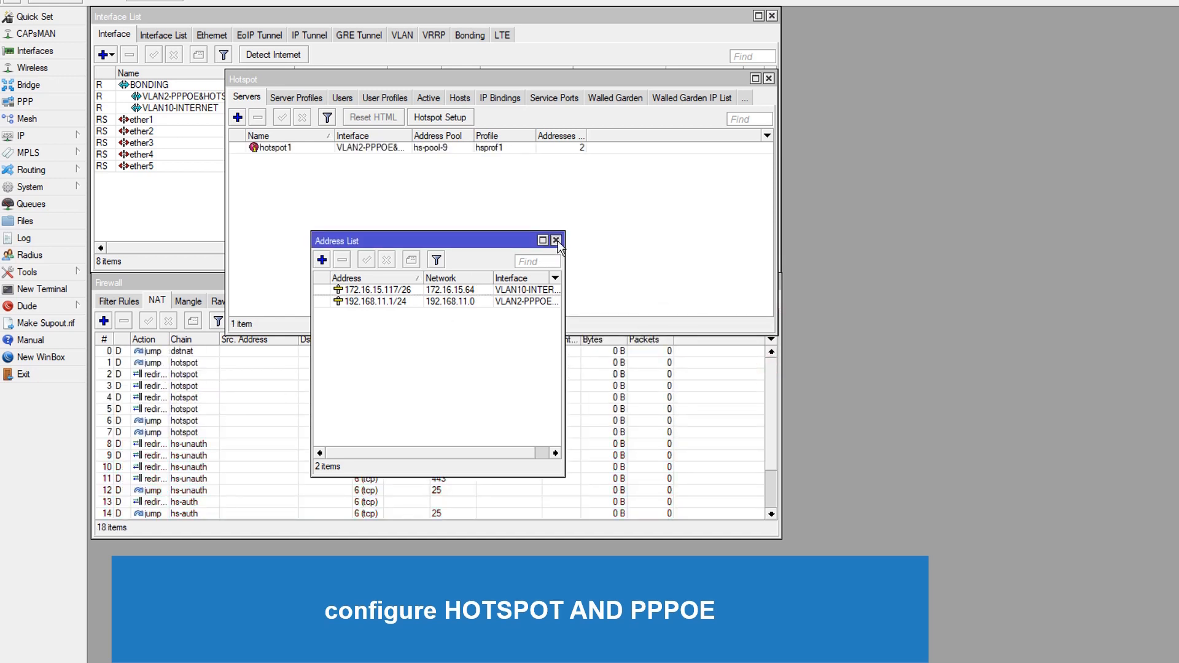
Set the DNS server of DHCP network 192.168.11.0/24 to 202.152.0.2 and save it
{"action": "left_click", "coordinate": [557, 241]}
{"action": "left_click_drag", "start_coordinate": [551, 79], "coordinate": [1152, 206]}
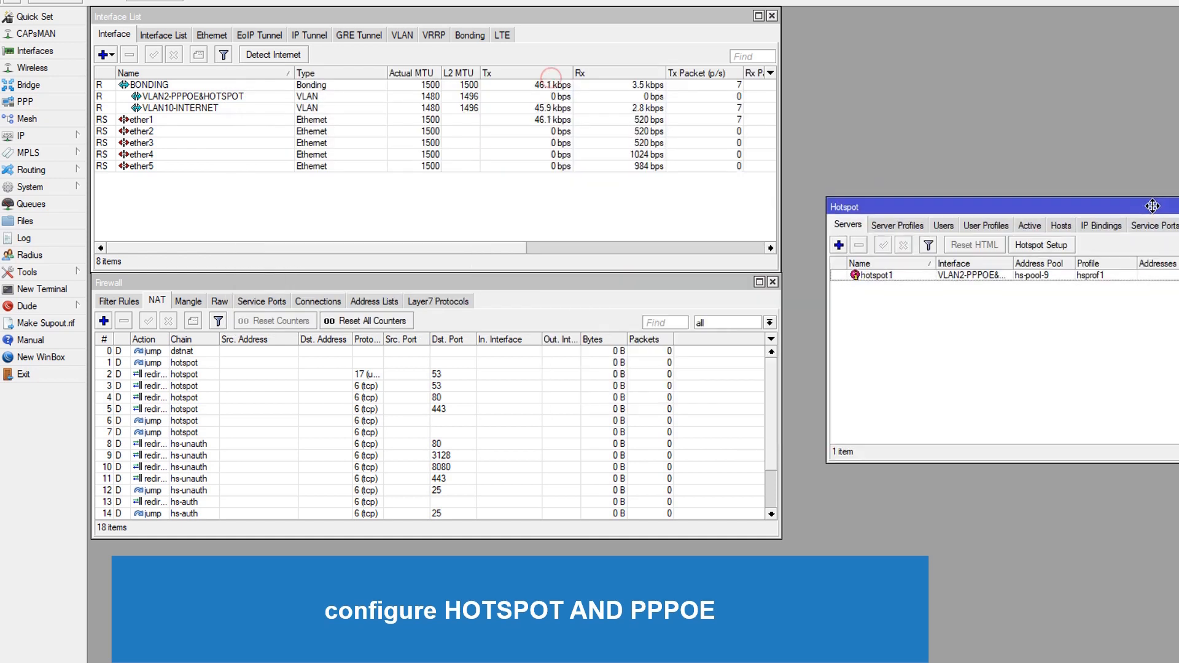
{"action": "left_click", "coordinate": [43, 138]}
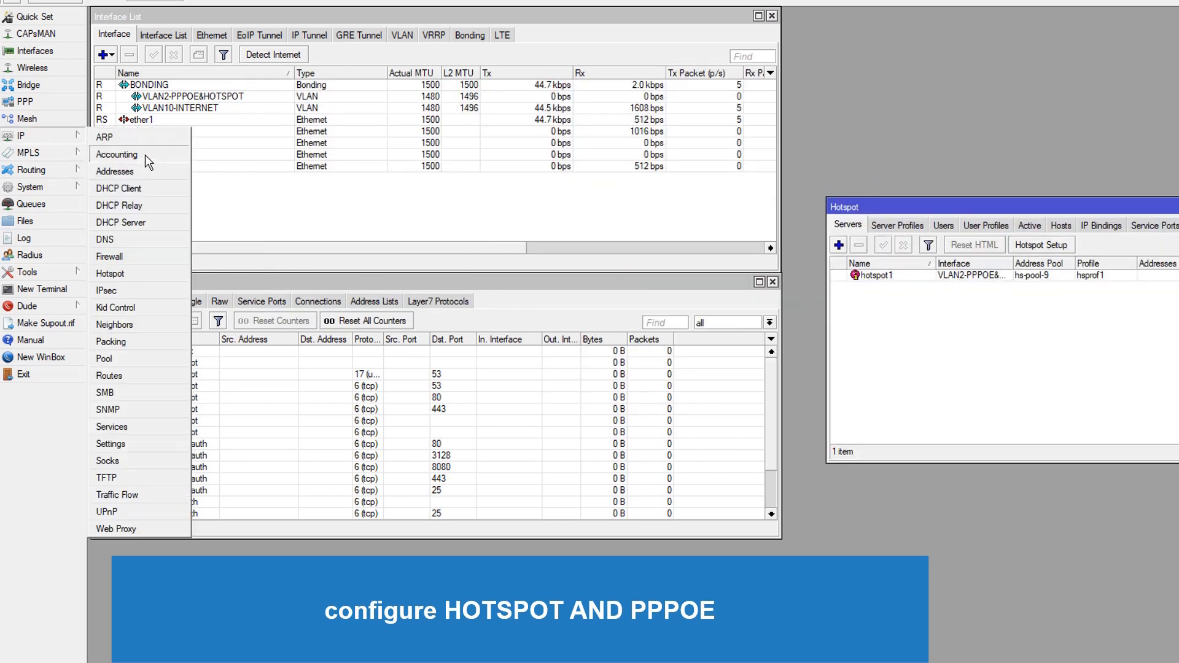
{"action": "left_click", "coordinate": [148, 222]}
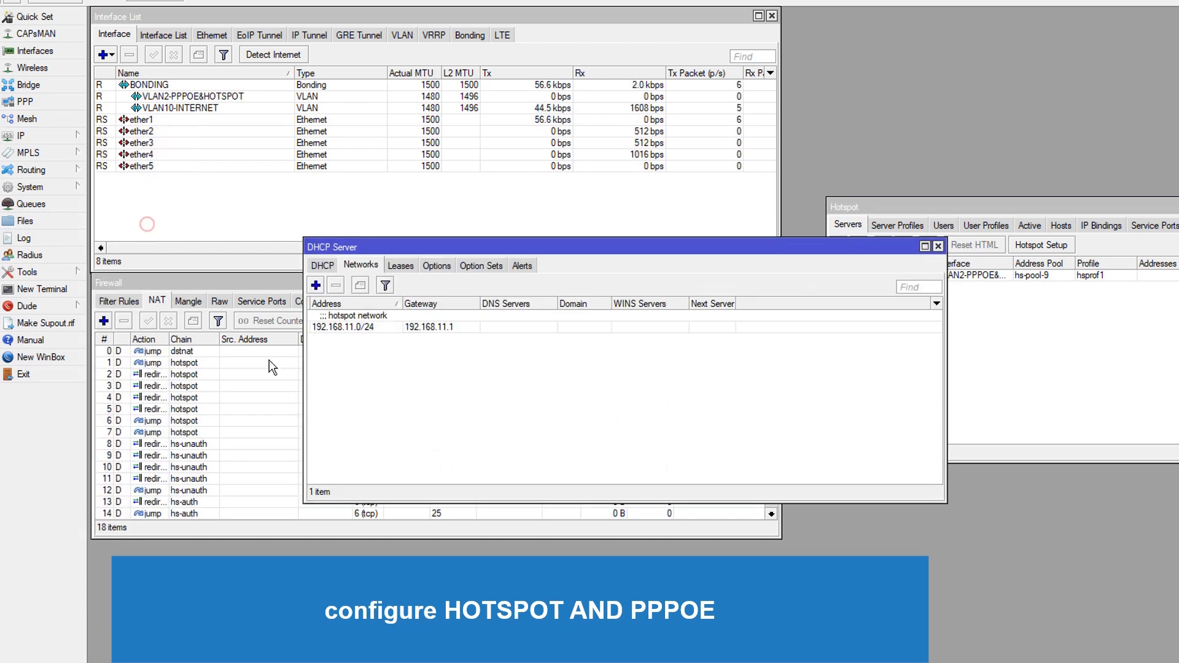
{"action": "left_click", "coordinate": [366, 332]}
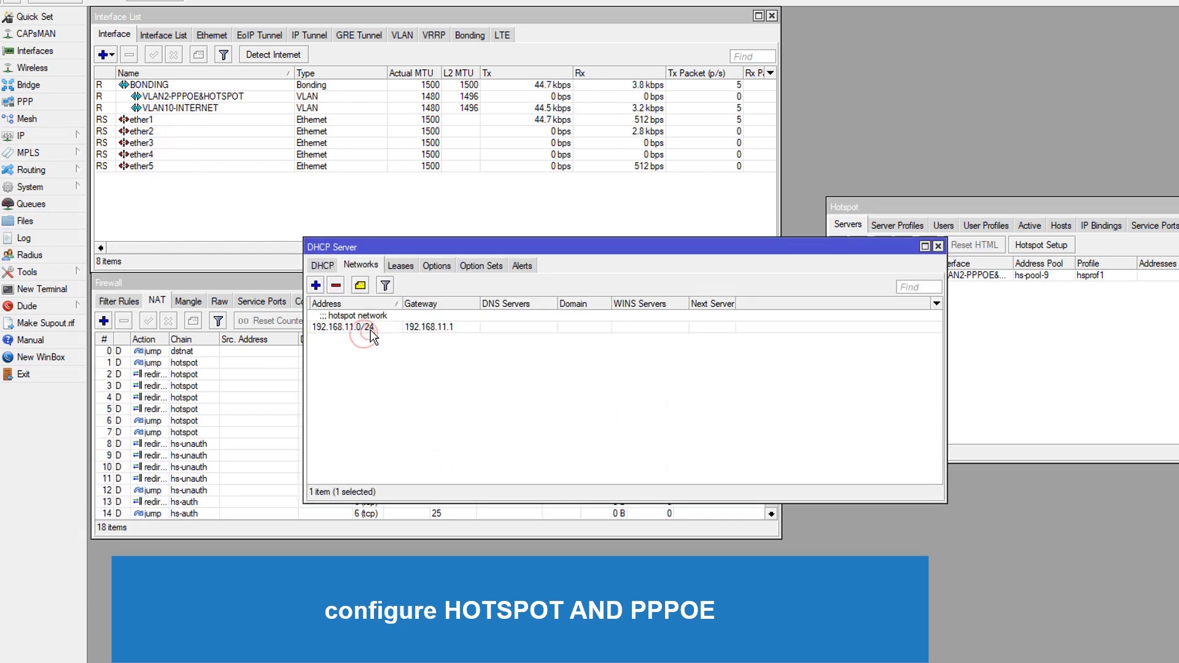
{"action": "double_click", "coordinate": [420, 322]}
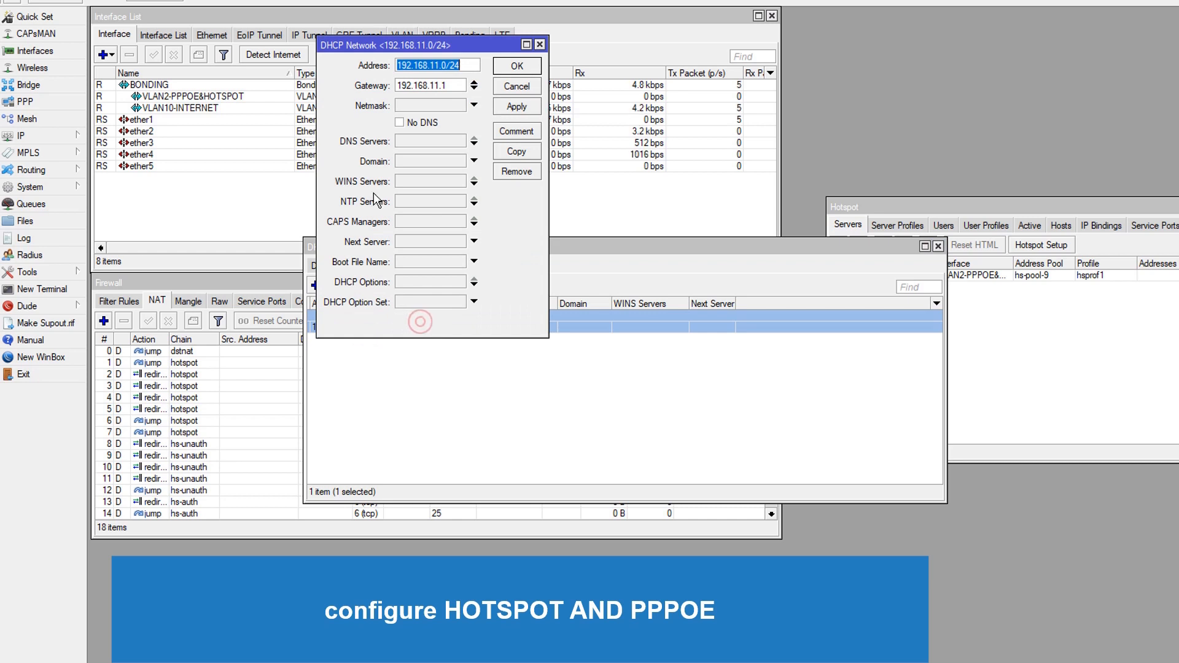
{"action": "left_click", "coordinate": [424, 143]}
{"action": "type", "text": "2"}
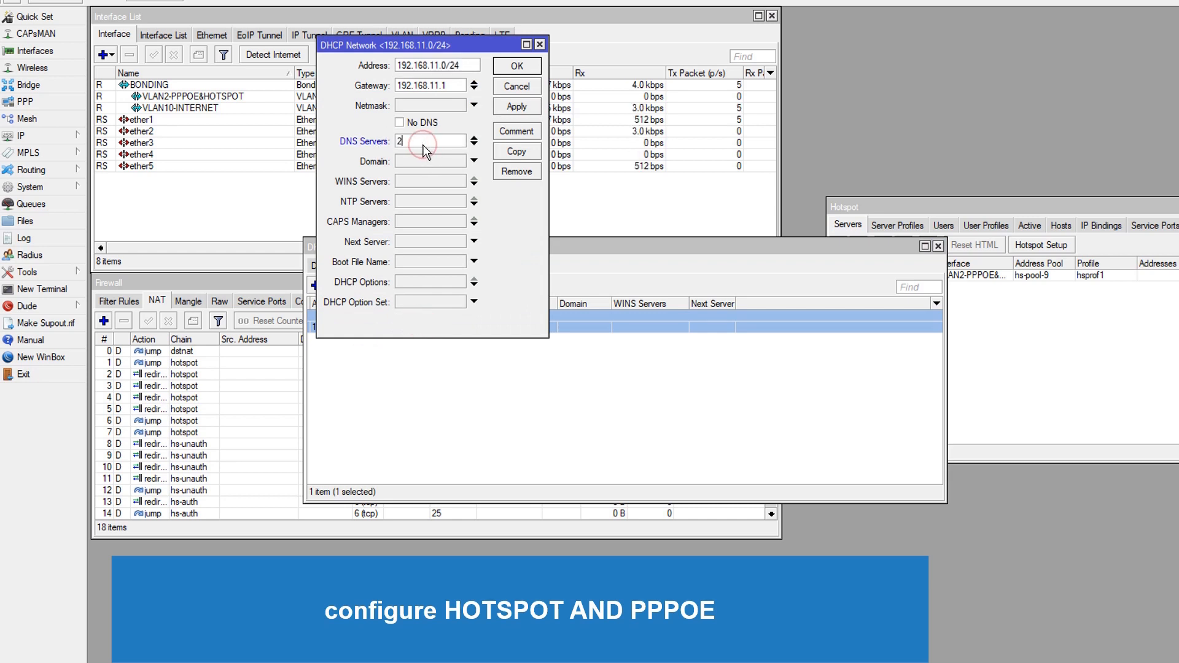
{"action": "type", "text": "02.152.0.2"}
{"action": "left_click", "coordinate": [516, 68]}
Set the lease time of DHCP server dhcp1 to 1d 01:00:00 and save it
{"action": "left_click", "coordinate": [401, 266]}
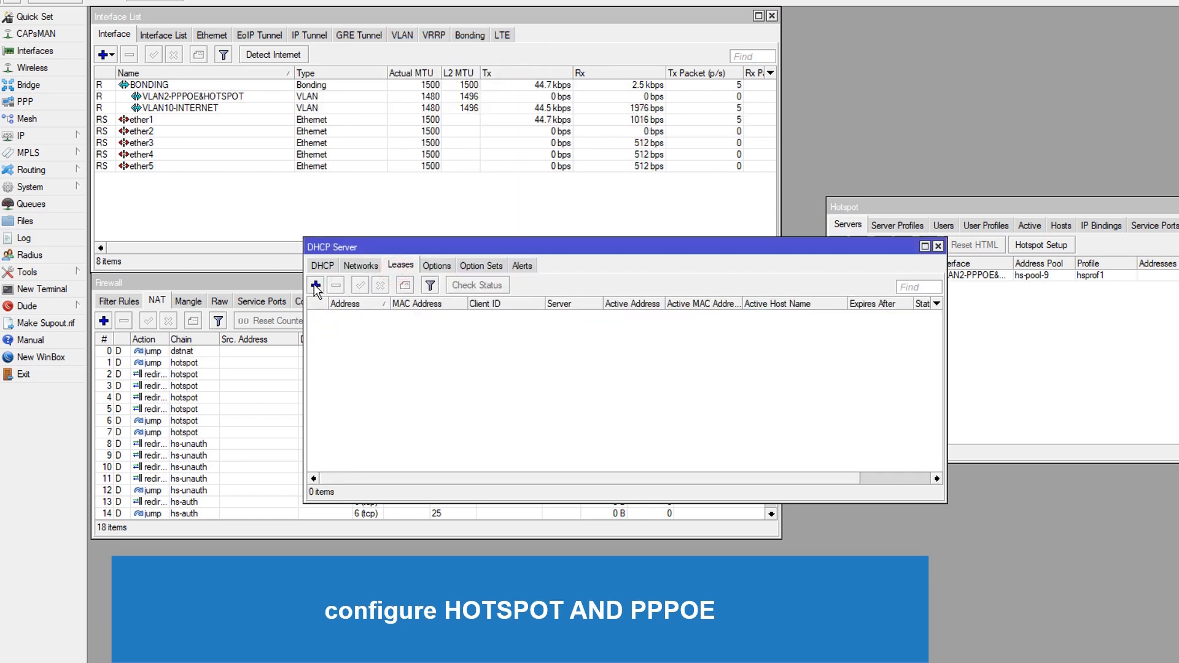
{"action": "left_click", "coordinate": [360, 265]}
{"action": "left_click", "coordinate": [322, 265]}
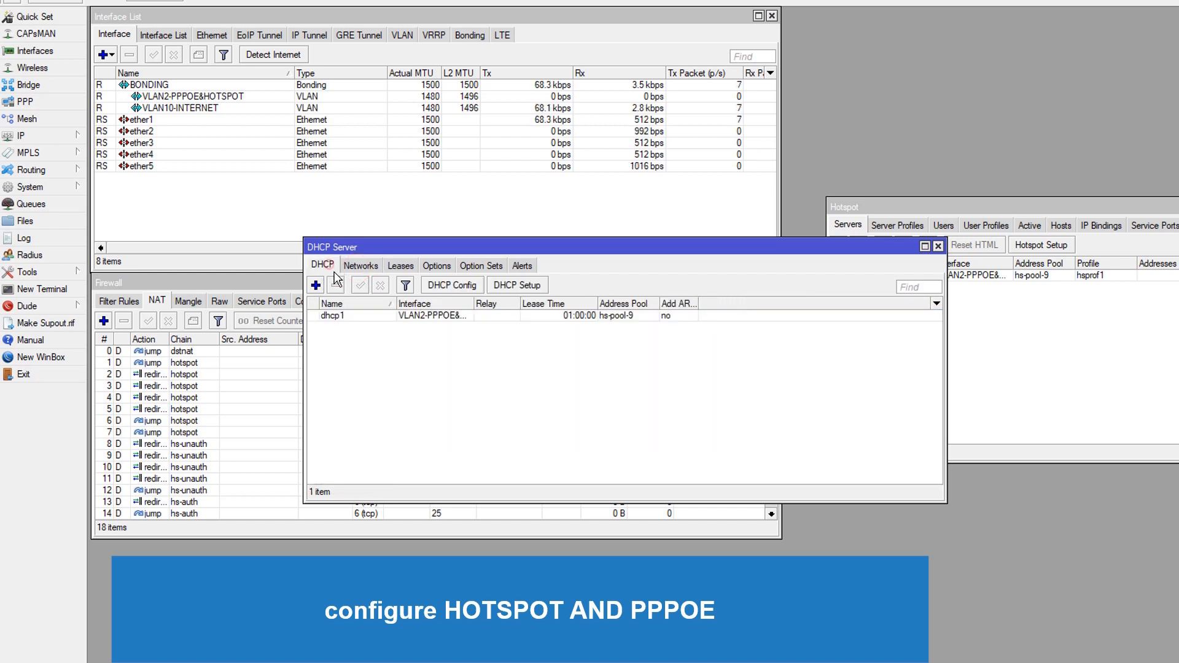
{"action": "double_click", "coordinate": [367, 315]}
{"action": "left_click", "coordinate": [395, 97]}
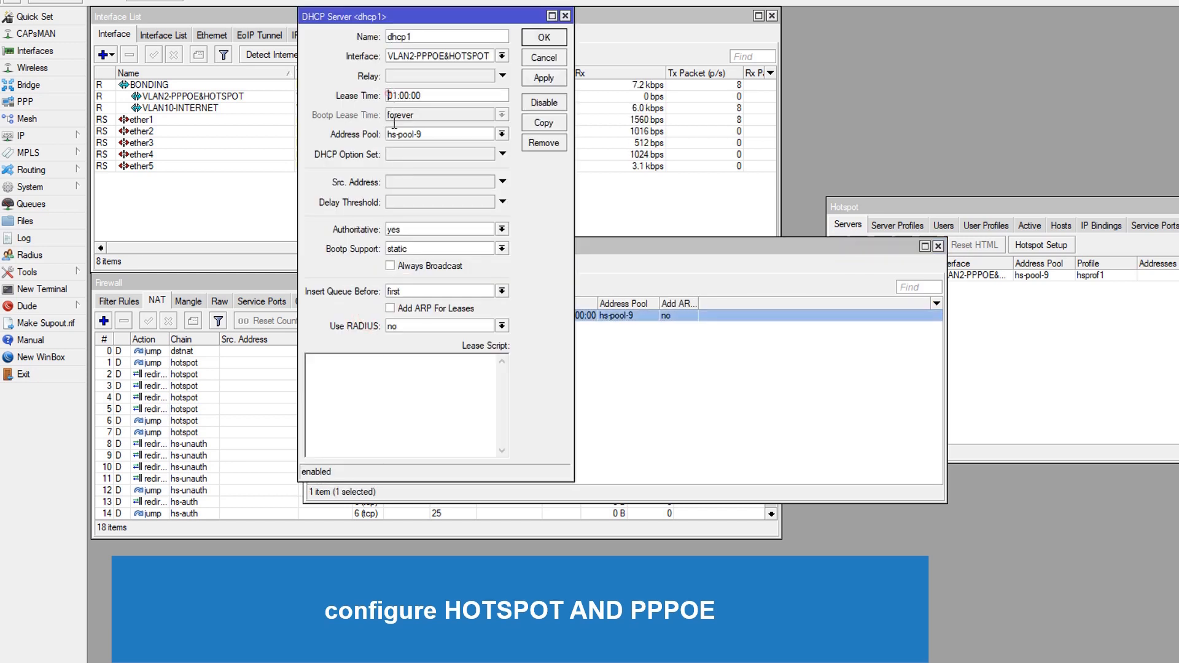
{"action": "type", "text": "1d"}
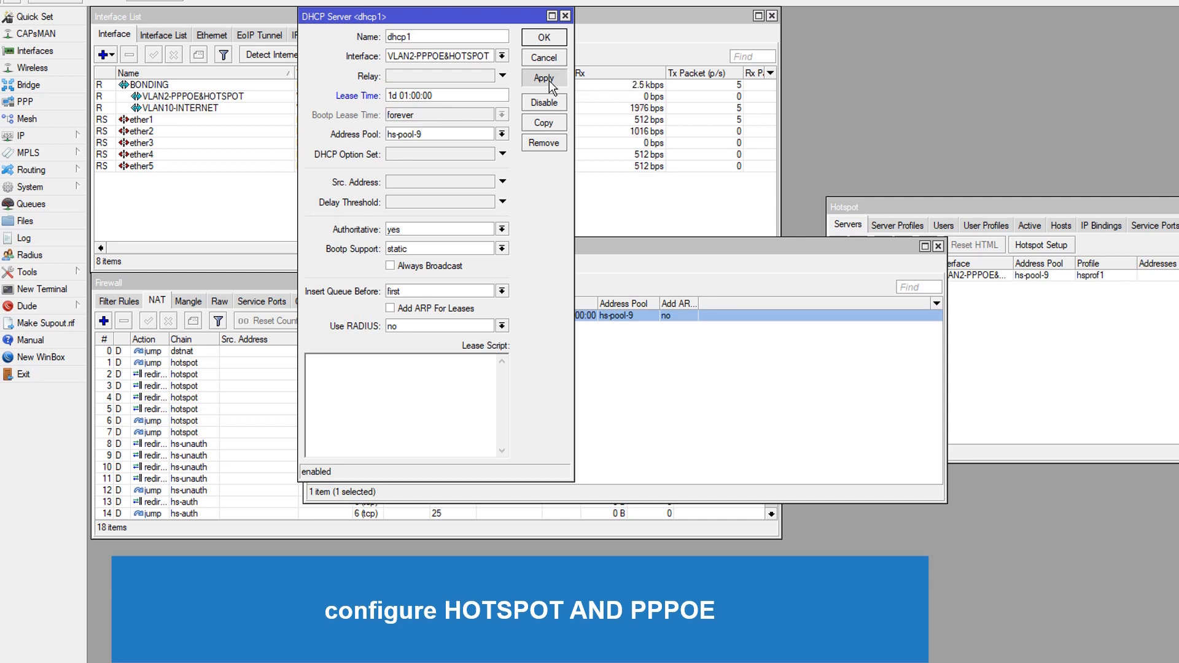
{"action": "left_click", "coordinate": [538, 38]}
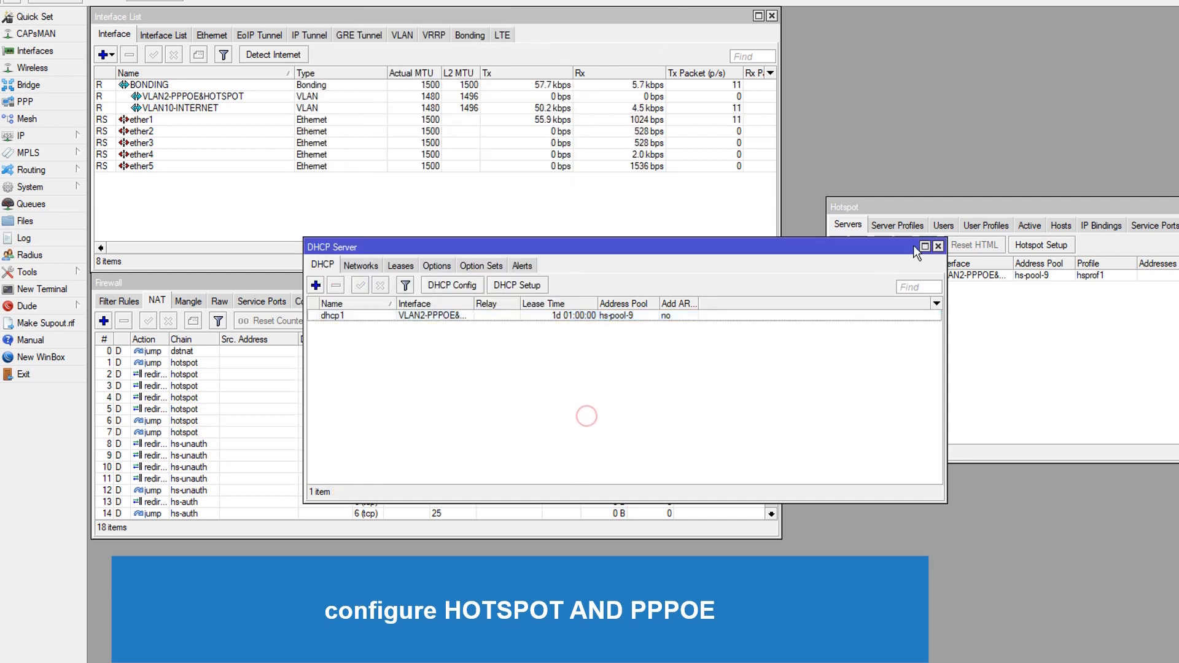
Add a new IP pool named PPPOE
{"action": "left_click", "coordinate": [938, 246]}
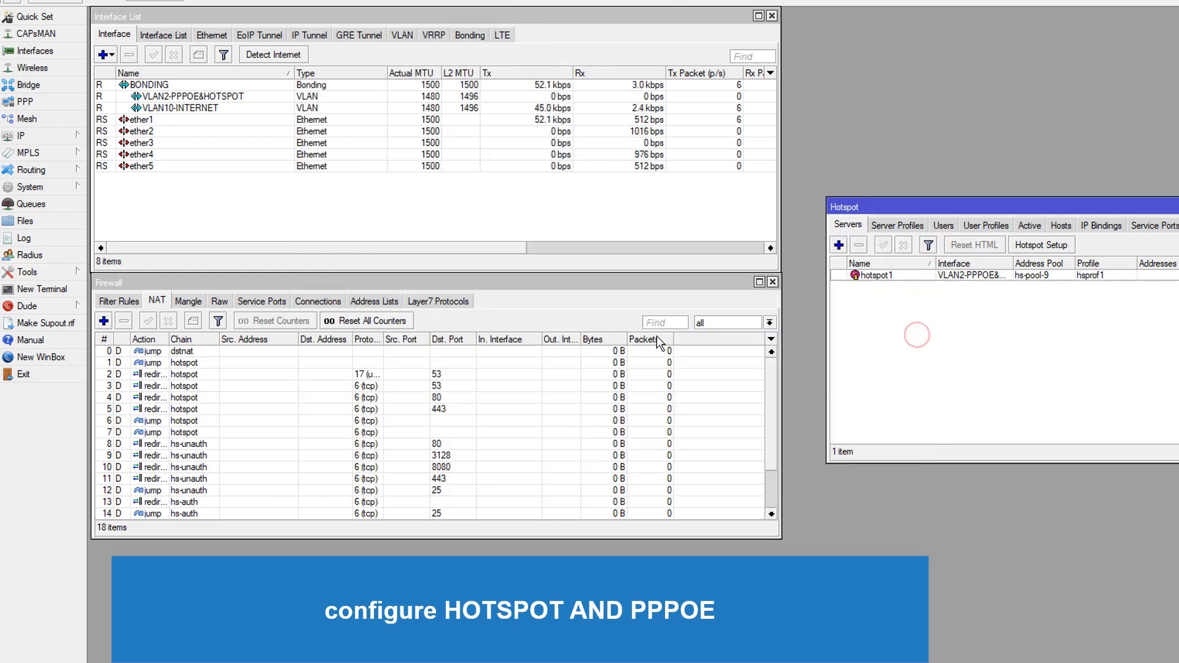
{"action": "left_click", "coordinate": [643, 288]}
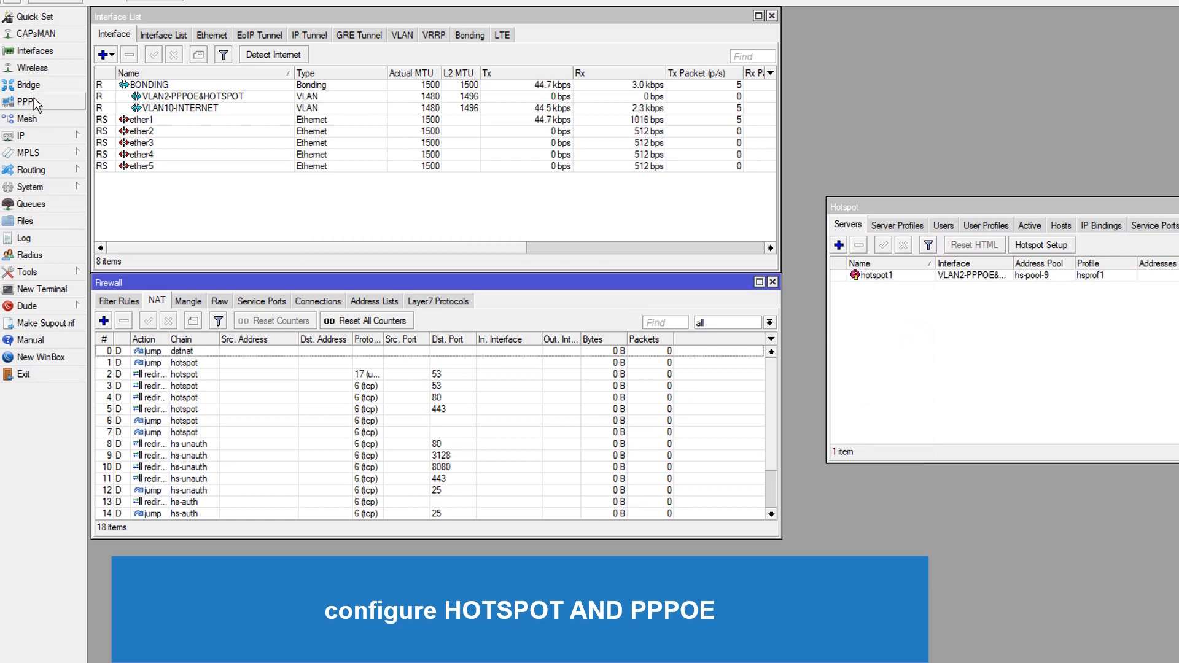
{"action": "left_click", "coordinate": [55, 136]}
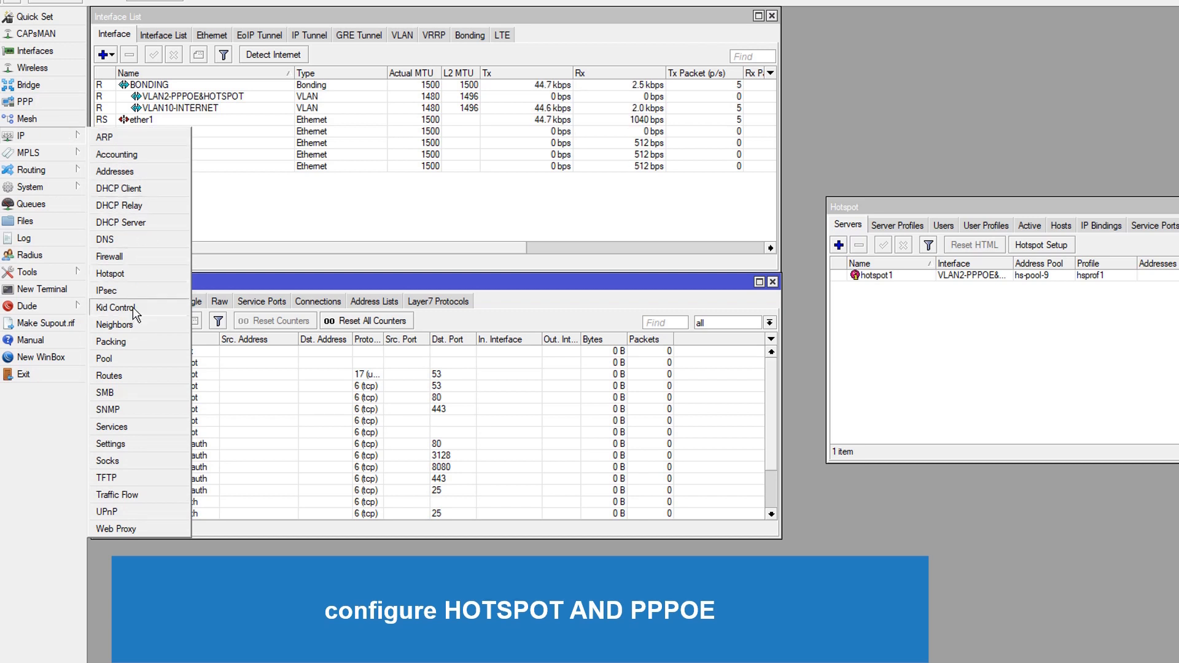
{"action": "left_click", "coordinate": [130, 359]}
{"action": "left_click", "coordinate": [455, 149]}
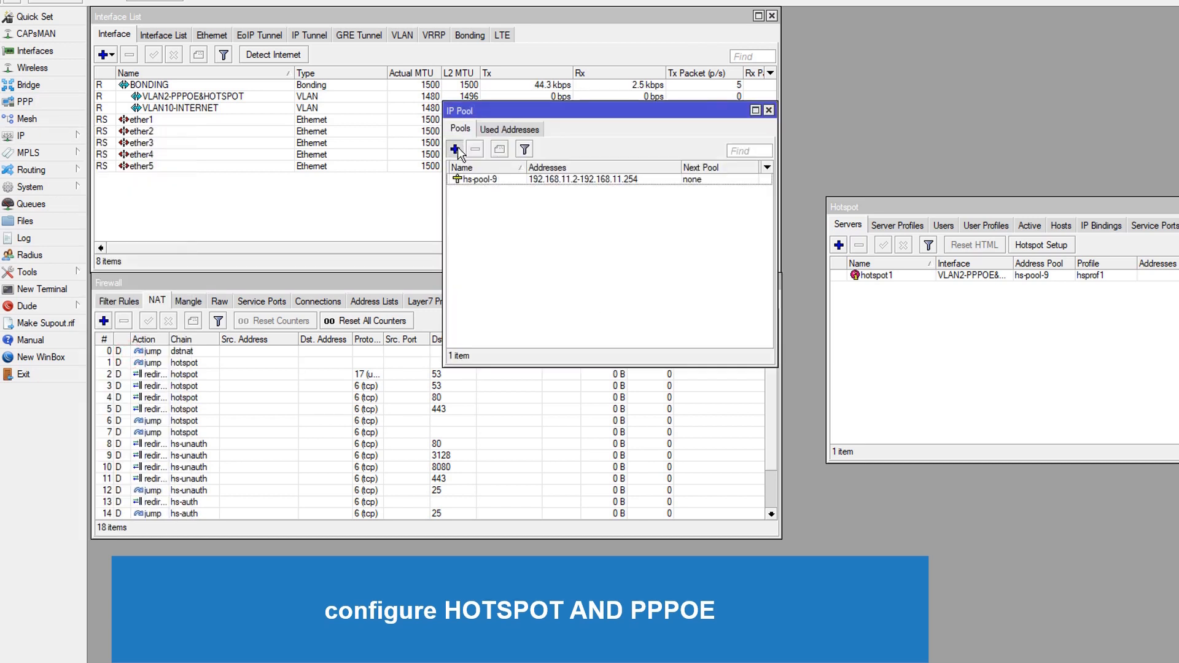
{"action": "key", "text": "End"}
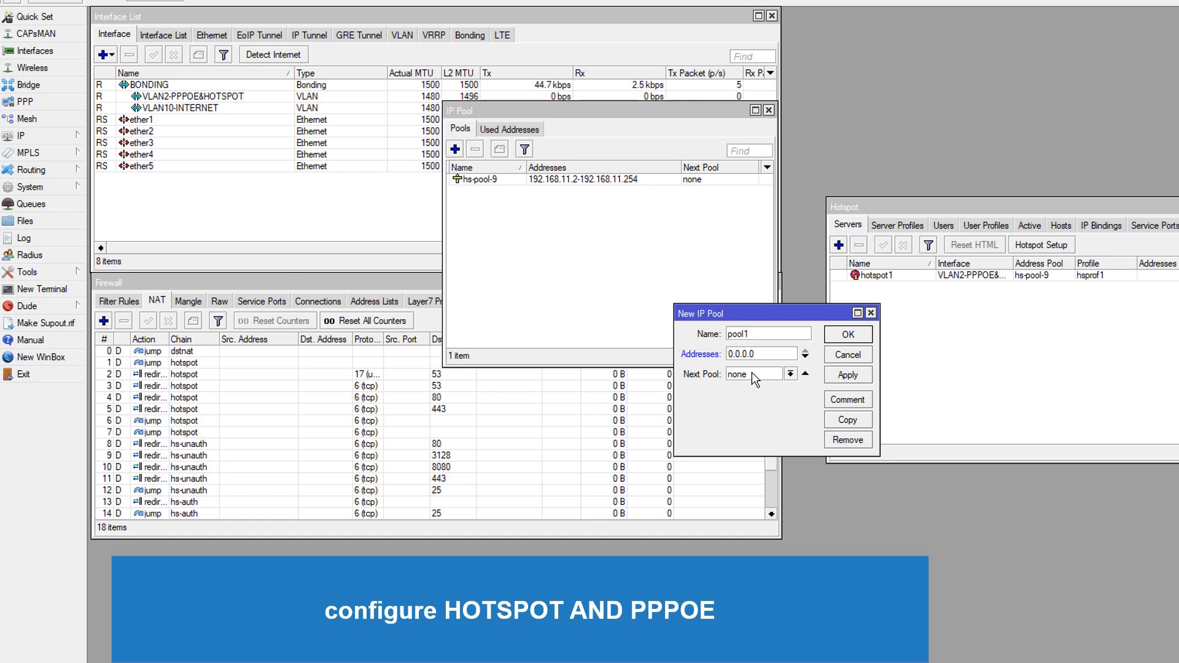
{"action": "key", "text": "BackSpace"}
{"action": "key", "text": "BackSpace"}
{"action": "key", "text": "BackSpace"}
{"action": "key", "text": "BackSpace"}
{"action": "key", "text": "BackSpace"}
{"action": "type", "text": "PPPO#"}
Set the PPPOE pool's addresses to 192.168.12.2-192.168.12.254, save it, and close the pool list
{"action": "double_click", "coordinate": [757, 355]}
{"action": "type", "text": "192.168.12"}
{"action": "left_click", "coordinate": [774, 331]}
{"action": "key", "text": "BackSpace"}
{"action": "type", "text": "E"}
{"action": "type", "text": "2.168.12.2"}
{"action": "type", "text": "54"}
{"action": "left_click_drag", "start_coordinate": [764, 350], "coordinate": [763, 350]}
{"action": "left_click", "coordinate": [776, 350]}
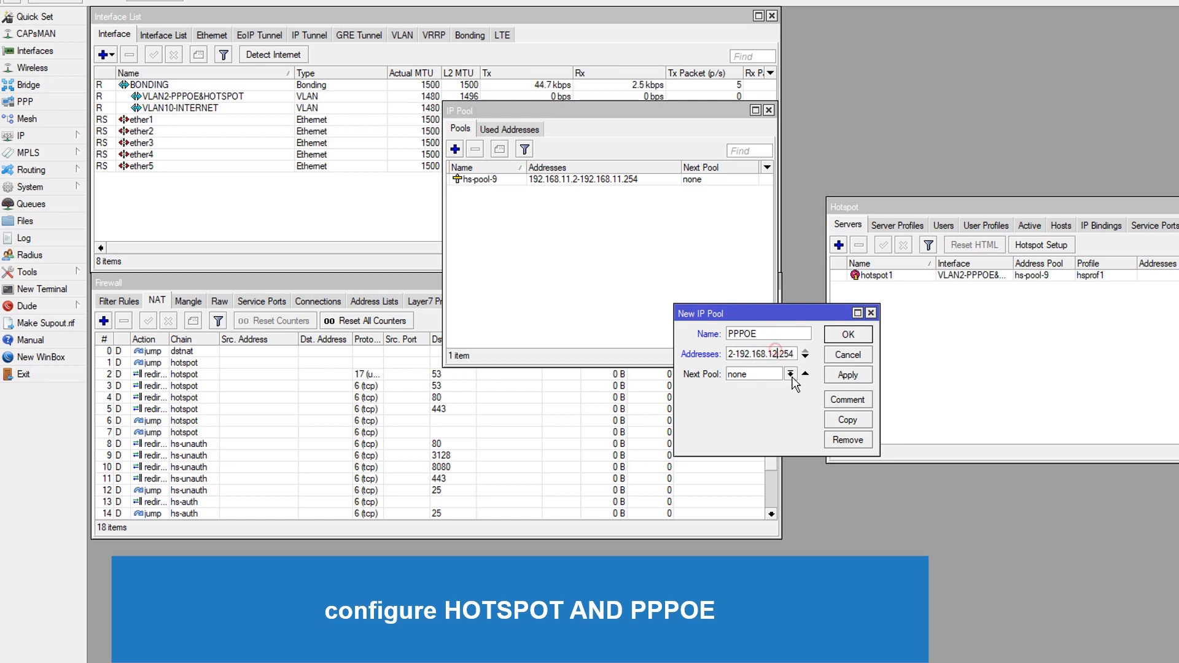
{"action": "left_click", "coordinate": [854, 376]}
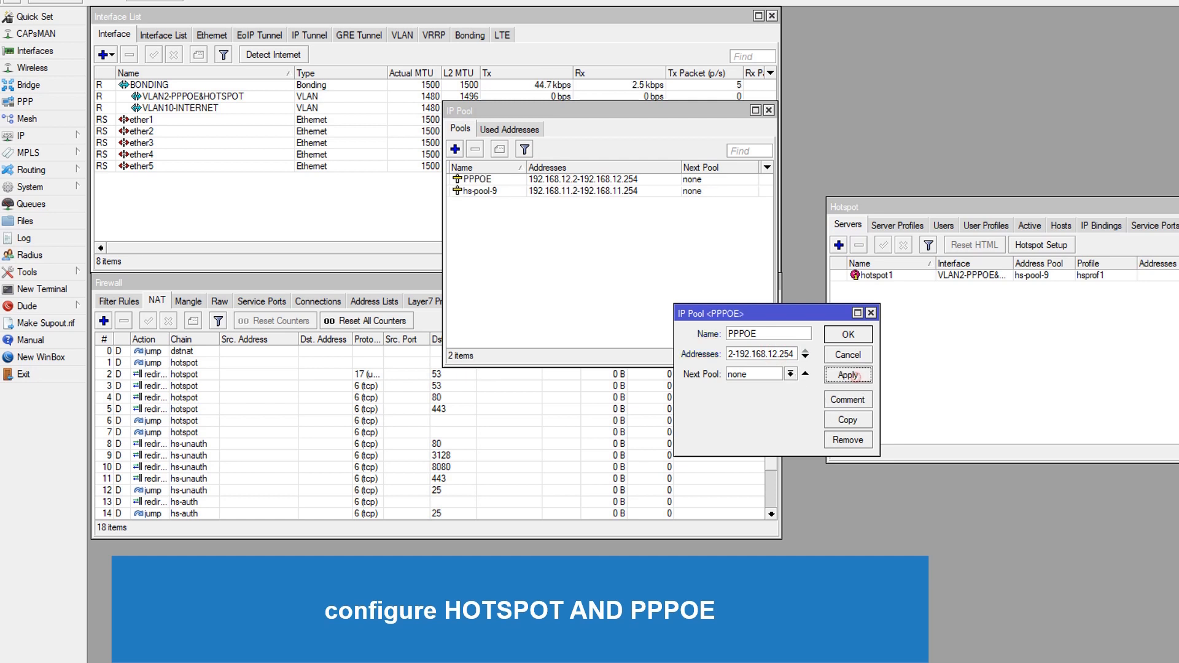
{"action": "left_click", "coordinate": [851, 338]}
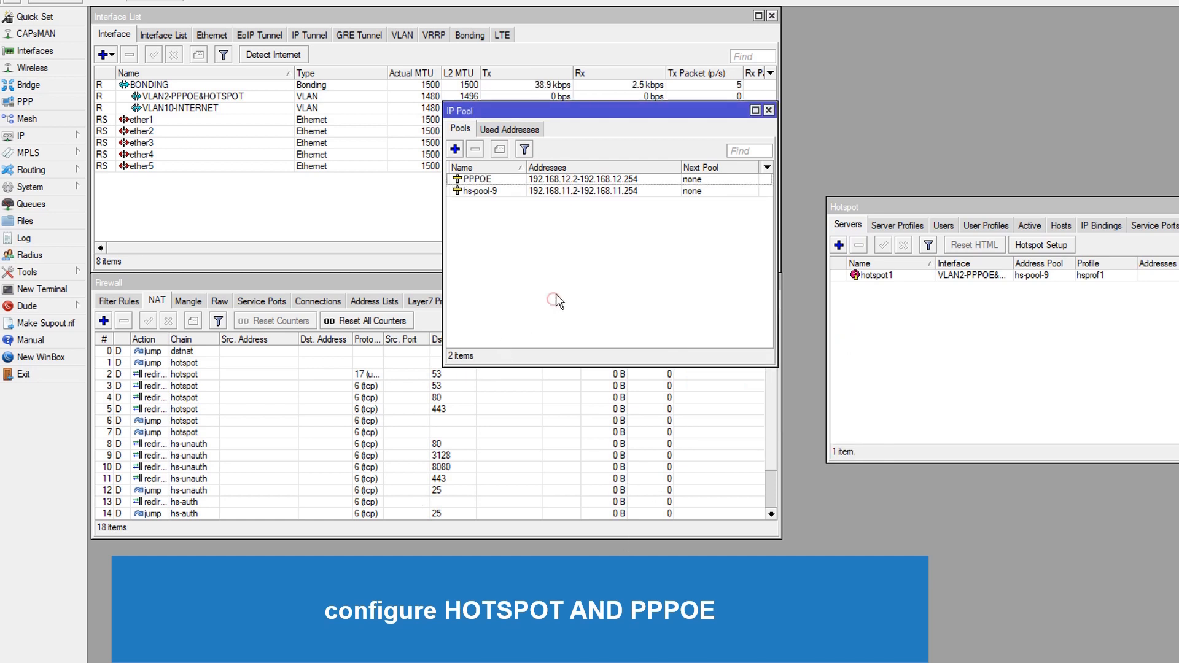
{"action": "left_click", "coordinate": [768, 110]}
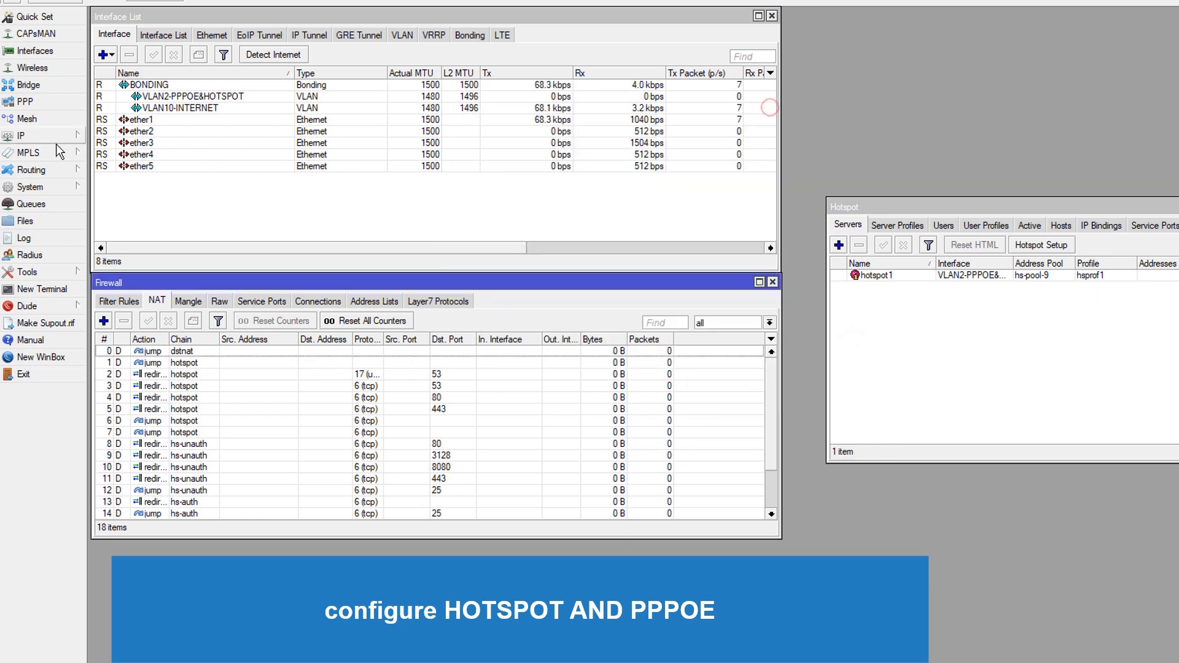
Create a new PPP profile named PPPOE
{"action": "left_click", "coordinate": [32, 105]}
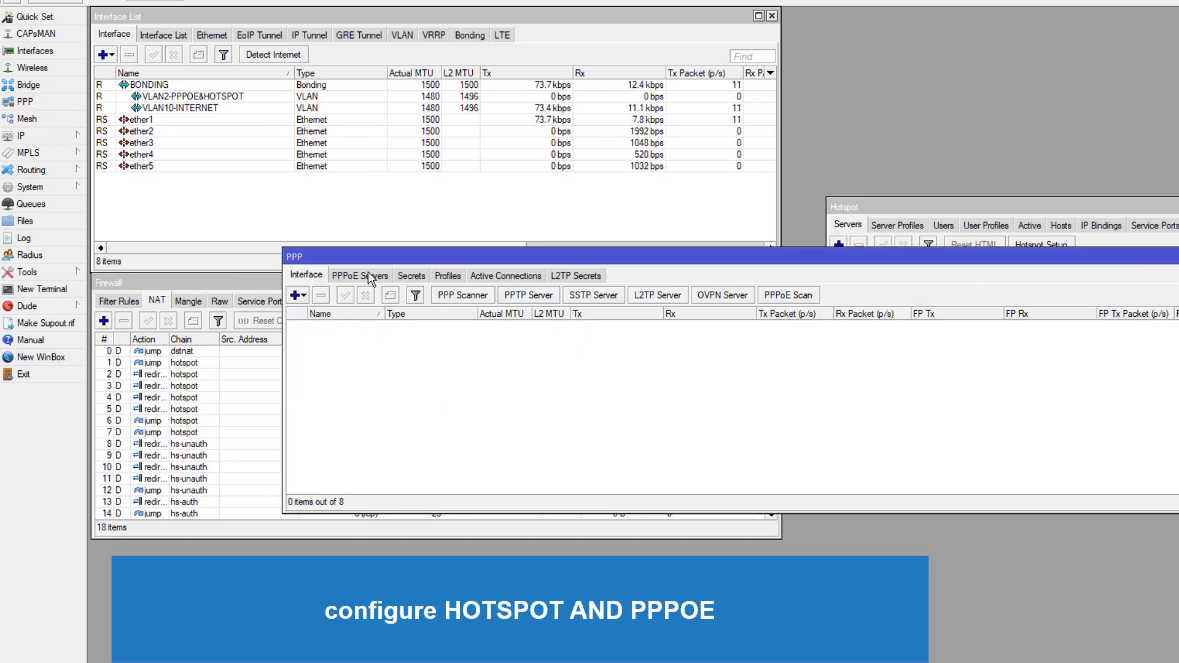
{"action": "left_click", "coordinate": [447, 275]}
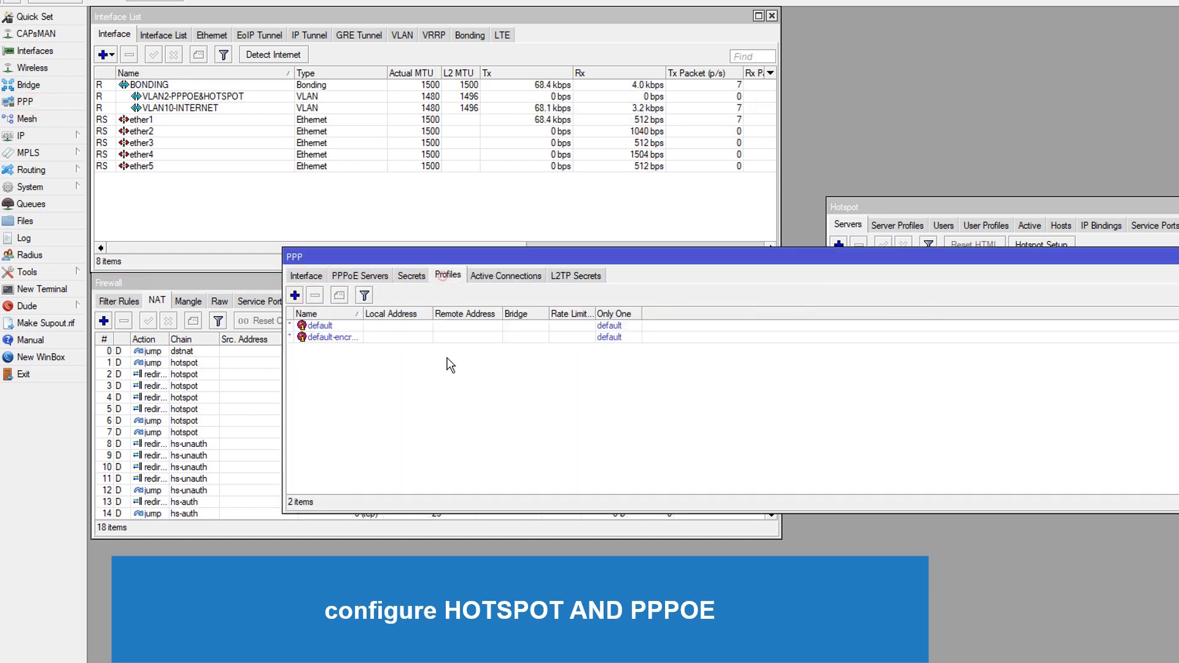
{"action": "left_click", "coordinate": [295, 295]}
{"action": "type", "text": "P"}
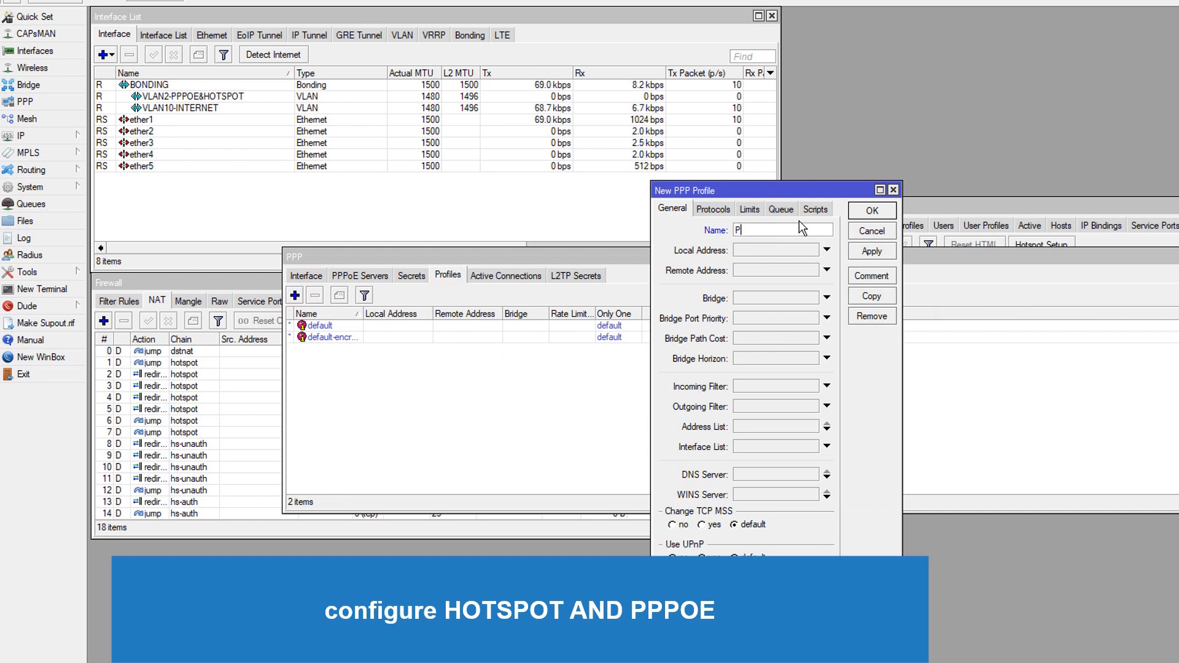
{"action": "type", "text": "PPOE"}
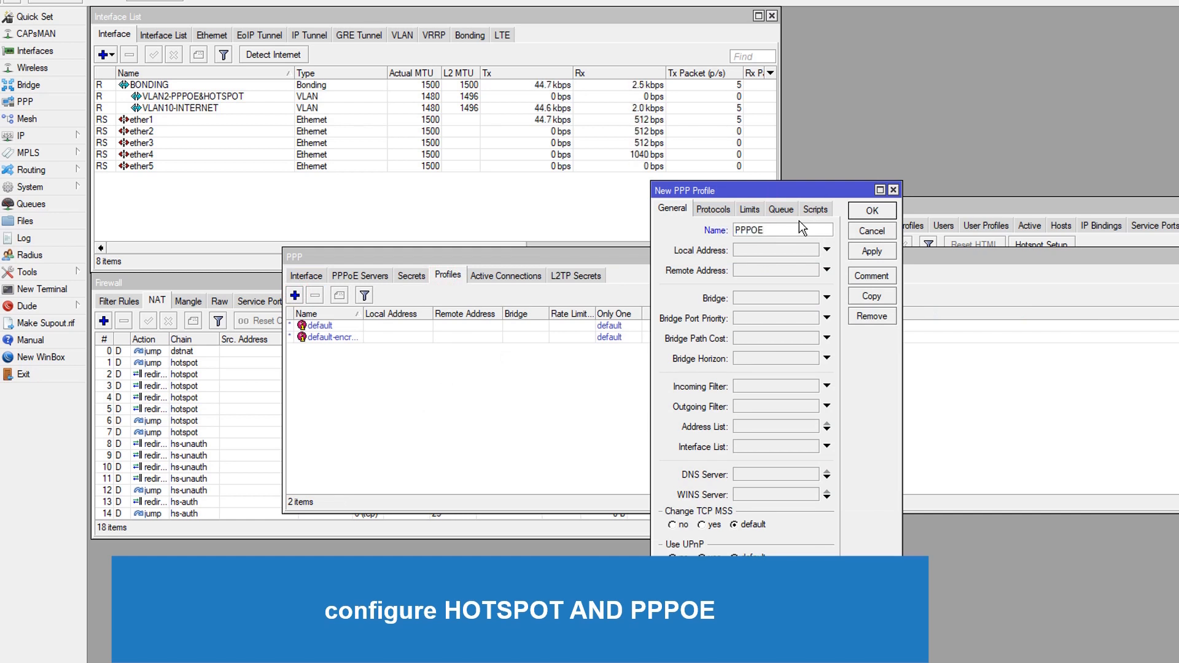
Set the PPPOE profile's local address to 192.168.12.1 and its remote address to the PPPOE pool
{"action": "left_click", "coordinate": [748, 250]}
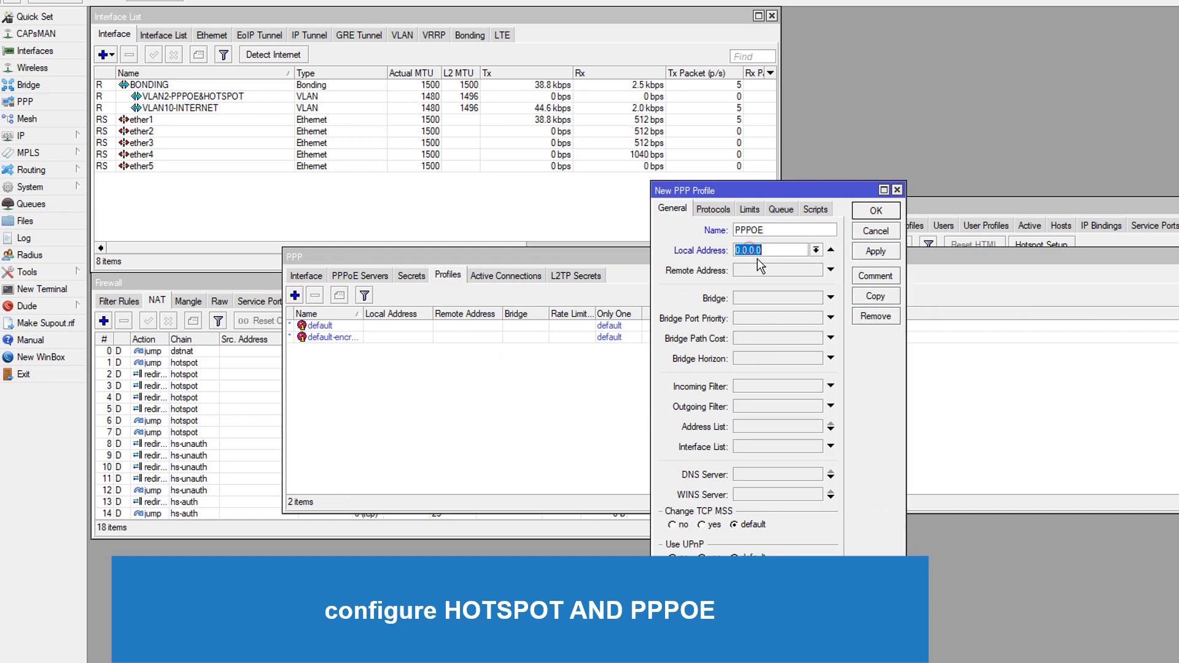
{"action": "left_click", "coordinate": [30, 136]}
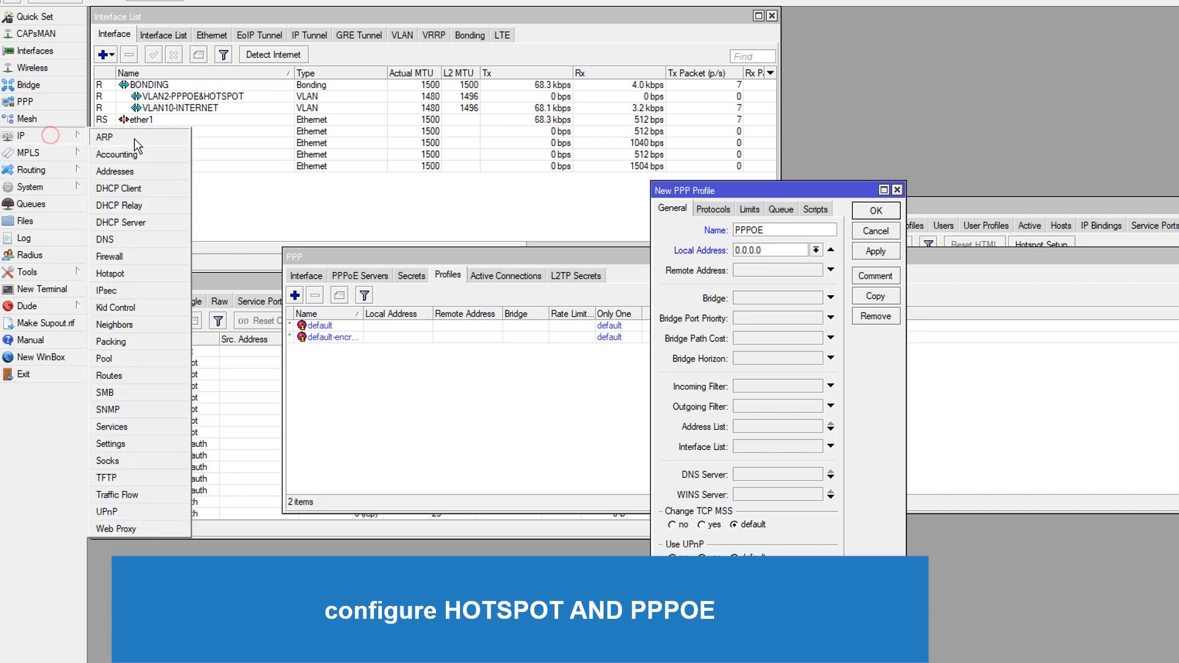
{"action": "left_click", "coordinate": [131, 362]}
{"action": "left_click_drag", "start_coordinate": [635, 113], "coordinate": [508, 341]}
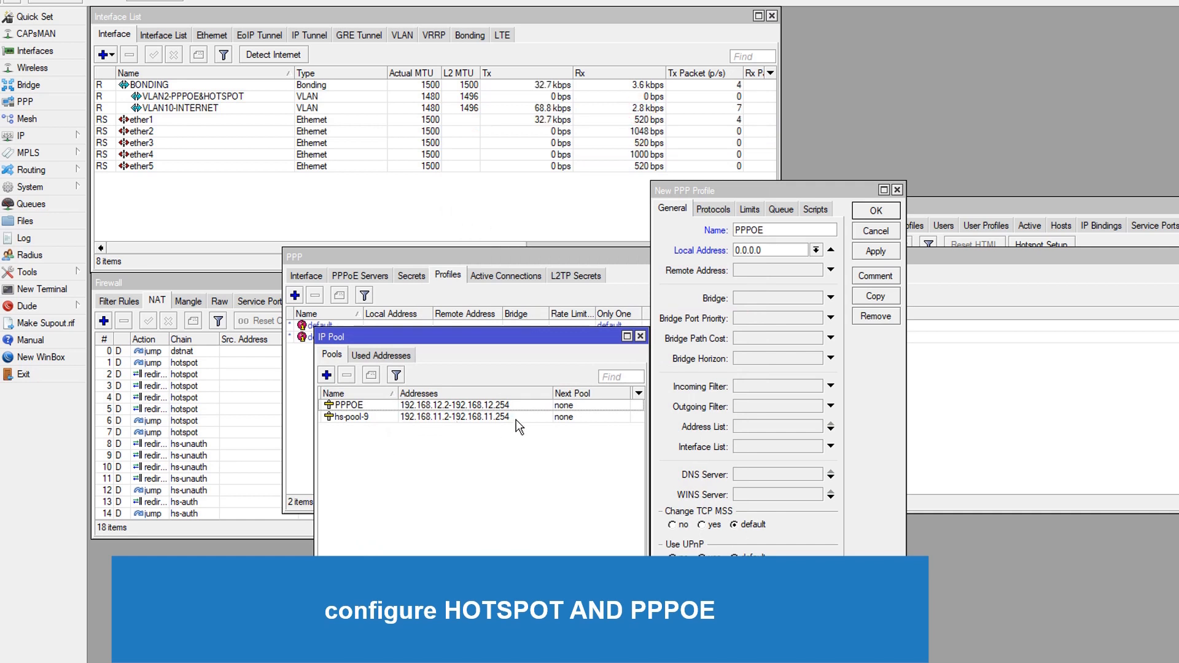
{"action": "left_click_drag", "start_coordinate": [771, 250], "coordinate": [723, 255]}
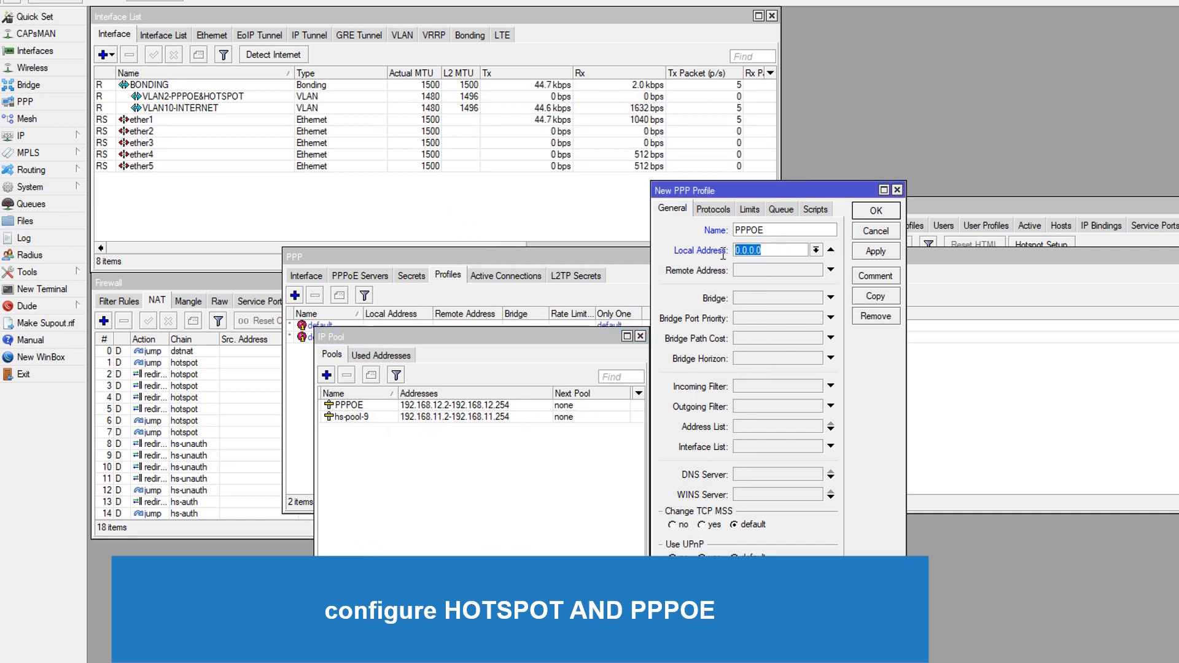
{"action": "type", "text": "192.168.12."}
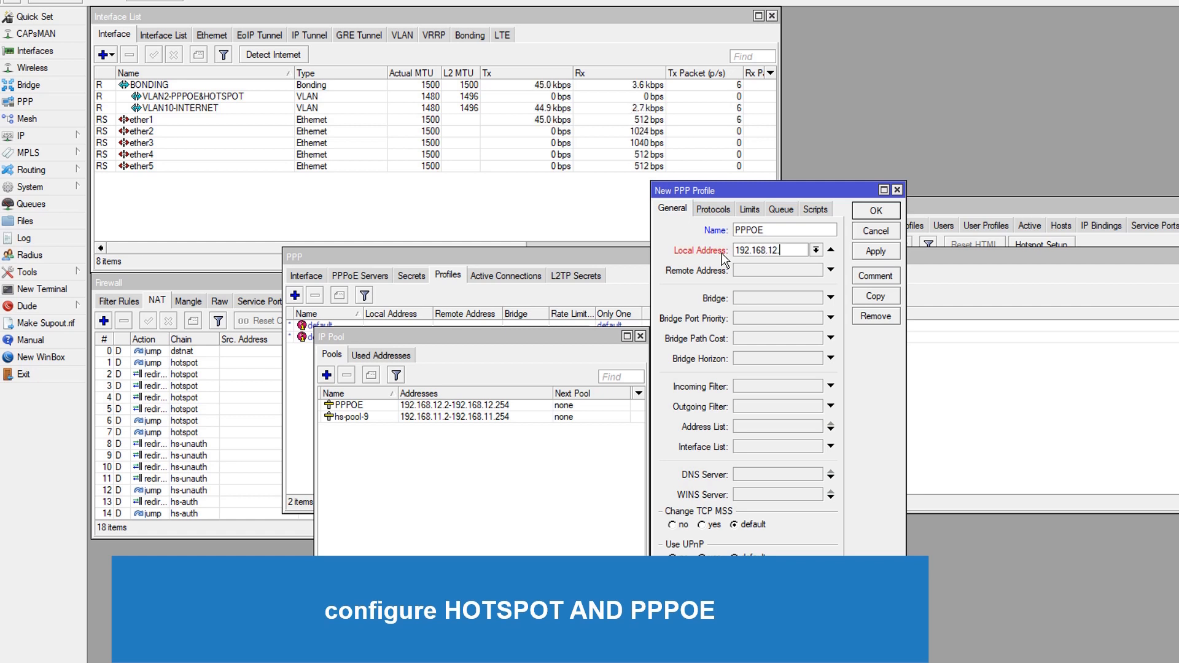
{"action": "type", "text": "1"}
{"action": "left_click", "coordinate": [762, 271]}
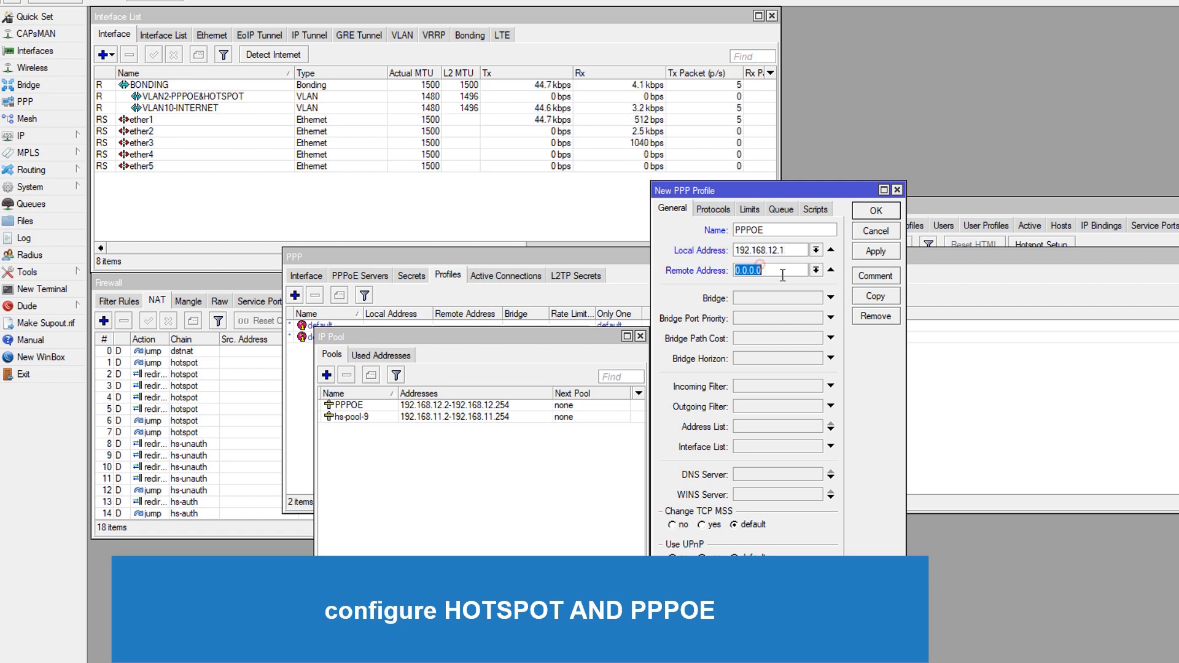
{"action": "left_click", "coordinate": [816, 270]}
{"action": "left_click", "coordinate": [768, 279]}
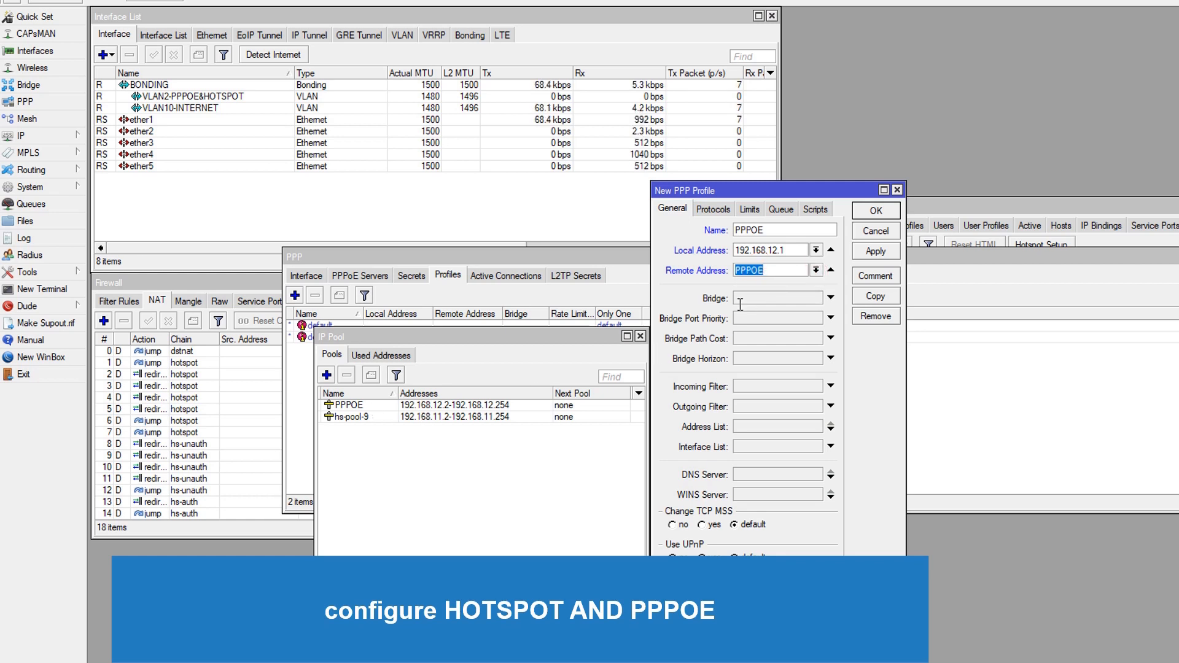
Set the profile's Only One limit to yes and save the PPPOE profile
{"action": "left_click", "coordinate": [714, 210]}
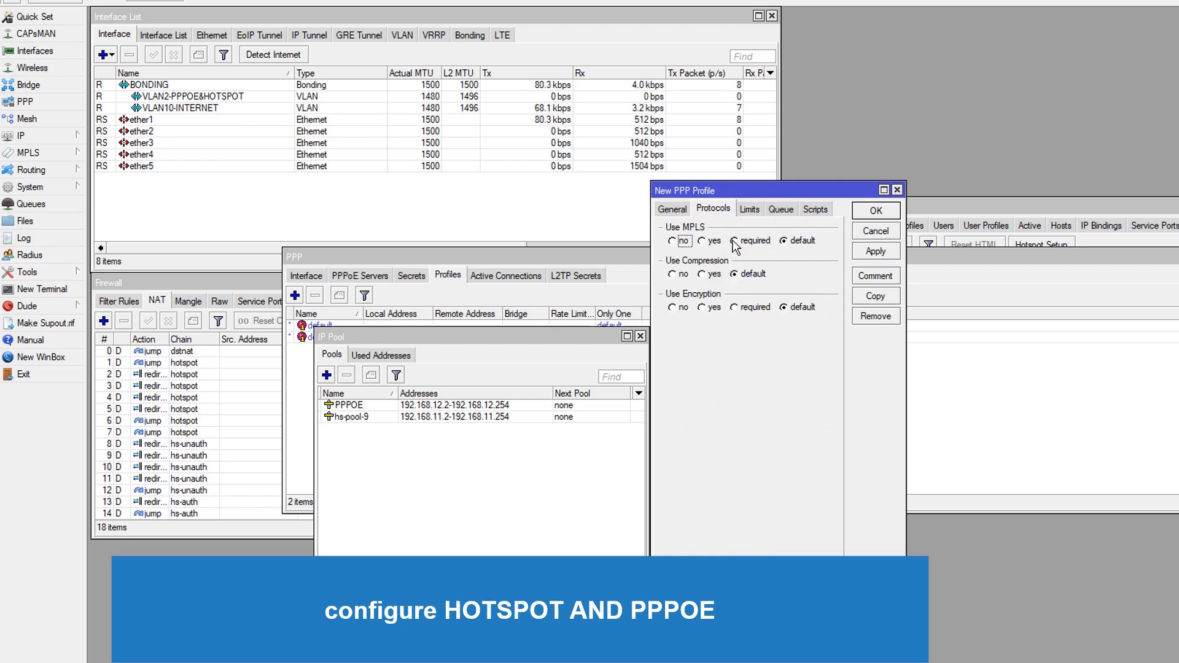
{"action": "left_click", "coordinate": [753, 209]}
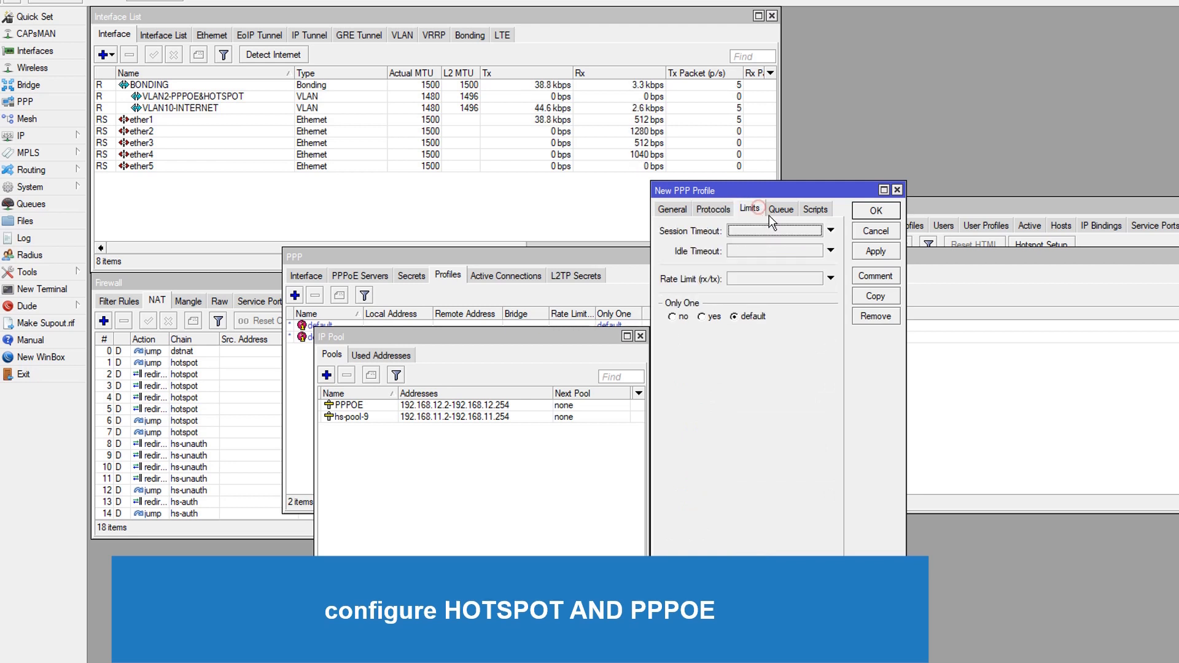
{"action": "left_click", "coordinate": [704, 318]}
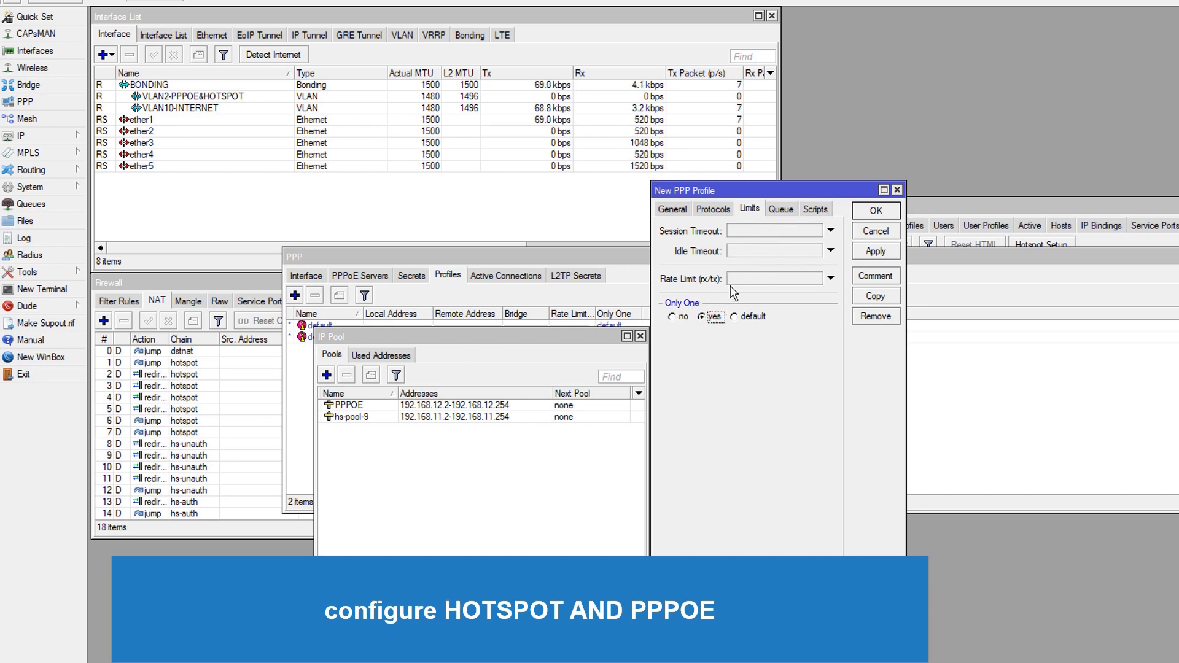
{"action": "left_click", "coordinate": [780, 209]}
{"action": "left_click", "coordinate": [750, 208]}
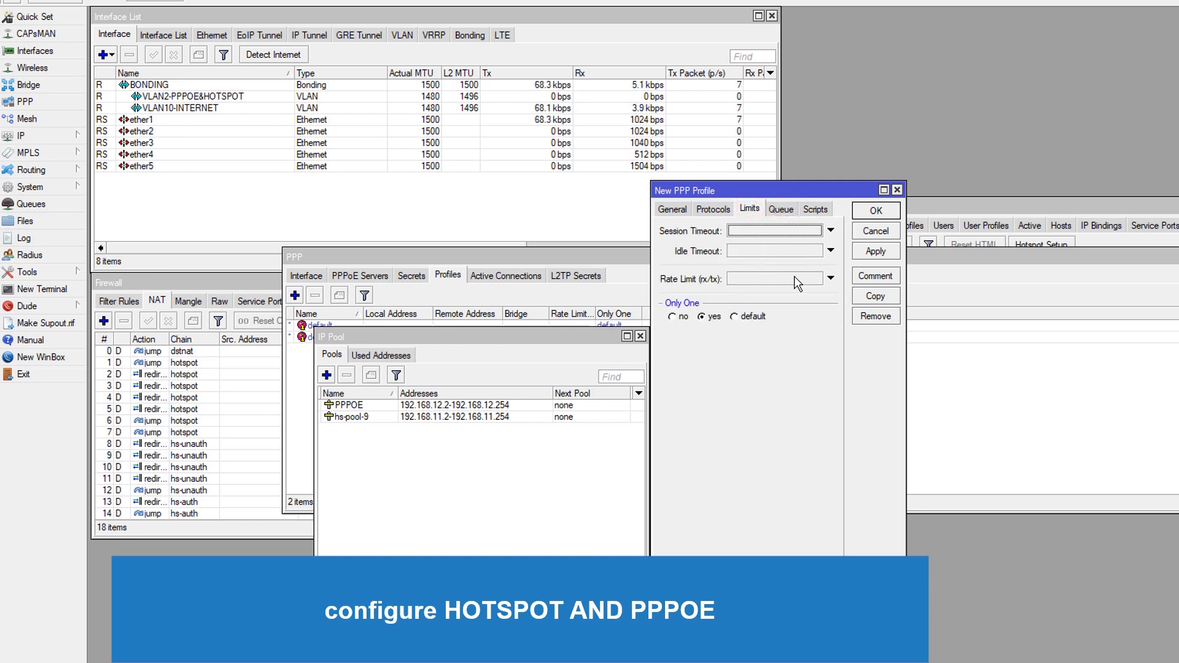
{"action": "left_click", "coordinate": [781, 210]}
{"action": "left_click", "coordinate": [750, 208]}
{"action": "left_click", "coordinate": [892, 253]}
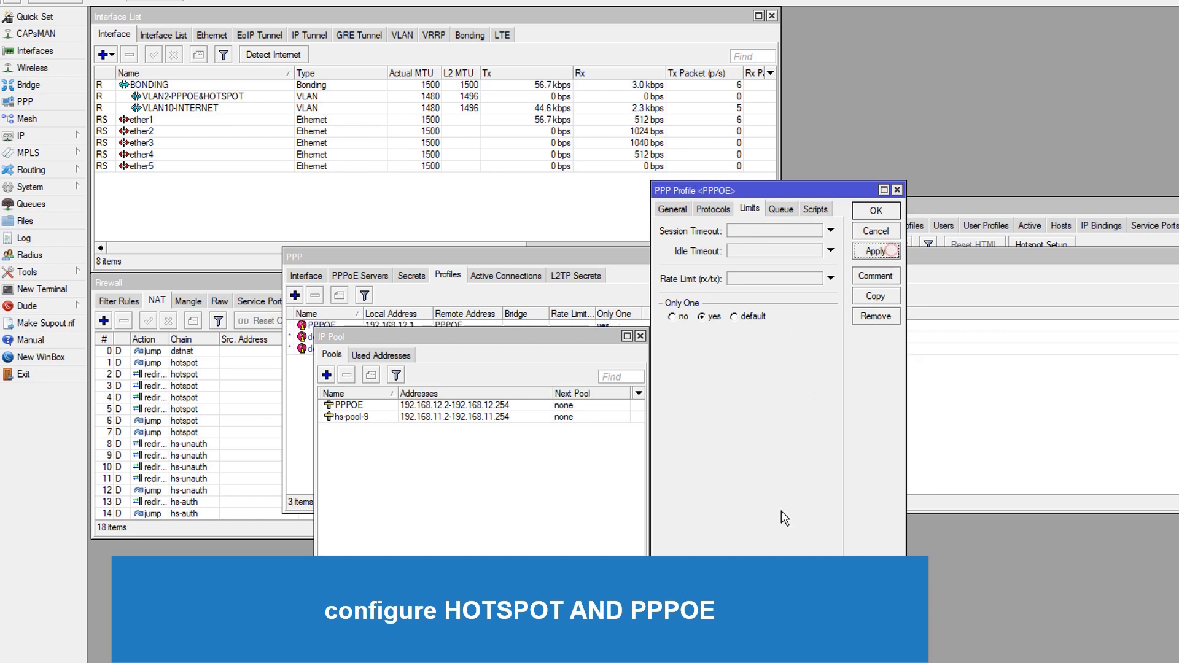
{"action": "left_click", "coordinate": [876, 211]}
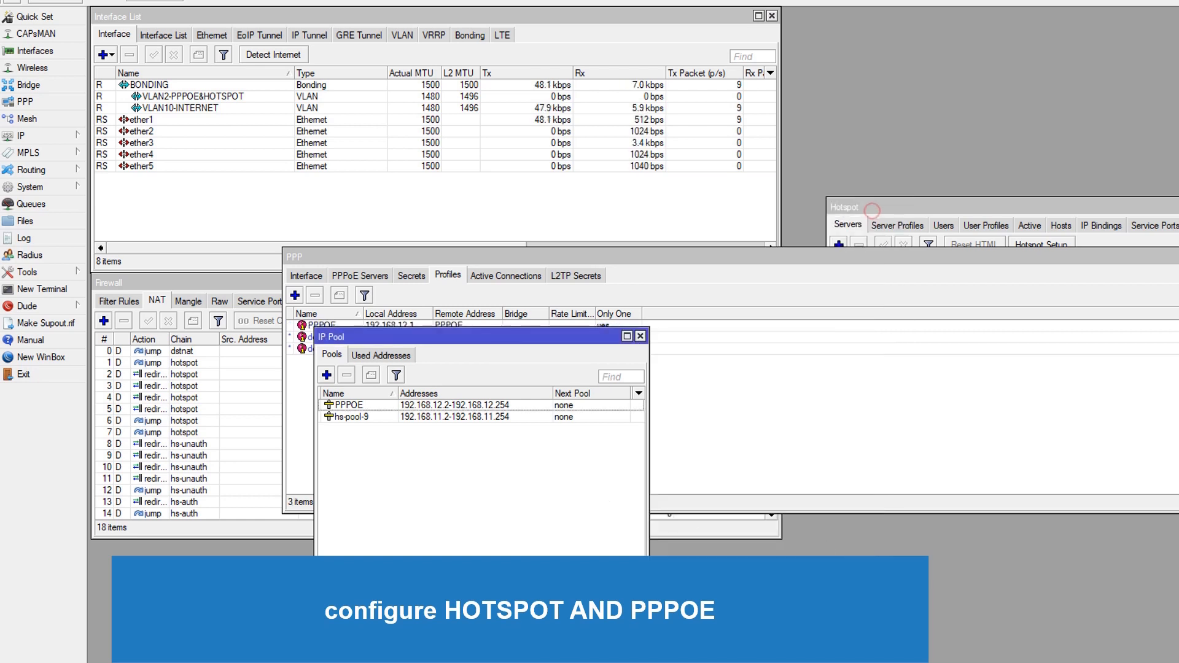
Create a new PPPoE server service named PPPOE on the VLAN2-PPPOE&HOTSPOT interface
{"action": "left_click", "coordinate": [640, 337]}
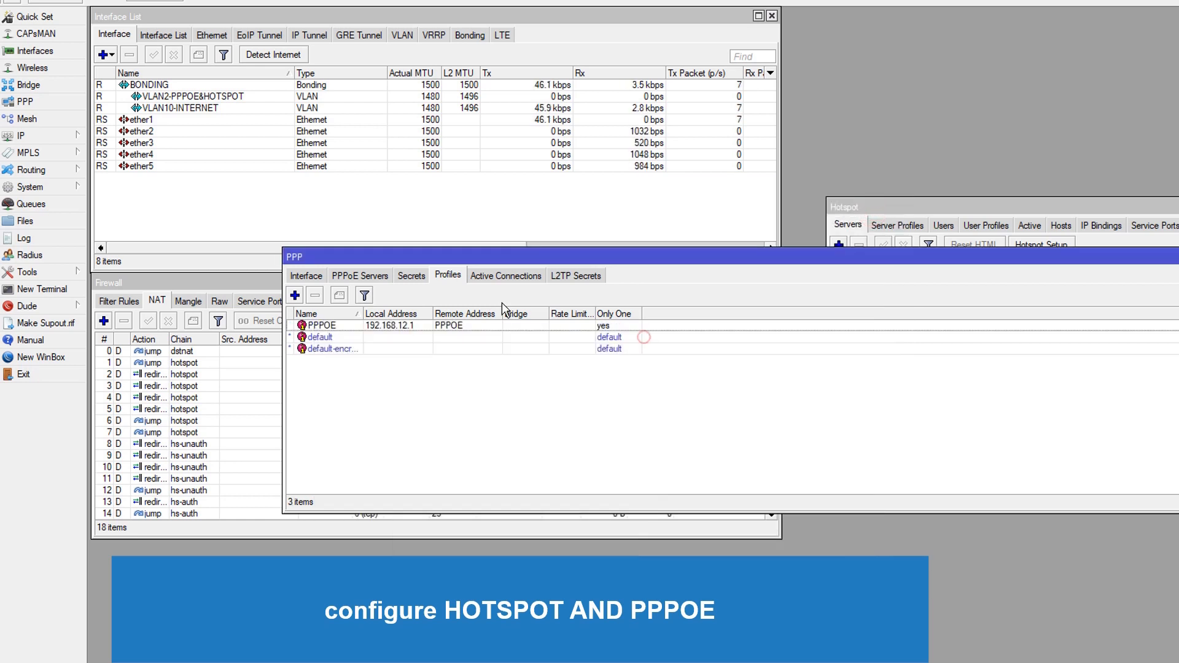
{"action": "left_click", "coordinate": [381, 277]}
{"action": "left_click", "coordinate": [409, 438]}
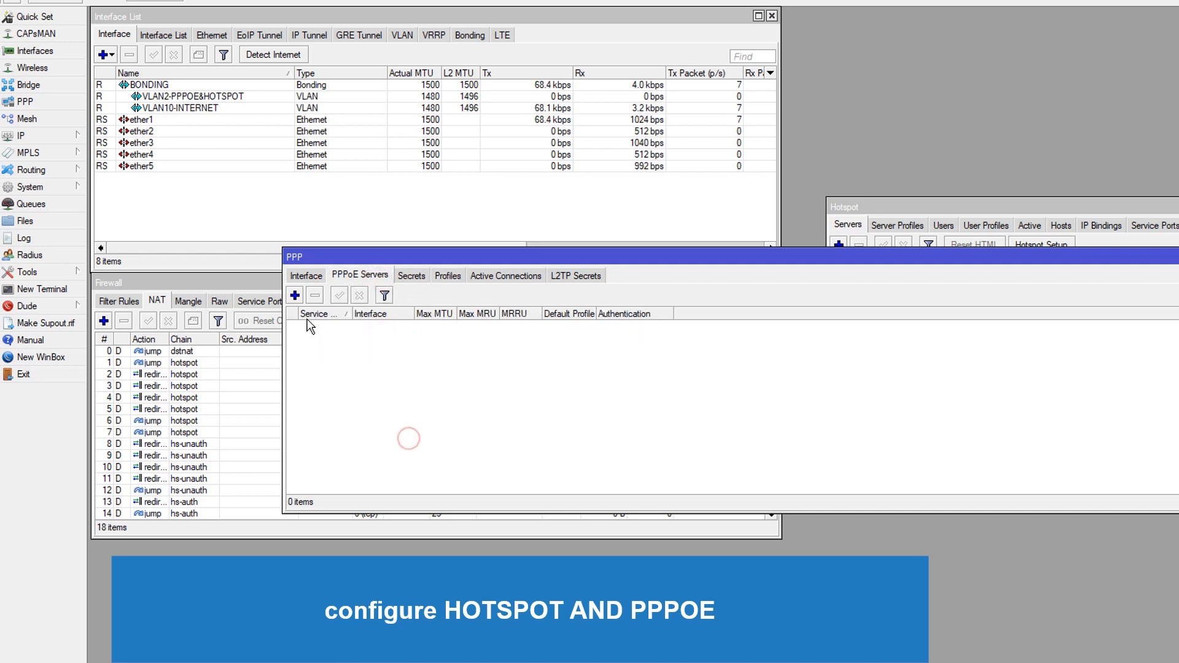
{"action": "left_click", "coordinate": [295, 295]}
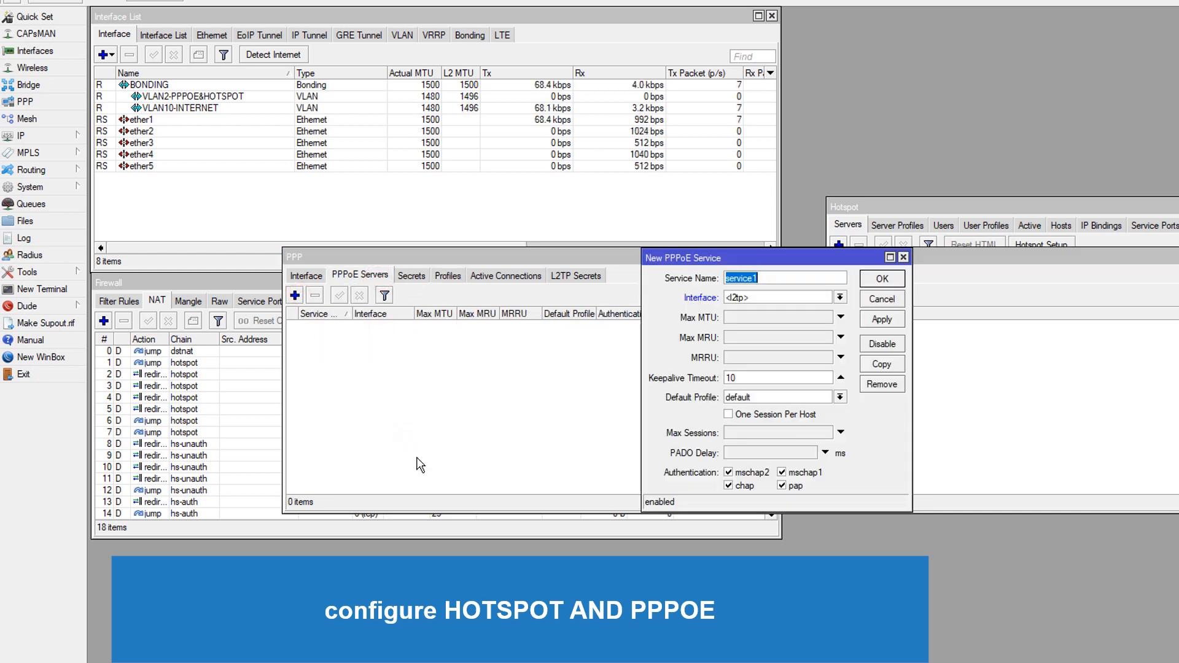
{"action": "type", "text": "PPPOE"}
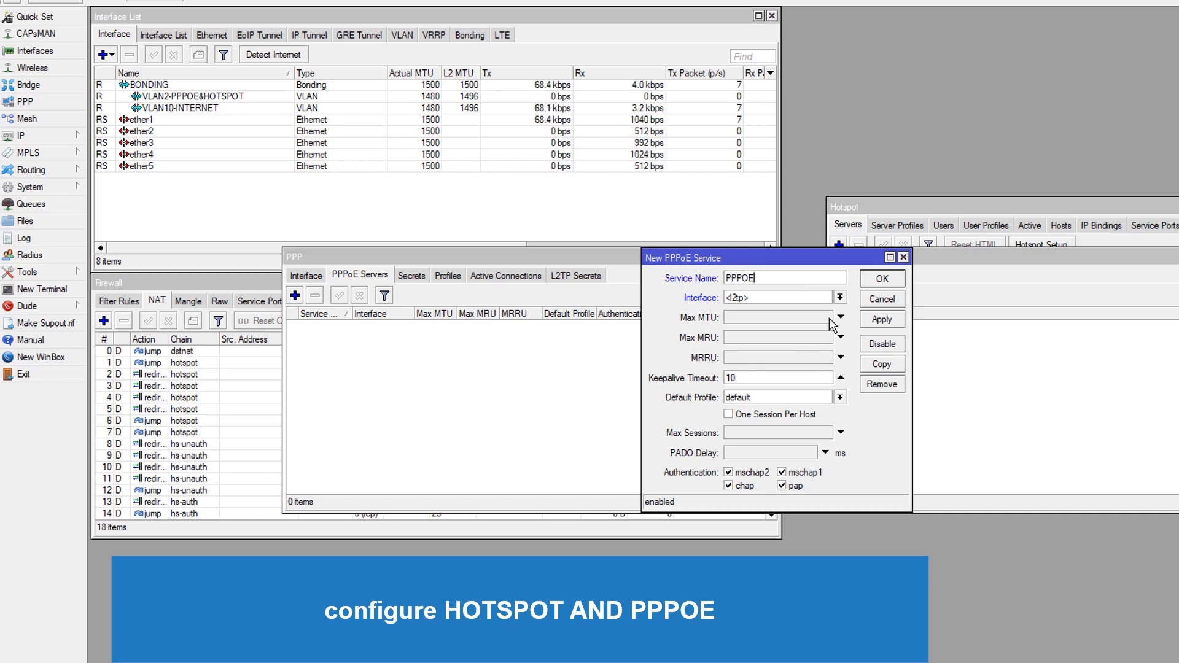
{"action": "left_click", "coordinate": [839, 297]}
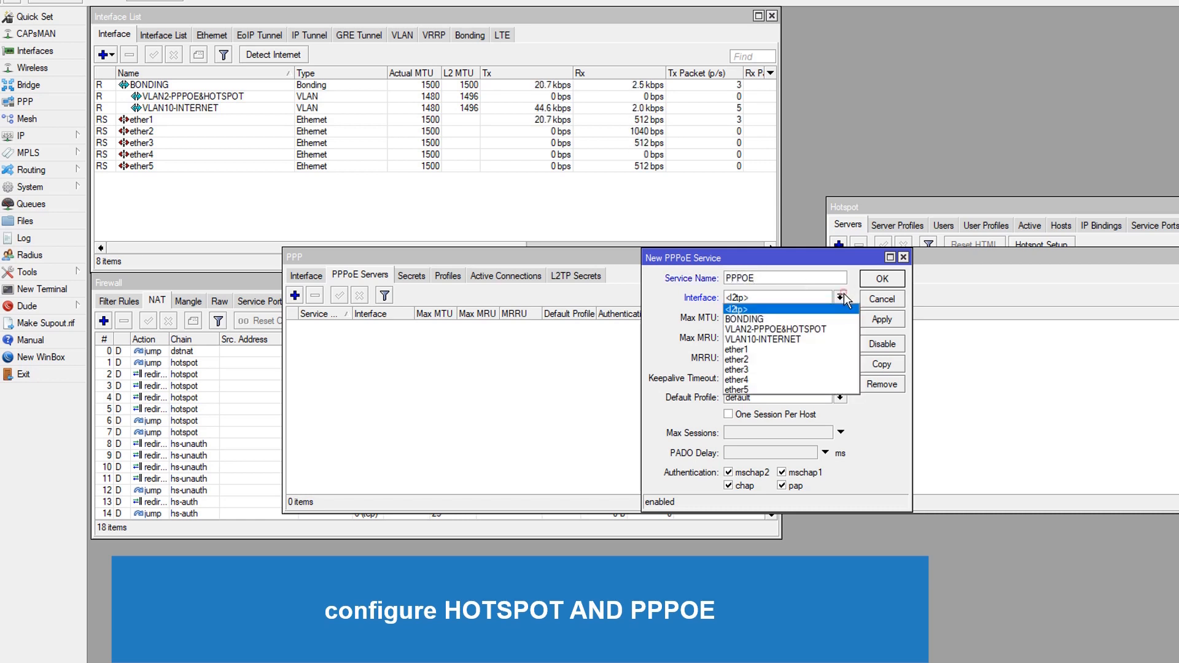
{"action": "left_click", "coordinate": [817, 329]}
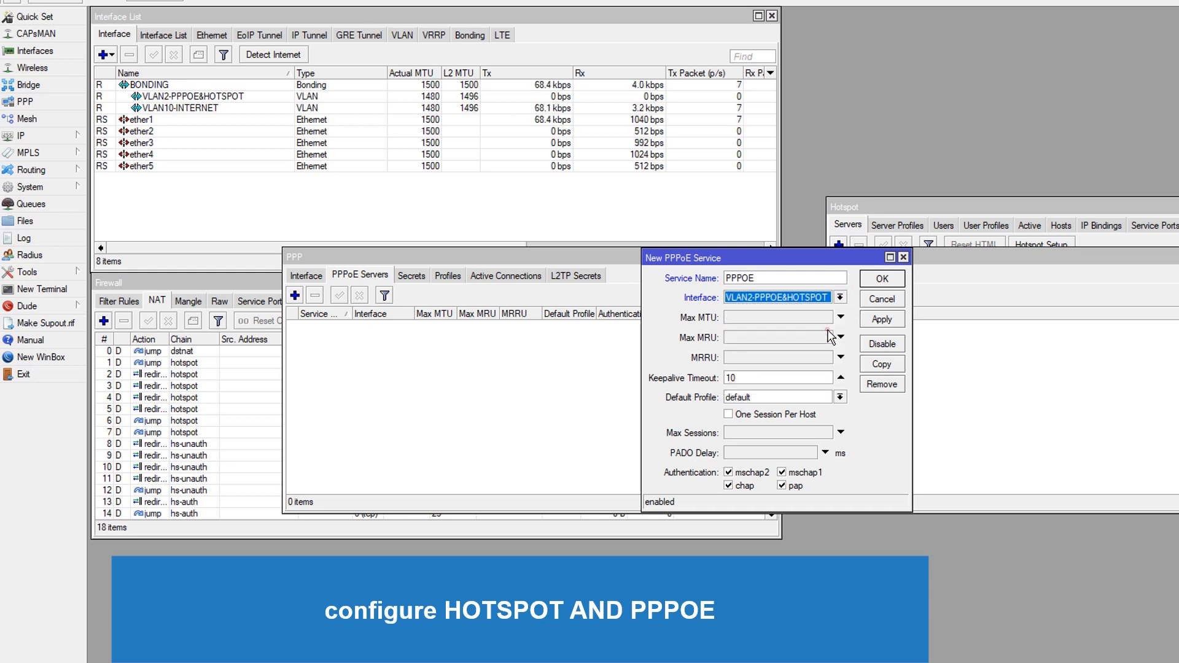
Set the PPPoE service's Max MTU and Max MRU to 1480
{"action": "left_click", "coordinate": [820, 319]}
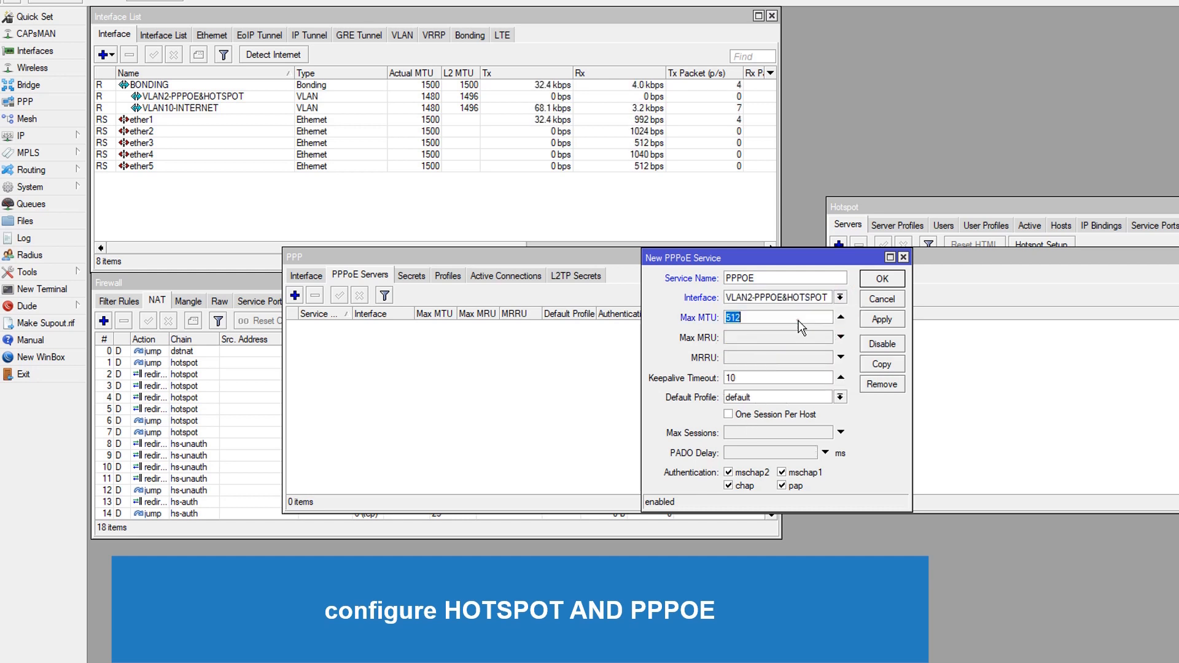
{"action": "type", "text": "14"}
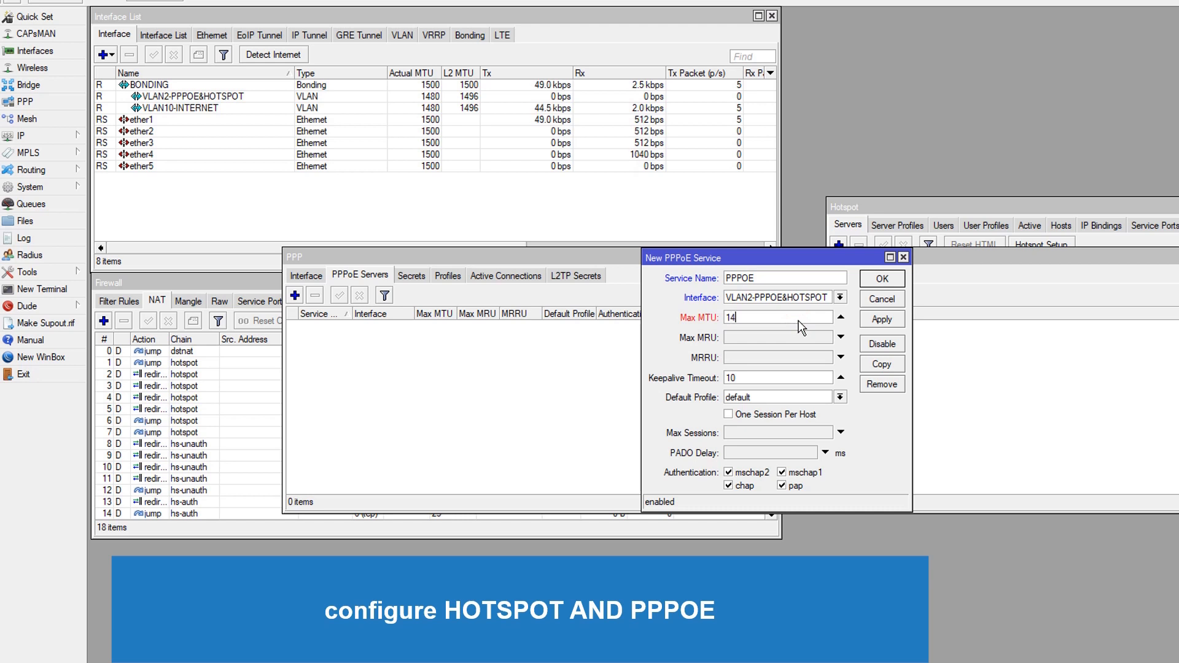
{"action": "type", "text": "80"}
{"action": "left_click", "coordinate": [798, 336]}
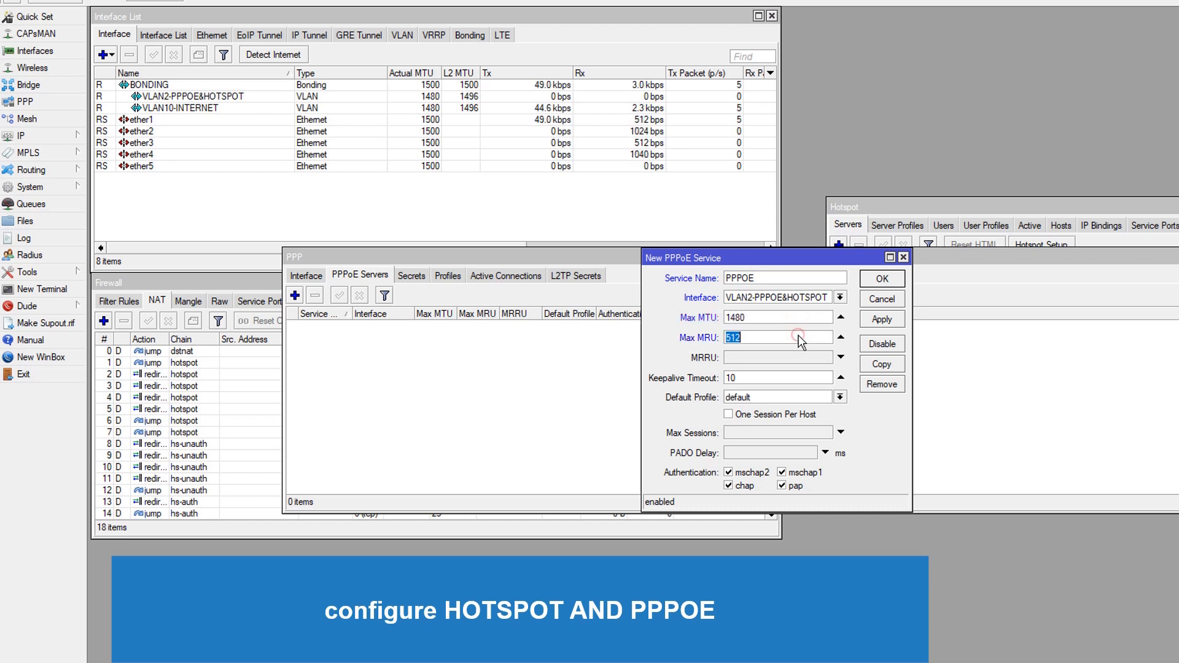
{"action": "type", "text": "17"}
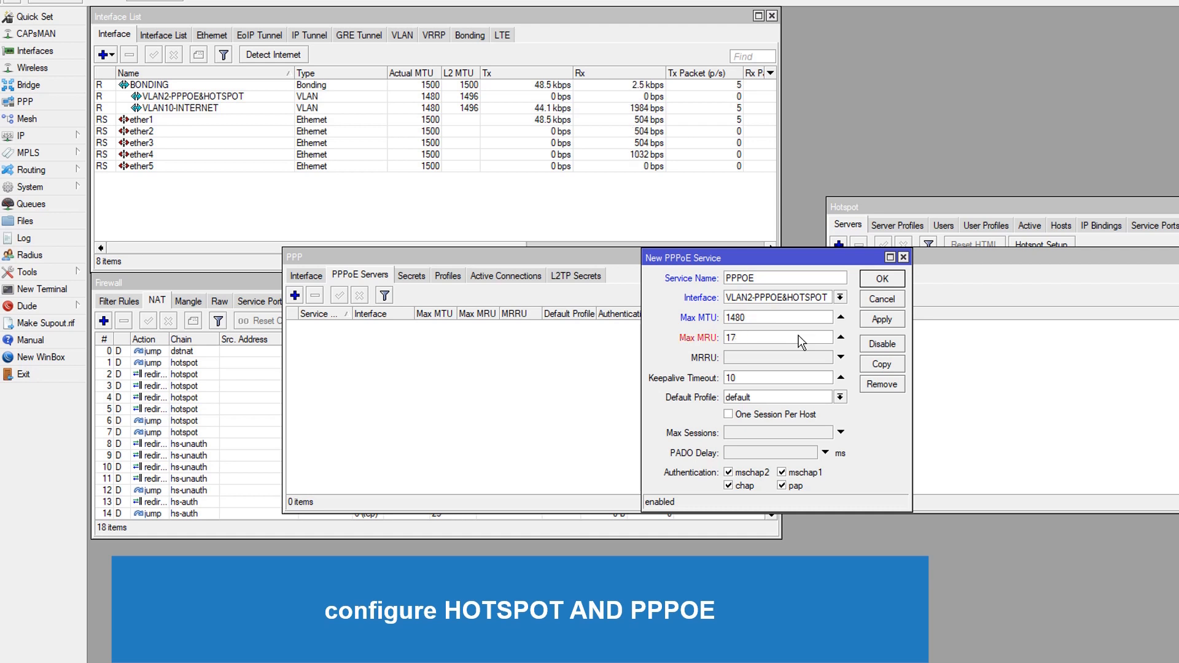
{"action": "type", "text": "480"}
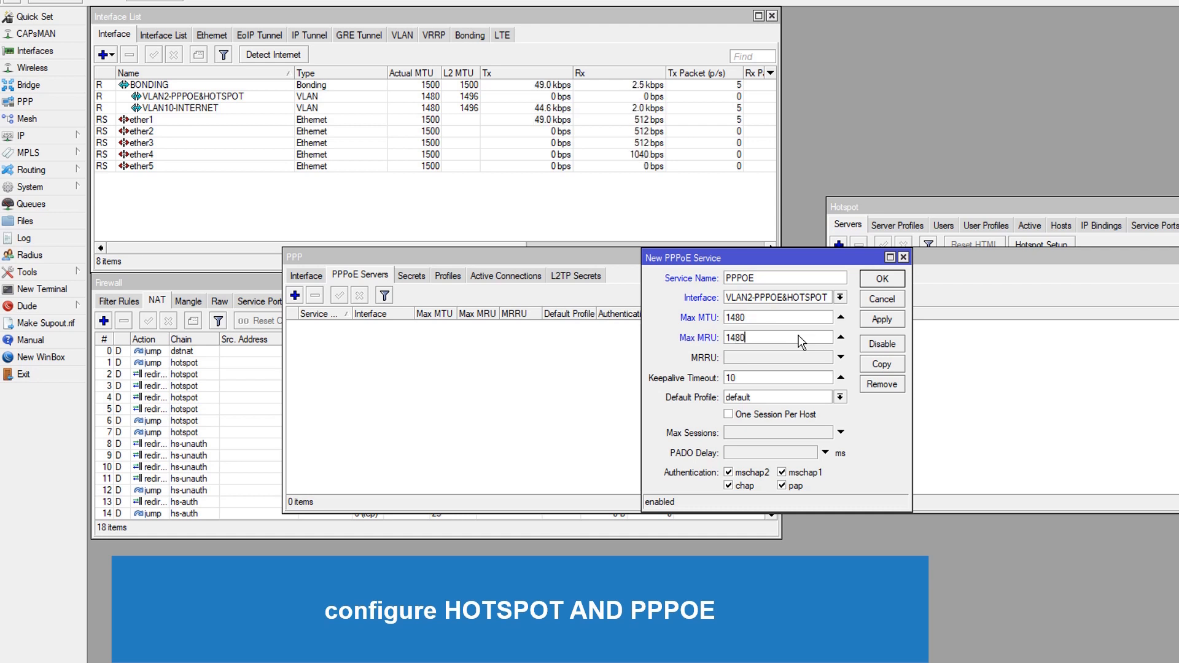
Set the PPPoE service's default profile to PPPOE and save the service
{"action": "left_click", "coordinate": [839, 397]}
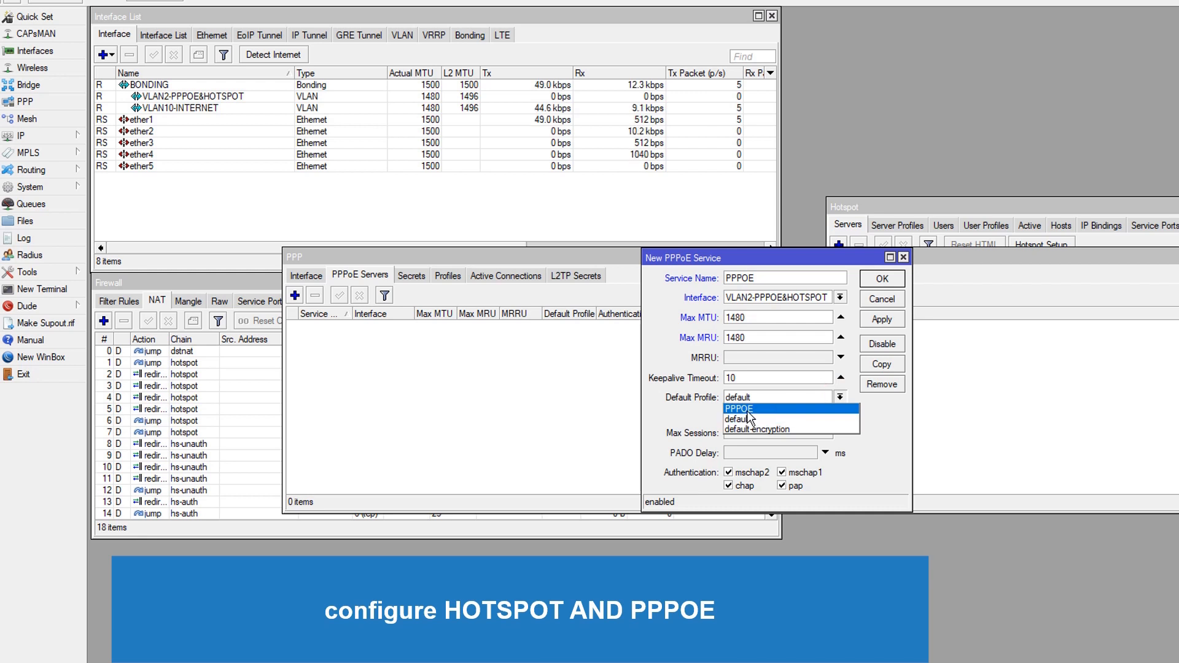
{"action": "left_click", "coordinate": [746, 409]}
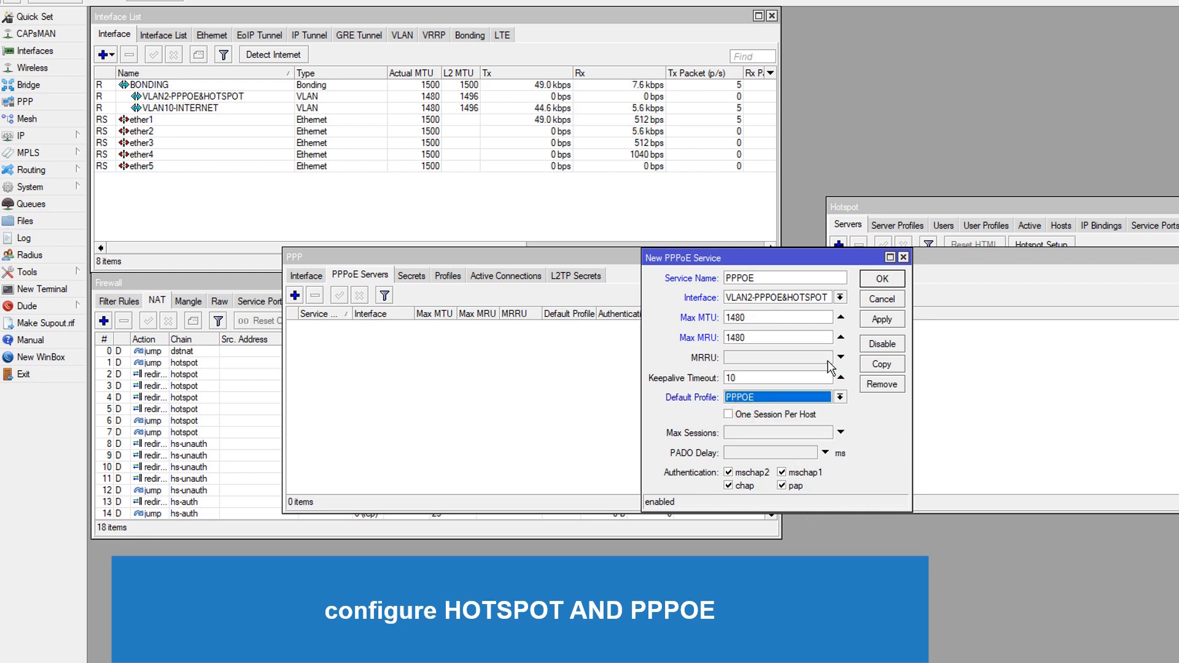
{"action": "left_click", "coordinate": [882, 320]}
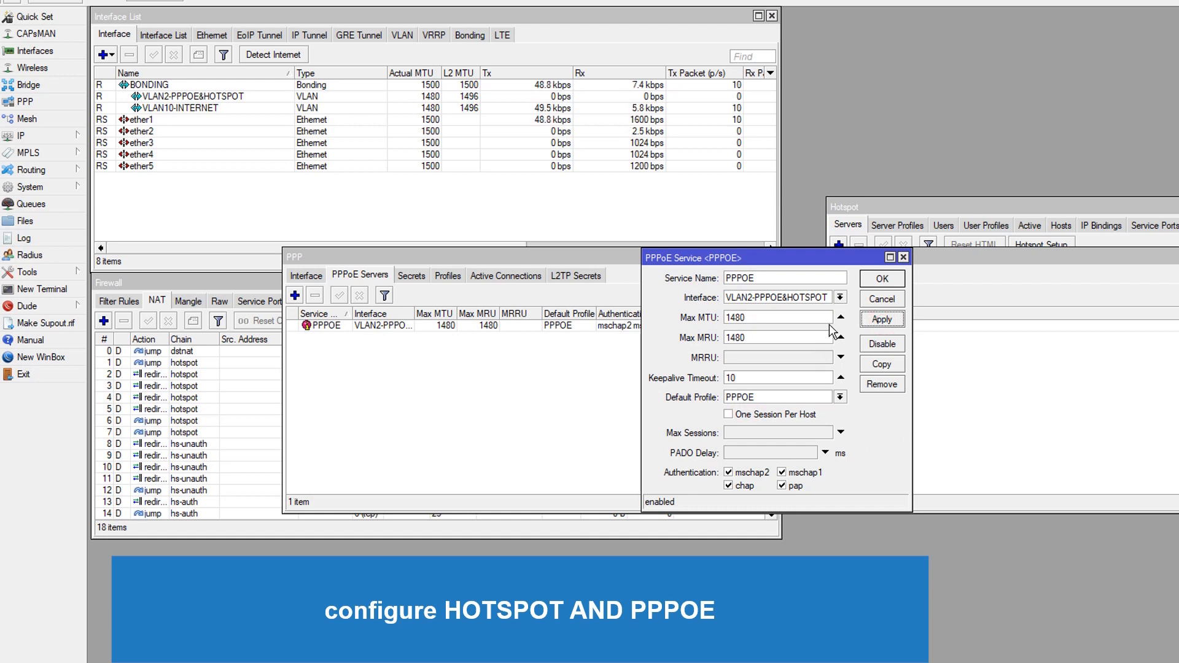
{"action": "left_click", "coordinate": [882, 281]}
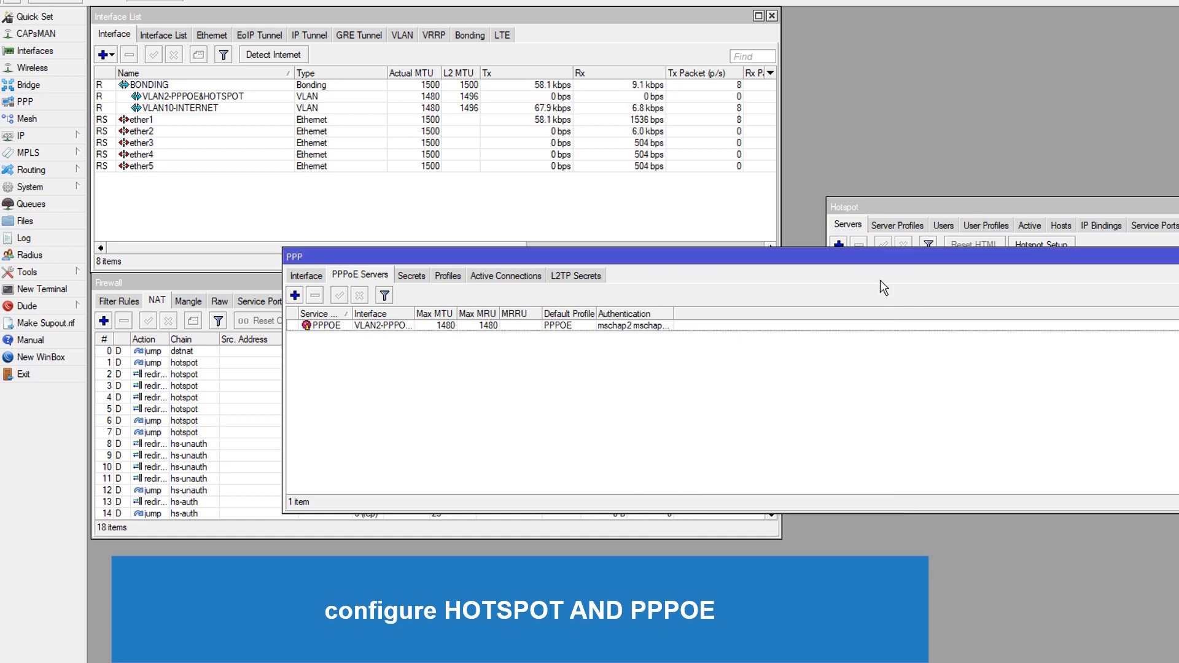
Add a new PPP secret and enter its user name and password
{"action": "left_click", "coordinate": [412, 278]}
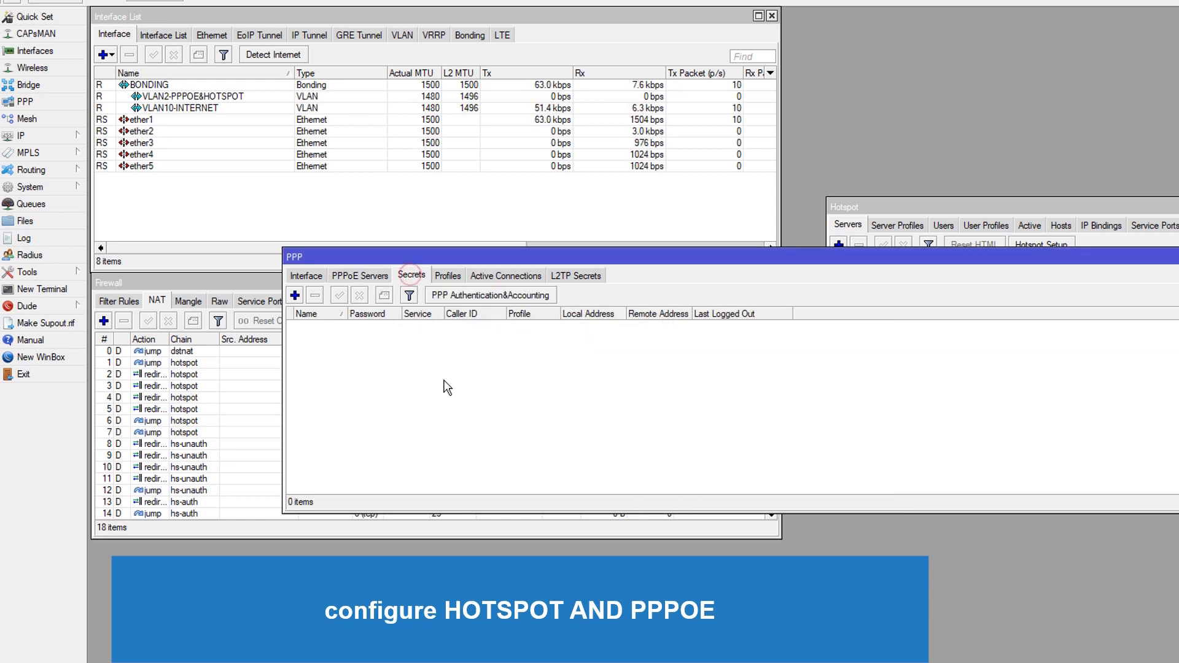
{"action": "left_click", "coordinate": [295, 295]}
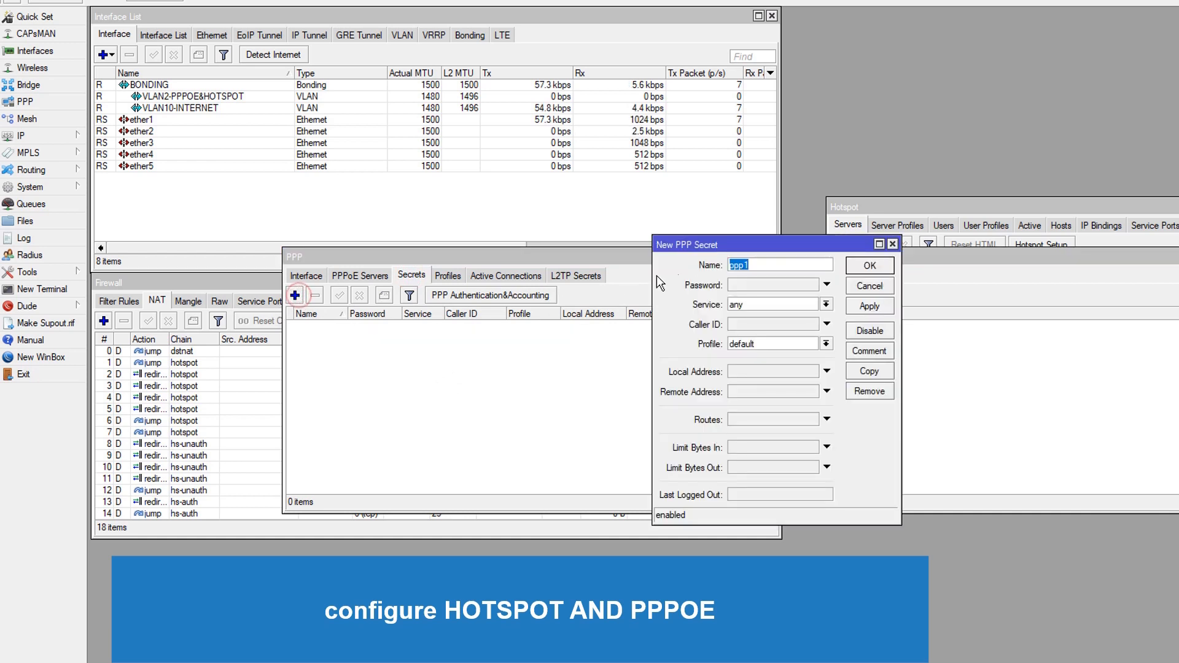
{"action": "type", "text": "ayz"}
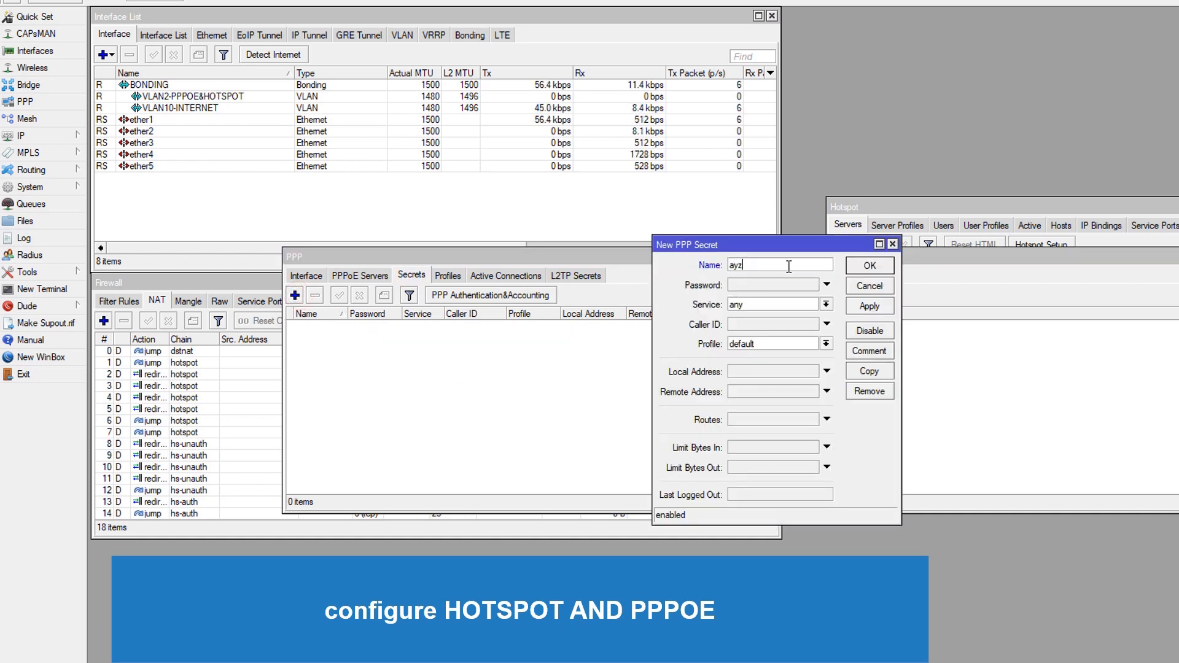
{"action": "key", "text": "Tab"}
{"action": "type", "text": "**"}
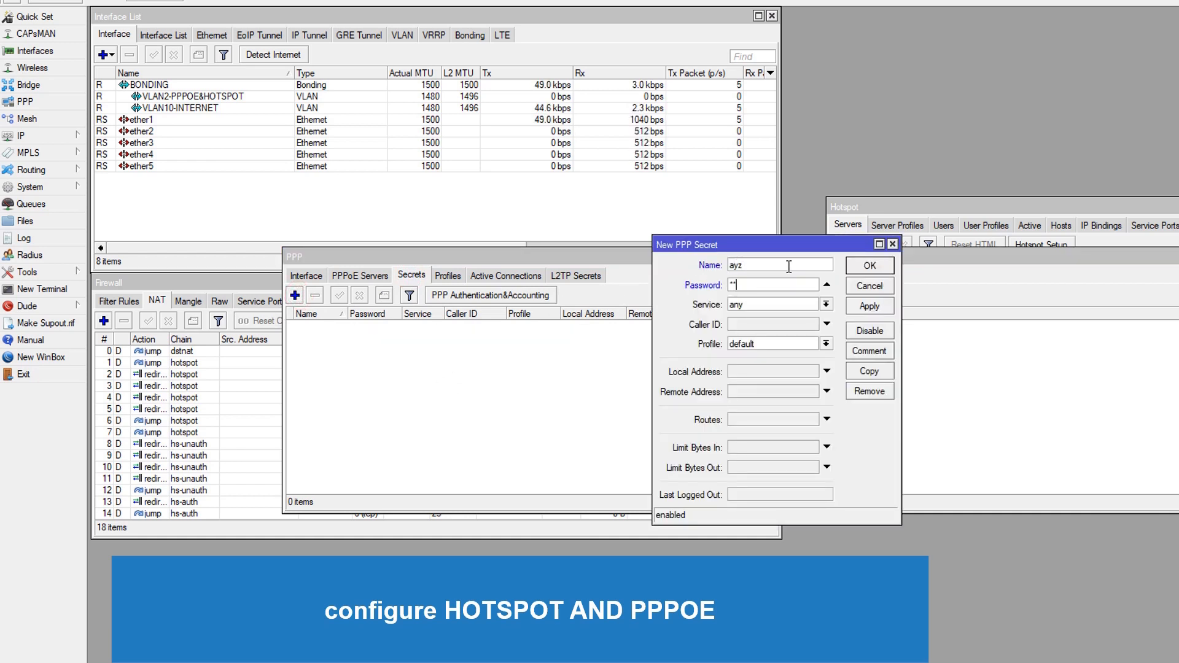
{"action": "type", "text": "*****"}
Set the secret's service to pppoe and its profile to PPPOE, then save the secret
{"action": "left_click", "coordinate": [826, 304]}
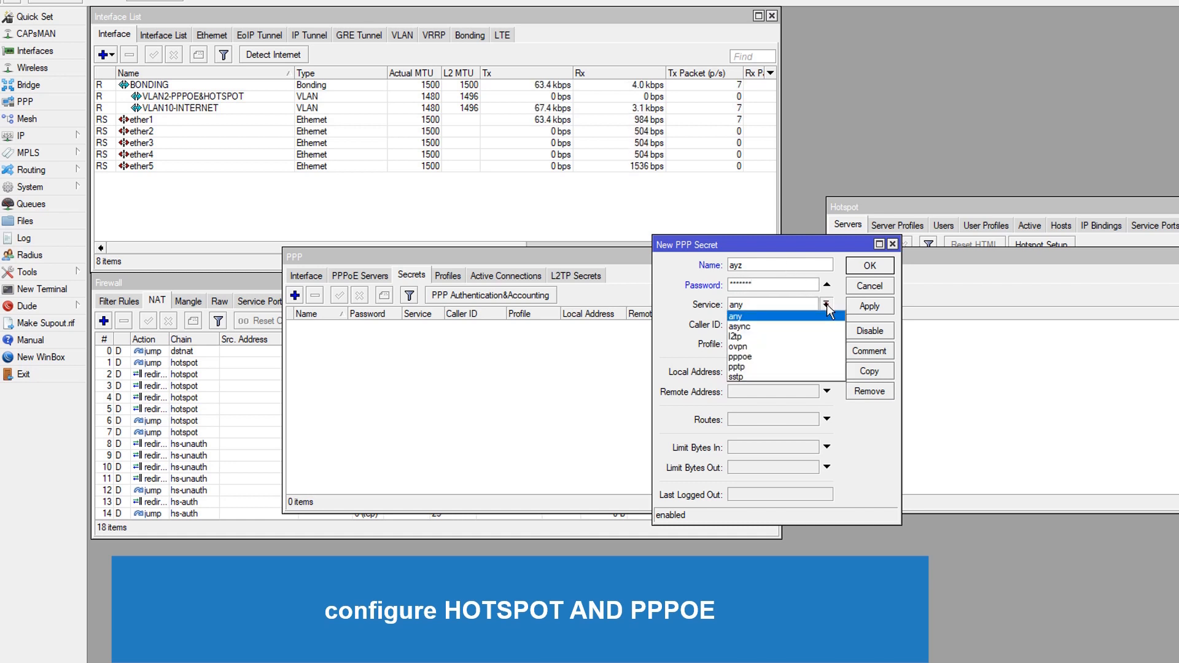
{"action": "left_click", "coordinate": [750, 359]}
{"action": "left_click", "coordinate": [817, 342]}
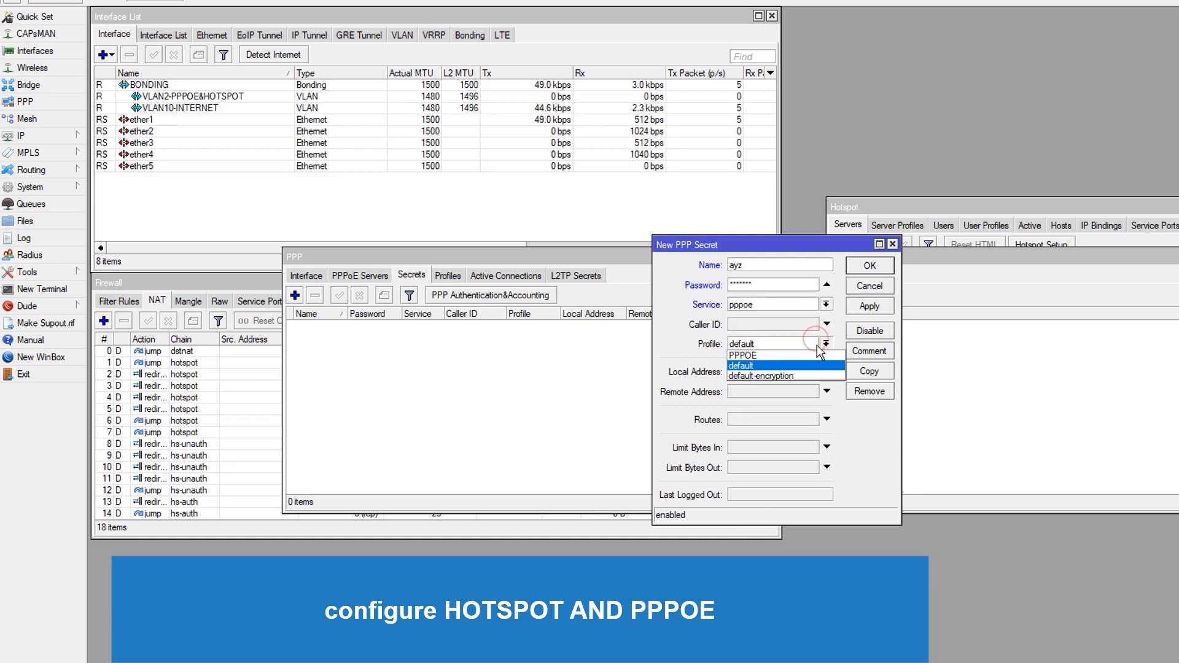
{"action": "left_click", "coordinate": [795, 353]}
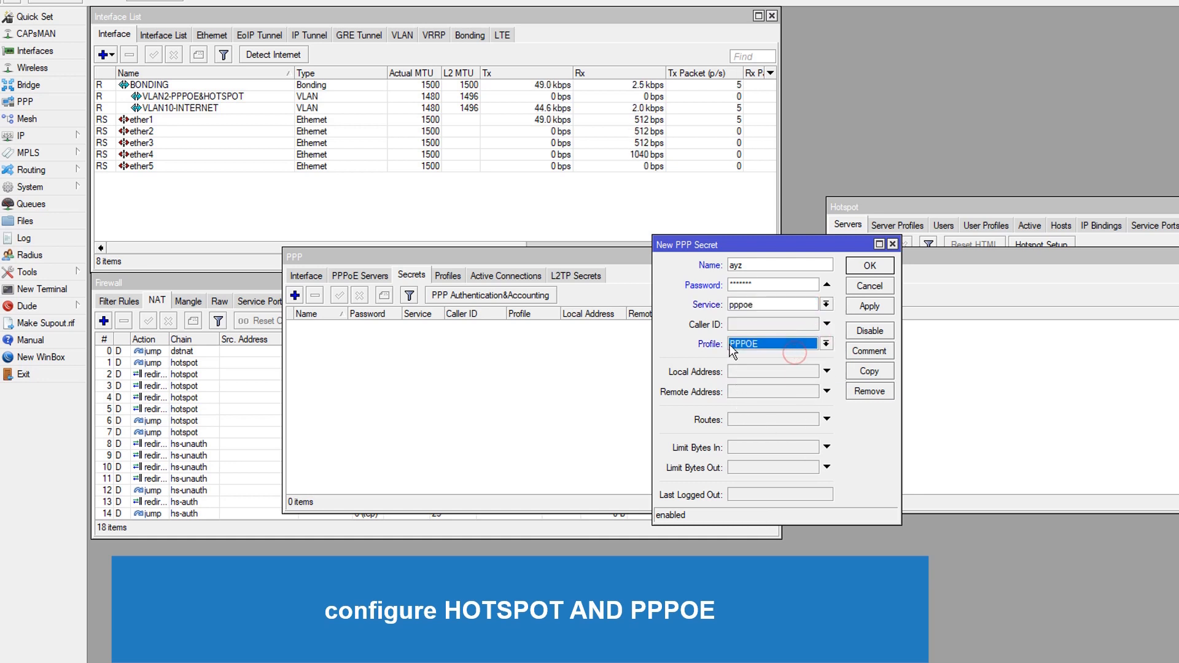
{"action": "left_click", "coordinate": [810, 326]}
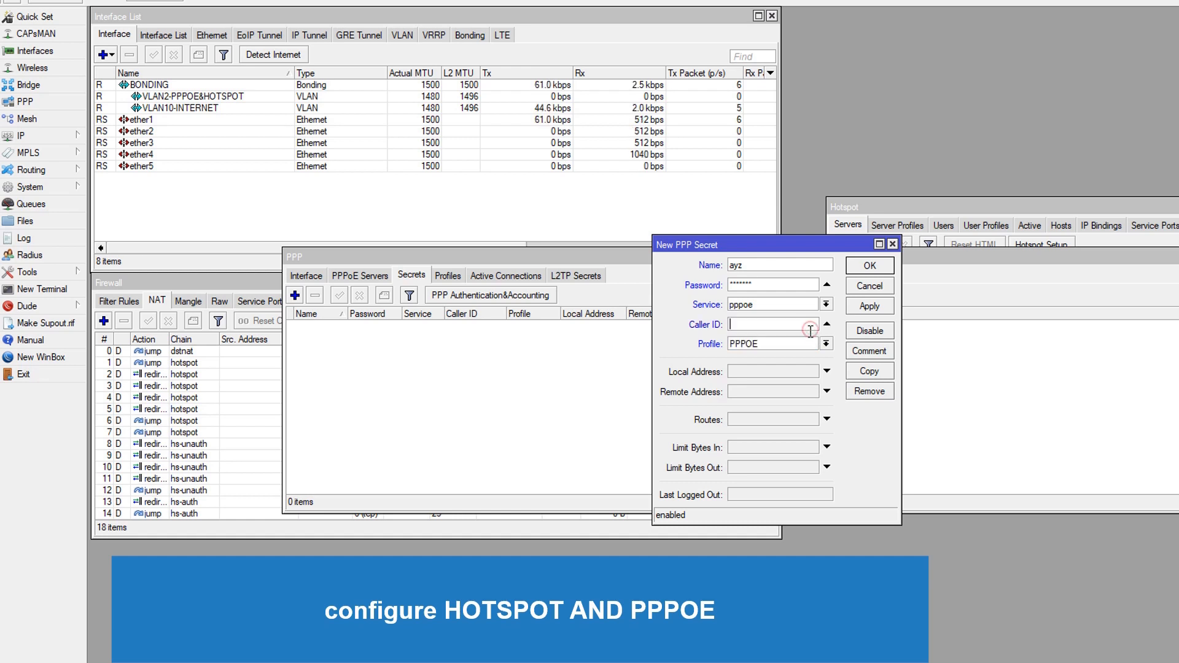
{"action": "left_click", "coordinate": [827, 324]}
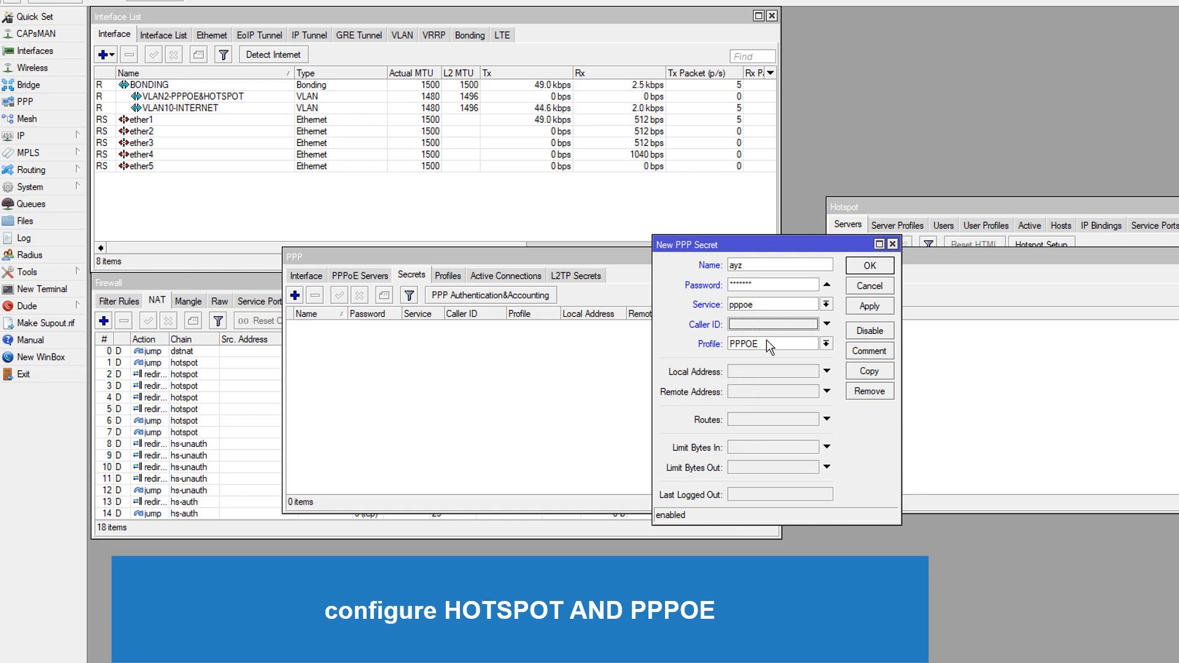
{"action": "double_click", "coordinate": [753, 264]}
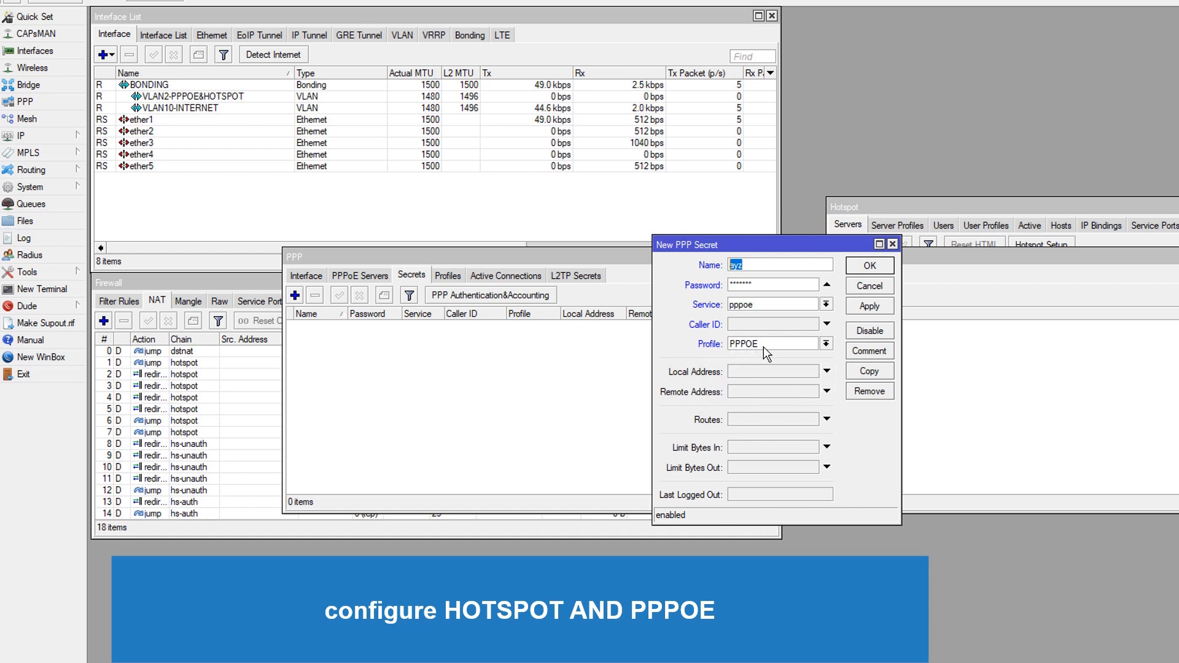
{"action": "type", "text": "E"}
{"action": "left_click", "coordinate": [866, 307]}
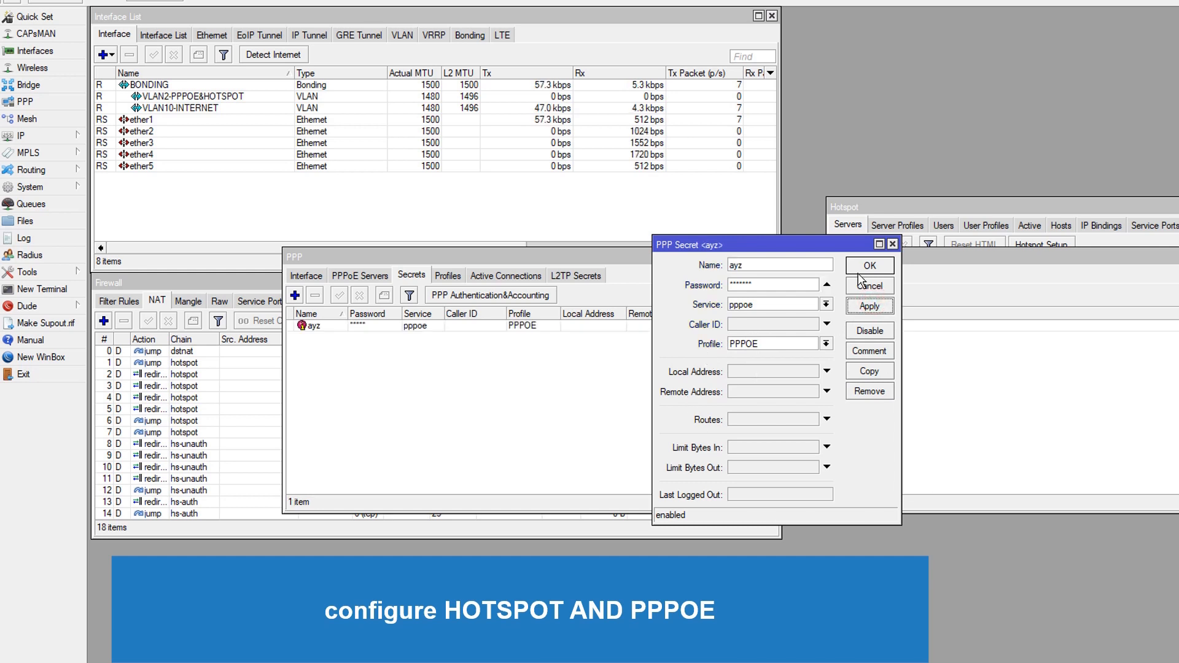
{"action": "left_click", "coordinate": [777, 289]}
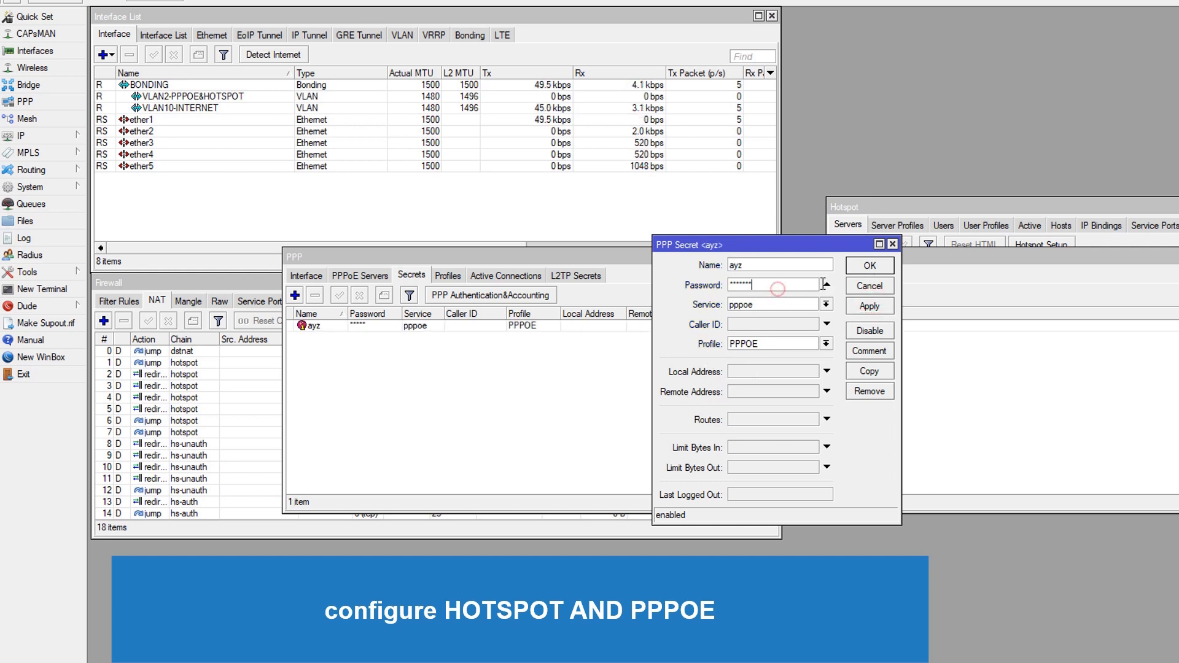
{"action": "left_click", "coordinate": [871, 271]}
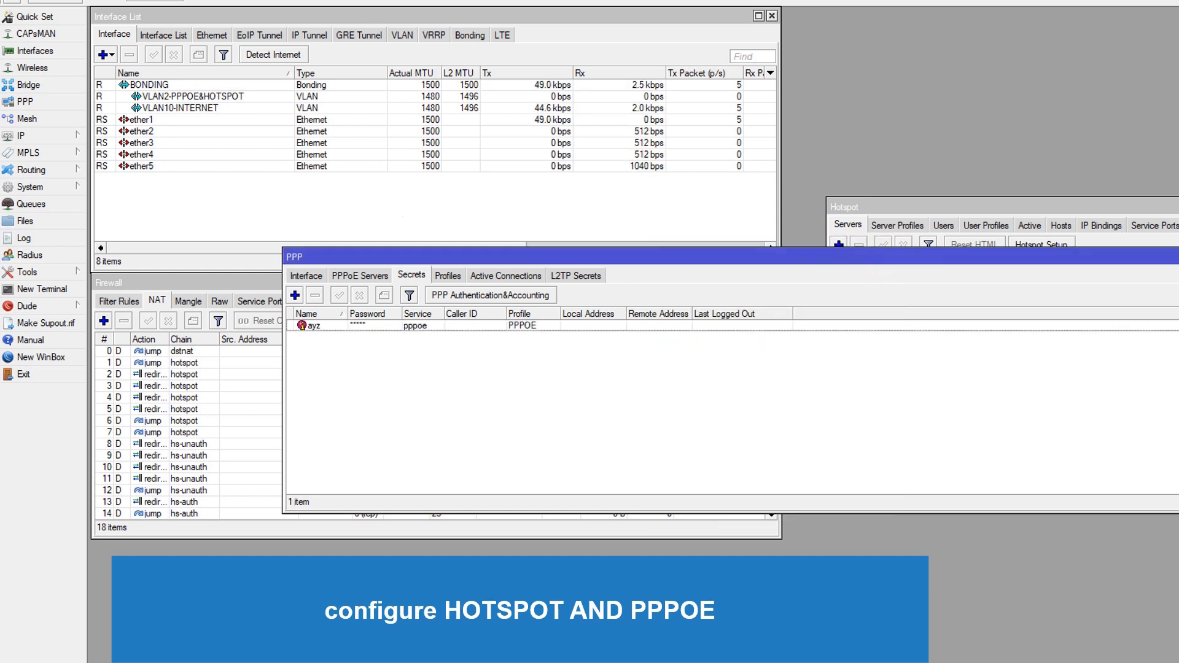
Toggle the Hide Passwords setting to check the secret's password in the list
{"action": "left_click", "coordinate": [43, 0]}
{"action": "left_click", "coordinate": [72, 9]}
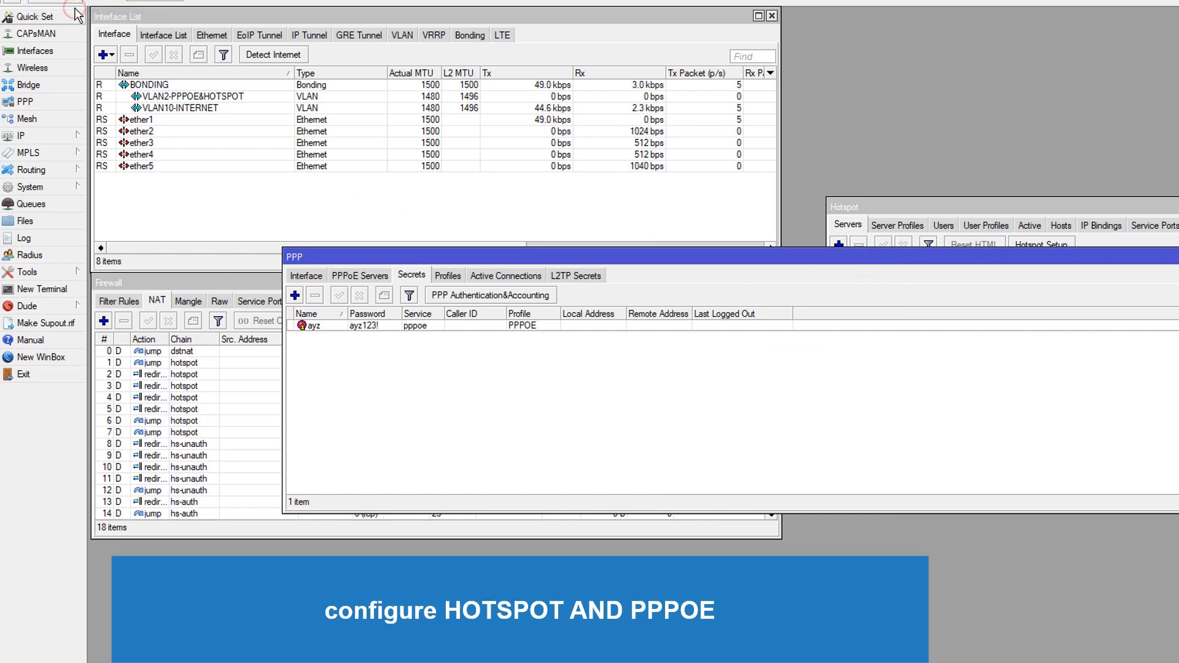
{"action": "left_click", "coordinate": [70, 1]}
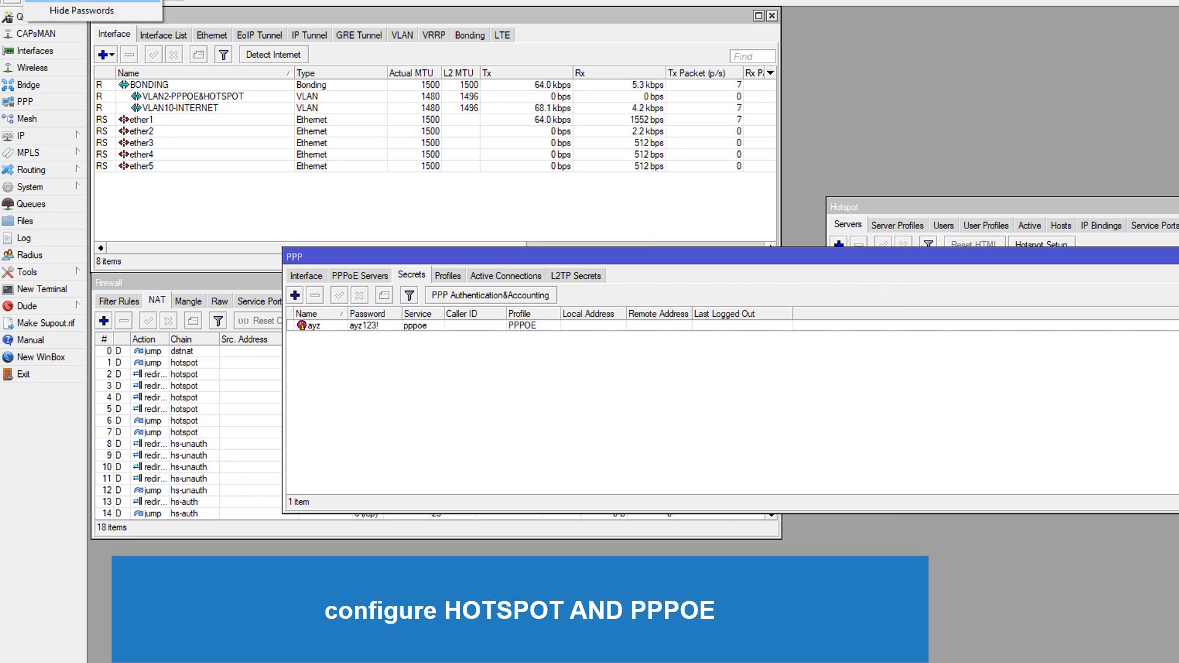
{"action": "left_click", "coordinate": [73, 9]}
Close the PPP, Firewall and Interface List windows
{"action": "left_click", "coordinate": [596, 436]}
{"action": "left_click", "coordinate": [1178, 257]}
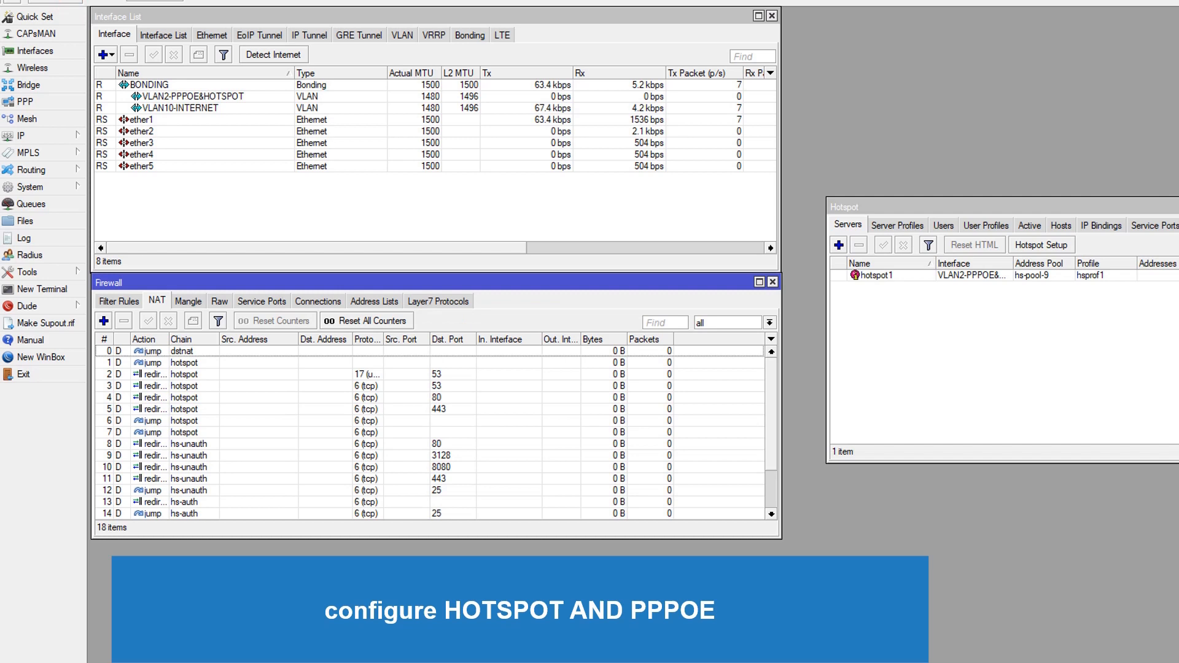
{"action": "left_click", "coordinate": [588, 424]}
{"action": "left_click", "coordinate": [934, 384]}
{"action": "scroll", "coordinate": [594, 410], "scroll_direction": "down", "scroll_amount": 3}
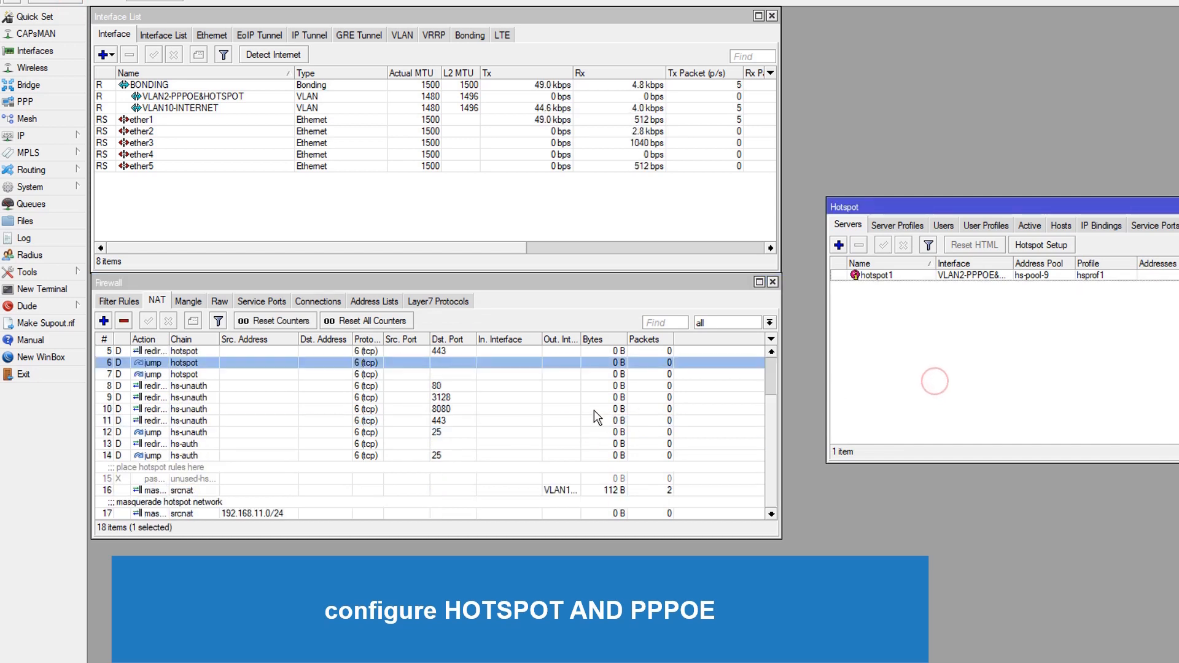
{"action": "left_click", "coordinate": [626, 442]}
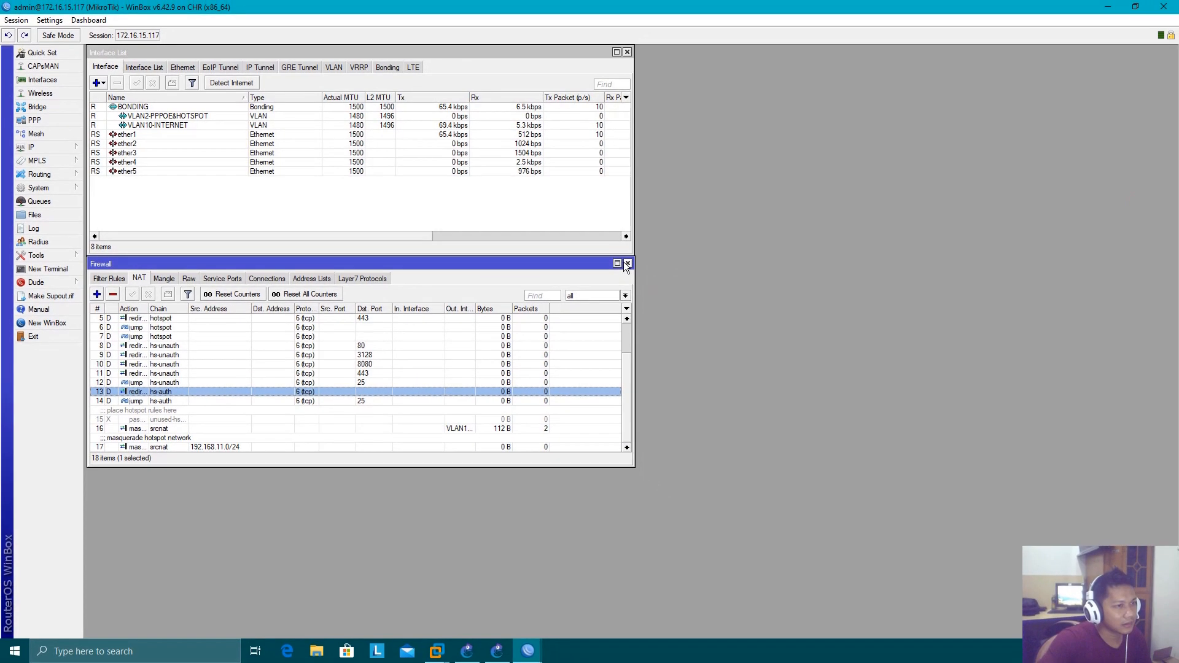
{"action": "left_click", "coordinate": [769, 281]}
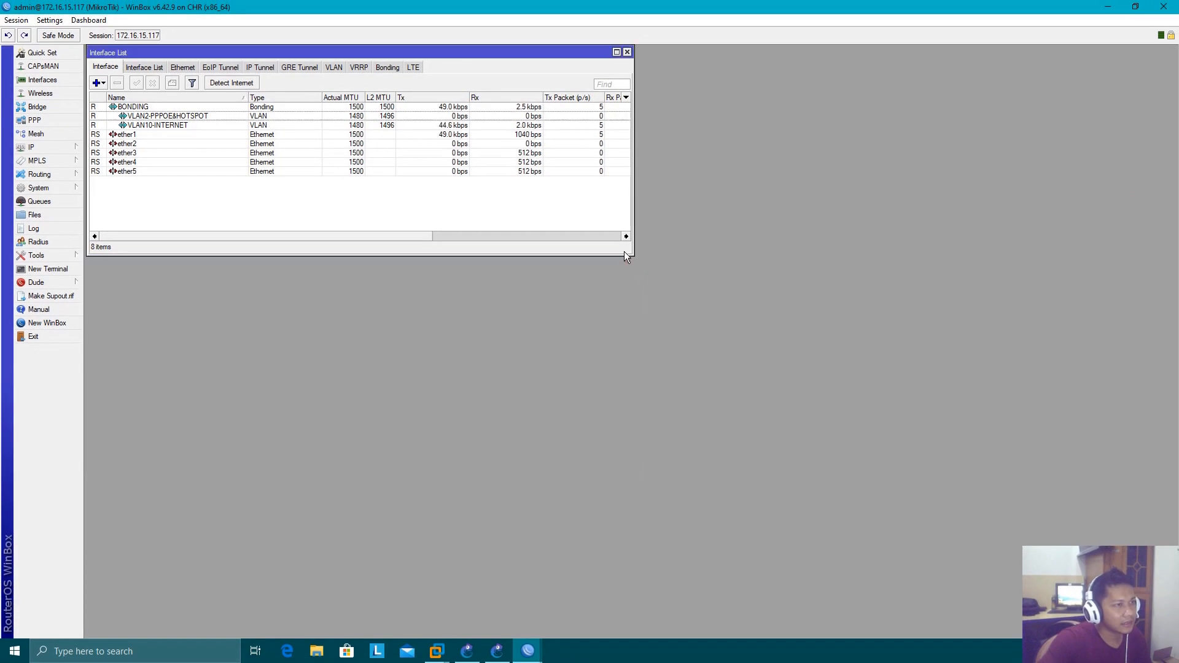
{"action": "left_click", "coordinate": [627, 52]}
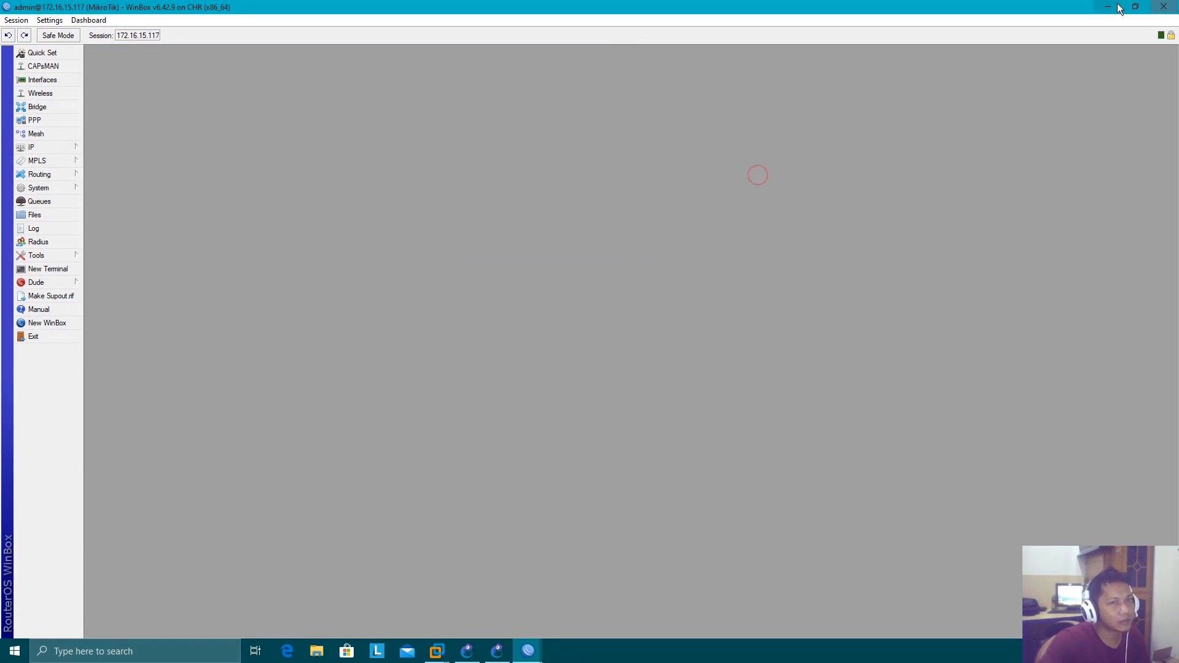
Switch from WinBox to GNS3 and open the SW-DISTRIBUSI switch console
{"action": "left_click", "coordinate": [1164, 7]}
{"action": "left_click", "coordinate": [637, 9]}
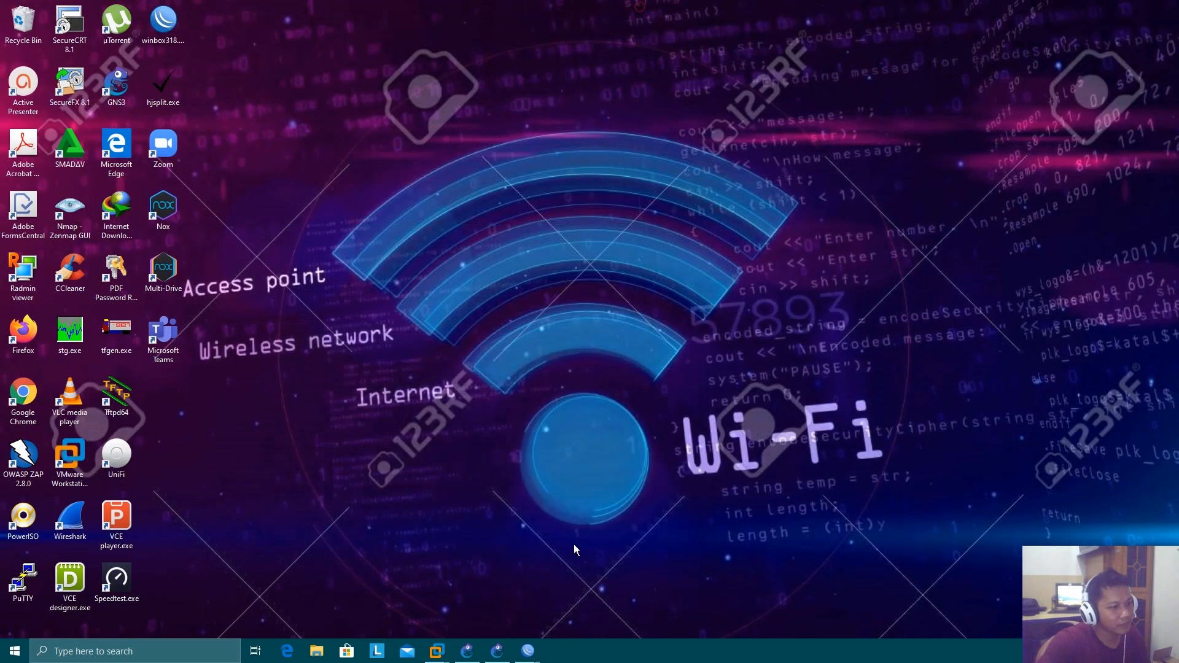
{"action": "left_click", "coordinate": [495, 651]}
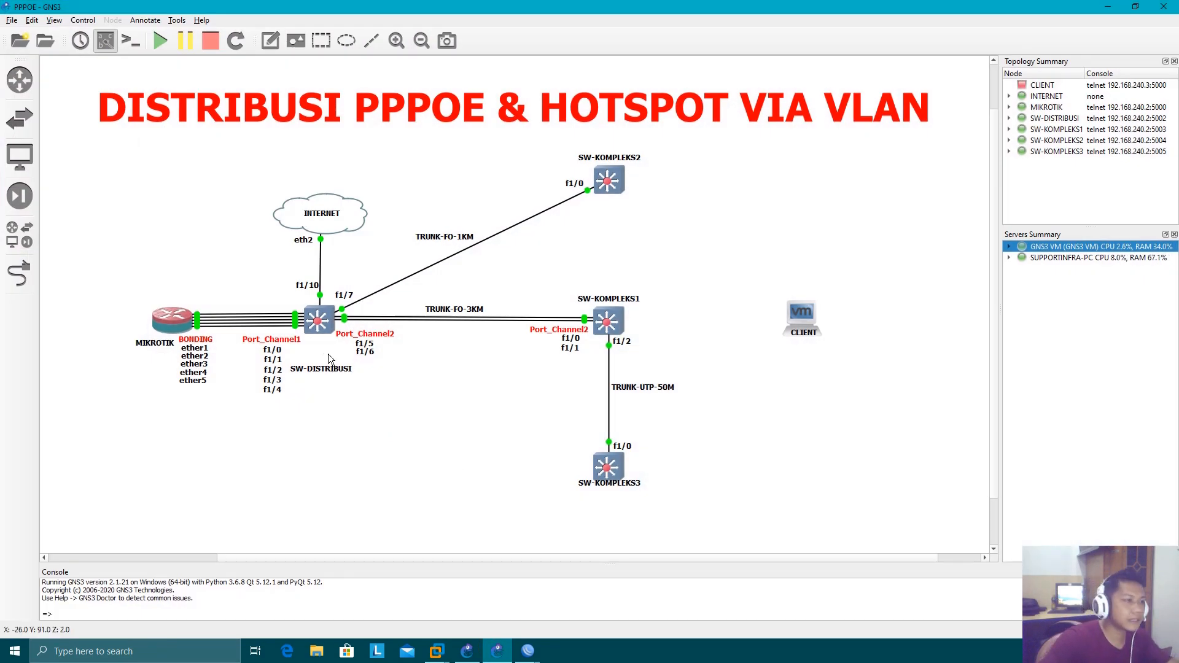
{"action": "double_click", "coordinate": [322, 322]}
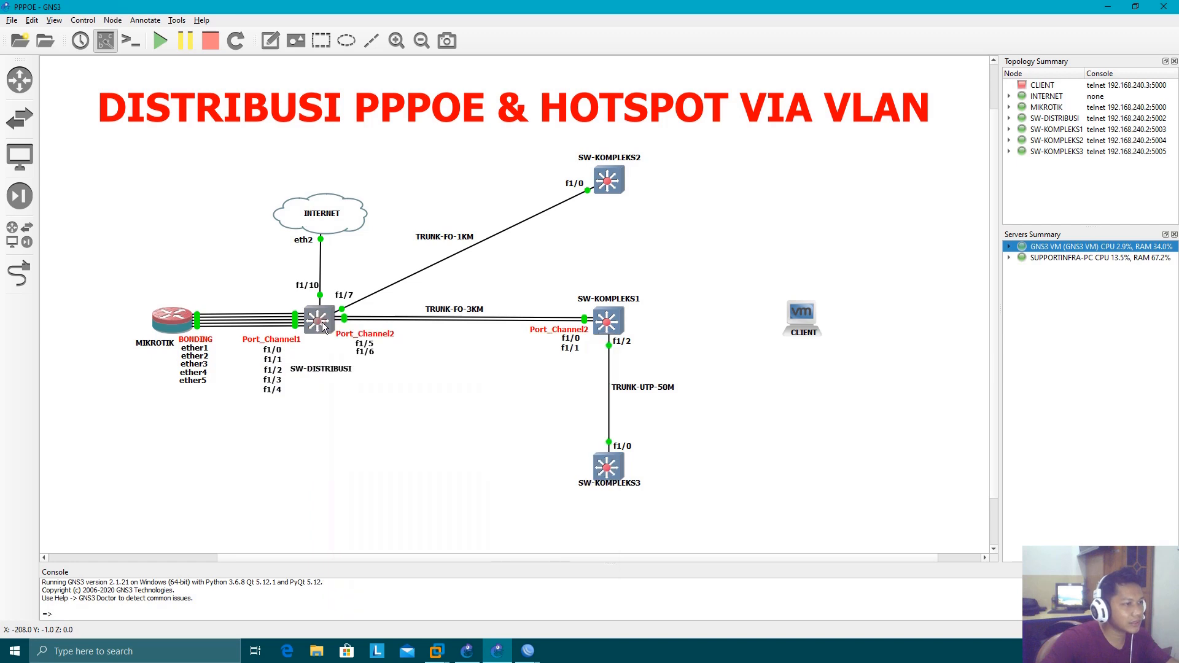
{"action": "left_click_drag", "start_coordinate": [366, 100], "coordinate": [682, 306]}
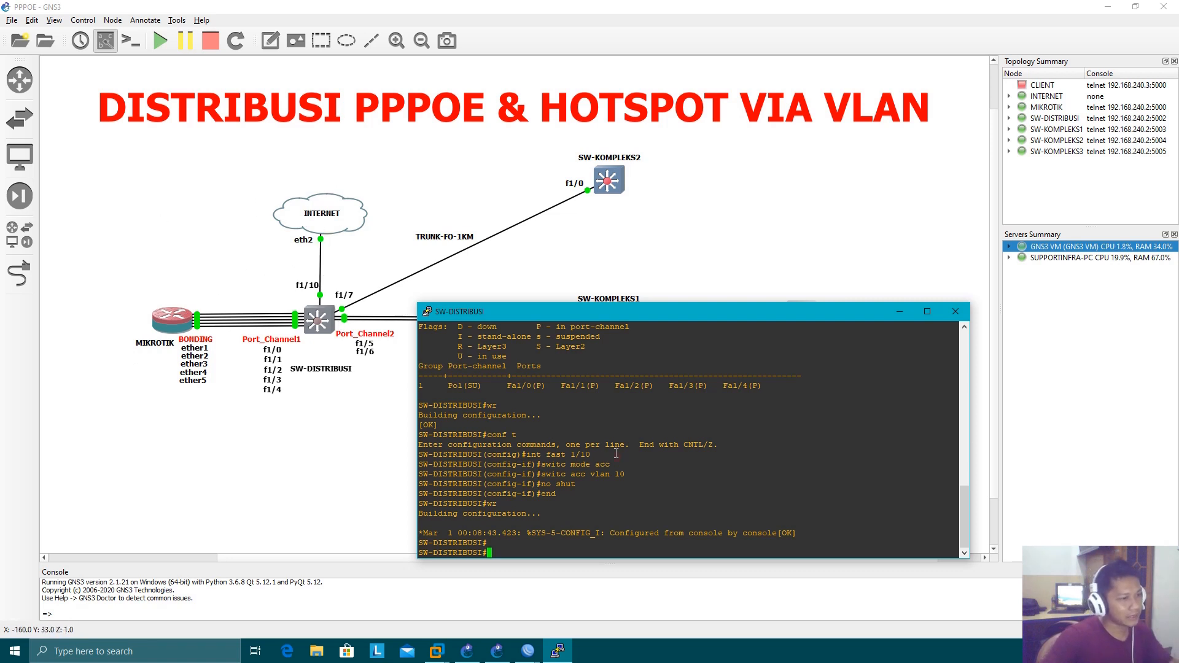
{"action": "left_click_drag", "start_coordinate": [632, 320], "coordinate": [871, 269]}
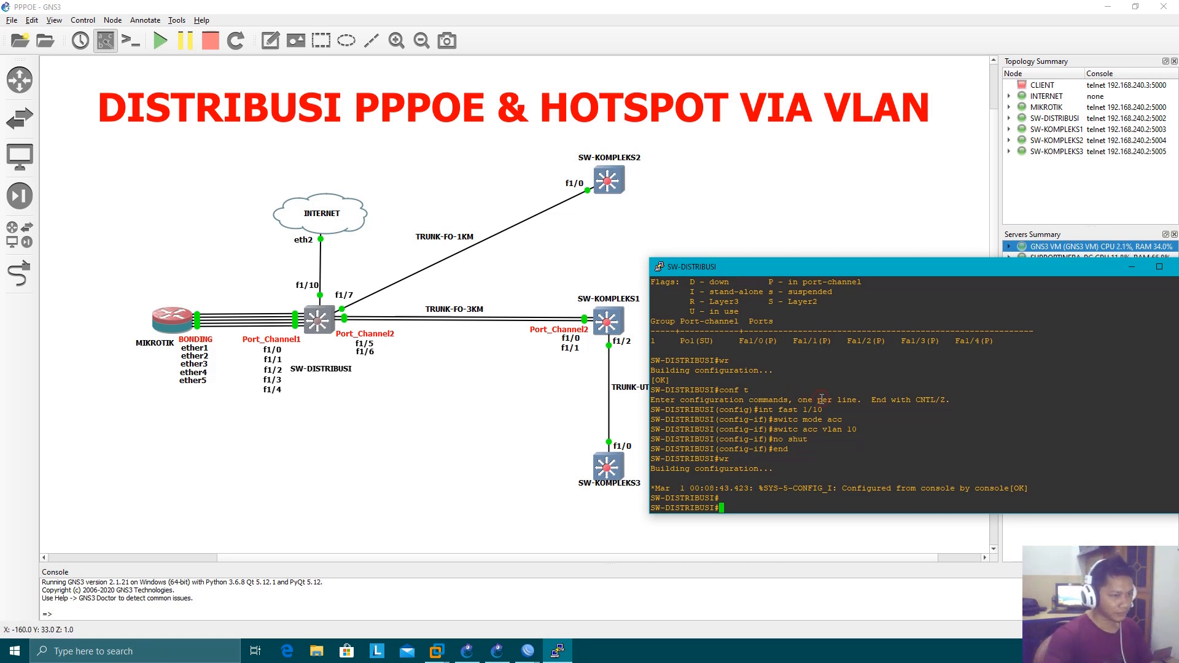
Display the switch's brief IP interface status list
{"action": "type", "text": "h ip int bri"}
{"action": "key", "text": "Return"}
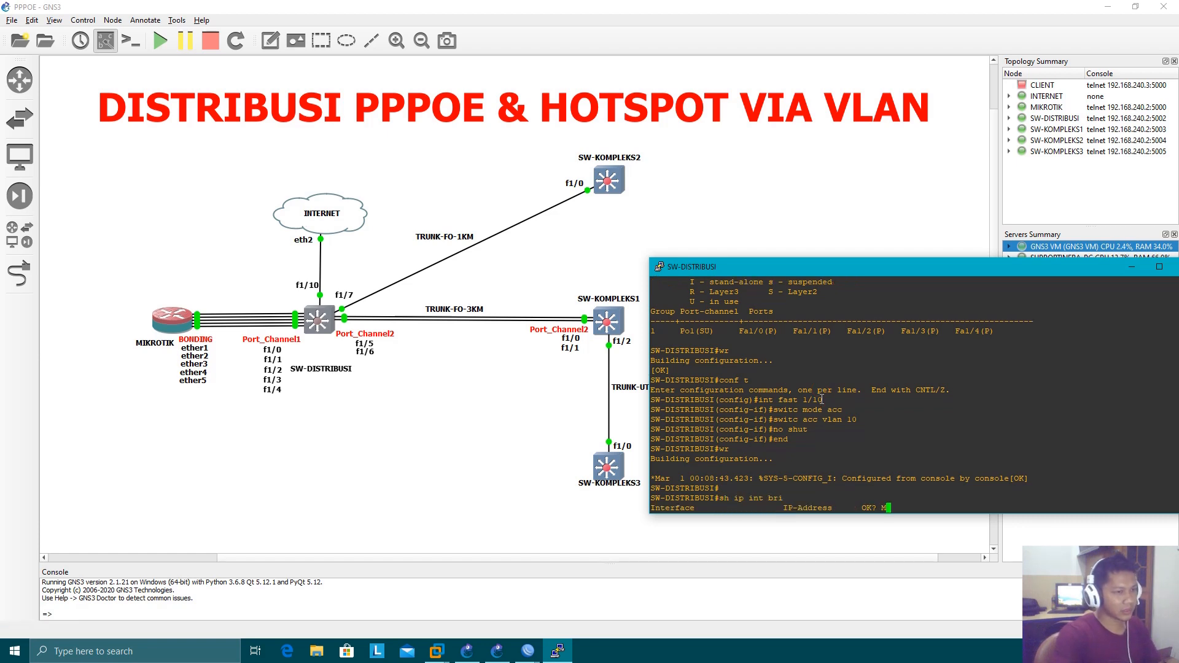
{"action": "left_click_drag", "start_coordinate": [869, 268], "coordinate": [790, 173]}
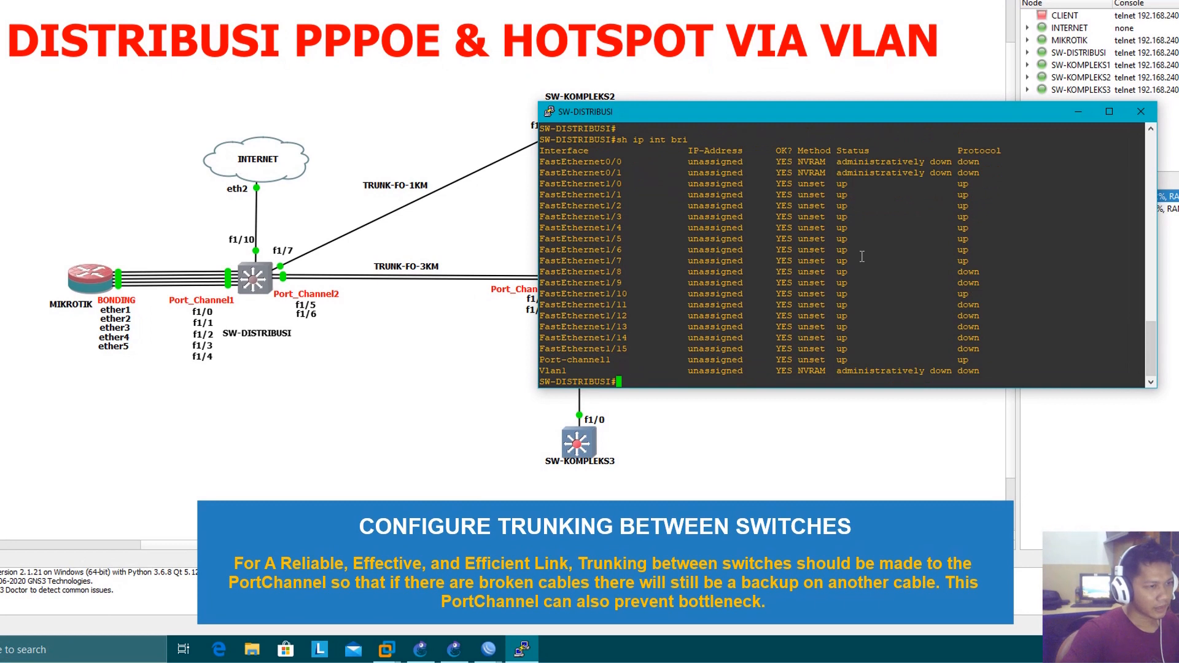
{"action": "left_click_drag", "start_coordinate": [576, 364], "coordinate": [975, 358]}
{"action": "left_click", "coordinate": [976, 359]}
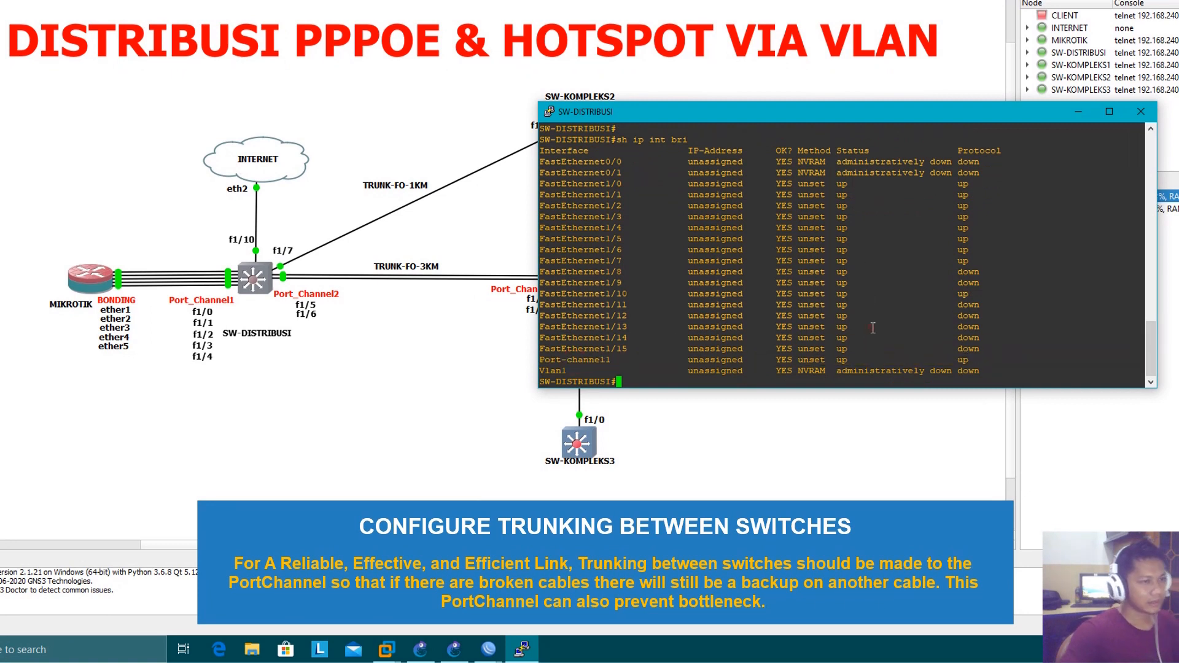
In configuration mode, add FastEthernet1/5 to channel-group 2 with mode on and enable the interface
{"action": "type", "text": "co"}
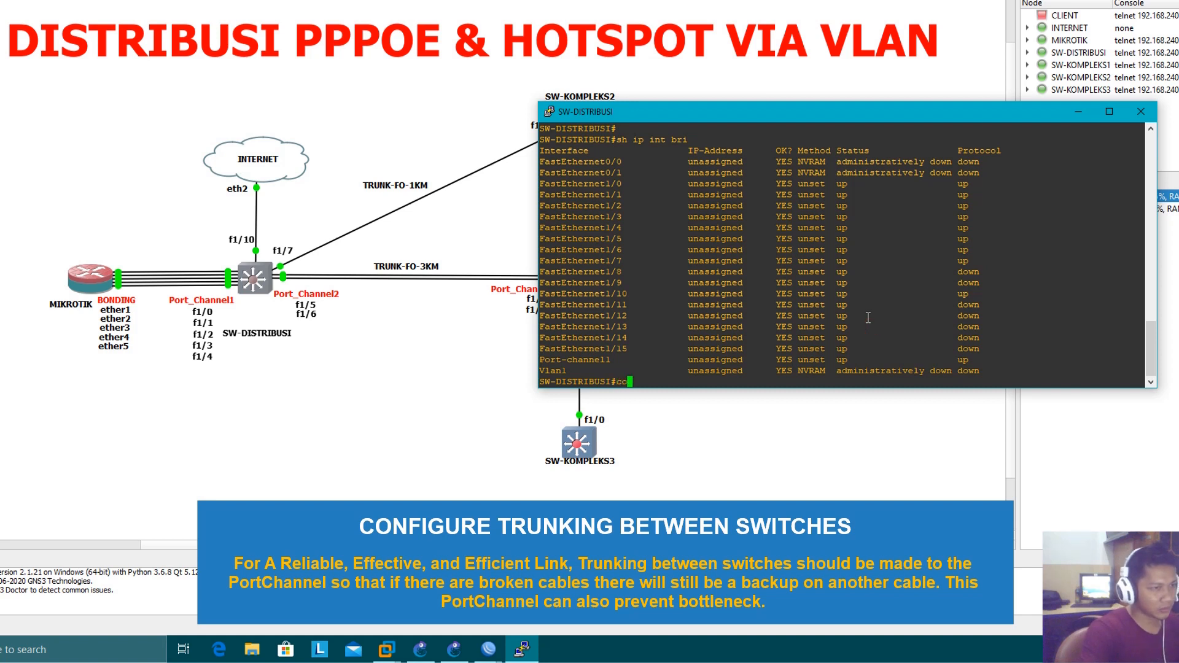
{"action": "type", "text": "nf t"}
{"action": "key", "text": "Return"}
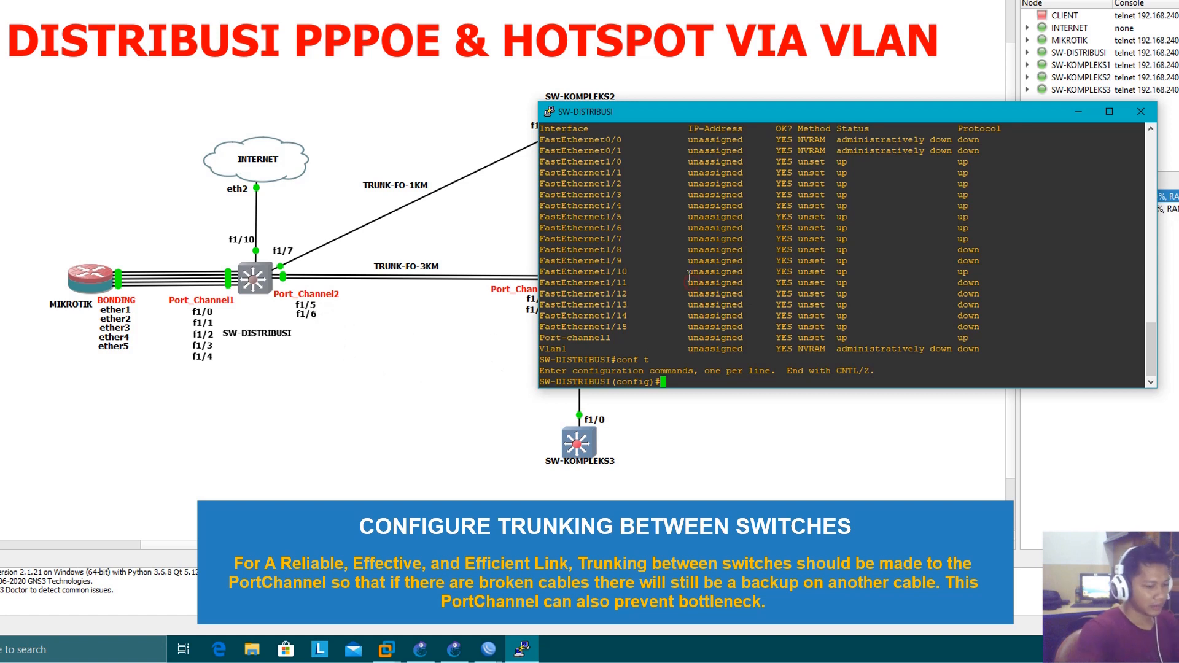
{"action": "type", "text": "int fast 1/"}
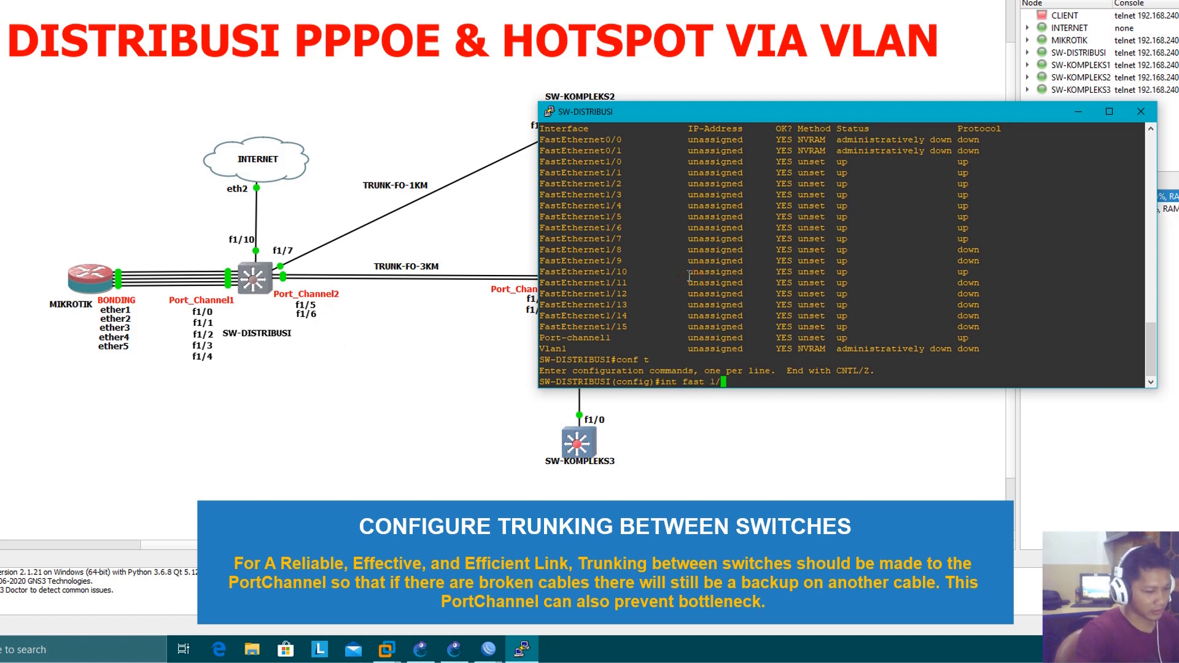
{"action": "type", "text": "5"}
{"action": "key", "text": "Return"}
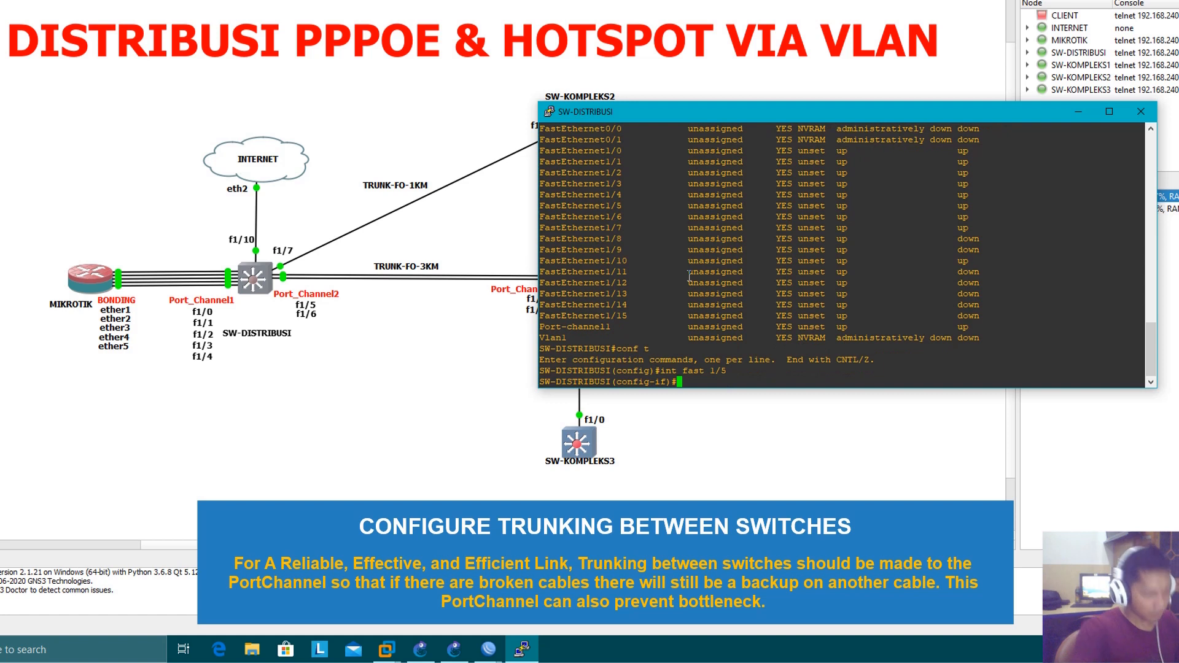
{"action": "type", "text": "chann"}
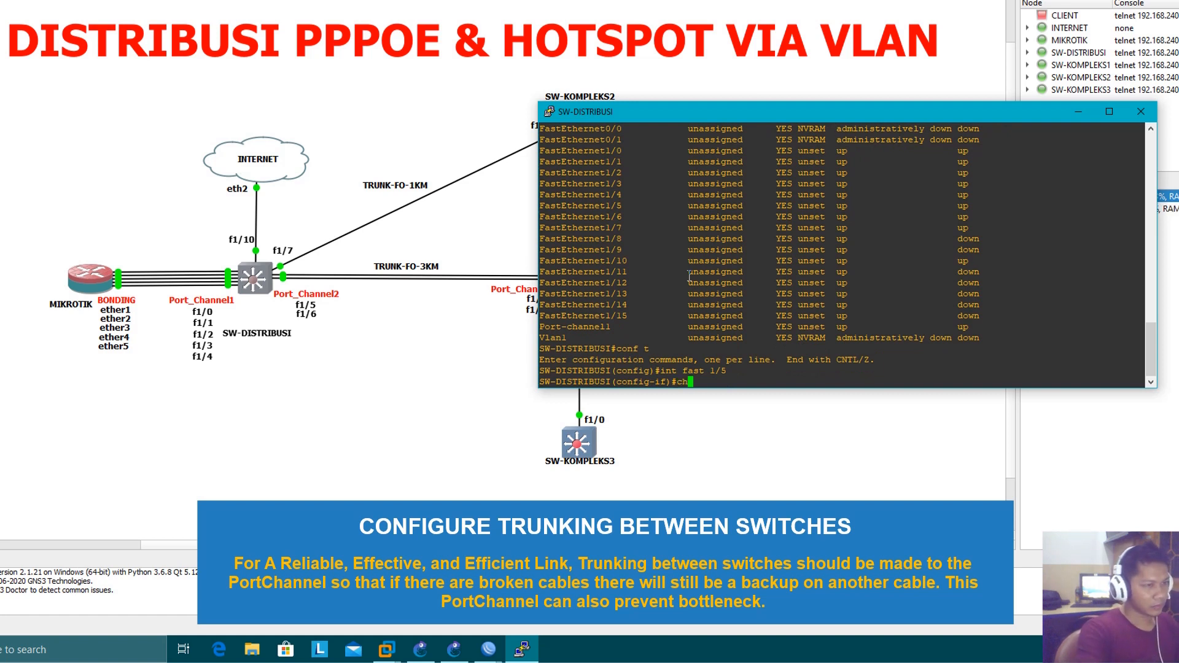
{"action": "key", "text": "Tab"}
{"action": "type", "text": "2 mode on"}
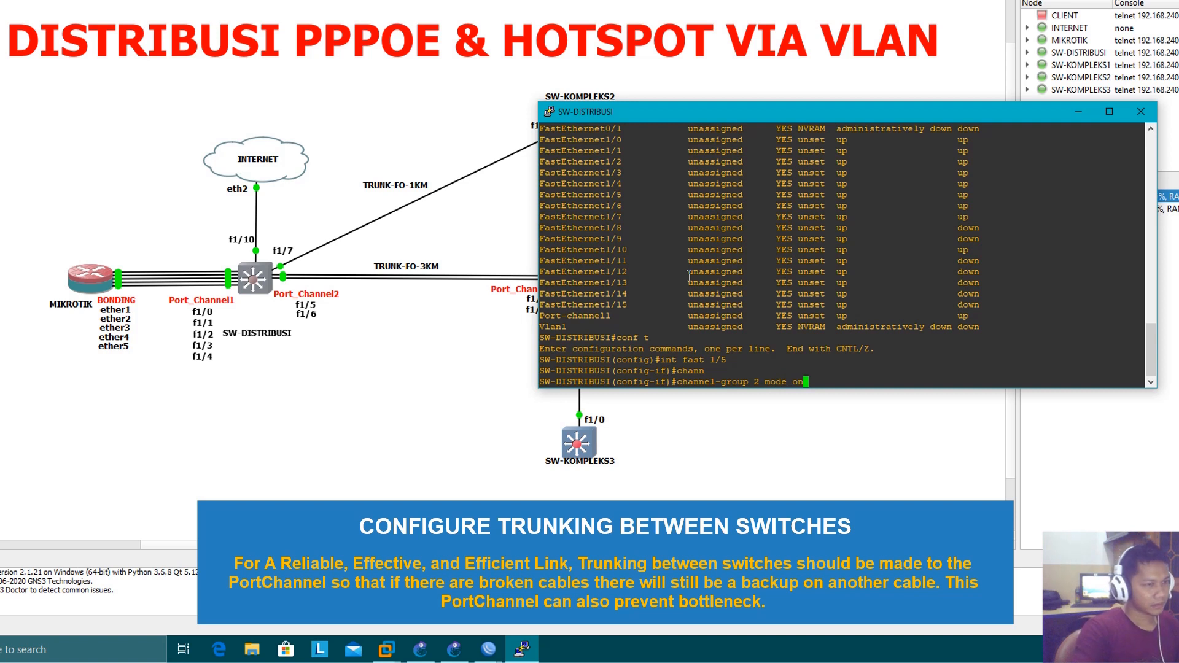
{"action": "key", "text": "Return"}
{"action": "type", "text": "no sh"}
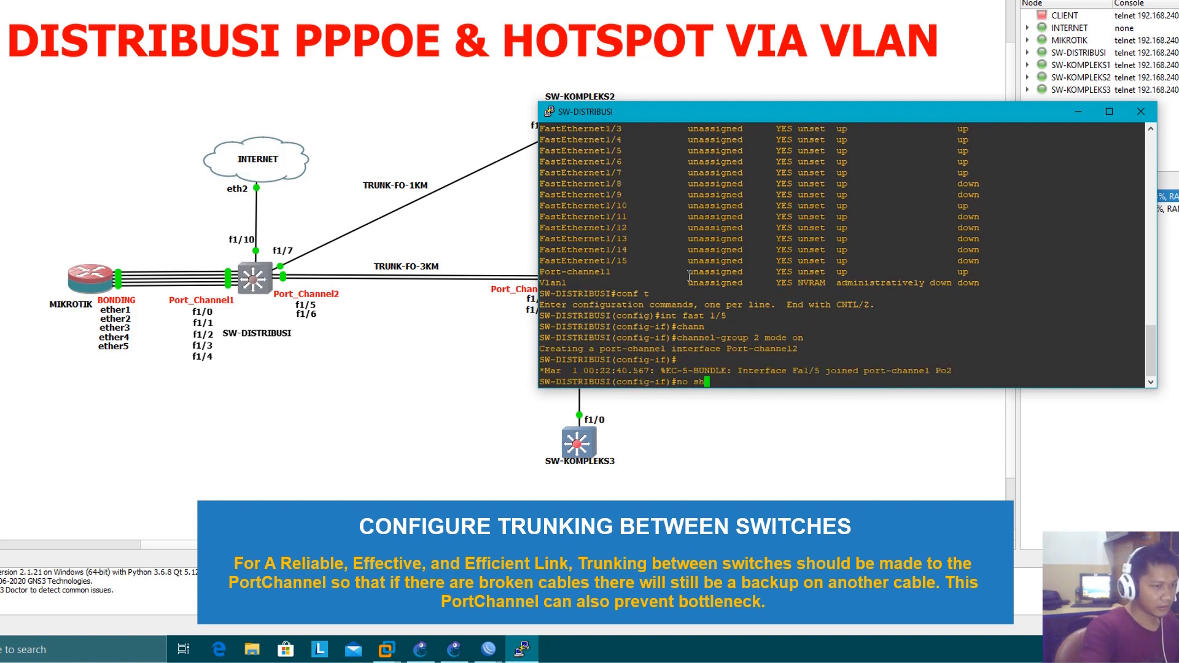
{"action": "type", "text": "ut"}
{"action": "key", "text": "Return"}
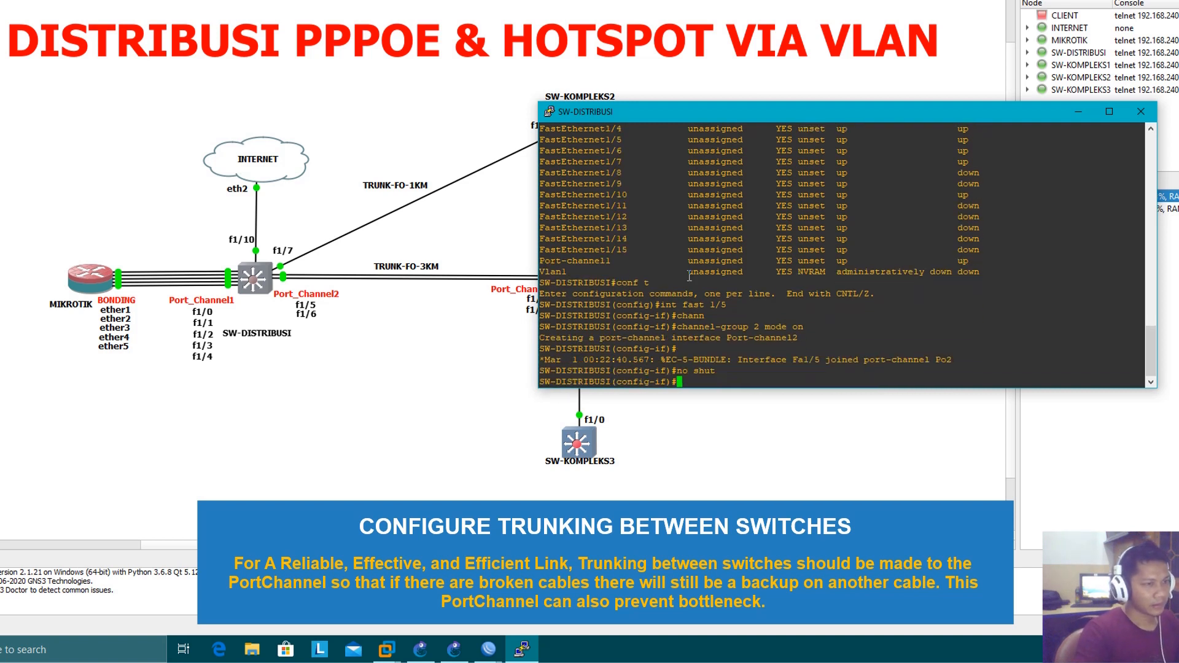
Add FastEthernet1/6 to channel-group 2 with mode on, enable it, and leave configuration mode
{"action": "type", "text": "int fast 1/5"}
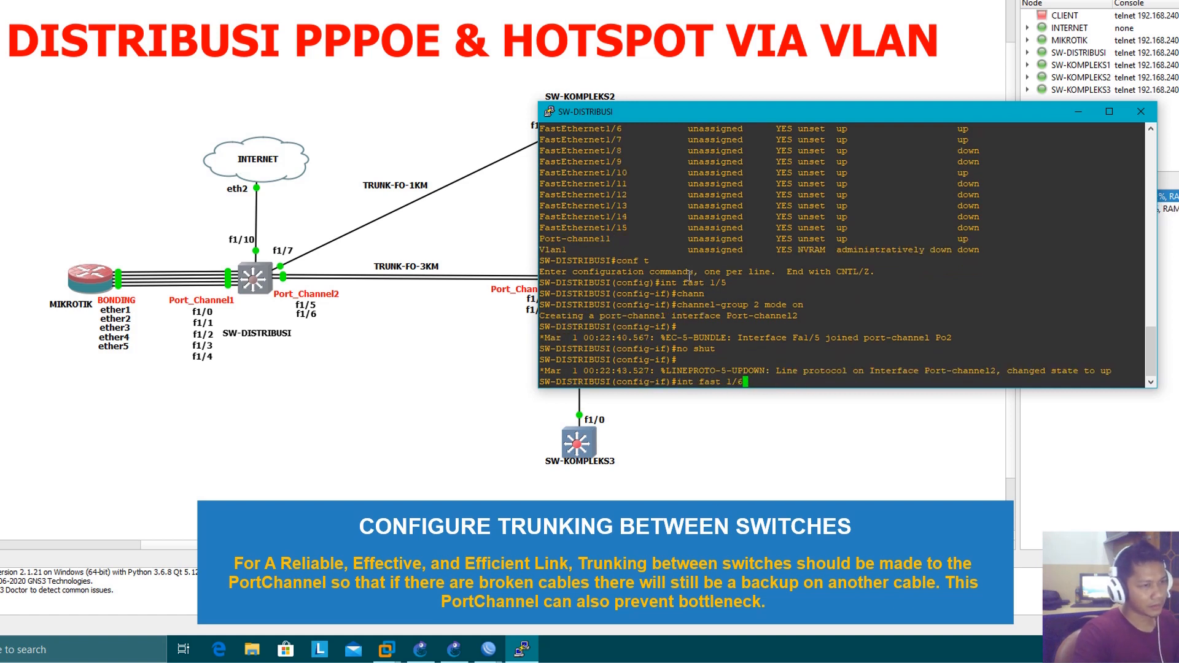
{"action": "key", "text": "Return"}
{"action": "key", "text": "Up"}
{"action": "key", "text": "Up"}
{"action": "key", "text": "Up"}
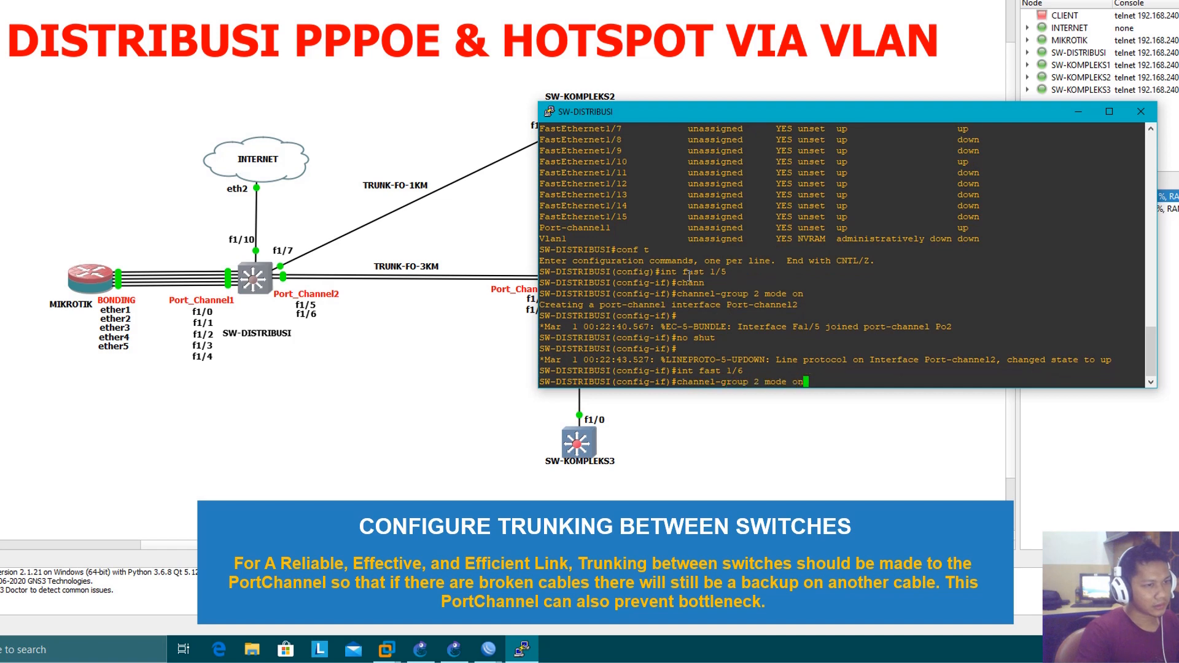
{"action": "key", "text": "Return"}
{"action": "type", "text": "no shut"}
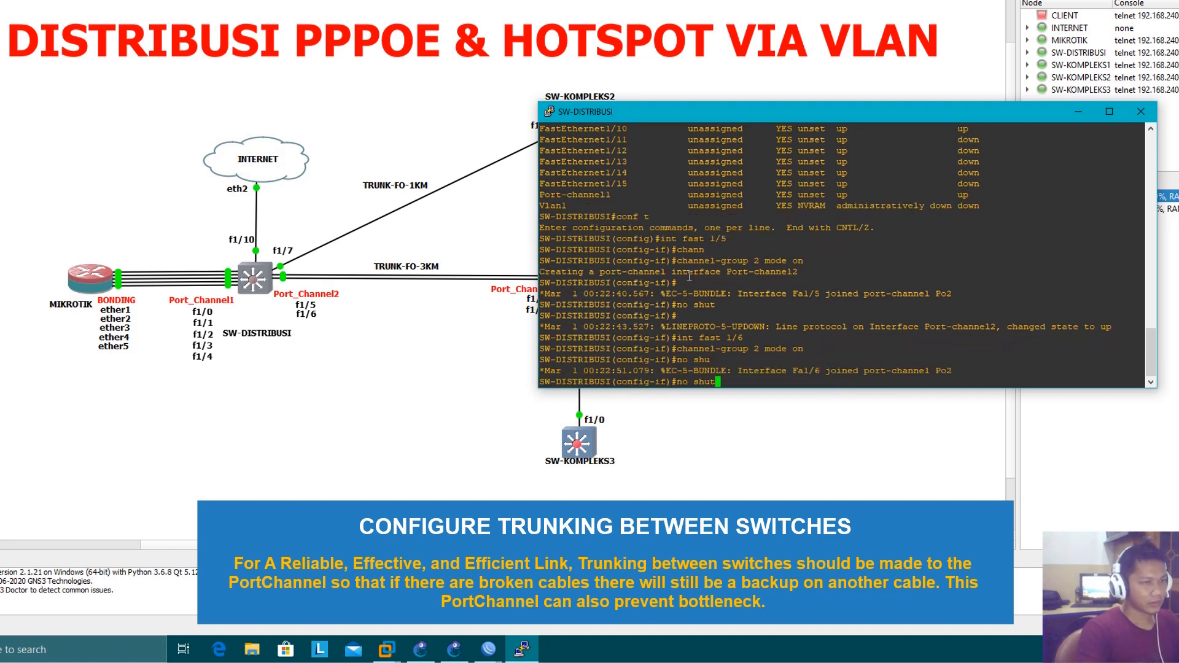
{"action": "key", "text": "Return"}
{"action": "type", "text": "end"}
{"action": "key", "text": "Return"}
Show the running configuration of FastEthernet1/5 and FastEthernet1/6 to check their channel-group settings
{"action": "type", "text": "sh"}
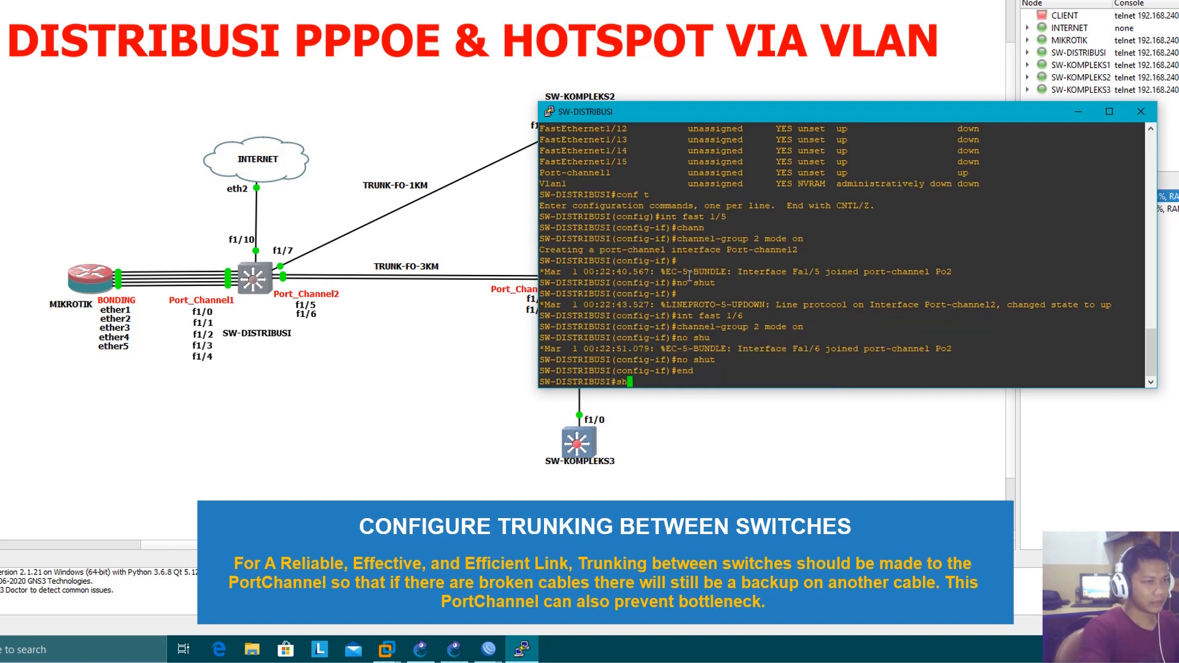
{"action": "type", "text": " run int fast 1"}
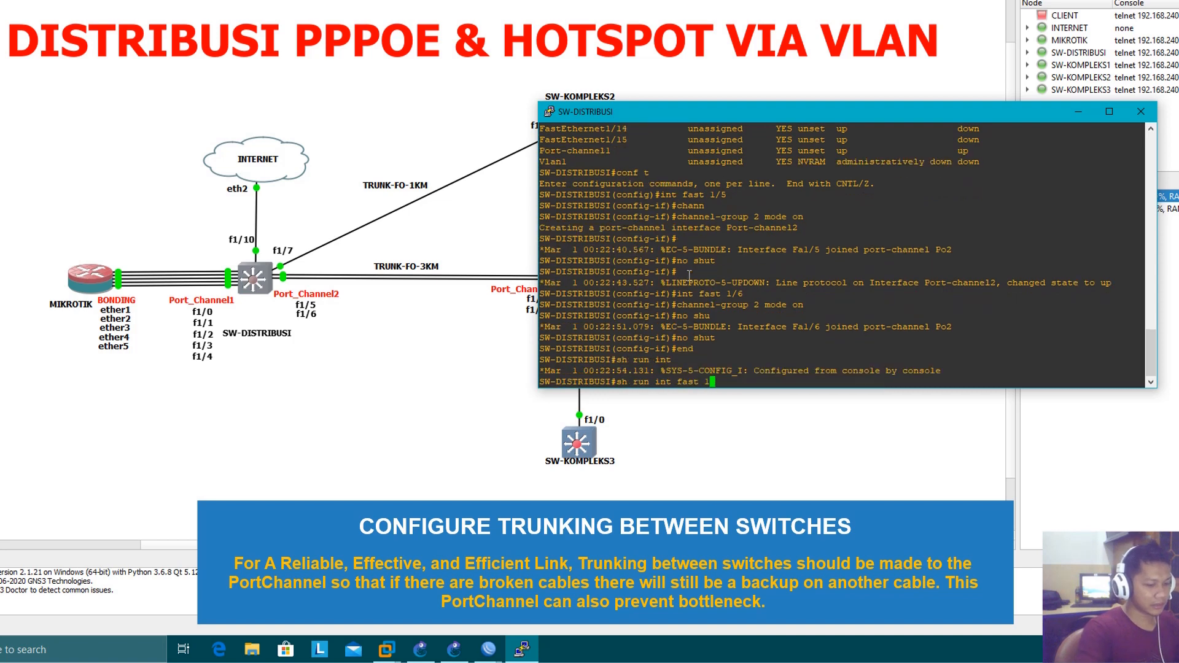
{"action": "type", "text": "/5"}
{"action": "key", "text": "Return"}
{"action": "key", "text": "Up"}
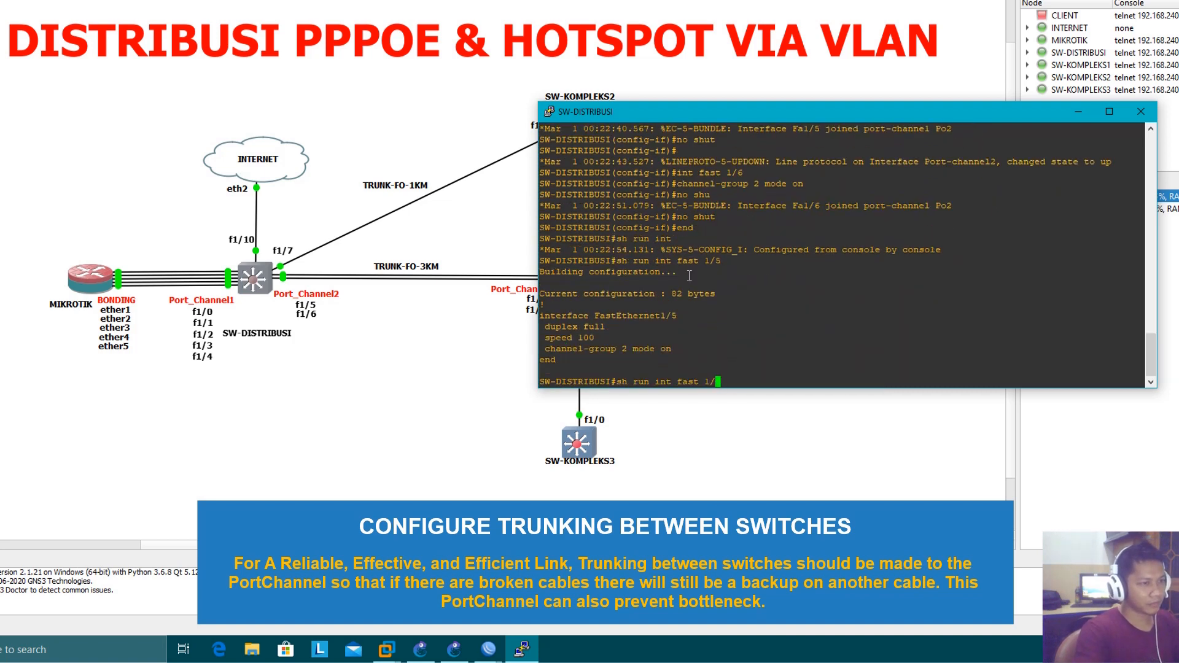
{"action": "type", "text": "6"}
{"action": "key", "text": "Return"}
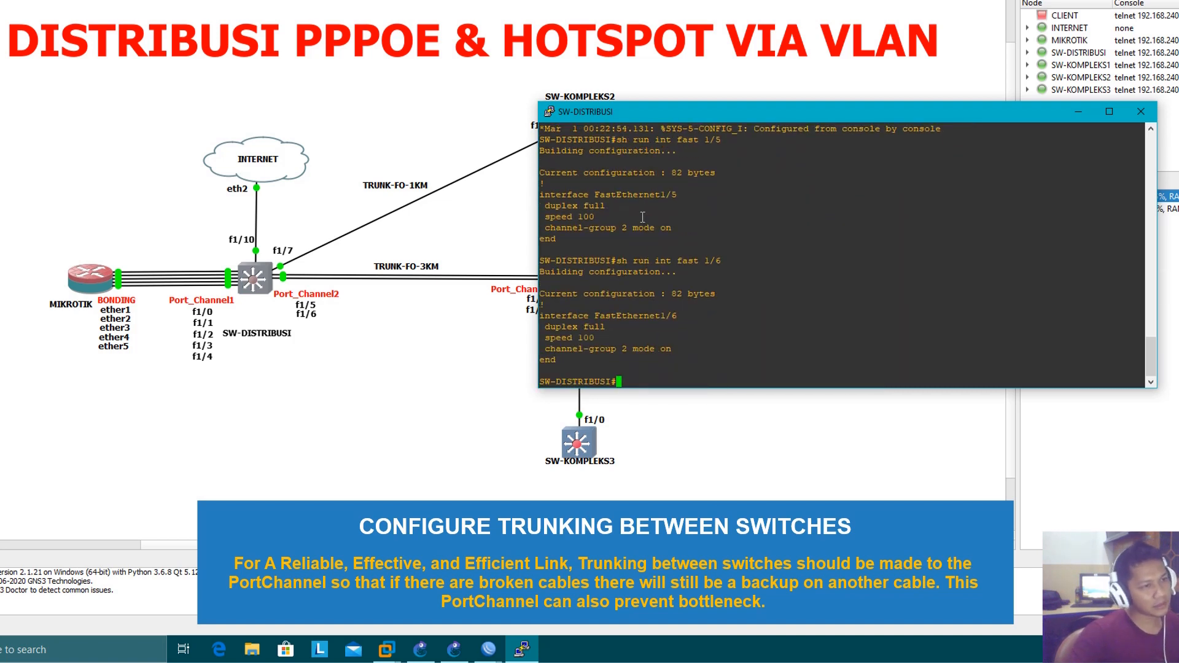
{"action": "left_click_drag", "start_coordinate": [579, 207], "coordinate": [679, 227]}
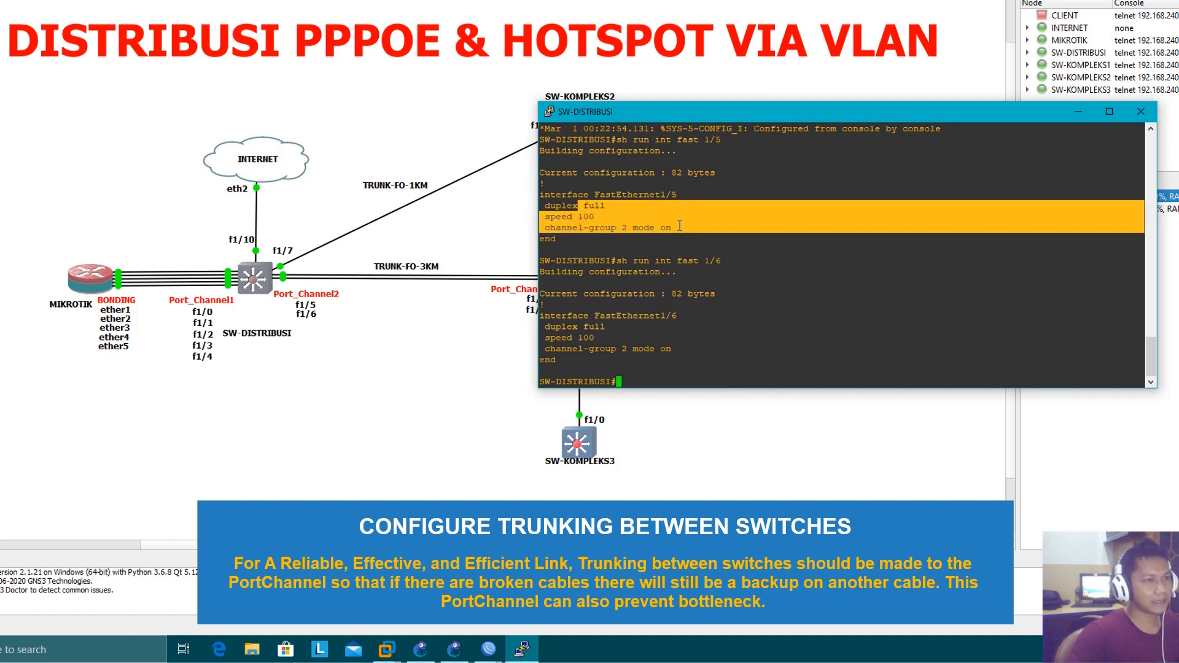
{"action": "left_click", "coordinate": [693, 385]}
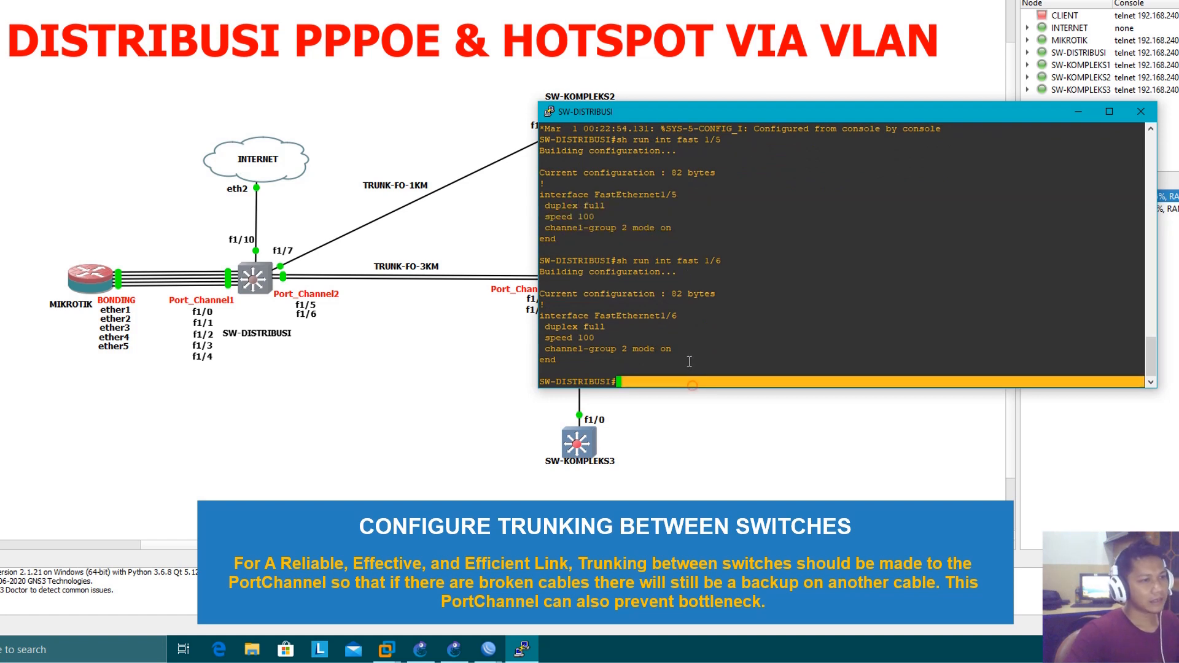
{"action": "left_click", "coordinate": [624, 348]}
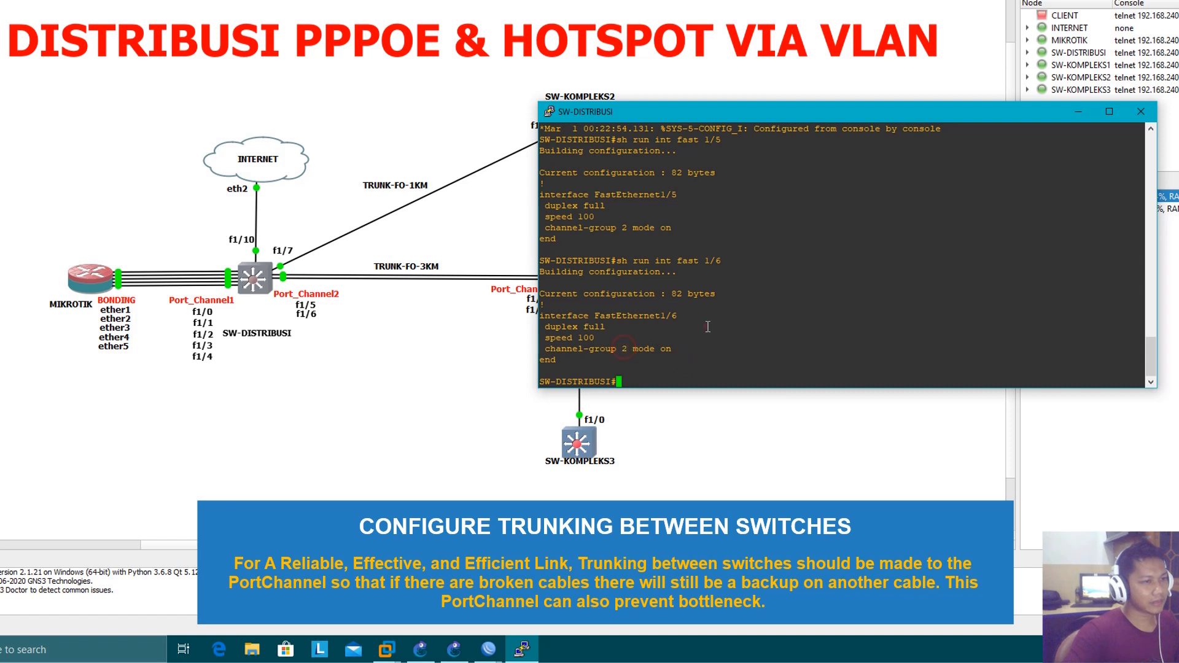
Enter configuration mode and set interface Port-channel2 to switchport mode trunk
{"action": "type", "text": "conf t"}
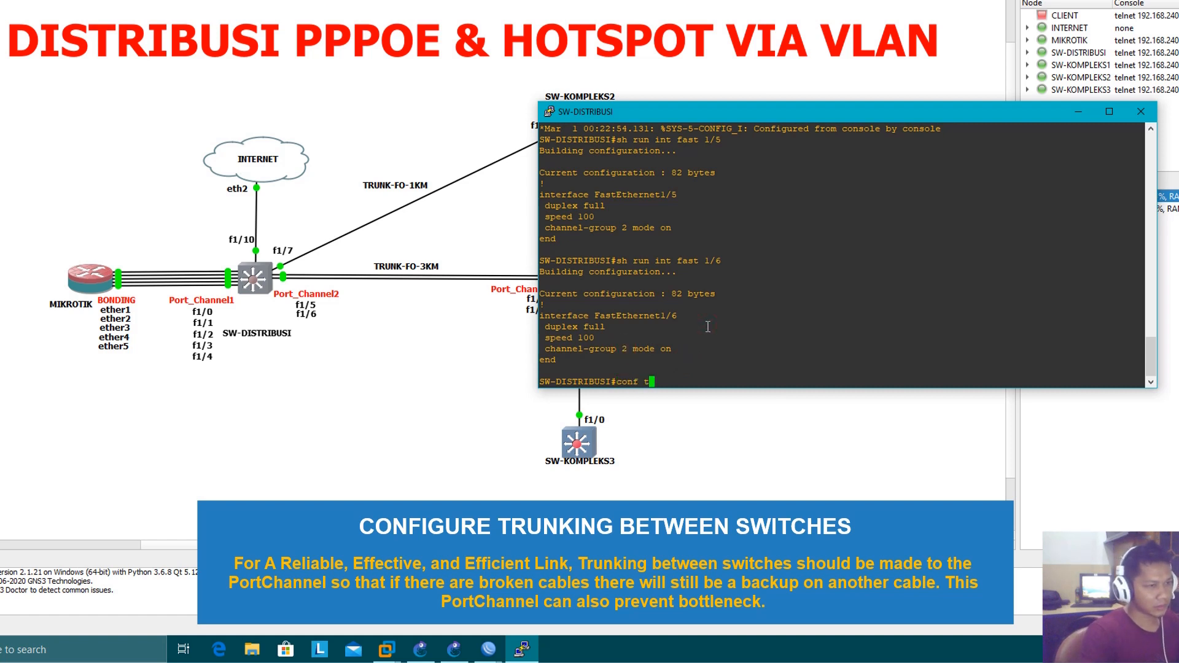
{"action": "key", "text": "Return"}
{"action": "type", "text": "int po2"}
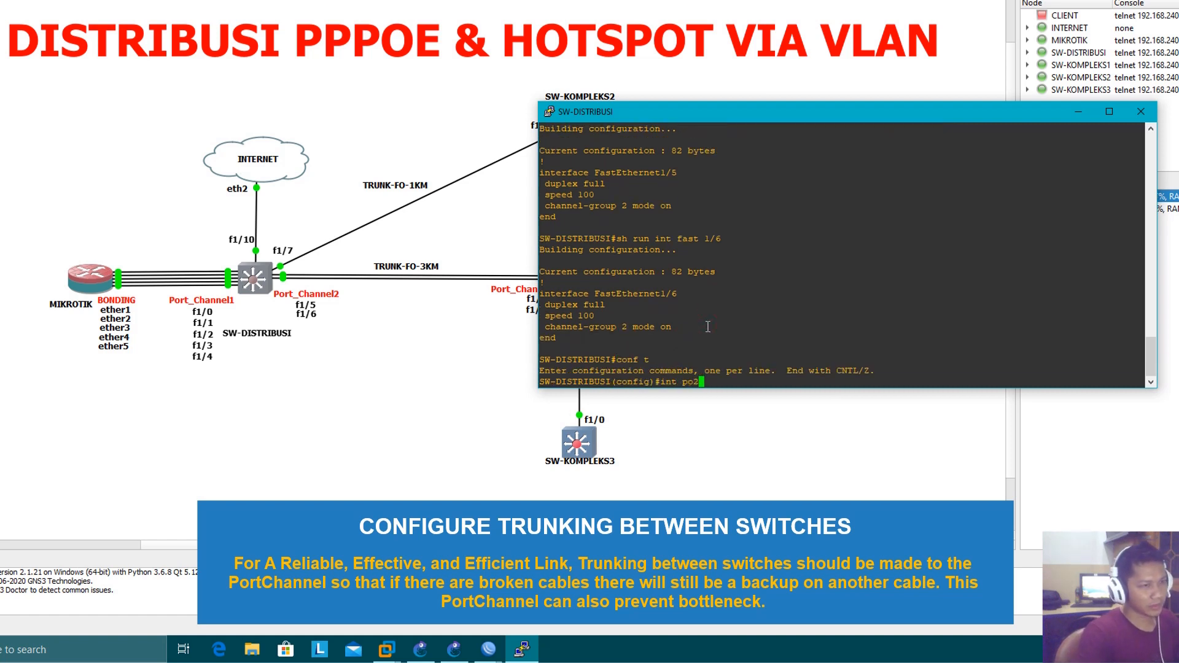
{"action": "key", "text": "Return"}
{"action": "type", "text": "switc mode"}
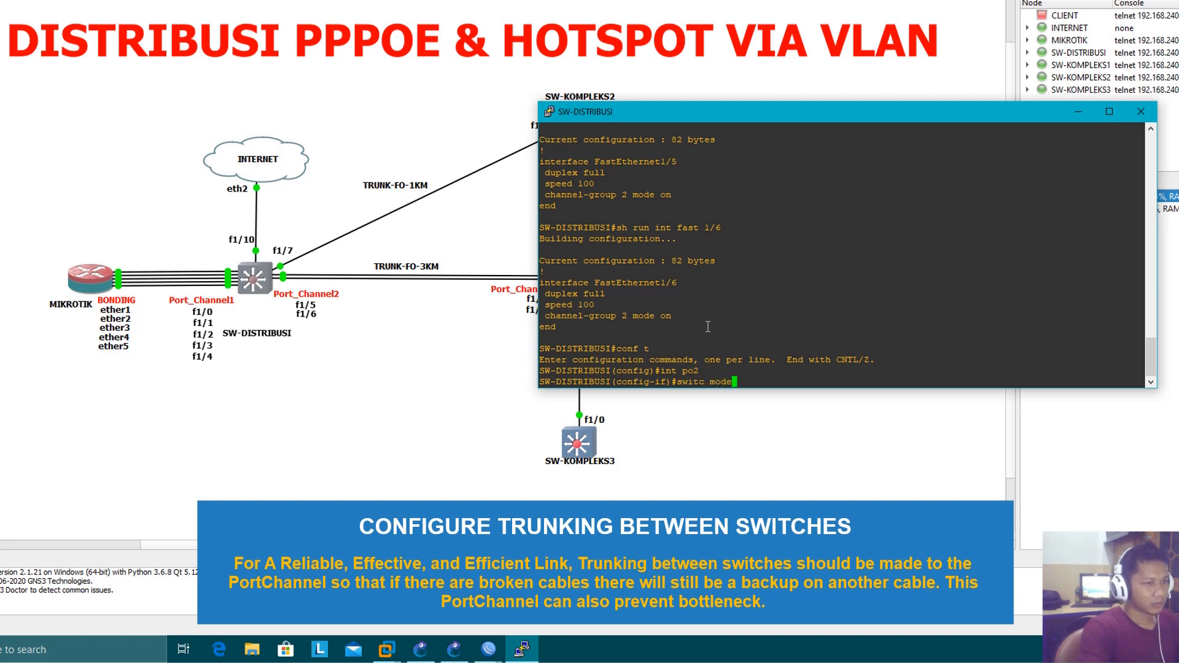
{"action": "type", "text": " trunk"}
{"action": "key", "text": "Return"}
Allow VLANs 1-10,1002-1005 on the Port-channel2 trunk
{"action": "type", "text": "swi"}
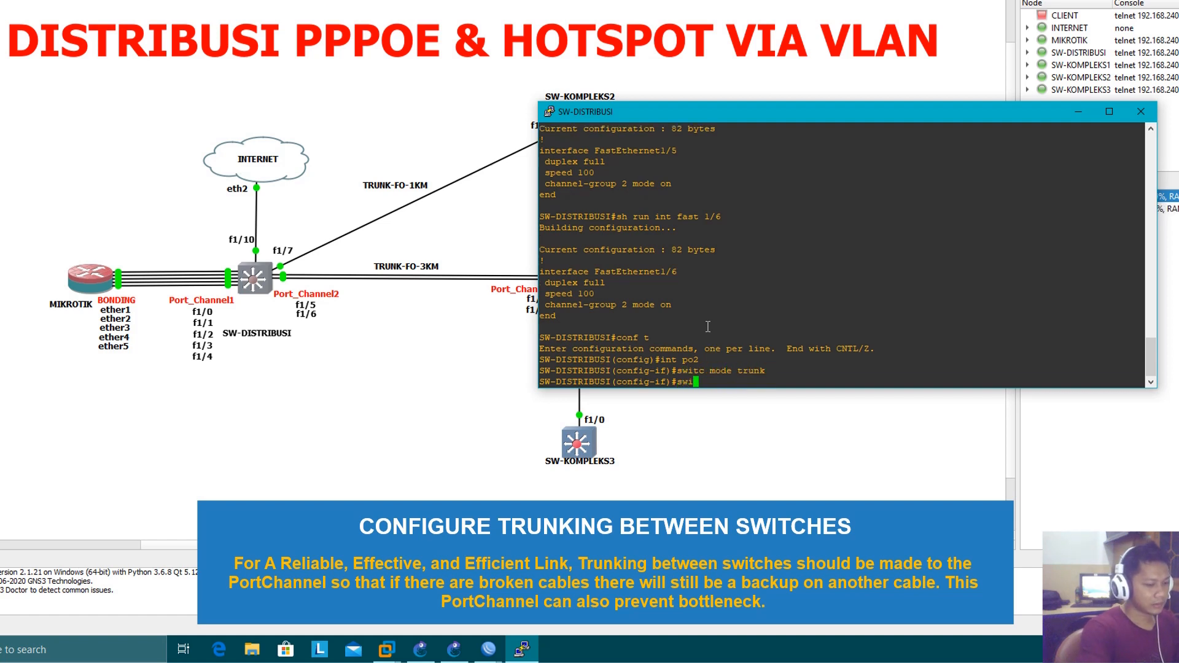
{"action": "type", "text": "tc trunk all v"}
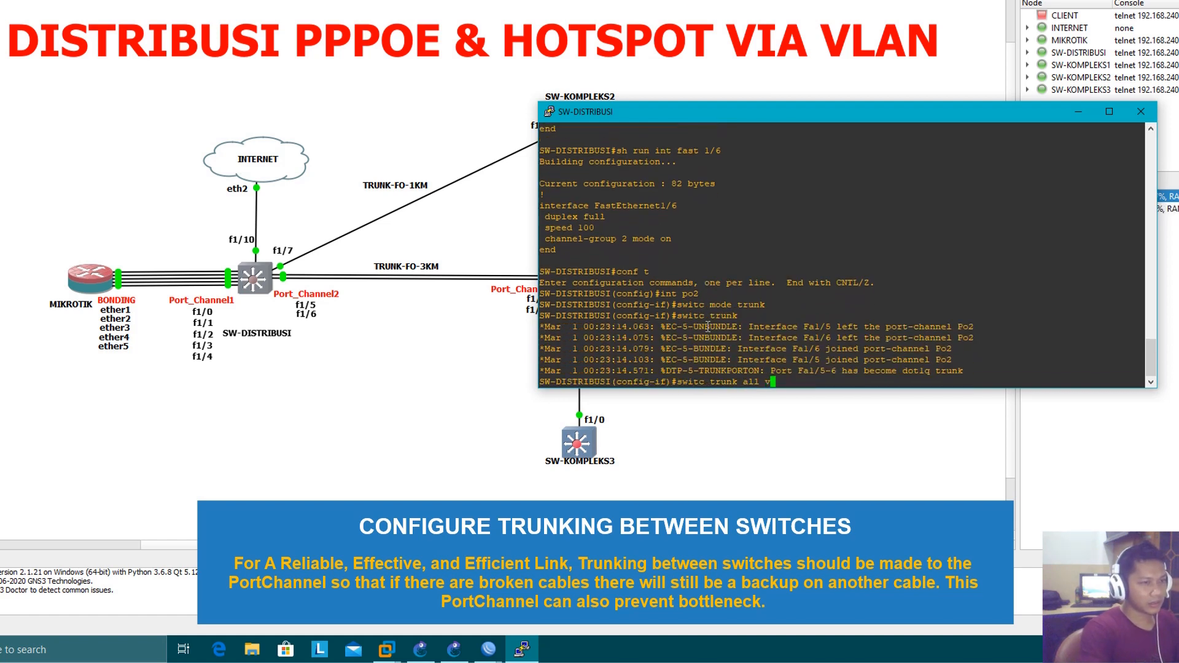
{"action": "type", "text": "lan 1-1"}
{"action": "key", "text": "Return"}
{"action": "key", "text": "Up"}
{"action": "type", "text": "0,10"}
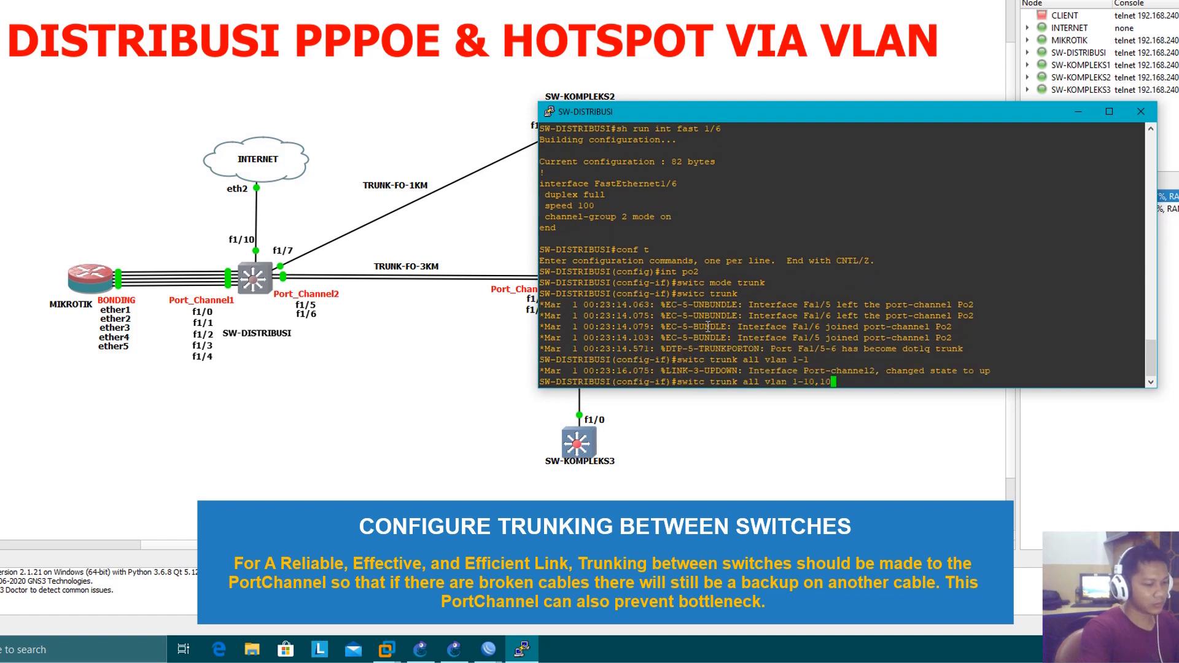
{"action": "type", "text": "02-1005"}
{"action": "key", "text": "Return"}
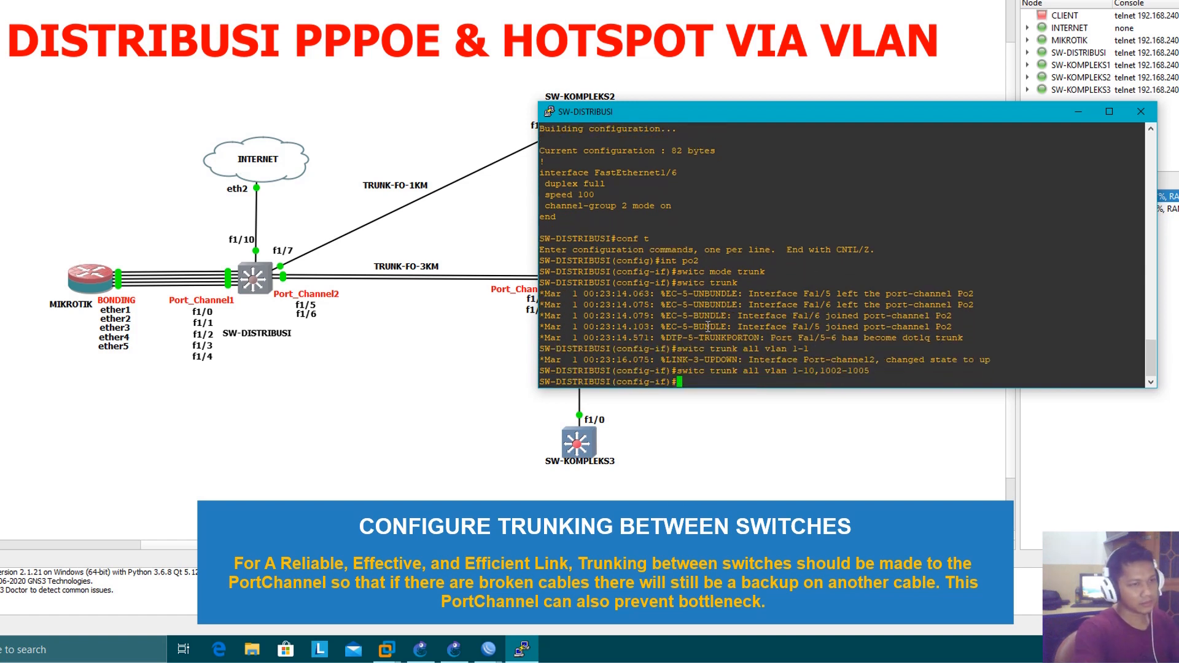
Enable Port-channel2 with no shut and exit configuration mode
{"action": "type", "text": "no shut"}
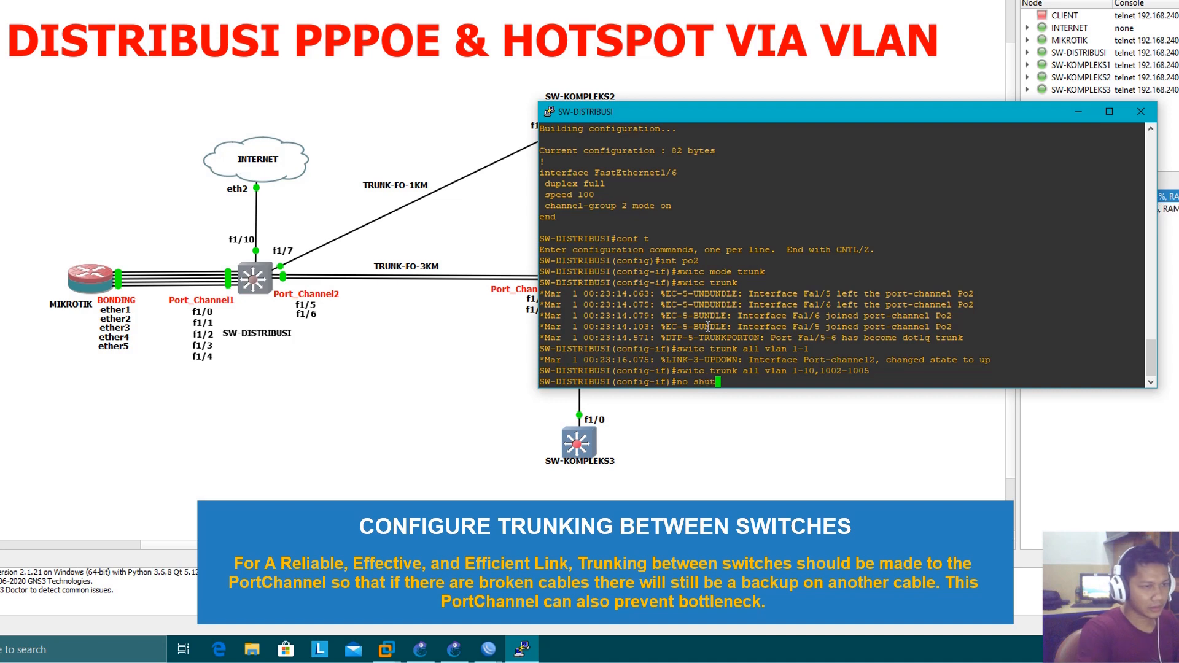
{"action": "key", "text": "Return"}
{"action": "type", "text": "end"}
{"action": "key", "text": "Return"}
Display the EtherChannel summary and inspect the member ports of Po1 and Po2
{"action": "type", "text": "sh e"}
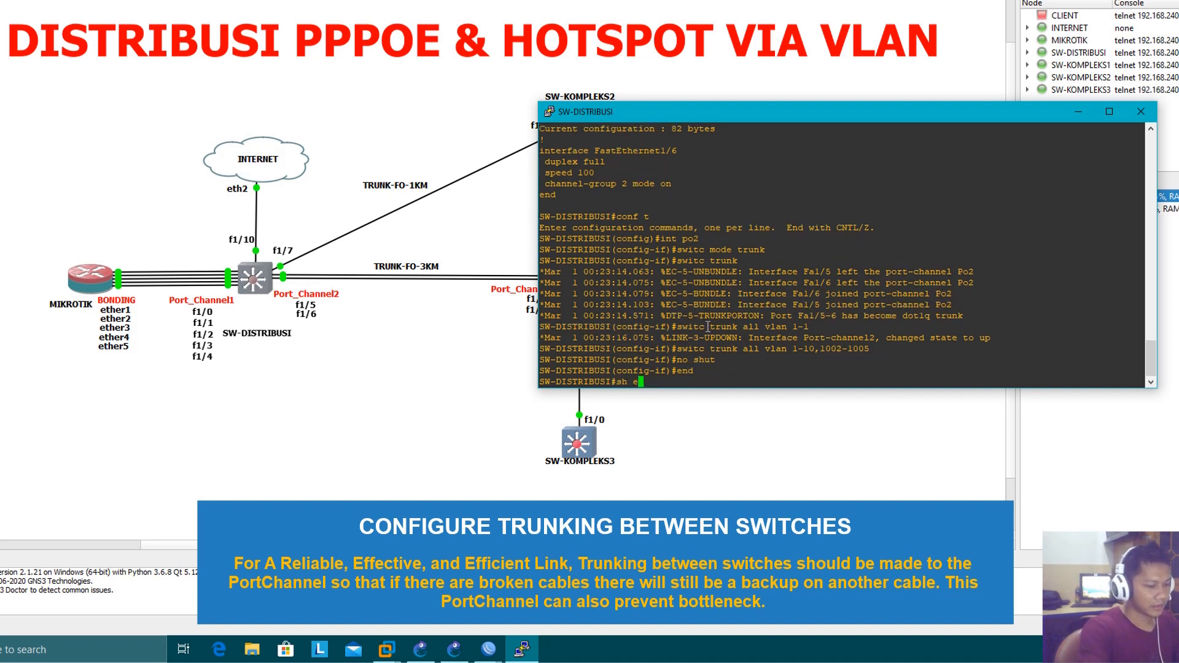
{"action": "type", "text": "therchann"}
{"action": "key", "text": "Tab"}
{"action": "type", "text": "summ"}
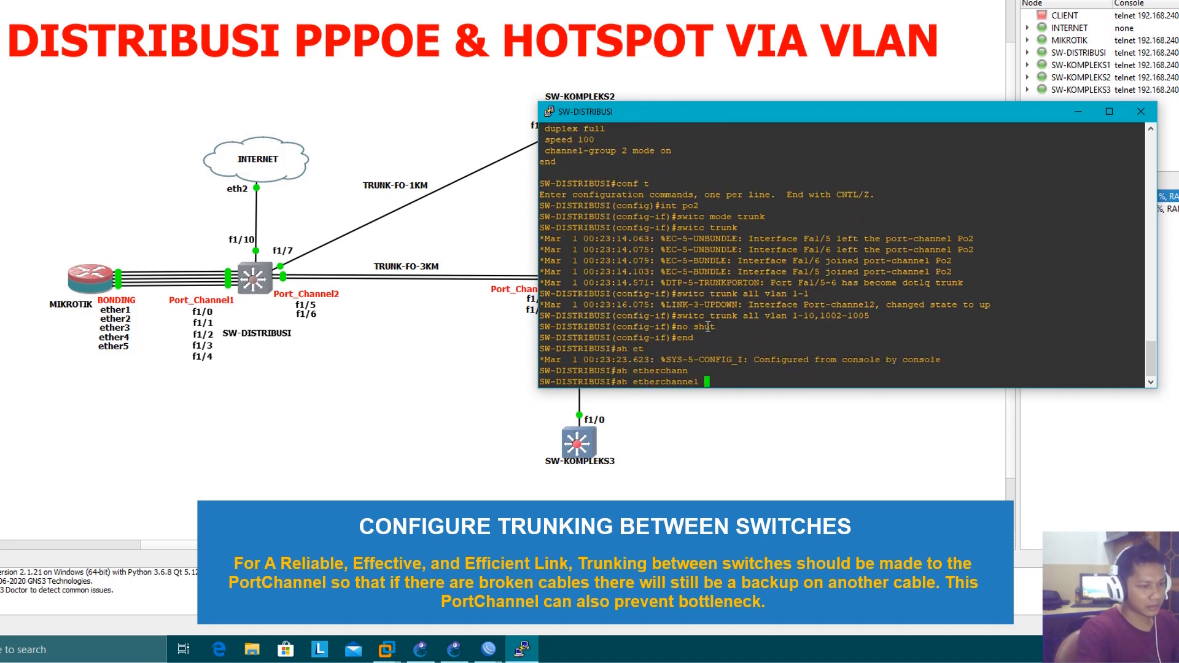
{"action": "key", "text": "Tab"}
{"action": "key", "text": "Return"}
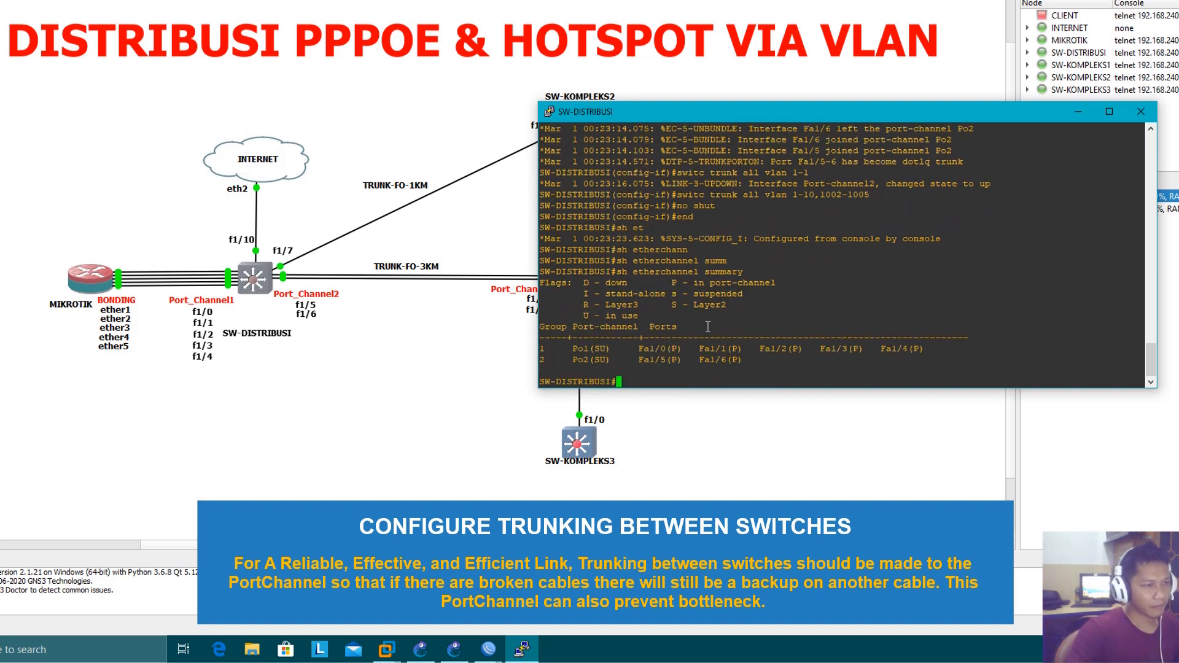
{"action": "left_click_drag", "start_coordinate": [571, 362], "coordinate": [747, 362]}
{"action": "left_click", "coordinate": [636, 362]}
{"action": "left_click", "coordinate": [673, 362]}
{"action": "left_click", "coordinate": [749, 362]}
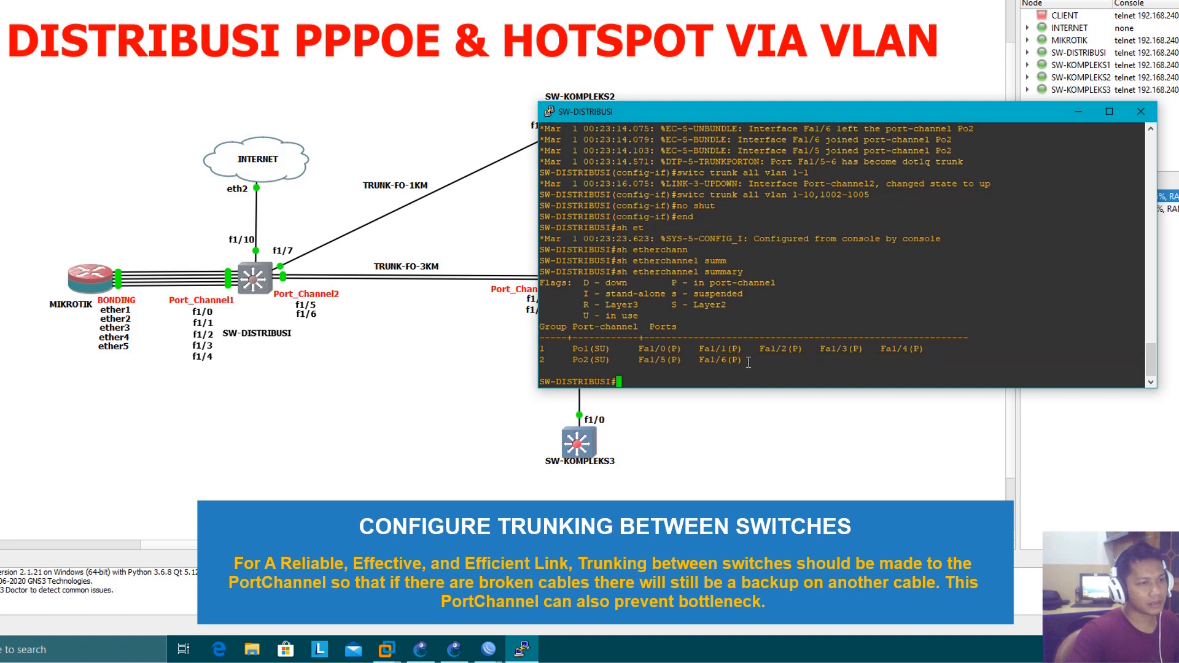
{"action": "left_click", "coordinate": [699, 369]}
{"action": "left_click", "coordinate": [757, 304]}
{"action": "left_click", "coordinate": [842, 295]}
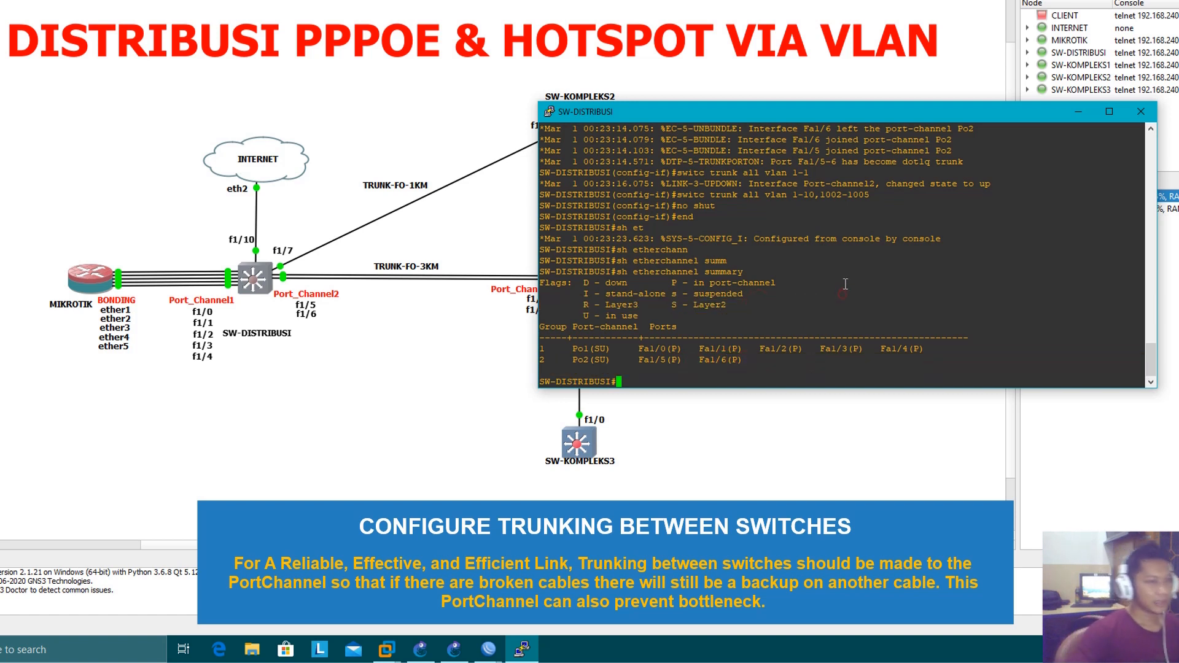
Show the running configuration of interface FastEthernet 1/5 and review its trunk and channel-group settings
{"action": "type", "text": "sh run int "}
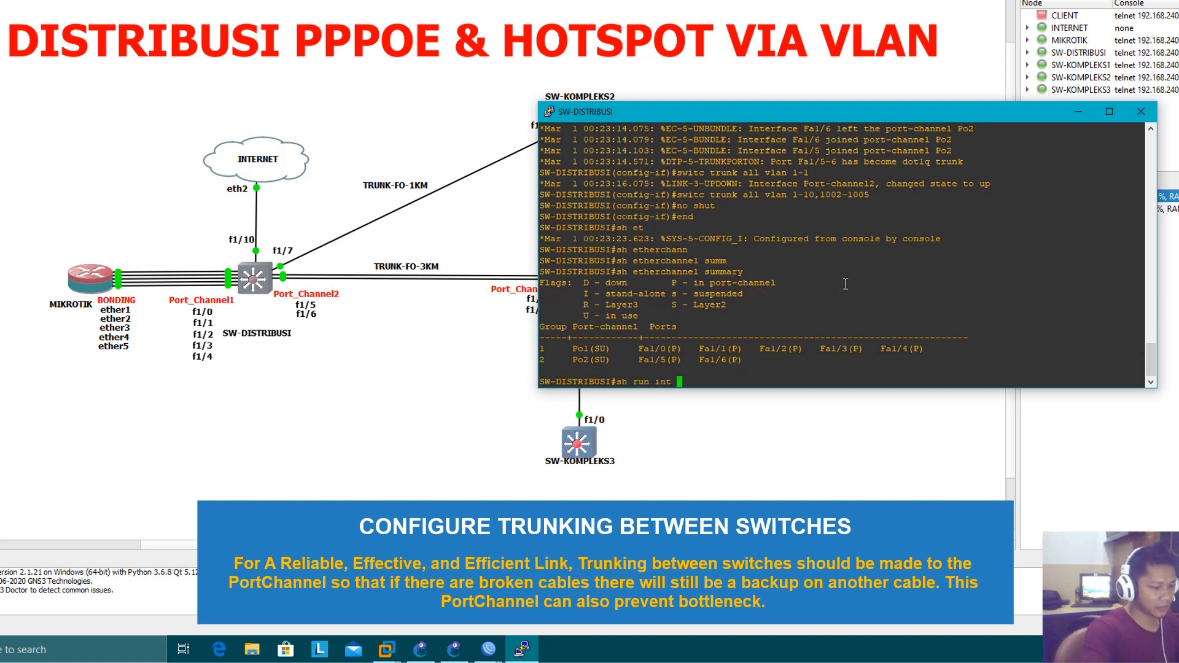
{"action": "type", "text": "fast 1/5"}
{"action": "key", "text": "Return"}
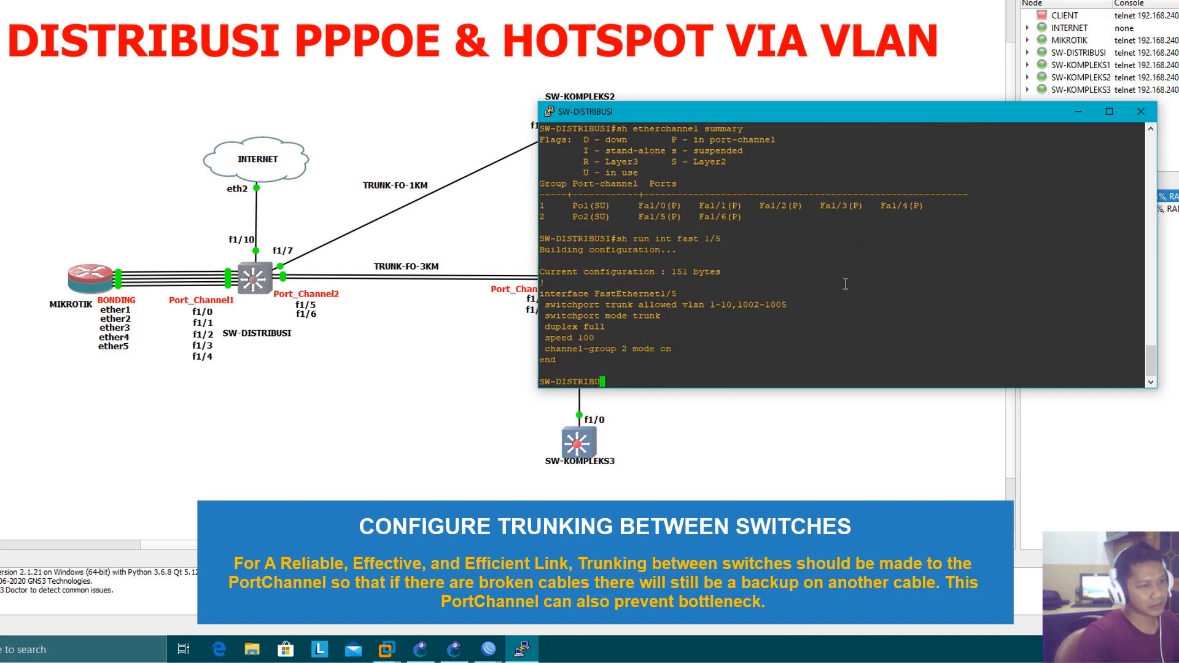
{"action": "left_click_drag", "start_coordinate": [731, 318], "coordinate": [546, 304]}
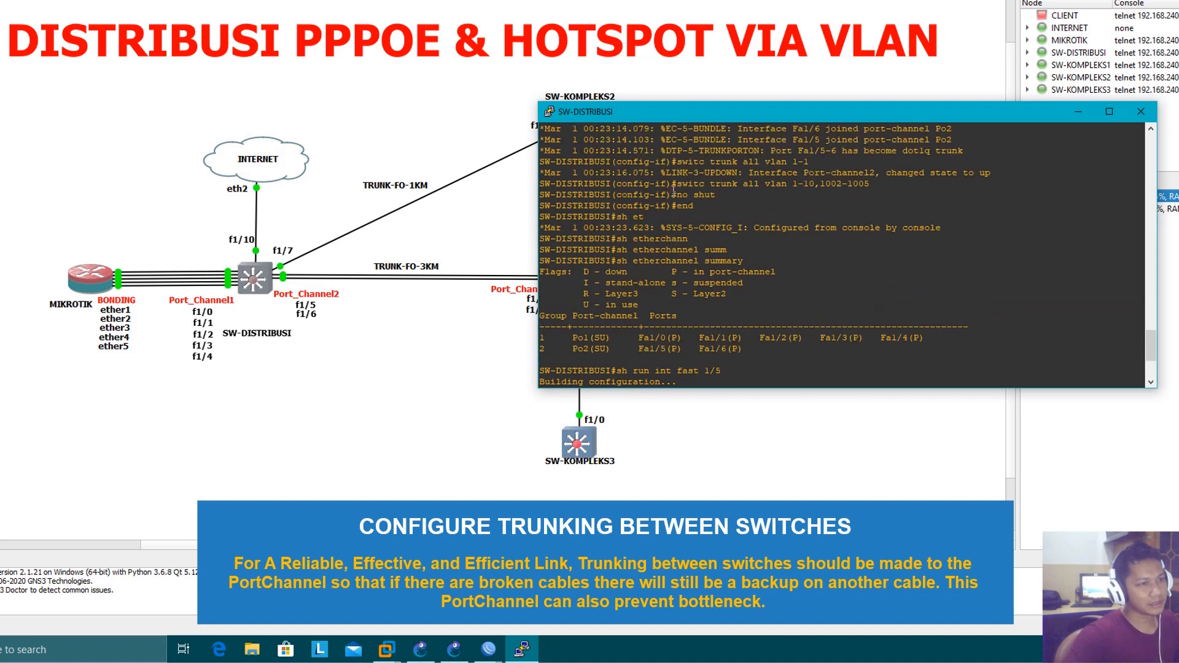
{"action": "left_click_drag", "start_coordinate": [673, 194], "coordinate": [738, 199]}
{"action": "left_click", "coordinate": [740, 225]}
{"action": "scroll", "coordinate": [740, 227], "scroll_direction": "down", "scroll_amount": 1}
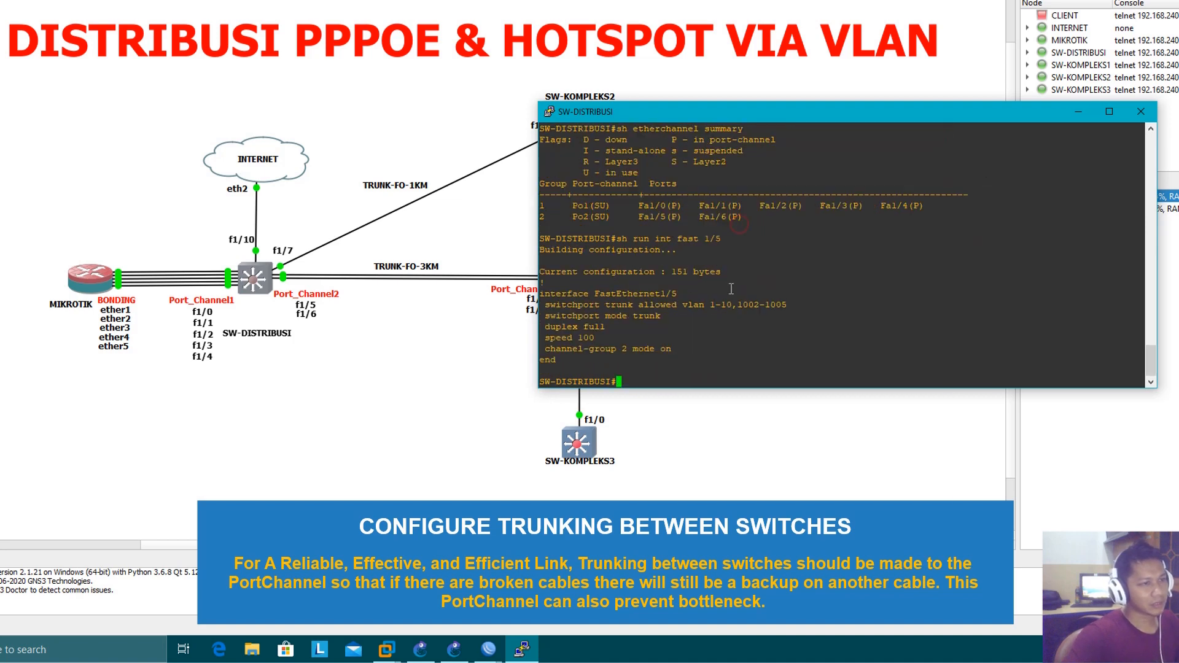
{"action": "left_click_drag", "start_coordinate": [663, 299], "coordinate": [683, 297]}
{"action": "left_click_drag", "start_coordinate": [684, 360], "coordinate": [691, 361]}
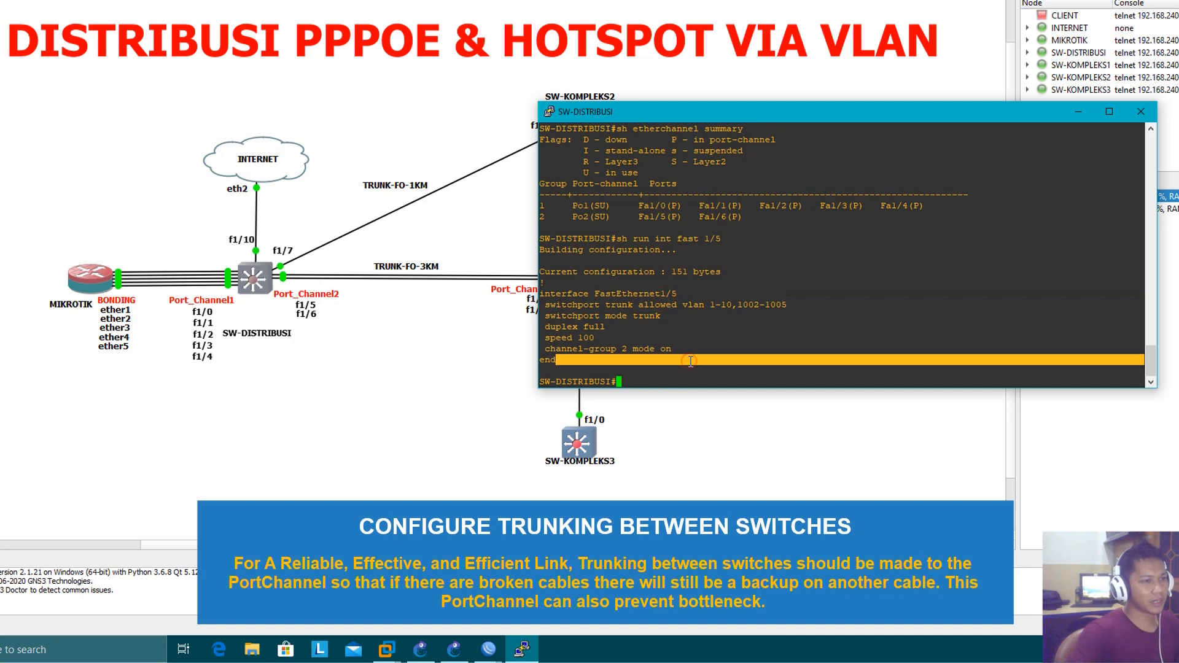
{"action": "left_click", "coordinate": [691, 362]}
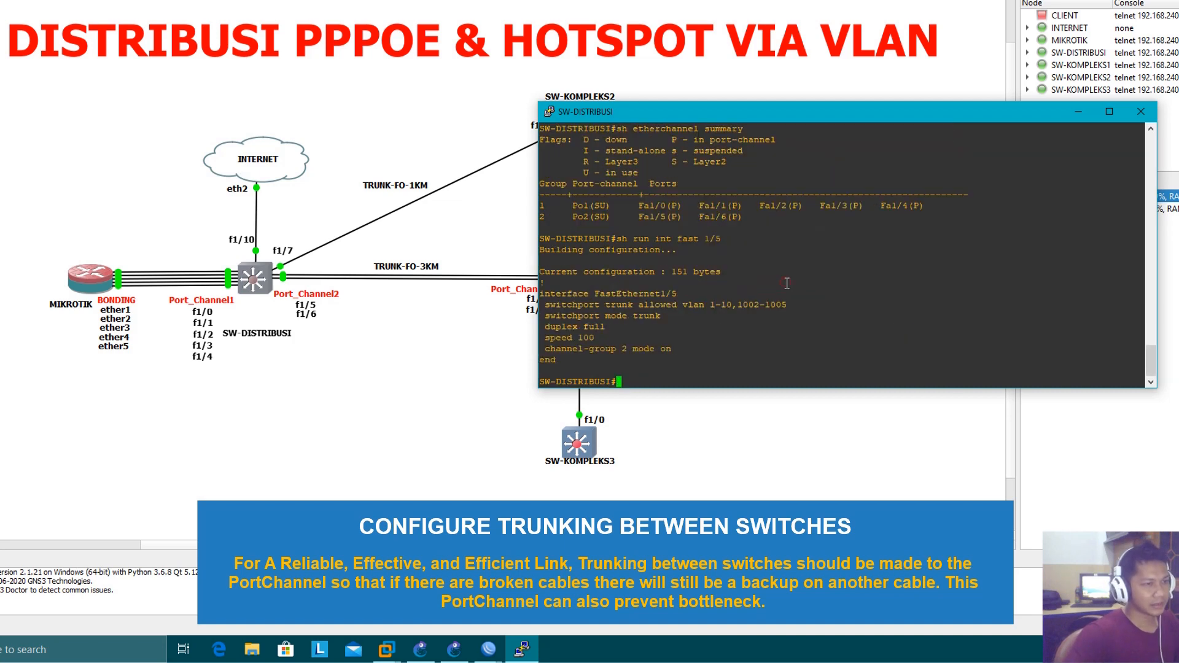
Show the running configuration of interface FastEthernet 1/6 to verify its trunk settings
{"action": "key", "text": "Up"}
{"action": "key", "text": "Up"}
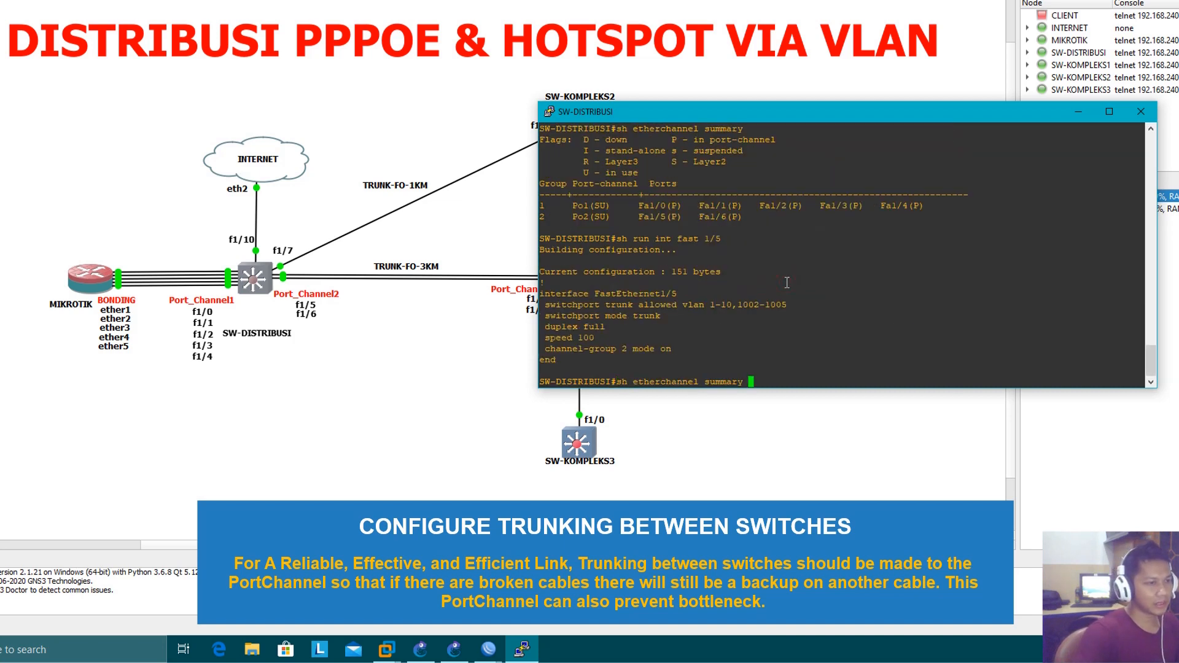
{"action": "key", "text": "Down"}
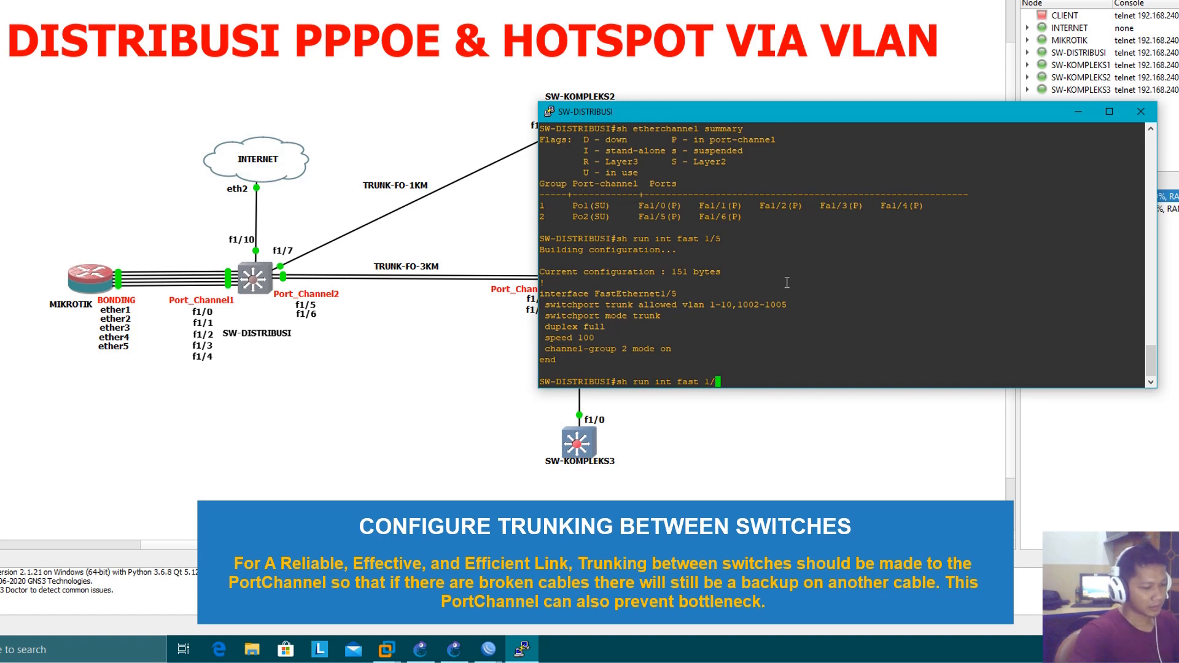
{"action": "type", "text": "6"}
{"action": "key", "text": "Return"}
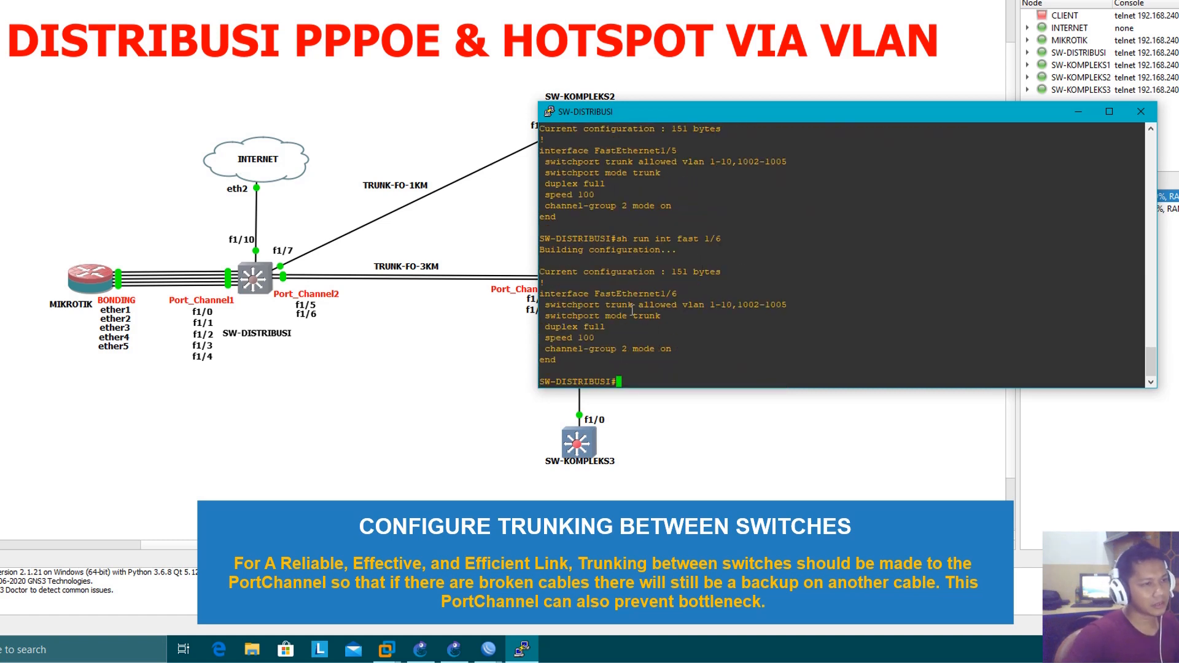
{"action": "left_click_drag", "start_coordinate": [629, 307], "coordinate": [672, 313]}
{"action": "left_click", "coordinate": [689, 343]}
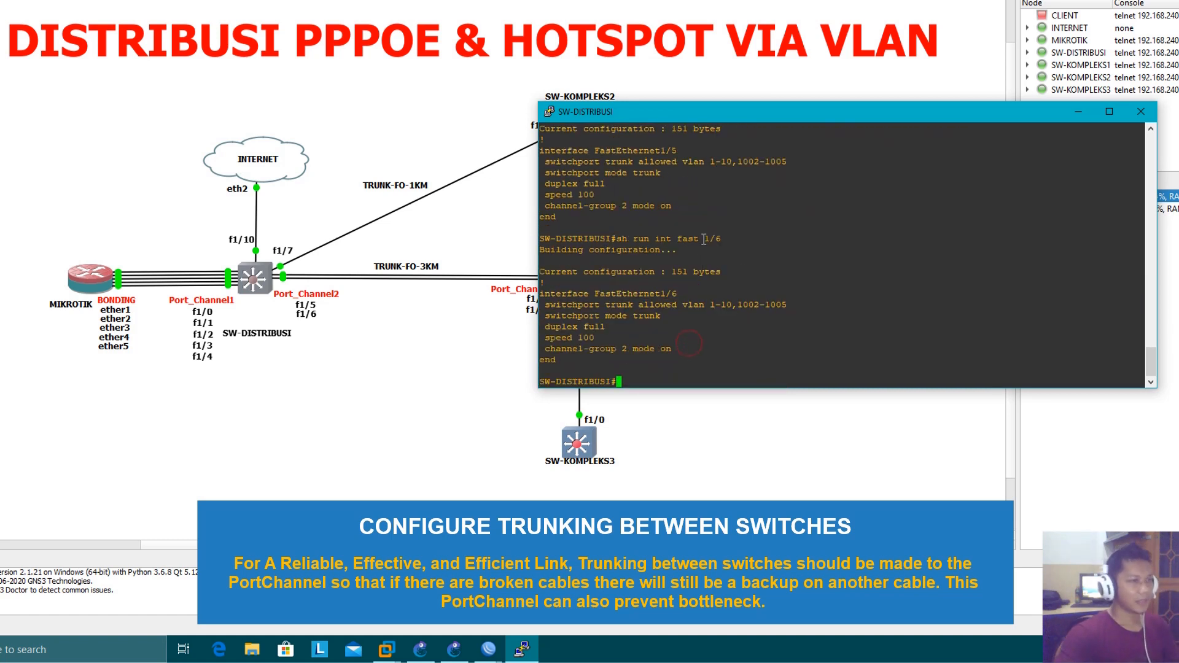
{"action": "left_click_drag", "start_coordinate": [730, 123], "coordinate": [891, 157]}
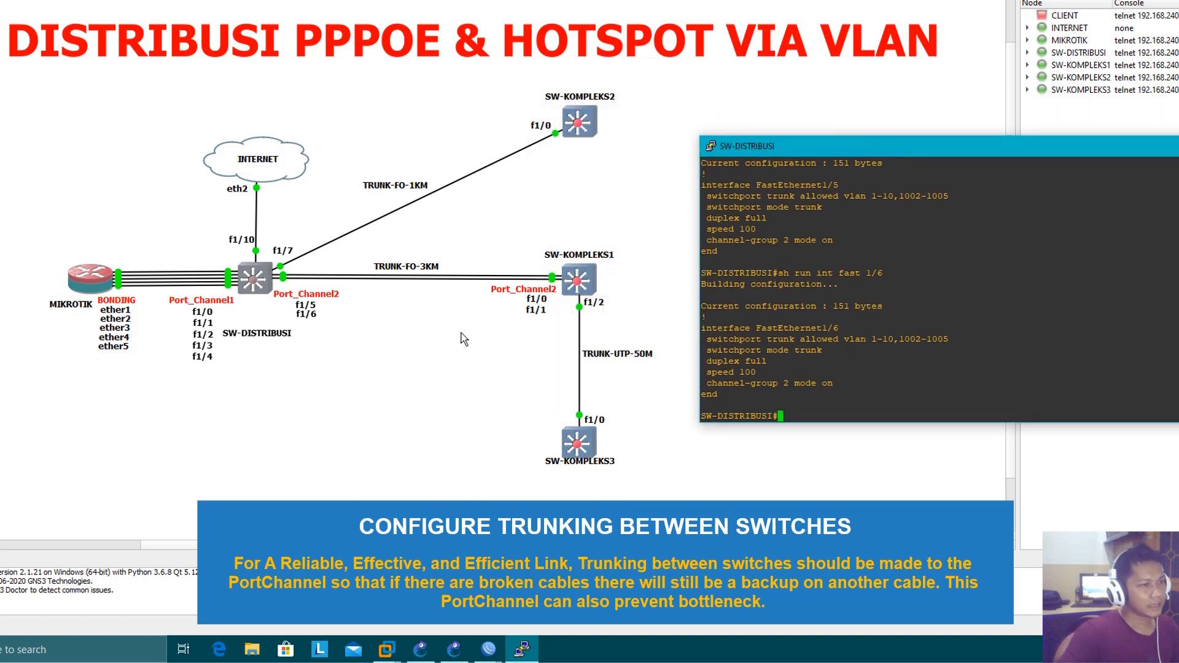
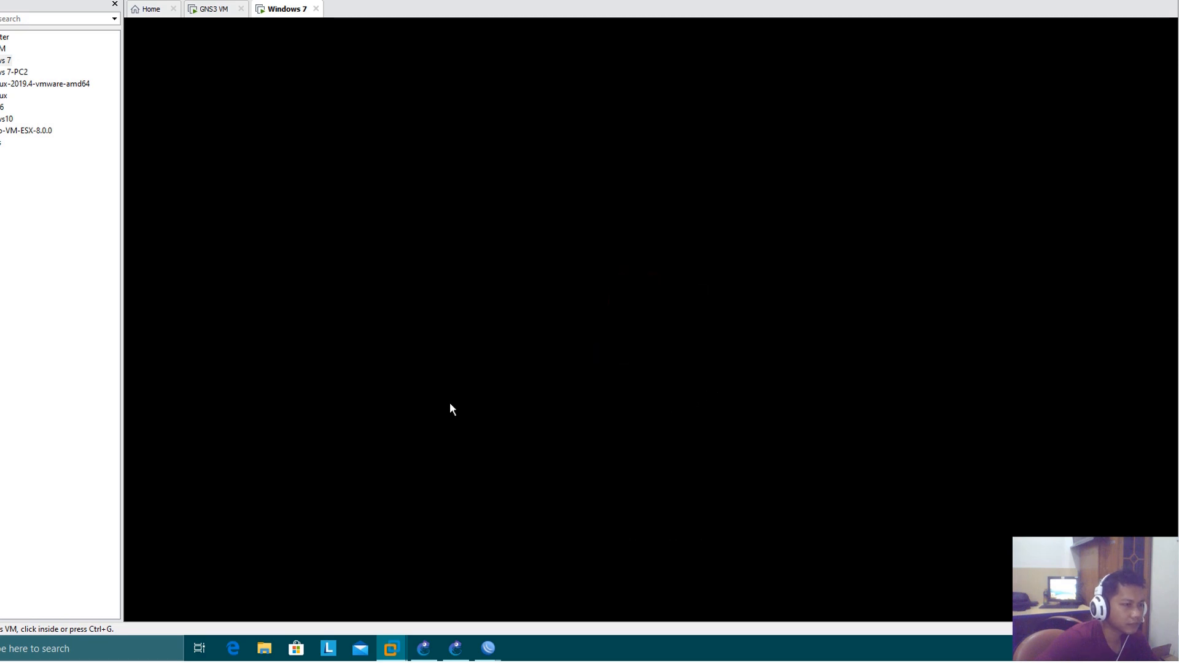
Switch to the GNS3 topology, open the SW-KOMPLEKS1 console and enable interface FastEthernet 1/5 with no shut
{"action": "left_click", "coordinate": [455, 649]}
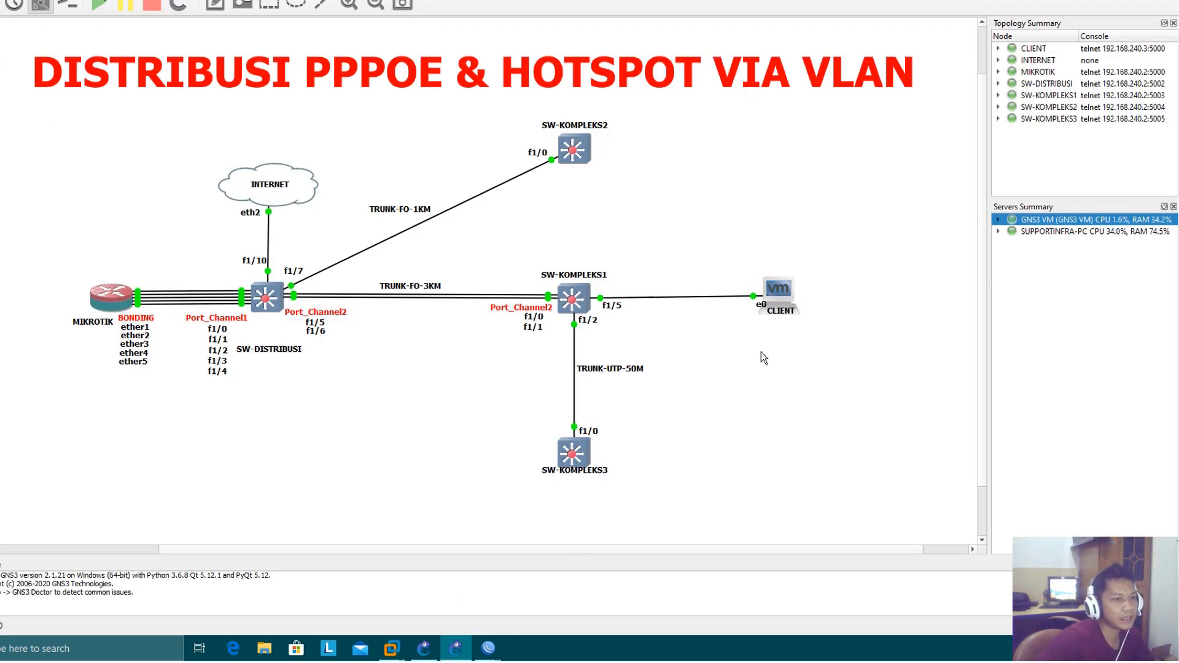
{"action": "double_click", "coordinate": [573, 300]}
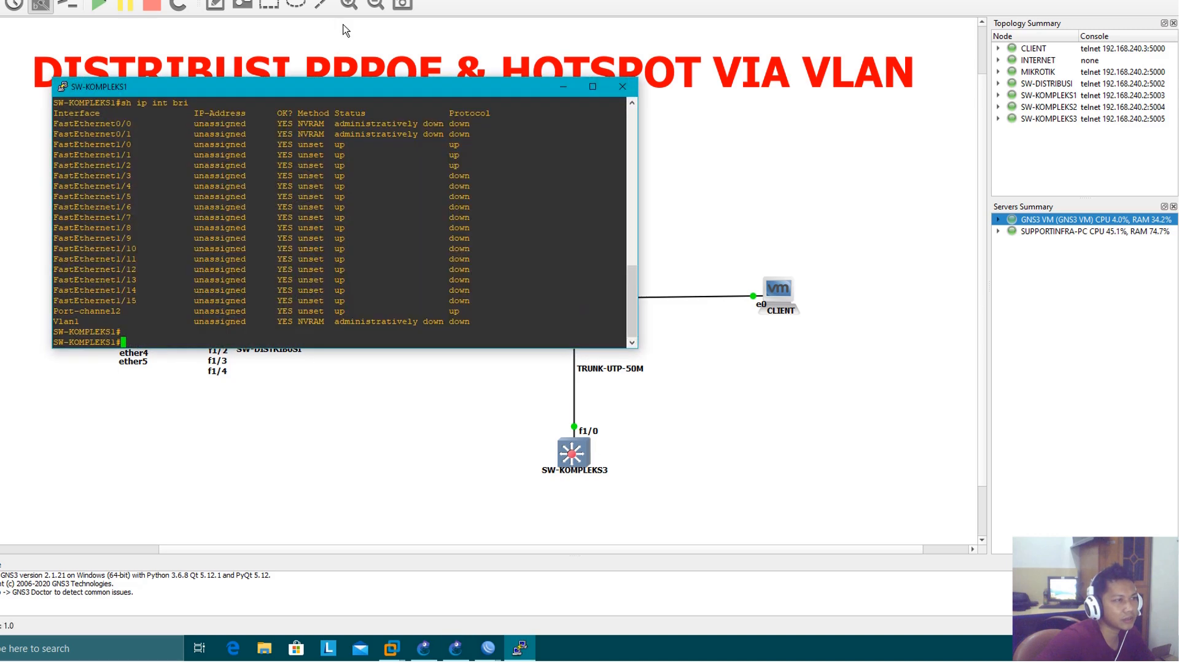
{"action": "left_click_drag", "start_coordinate": [388, 90], "coordinate": [607, 337]}
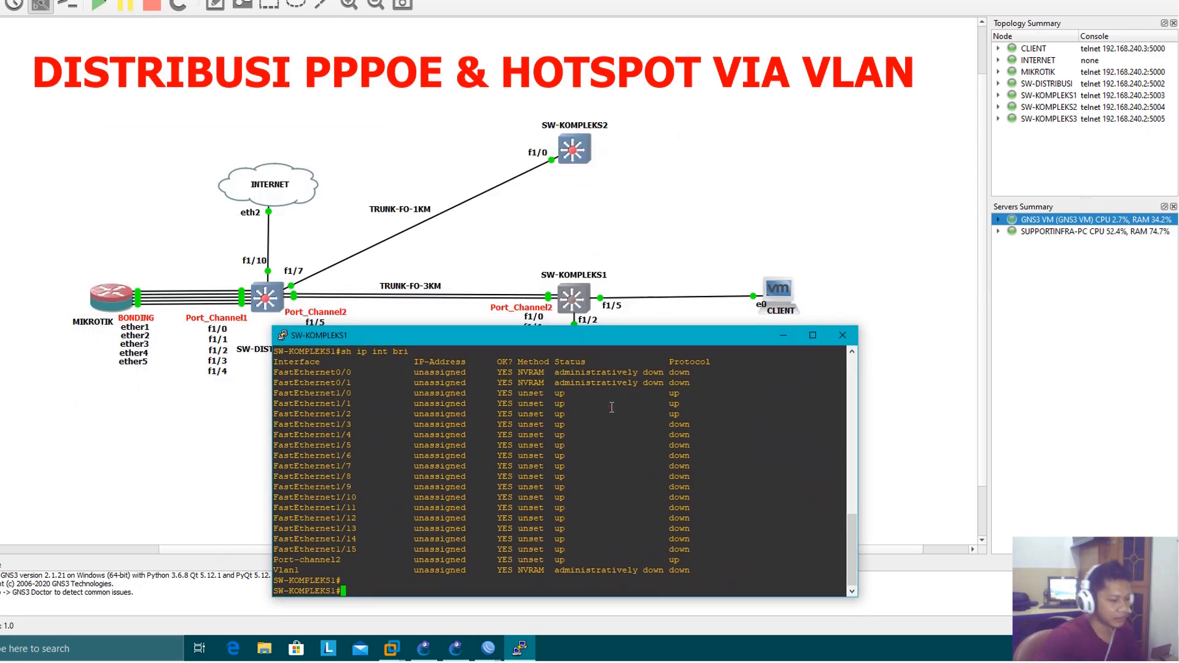
{"action": "type", "text": "conf t"}
{"action": "key", "text": "Return"}
{"action": "type", "text": "int fast 1/"}
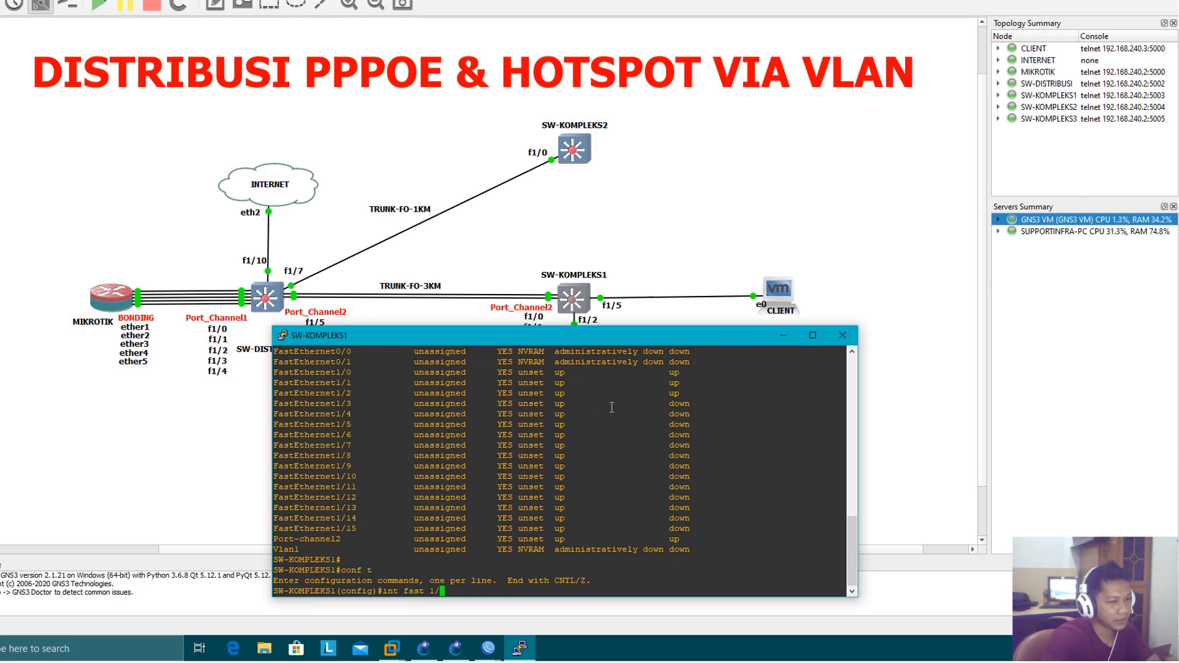
{"action": "type", "text": "5"}
{"action": "key", "text": "Return"}
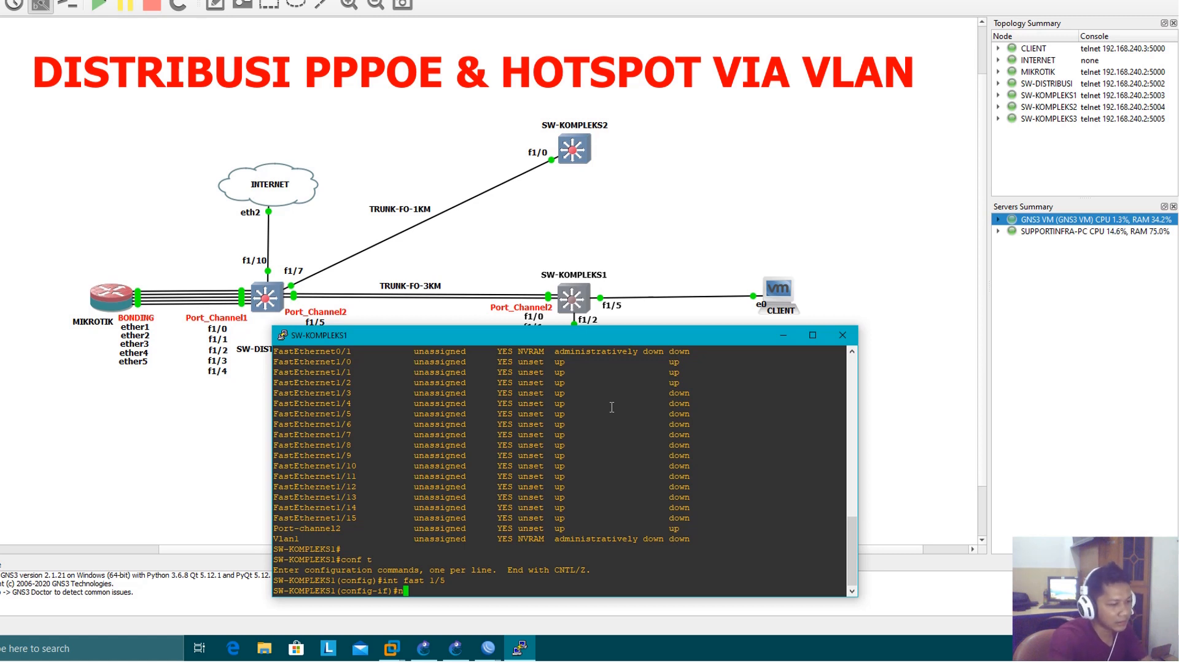
{"action": "type", "text": "no shut"}
{"action": "key", "text": "Return"}
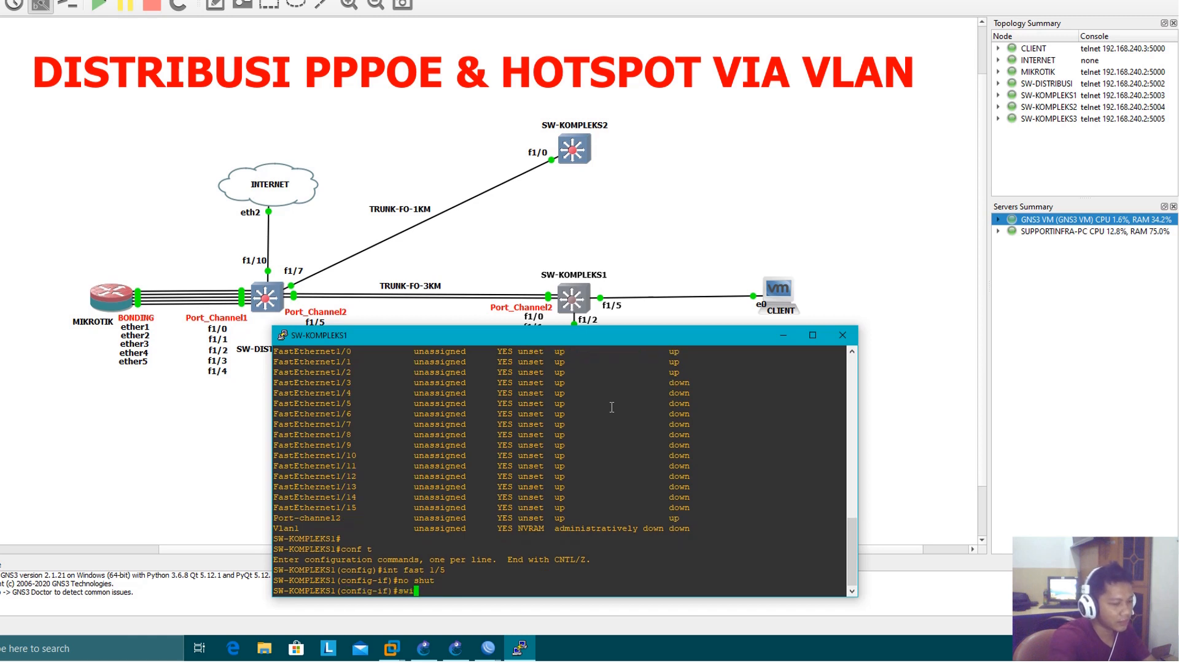
Set FastEthernet 1/5 to access mode in VLAN 2, issue no shut and exit configuration mode
{"action": "type", "text": "switc mode acc"}
{"action": "key", "text": "Return"}
{"action": "type", "text": "s"}
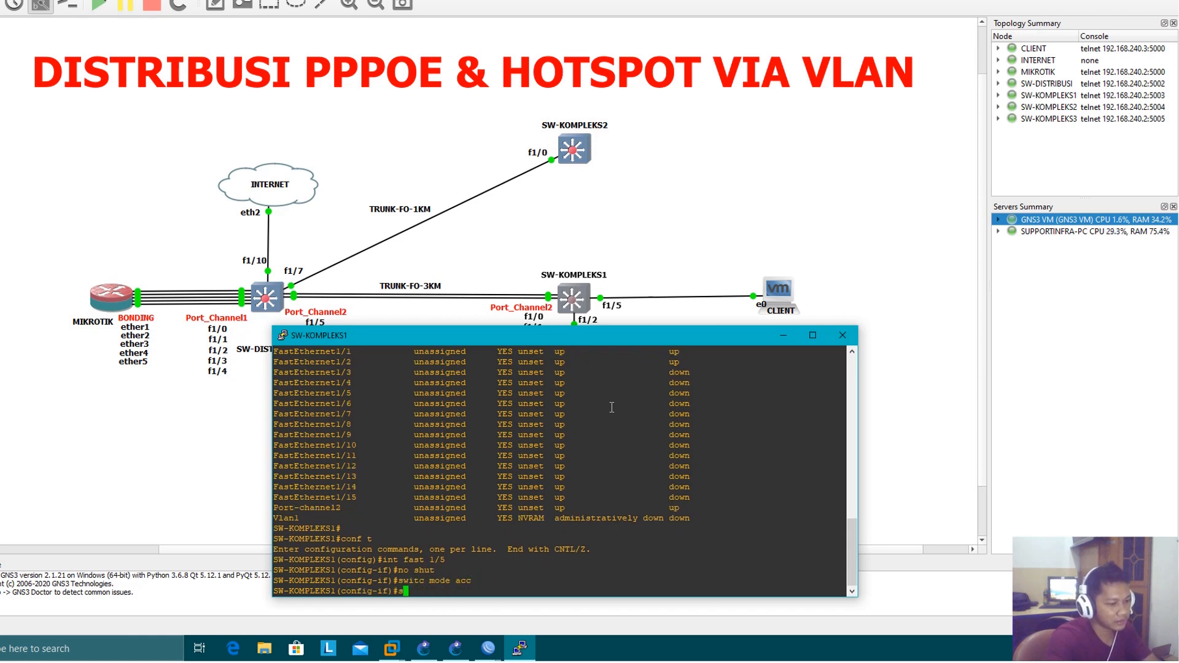
{"action": "type", "text": "witc acc vlan 2"}
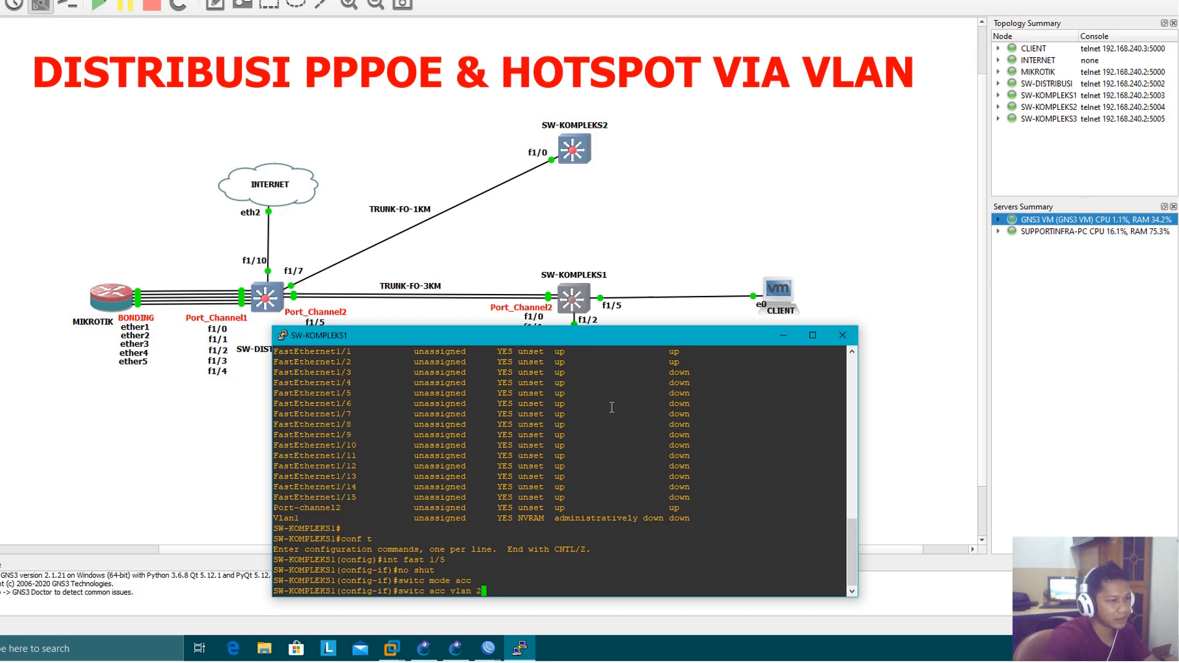
{"action": "key", "text": "Return"}
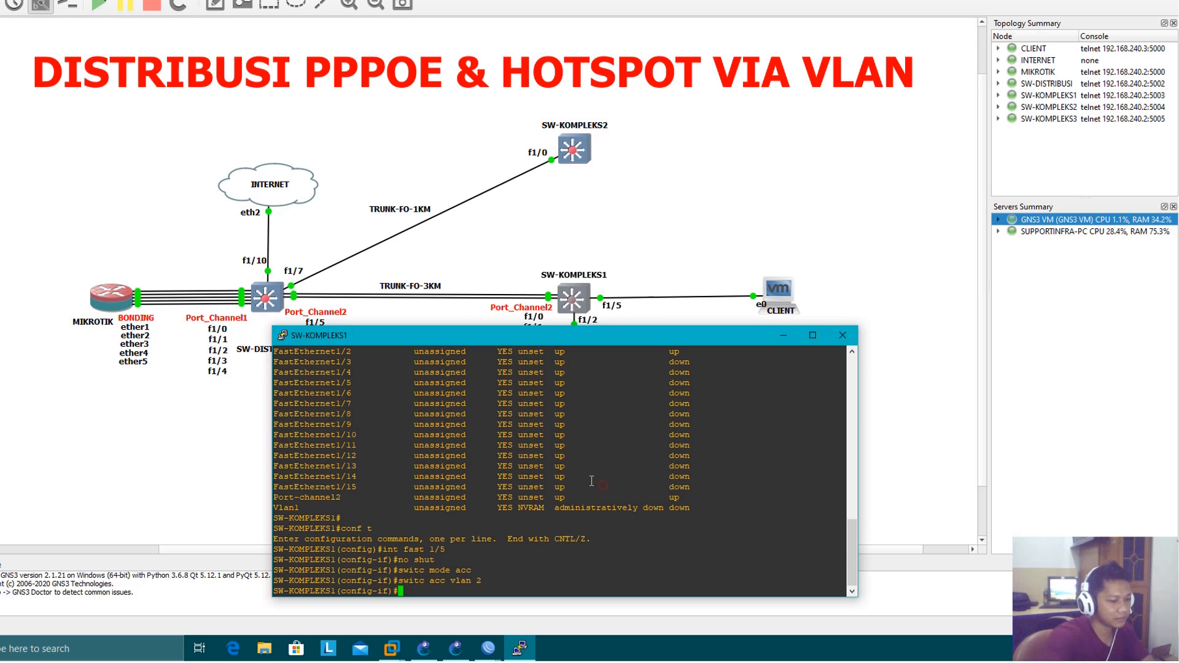
{"action": "type", "text": "no shut"}
{"action": "key", "text": "Return"}
{"action": "type", "text": "end"}
{"action": "key", "text": "Return"}
Display the IP interface brief on SW-KOMPLEKS1 and inspect the FastEthernet1/5 line
{"action": "type", "text": "sh ip int bri"}
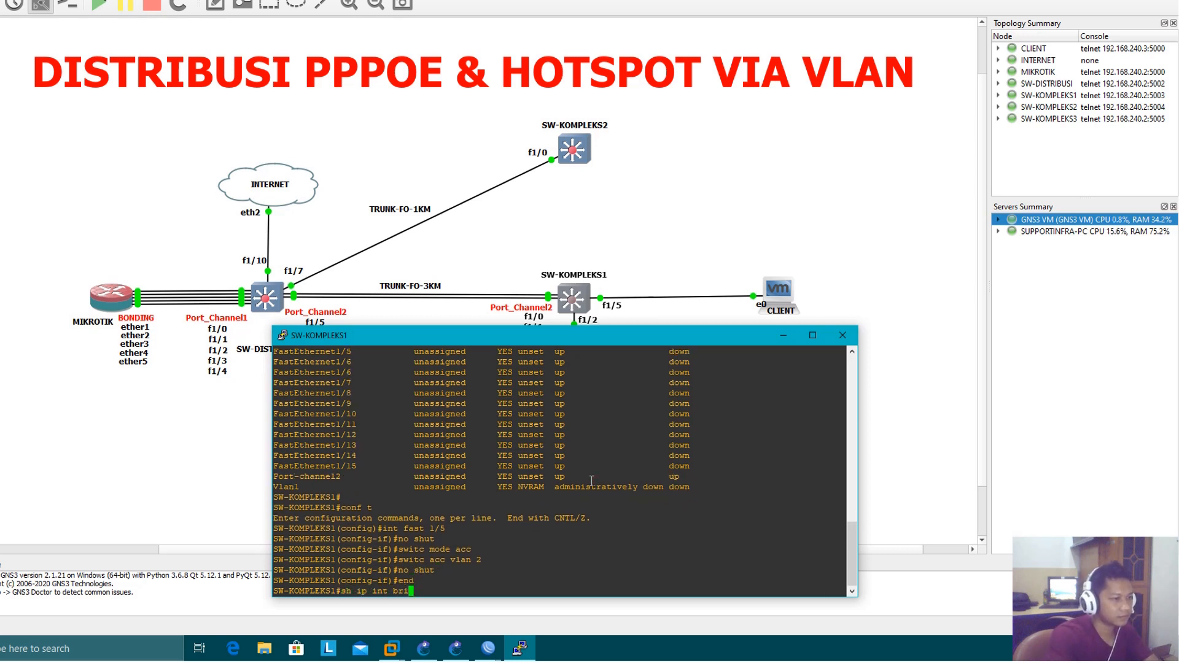
{"action": "key", "text": "Return"}
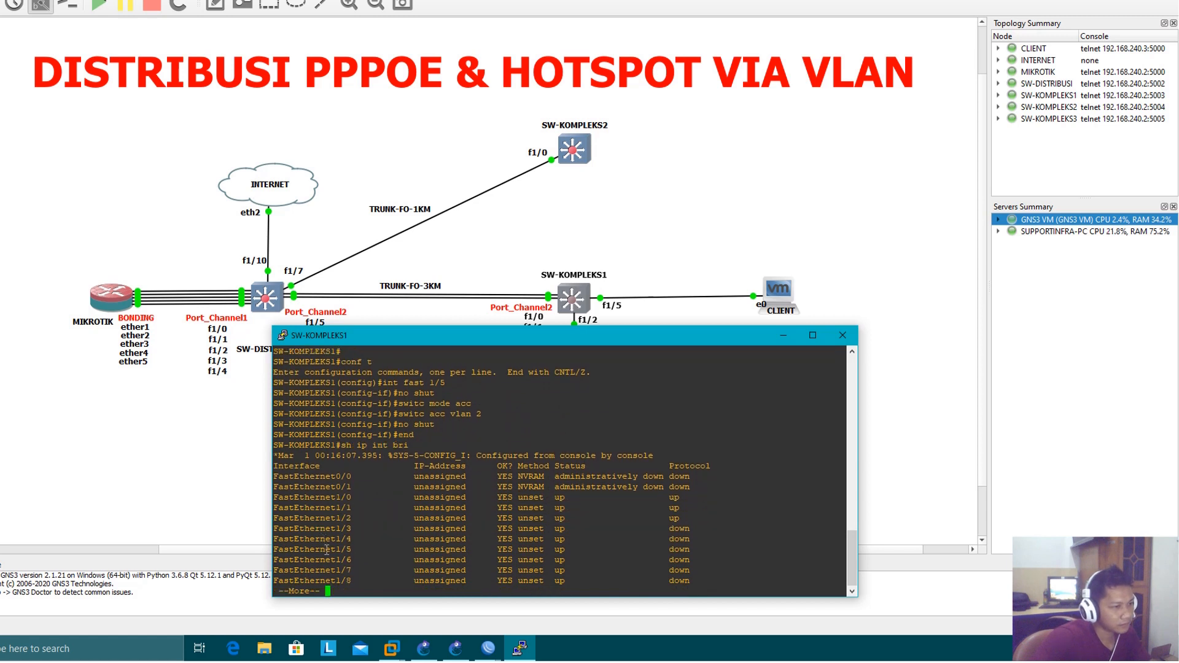
{"action": "left_click_drag", "start_coordinate": [326, 549], "coordinate": [686, 549]}
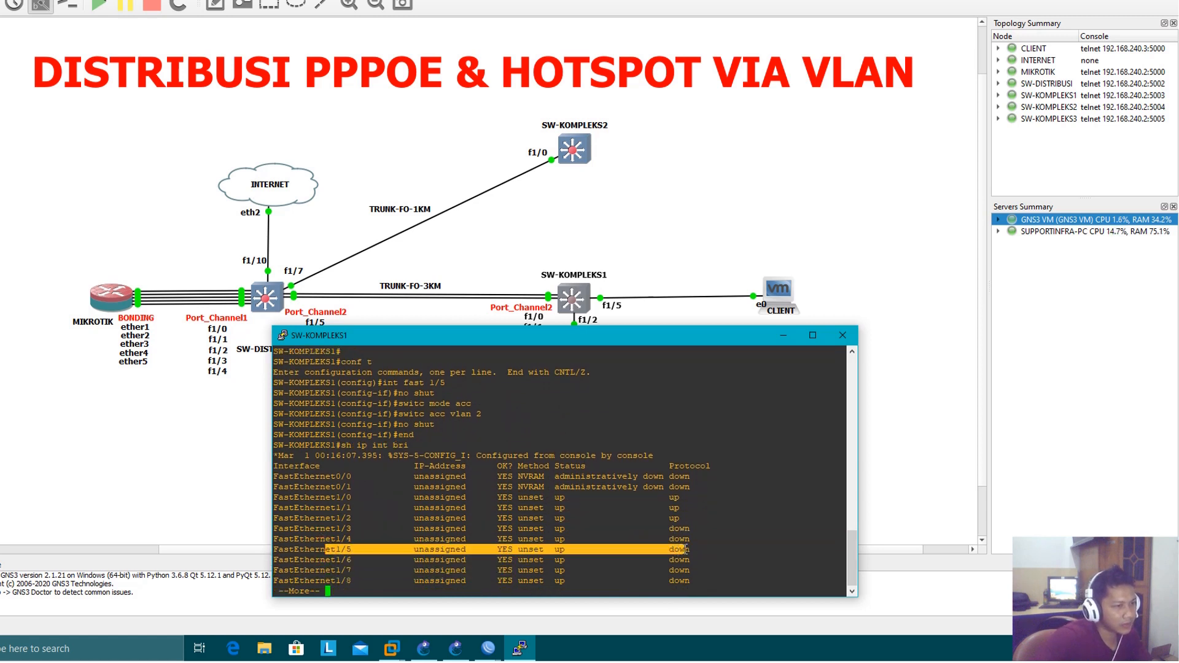
{"action": "left_click", "coordinate": [686, 549]}
{"action": "key", "text": "q"}
Switch to the Windows 7 virtual machine in VMware and dismiss the Windows Activation dialog
{"action": "left_click", "coordinate": [458, 642]}
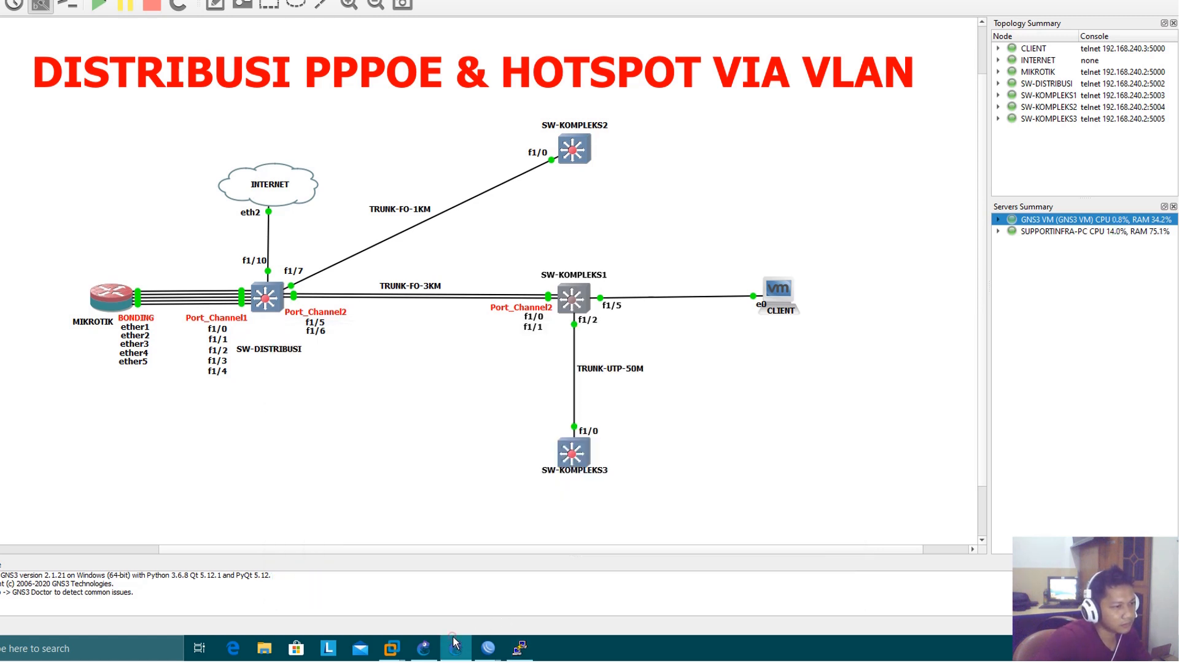
{"action": "mouse_move", "coordinate": [391, 648]}
{"action": "left_click", "coordinate": [490, 613]}
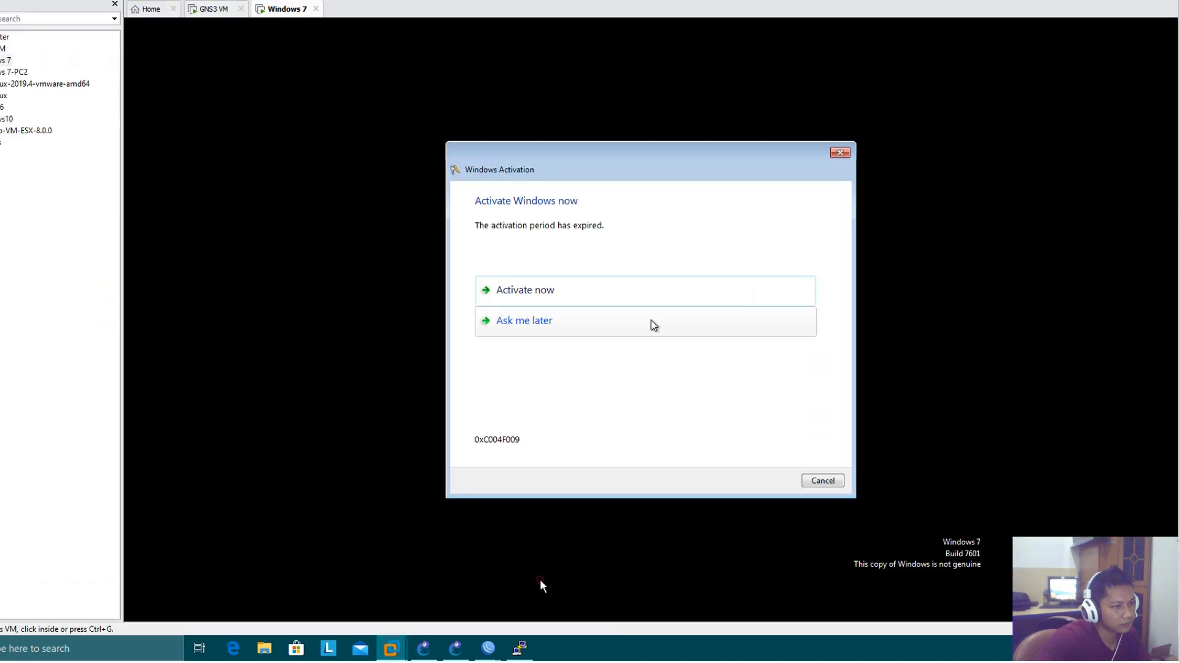
{"action": "left_click", "coordinate": [823, 481]}
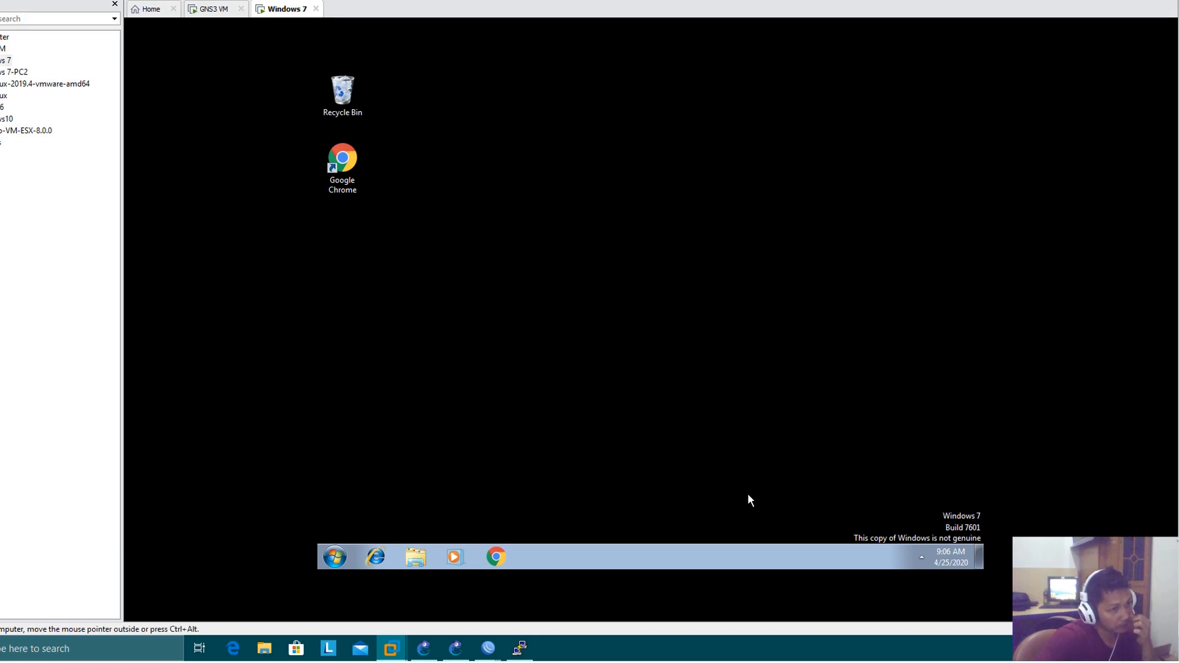
Return to the SW-KOMPLEKS1 console and list the interface brief again to recheck the protocol status of FastEthernet1/5
{"action": "mouse_move", "coordinate": [524, 650]}
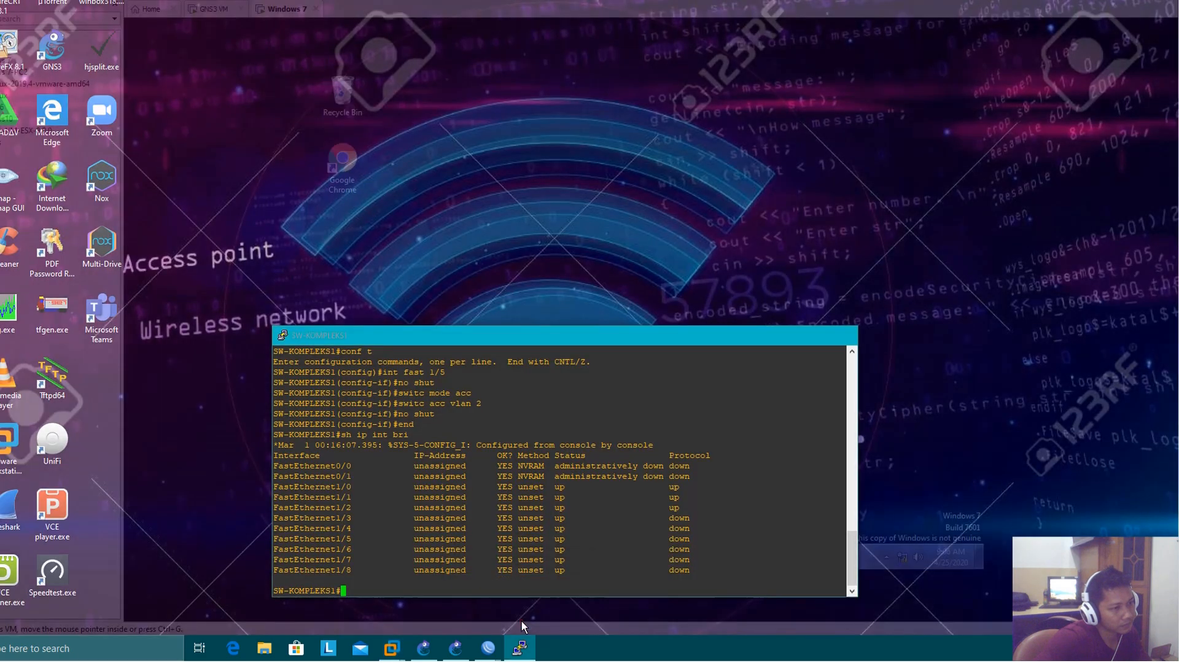
{"action": "left_click", "coordinate": [521, 622]}
{"action": "key", "text": "Return"}
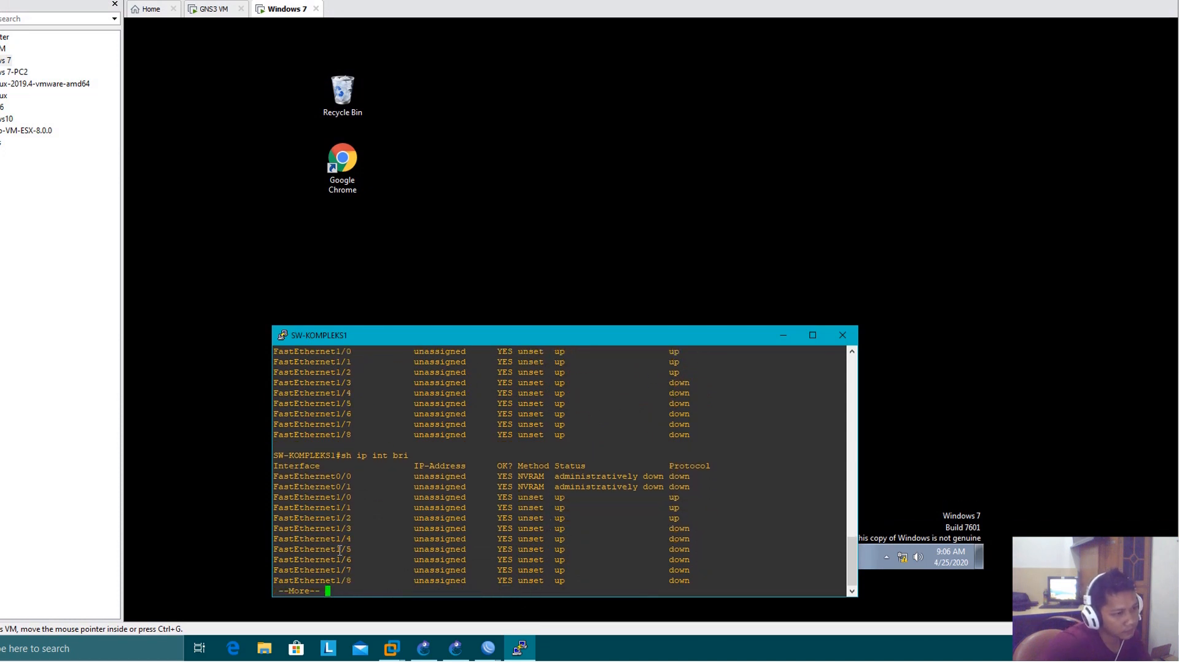
{"action": "left_click_drag", "start_coordinate": [339, 550], "coordinate": [659, 549]}
{"action": "left_click", "coordinate": [678, 550]}
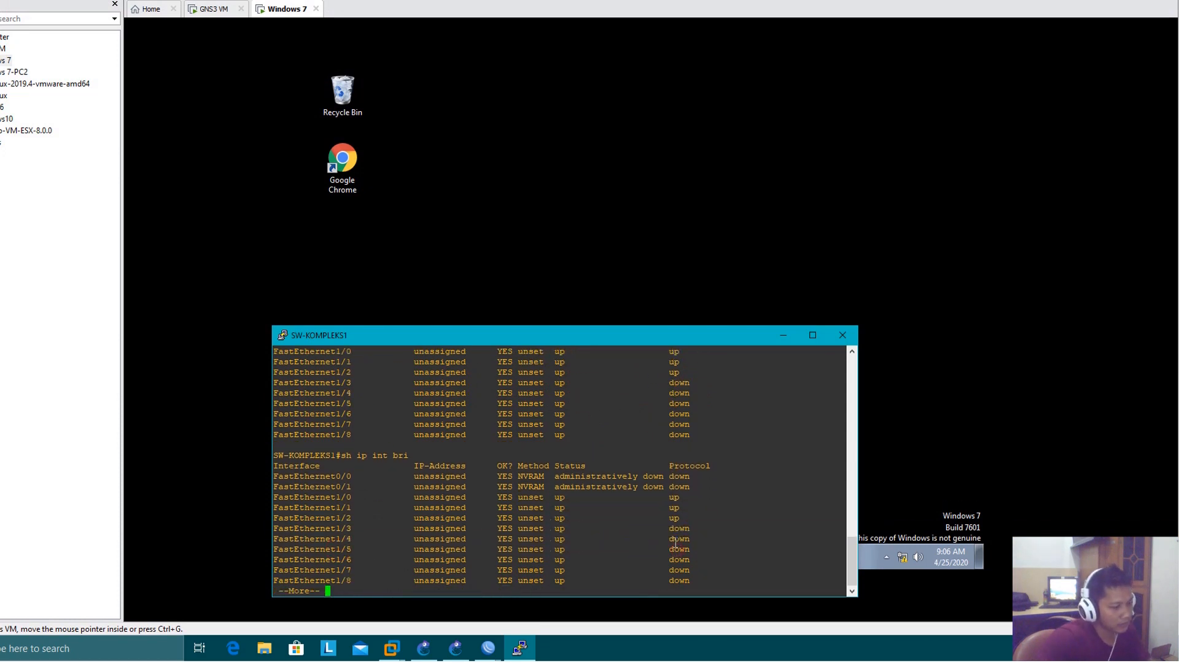
{"action": "key", "text": "space"}
Restart FastEthernet 1/5 with shut and no shut, and exit configuration mode
{"action": "type", "text": "conf t"}
{"action": "key", "text": "Return"}
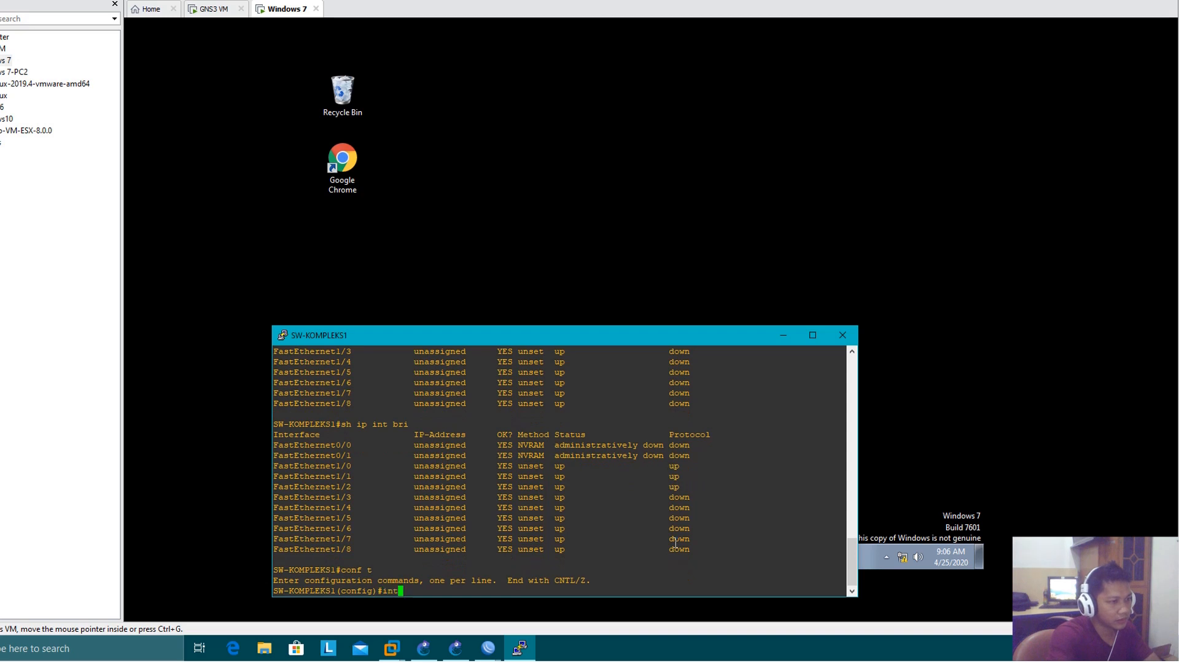
{"action": "type", "text": "int fast 1/5"}
{"action": "key", "text": "Return"}
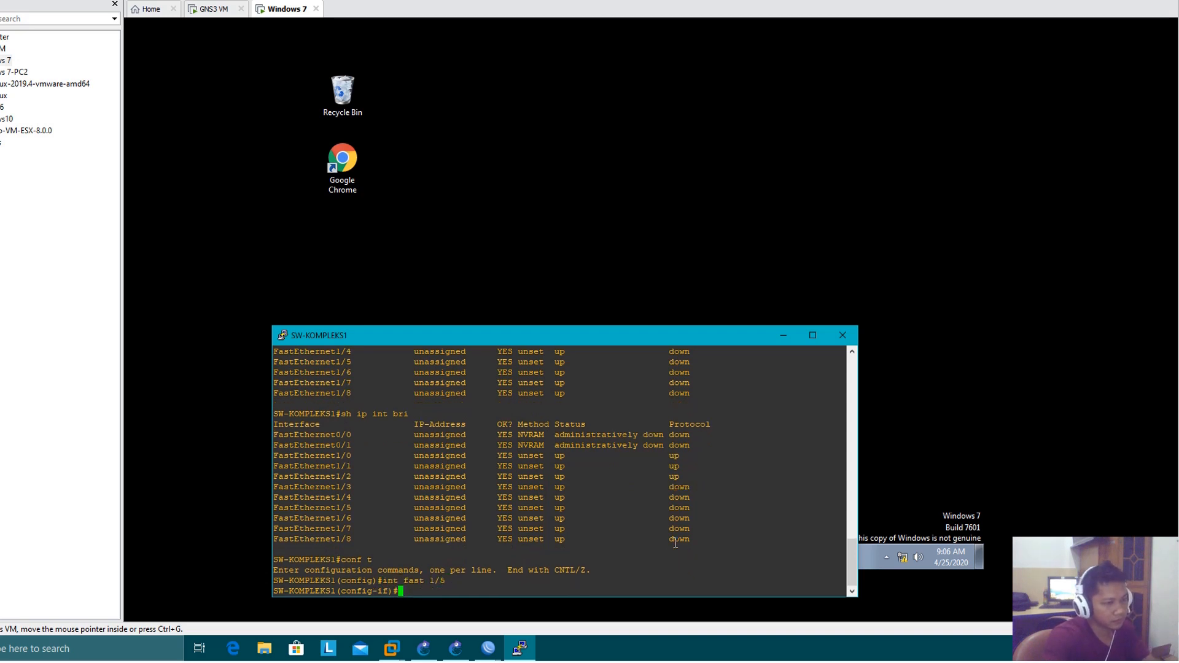
{"action": "type", "text": "shut"}
{"action": "key", "text": "Return"}
{"action": "type", "text": "n"}
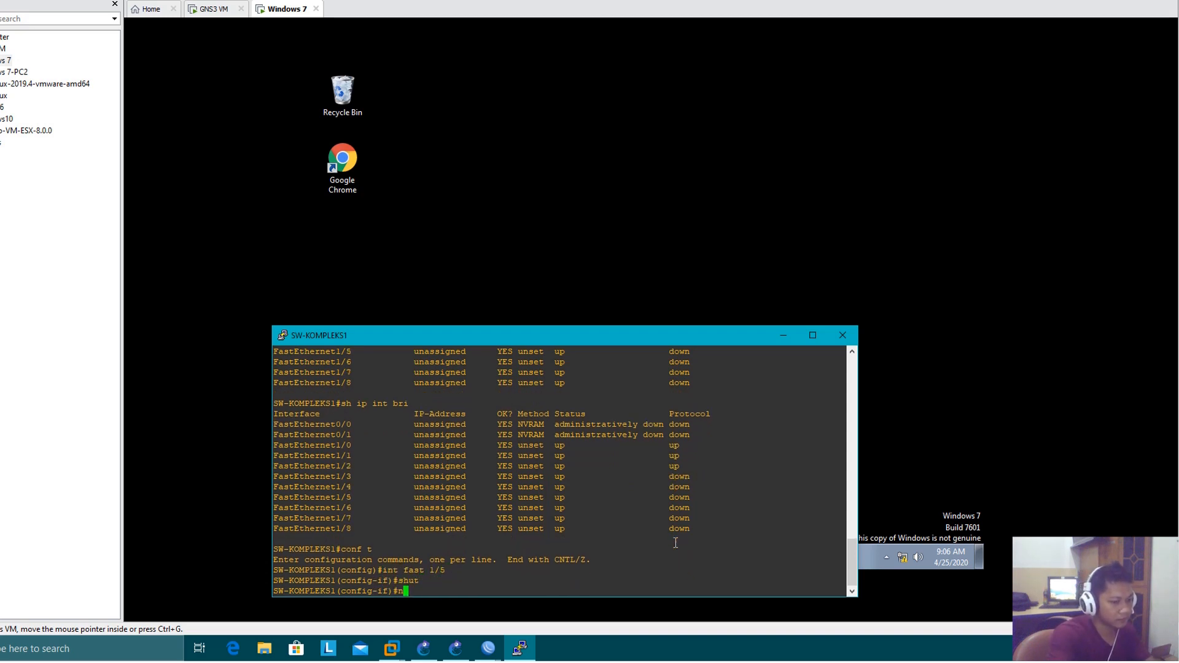
{"action": "type", "text": "o shut"}
{"action": "key", "text": "Return"}
{"action": "type", "text": "end"}
{"action": "key", "text": "Return"}
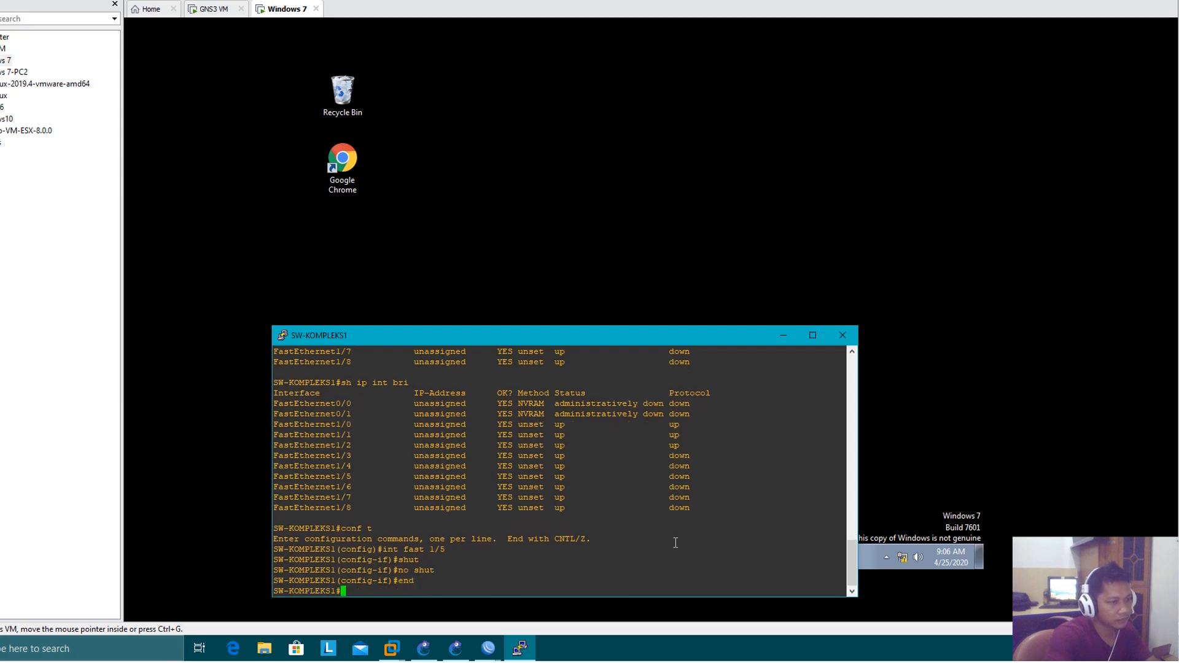
Check the FastEthernet1/5 status in the IP interface brief after the restart and close the SW-KOMPLEKS1 console
{"action": "type", "text": "sh ip int bri"}
{"action": "key", "text": "Return"}
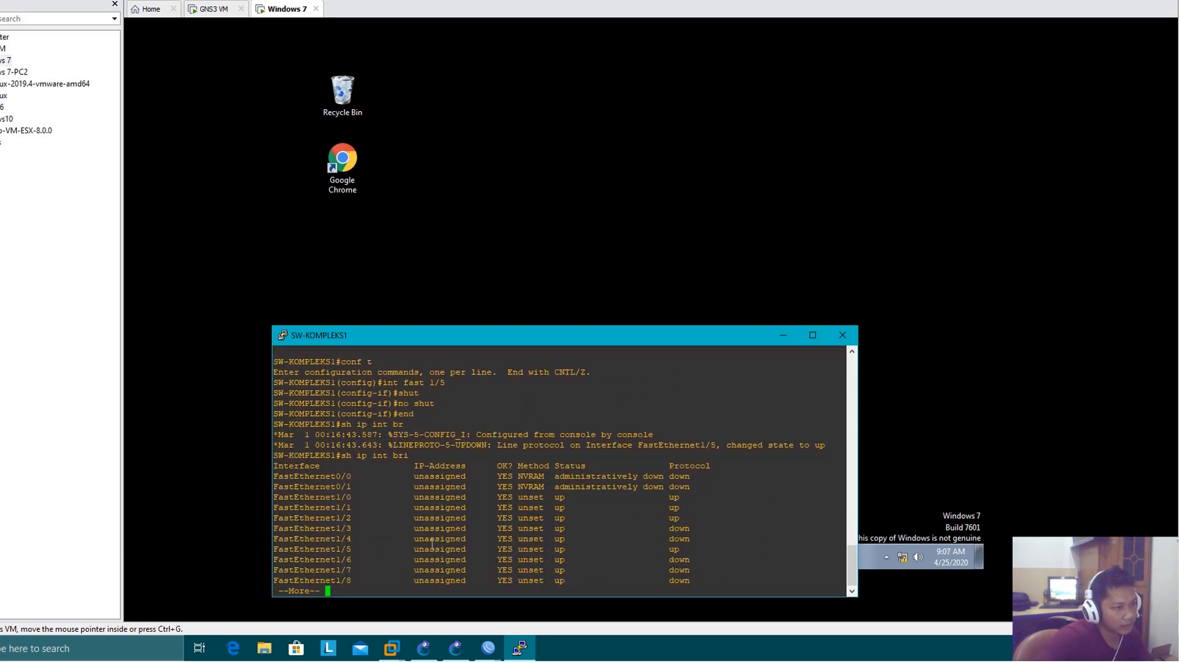
{"action": "key", "text": "q"}
{"action": "left_click_drag", "start_coordinate": [332, 540], "coordinate": [681, 536]}
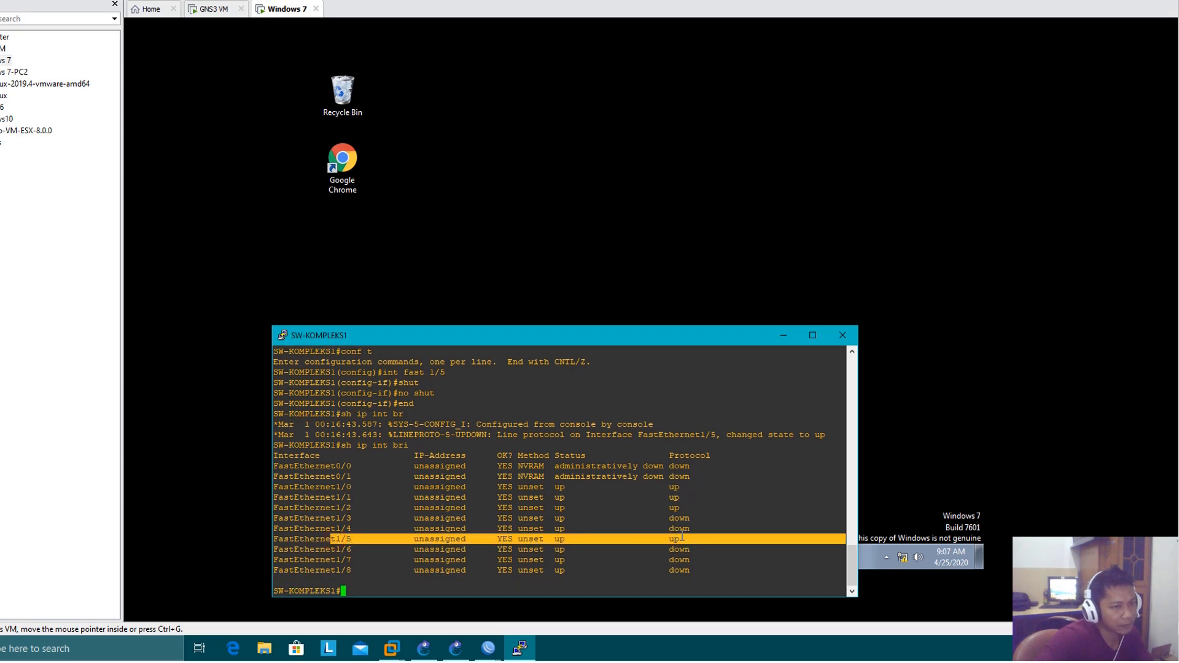
{"action": "left_click", "coordinate": [842, 335]}
Open the adapter settings from Network and Sharing Center in the Windows 7 client and disable Local Area Connection
{"action": "left_click", "coordinate": [904, 557]}
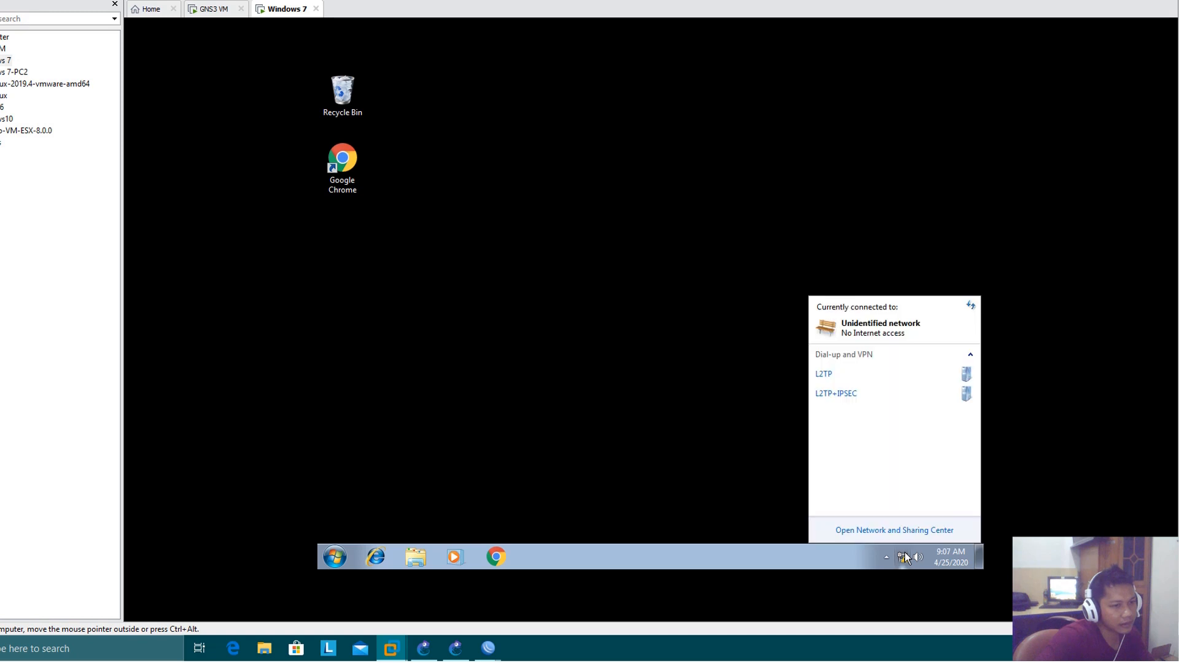
{"action": "left_click", "coordinate": [903, 529]}
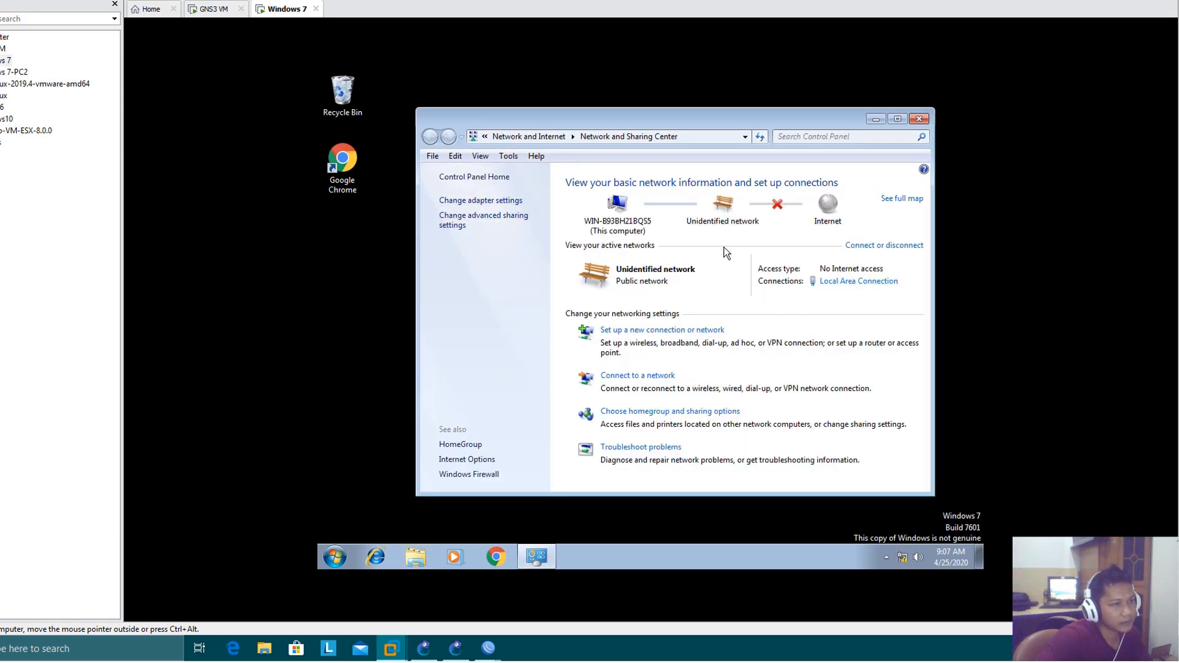
{"action": "left_click", "coordinate": [491, 202]}
{"action": "right_click", "coordinate": [521, 246]}
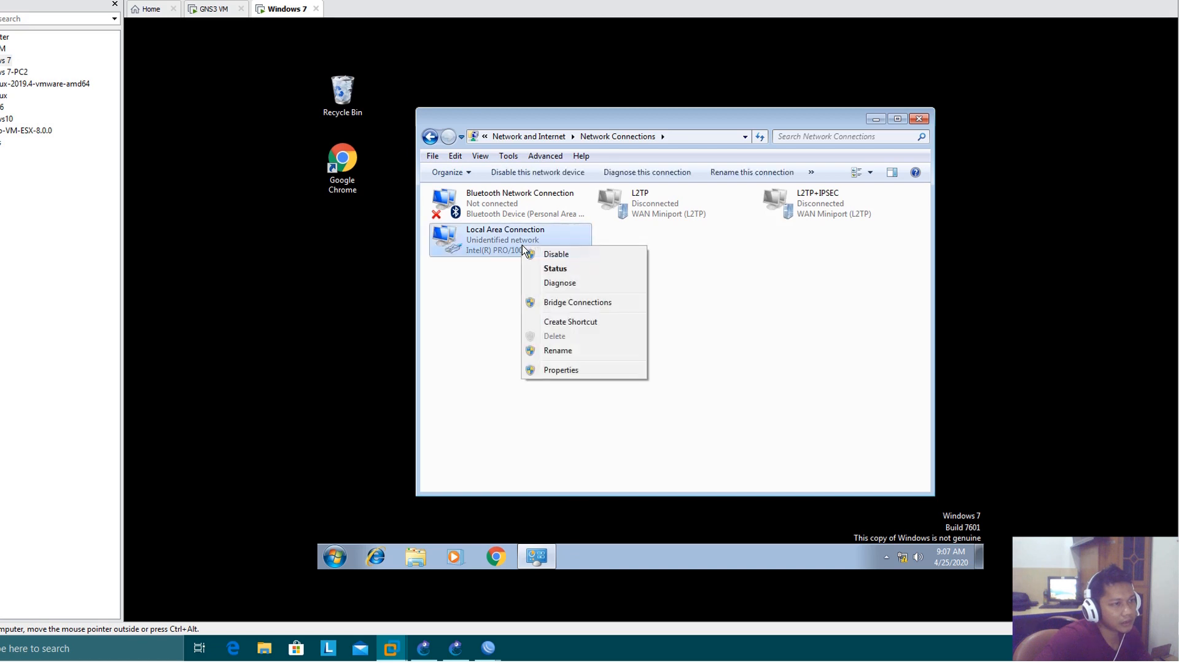
{"action": "left_click", "coordinate": [559, 254]}
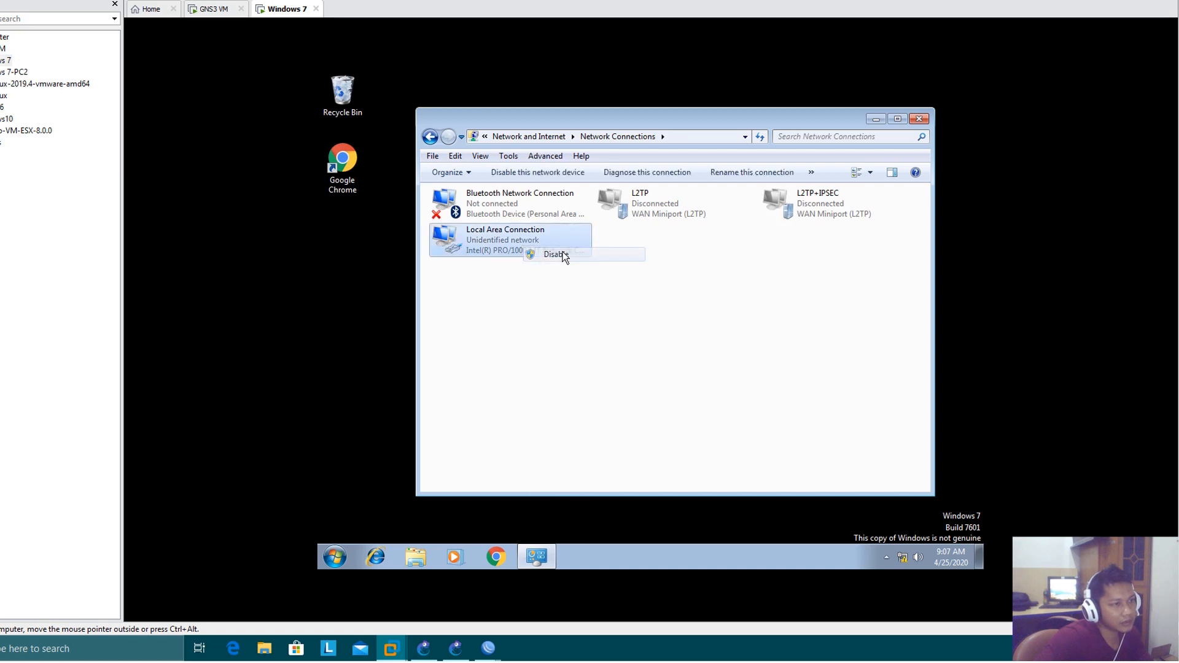
{"action": "right_click", "coordinate": [508, 244]}
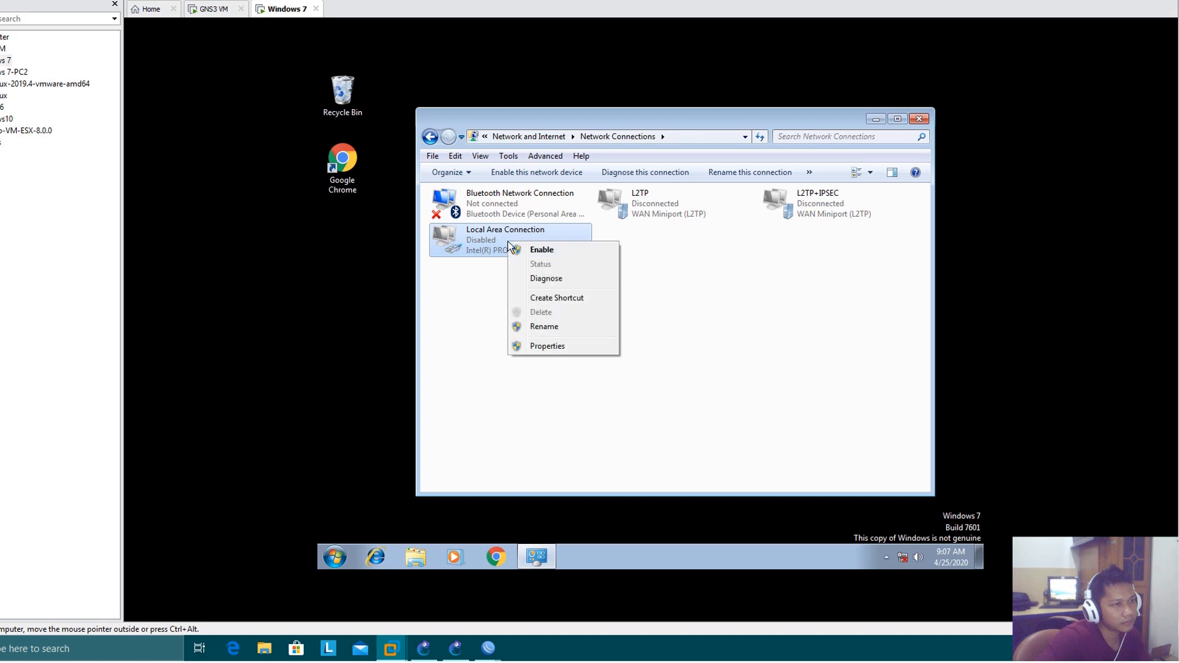
{"action": "left_click", "coordinate": [689, 337]}
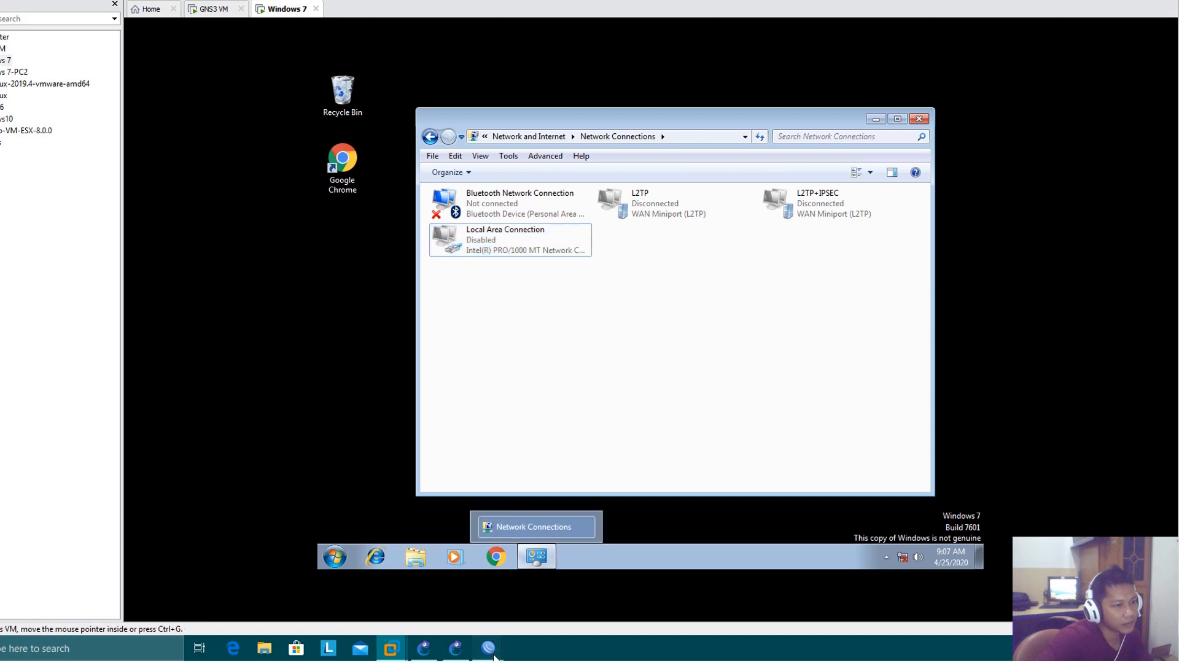
Switch to WinBox, open the DHCP Server and review the dhcp1 server's interface, the networks and the leases
{"action": "mouse_move", "coordinate": [491, 651]}
{"action": "left_click", "coordinate": [512, 611]}
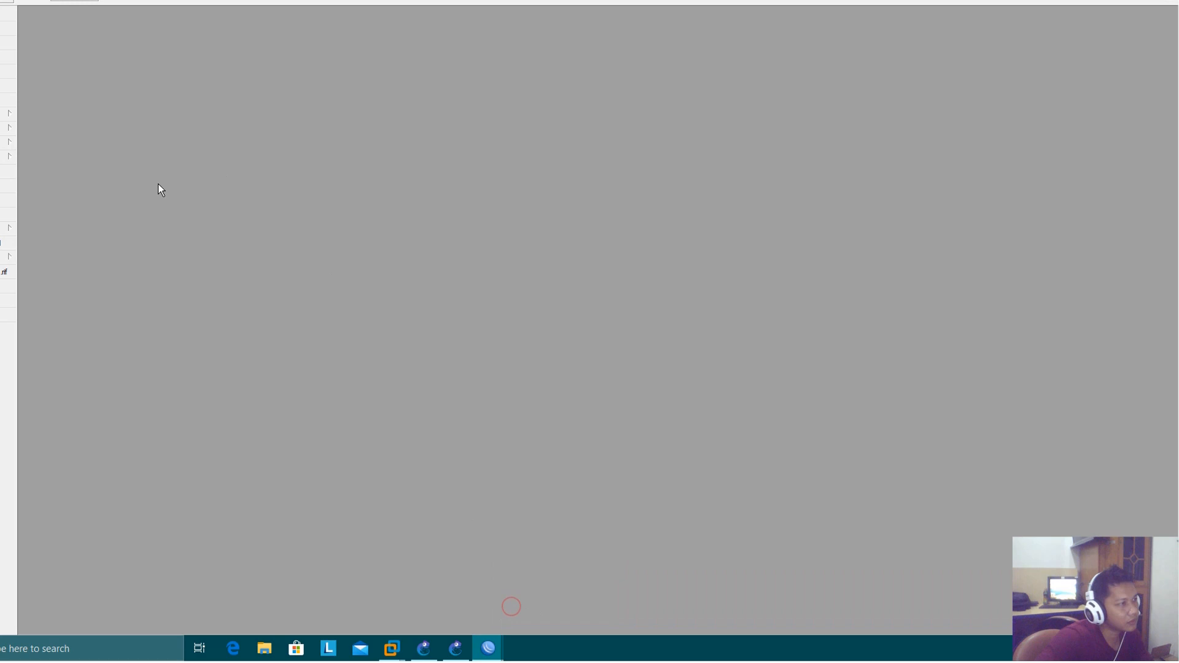
{"action": "left_click", "coordinate": [11, 112]}
{"action": "left_click", "coordinate": [60, 188]}
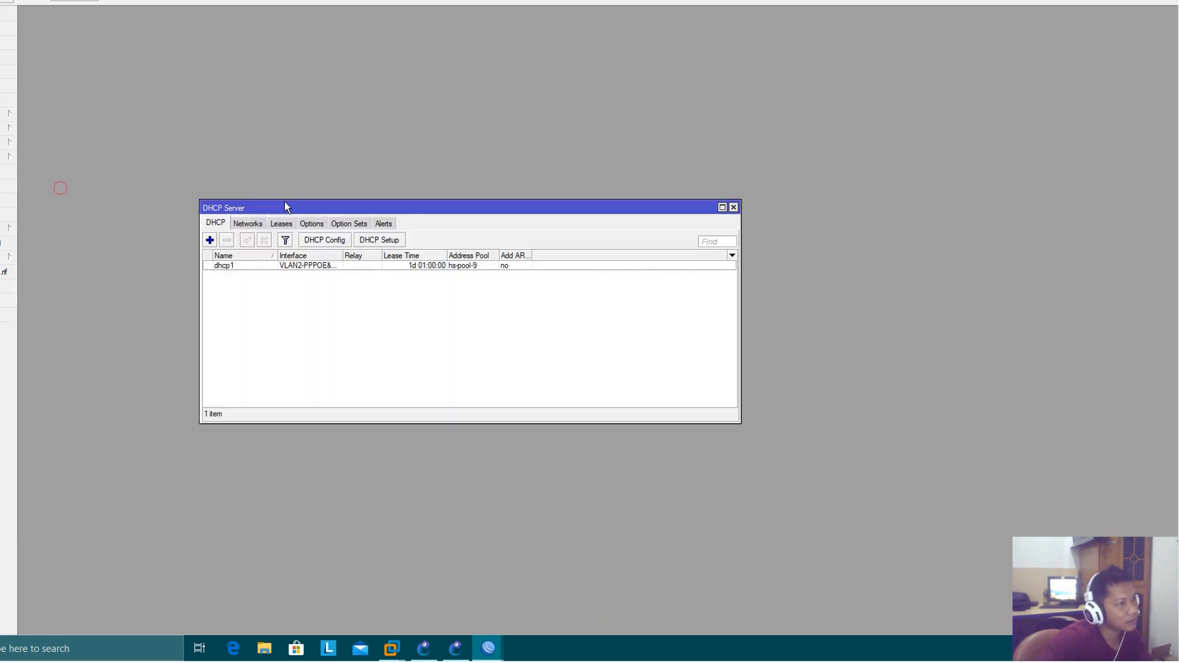
{"action": "left_click", "coordinate": [315, 265]}
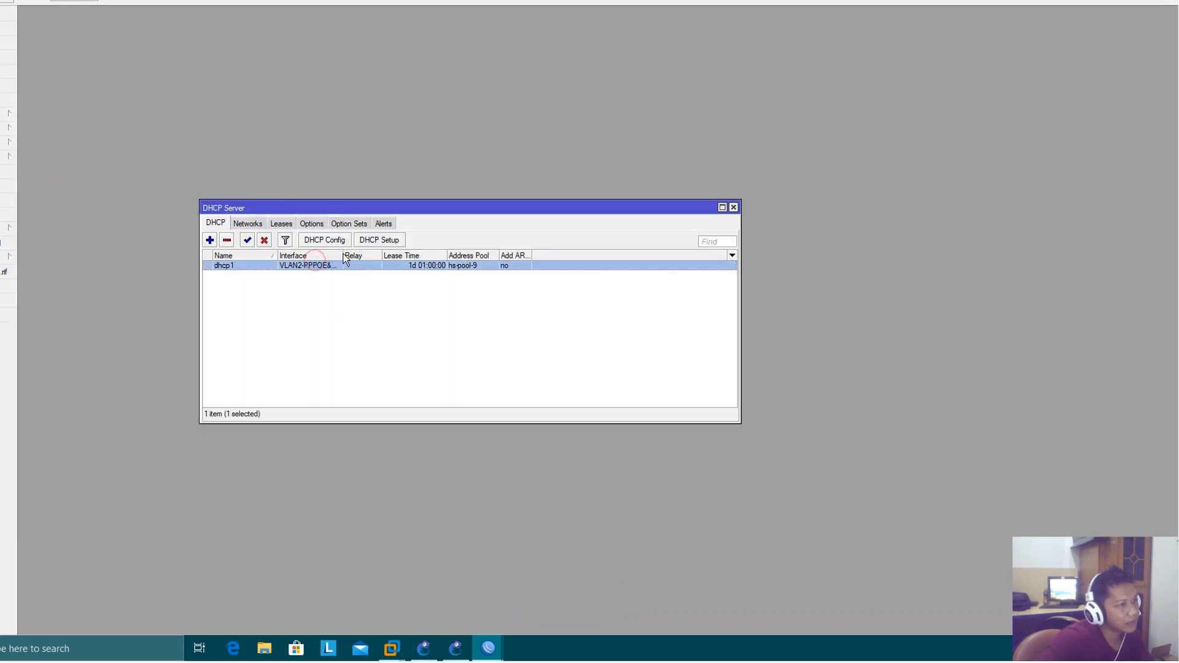
{"action": "left_click_drag", "start_coordinate": [344, 259], "coordinate": [398, 259]}
{"action": "left_click", "coordinate": [245, 223]}
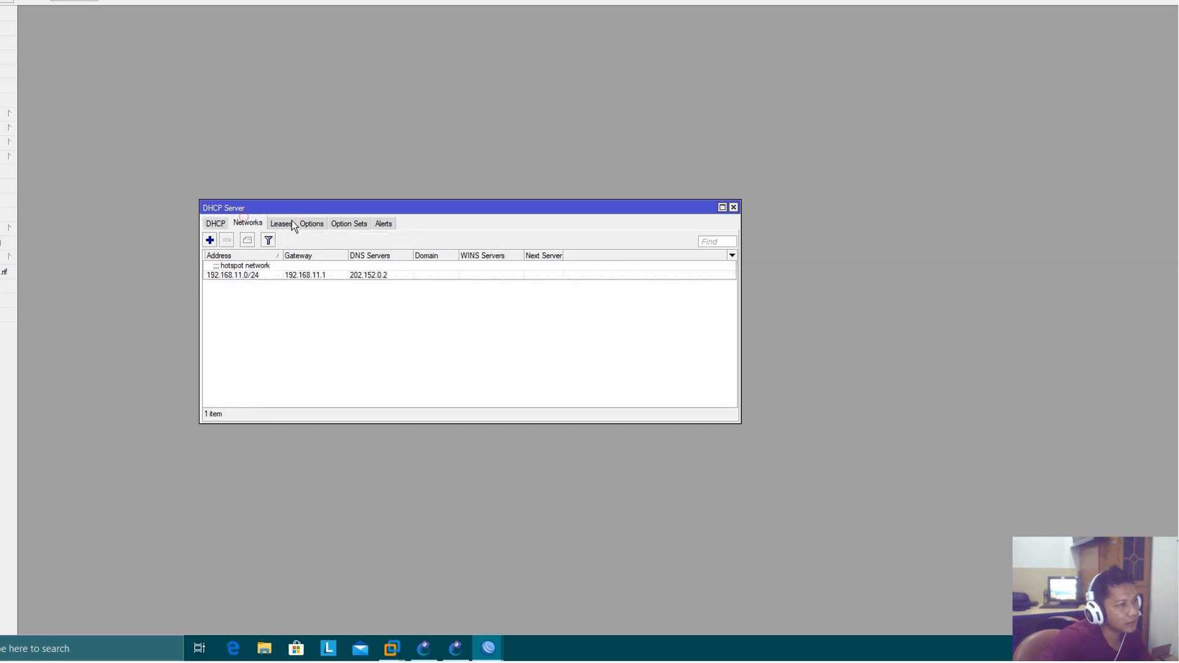
{"action": "left_click", "coordinate": [283, 224]}
{"action": "left_click", "coordinate": [252, 224]}
{"action": "left_click", "coordinate": [323, 341]}
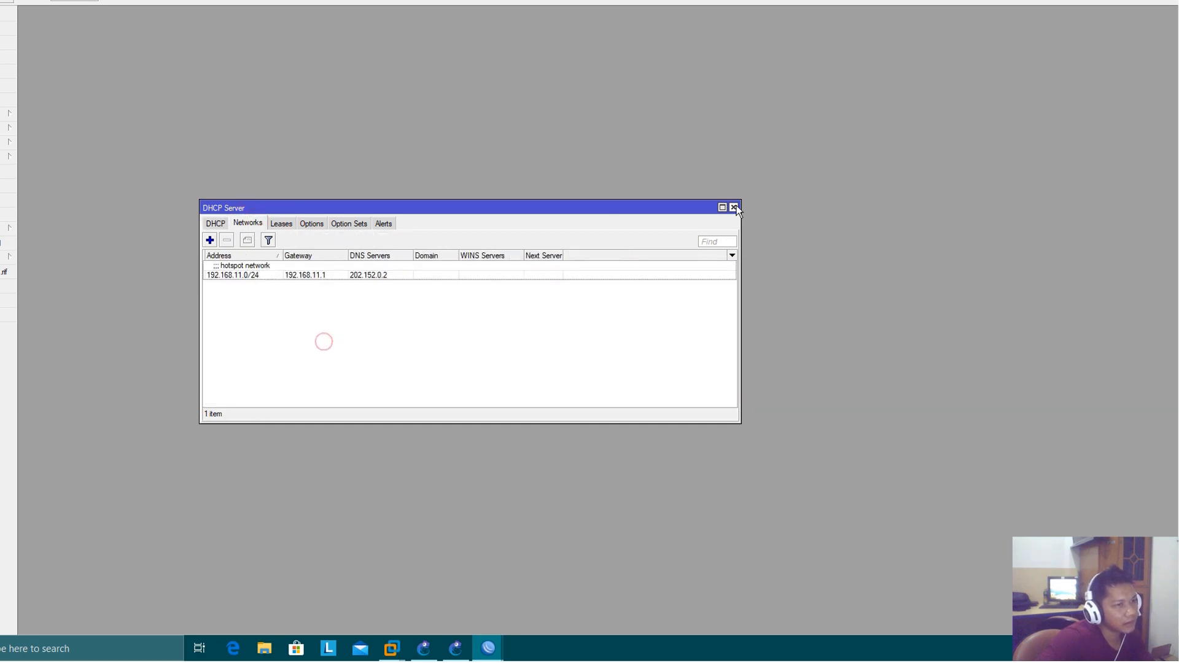
Close the DHCP Server window, switch to the Windows 7 client, enable Local Area Connection and dismiss the network location prompt
{"action": "left_click", "coordinate": [734, 208]}
{"action": "mouse_move", "coordinate": [392, 648]}
{"action": "left_click", "coordinate": [535, 557]}
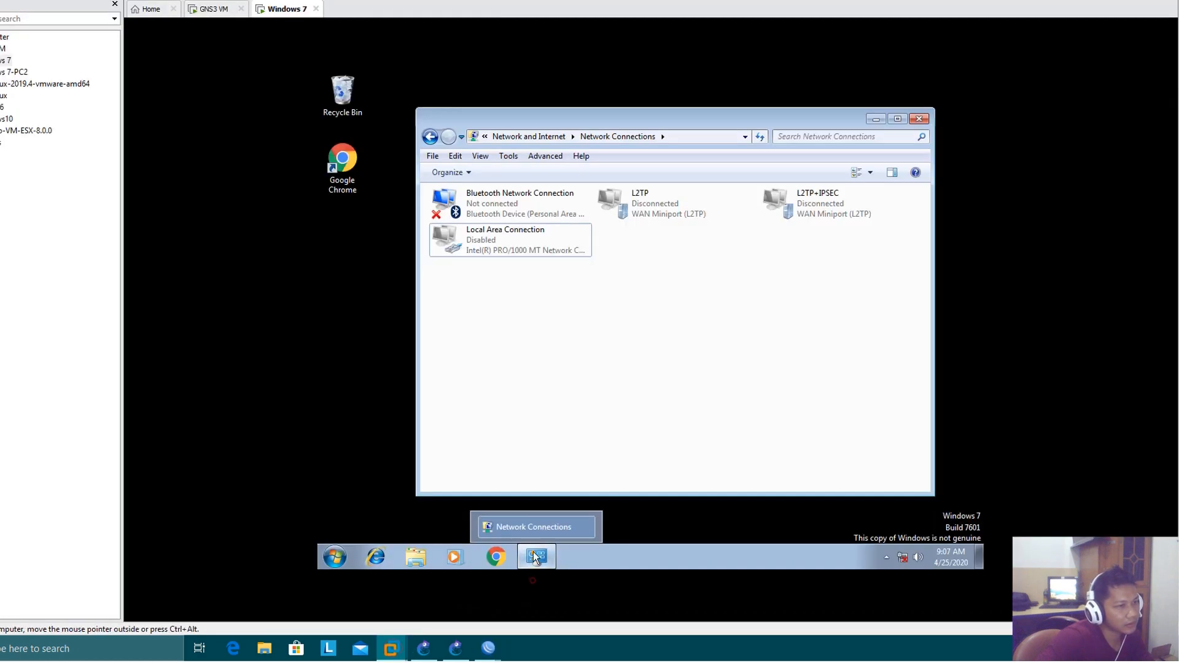
{"action": "right_click", "coordinate": [504, 237]}
{"action": "left_click", "coordinate": [556, 245]}
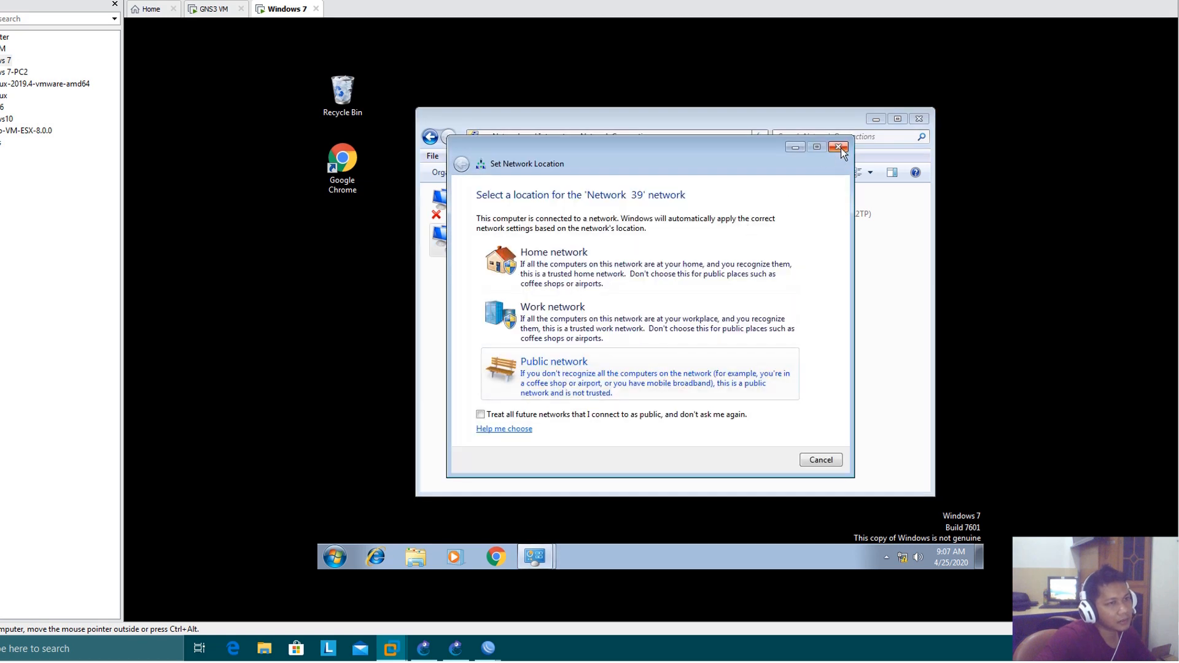
{"action": "left_click", "coordinate": [839, 147]}
Check the IPv4 address, default gateway and DHCP server in the Local Area Connection details, and close the status windows
{"action": "double_click", "coordinate": [492, 249]}
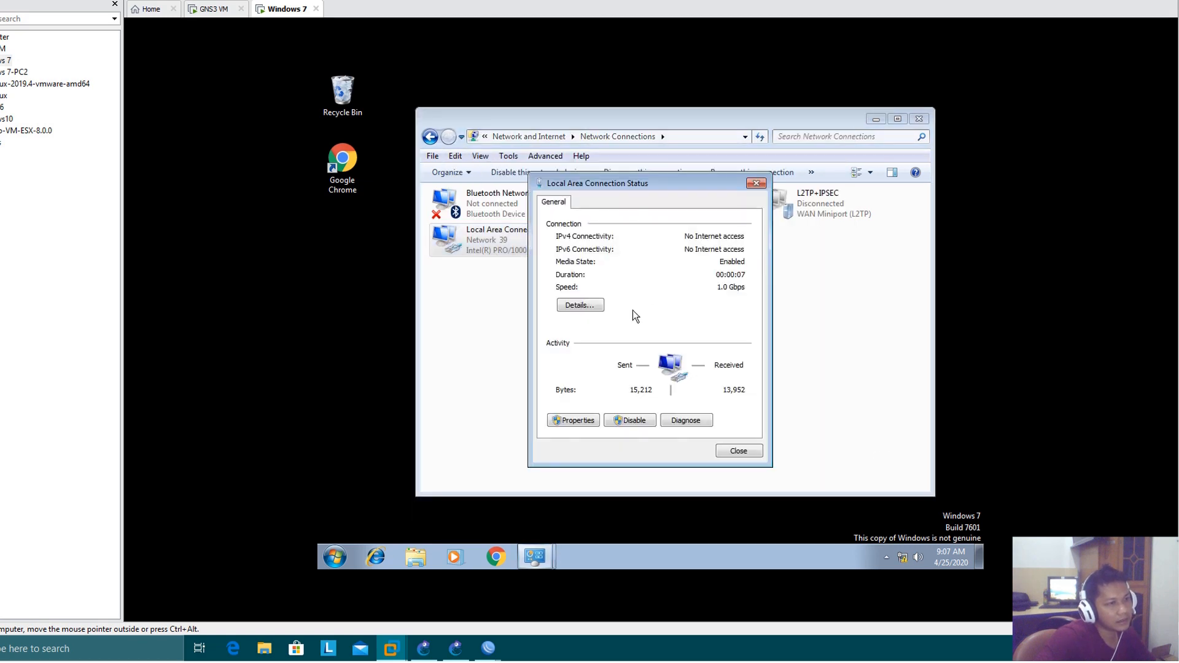
{"action": "left_click", "coordinate": [576, 307]}
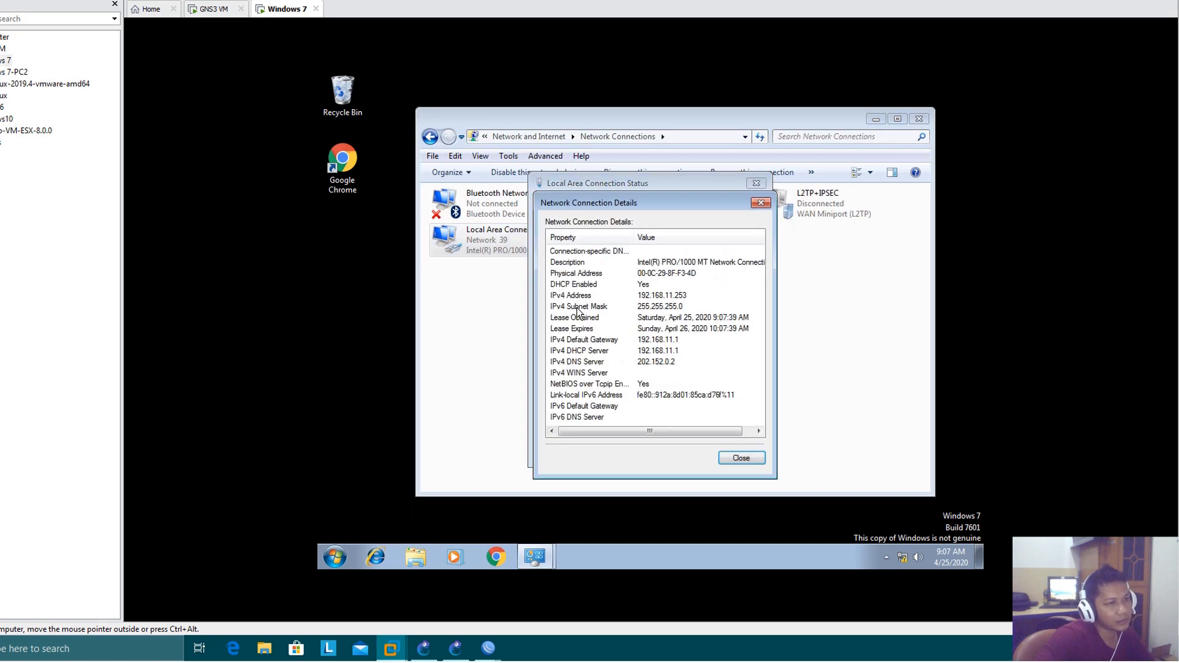
{"action": "left_click", "coordinate": [675, 351]}
{"action": "left_click", "coordinate": [670, 297]}
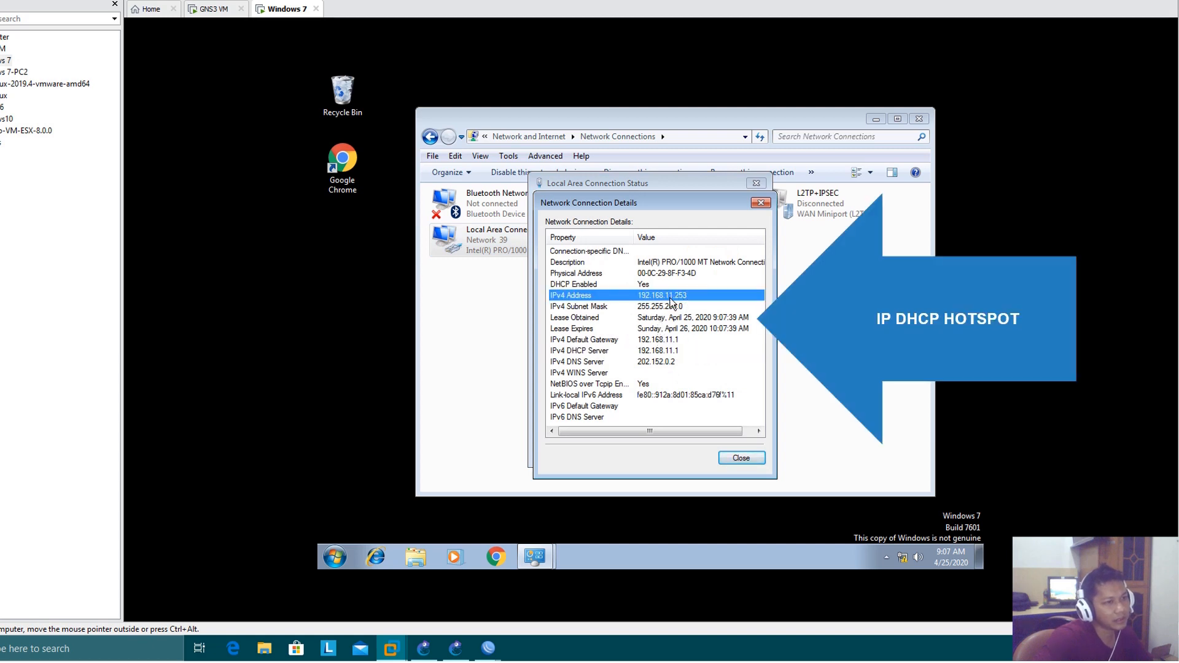
{"action": "left_click", "coordinate": [686, 339]}
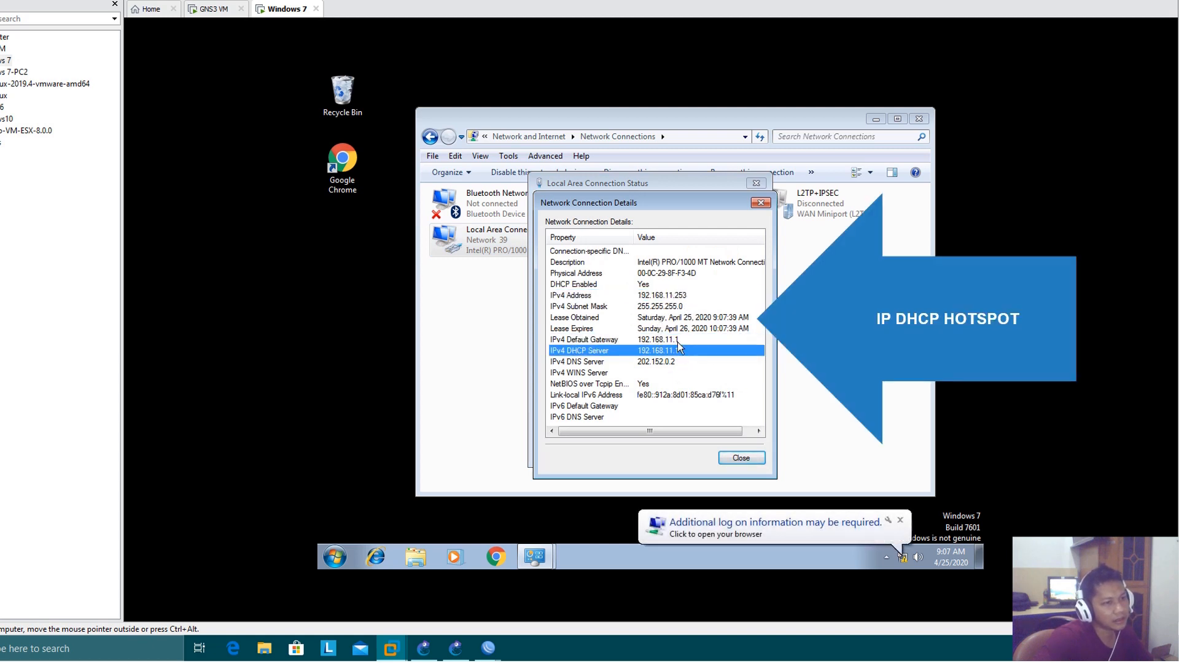
{"action": "left_click", "coordinate": [760, 203]}
{"action": "left_click", "coordinate": [757, 183]}
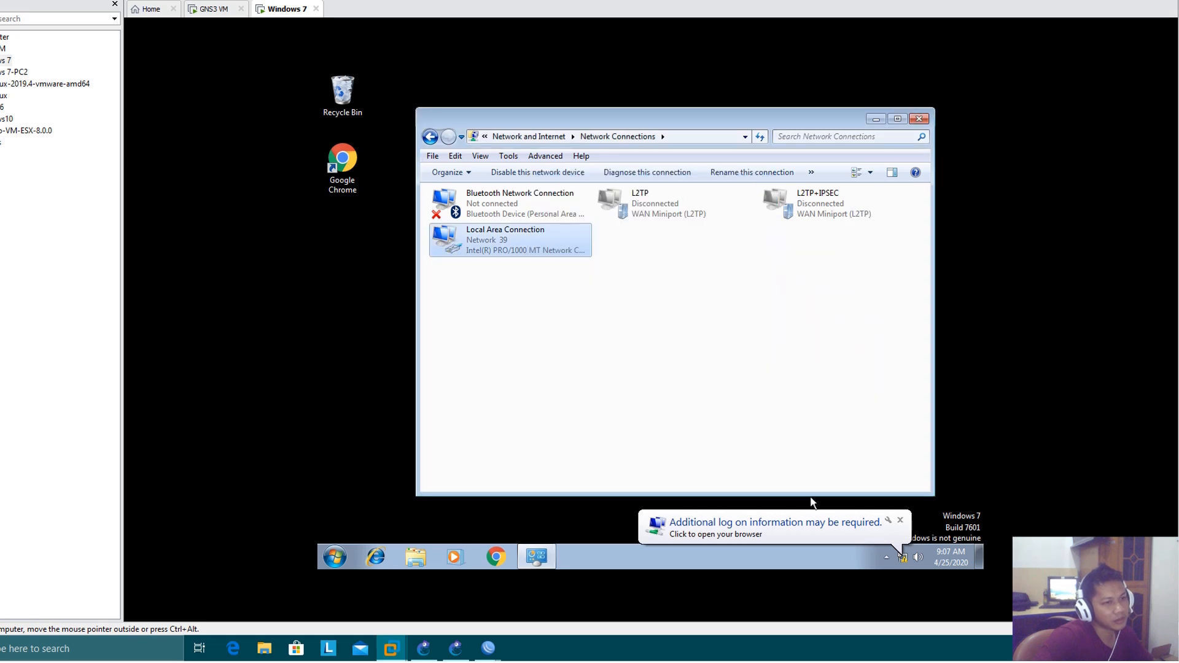
Open the browser from the additional log-on notification and load the hotspotku.com login page
{"action": "left_click", "coordinate": [744, 530]}
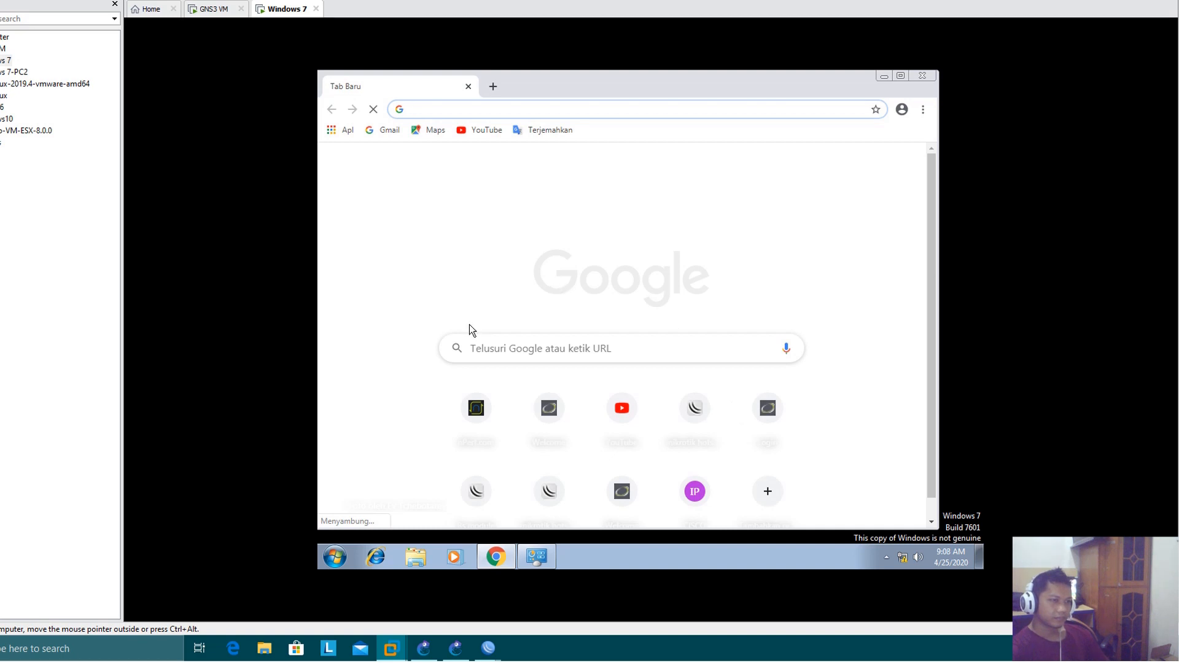
{"action": "left_click", "coordinate": [483, 107]}
{"action": "type", "text": "hot"}
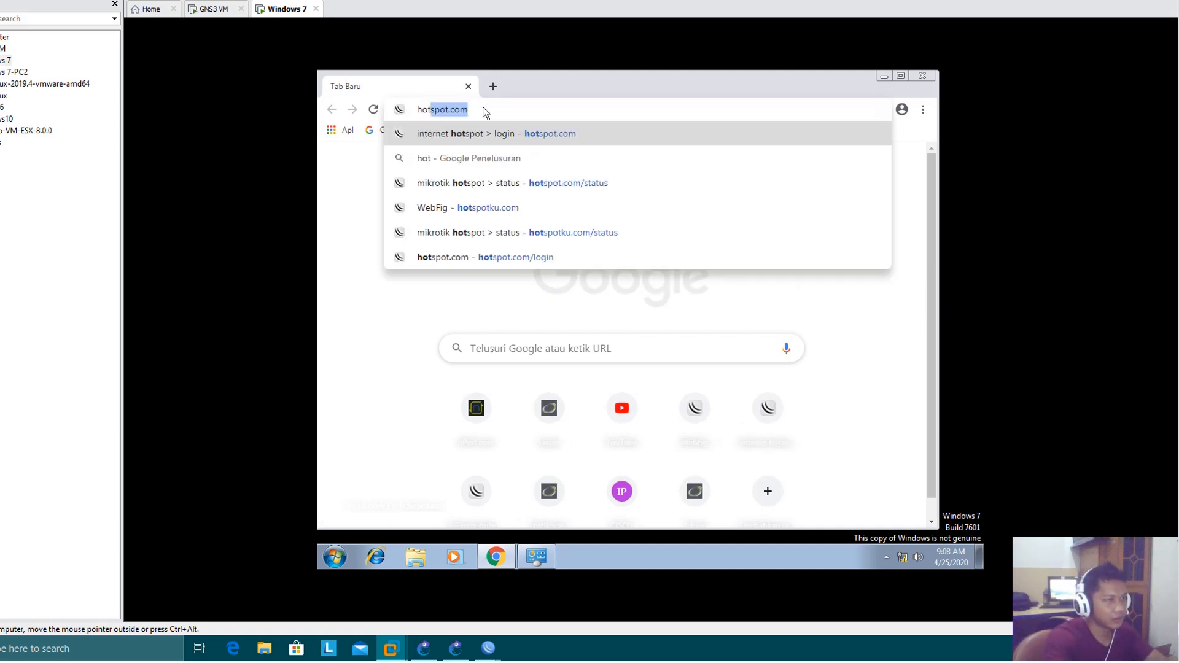
{"action": "type", "text": "spot.com"}
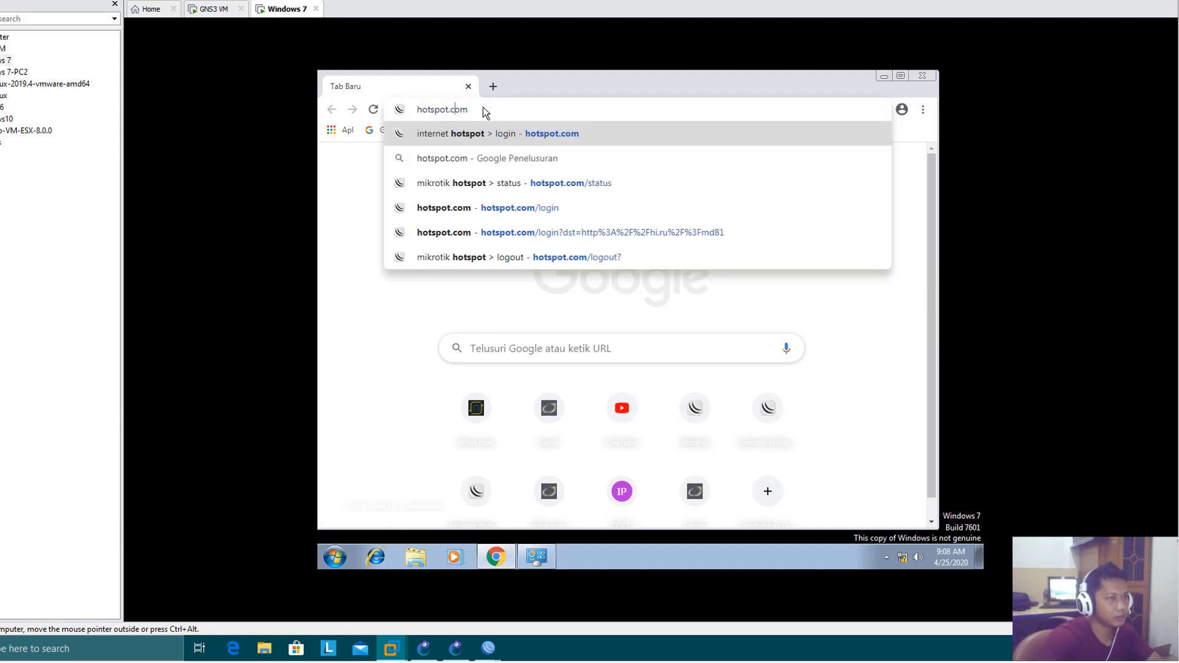
{"action": "type", "text": "ku"}
{"action": "key", "text": "Return"}
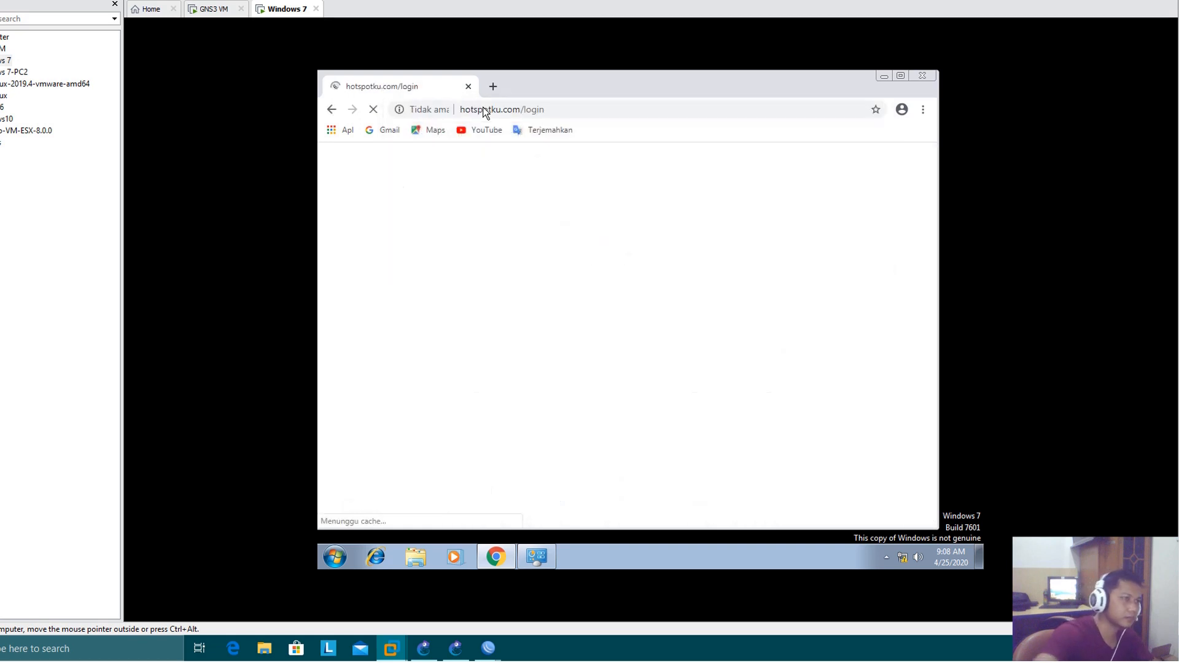
Log in to the MikroTik hotspot gateway with the admin login
{"action": "left_click", "coordinate": [651, 307]}
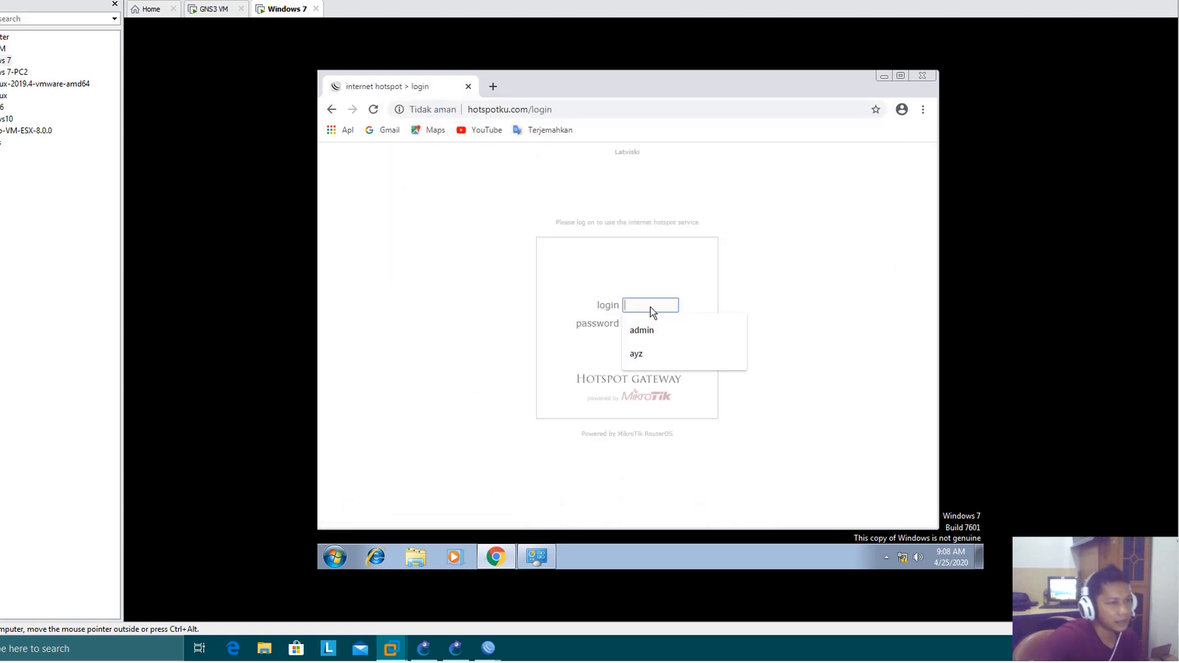
{"action": "type", "text": "admin"}
{"action": "key", "text": "Tab"}
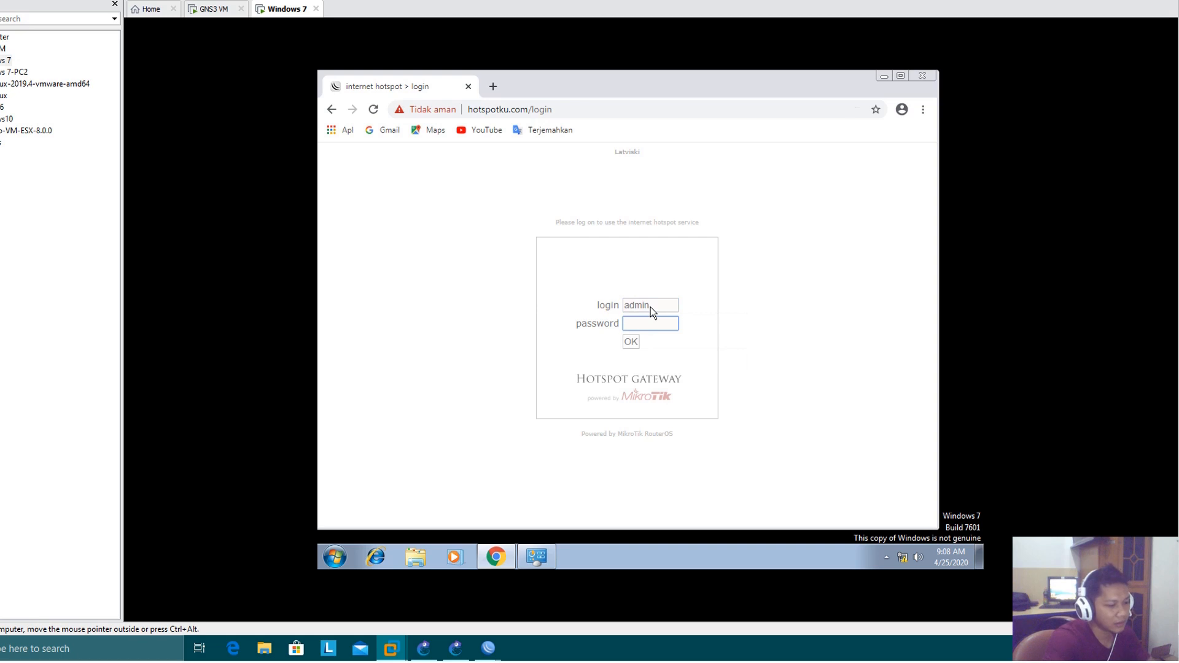
{"action": "key", "text": "Return"}
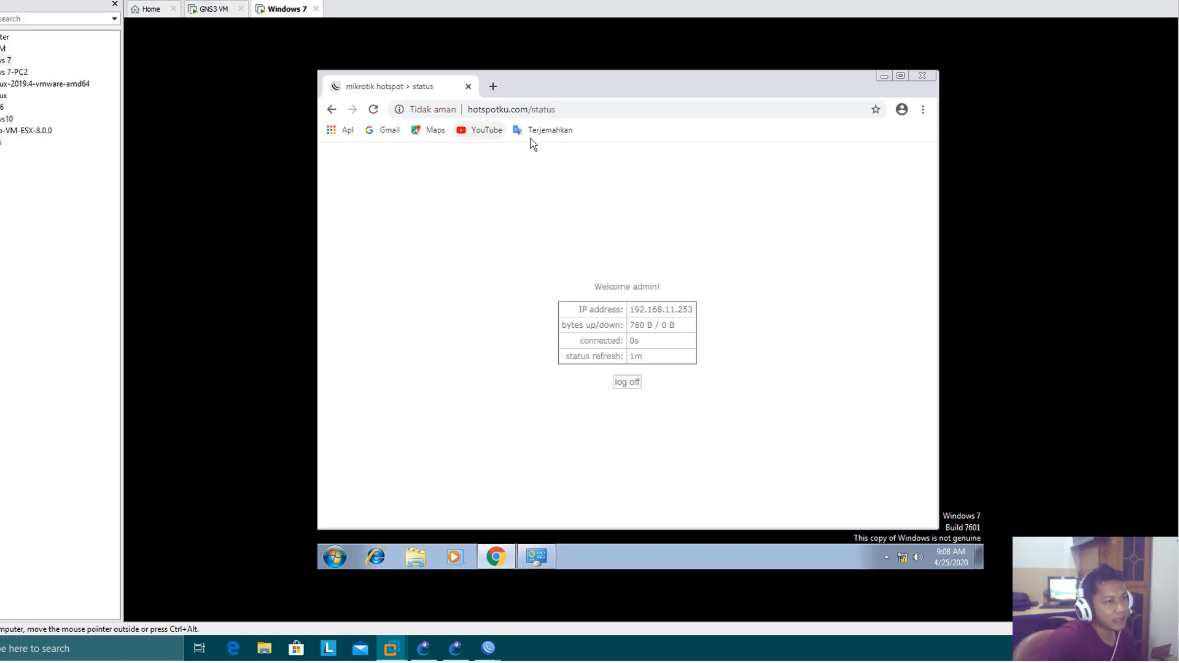
Load google.com in a new browser tab to test internet access through the hotspot
{"action": "left_click", "coordinate": [494, 88]}
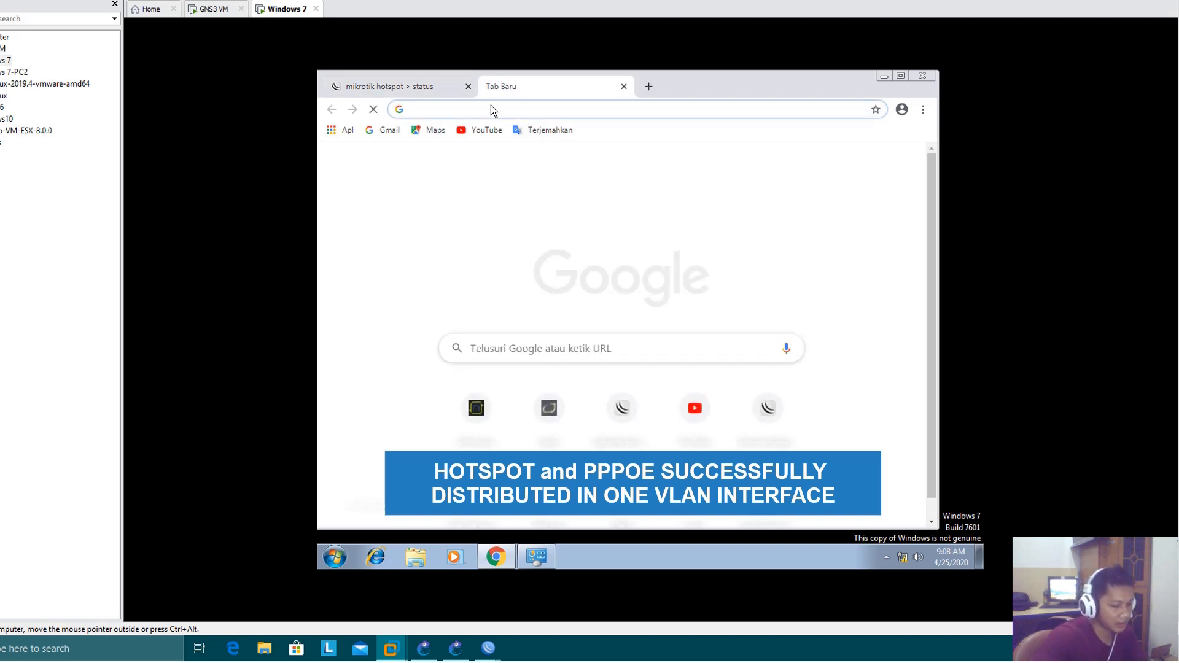
{"action": "type", "text": "goo"}
{"action": "key", "text": "Return"}
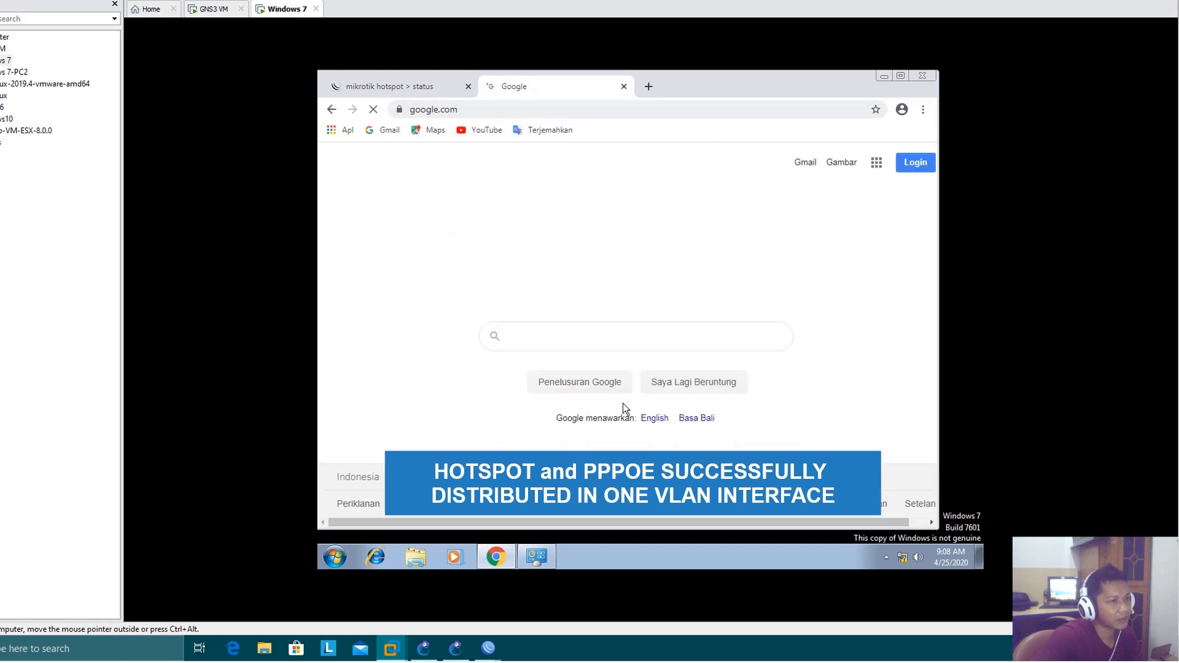
Close the Google tab, log off from the hotspot session and close the browser
{"action": "left_click", "coordinate": [622, 88]}
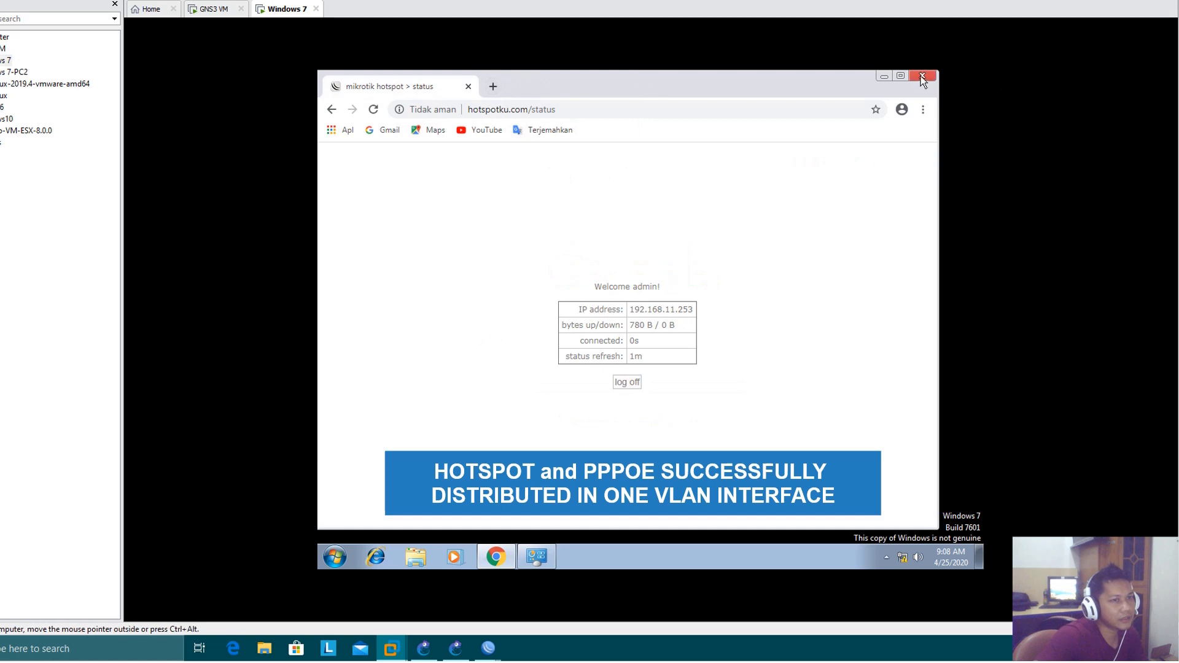
{"action": "left_click", "coordinate": [628, 387]}
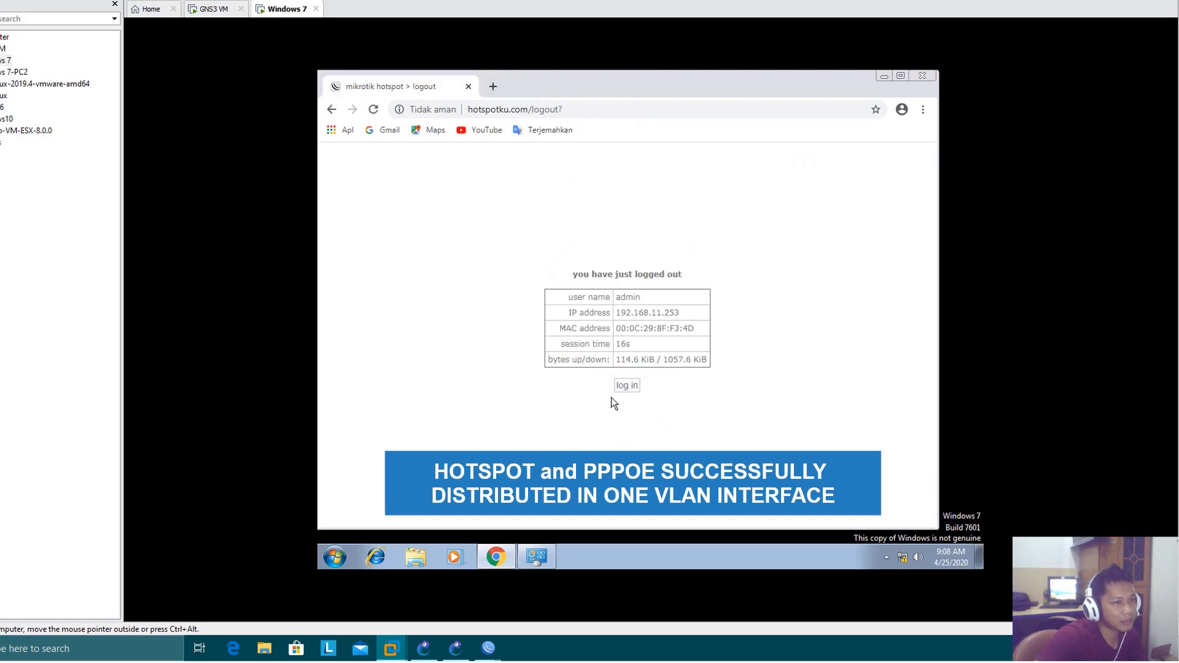
{"action": "left_click", "coordinate": [918, 74]}
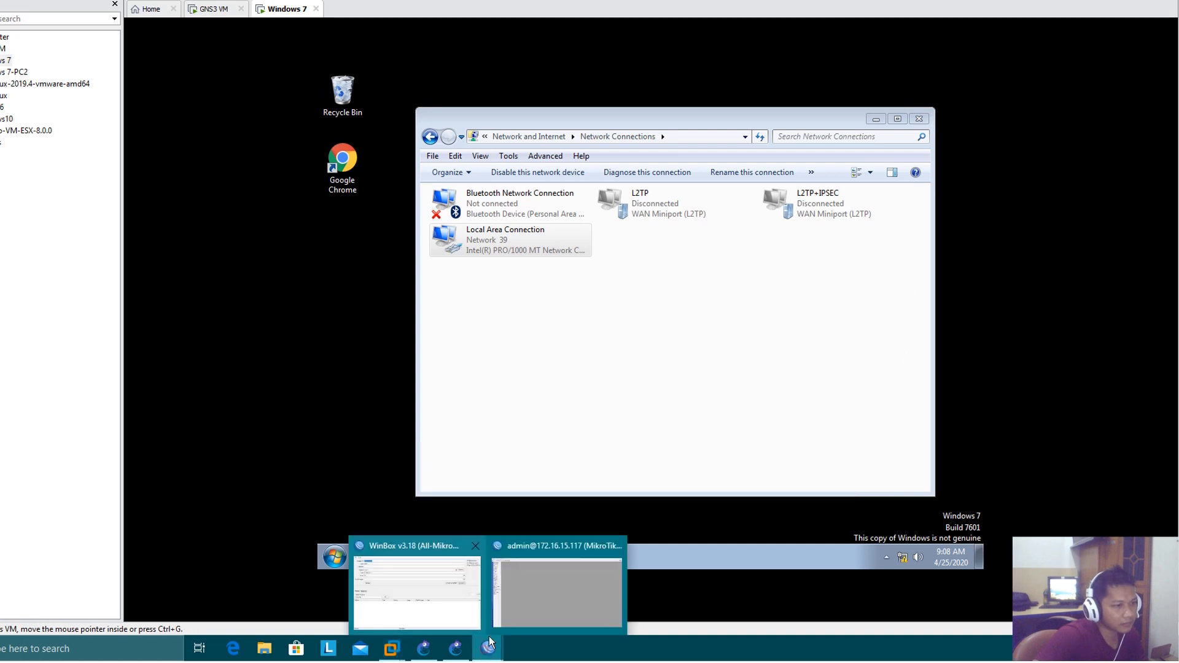
Switch to WinBox, check the Hotspot active users, delete the entry in the hotspot cookies and close the Hotspot window
{"action": "left_click", "coordinate": [539, 572]}
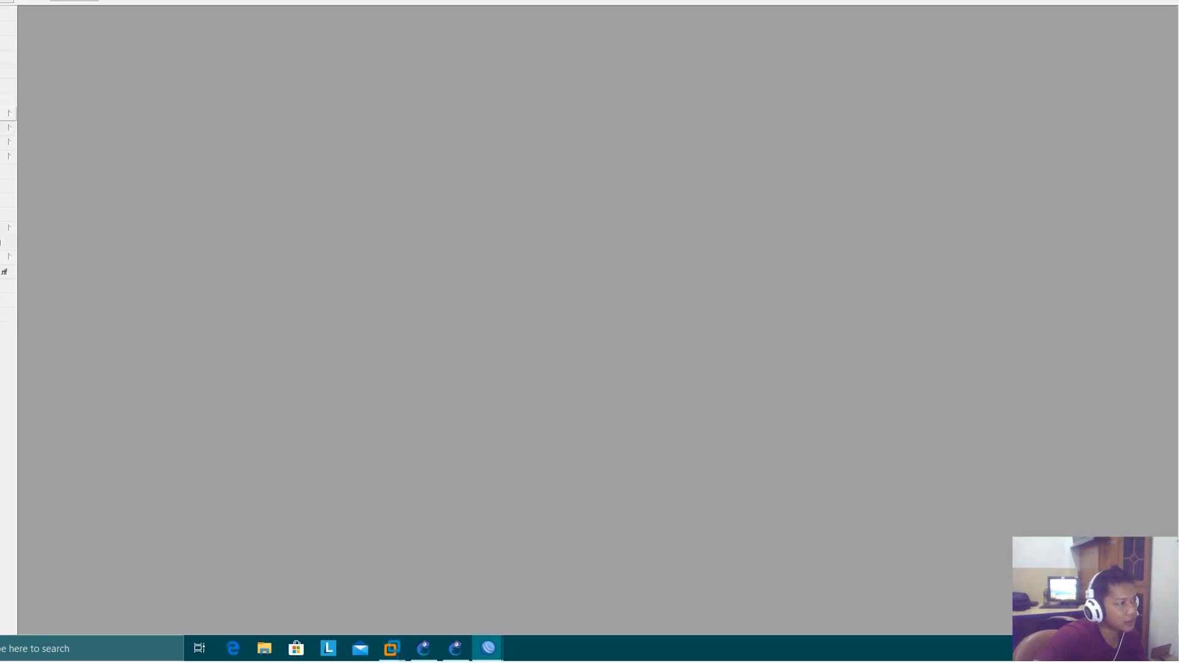
{"action": "left_click", "coordinate": [9, 112]}
{"action": "left_click", "coordinate": [50, 229]}
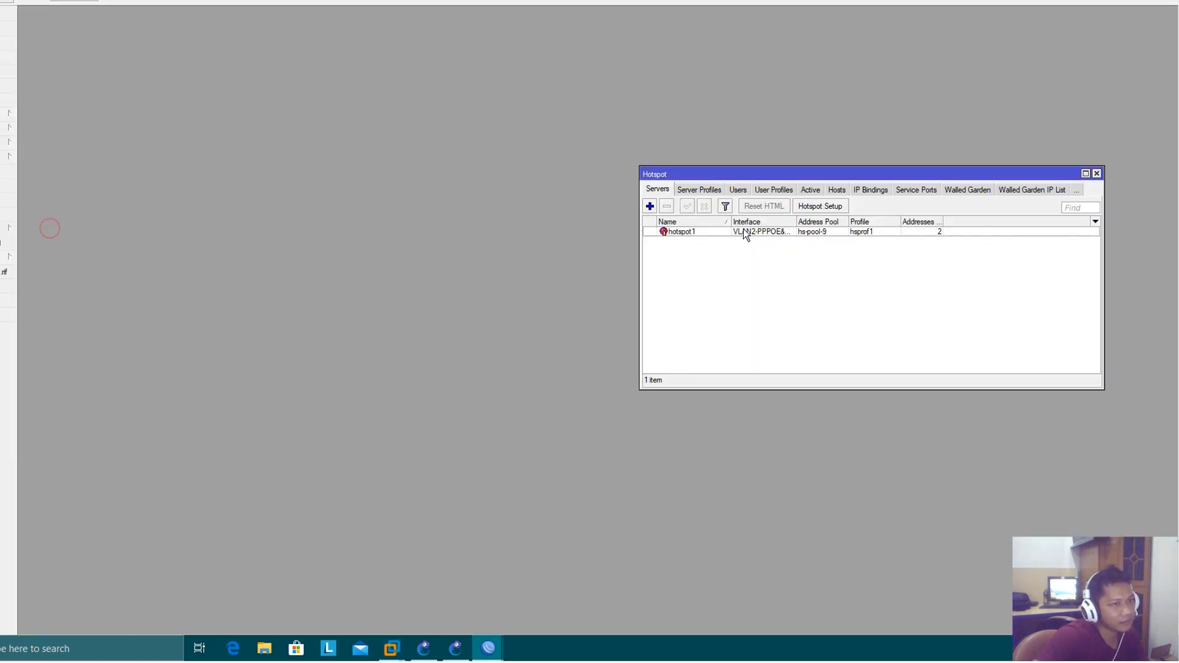
{"action": "left_click", "coordinate": [810, 190]}
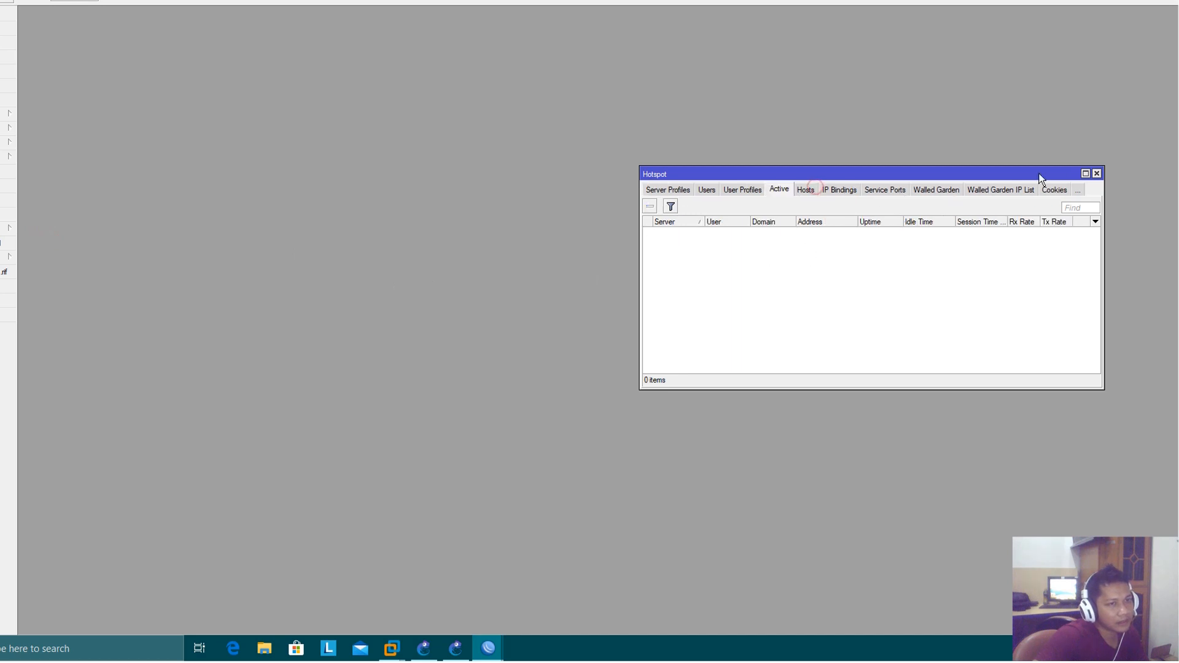
{"action": "left_click", "coordinate": [1048, 190]}
{"action": "left_click", "coordinate": [673, 232]}
{"action": "key", "text": "Delete"}
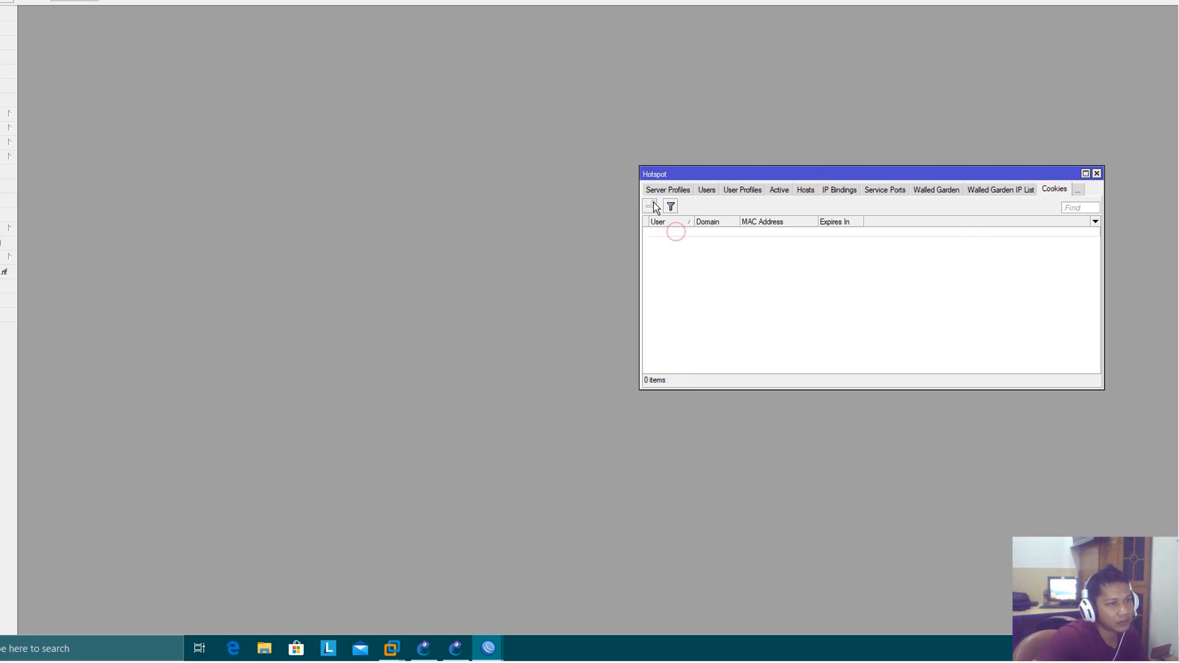
{"action": "left_click", "coordinate": [1099, 174]}
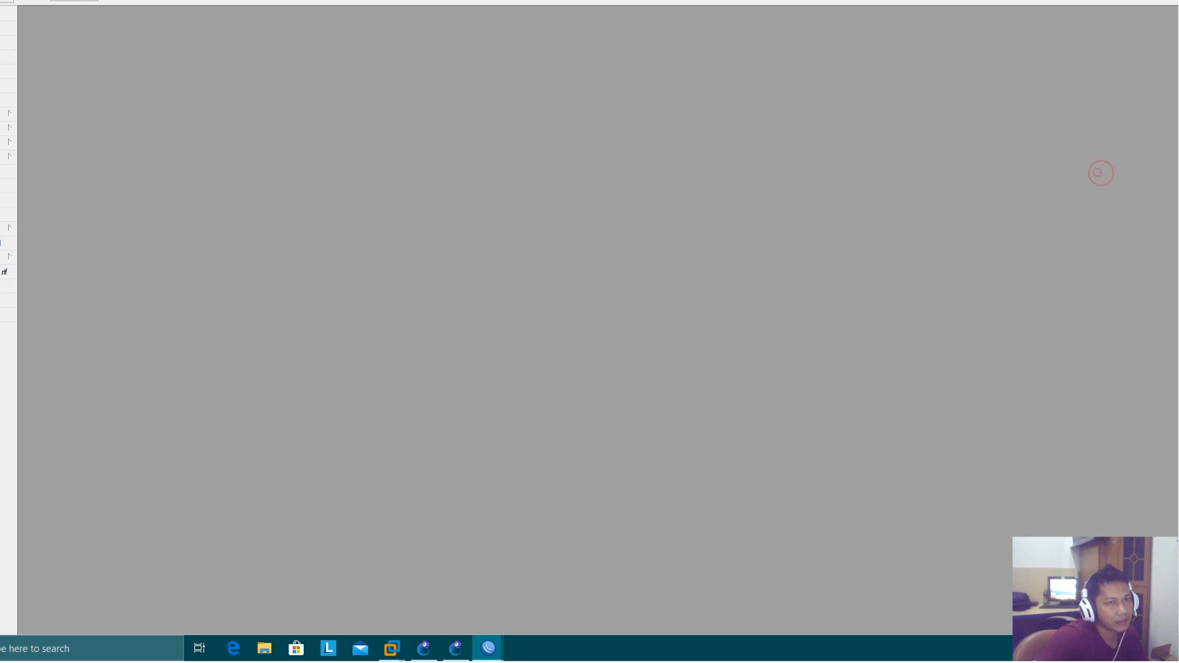
Return to the Windows 7 client, review the Local Area Connection details again and close them
{"action": "key", "text": "alt+Tab"}
{"action": "left_click", "coordinate": [576, 390]}
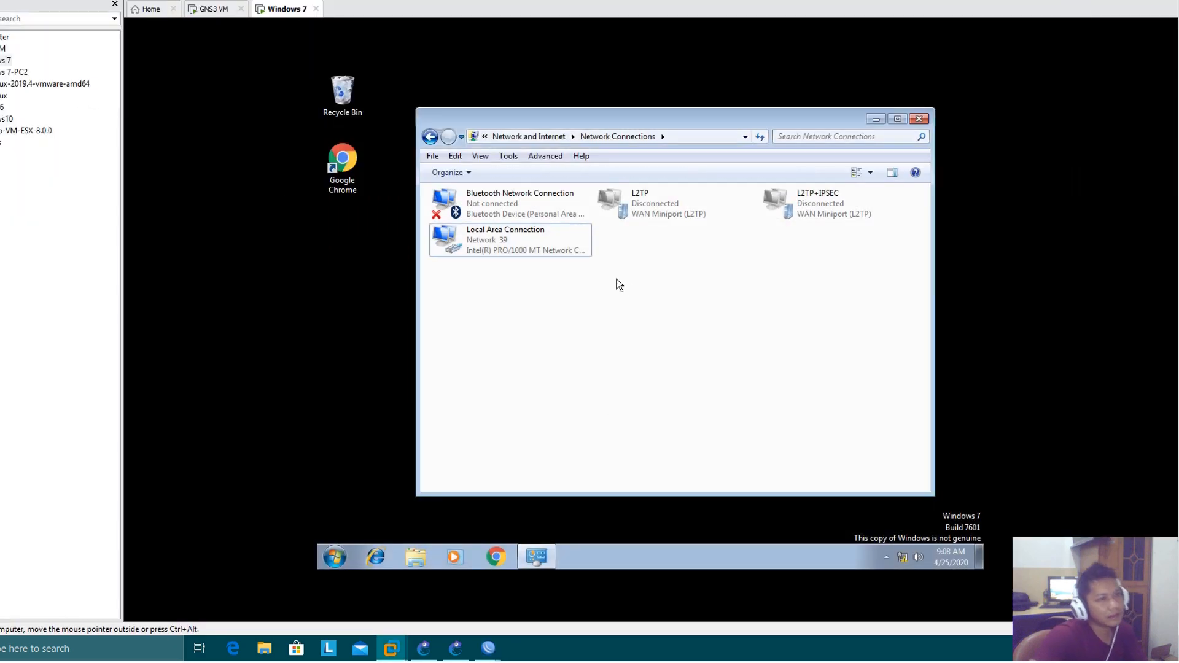
{"action": "double_click", "coordinate": [521, 249]}
{"action": "left_click", "coordinate": [580, 307]}
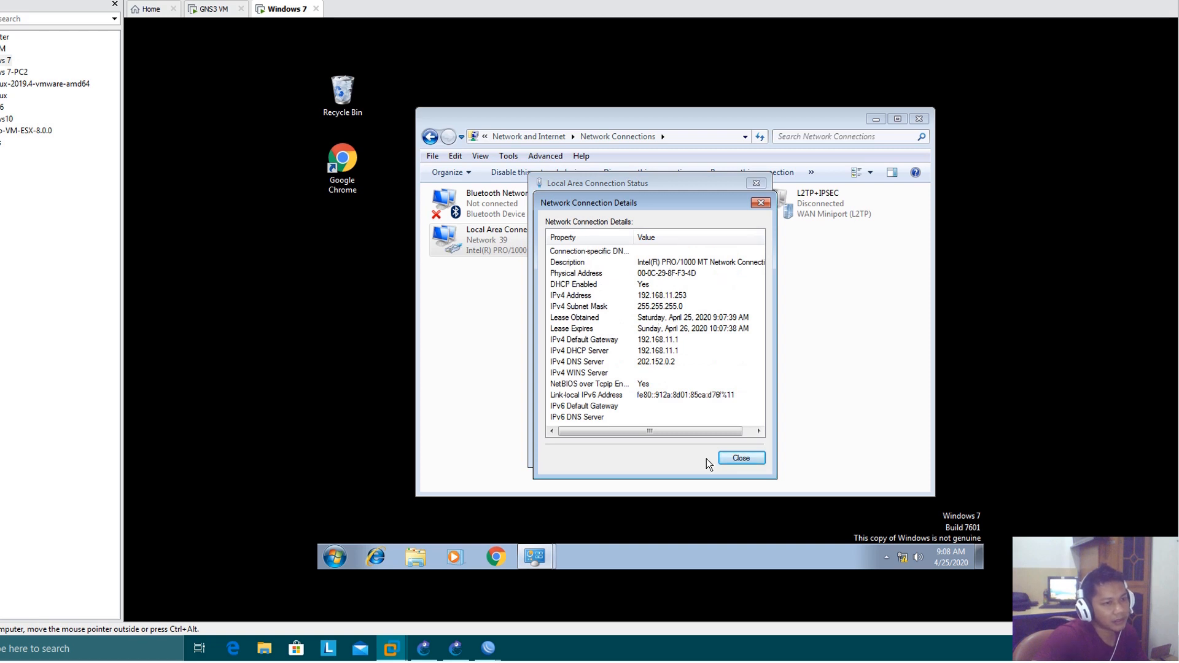
{"action": "left_click", "coordinate": [741, 458]}
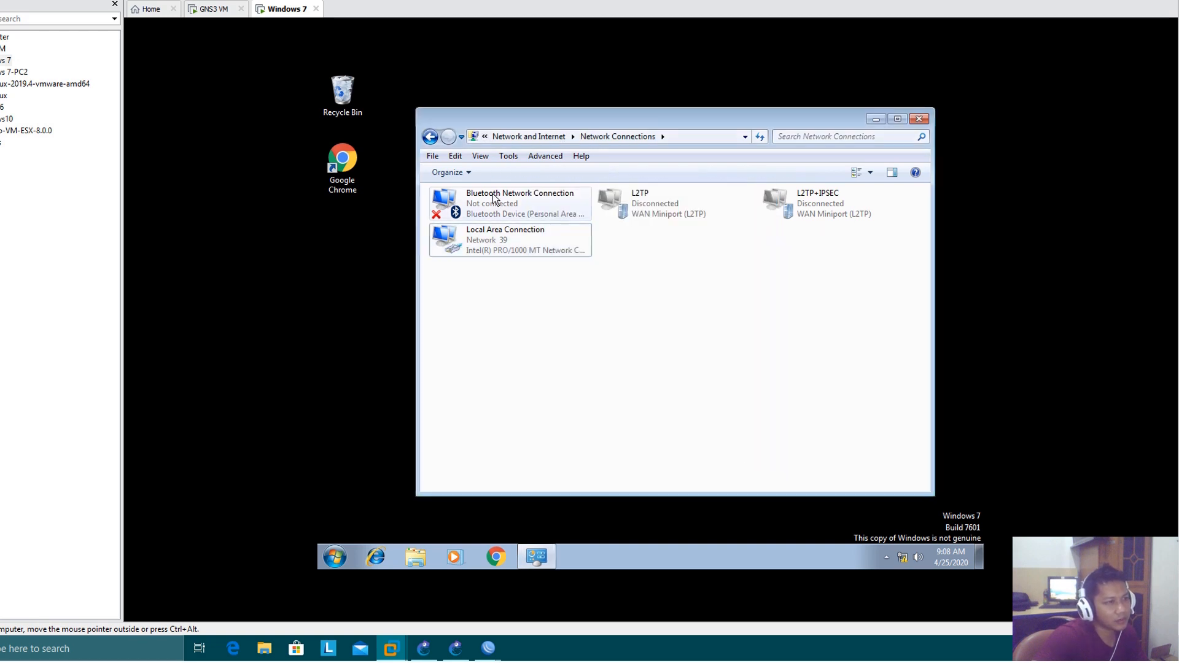
Go back to Network and Sharing Center and set up a new Connect to the Internet connection using broadband PPPoE
{"action": "left_click", "coordinate": [430, 136]}
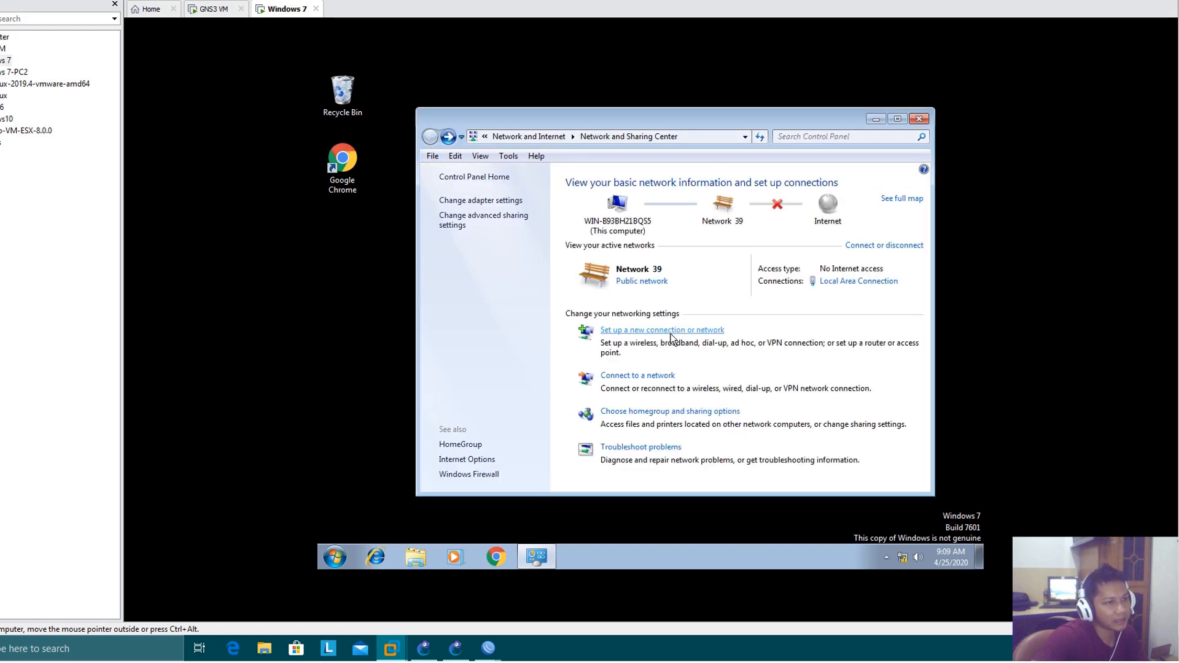
{"action": "left_click", "coordinate": [621, 335]}
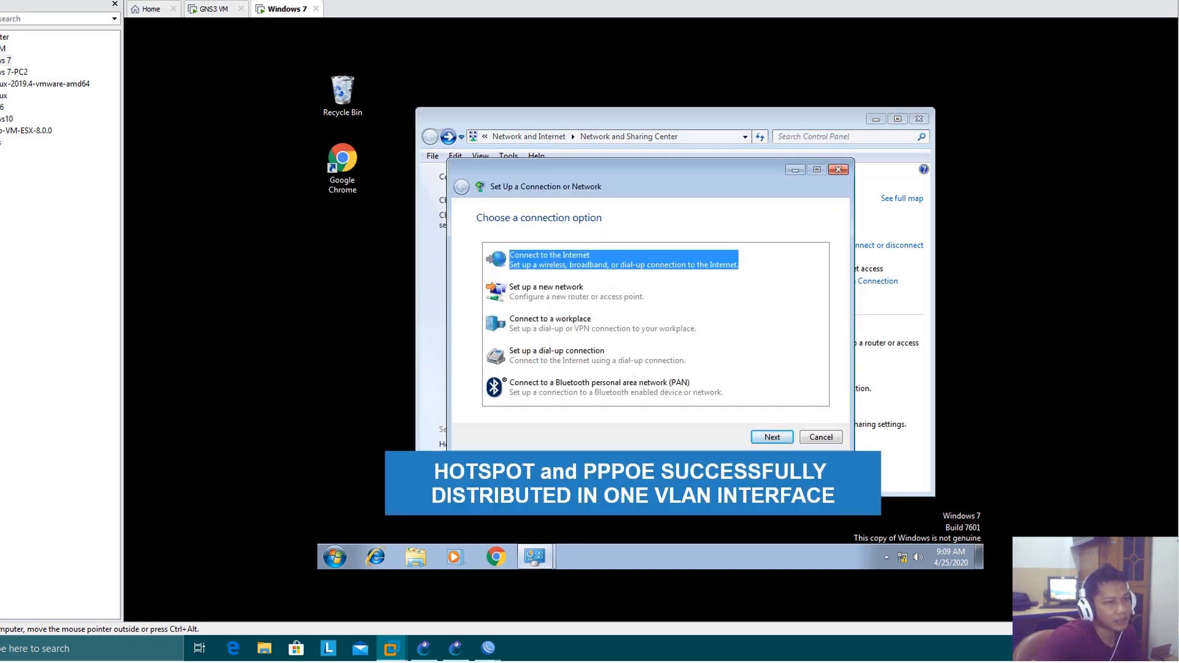
{"action": "left_click", "coordinate": [772, 437]}
{"action": "left_click", "coordinate": [546, 260]}
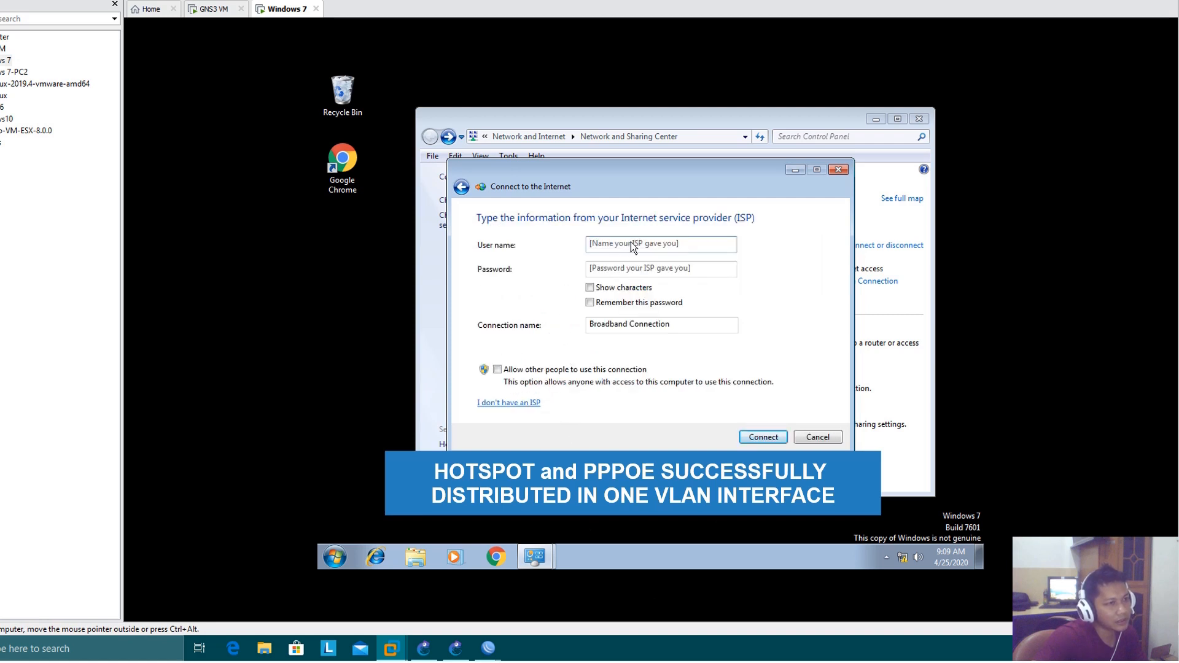
Enter the PPPoE user name and password for Broadband Connection and connect
{"action": "left_click", "coordinate": [631, 242]}
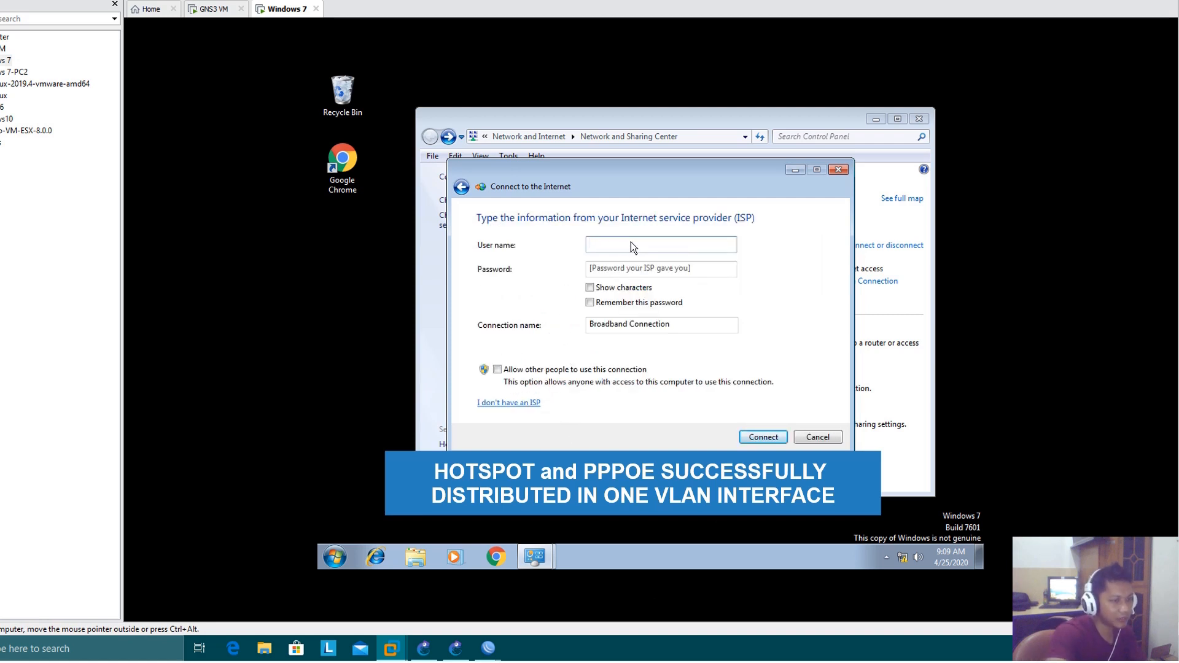
{"action": "type", "text": "ayz"}
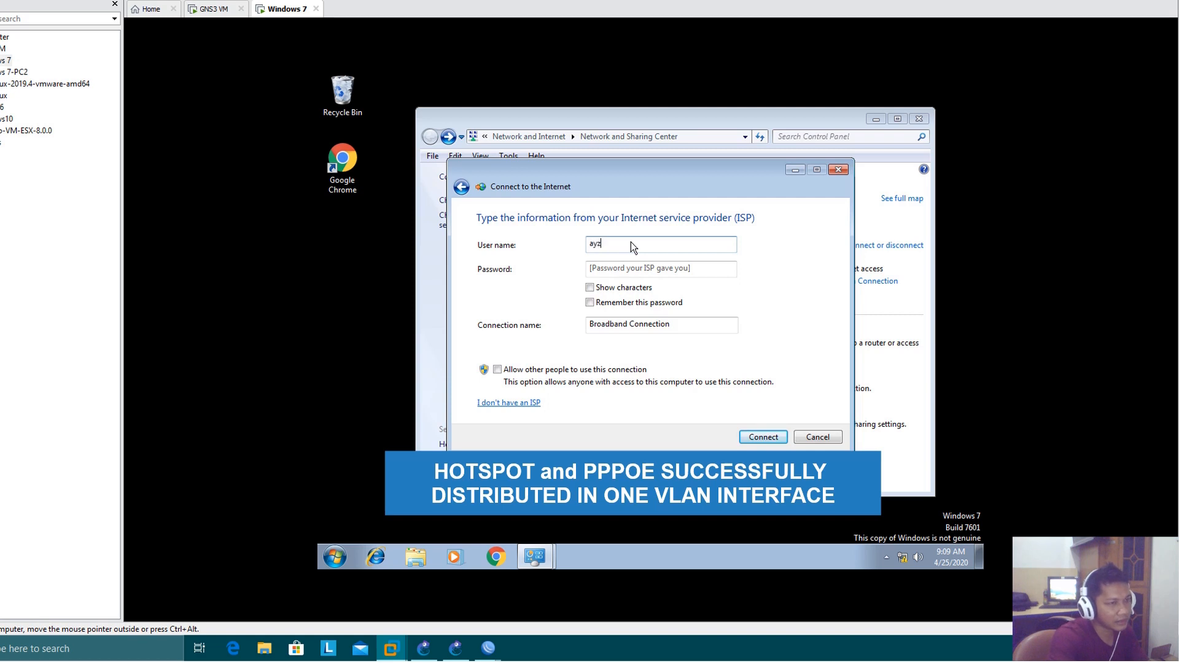
{"action": "key", "text": "Tab"}
{"action": "type", "text": "a"}
{"action": "type", "text": "•••"}
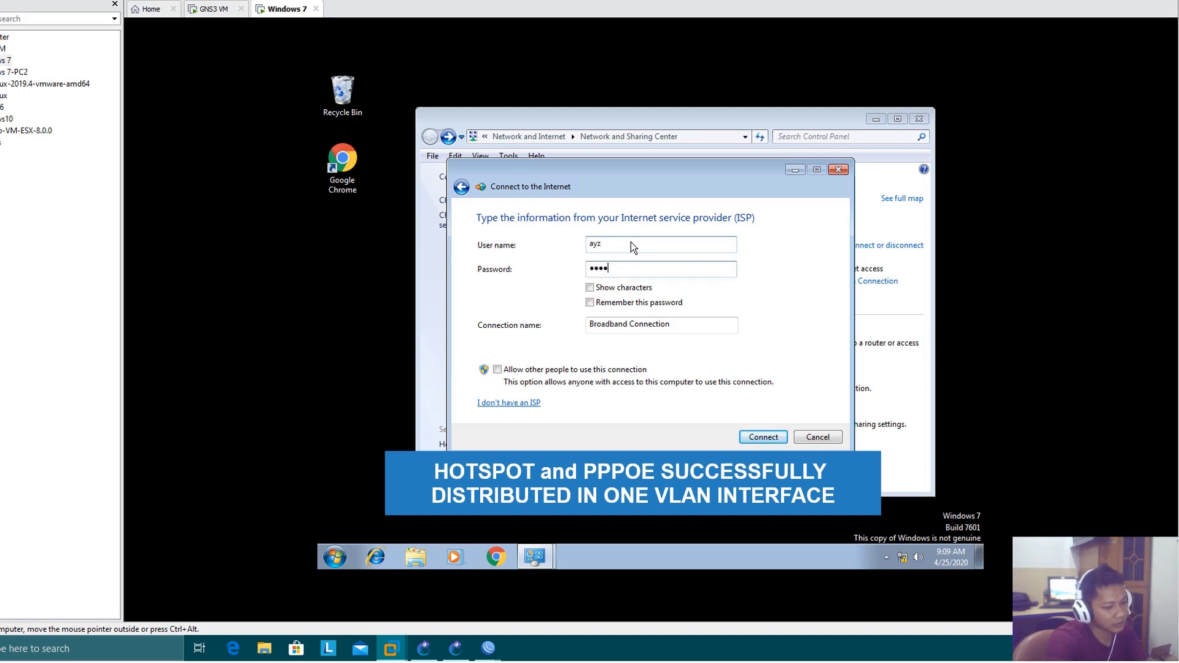
{"action": "type", "text": "•••"}
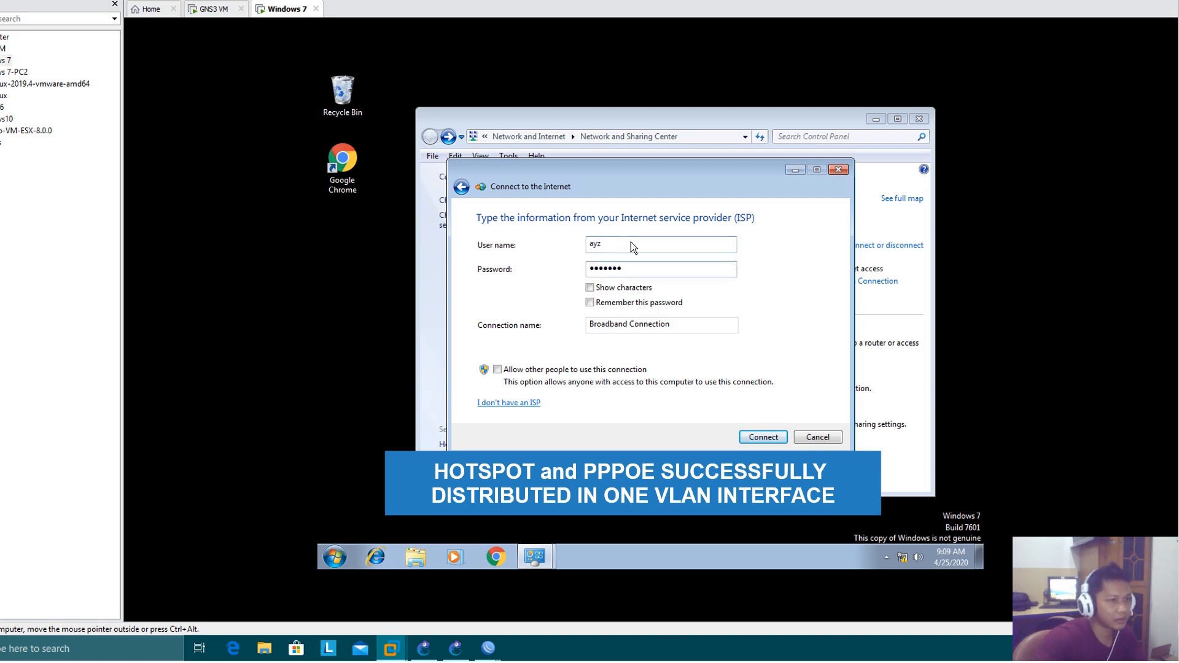
{"action": "left_click", "coordinate": [765, 433]}
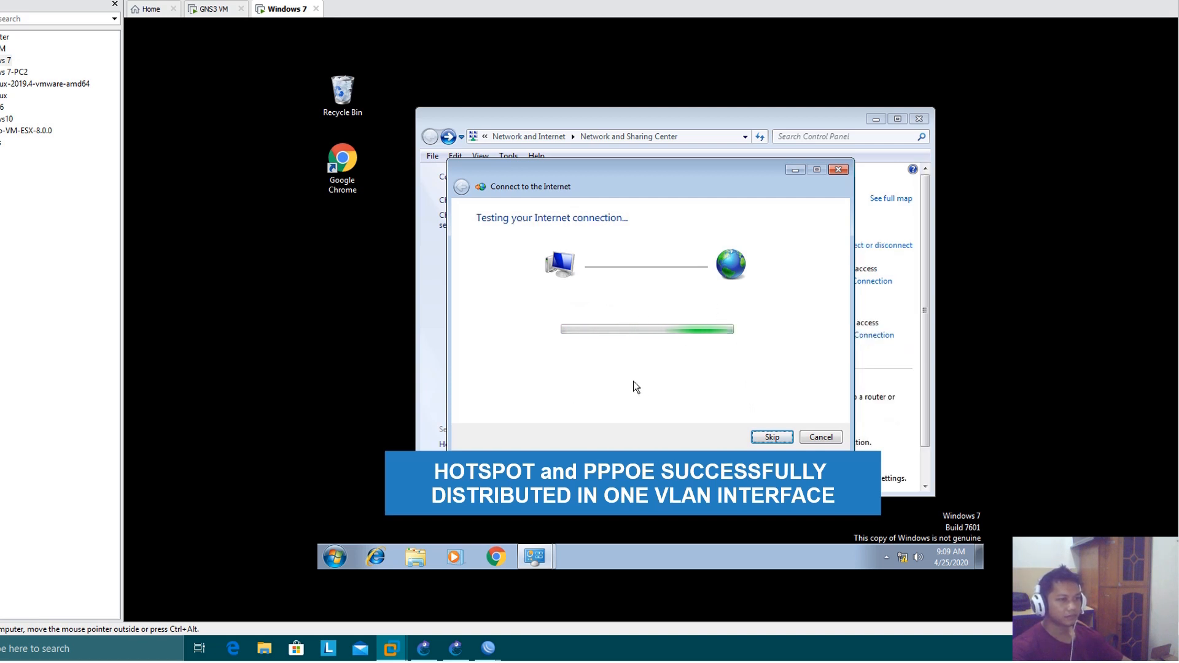
Bring up the WinBox session, restore the VMware Workstation window to a smaller size and arrange both windows side by side
{"action": "mouse_move", "coordinate": [489, 646]}
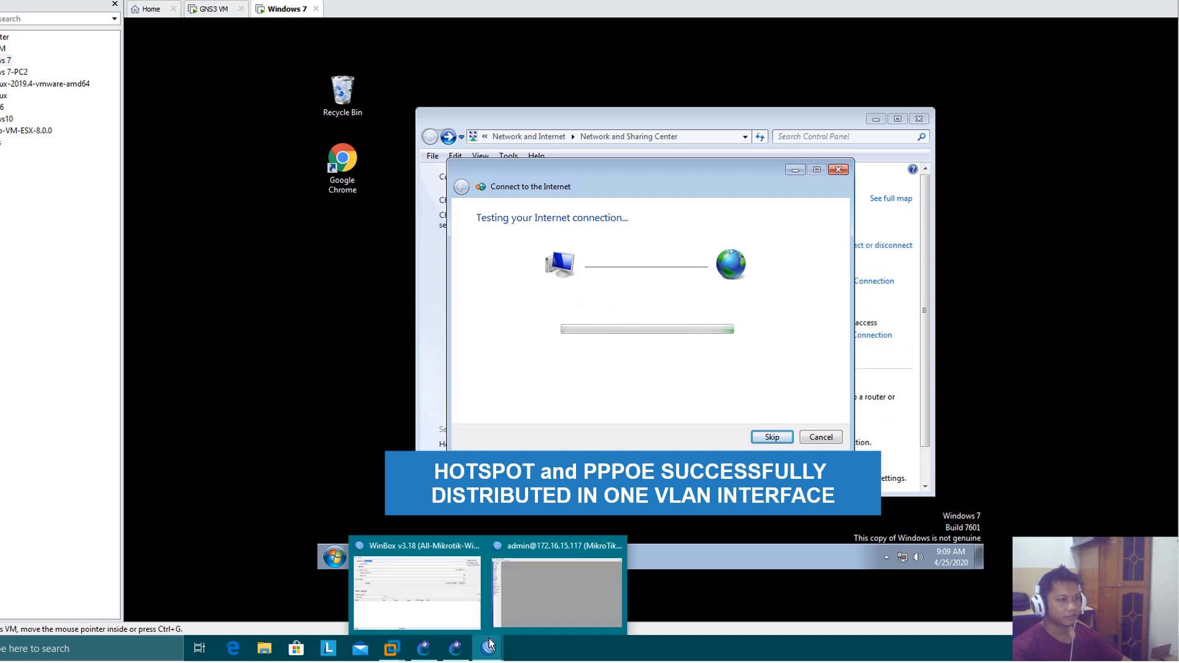
{"action": "left_click", "coordinate": [552, 589]}
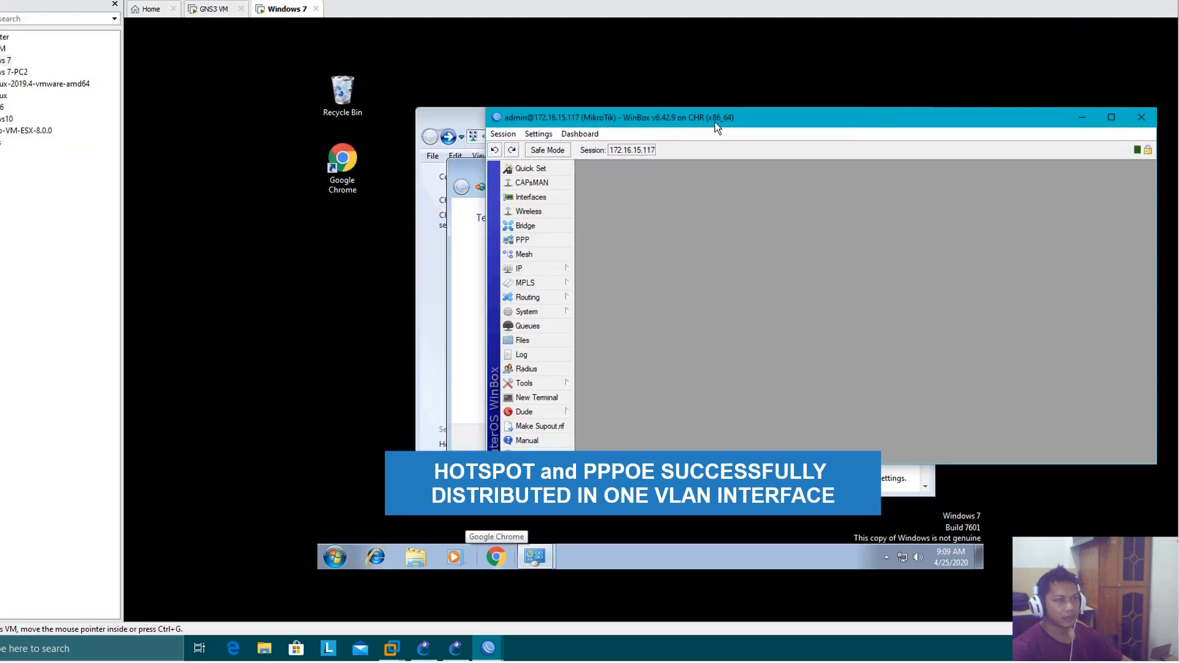
{"action": "left_click_drag", "start_coordinate": [716, 118], "coordinate": [1043, 90]}
{"action": "left_click", "coordinate": [735, 166]}
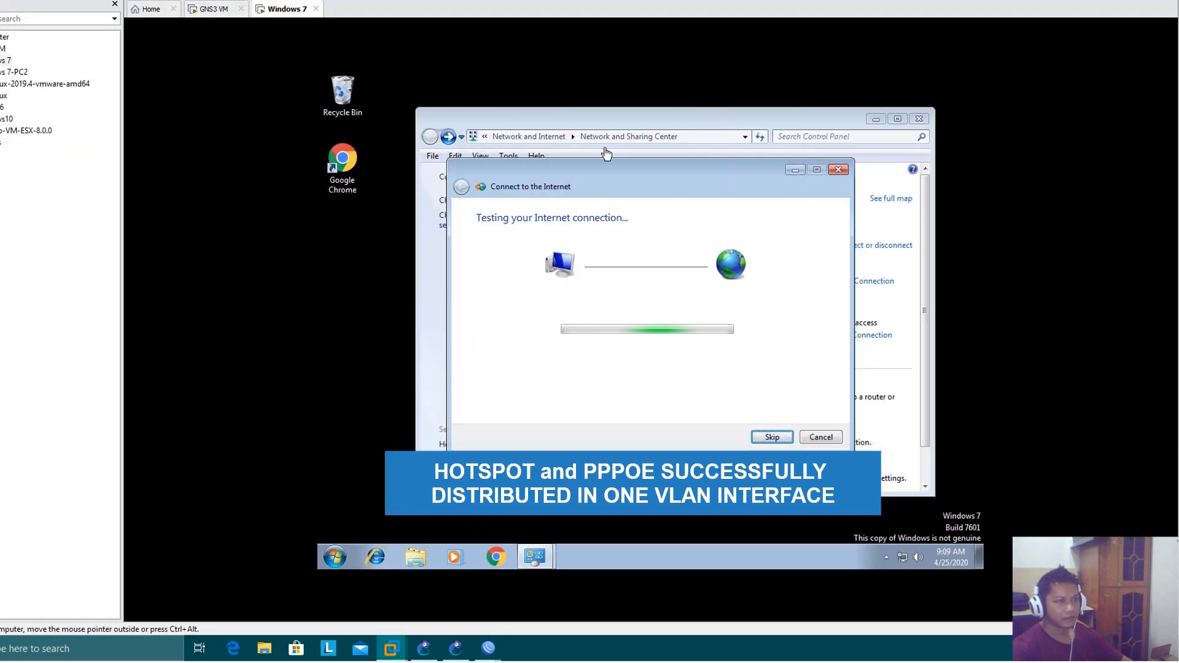
{"action": "left_click", "coordinate": [1146, 0]}
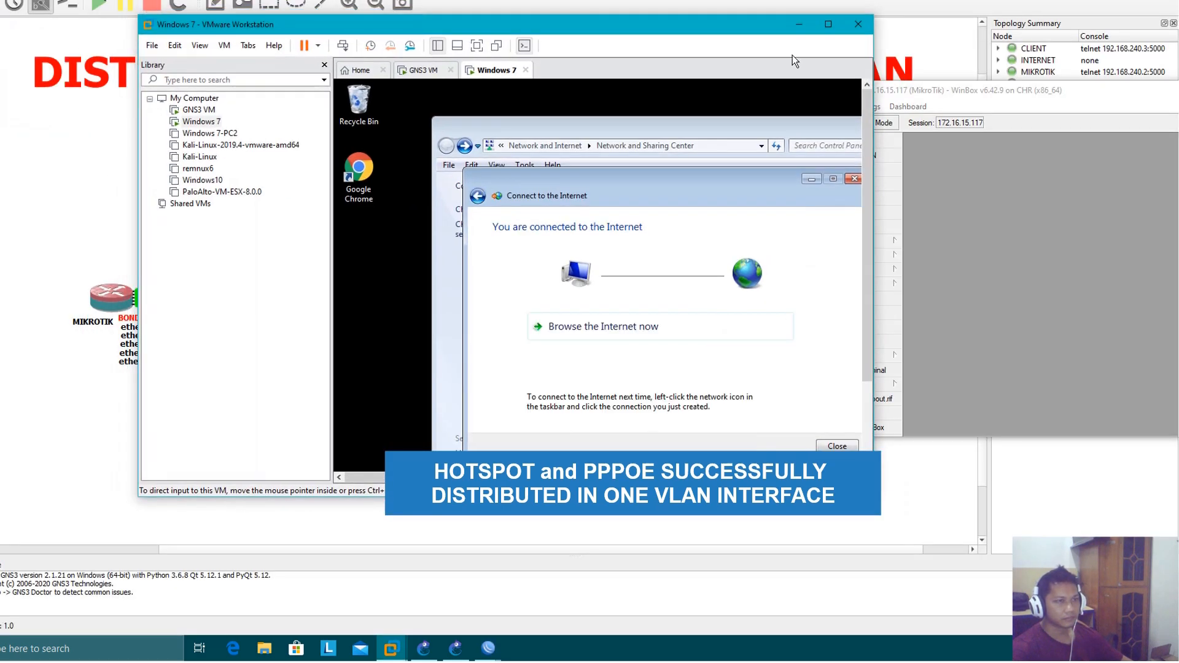
{"action": "left_click_drag", "start_coordinate": [723, 30], "coordinate": [627, 40]}
{"action": "left_click_drag", "start_coordinate": [592, 187], "coordinate": [525, 145]}
{"action": "left_click_drag", "start_coordinate": [963, 92], "coordinate": [871, 112]}
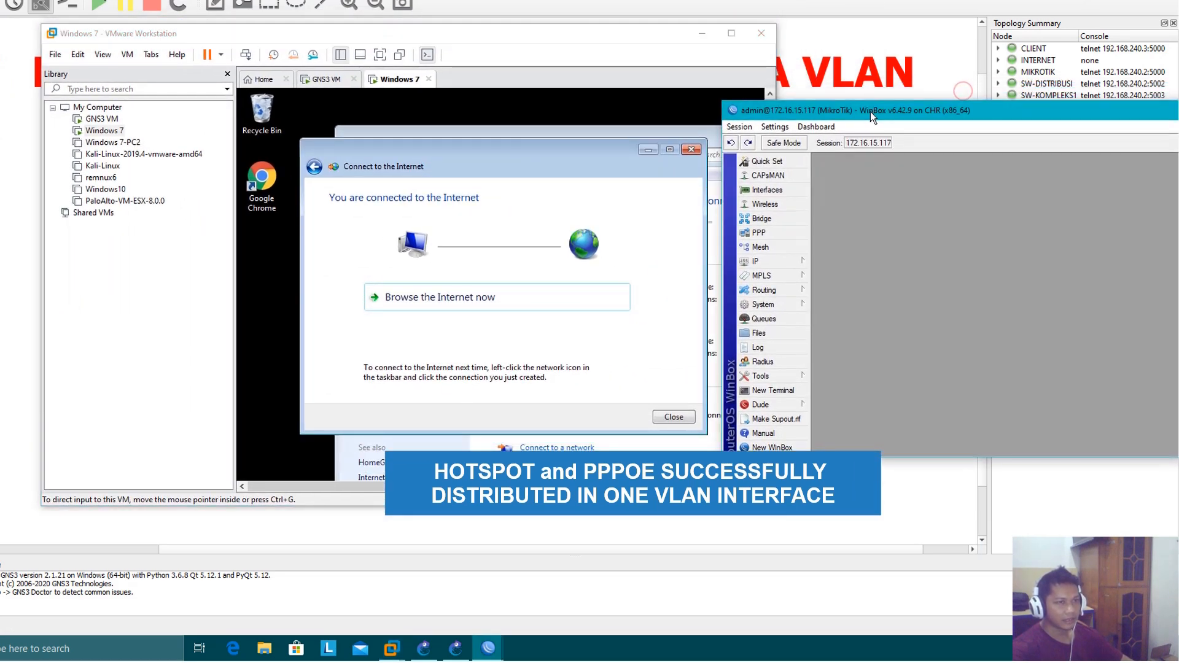
Open the router's interface list in WinBox and examine the PPPoE server binding beneath VLAN2-PPPOE&HOTSPOT
{"action": "left_click", "coordinate": [770, 191]}
{"action": "left_click", "coordinate": [872, 238]}
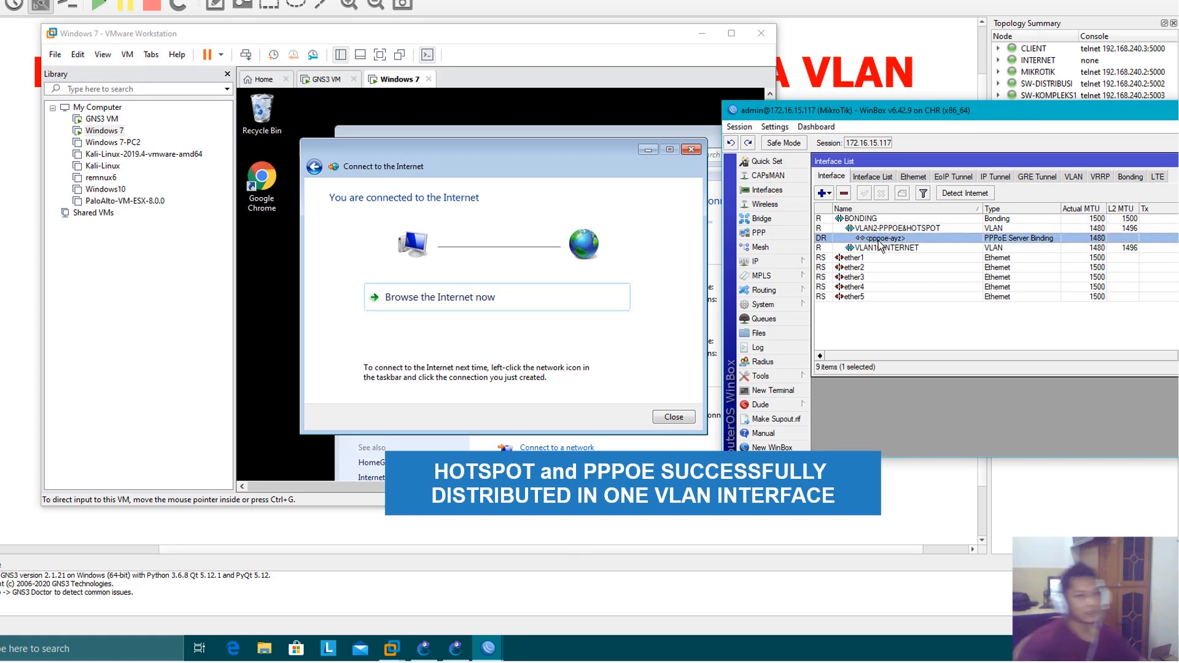
{"action": "left_click", "coordinate": [885, 227]}
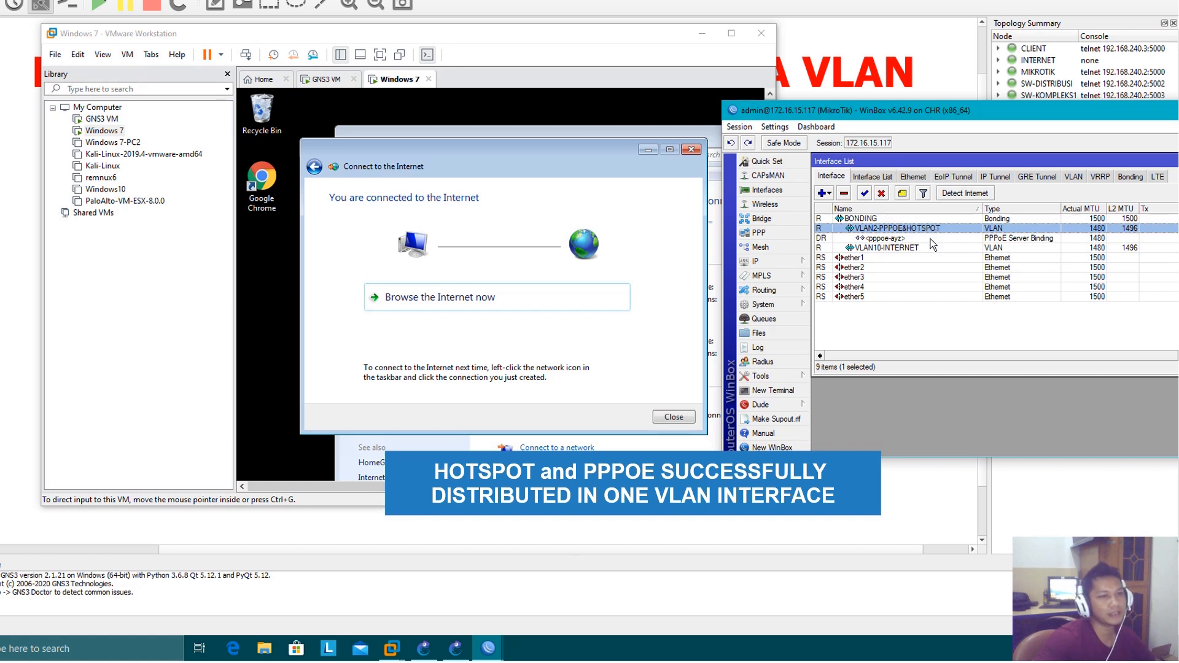
{"action": "left_click", "coordinate": [930, 239]}
{"action": "left_click", "coordinate": [891, 228]}
{"action": "left_click", "coordinate": [903, 238]}
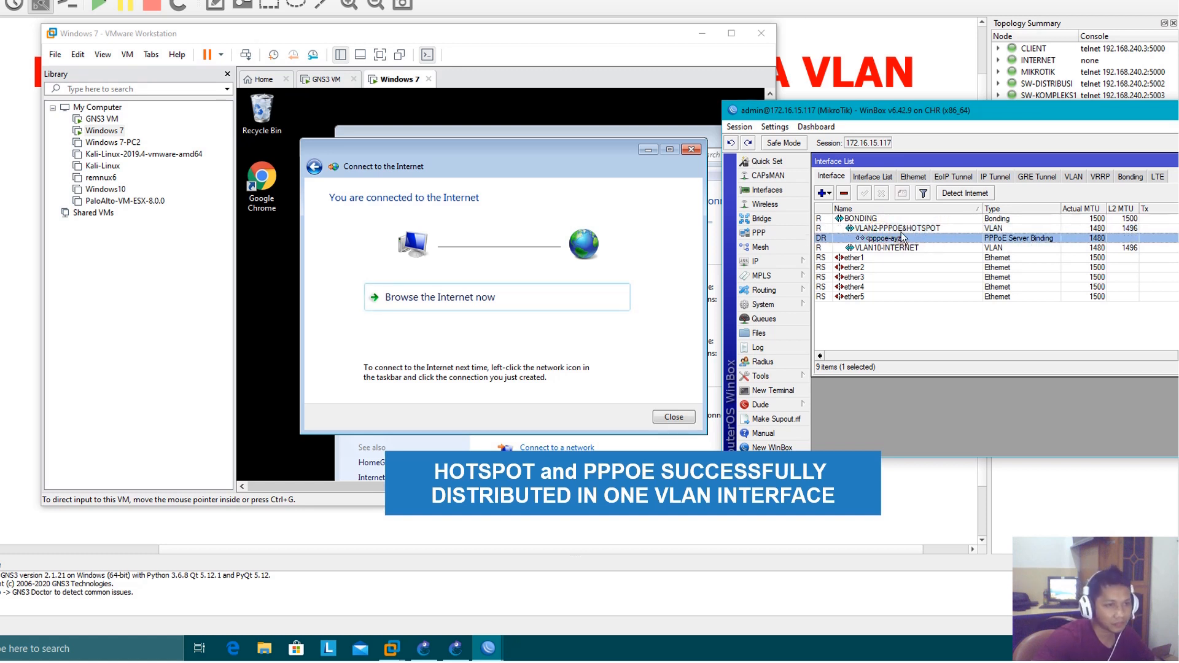
{"action": "left_click", "coordinate": [902, 229]}
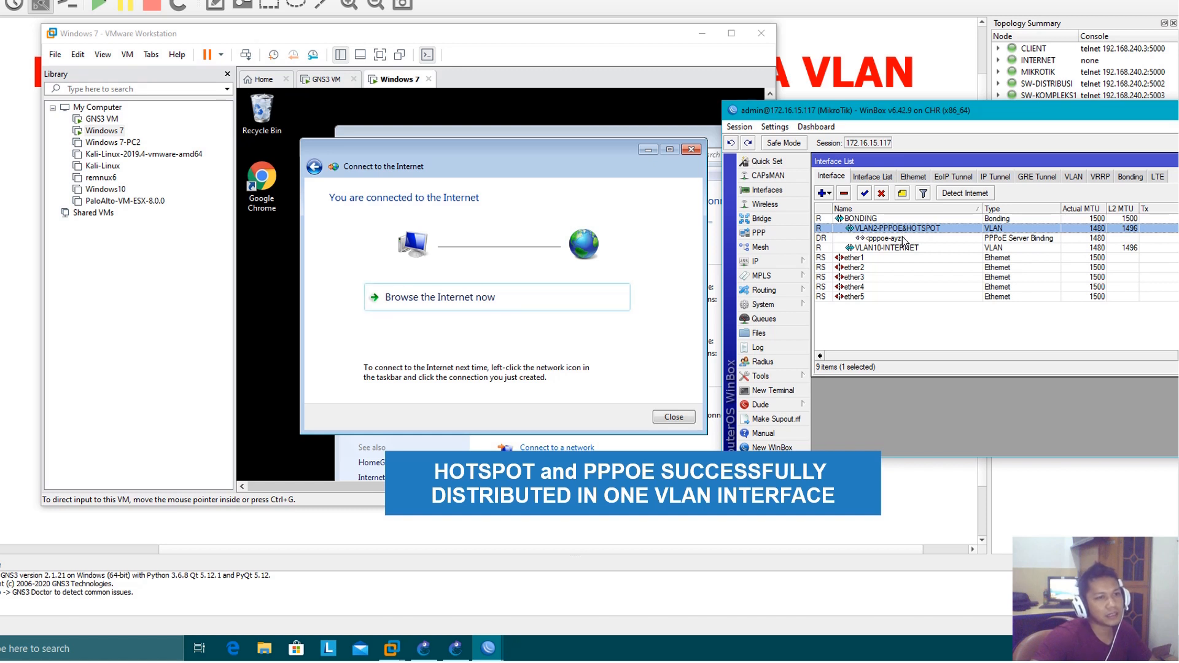
{"action": "left_click", "coordinate": [903, 239]}
{"action": "left_click", "coordinate": [906, 229]}
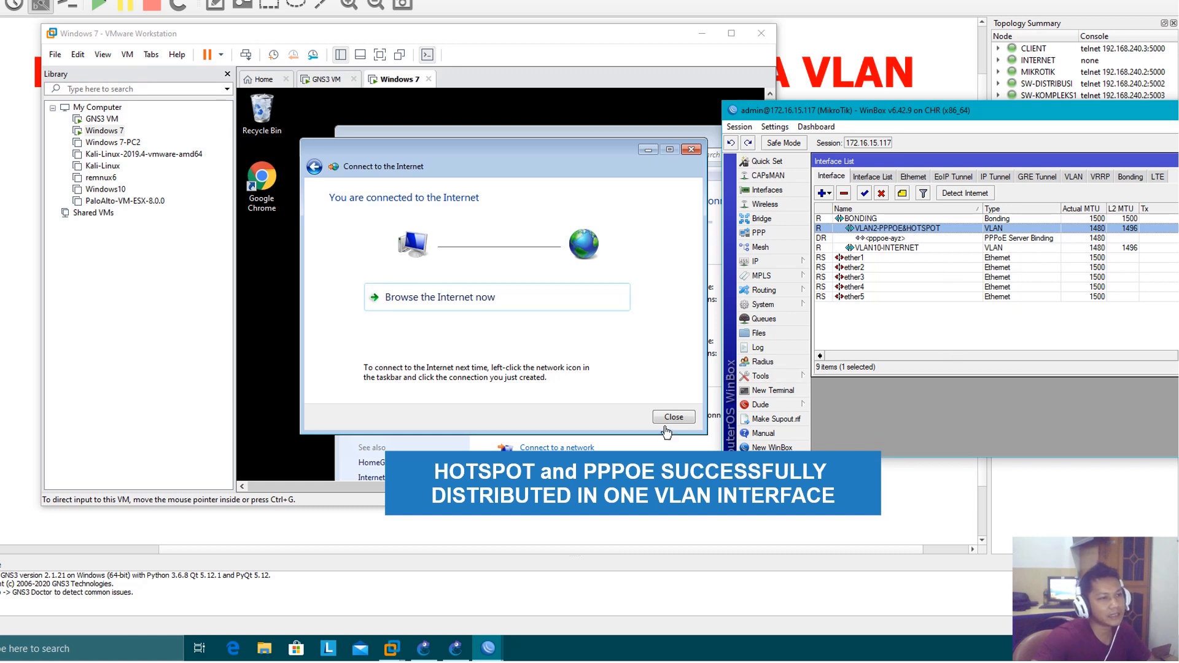
Close the Connect to the Internet wizard in the Windows 7 client and move Network and Sharing Center fully into view
{"action": "left_click", "coordinate": [623, 428]}
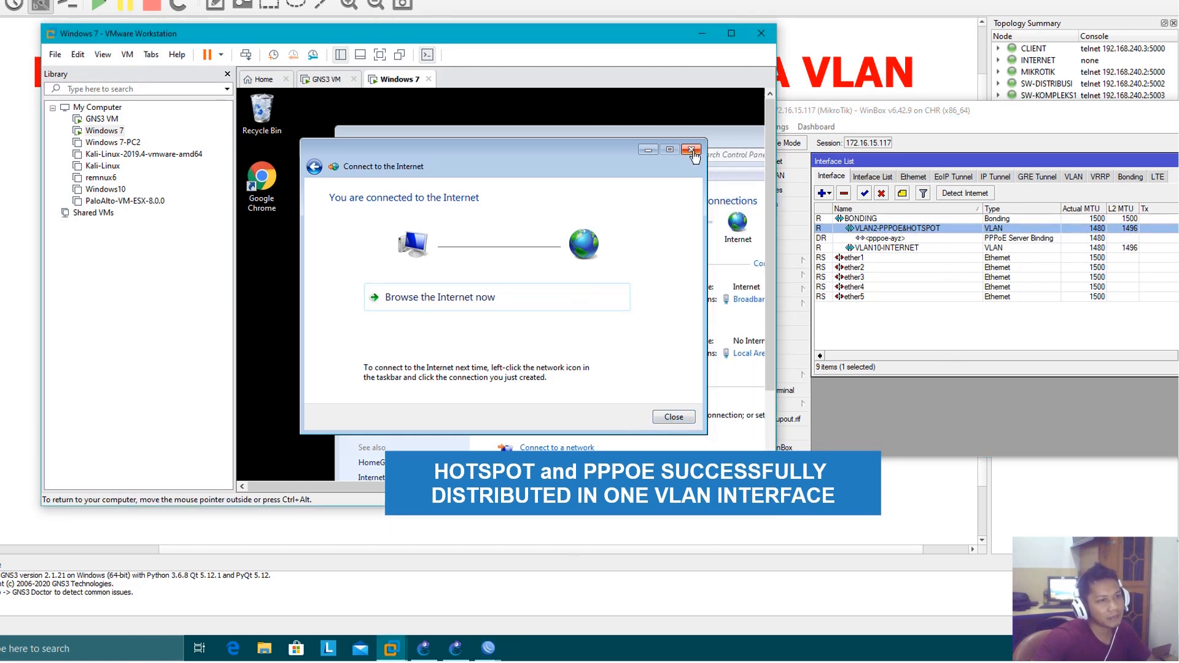
{"action": "left_click", "coordinate": [673, 418]}
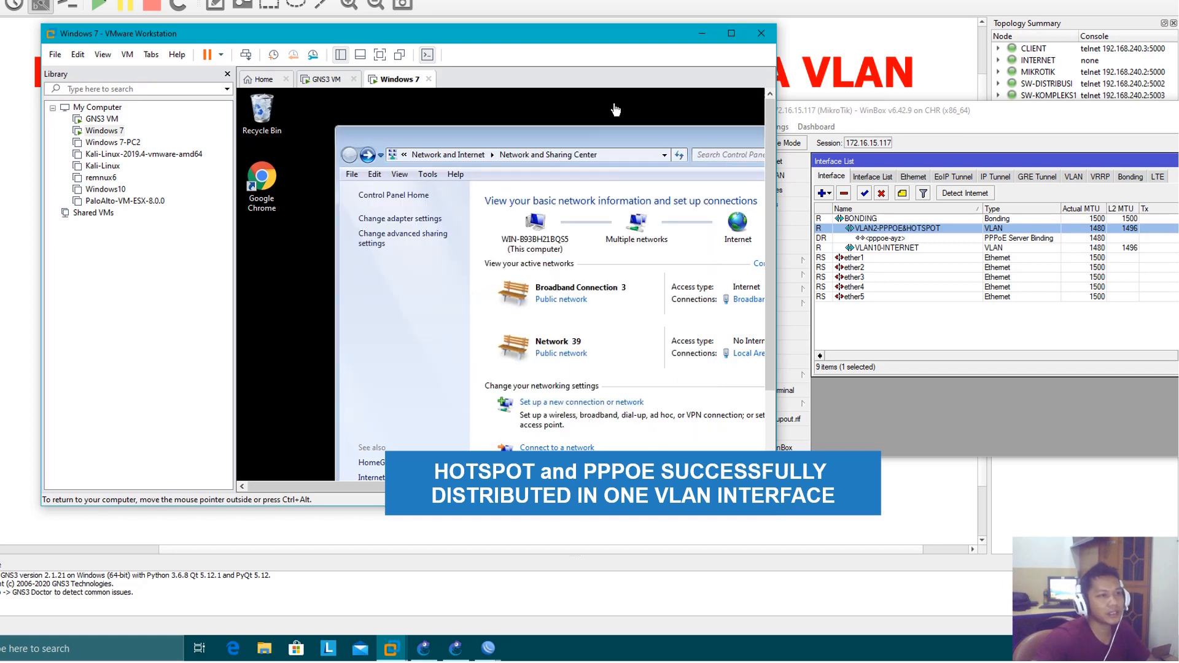
{"action": "left_click_drag", "start_coordinate": [642, 148], "coordinate": [545, 112]}
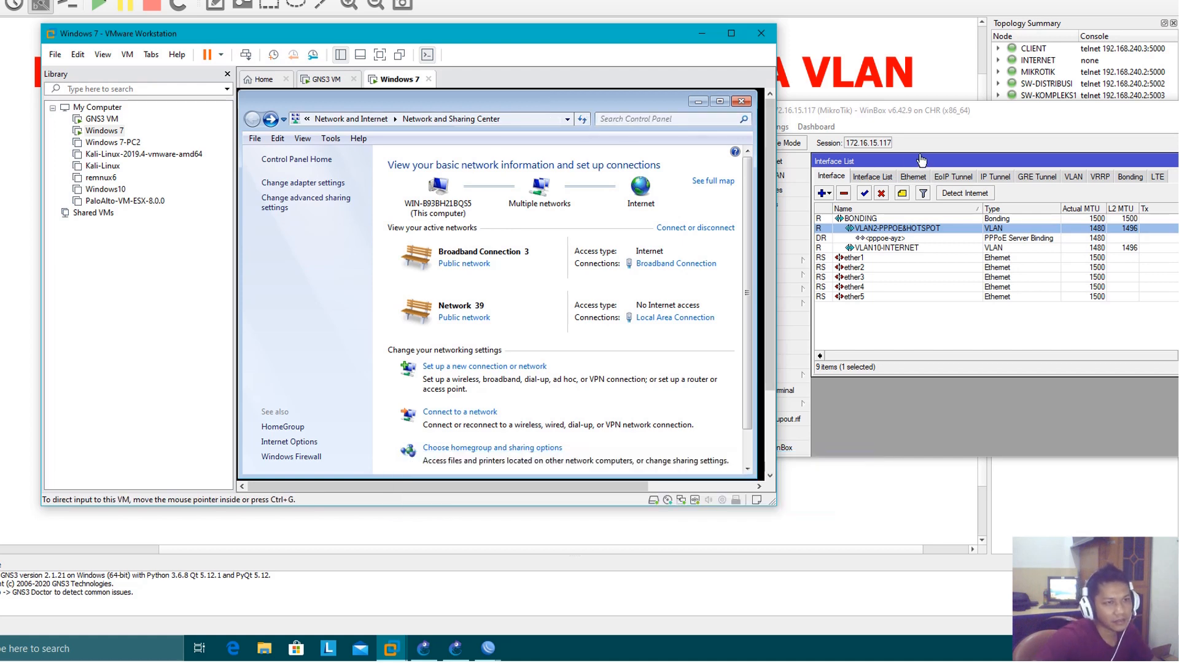
Return to WinBox and compare the VLAN2-PPPOE&HOTSPOT and VLAN10-INTERNET entries and their traffic in the interface list
{"action": "left_click_drag", "start_coordinate": [956, 113], "coordinate": [923, 92]}
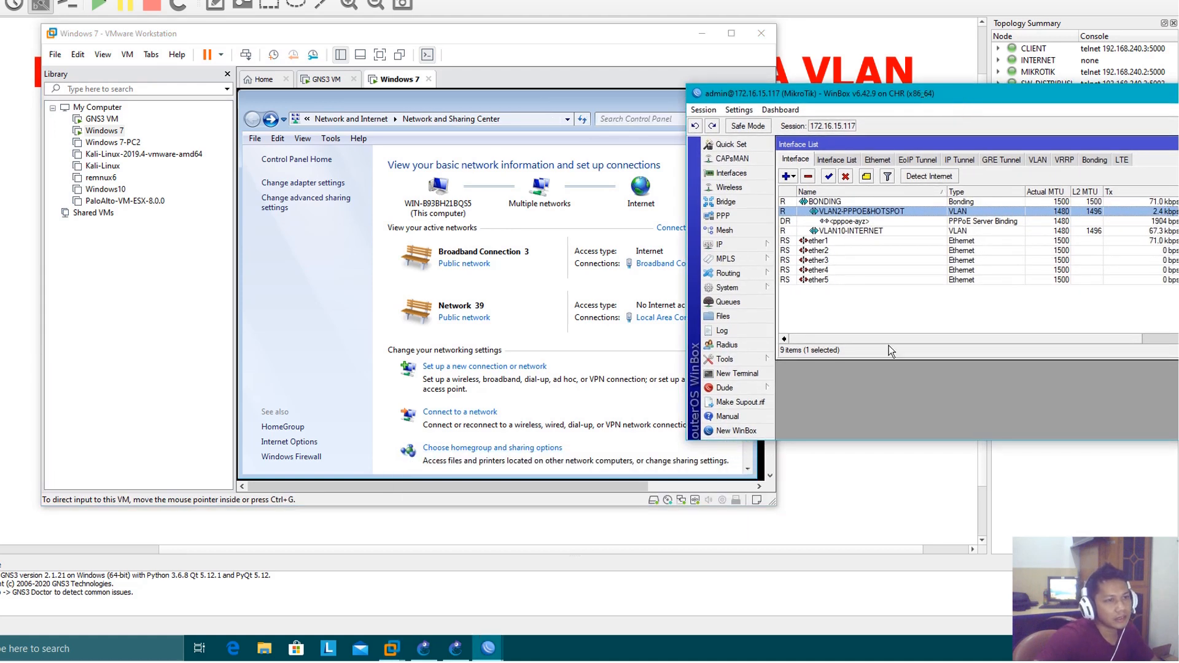
{"action": "left_click", "coordinate": [855, 315]}
{"action": "left_click", "coordinate": [857, 212]}
{"action": "left_click", "coordinate": [877, 231]}
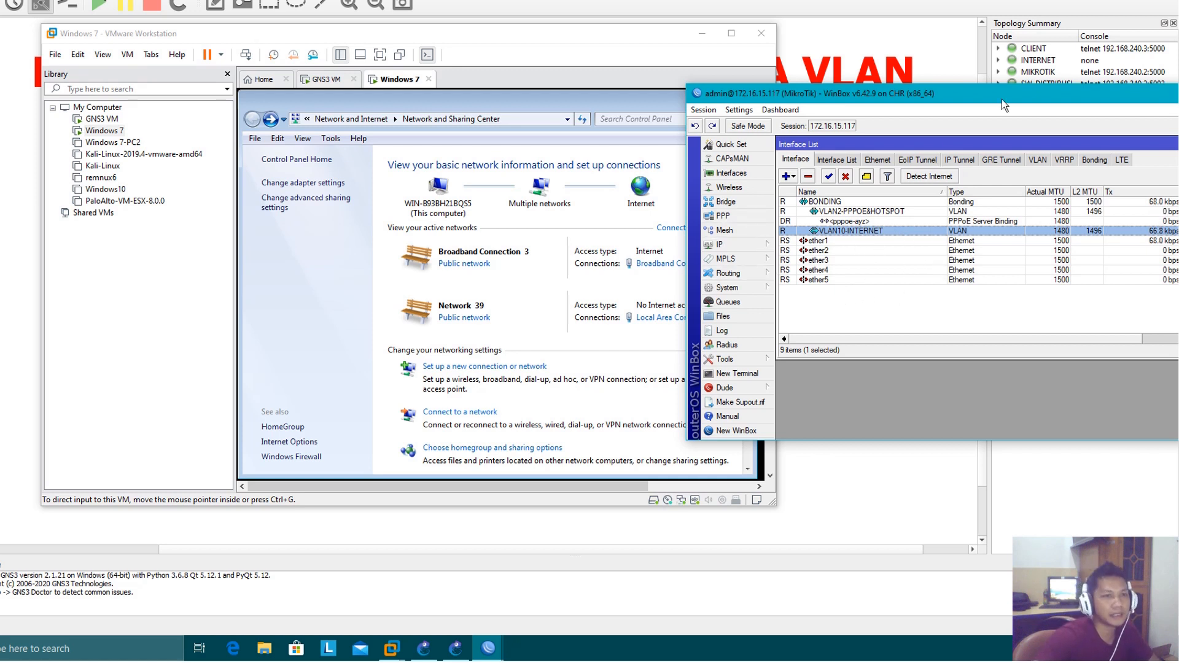
{"action": "left_click_drag", "start_coordinate": [1010, 99], "coordinate": [997, 102]}
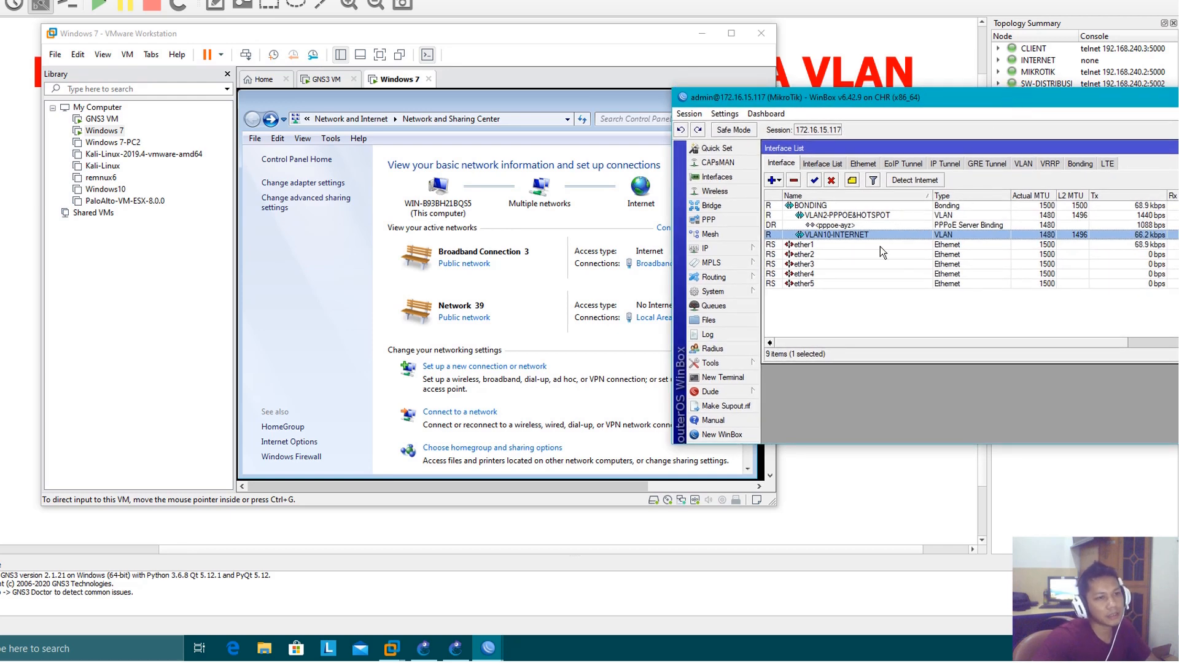
{"action": "left_click", "coordinate": [880, 216]}
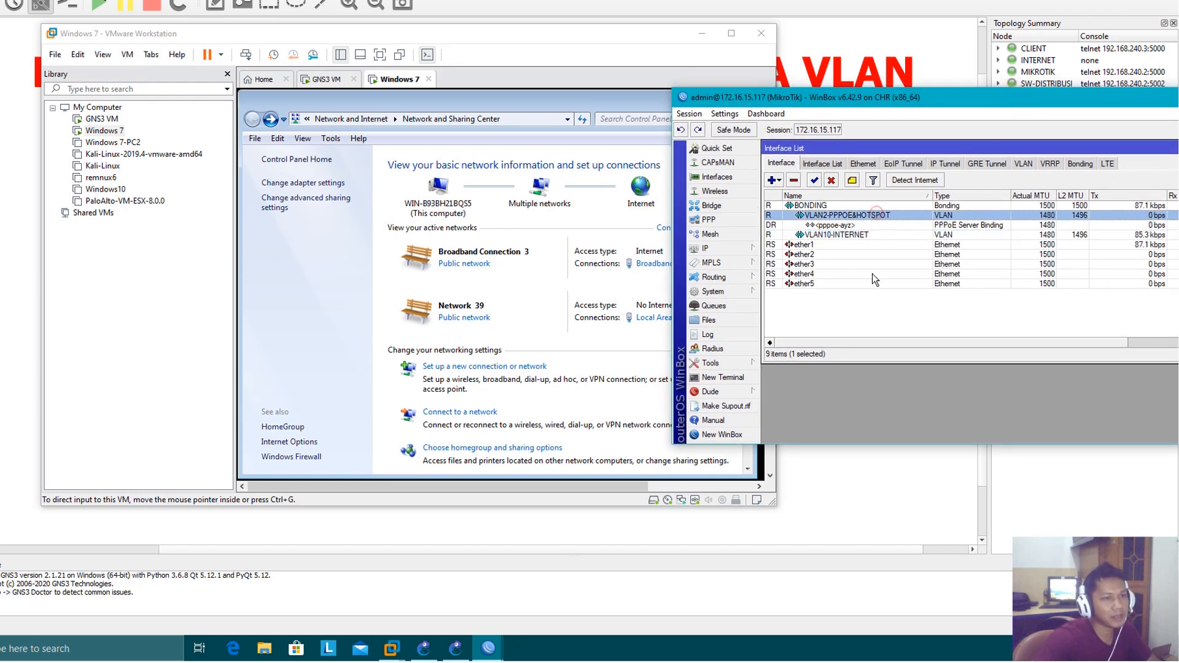
{"action": "left_click", "coordinate": [868, 311]}
{"action": "left_click_drag", "start_coordinate": [1012, 98], "coordinate": [970, 100]}
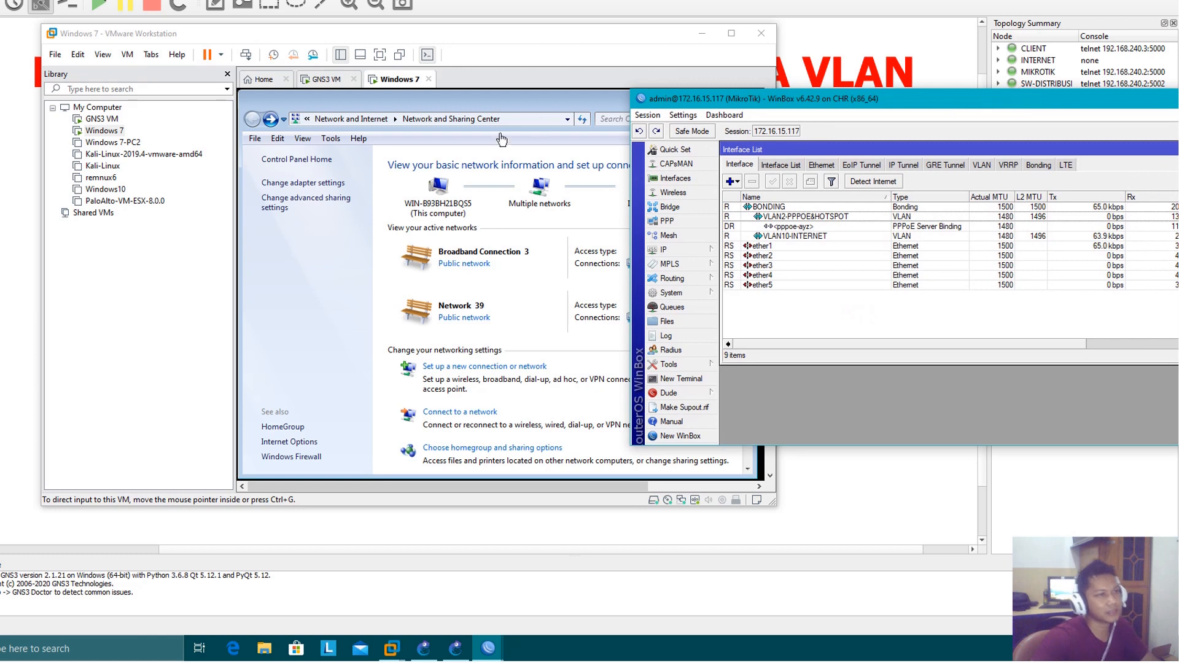
Close Network and Sharing Center in the Windows 7 client and check Broadband Connection in the taskbar's network connection list
{"action": "left_click", "coordinate": [567, 109]}
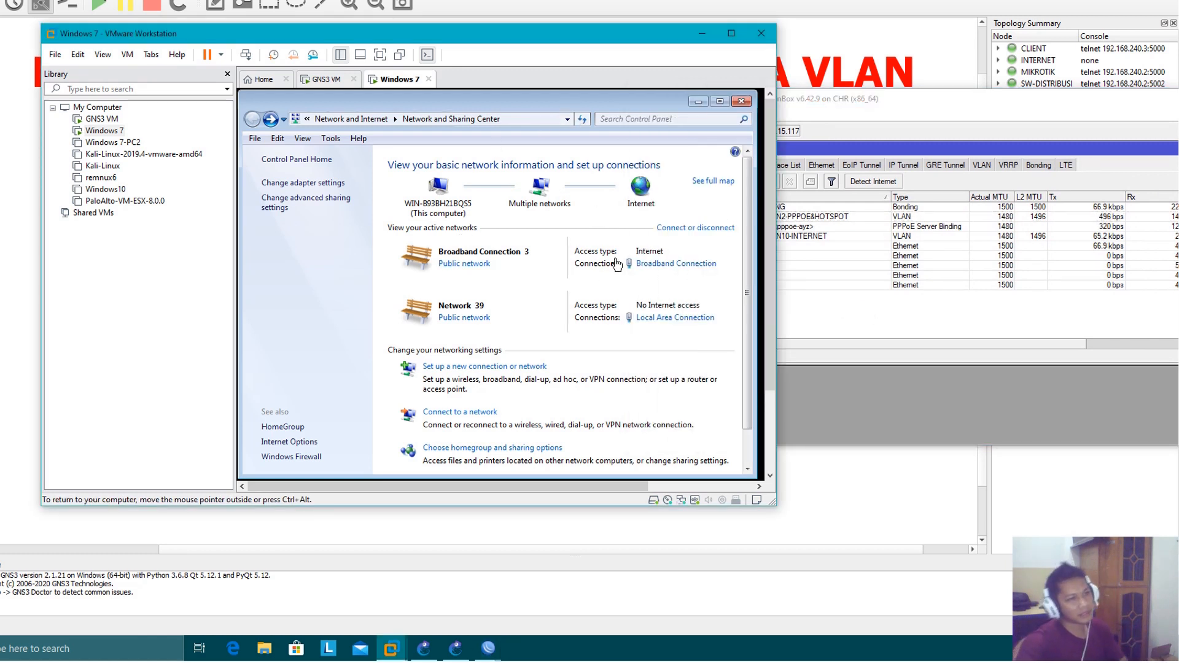
{"action": "left_click", "coordinate": [742, 101]}
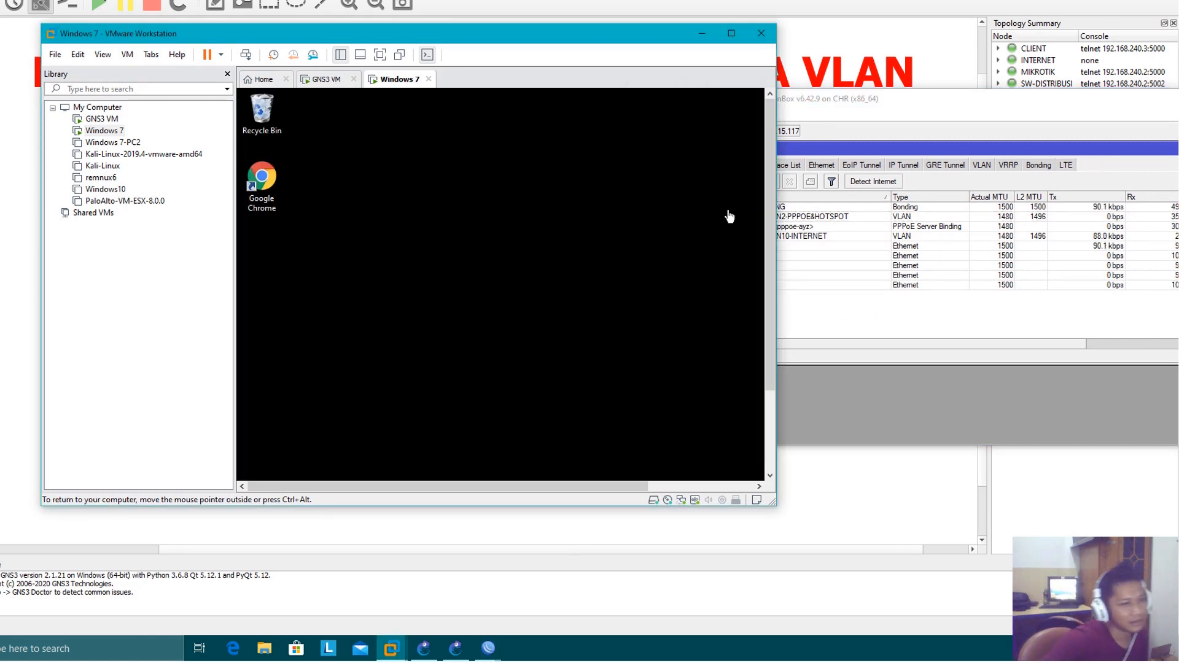
{"action": "left_click_drag", "start_coordinate": [769, 249], "coordinate": [775, 340]}
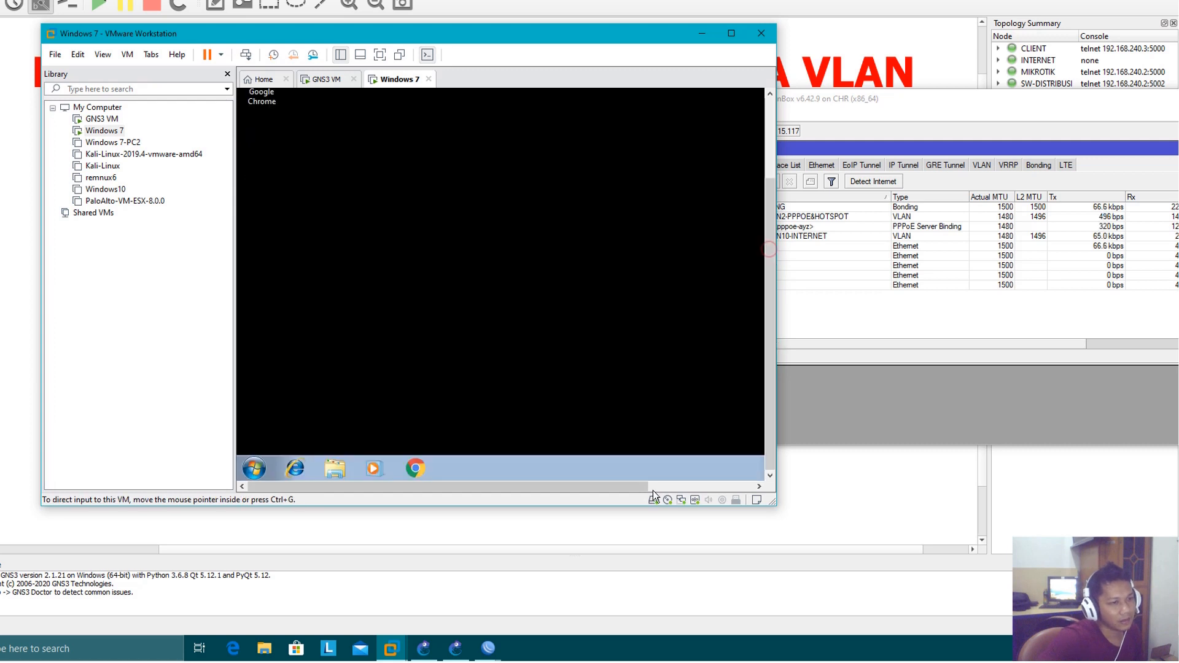
{"action": "left_click_drag", "start_coordinate": [654, 491], "coordinate": [750, 481]}
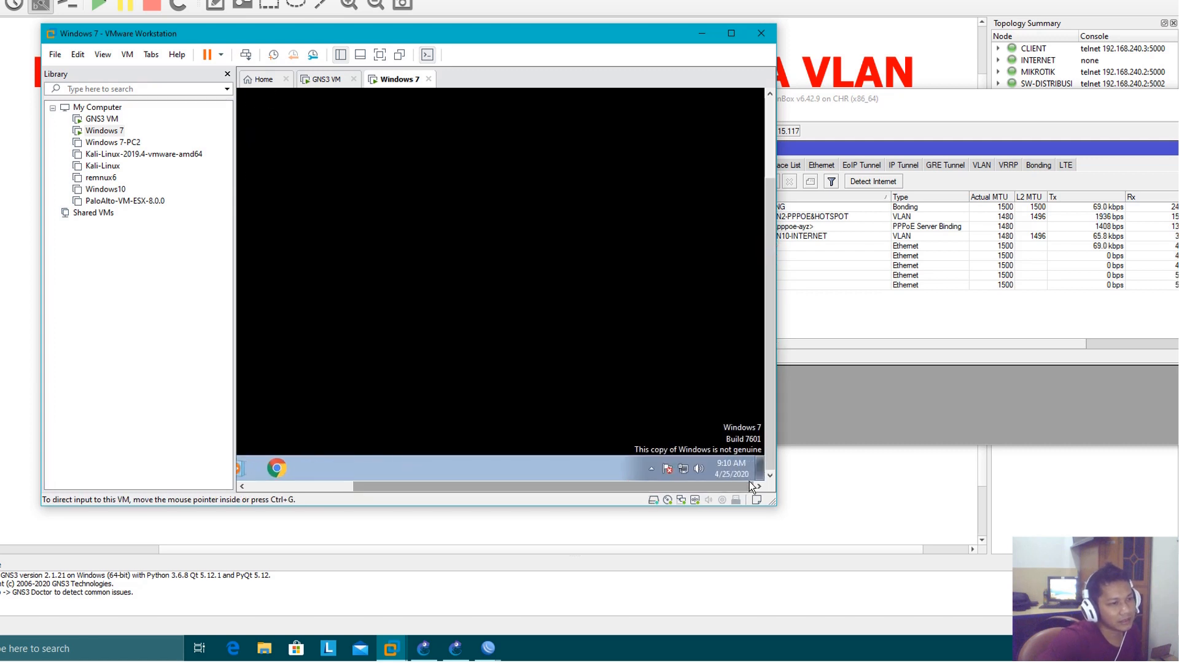
{"action": "left_click", "coordinate": [684, 469]}
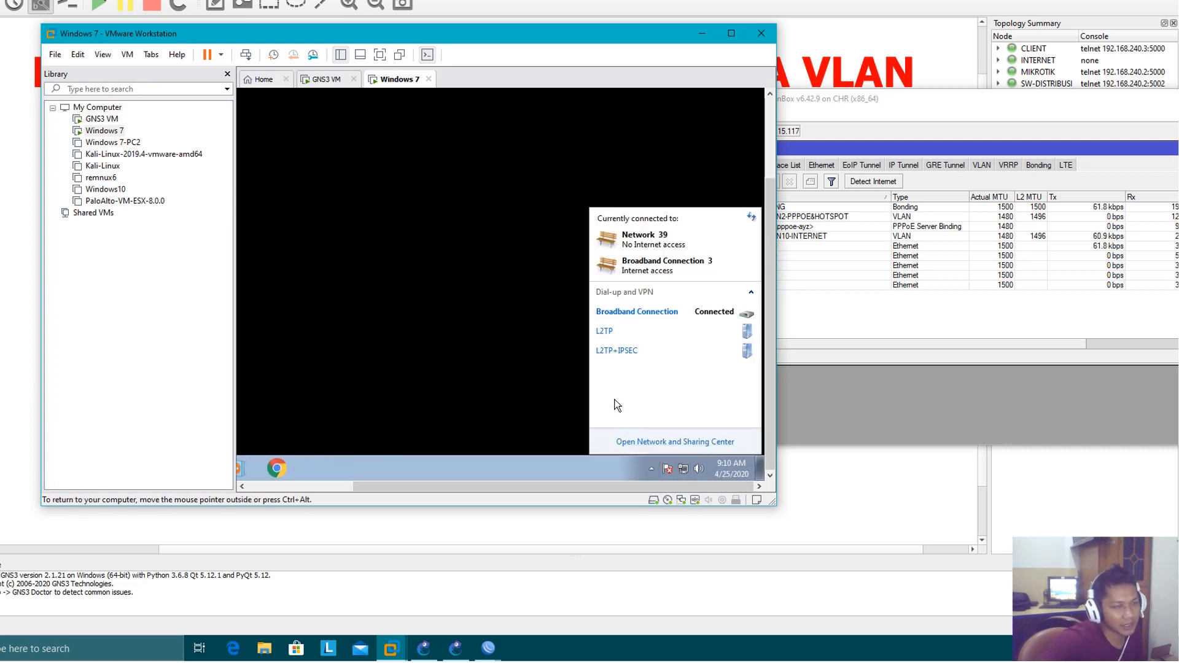
{"action": "left_click", "coordinate": [705, 311]}
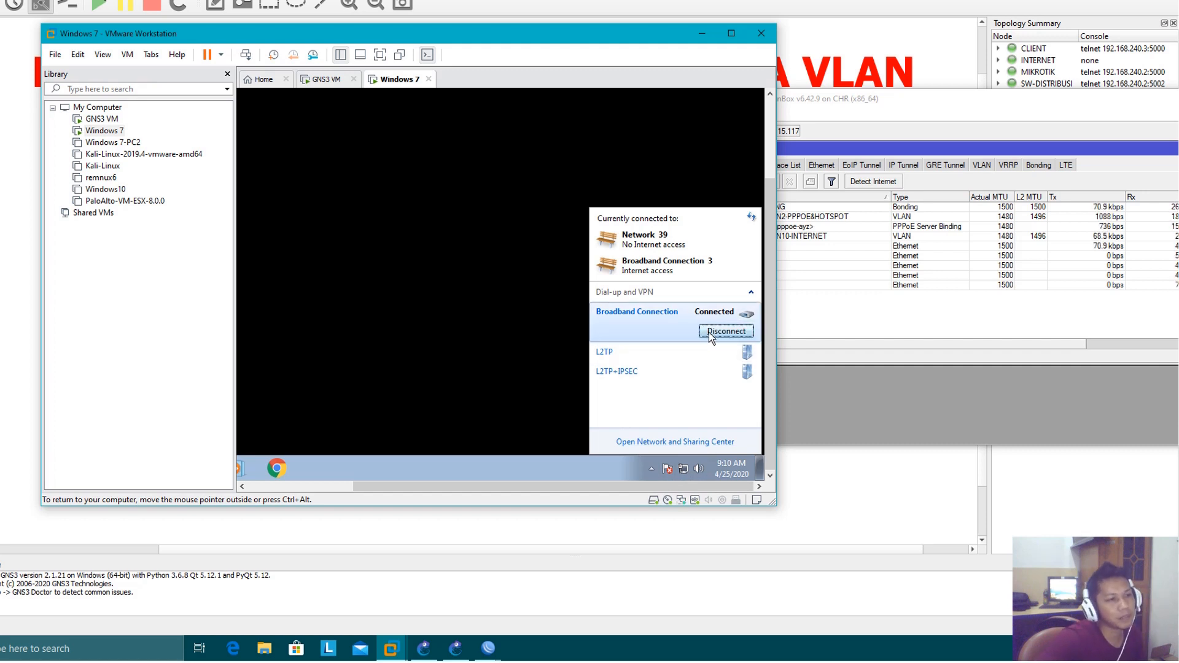
{"action": "left_click", "coordinate": [727, 331]}
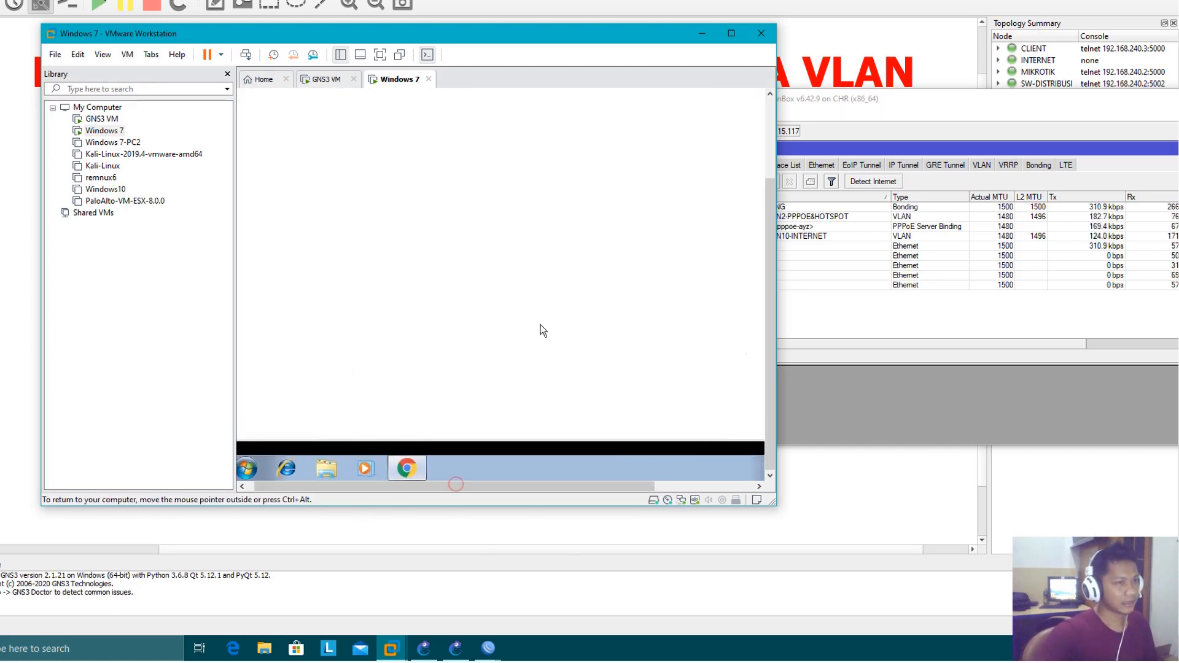
Load google.com in Chrome on the Windows 7 client to test internet access over PPPoE
{"action": "left_click", "coordinate": [769, 126]}
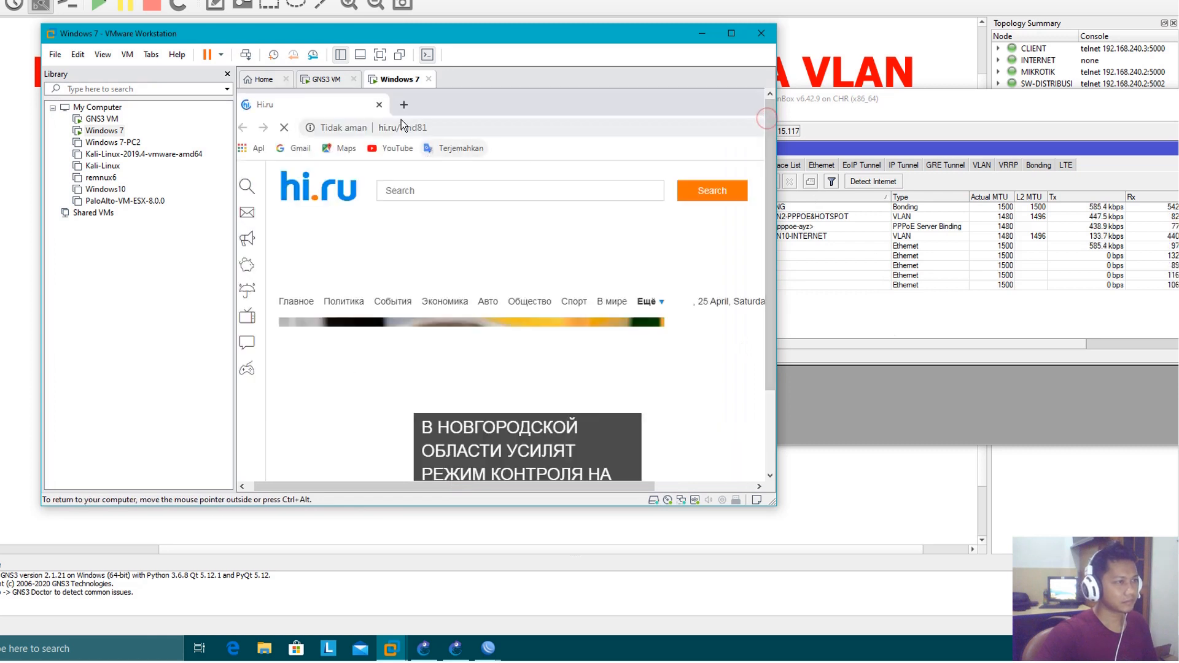
{"action": "left_click", "coordinate": [437, 127]}
{"action": "type", "text": "google.com"}
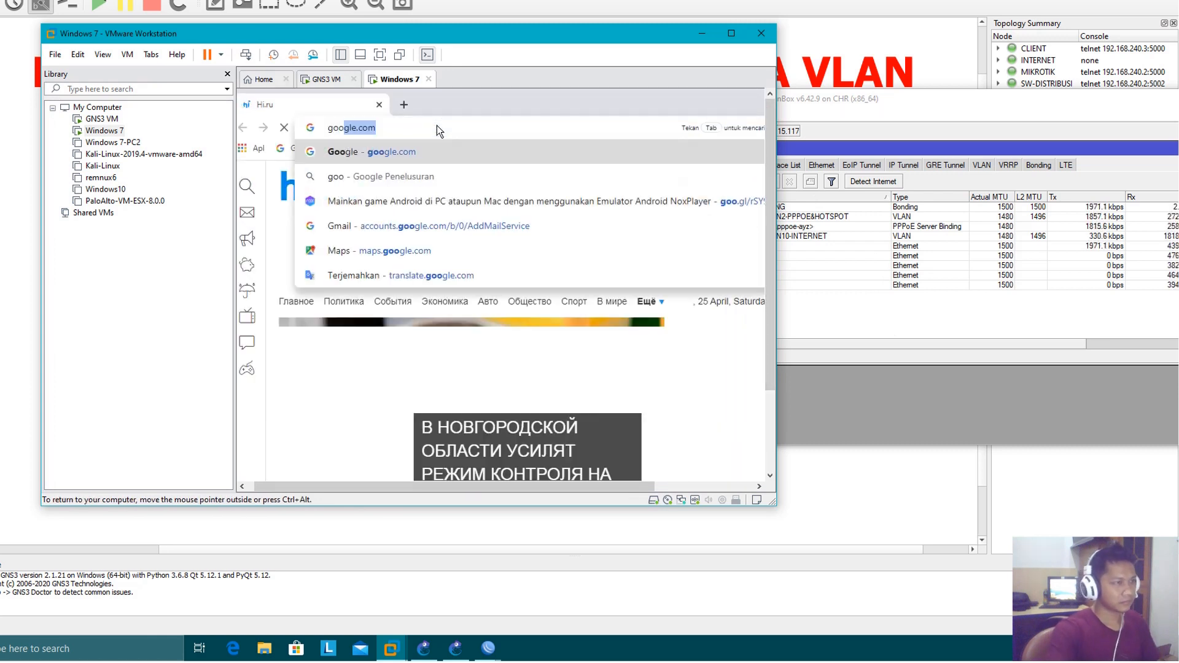
{"action": "key", "text": "Return"}
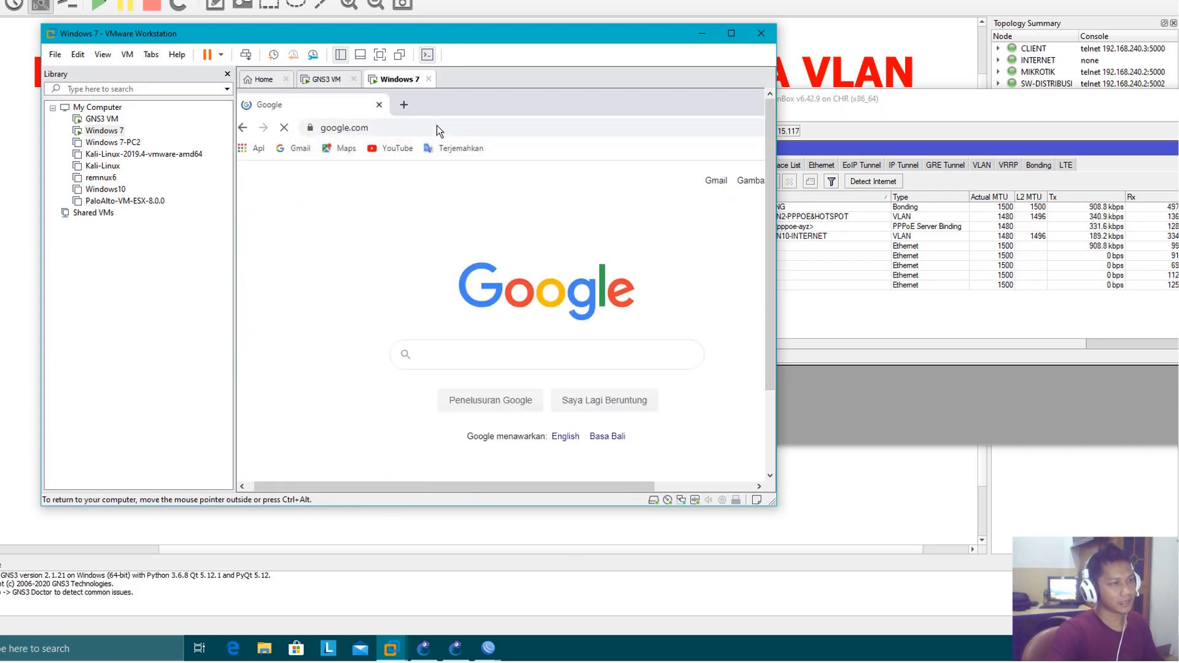
Rearrange the VMware Workstation and WinBox windows so the client browser and the interface list are visible beside the GNS3 topology
{"action": "left_click_drag", "start_coordinate": [629, 33], "coordinate": [525, 49]}
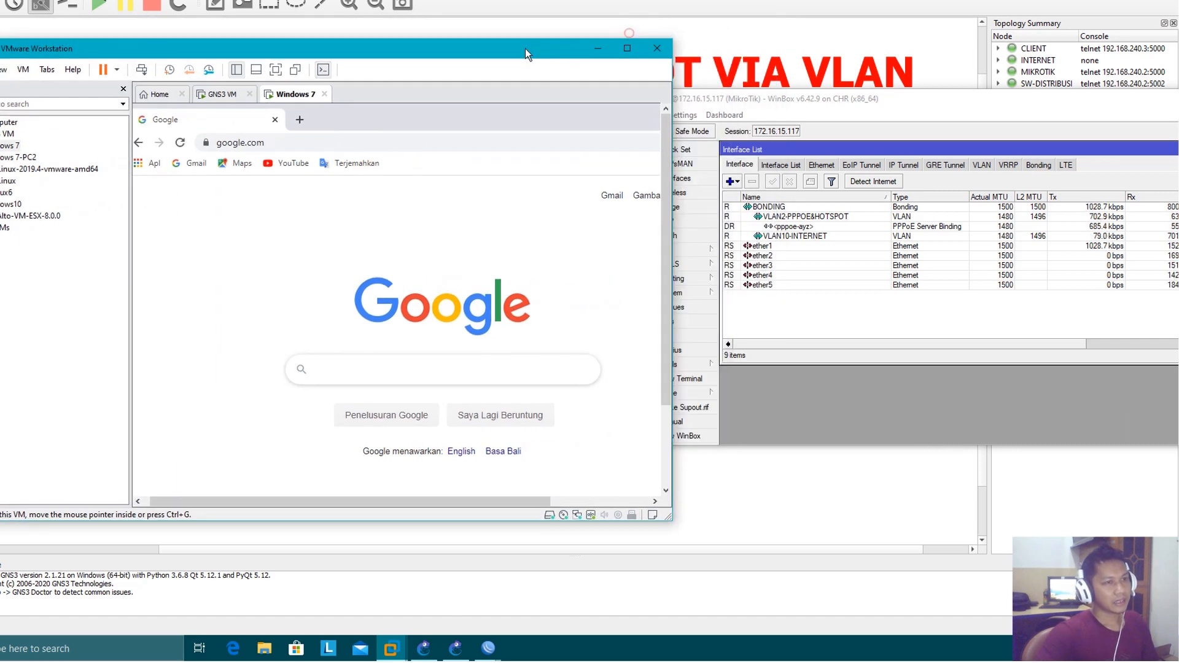
{"action": "left_click_drag", "start_coordinate": [829, 101], "coordinate": [880, 0]}
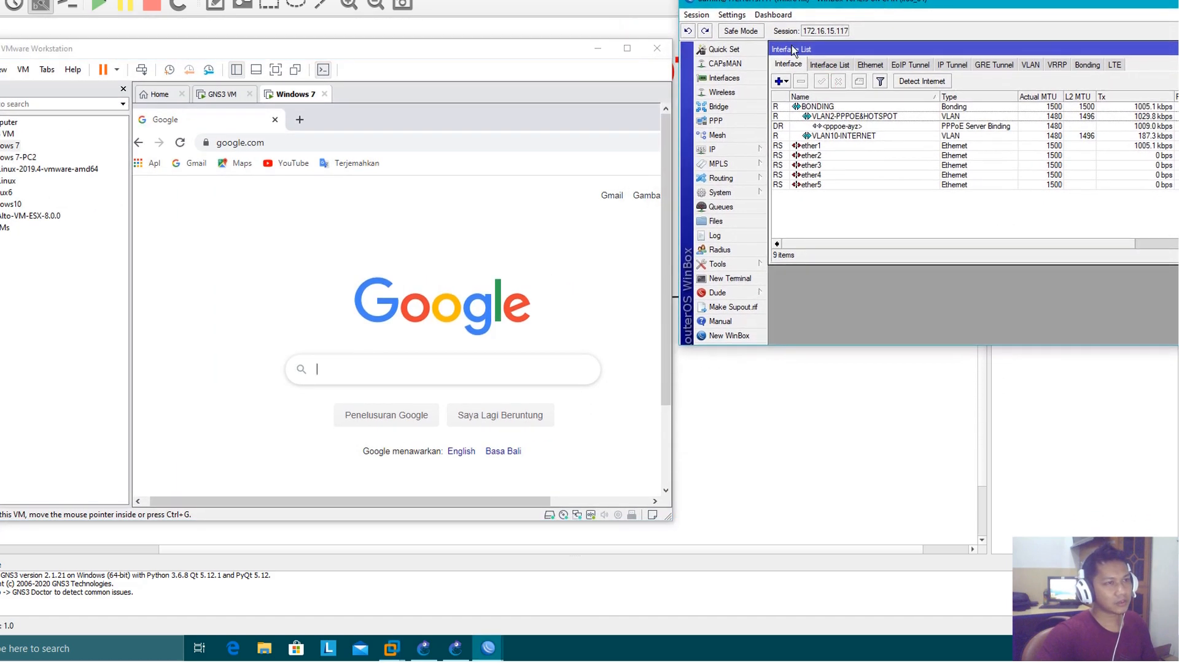
{"action": "left_click_drag", "start_coordinate": [469, 54], "coordinate": [1113, 322]}
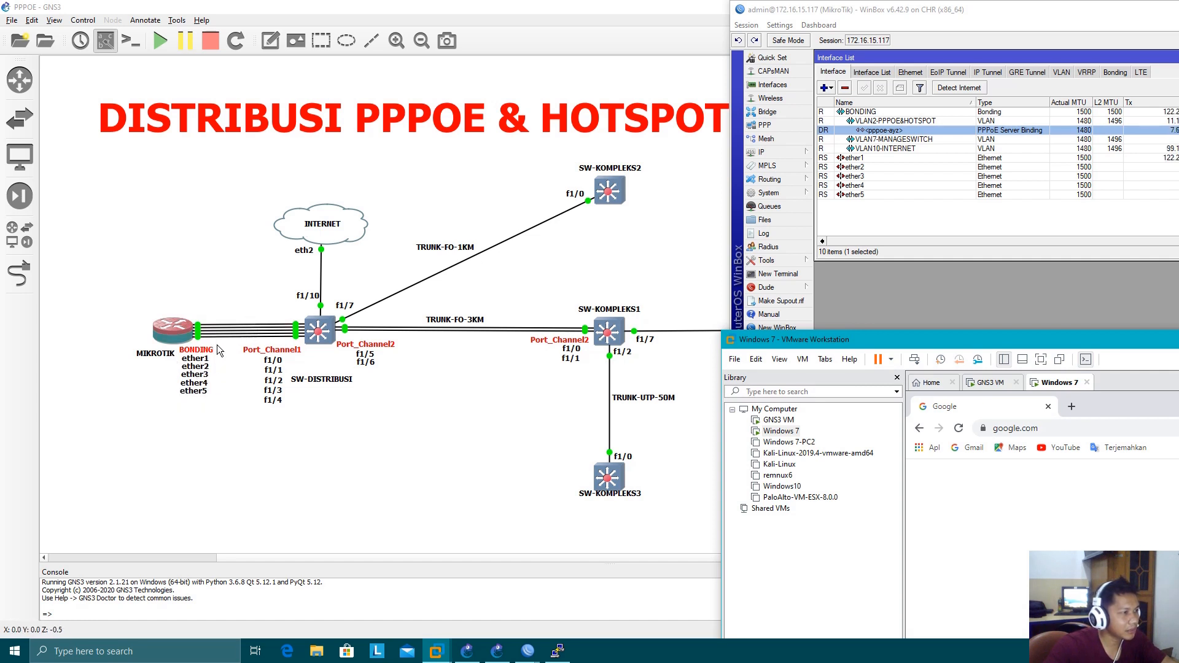
Open YouTube in the client's browser and bring WinBox fully into view to monitor the interface traffic
{"action": "left_click_drag", "start_coordinate": [1073, 344], "coordinate": [751, 266]}
{"action": "left_click", "coordinate": [694, 397]}
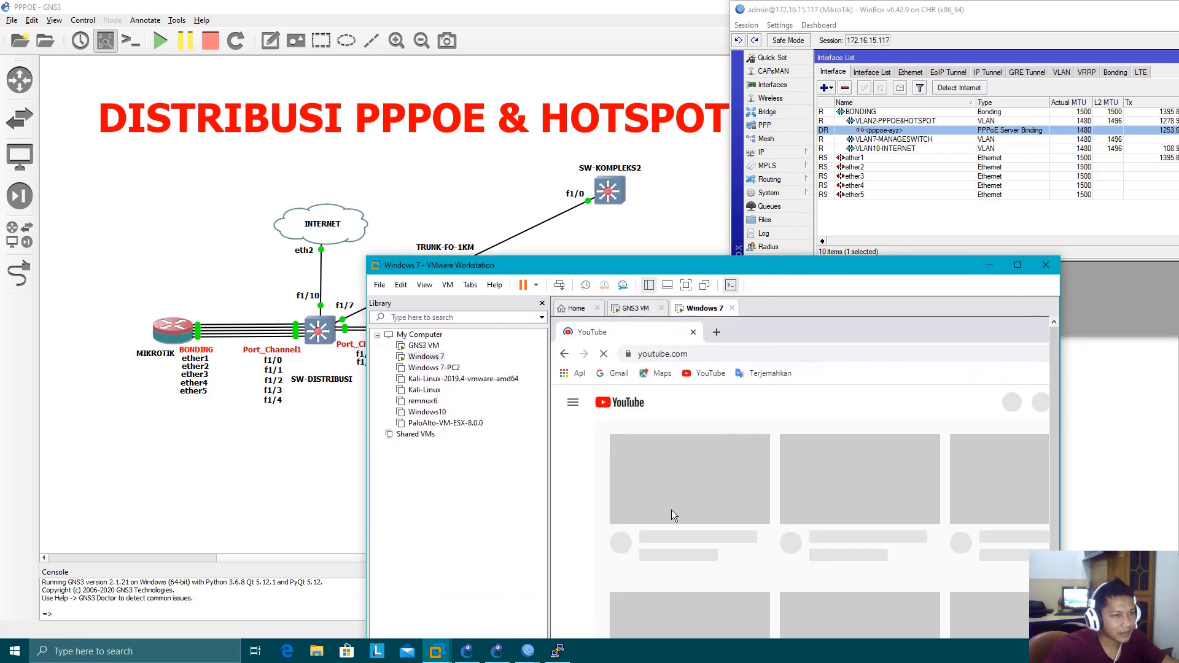
{"action": "left_click", "coordinate": [998, 5]}
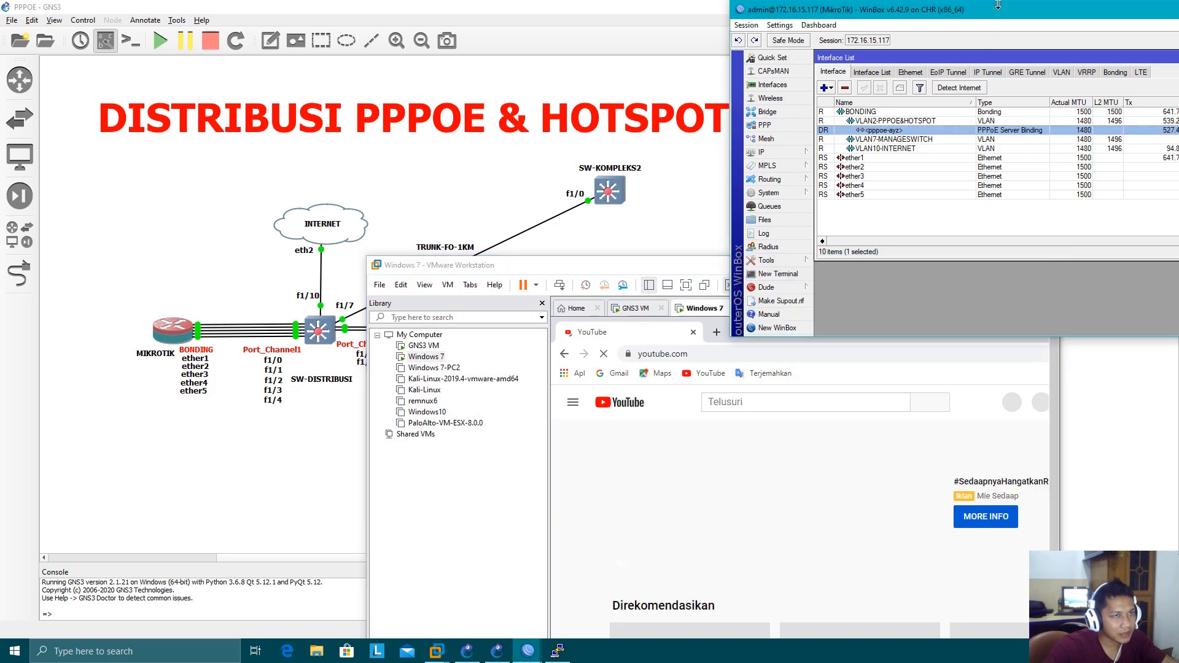
{"action": "left_click_drag", "start_coordinate": [998, 5], "coordinate": [652, 6]}
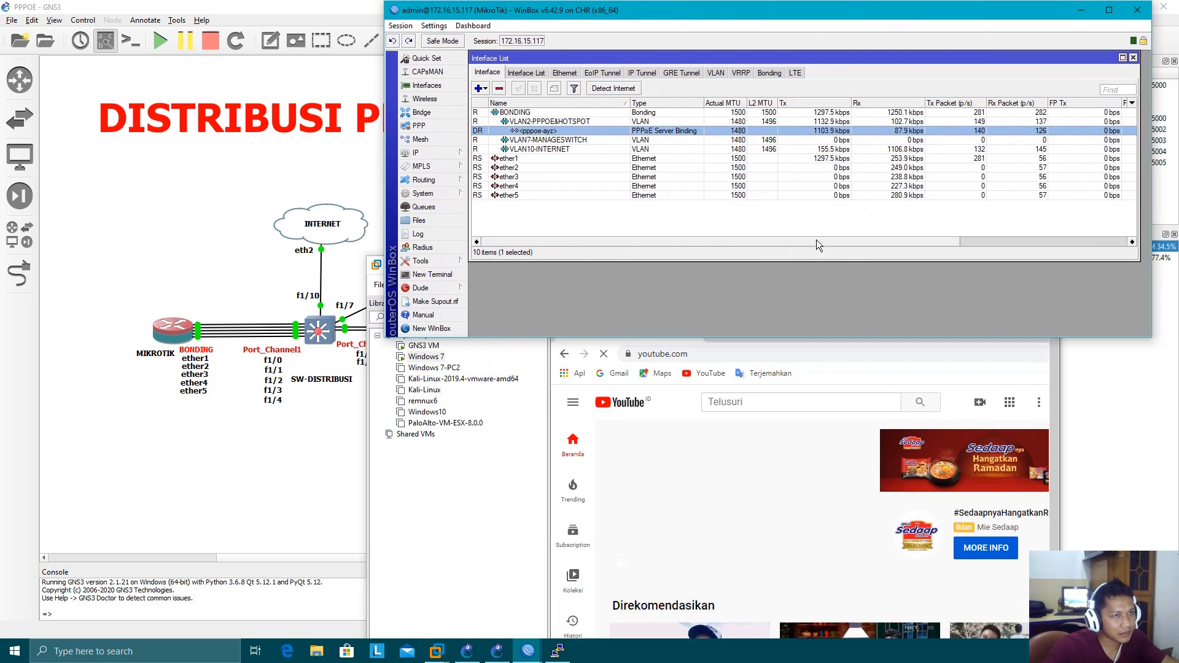
Open three videos from the YouTube home page in new tabs and close the original YouTube tab
{"action": "left_click", "coordinate": [489, 521]}
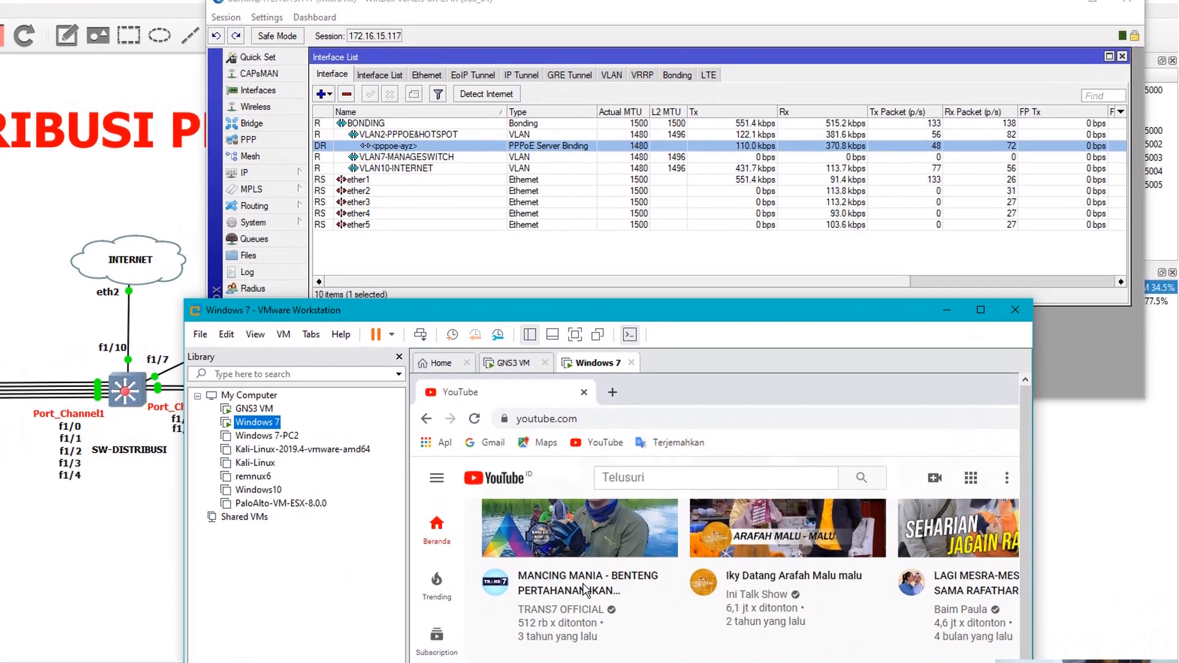
{"action": "right_click", "coordinate": [585, 589]}
{"action": "left_click", "coordinate": [620, 599]}
{"action": "right_click", "coordinate": [743, 586]}
{"action": "left_click", "coordinate": [798, 595]}
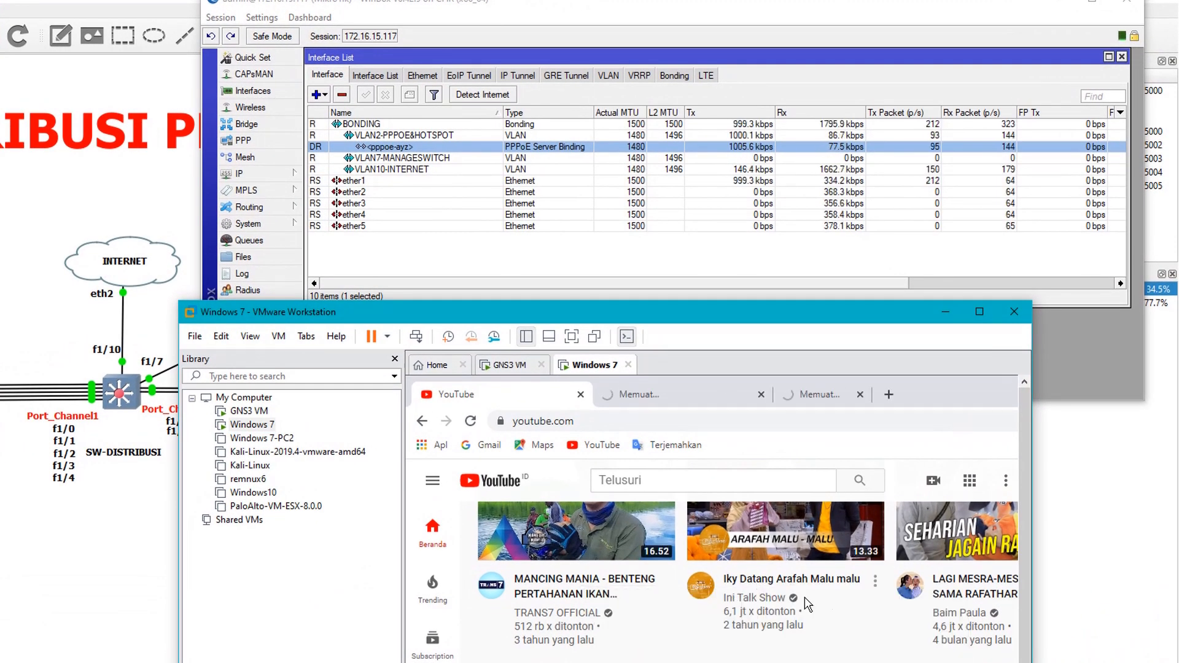
{"action": "right_click", "coordinate": [949, 575]}
{"action": "left_click", "coordinate": [961, 585]}
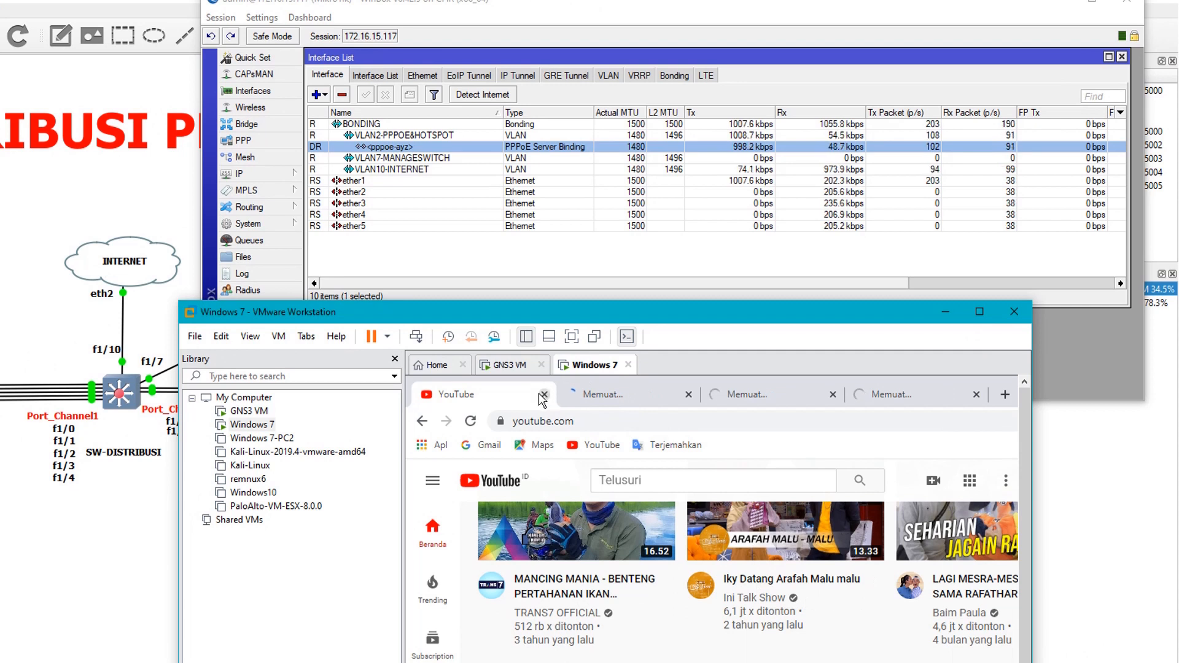
{"action": "left_click", "coordinate": [543, 395]}
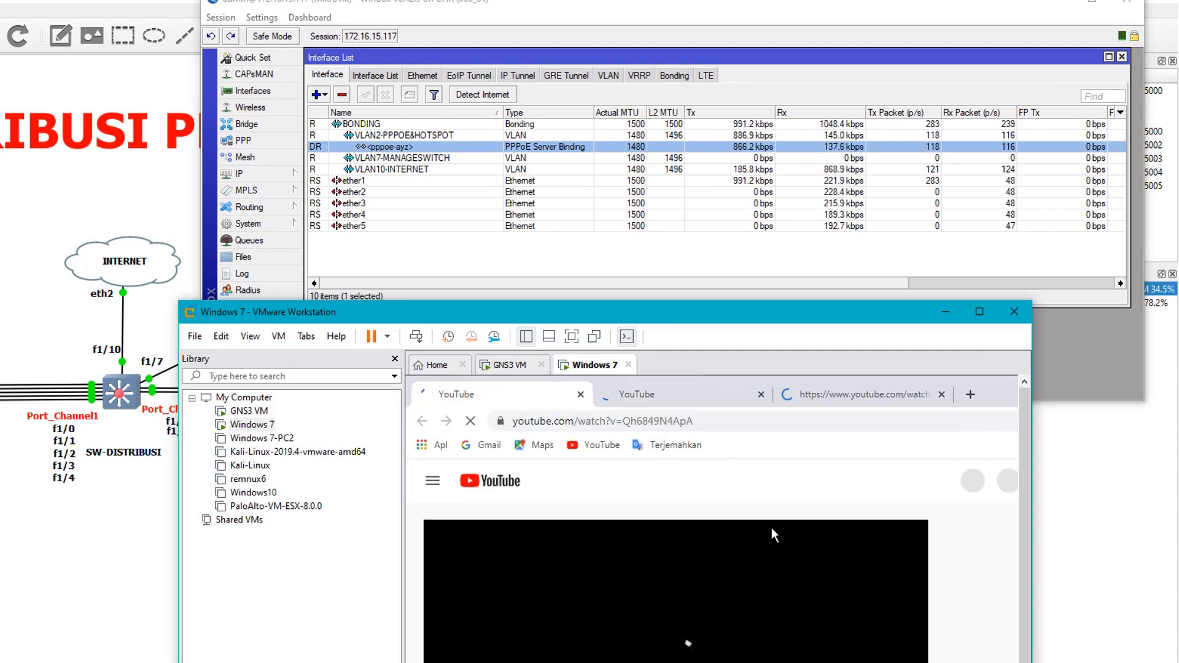
Switch between the three video tabs to check that they load, ending on the first video
{"action": "left_click_drag", "start_coordinate": [1027, 458], "coordinate": [1019, 485]}
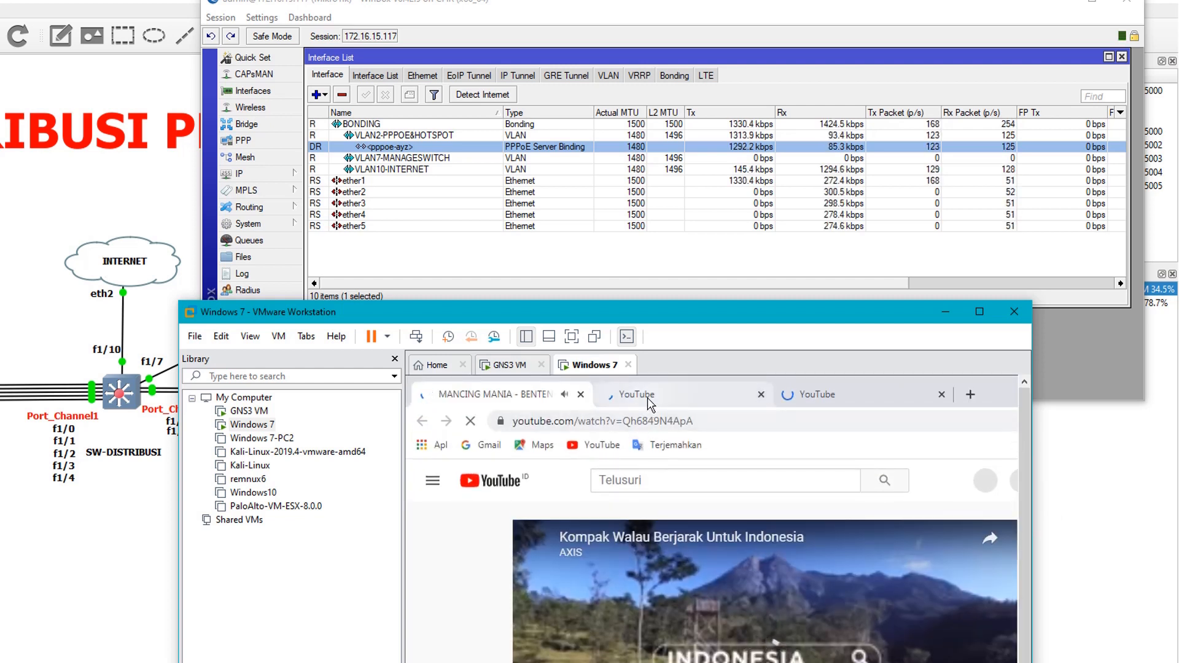
{"action": "left_click", "coordinate": [823, 395]}
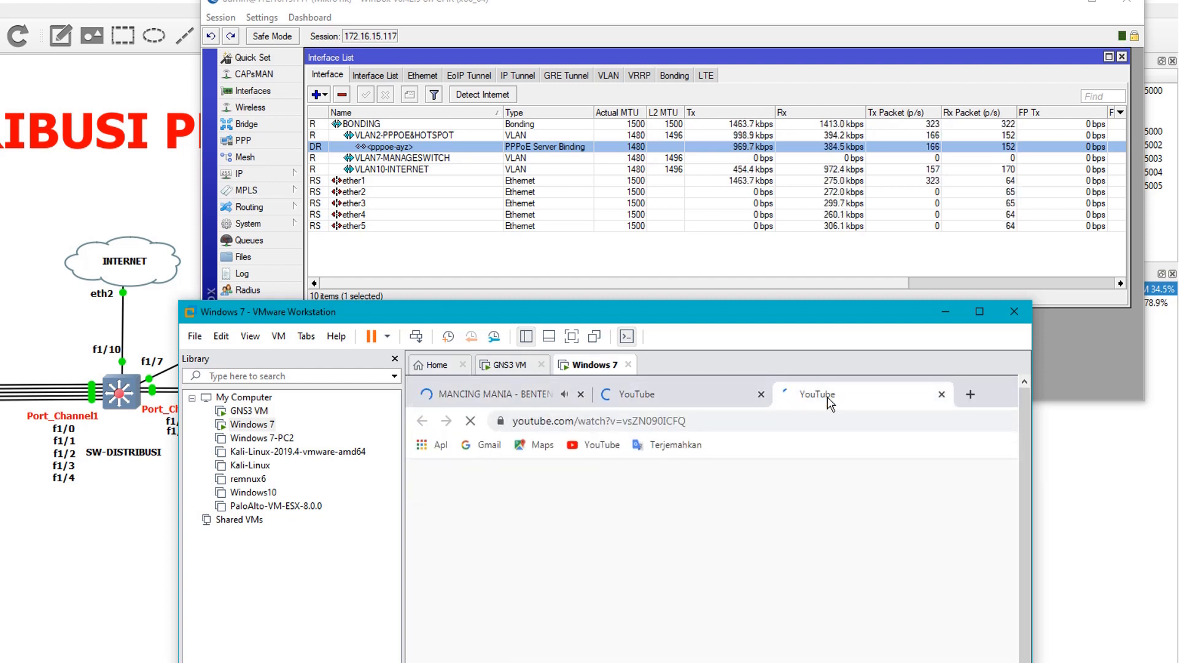
{"action": "left_click", "coordinate": [700, 405]}
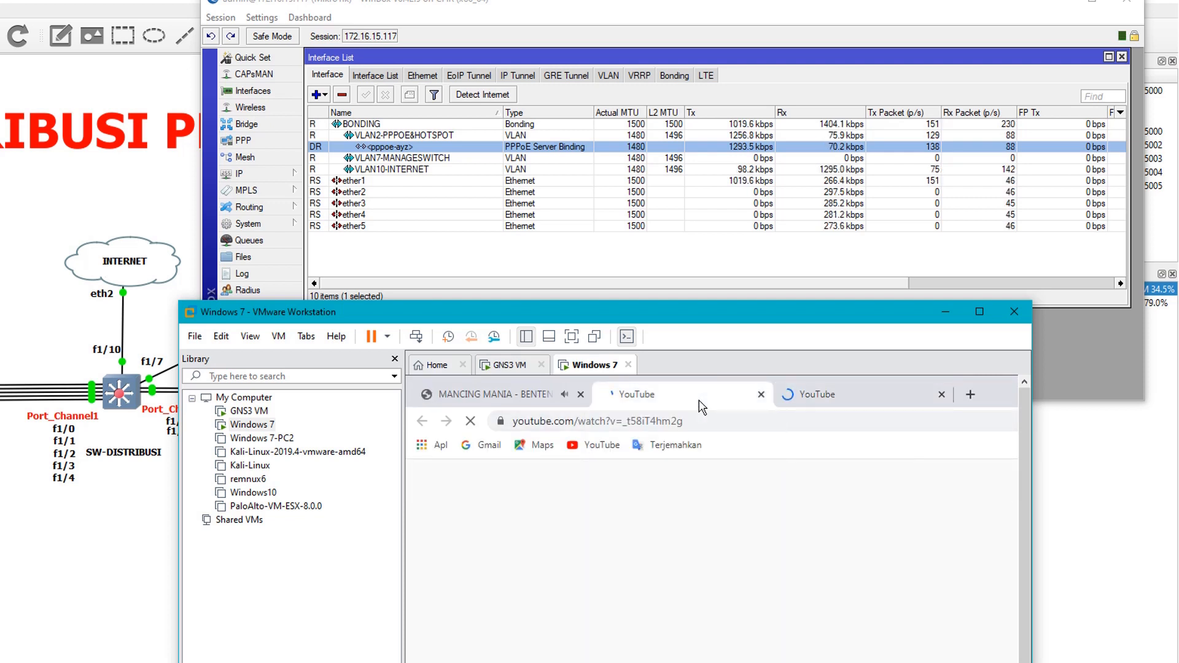
{"action": "left_click", "coordinate": [849, 405]}
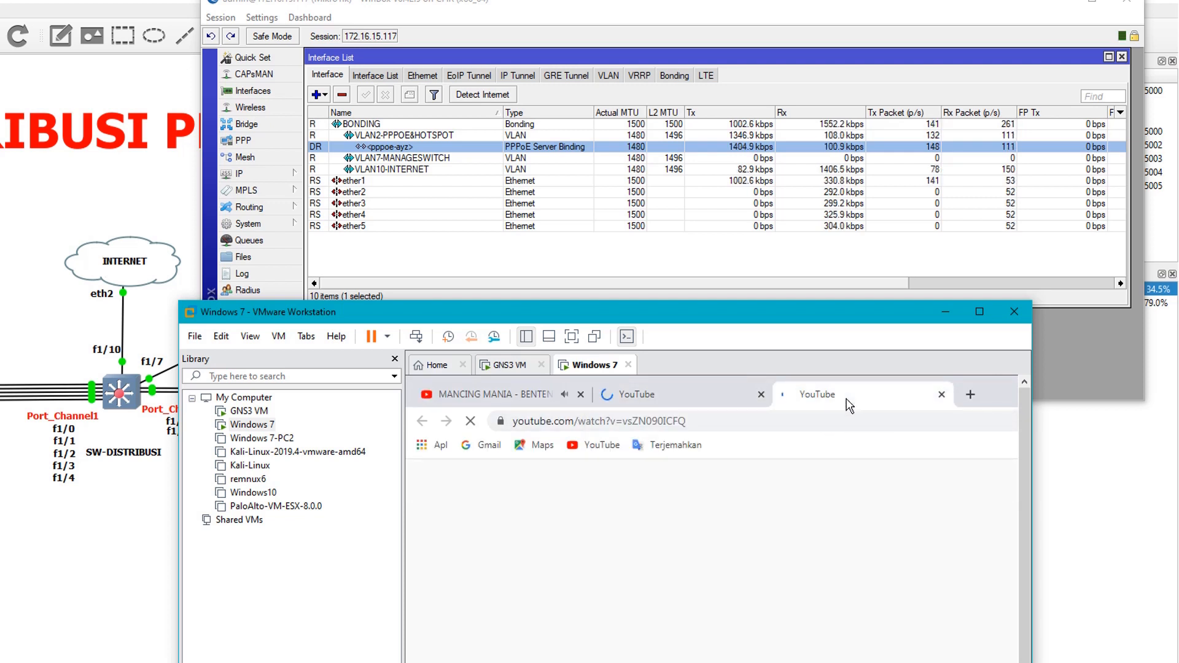
{"action": "left_click", "coordinate": [645, 398]}
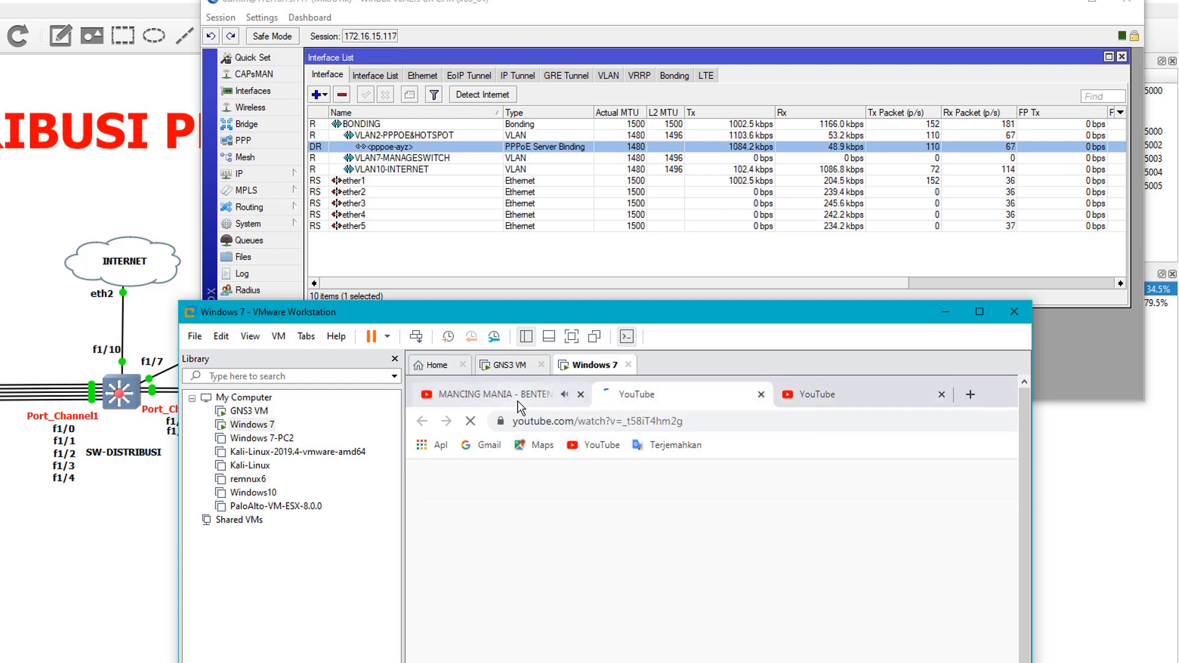
{"action": "left_click", "coordinate": [519, 398]}
Compare the traffic of VLAN10-INTERNET, the PPPoE server binding, VLAN2-PPPOE&HOTSPOT and BONDING in the WinBox interface list
{"action": "left_click", "coordinate": [438, 169]}
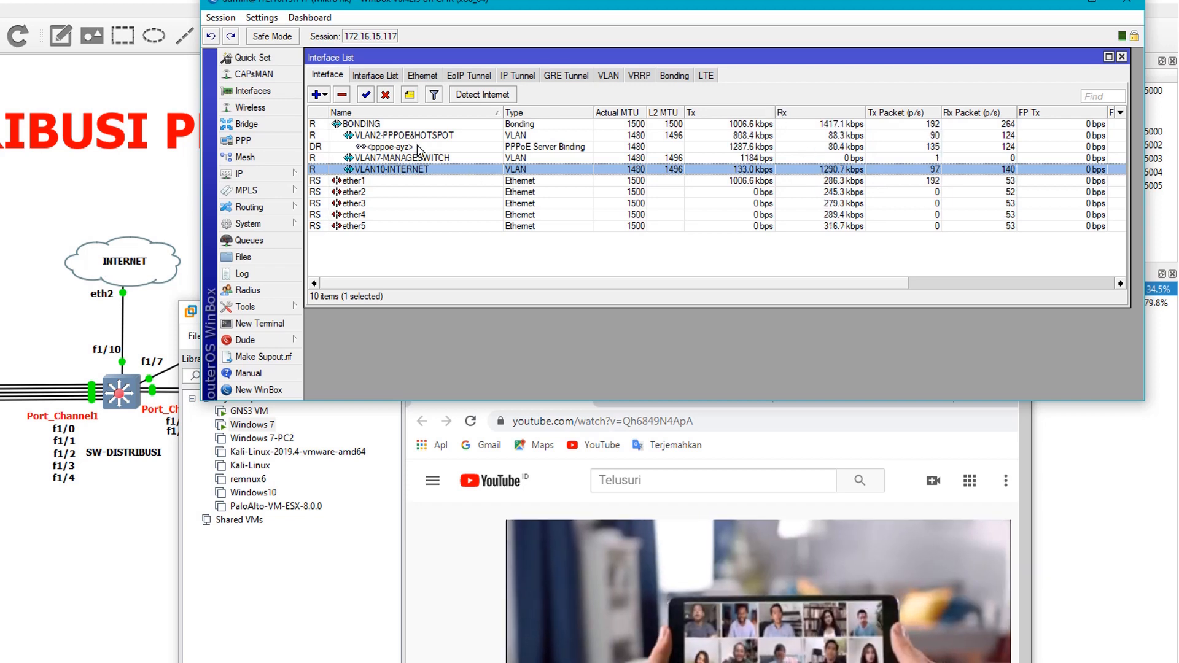
{"action": "left_click", "coordinate": [420, 146]}
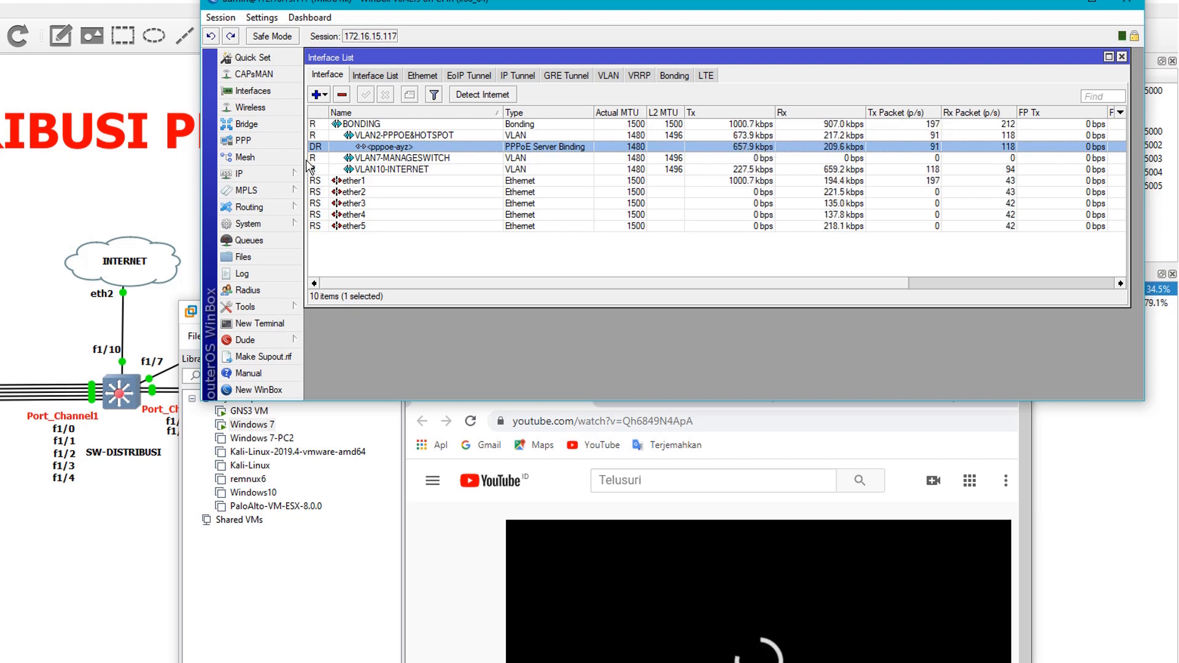
{"action": "left_click", "coordinate": [450, 136]}
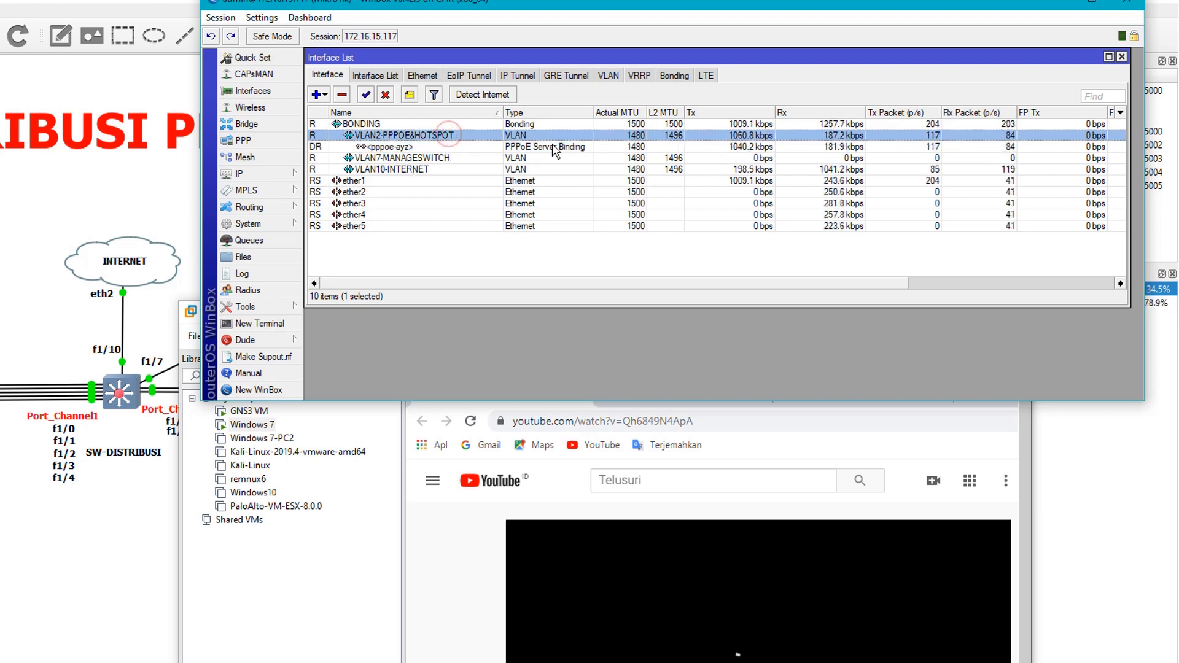
{"action": "left_click", "coordinate": [708, 125]}
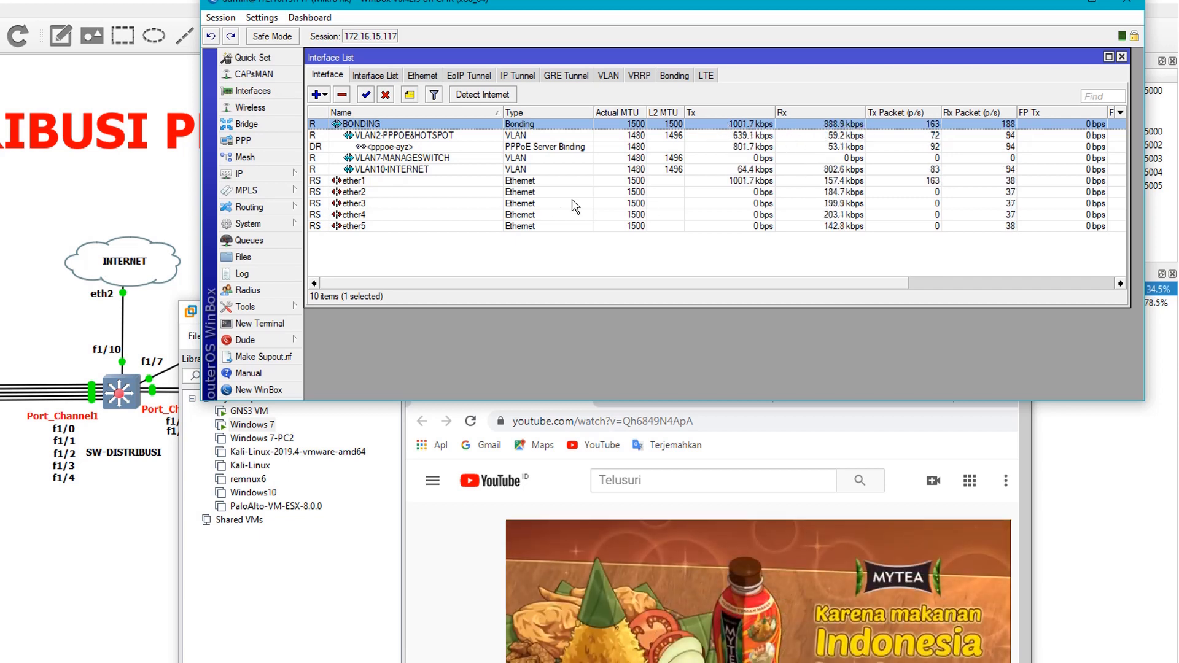
Select ether1 through ether5 together and compare their Rx rates with the PPPoE binding's Tx rate
{"action": "left_click", "coordinate": [396, 182]}
{"action": "left_click", "coordinate": [489, 193], "text": "ctrl"}
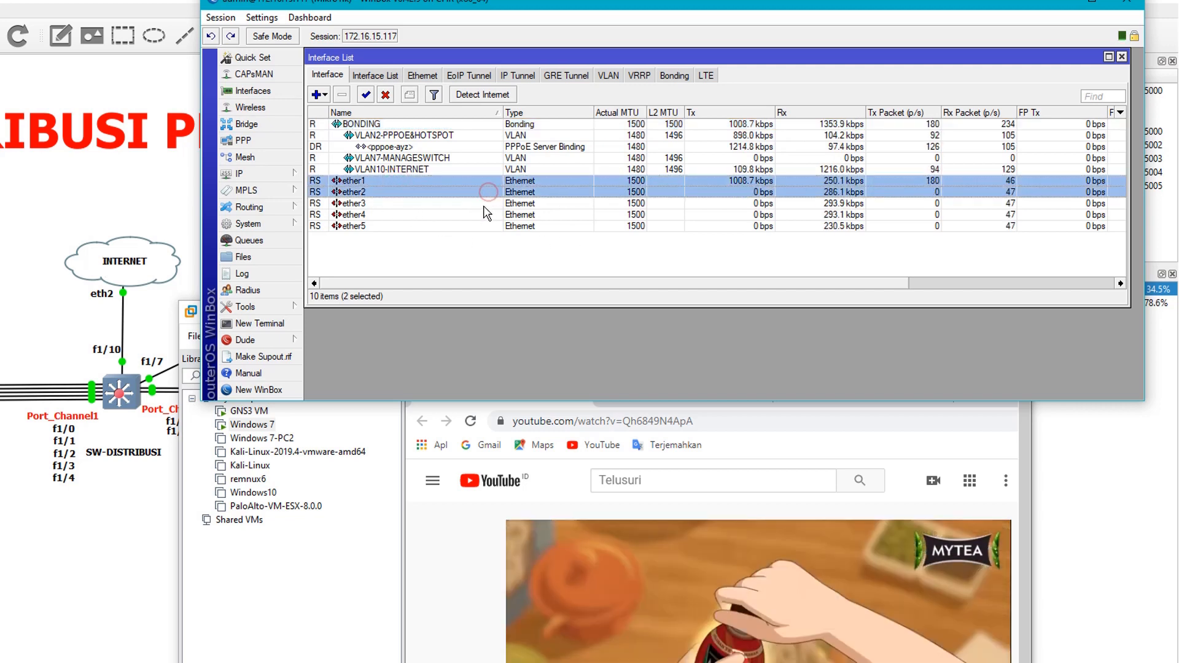
{"action": "left_click", "coordinate": [485, 204], "text": "ctrl"}
{"action": "left_click", "coordinate": [484, 213], "text": "ctrl"}
{"action": "left_click", "coordinate": [486, 227], "text": "ctrl"}
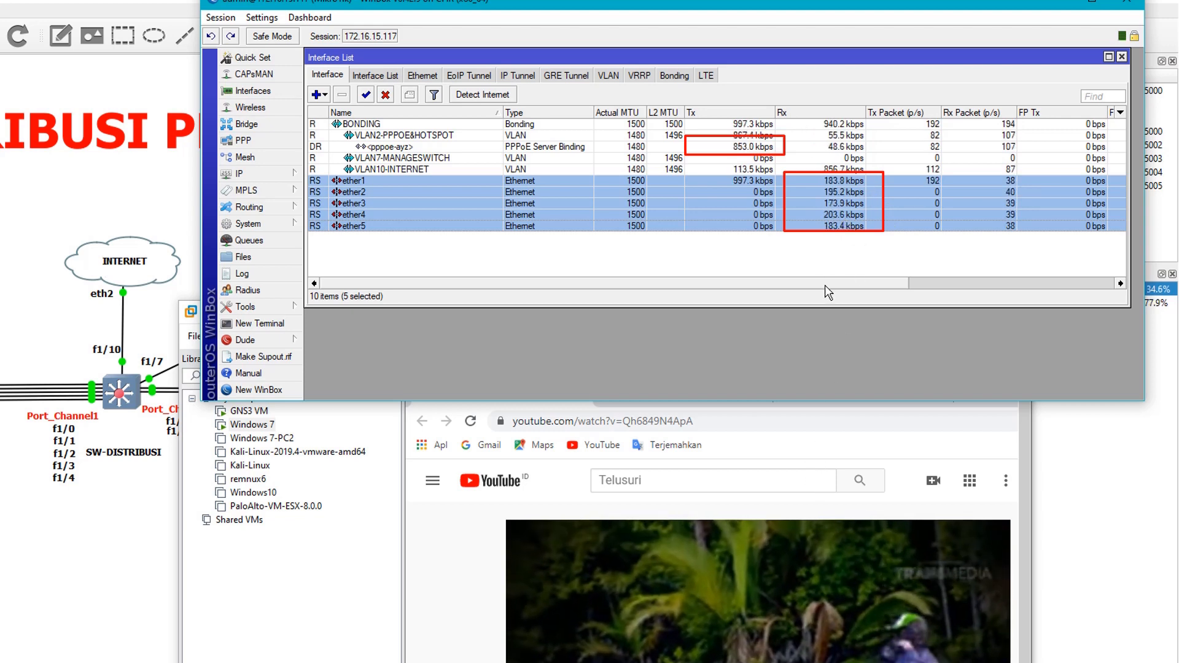
{"action": "left_click", "coordinate": [866, 285]}
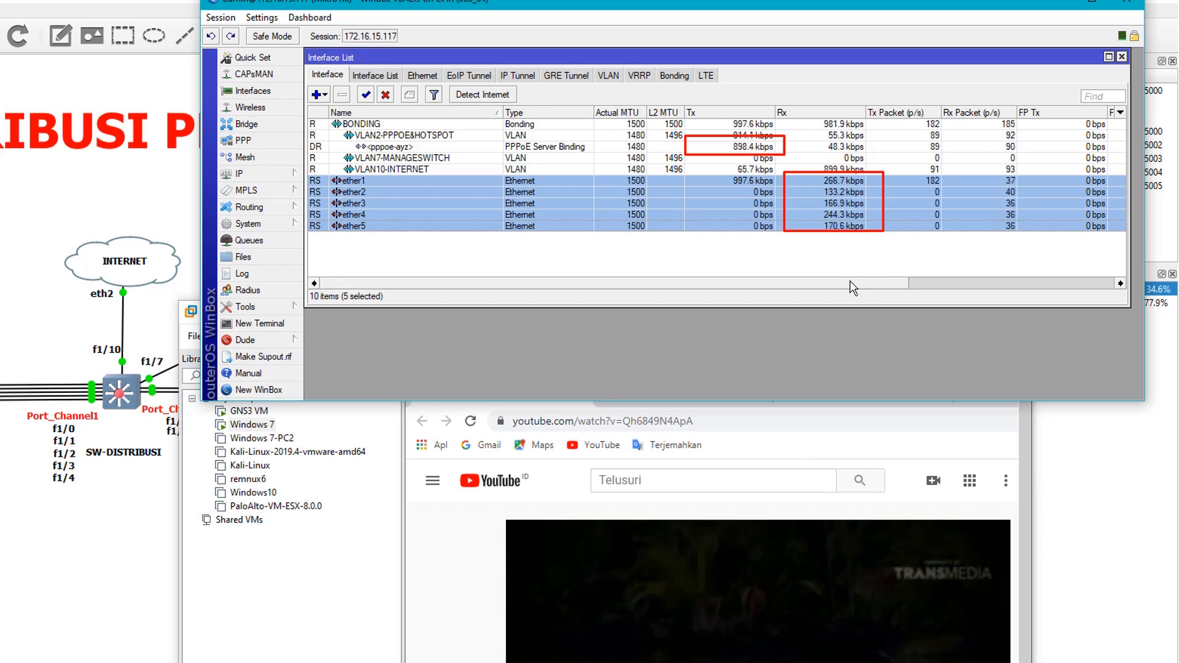
{"action": "left_click", "coordinate": [886, 287]}
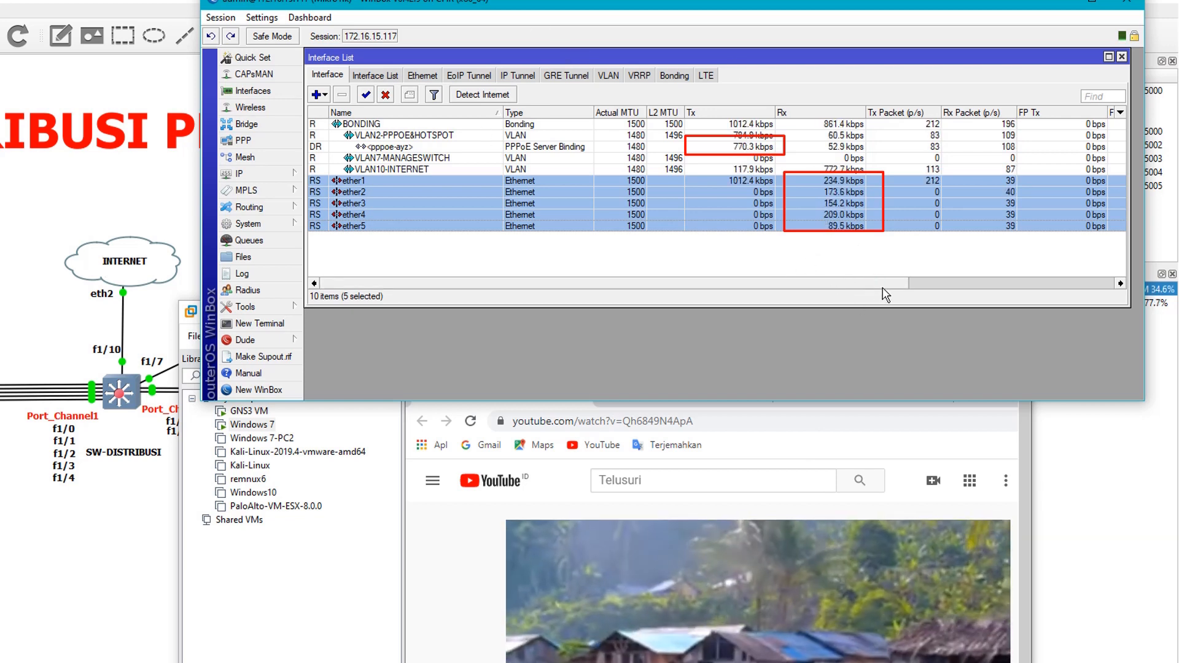
Inspect the Ethernet auto-negotiation and advertised speed settings of ether4, and close its properties without changes
{"action": "left_click", "coordinate": [464, 584]}
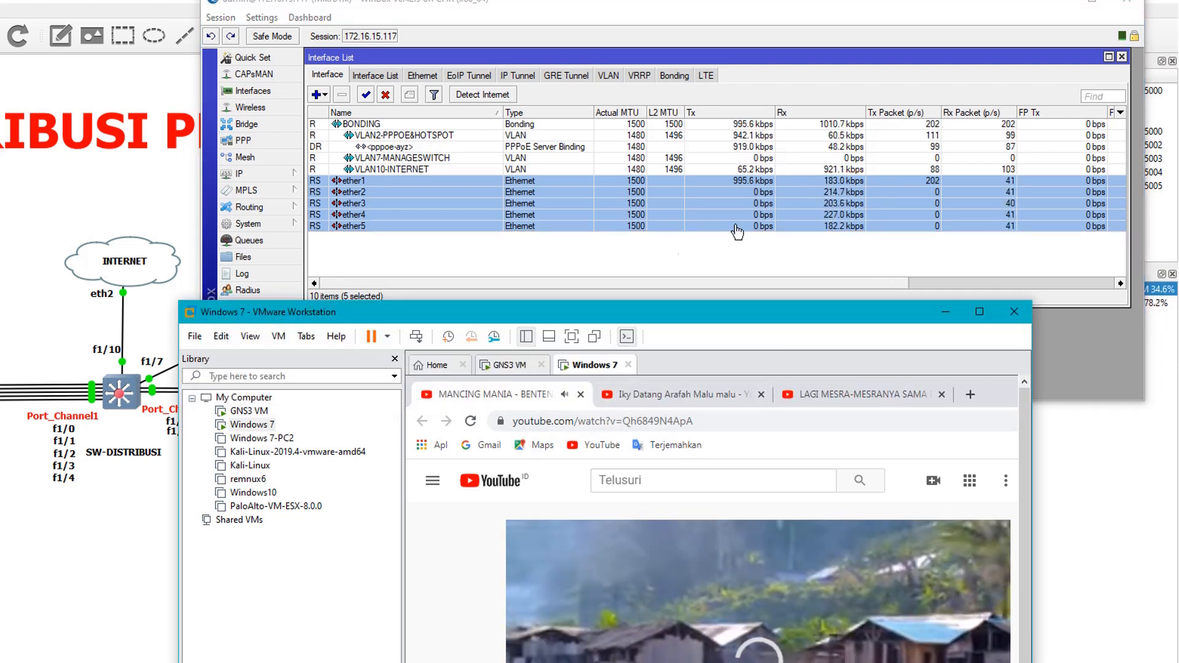
{"action": "left_click", "coordinate": [785, 216]}
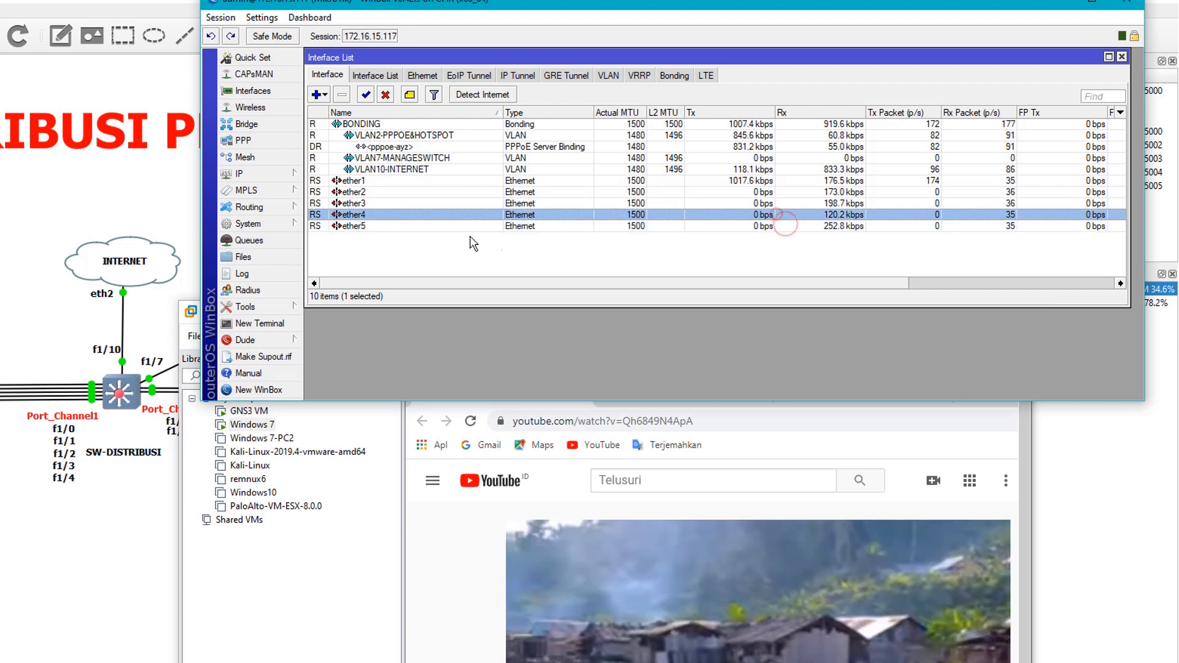
{"action": "left_click", "coordinate": [413, 216]}
{"action": "double_click", "coordinate": [412, 216]}
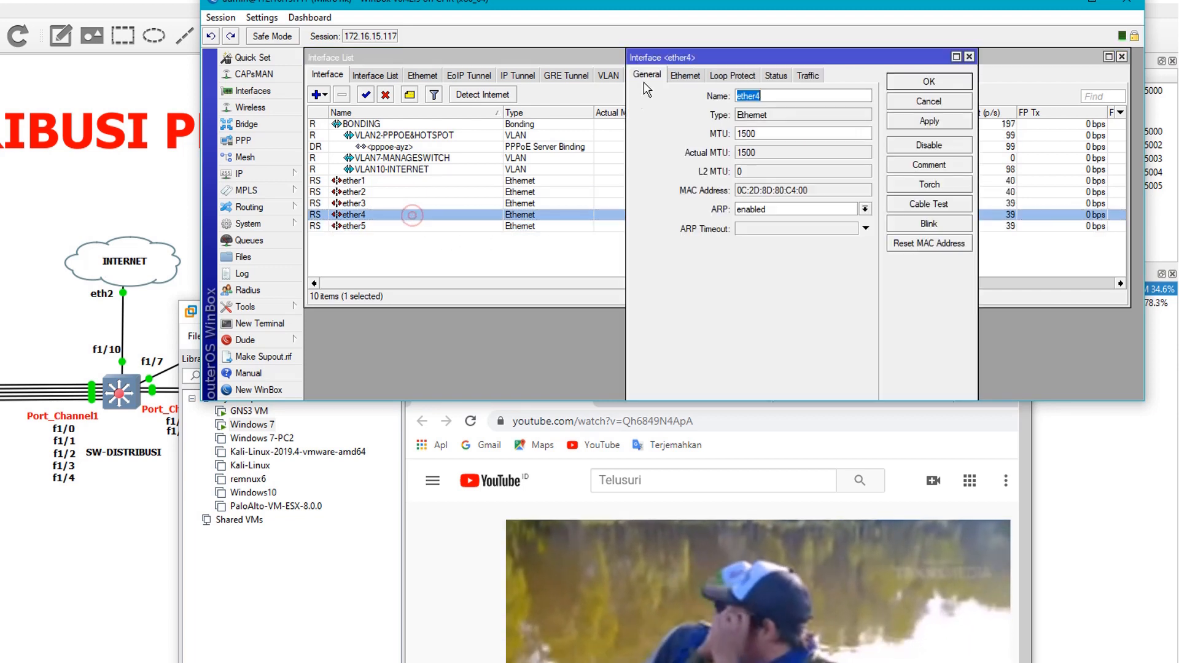
{"action": "left_click", "coordinate": [698, 75]}
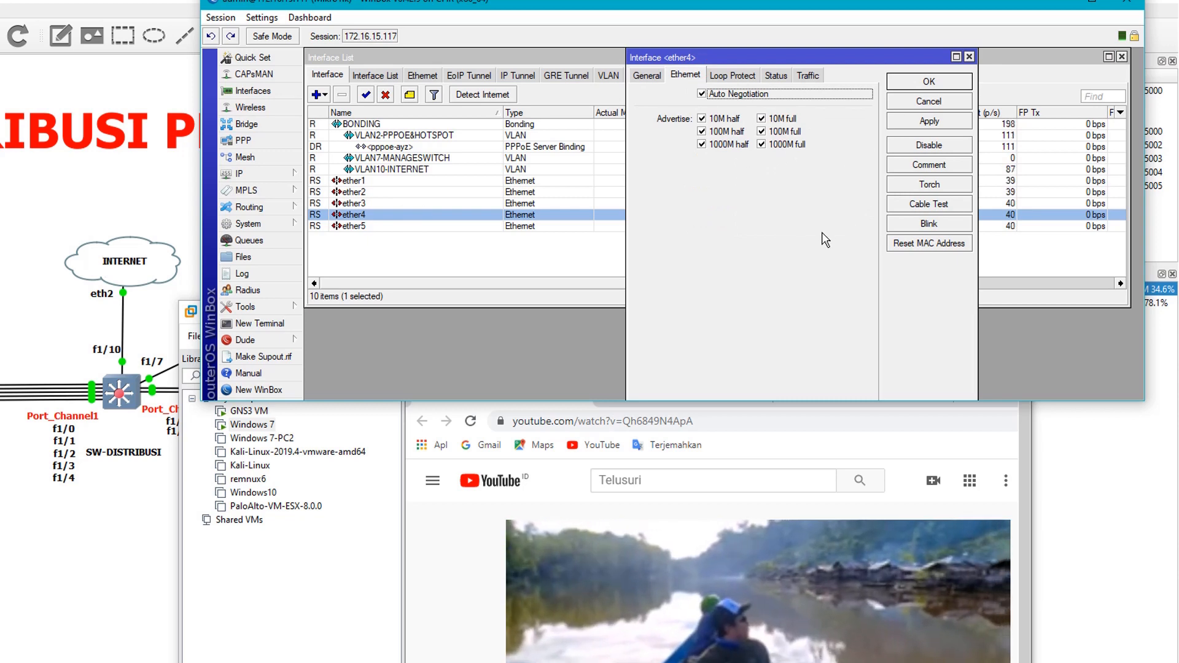
{"action": "left_click", "coordinate": [969, 57]}
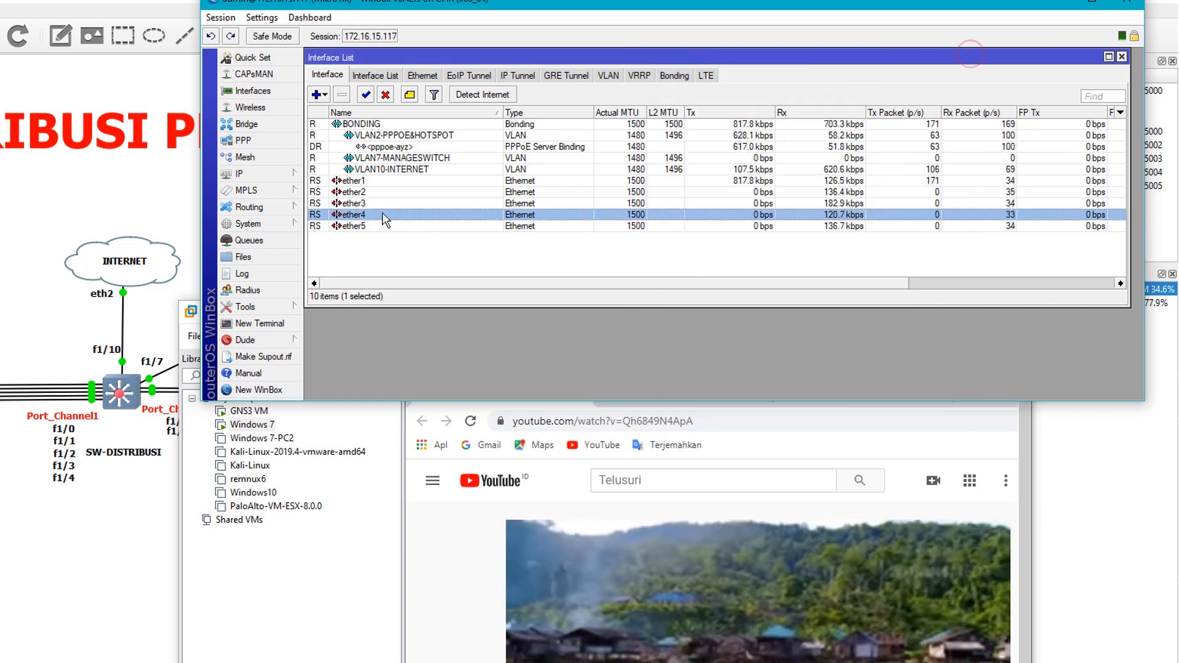
Highlight all five bonded ports, ether1 to ether5, to review how traffic is shared, and clear the selection
{"action": "left_click", "coordinate": [365, 182]}
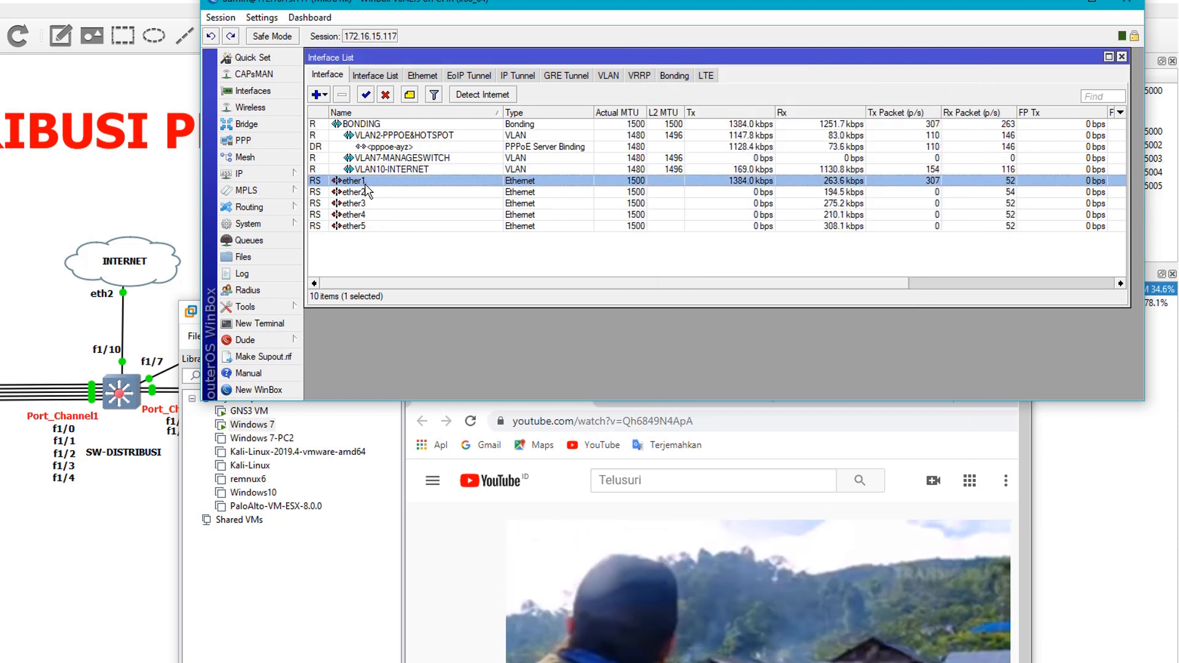
{"action": "left_click", "coordinate": [380, 226], "text": "ctrl"}
{"action": "left_click", "coordinate": [372, 215], "text": "ctrl"}
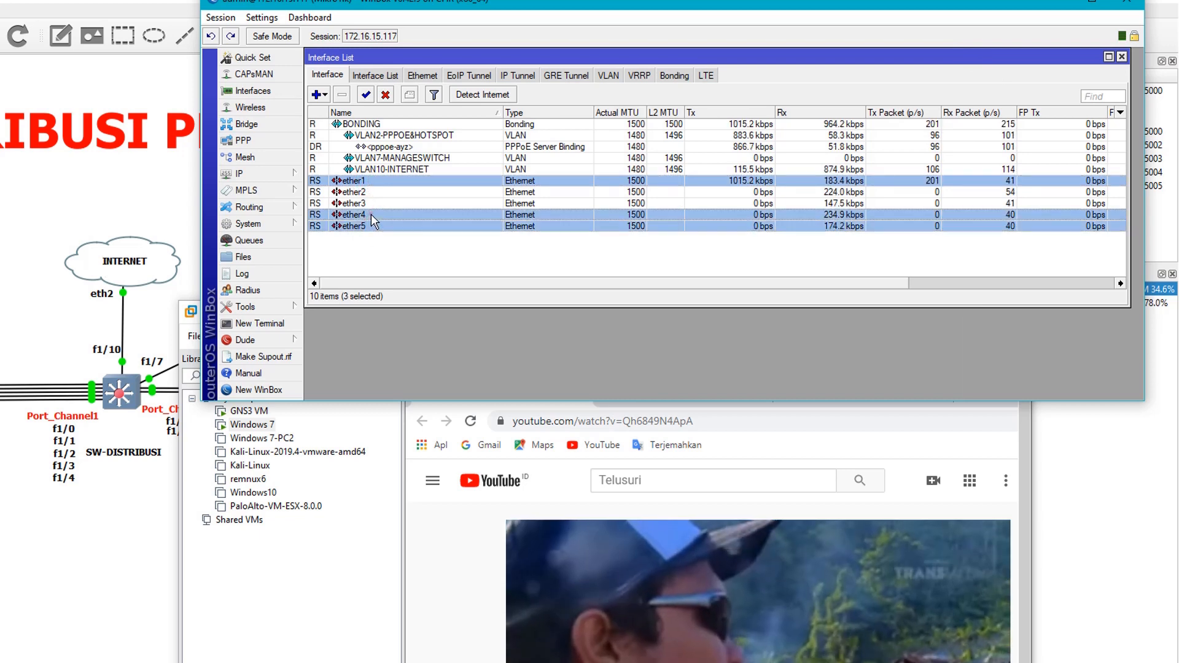
{"action": "left_click", "coordinate": [366, 203], "text": "ctrl"}
{"action": "left_click", "coordinate": [363, 192], "text": "ctrl"}
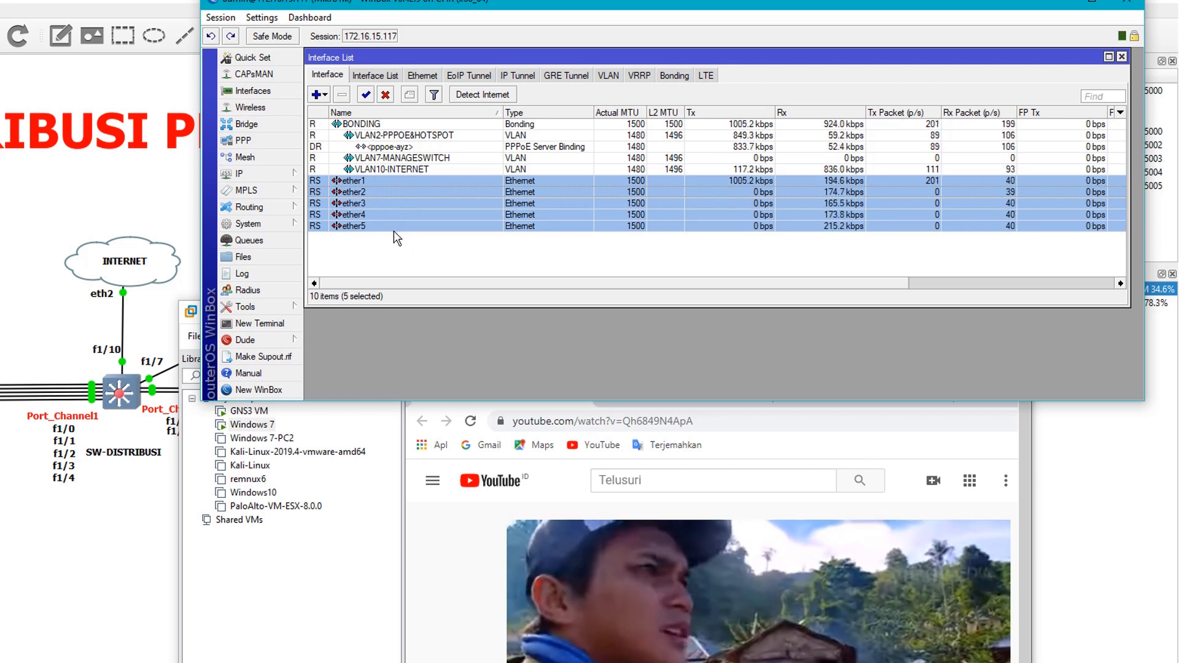
{"action": "left_click", "coordinate": [400, 243]}
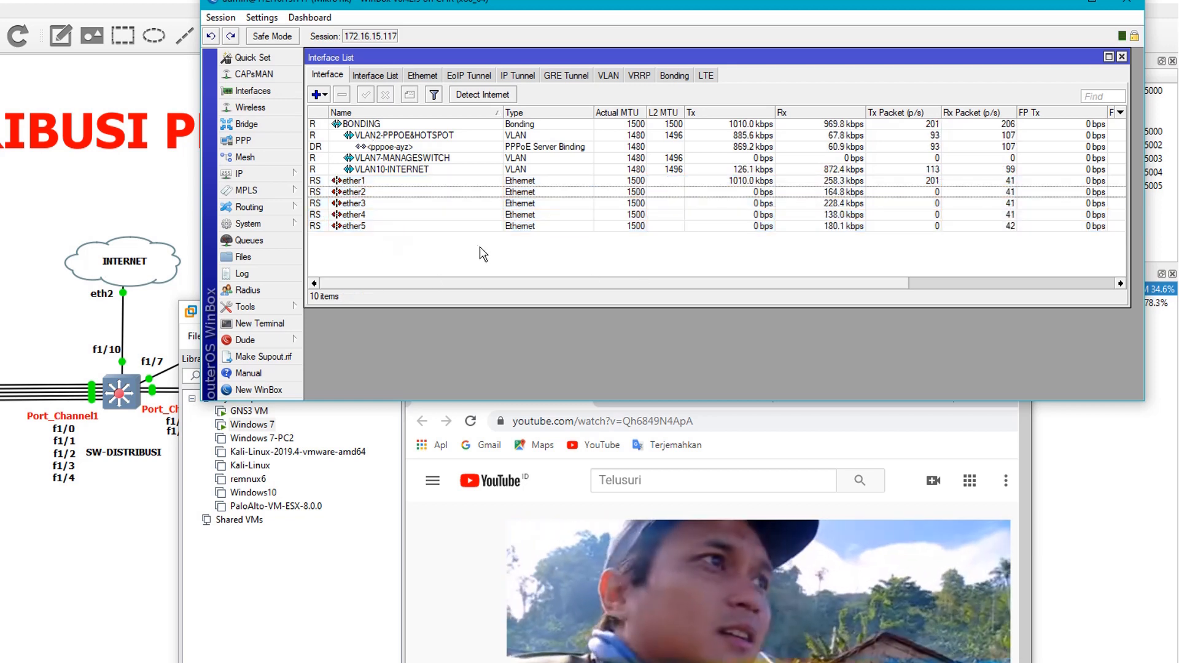
Go through ether1 to ether5 one at a time to examine each port's traffic, and clear the selection
{"action": "left_click", "coordinate": [370, 181]}
{"action": "left_click", "coordinate": [378, 191]}
{"action": "left_click", "coordinate": [379, 204]}
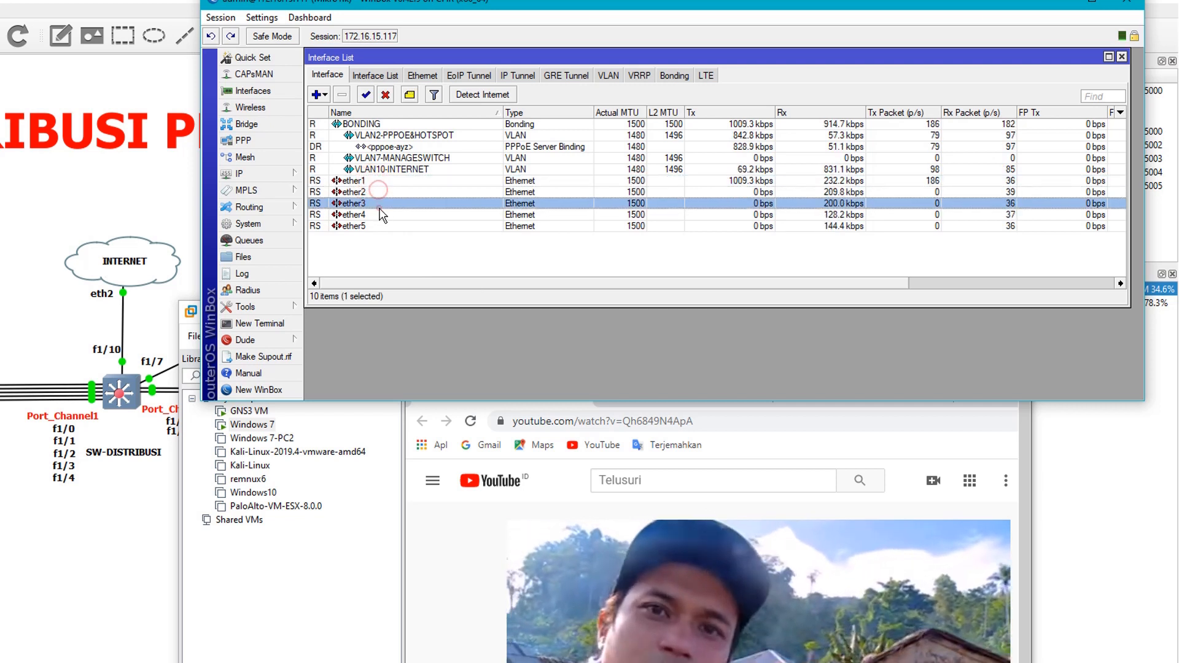
{"action": "left_click", "coordinate": [380, 215]}
{"action": "left_click", "coordinate": [380, 226]}
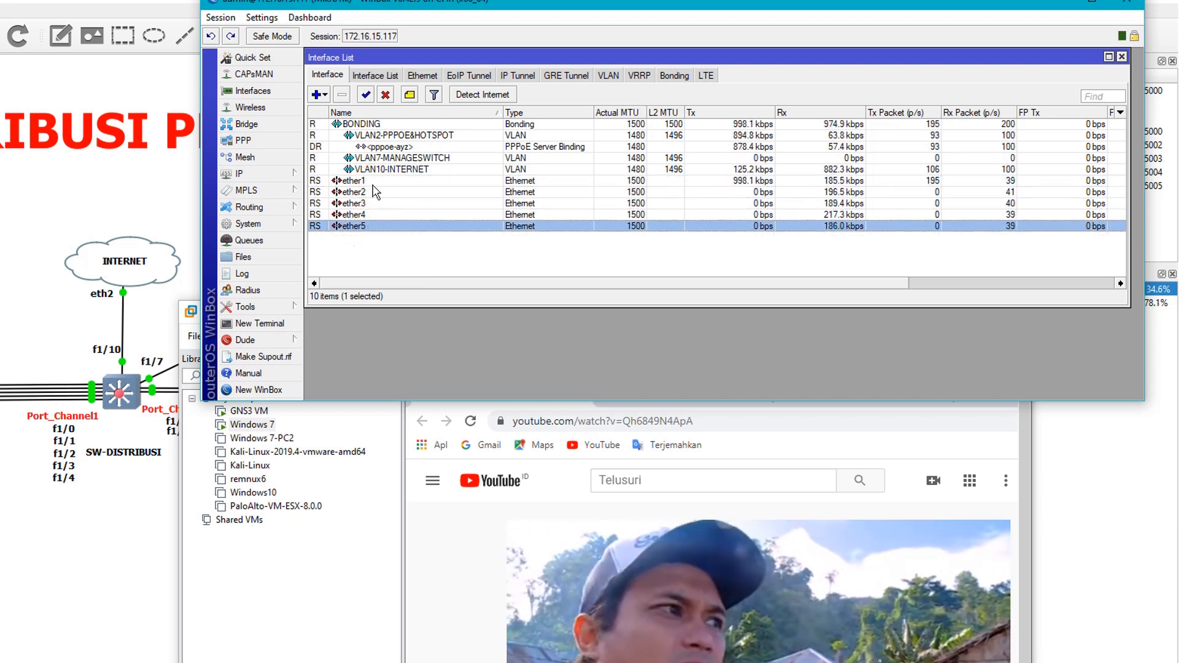
{"action": "left_click", "coordinate": [375, 245]}
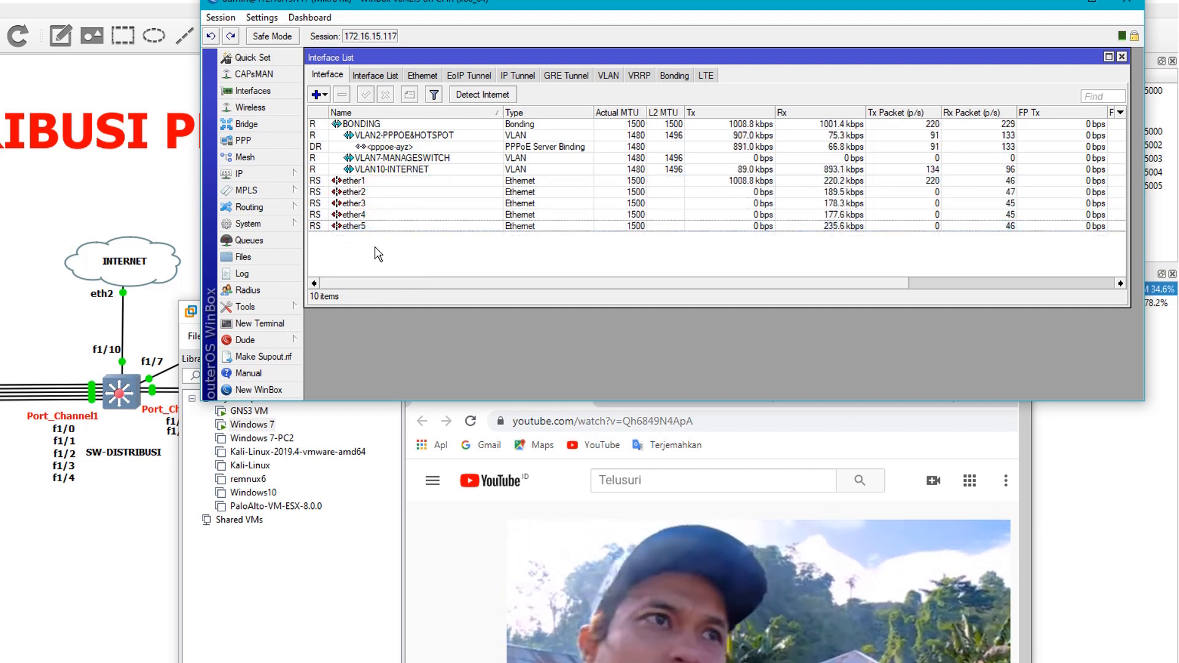
Check the traffic of the BONDING interface against its member ports ether1 to ether5 in the interface list
{"action": "left_click", "coordinate": [387, 182]}
{"action": "left_click", "coordinate": [388, 192], "text": "ctrl"}
{"action": "left_click", "coordinate": [392, 137]}
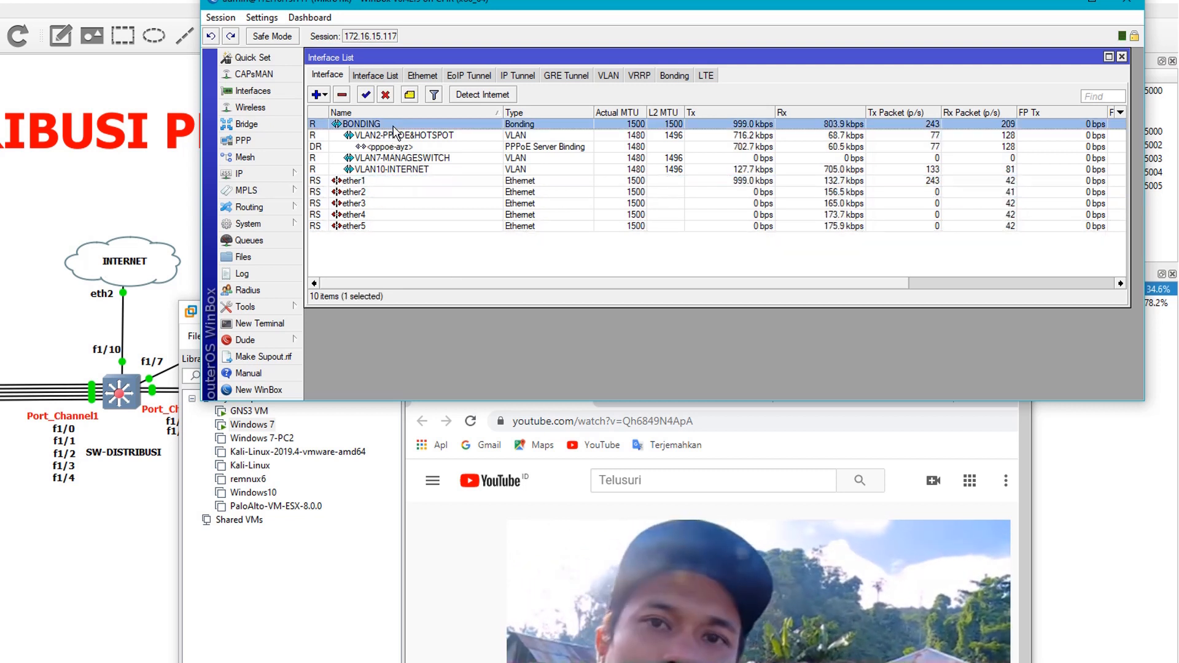
{"action": "left_click", "coordinate": [384, 179]}
{"action": "left_click", "coordinate": [386, 192]}
{"action": "left_click", "coordinate": [388, 204]}
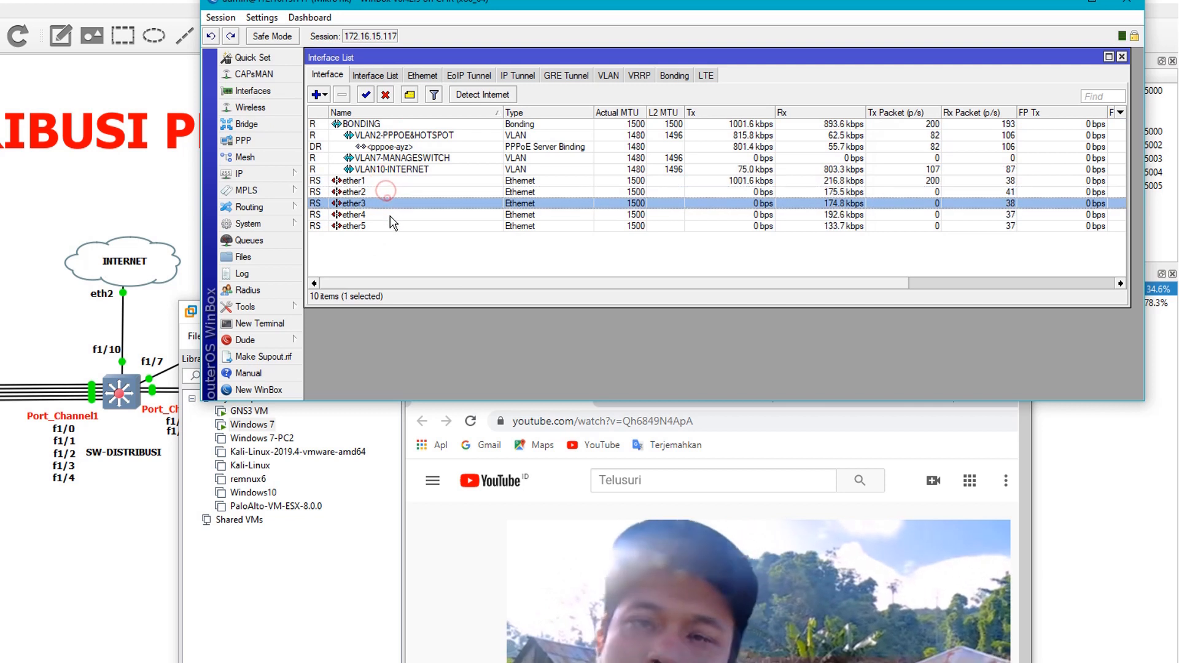
{"action": "left_click", "coordinate": [390, 214]}
{"action": "left_click", "coordinate": [390, 226]}
{"action": "left_click", "coordinate": [398, 258]}
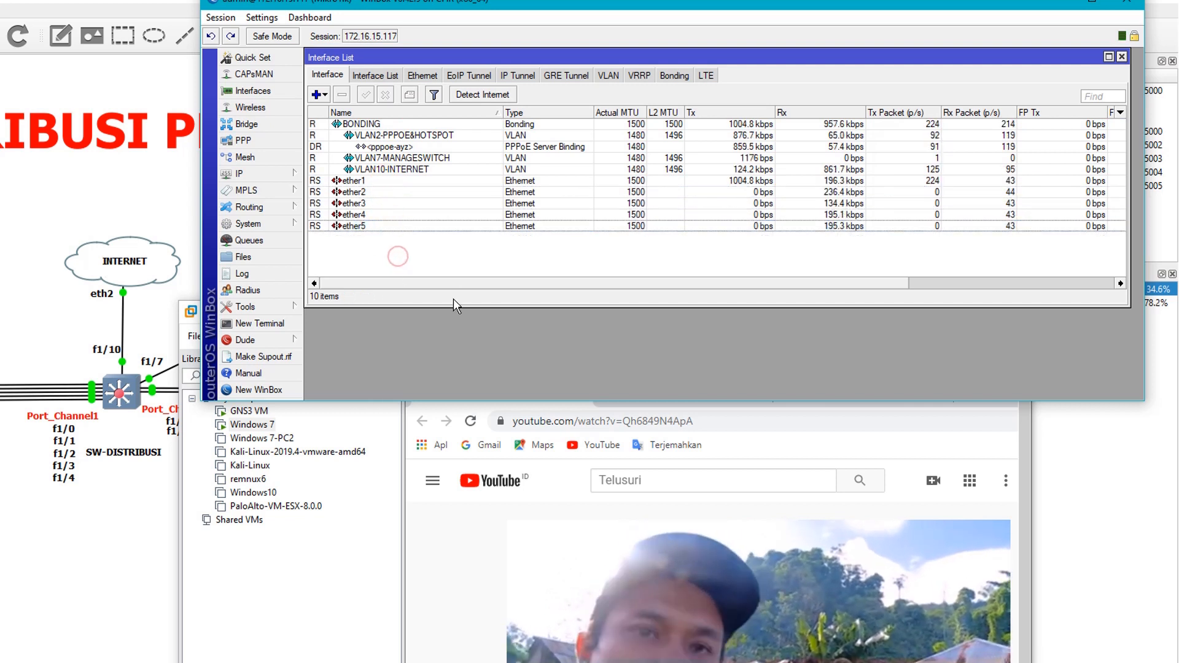
{"action": "left_click_drag", "start_coordinate": [483, 285], "coordinate": [452, 272]}
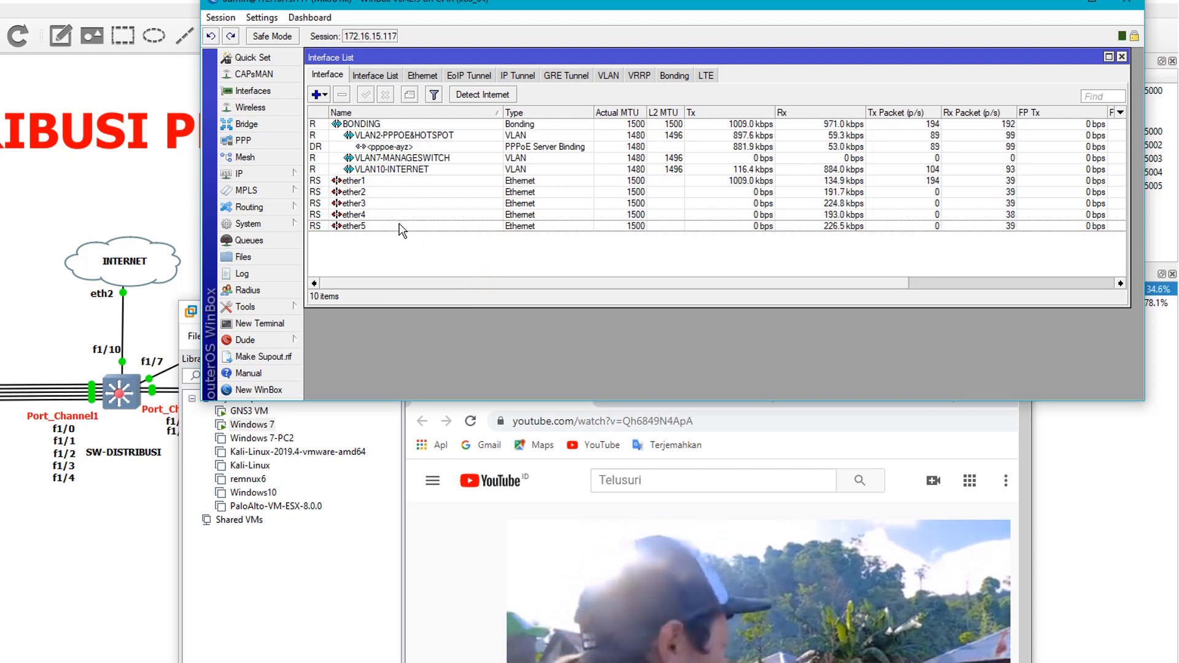
{"action": "left_click", "coordinate": [416, 267]}
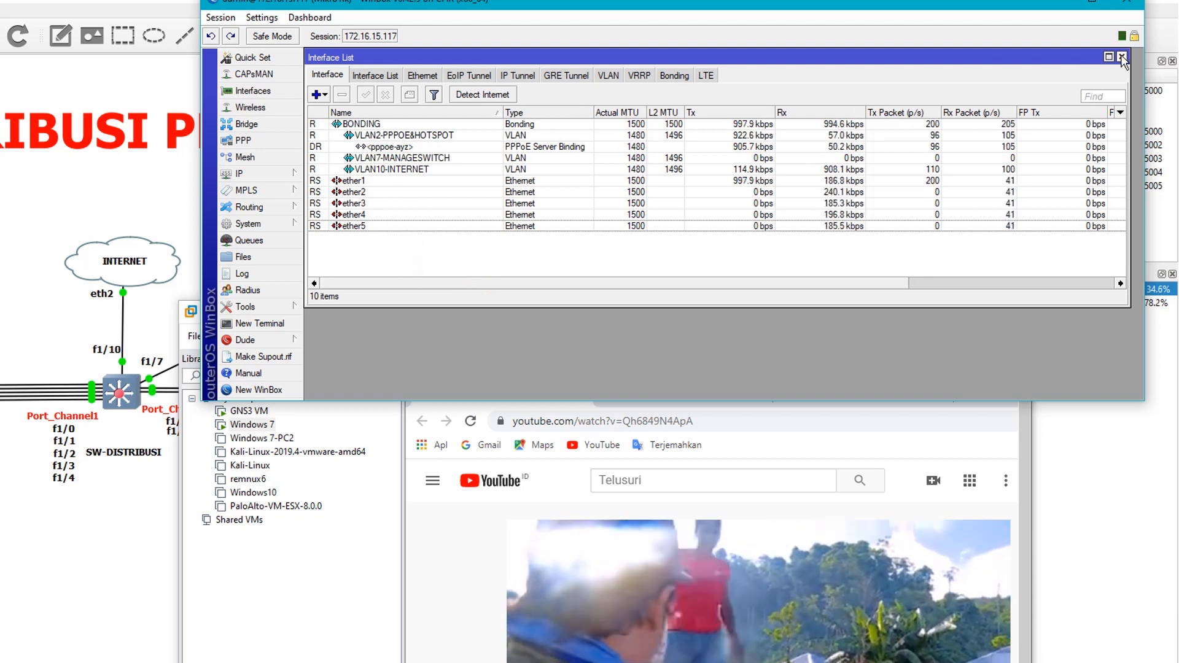
Close the three YouTube video tabs in the Windows 7 client's browser, leaving only a new blank tab open
{"action": "left_click", "coordinate": [506, 562]}
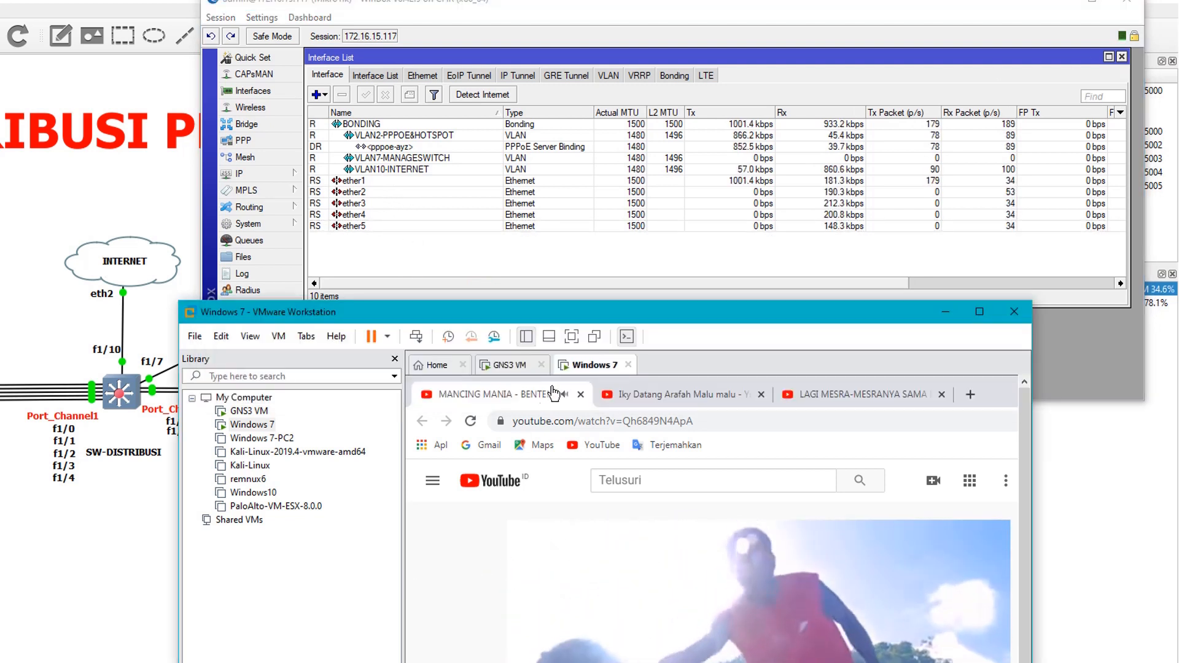
{"action": "left_click", "coordinate": [581, 394]}
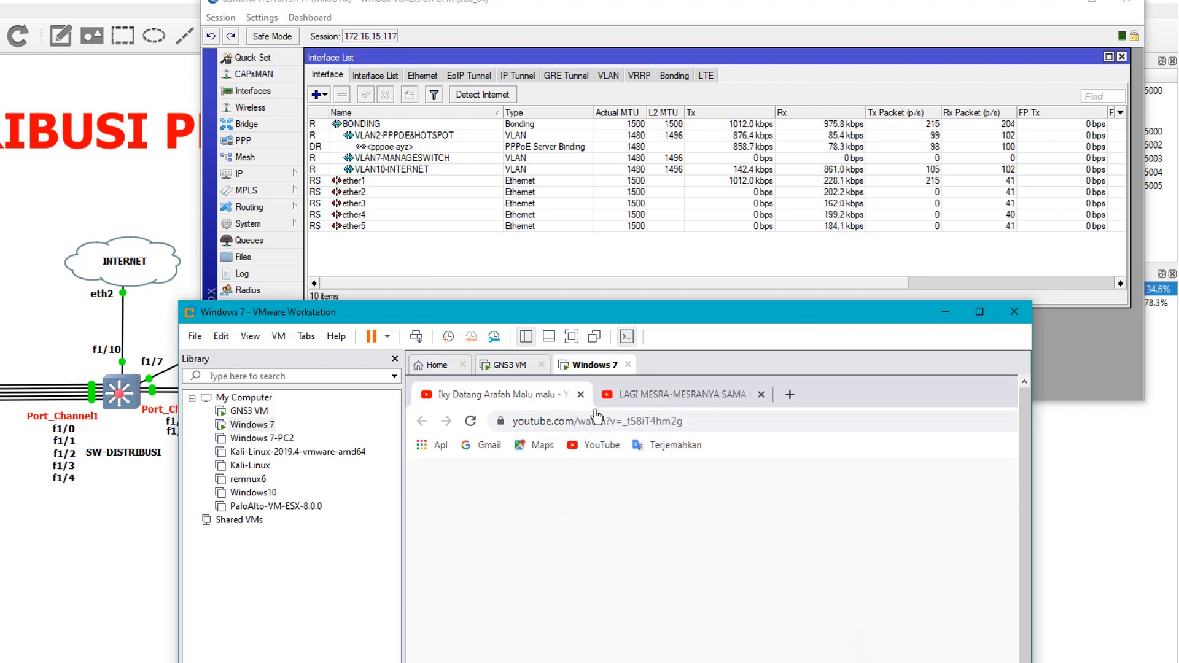
{"action": "left_click", "coordinate": [581, 394]}
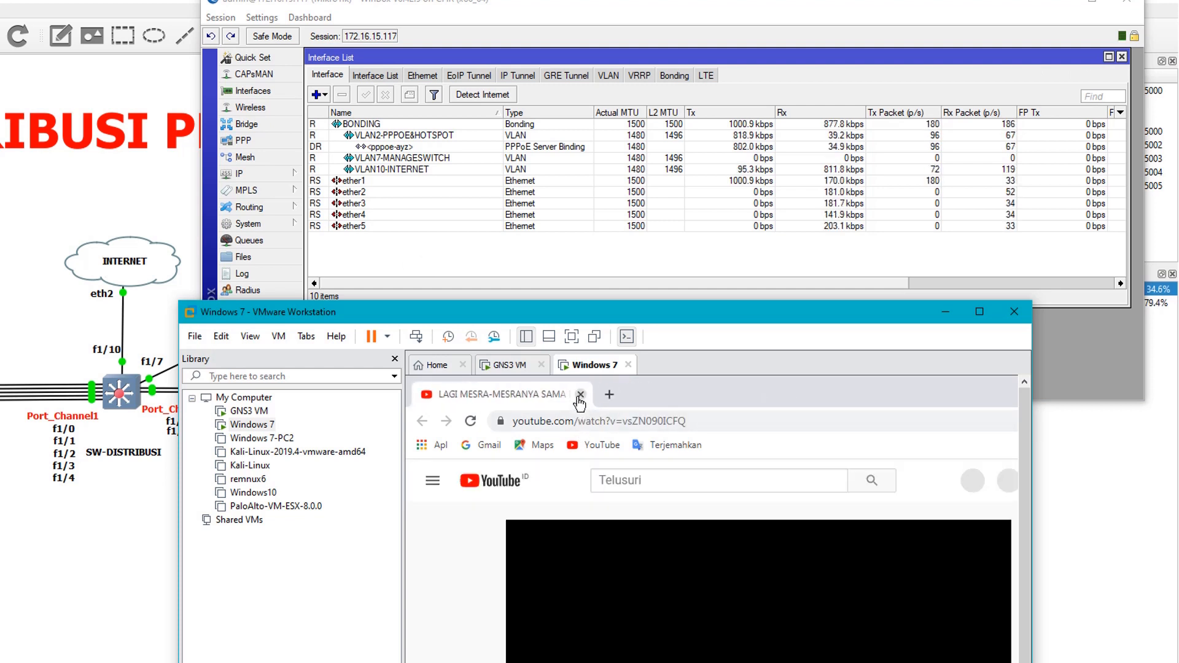
{"action": "key", "text": "ctrl+t"}
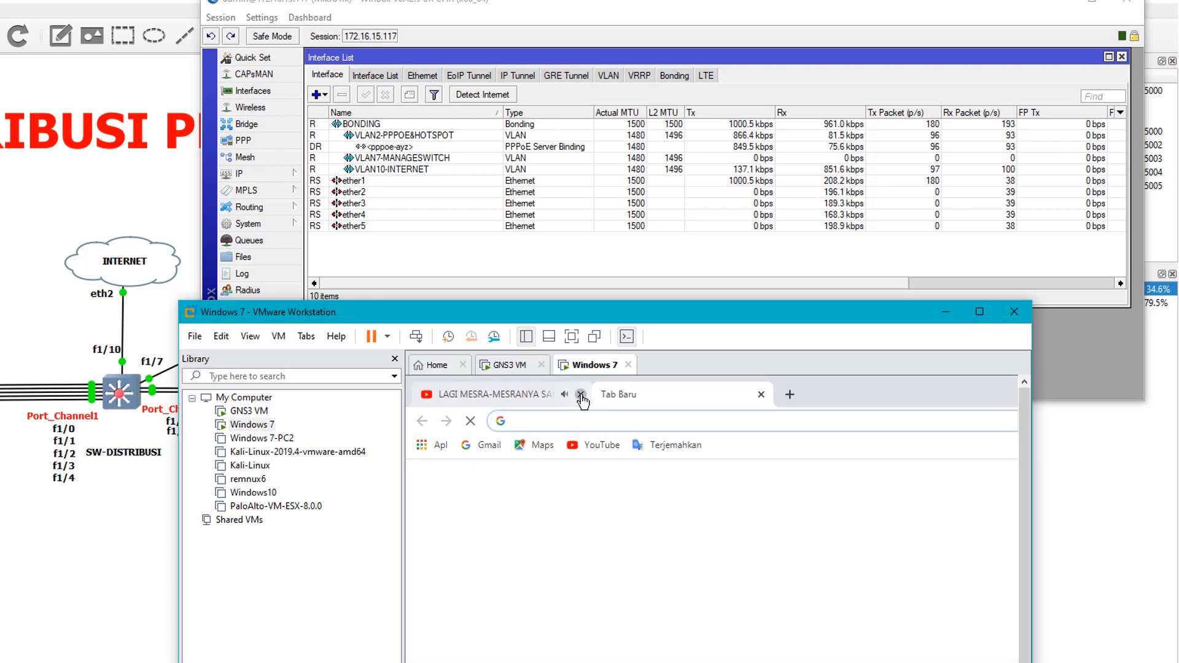
{"action": "left_click", "coordinate": [581, 394]}
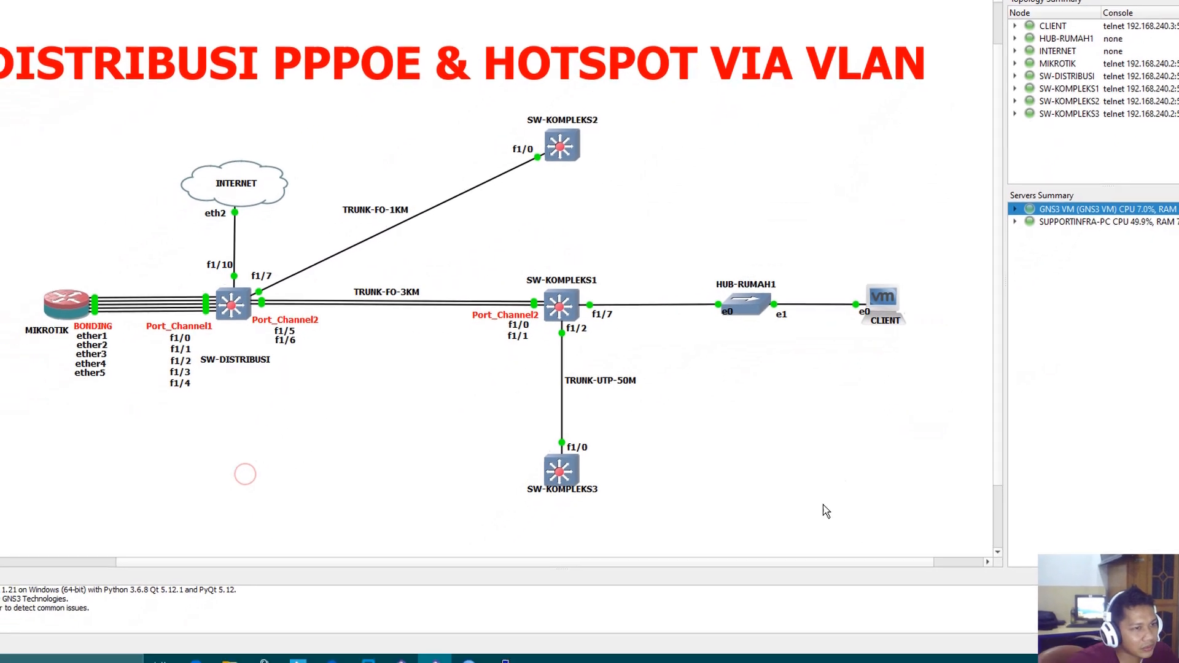
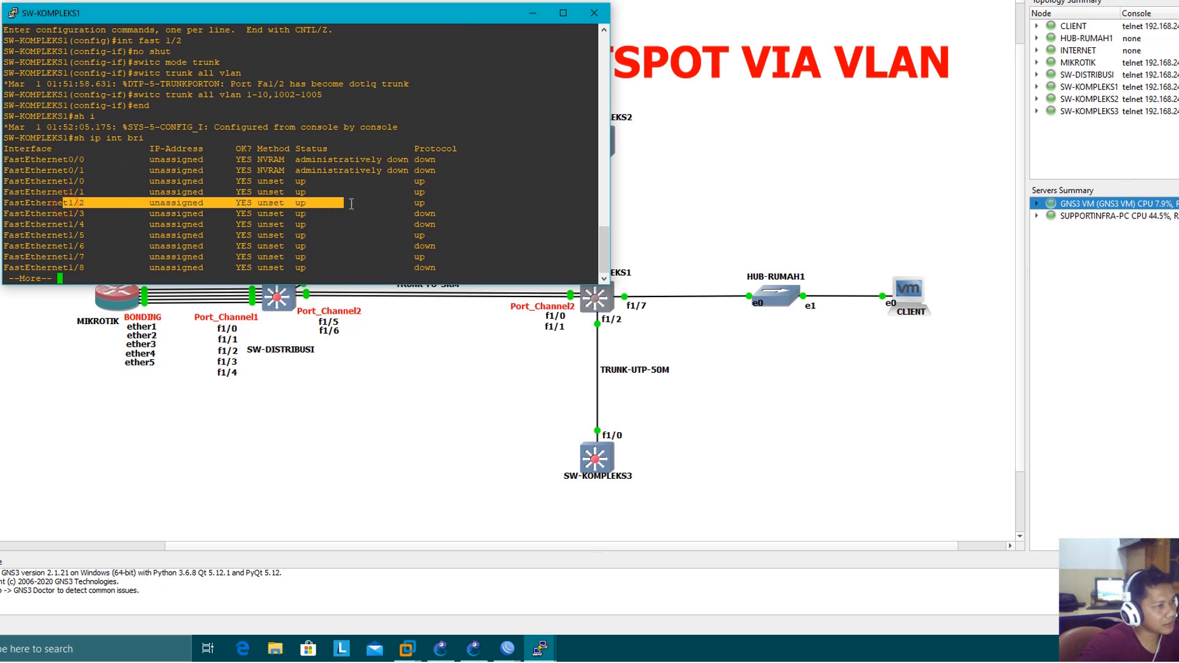
Close the SW-KOMPLEKS1 console and delete the link between HUB-RUMAH1 and CLIENT
{"action": "left_click", "coordinate": [461, 217]}
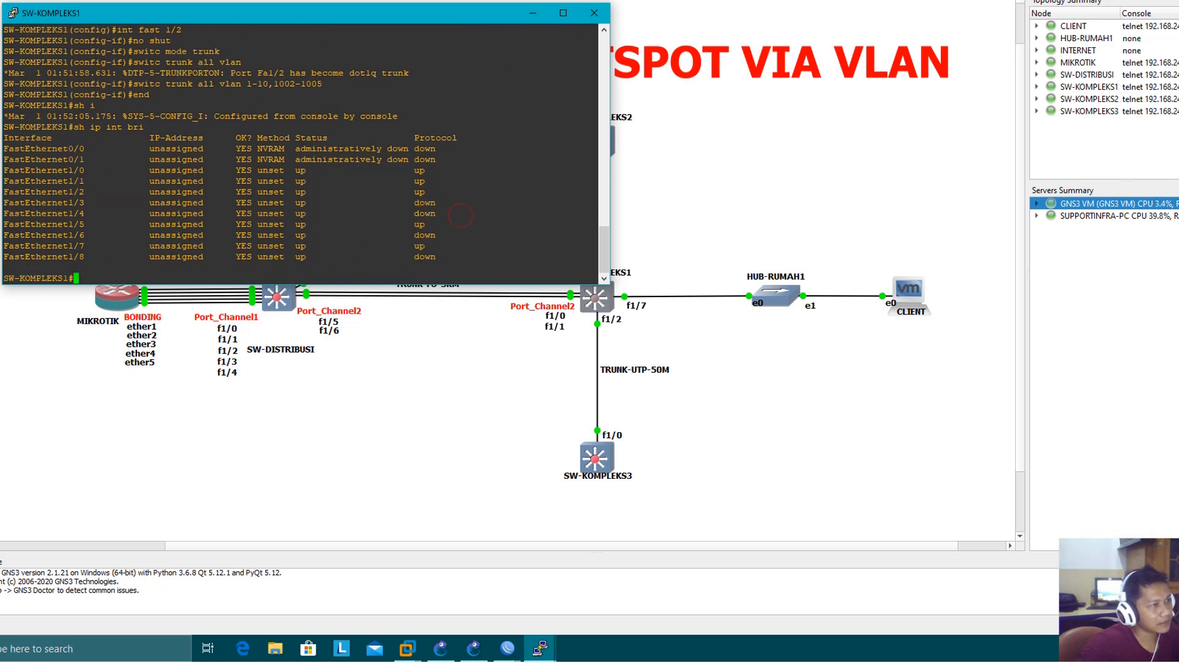
{"action": "left_click", "coordinate": [589, 10]}
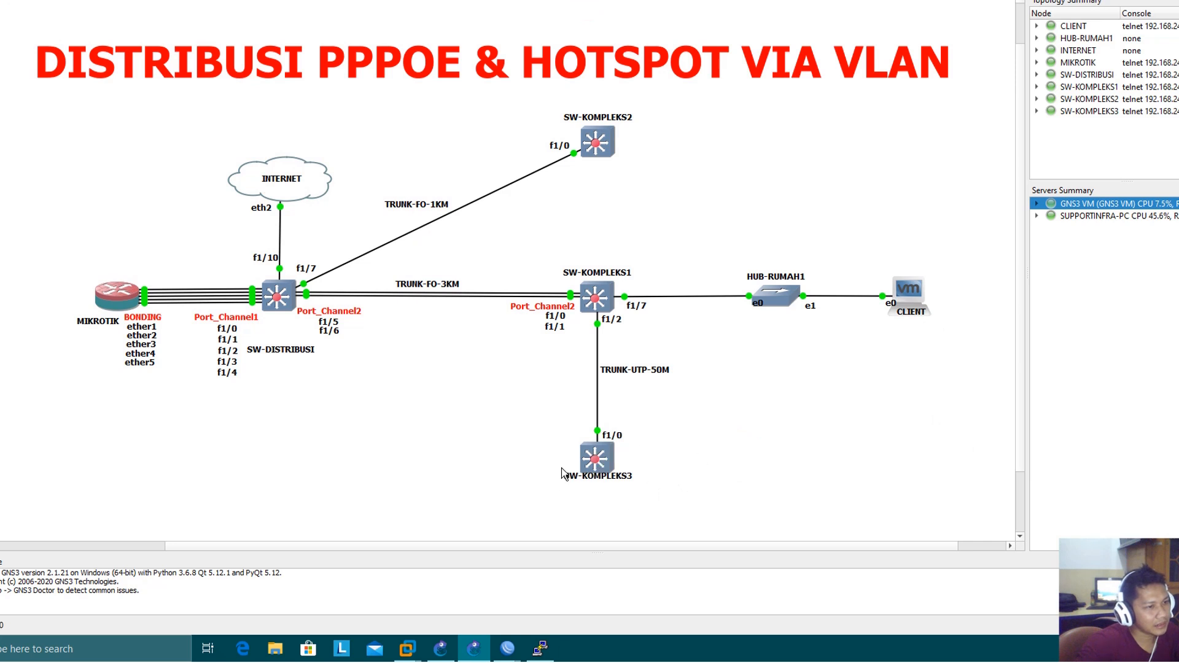
{"action": "right_click", "coordinate": [841, 300]}
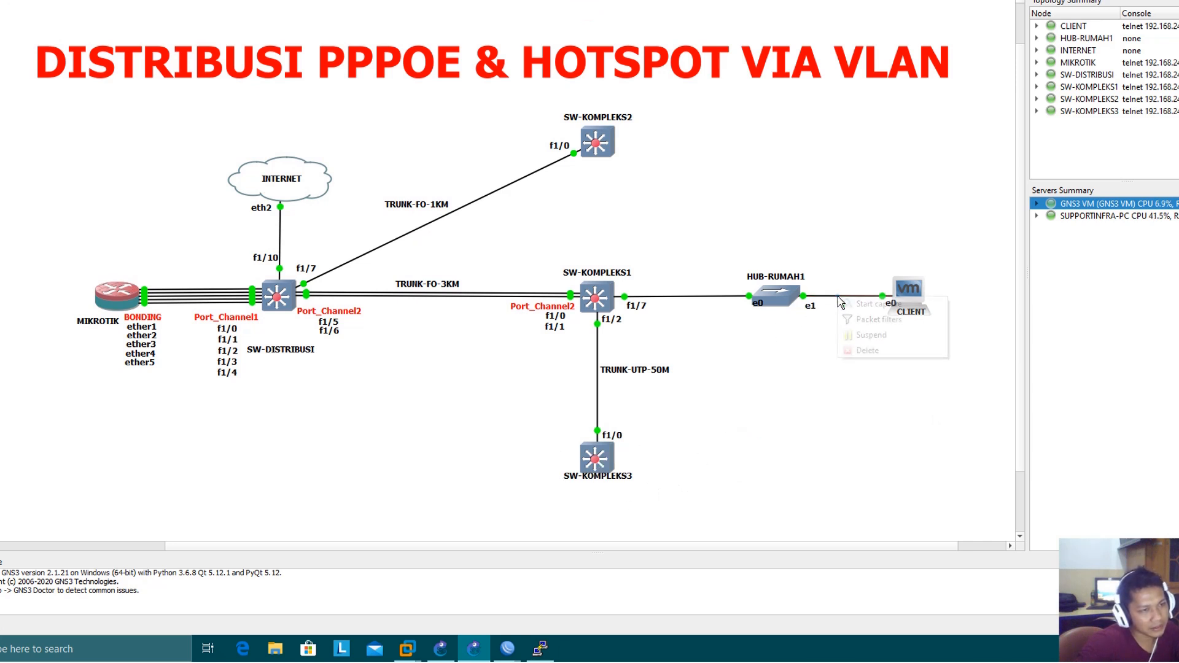
{"action": "left_click", "coordinate": [858, 350]}
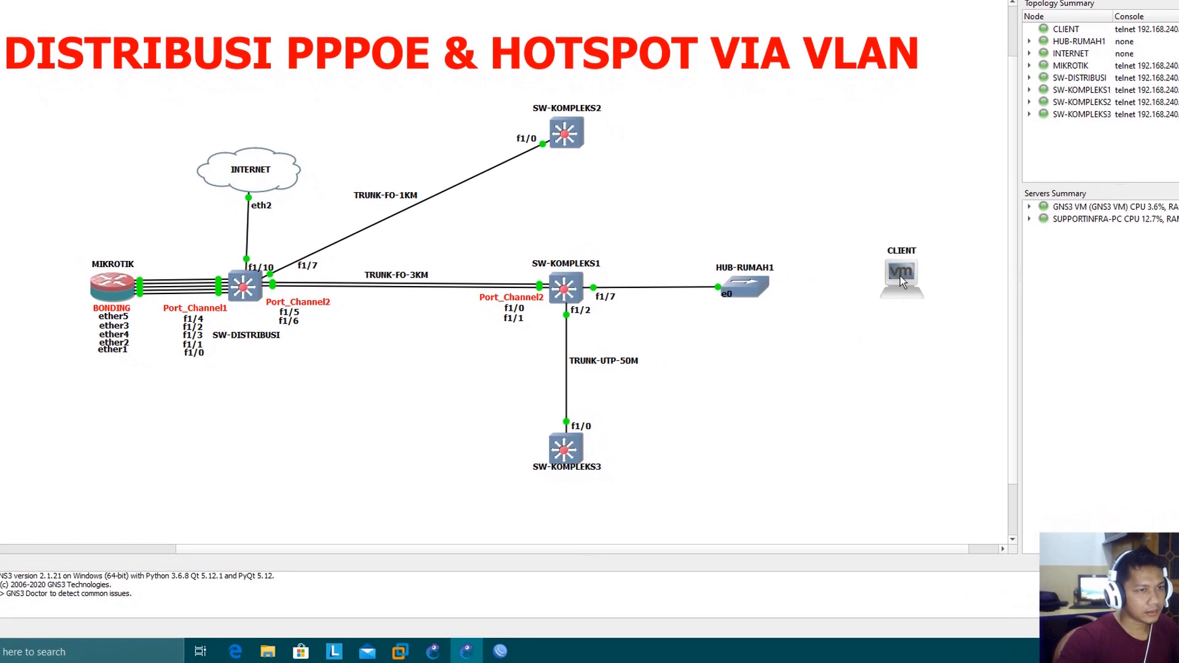
Move CLIENT beside SW-KOMPLEKS3 and link the switch's FastEthernet1/10 to the client's e0
{"action": "left_click_drag", "start_coordinate": [901, 278], "coordinate": [725, 448]}
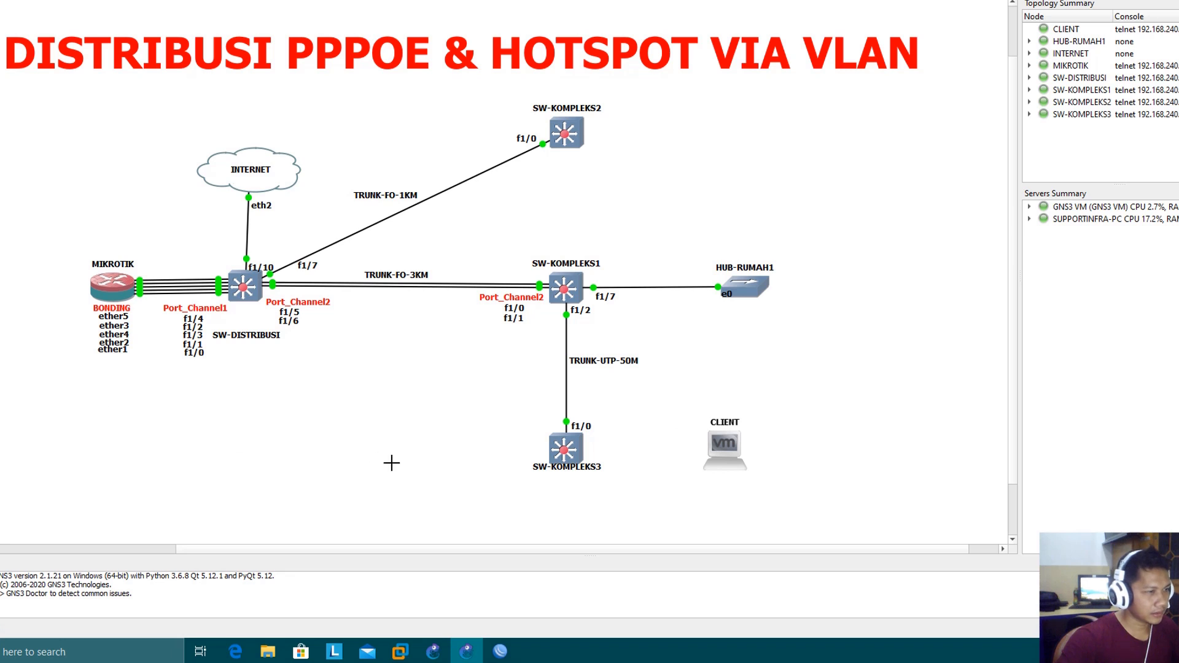
{"action": "left_click", "coordinate": [562, 448]}
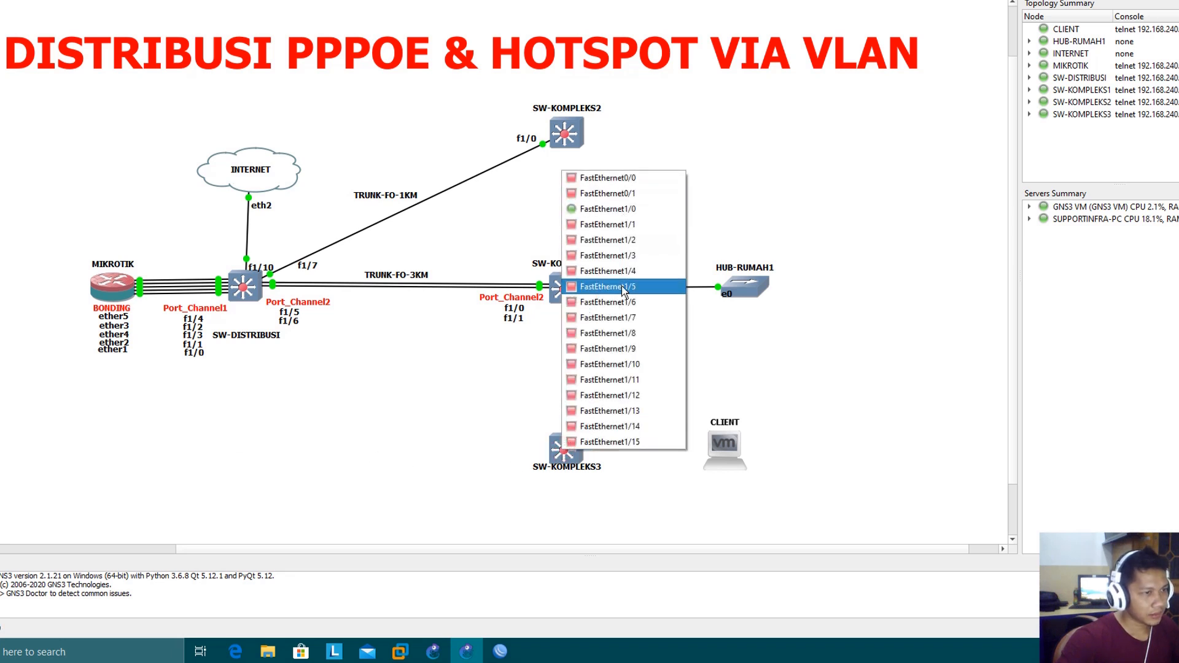
{"action": "left_click", "coordinate": [628, 366]}
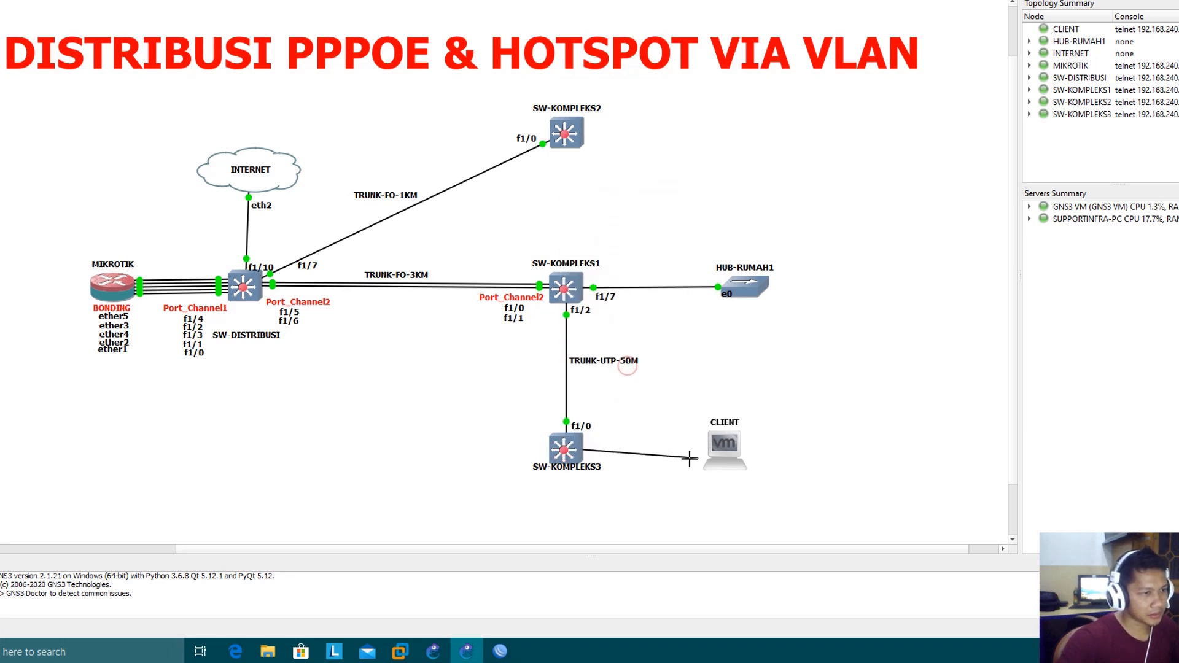
{"action": "left_click", "coordinate": [715, 451]}
{"action": "left_click", "coordinate": [734, 454]}
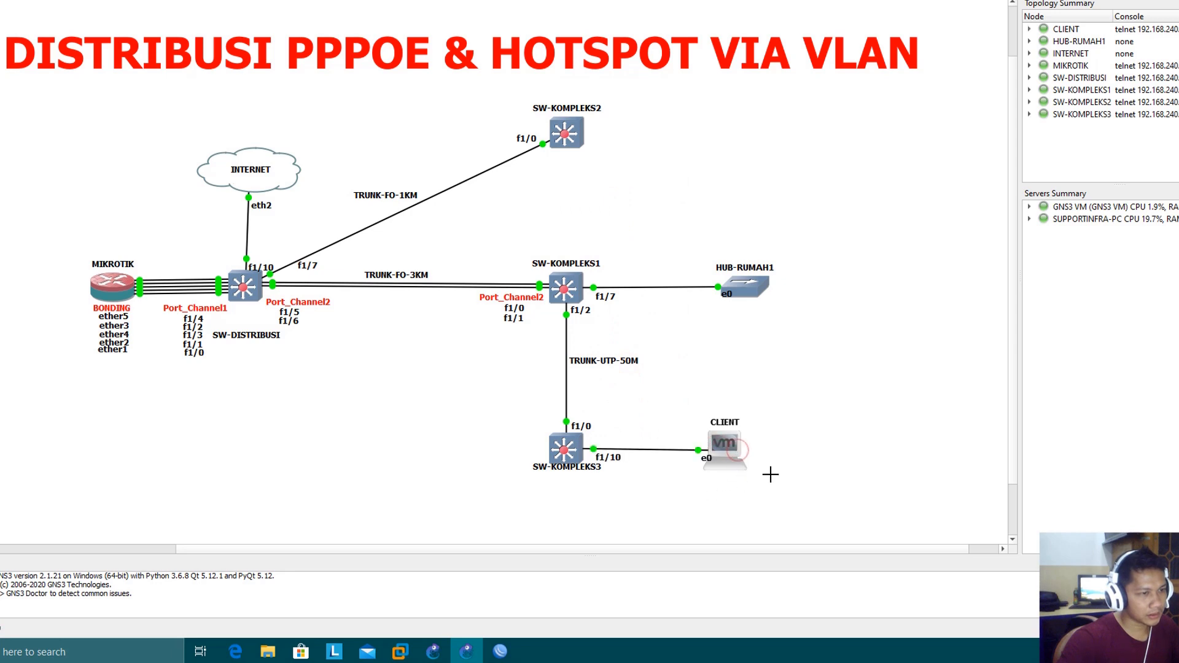
Open the SW-KOMPLEKS3 console and show the running configuration of interface fast 1/0
{"action": "double_click", "coordinate": [566, 461]}
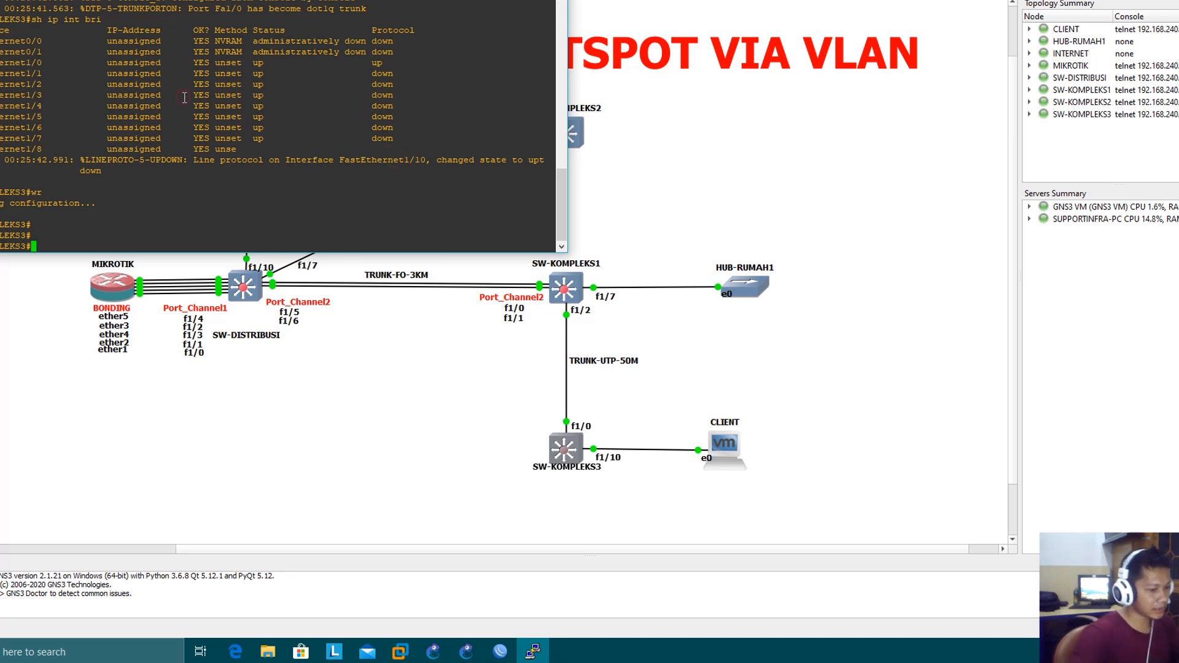
{"action": "type", "text": "run int f"}
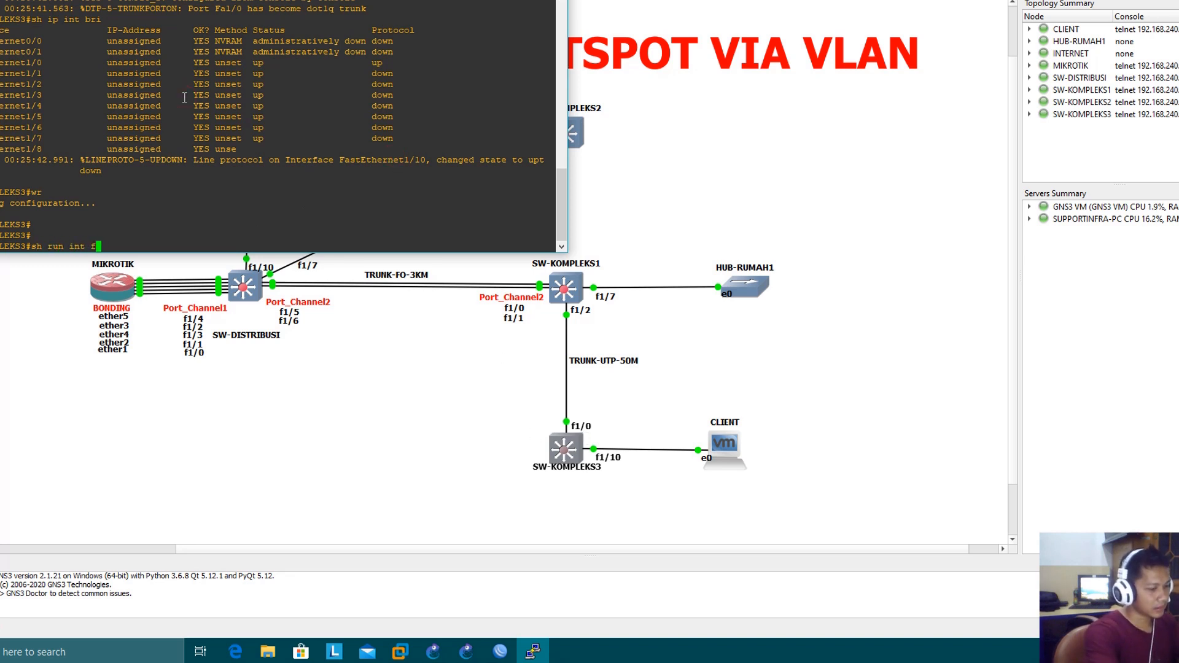
{"action": "type", "text": "ast 1/0"}
{"action": "key", "text": "Return"}
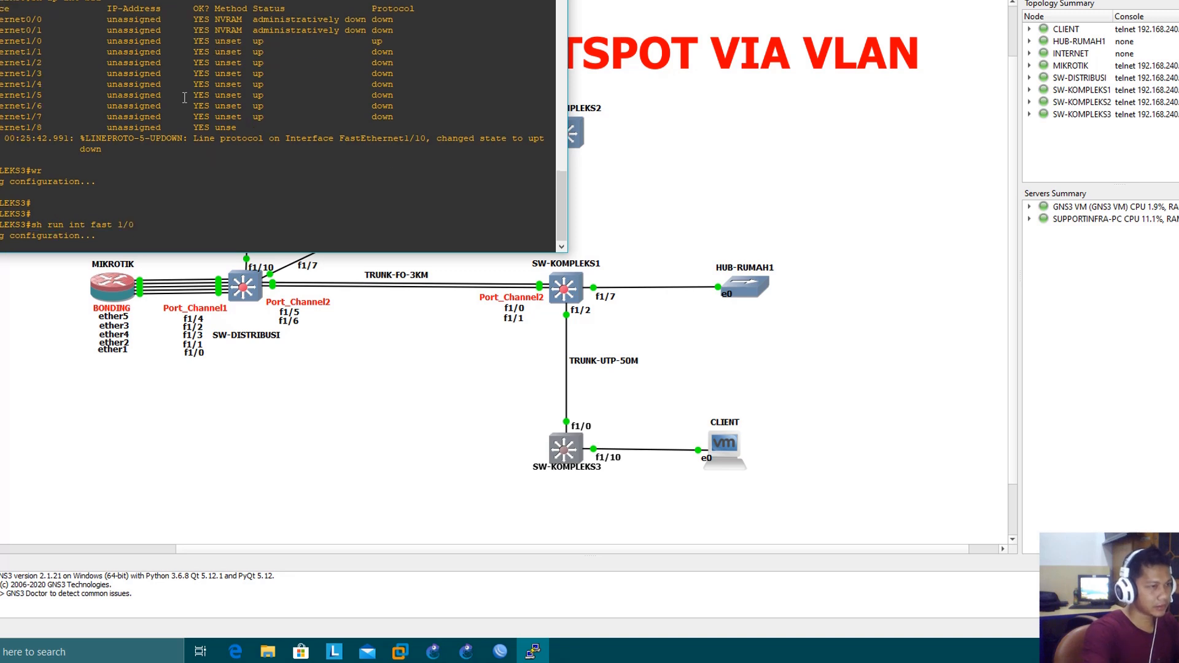
{"action": "left_click", "coordinate": [120, 181]}
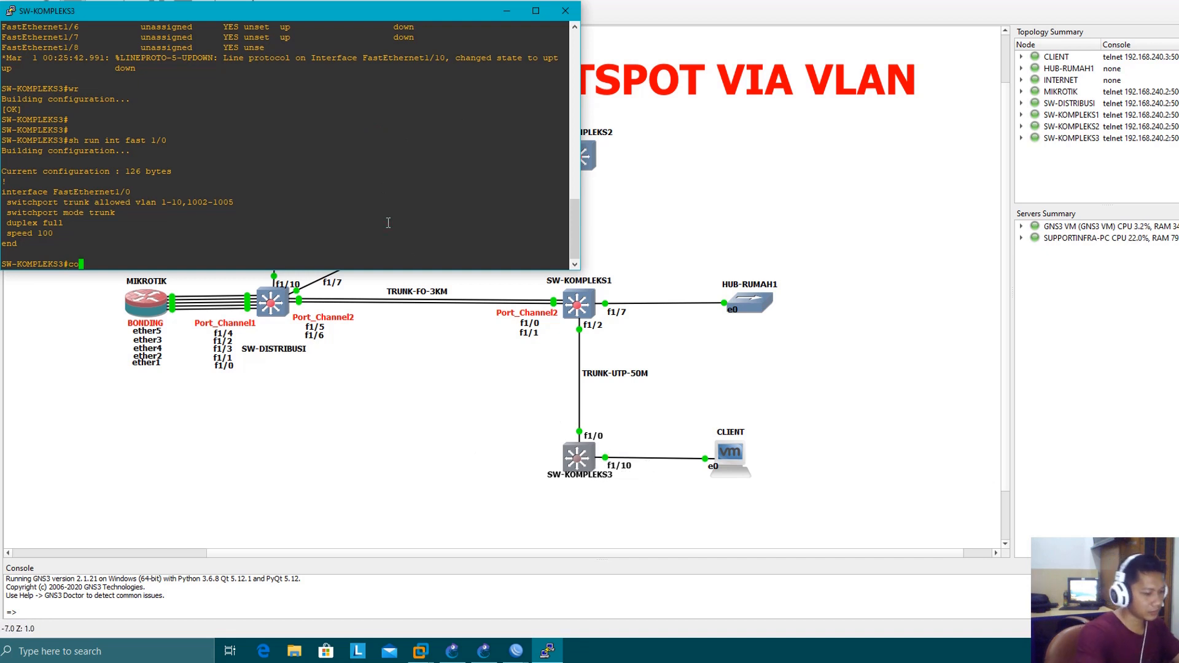
Try to set SW-KOMPLEKS3 interface fast 1/10 to access mode in VLAN 2, and leave configuration mode
{"action": "type", "text": "nf t"}
{"action": "key", "text": "Return"}
{"action": "type", "text": "int gfas"}
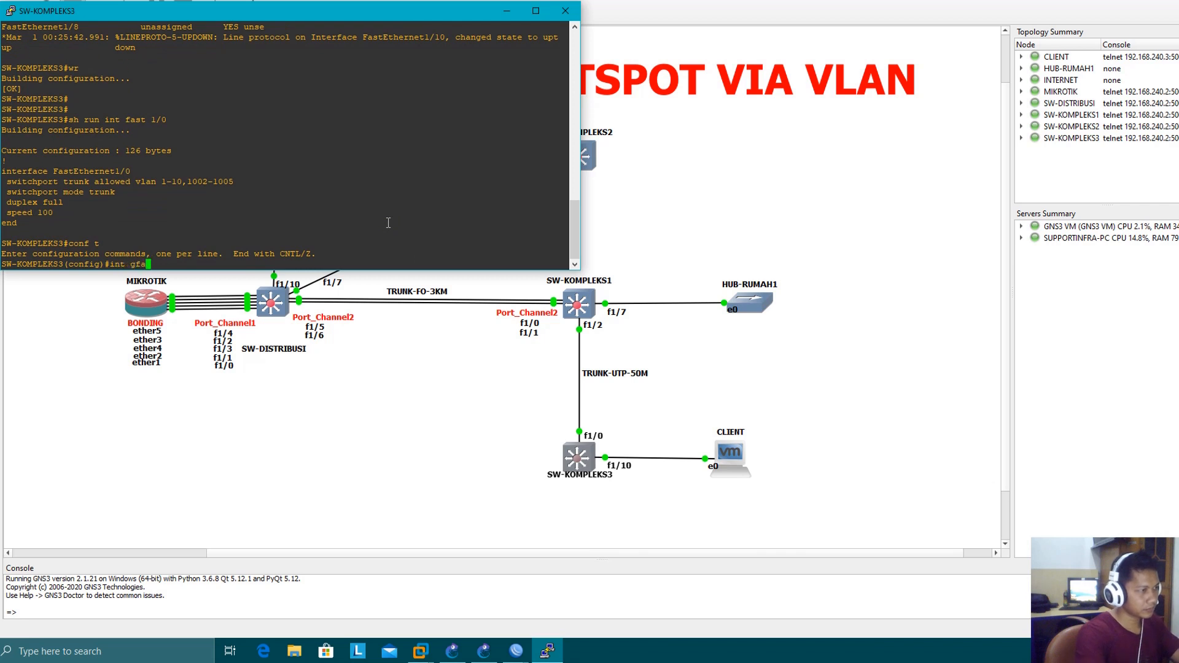
{"action": "key", "text": "BackSpace"}
{"action": "key", "text": "BackSpace"}
{"action": "key", "text": "BackSpace"}
{"action": "type", "text": "fast "}
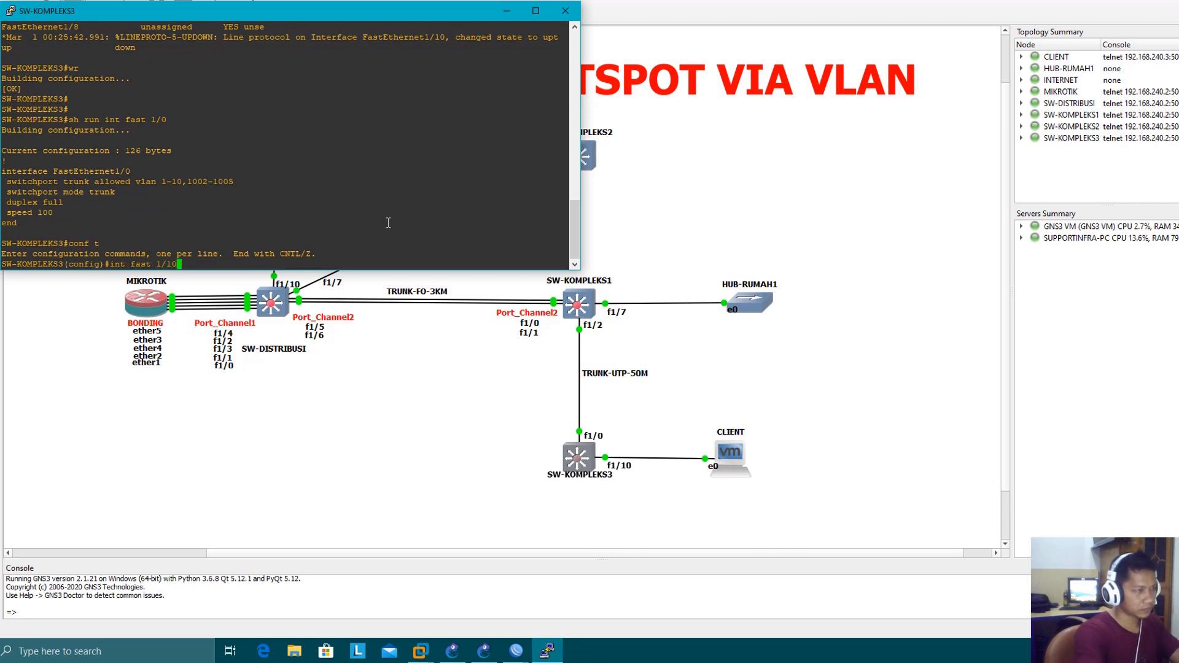
{"action": "type", "text": "1/10"}
{"action": "key", "text": "Return"}
{"action": "type", "text": "switc mode "}
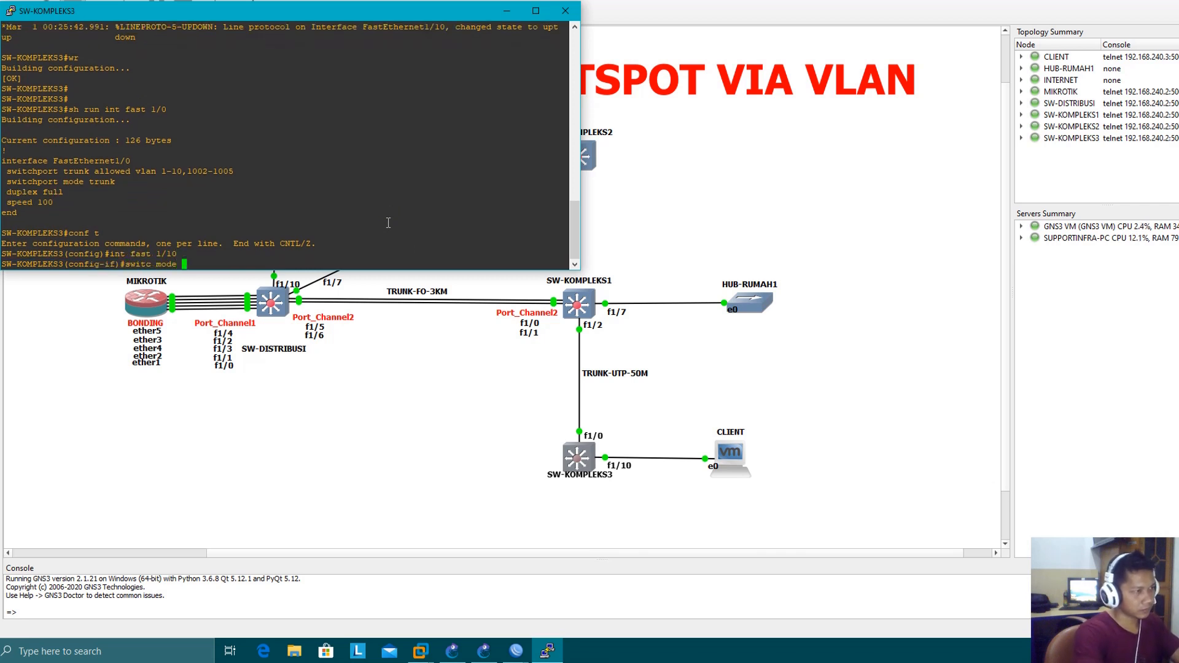
{"action": "type", "text": "acc"}
{"action": "key", "text": "Return"}
{"action": "type", "text": "switc acc v"}
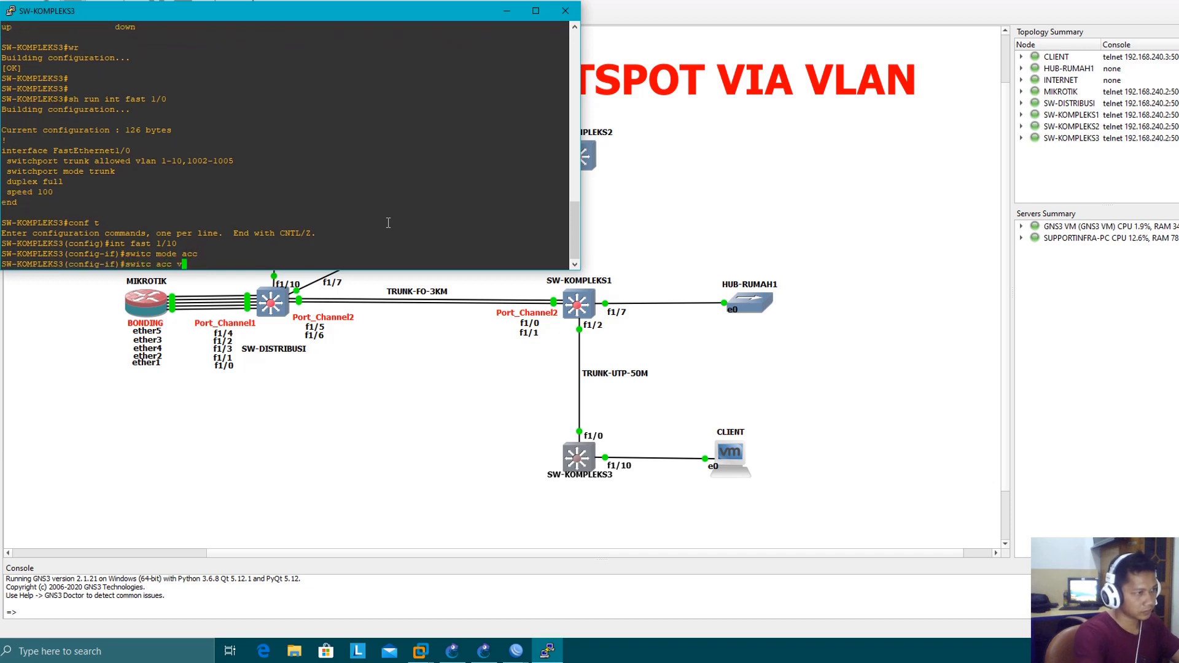
{"action": "type", "text": "lan 2"}
{"action": "key", "text": "Return"}
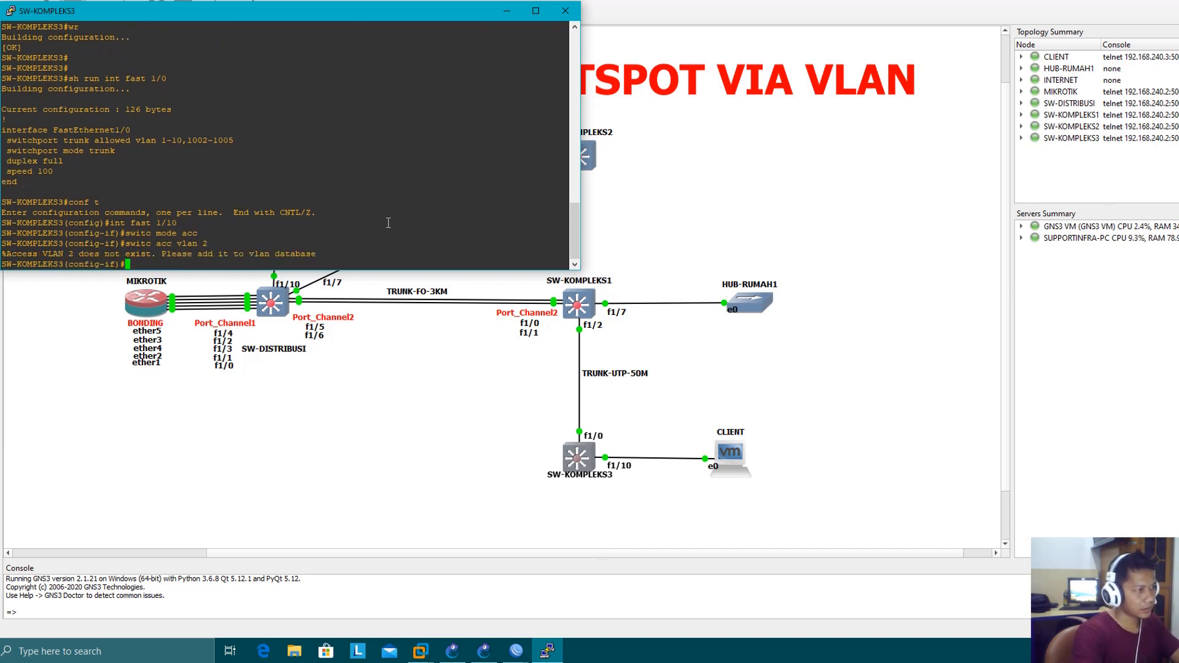
{"action": "type", "text": "end"}
{"action": "key", "text": "Return"}
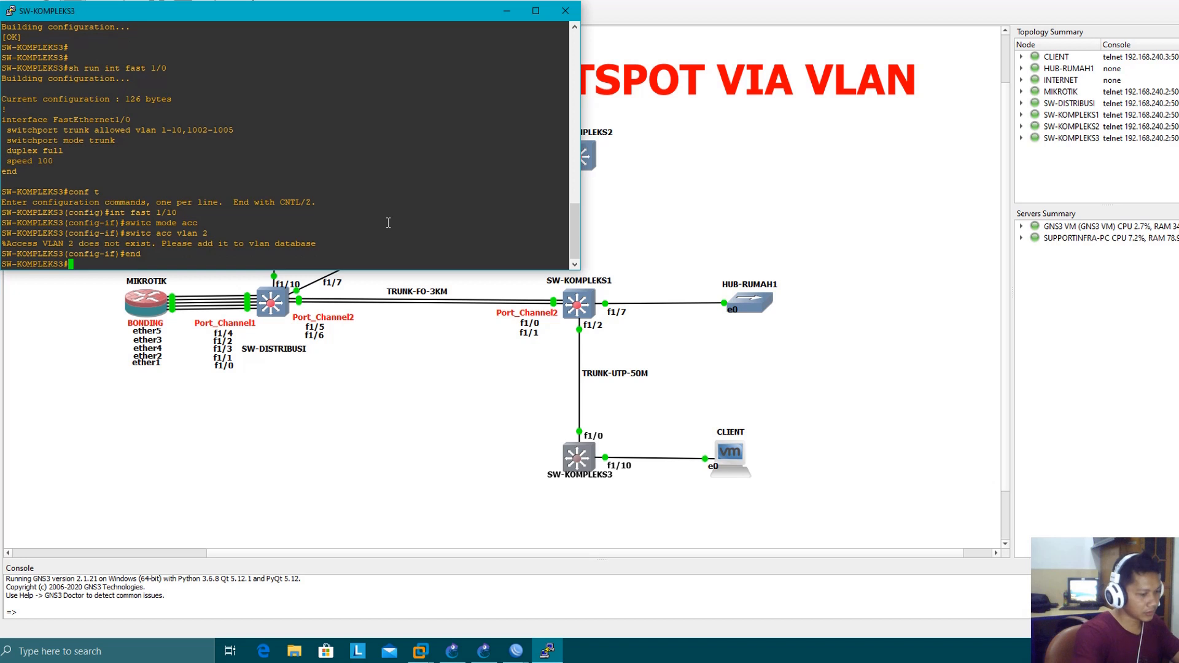
Add VLANs 2 through 10 to the VLAN database of SW-KOMPLEKS3 and exit to apply them
{"action": "type", "text": "vlan data"}
{"action": "key", "text": "Tab"}
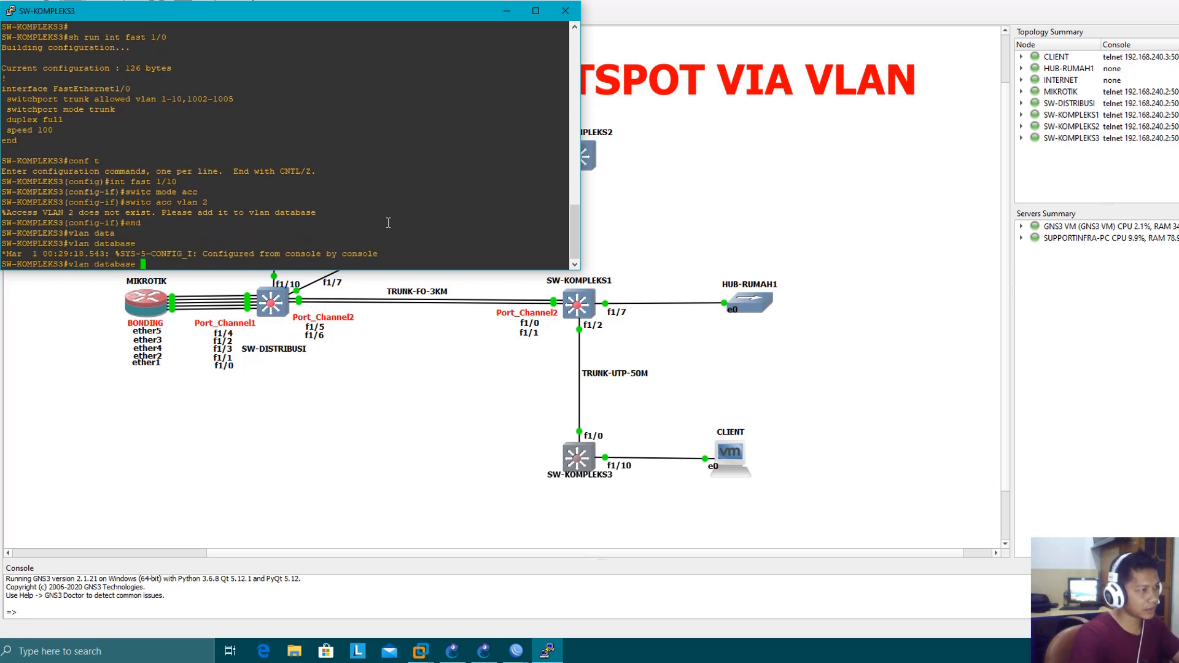
{"action": "key", "text": "Return"}
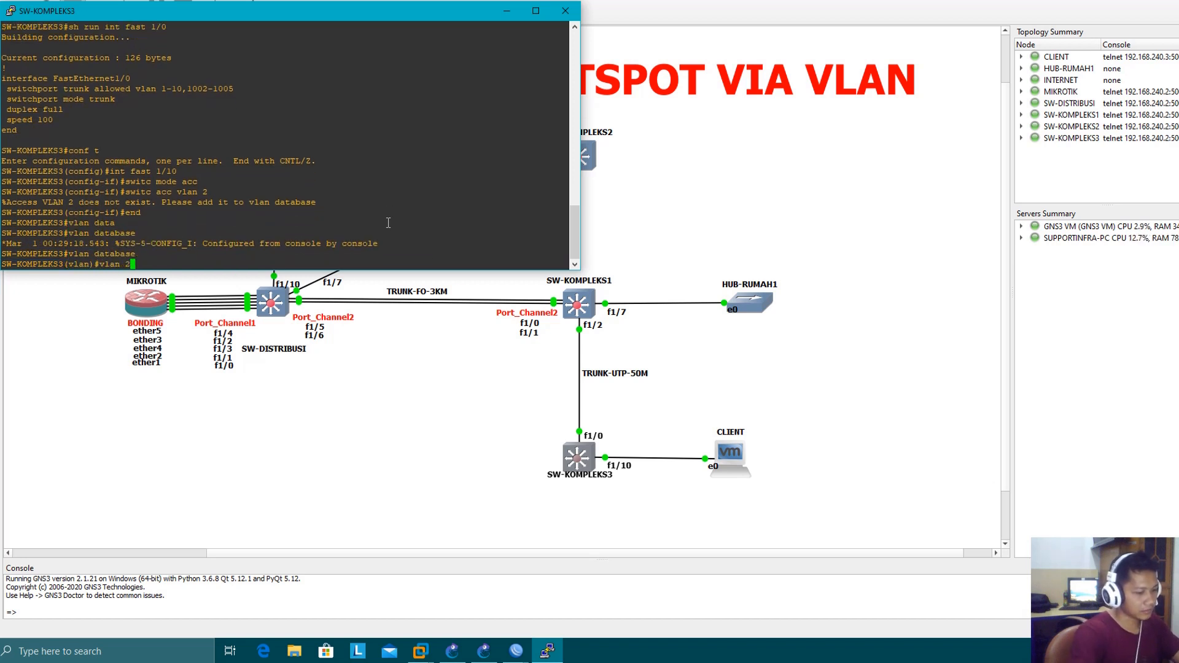
{"action": "type", "text": "vlan 2"}
{"action": "key", "text": "Return"}
{"action": "key", "text": "Up"}
{"action": "key", "text": "Return"}
{"action": "key", "text": "Up"}
{"action": "key", "text": "BackSpace"}
{"action": "type", "text": "4"}
{"action": "key", "text": "Return"}
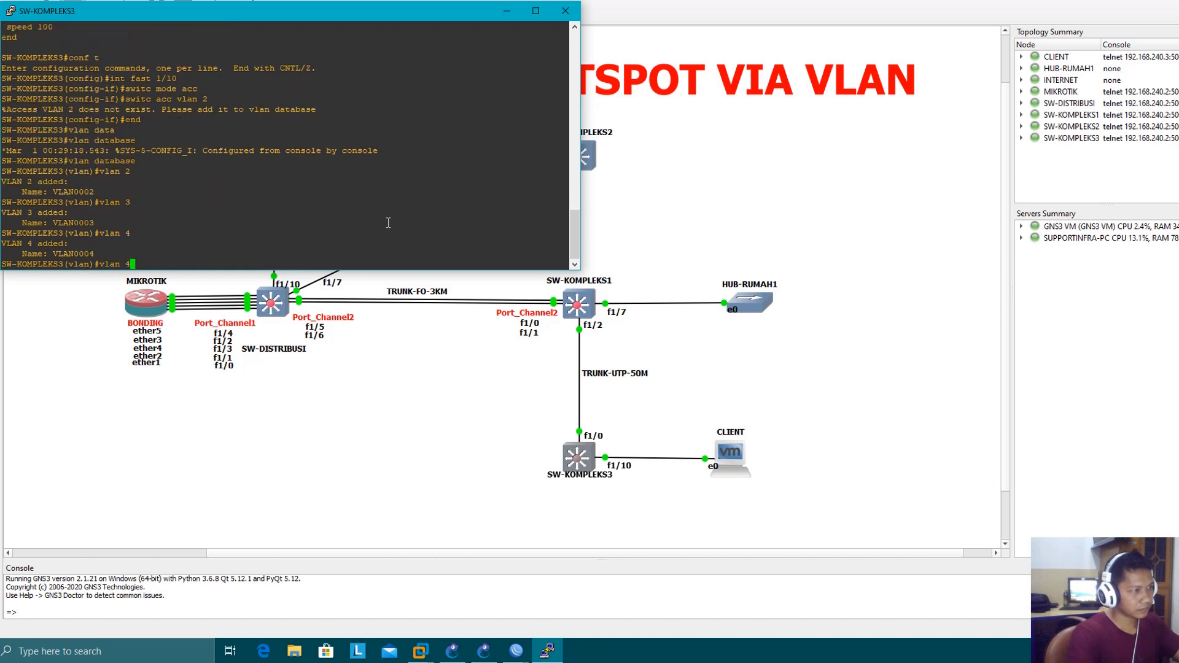
{"action": "key", "text": "Up"}
{"action": "key", "text": "BackSpace"}
{"action": "type", "text": "5"}
{"action": "key", "text": "Return"}
{"action": "key", "text": "Up"}
{"action": "key", "text": "BackSpace"}
{"action": "type", "text": "6"}
{"action": "key", "text": "Return"}
{"action": "key", "text": "Up"}
{"action": "key", "text": "BackSpace"}
{"action": "type", "text": "7"}
{"action": "key", "text": "Return"}
{"action": "key", "text": "Up"}
{"action": "key", "text": "BackSpace"}
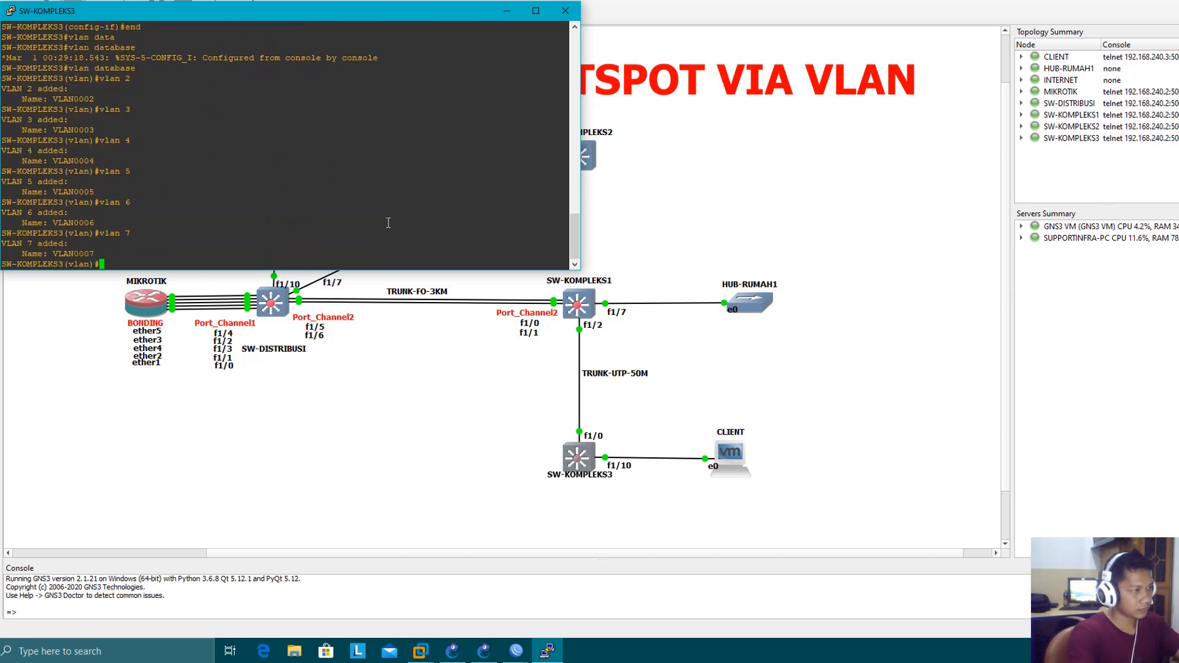
{"action": "type", "text": "8"}
{"action": "key", "text": "Return"}
{"action": "key", "text": "Up"}
{"action": "type", "text": "9"}
{"action": "key", "text": "Return"}
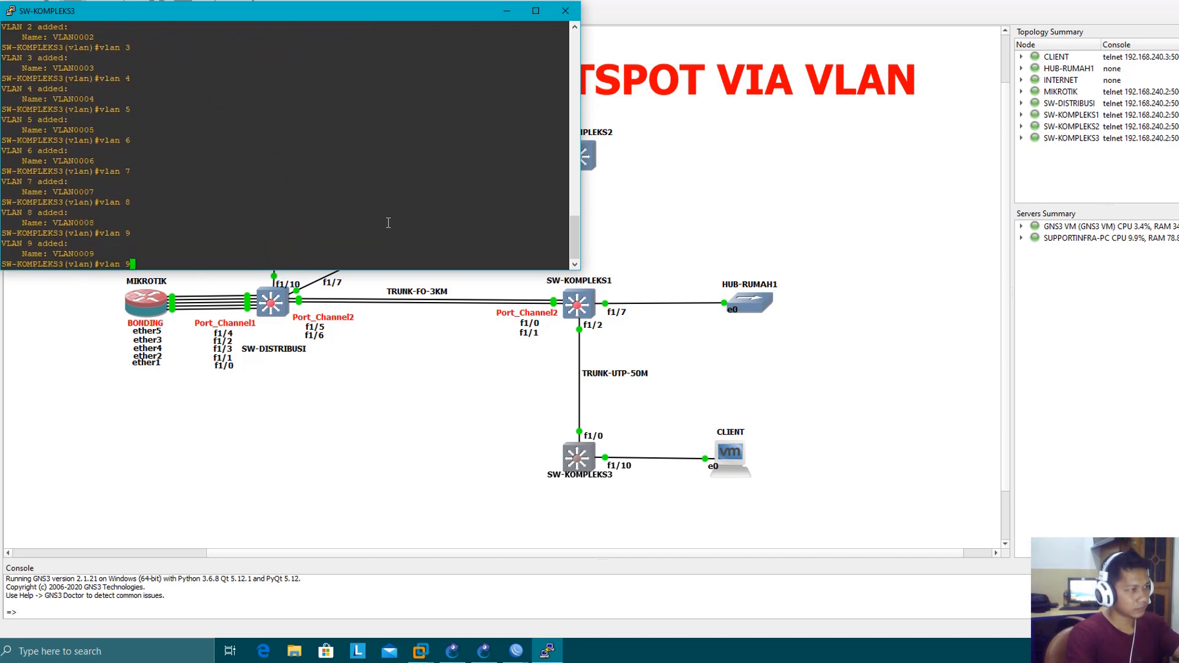
{"action": "key", "text": "Up"}
{"action": "key", "text": "BackSpace"}
{"action": "type", "text": "10"}
{"action": "key", "text": "Return"}
{"action": "type", "text": "e"}
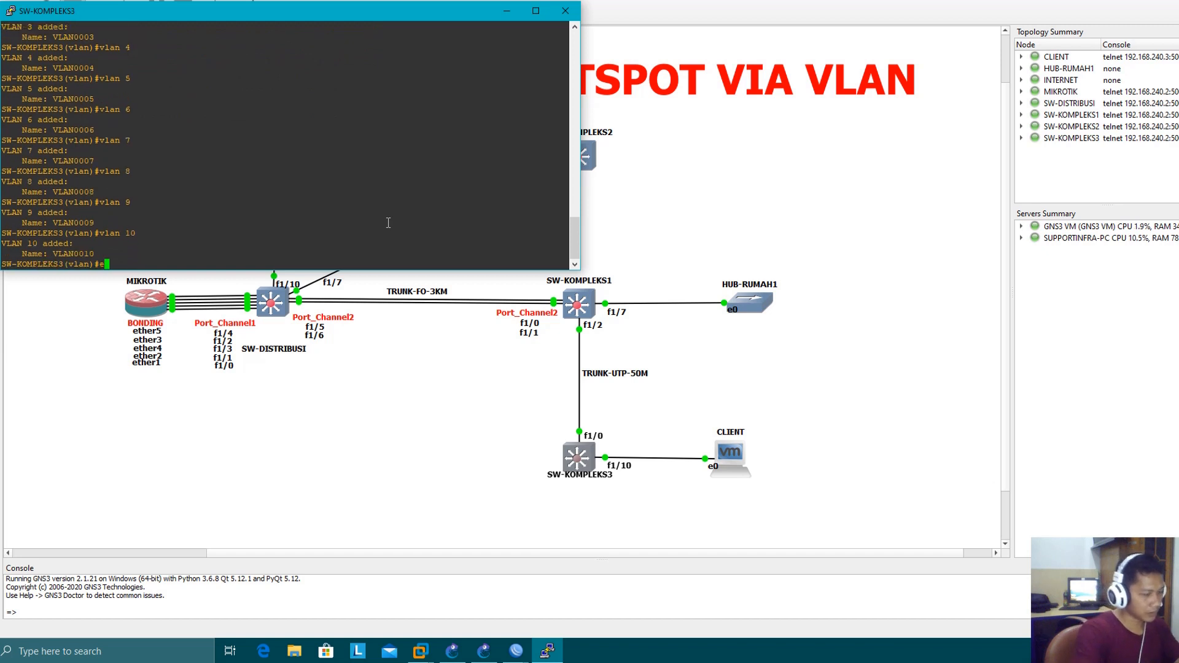
{"action": "type", "text": "ndt"}
{"action": "key", "text": "Return"}
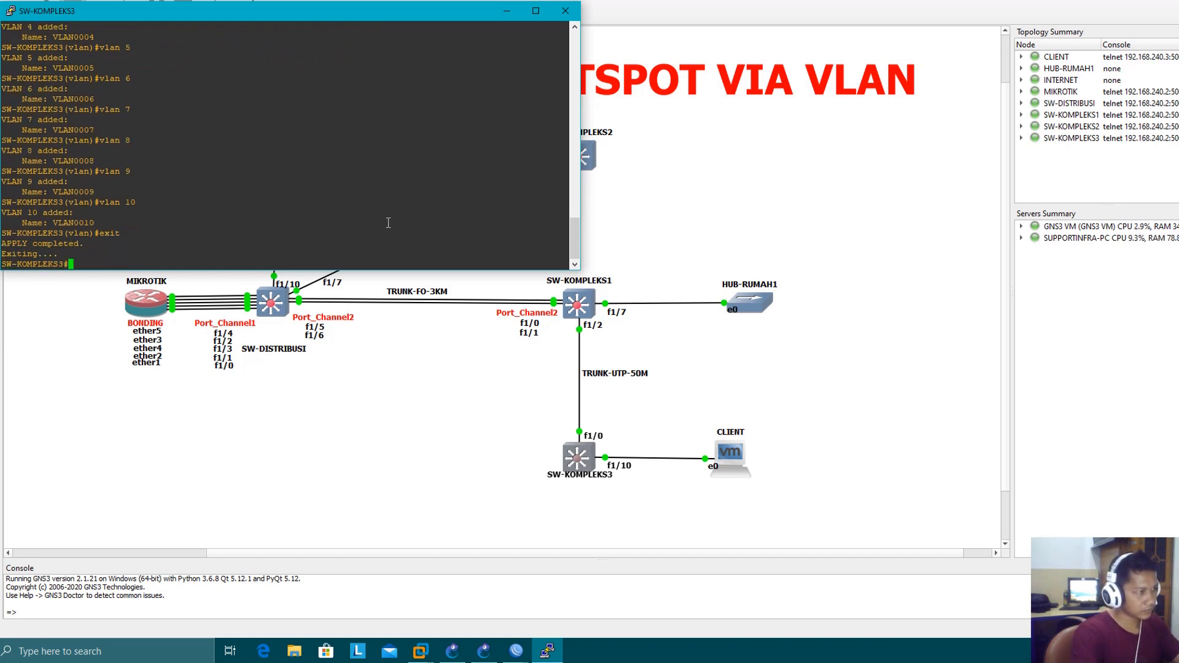
Configure interface fast 1/10 on SW-KOMPLEKS3 with access VLAN 2 and access mode
{"action": "type", "text": "conf t"}
{"action": "key", "text": "Return"}
{"action": "type", "text": "ig)#int fa"}
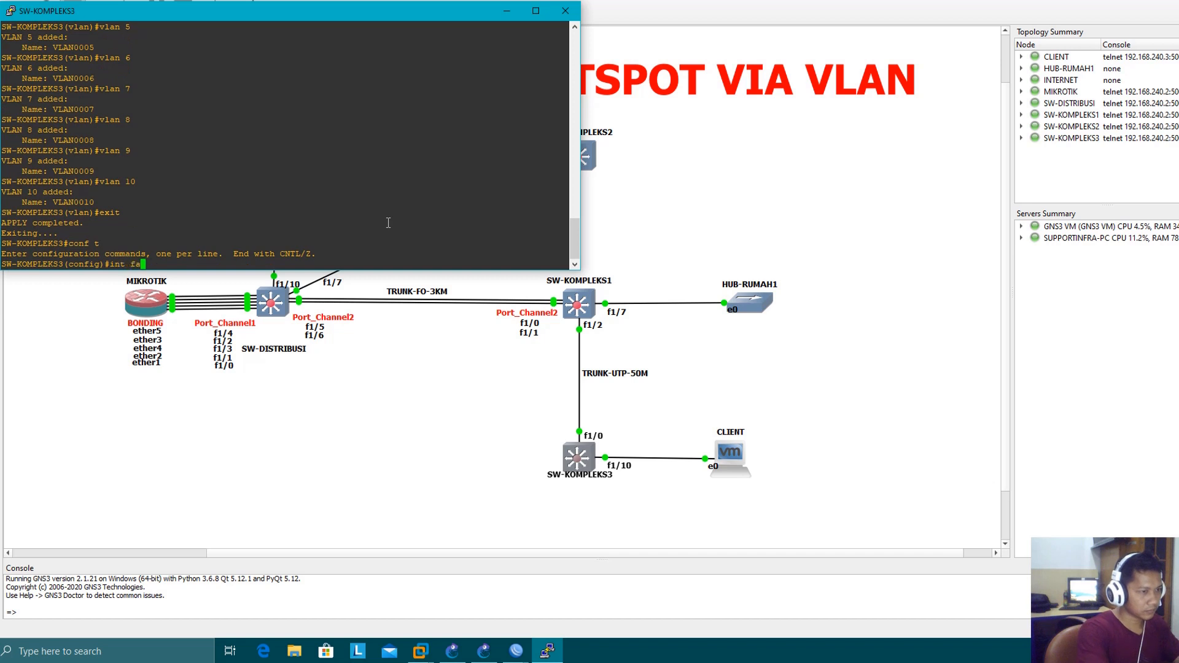
{"action": "type", "text": "st 1/10"}
{"action": "key", "text": "Return"}
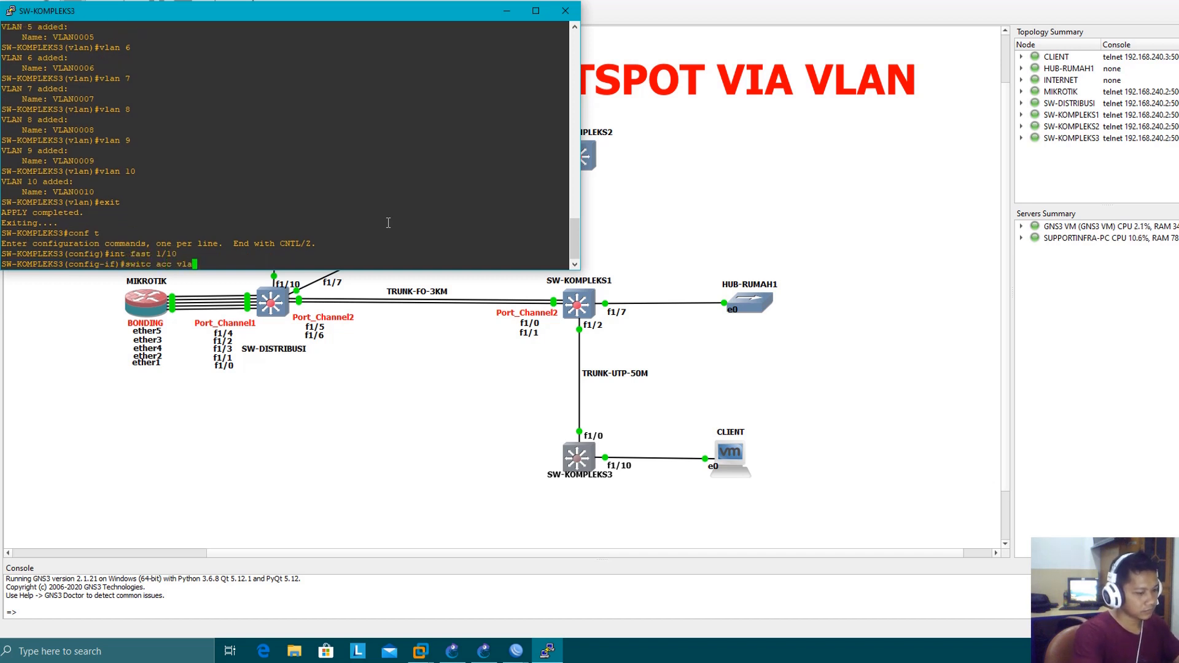
{"action": "type", "text": "switc acc vlan 2"}
{"action": "key", "text": "Return"}
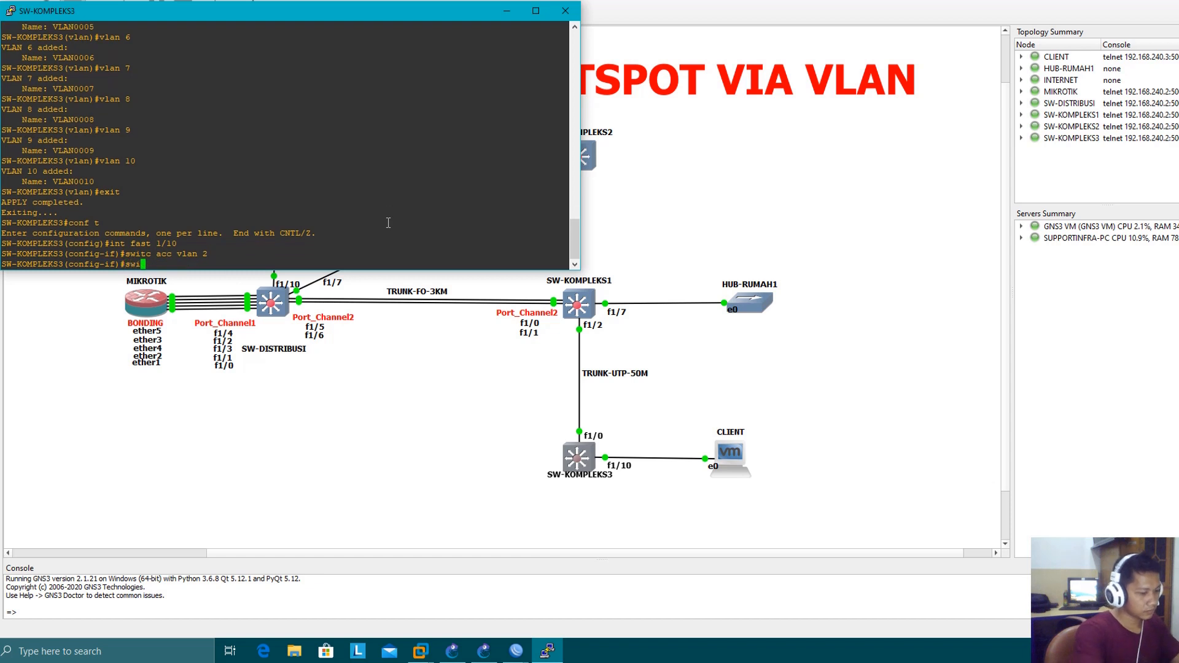
{"action": "type", "text": "switc mode acc"}
{"action": "key", "text": "Return"}
Restart interface fast 1/10 with shut and no shut, and end the configuration
{"action": "type", "text": "shu"}
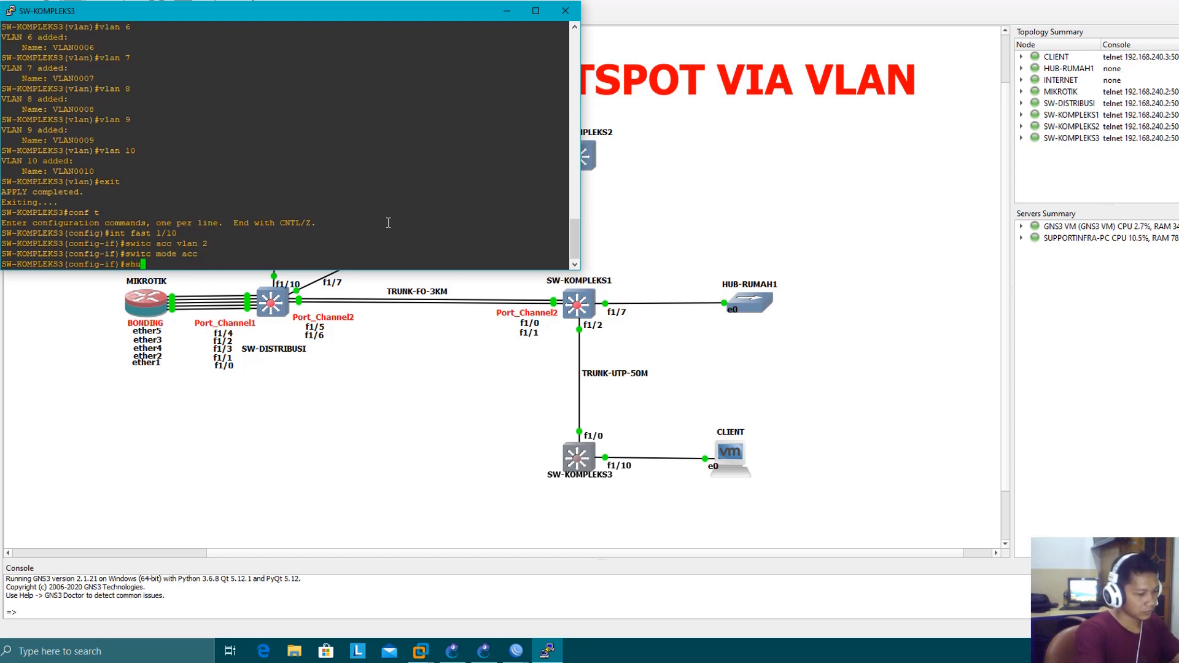
{"action": "type", "text": "t"}
{"action": "key", "text": "Return"}
{"action": "type", "text": "no s"}
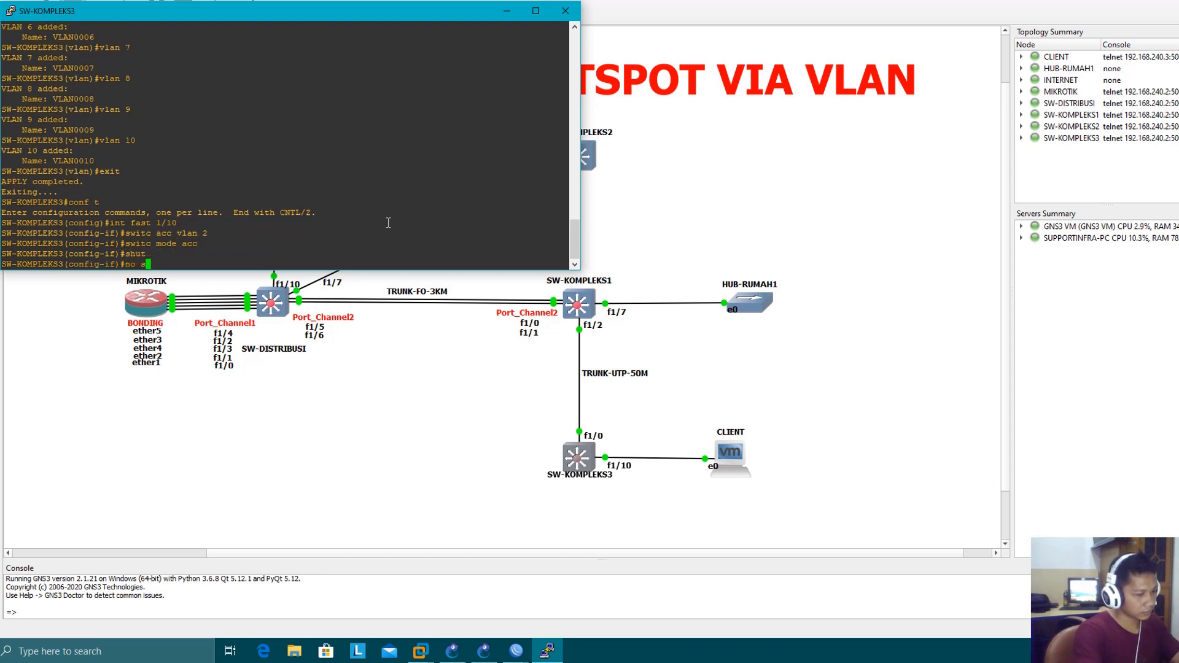
{"action": "type", "text": "hut"}
{"action": "key", "text": "Return"}
{"action": "type", "text": "end"}
{"action": "key", "text": "Return"}
Run sh ip int bri on SW-KOMPLEKS3 and highlight the FastEthernet1/10 row to check its status
{"action": "type", "text": "sh i"}
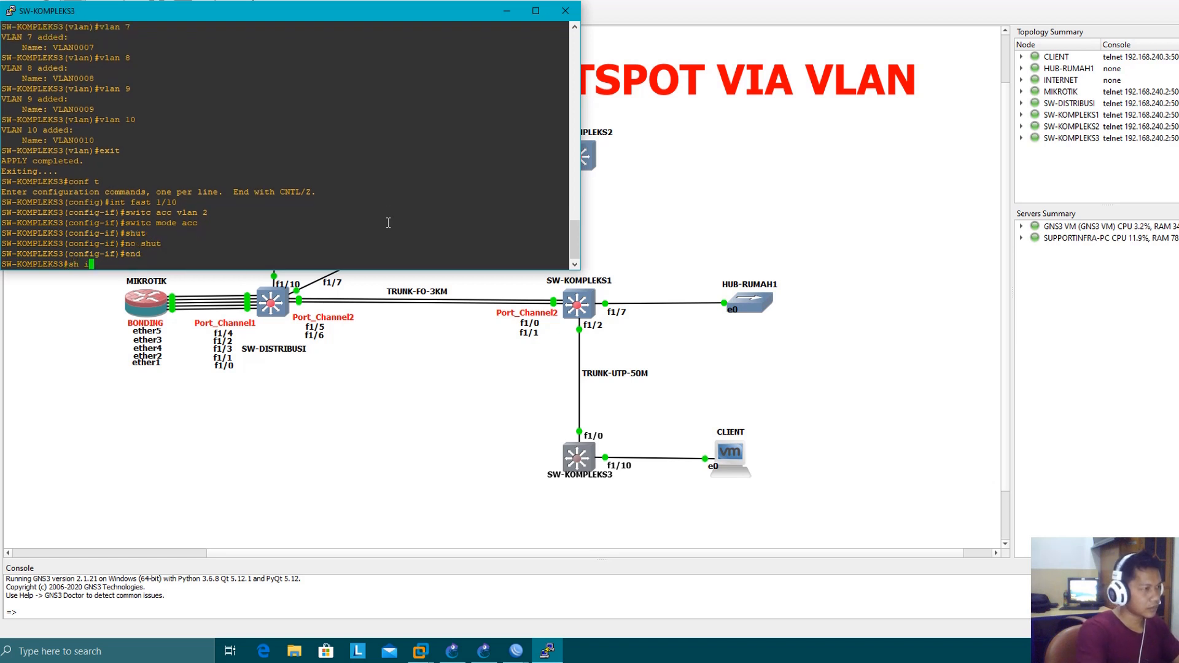
{"action": "type", "text": "p int bri"}
{"action": "key", "text": "Return"}
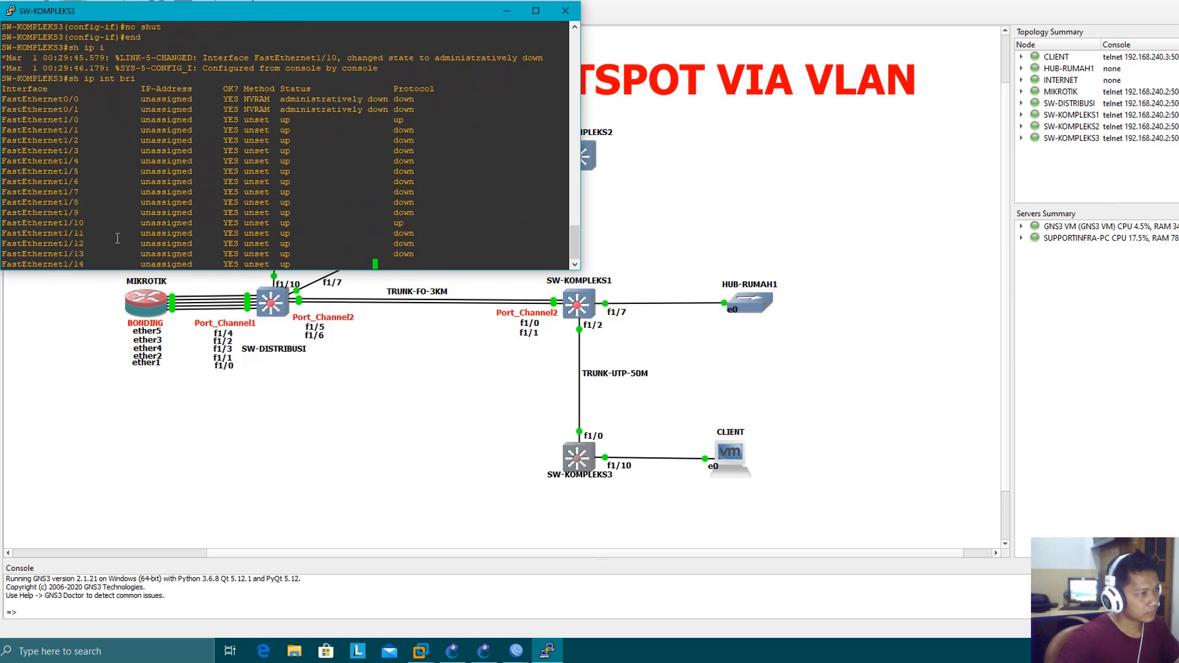
{"action": "left_click_drag", "start_coordinate": [36, 193], "coordinate": [407, 192]}
{"action": "left_click", "coordinate": [425, 229]}
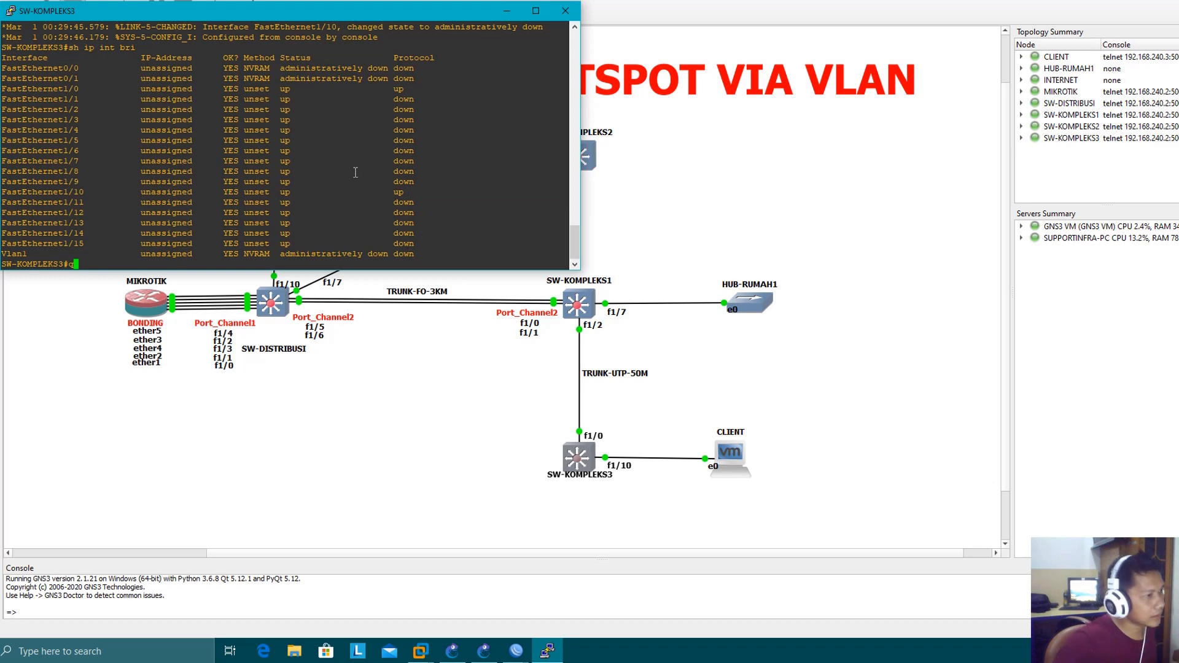
Close the SW-KOMPLEKS3 console and switch to the Windows 7 virtual machine in VMware Workstation
{"action": "left_click", "coordinate": [565, 11]}
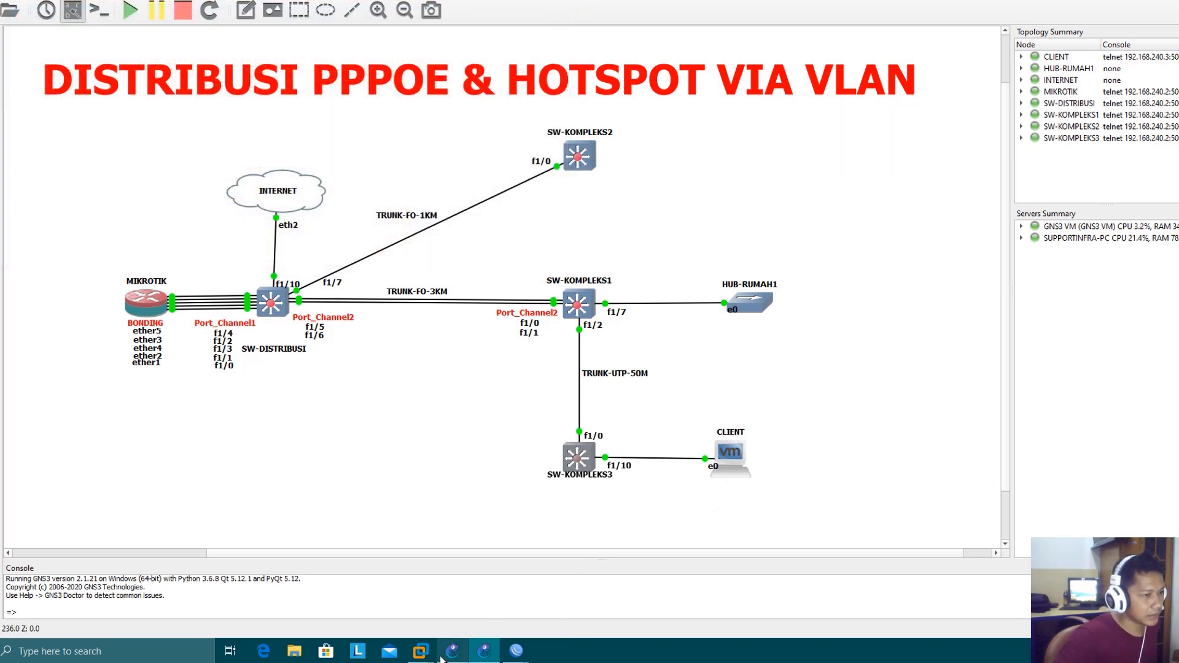
{"action": "mouse_move", "coordinate": [421, 651]}
{"action": "left_click", "coordinate": [503, 598]}
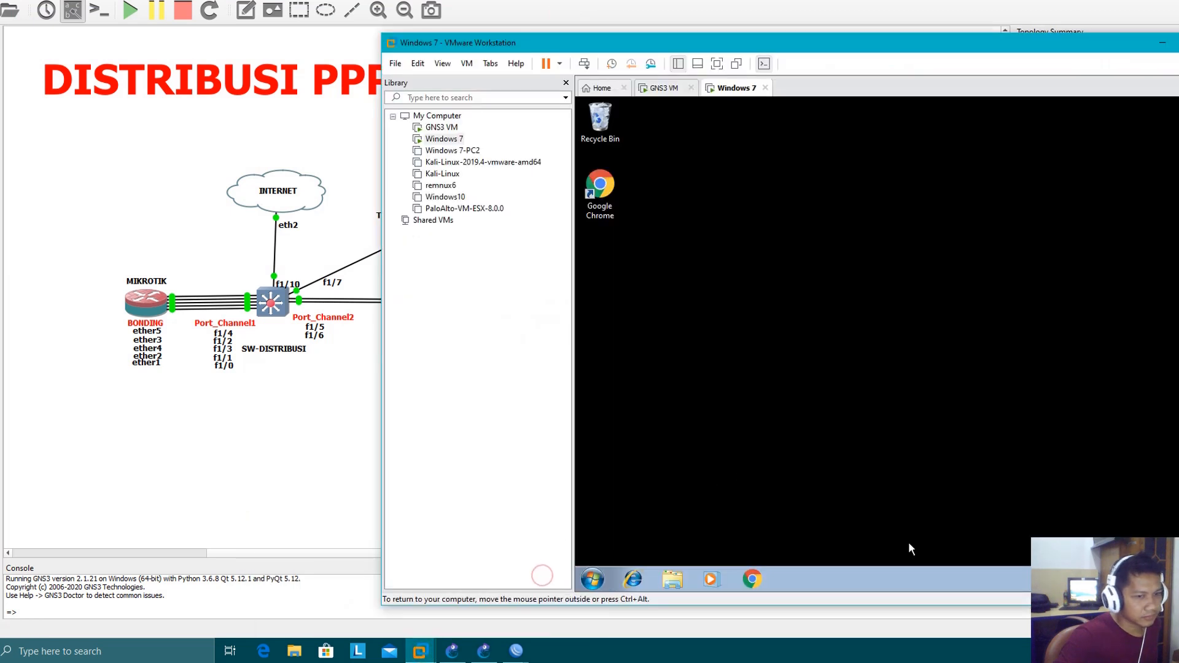
Open the Windows 7 client's network adapter list from the Network and Sharing Center
{"action": "left_click_drag", "start_coordinate": [908, 50], "coordinate": [691, 42]}
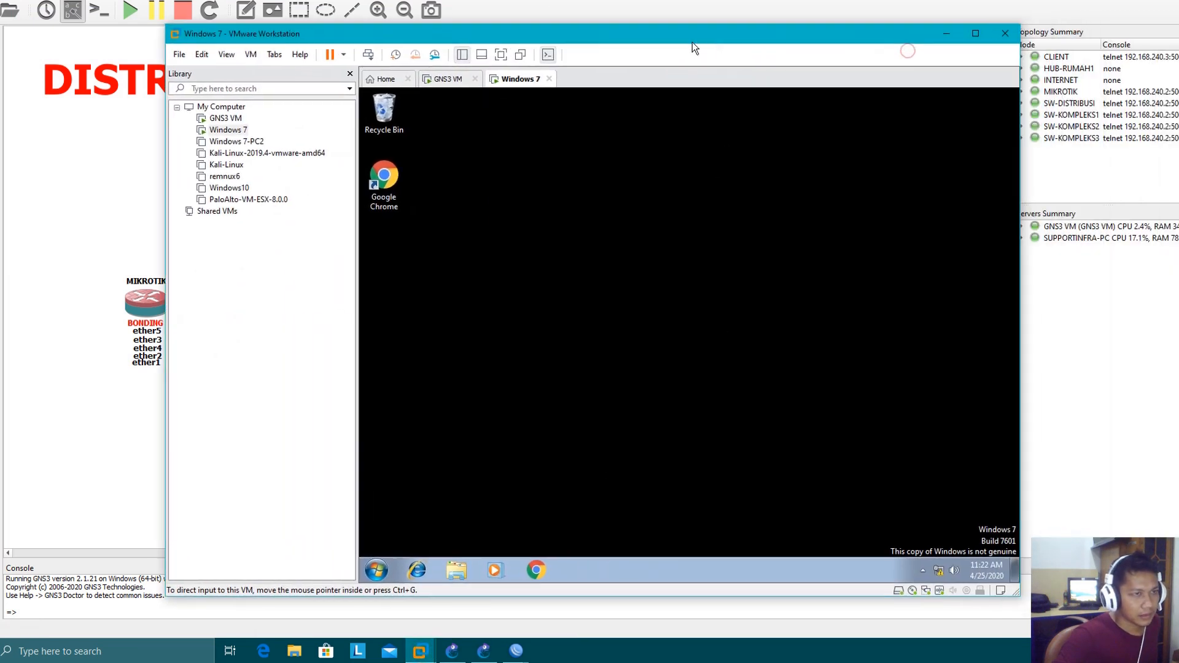
{"action": "right_click", "coordinate": [939, 575]}
{"action": "left_click", "coordinate": [938, 564]}
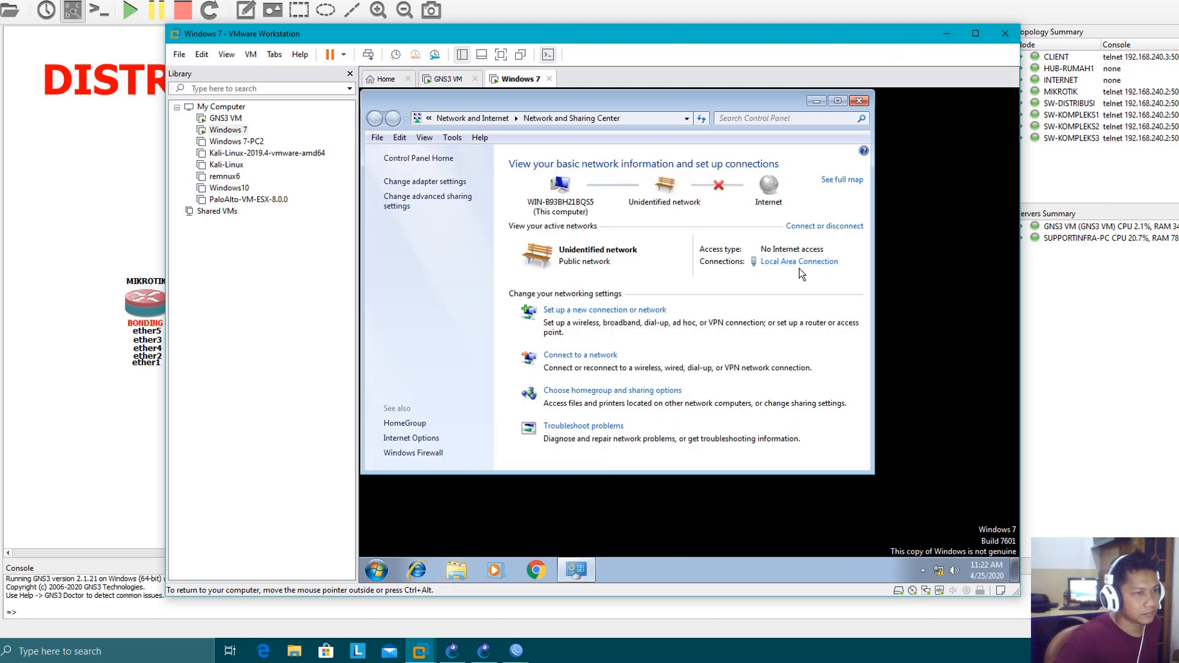
{"action": "left_click", "coordinate": [424, 181]}
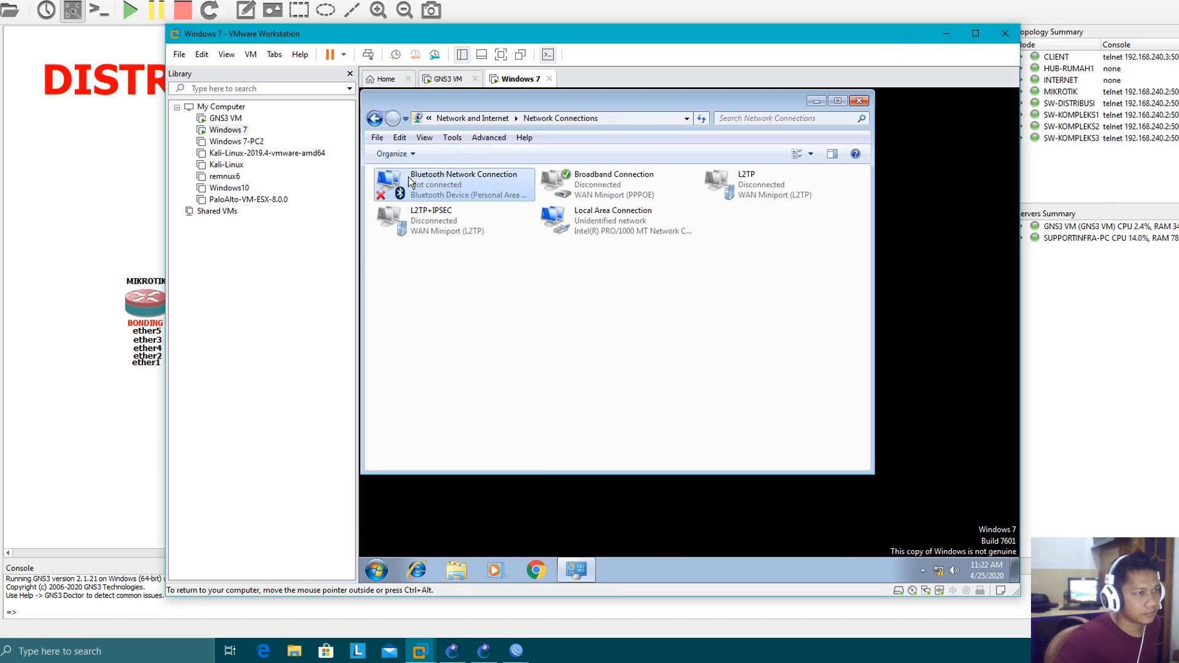
{"action": "left_click", "coordinate": [430, 221]}
Restart the Local Area Connection adapter by disabling and re-enabling it
{"action": "right_click", "coordinate": [596, 224]}
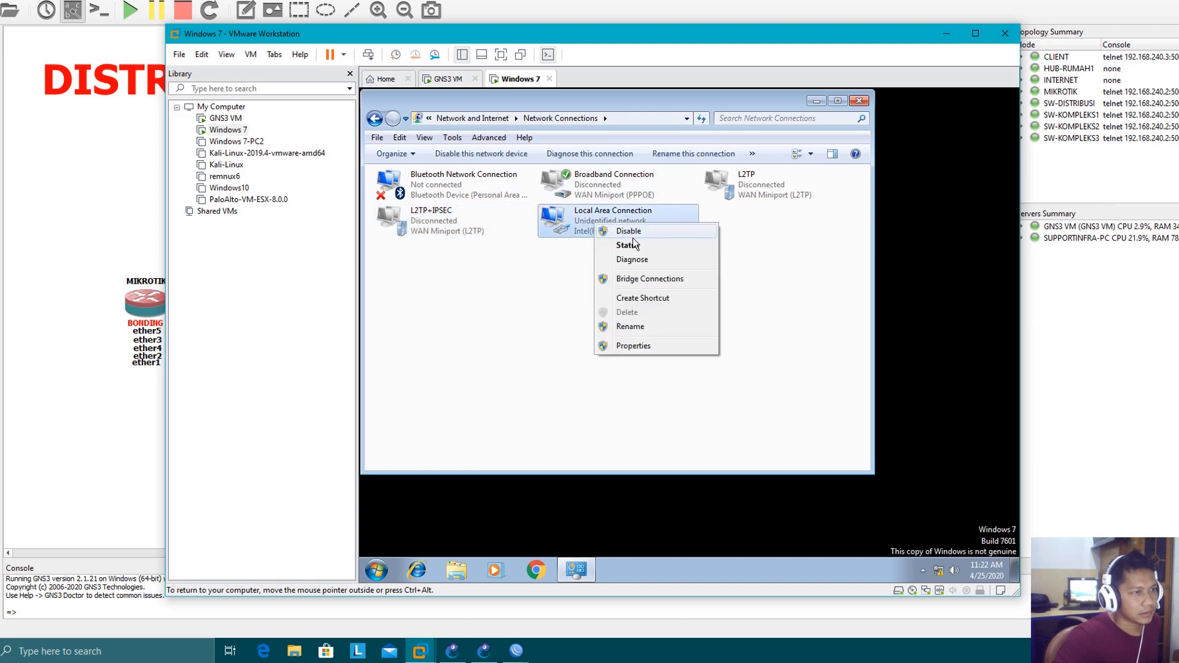
{"action": "left_click", "coordinate": [635, 233]}
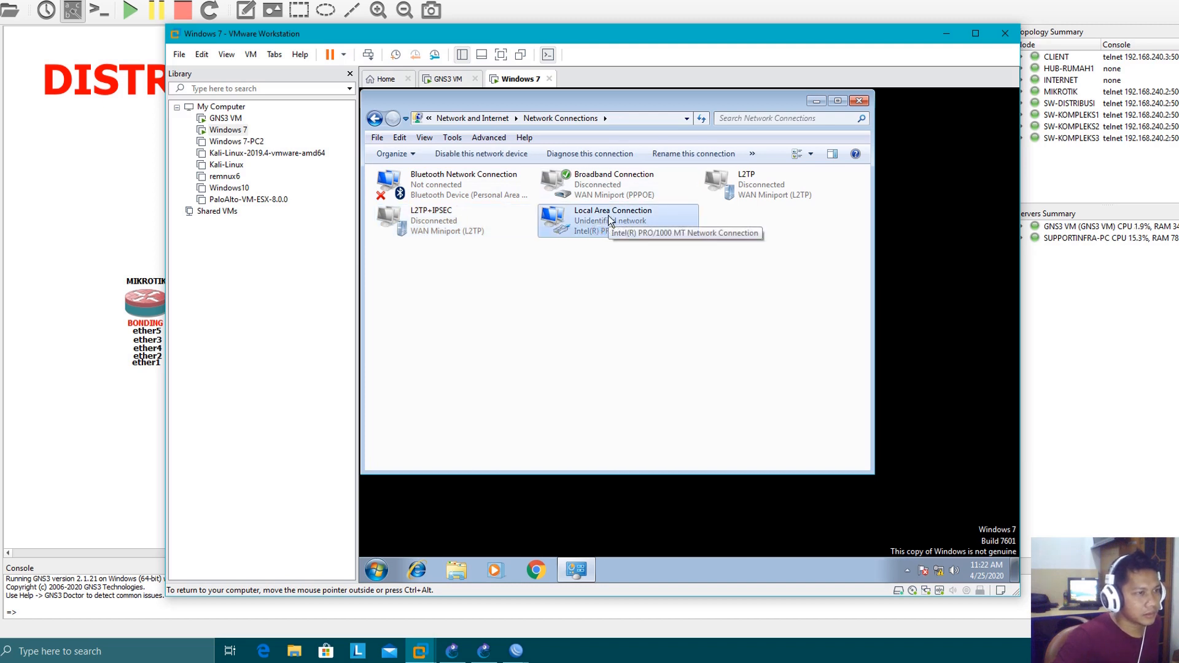
{"action": "right_click", "coordinate": [612, 218]}
{"action": "left_click", "coordinate": [622, 223]}
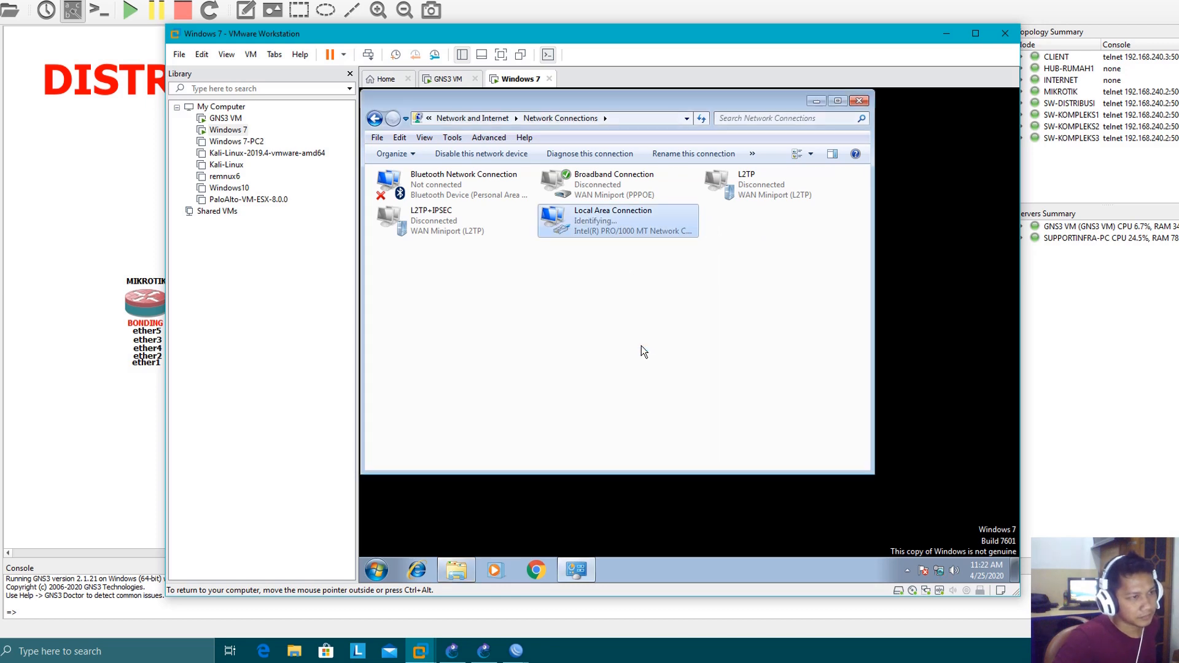
{"action": "left_click", "coordinate": [873, 165]}
Check the Local Area Connection's network details for its DHCP-assigned address, then close the details, status and Network Connections windows
{"action": "double_click", "coordinate": [583, 221]}
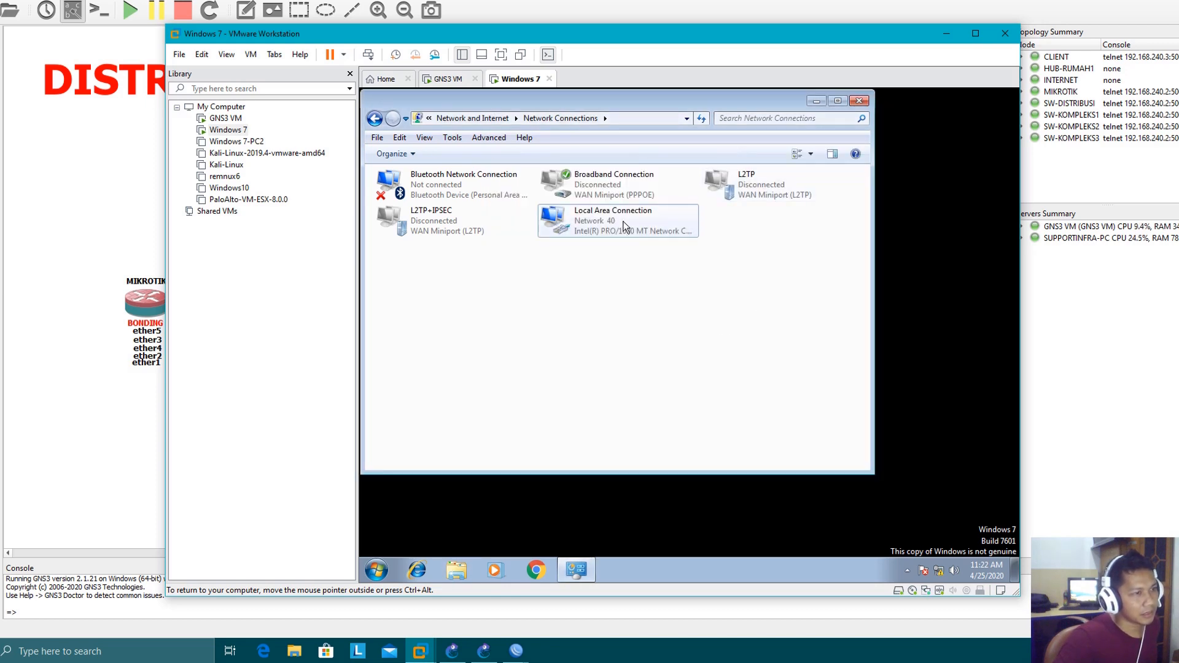
{"action": "left_click", "coordinate": [617, 322]}
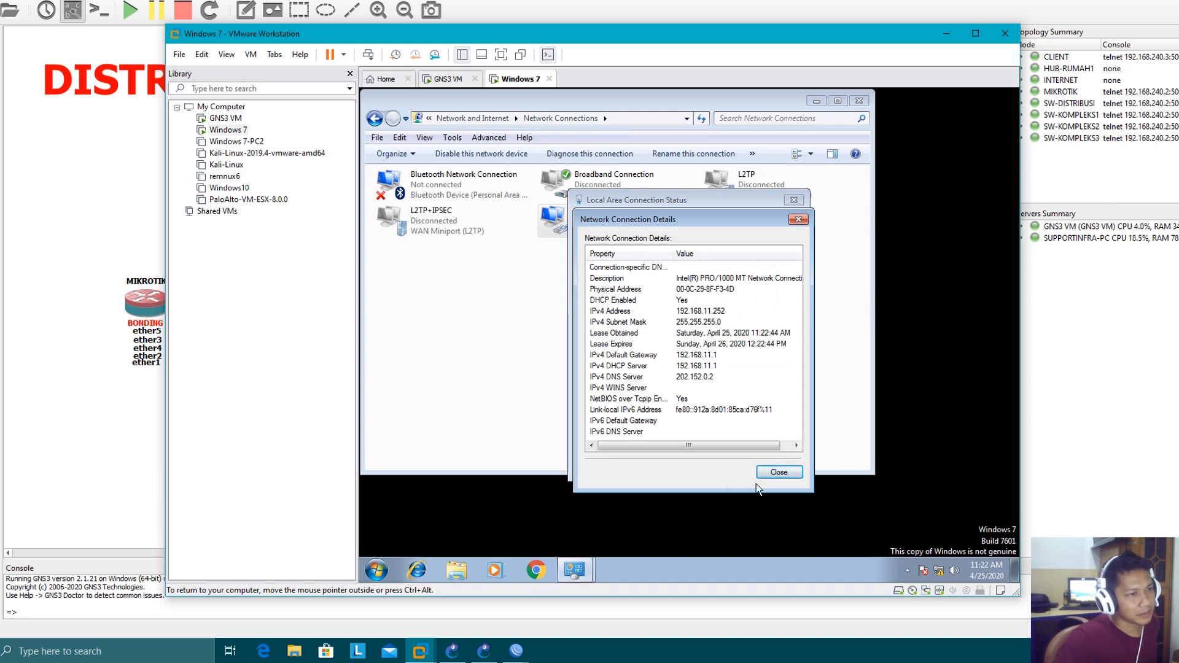
{"action": "left_click", "coordinate": [781, 472]}
{"action": "left_click", "coordinate": [775, 465]}
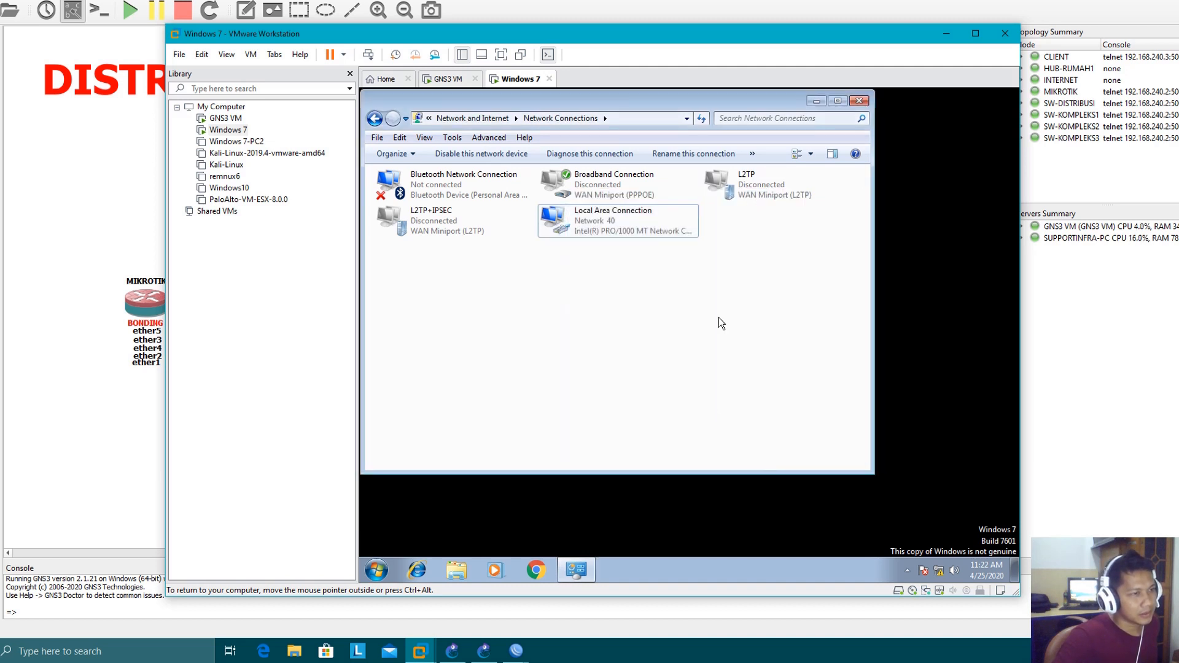
{"action": "left_click", "coordinate": [861, 102]}
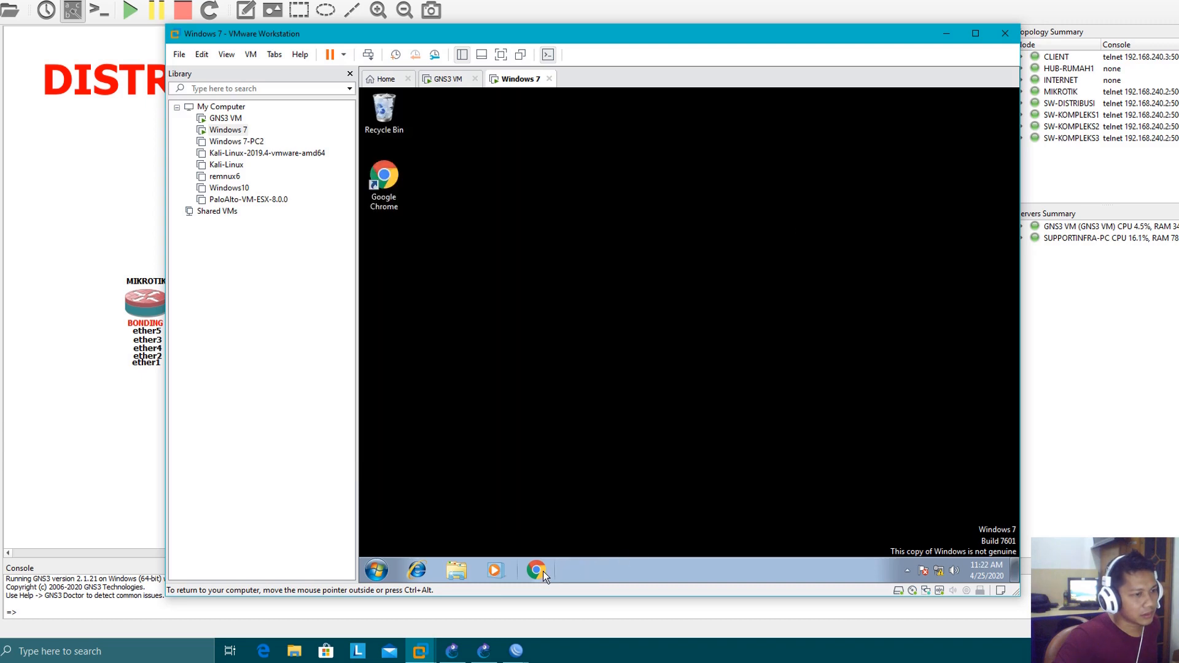
In the MikroTik WinBox session, open the IP Hotspot settings and check the hotspot users and active sessions
{"action": "mouse_move", "coordinate": [516, 651]}
{"action": "left_click", "coordinate": [580, 592]}
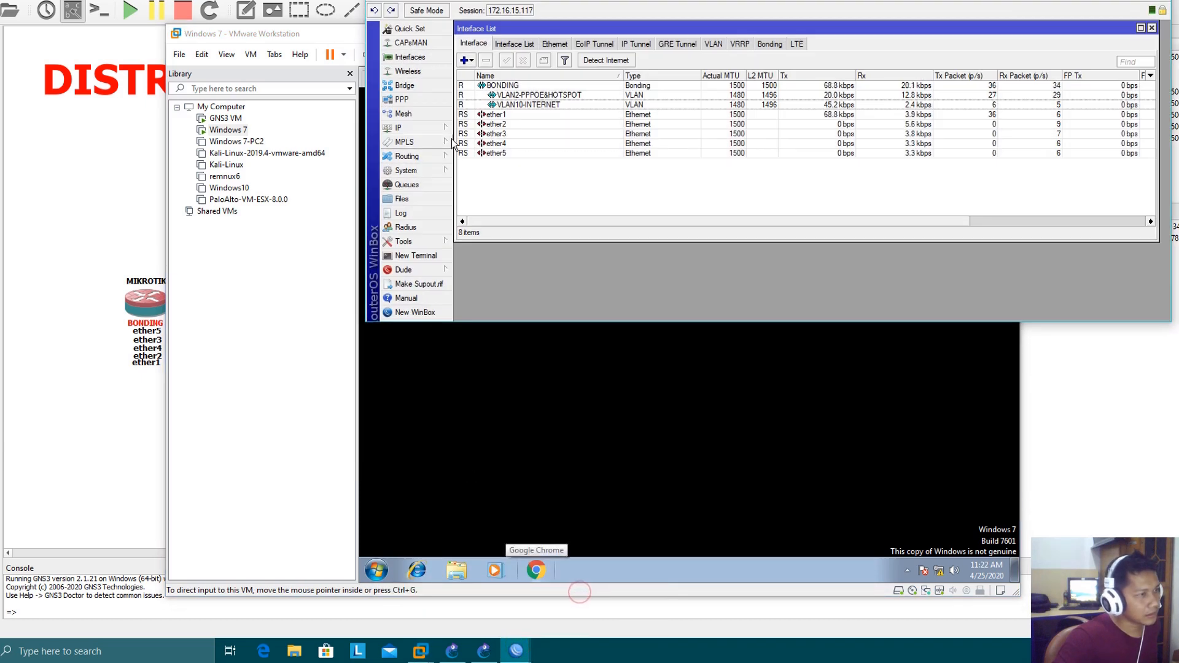
{"action": "left_click", "coordinate": [415, 130]}
{"action": "left_click", "coordinate": [489, 244]}
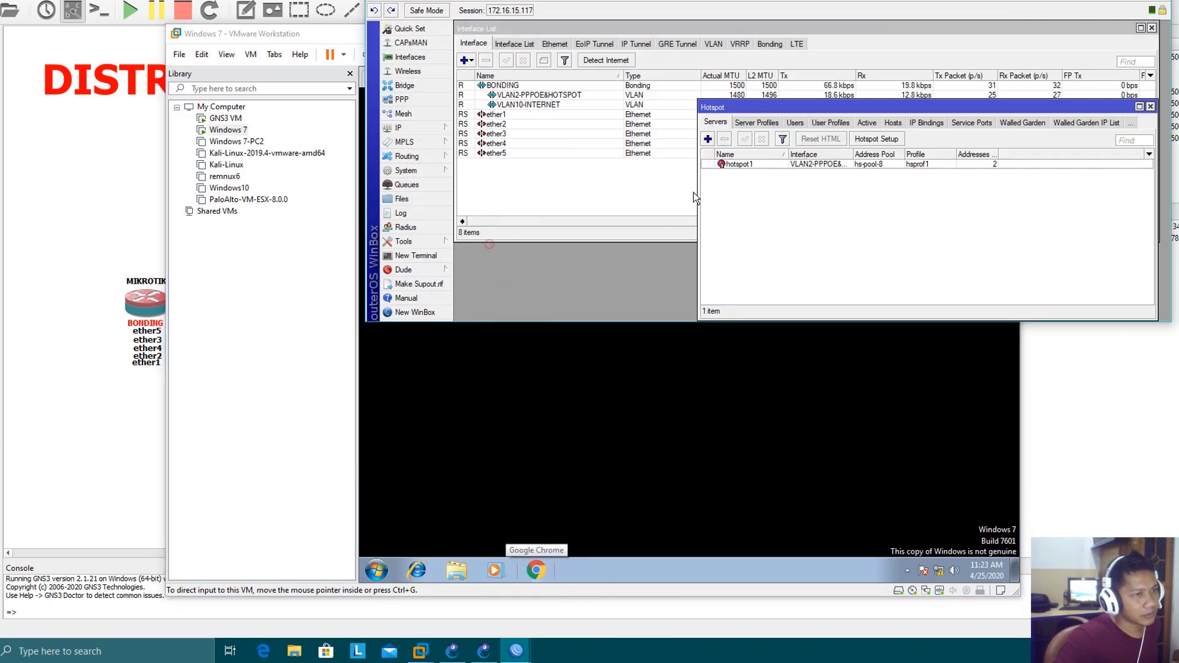
{"action": "left_click", "coordinate": [799, 123]}
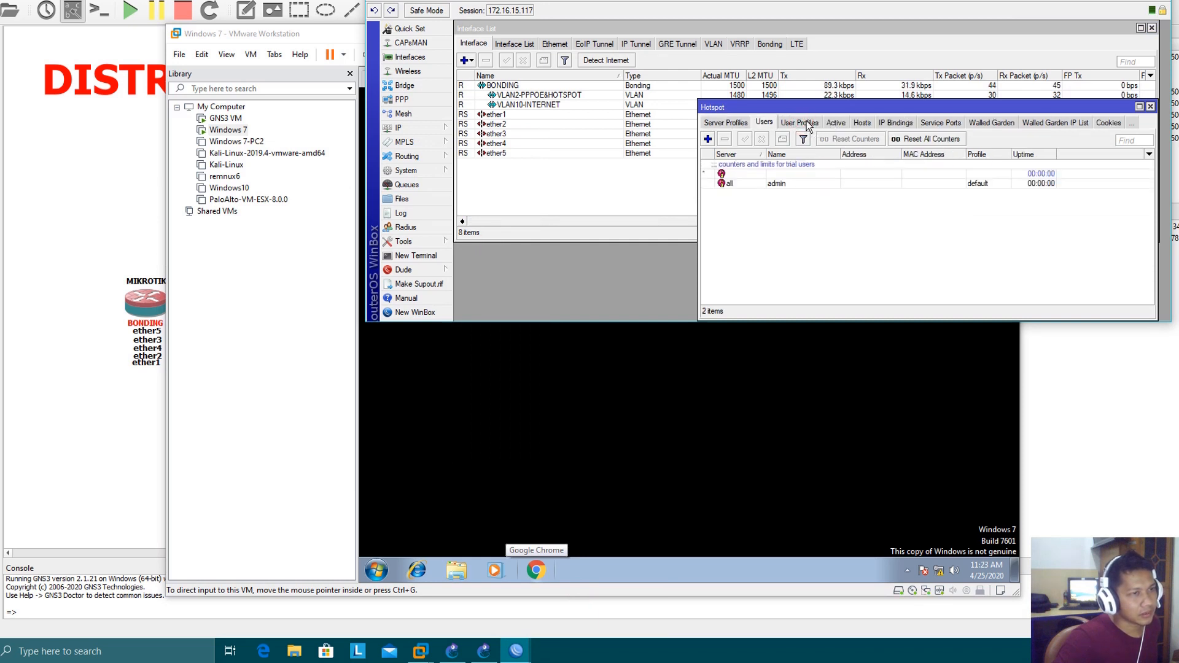
{"action": "left_click", "coordinate": [835, 123]}
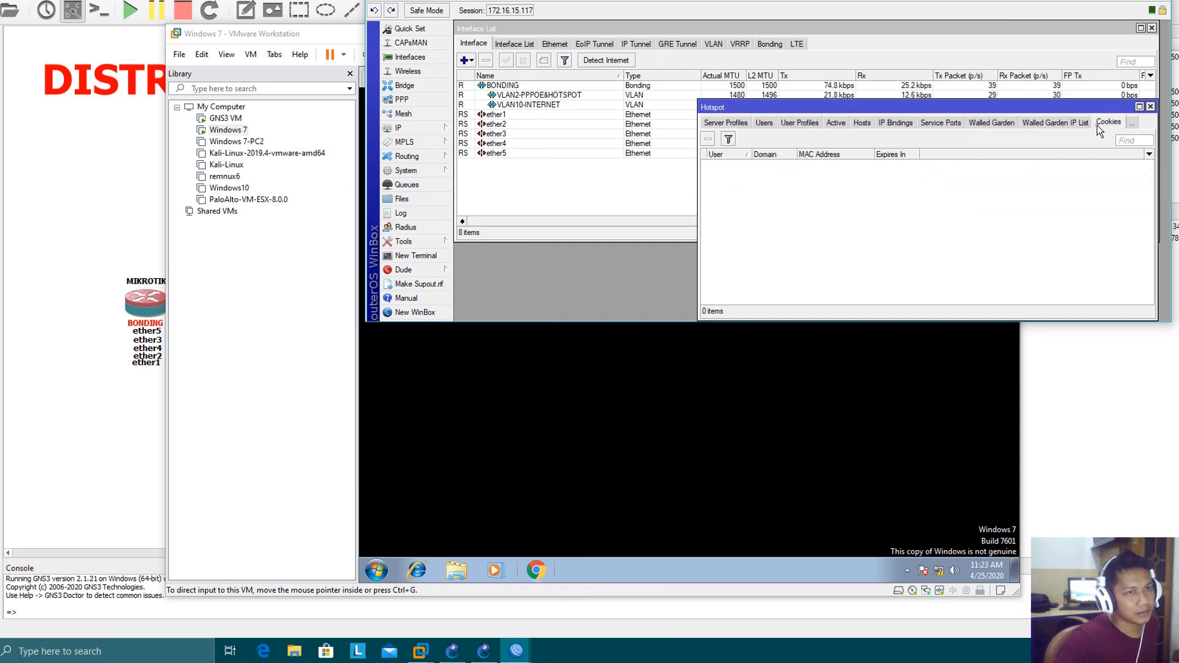
Return to the Windows 7 virtual machine and arrange its window beside the GNS3 topology
{"action": "left_click", "coordinate": [708, 404]}
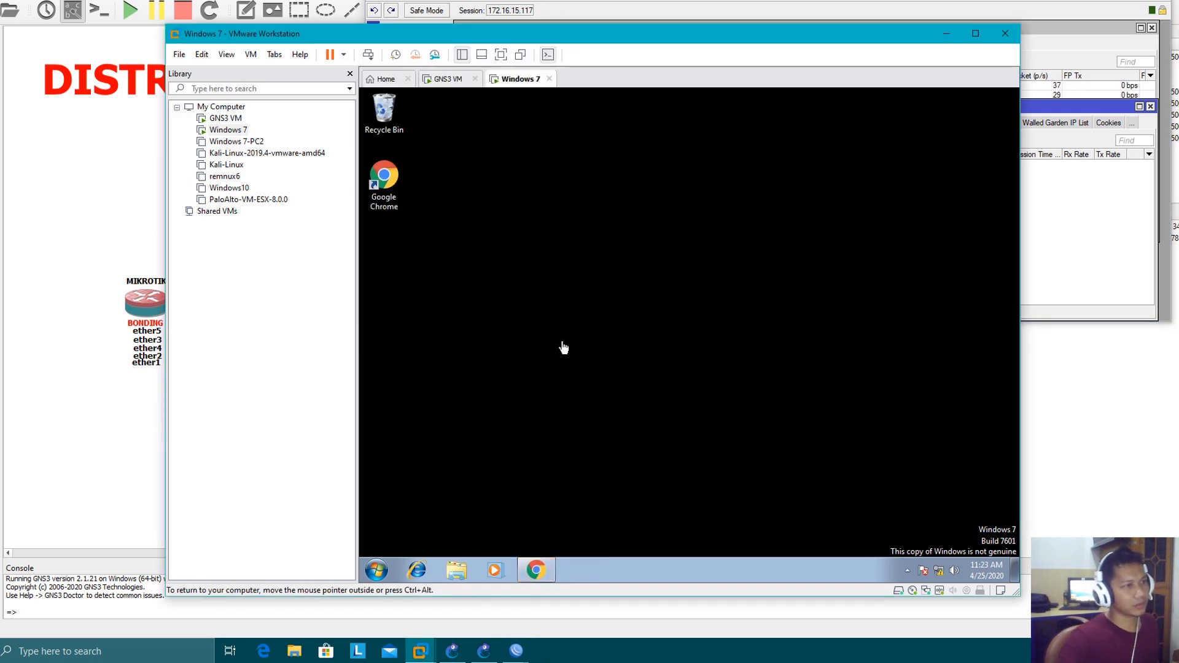
{"action": "left_click_drag", "start_coordinate": [506, 33], "coordinate": [1177, 28]}
{"action": "left_click", "coordinate": [1101, 0]}
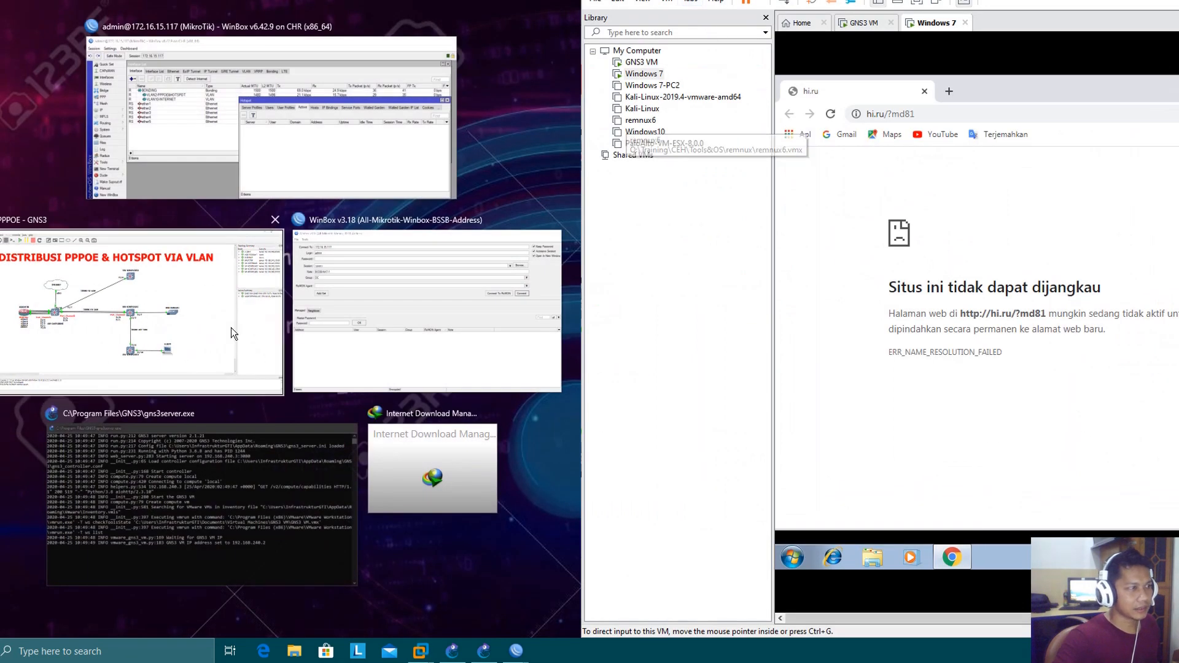
{"action": "left_click", "coordinate": [150, 335]}
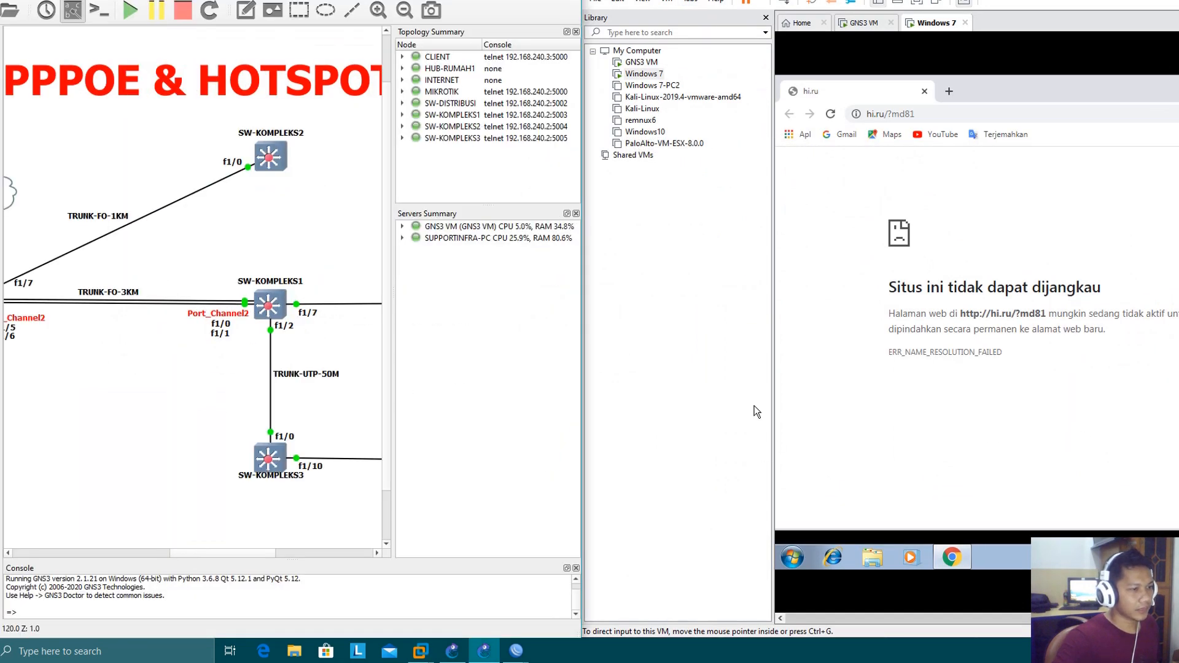
{"action": "left_click_drag", "start_coordinate": [706, 0], "coordinate": [869, 0]}
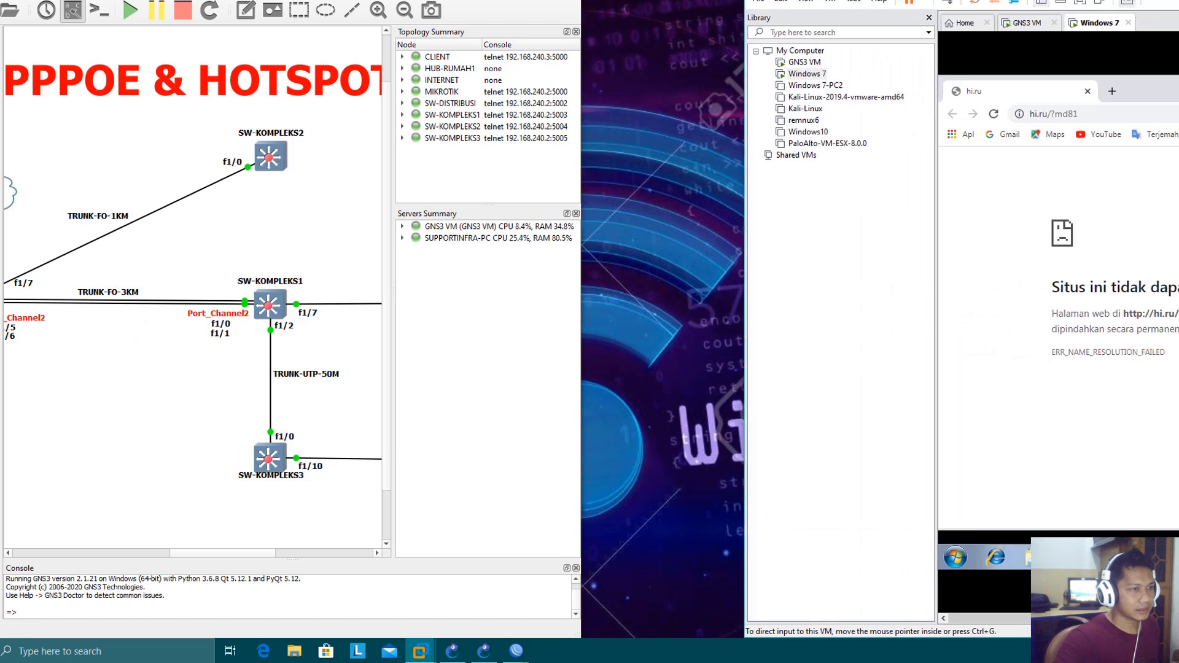
{"action": "key", "text": "super+Up"}
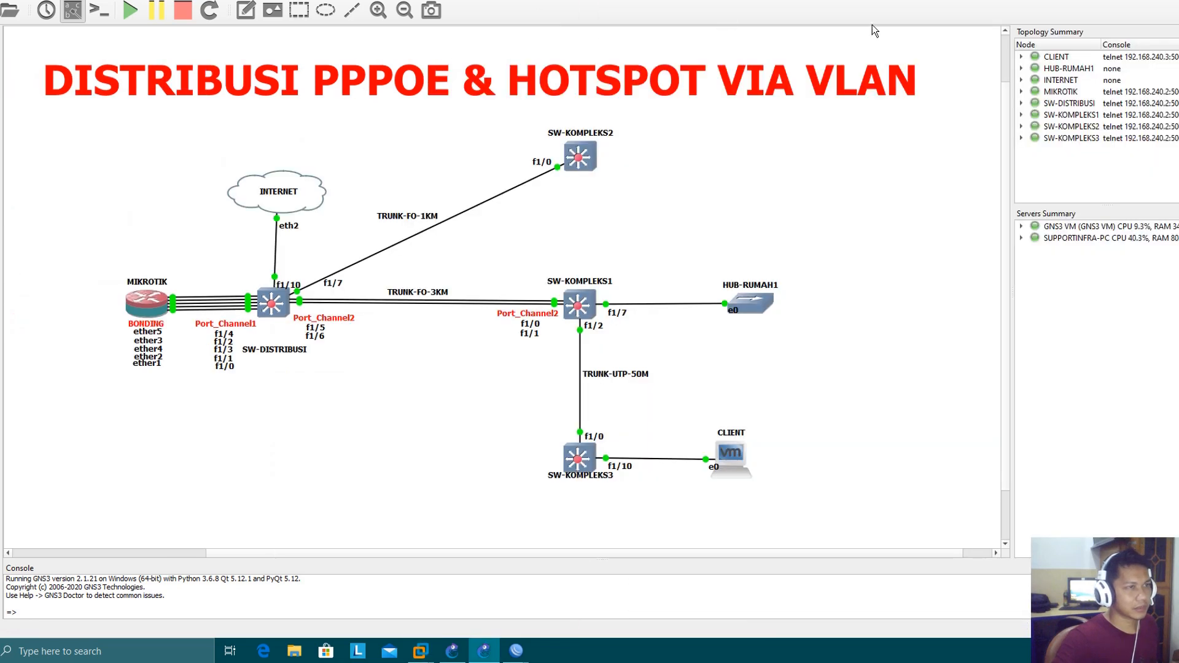
{"action": "mouse_move", "coordinate": [418, 646]}
{"action": "left_click", "coordinate": [417, 605]}
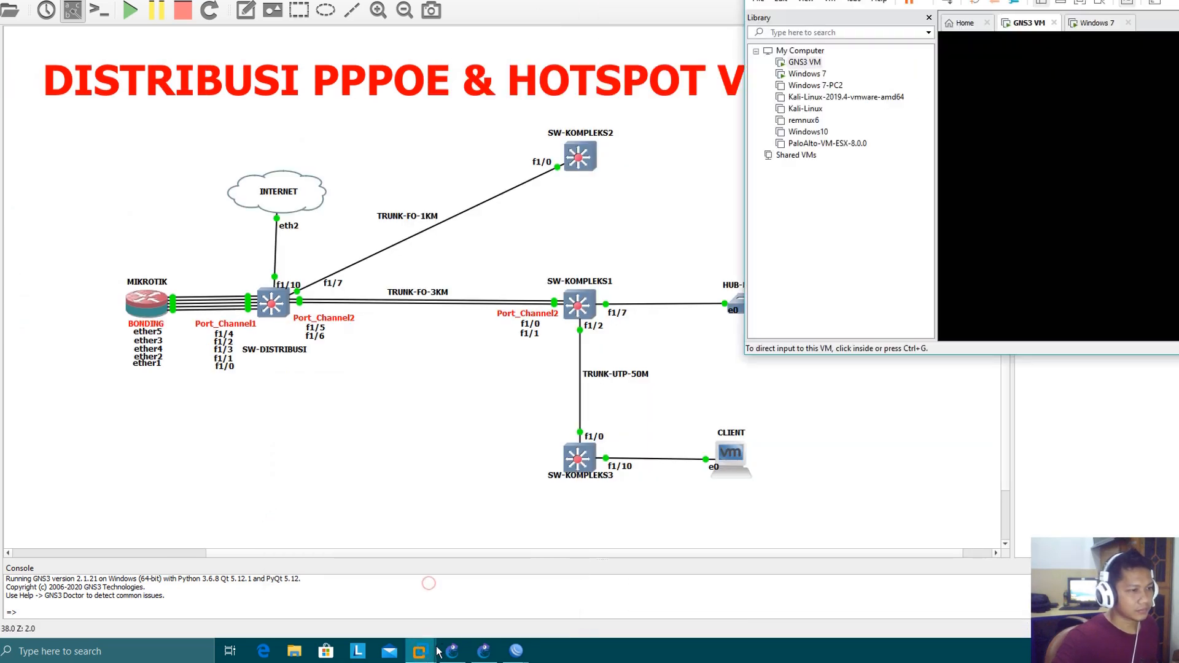
{"action": "left_click", "coordinate": [526, 582]}
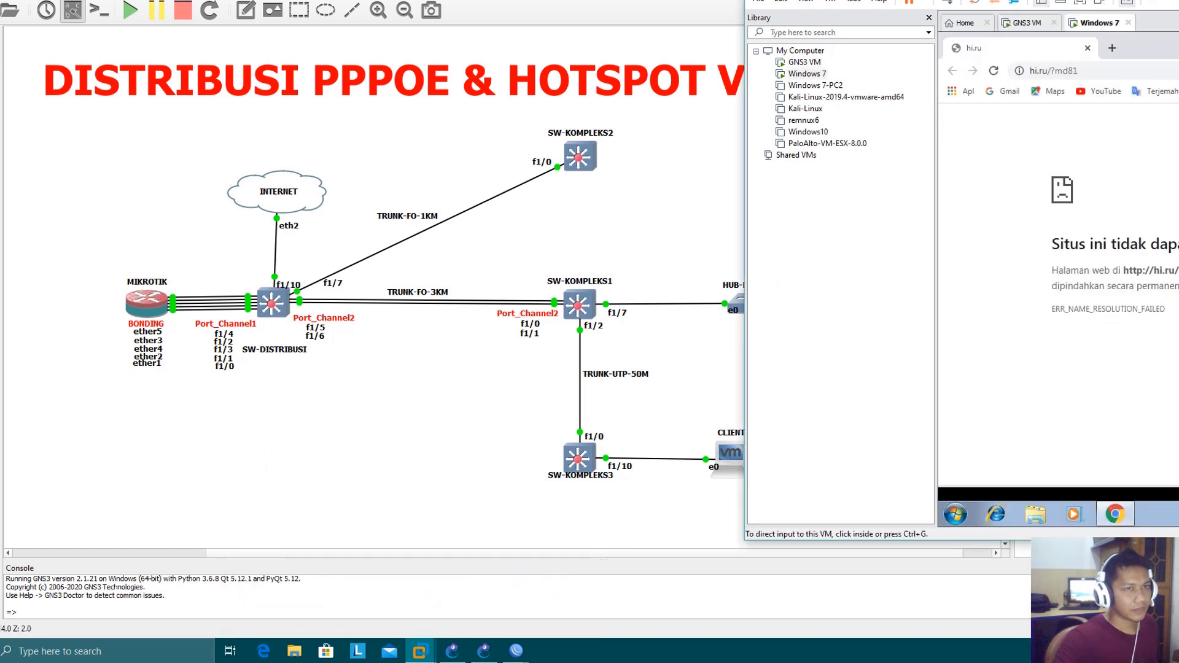
{"action": "left_click_drag", "start_coordinate": [1024, 2], "coordinate": [1013, 38]}
Load the hotspotku.com login page in the client's Chrome browser
{"action": "left_click", "coordinate": [1041, 119]}
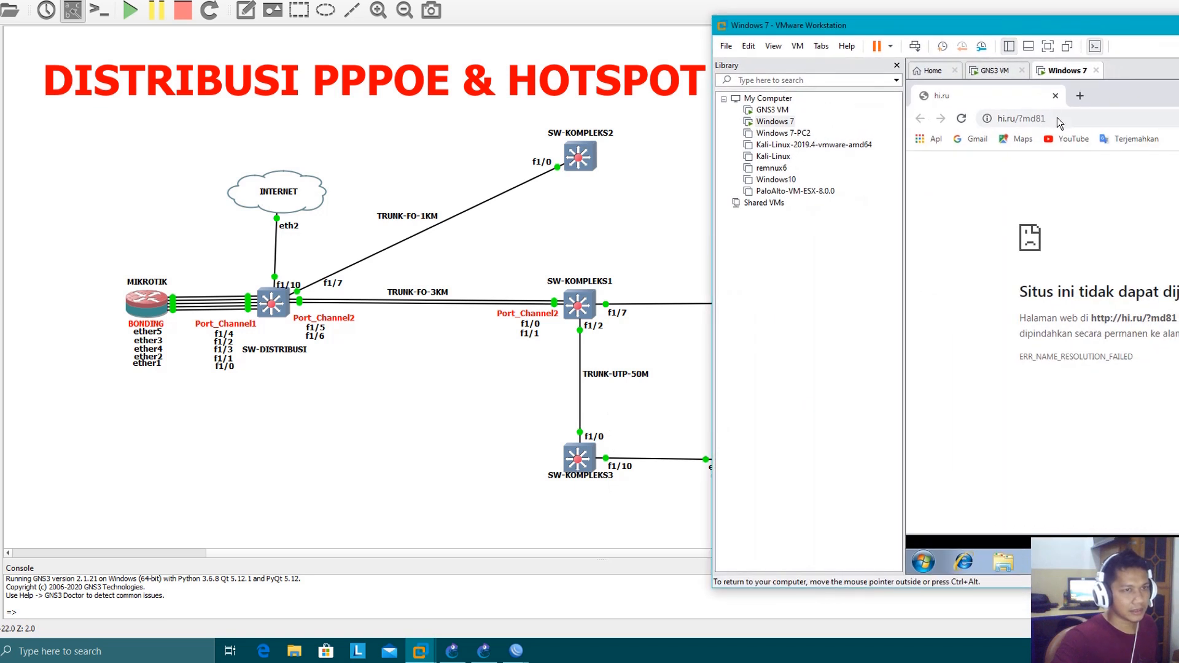
{"action": "type", "text": "hots"}
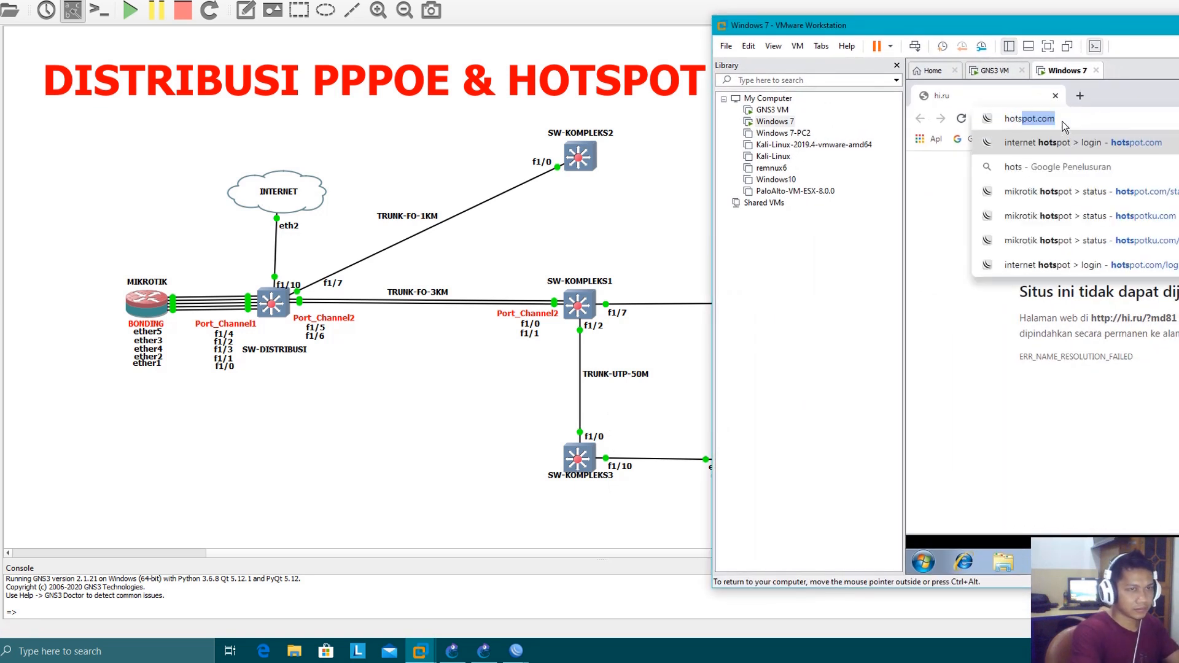
{"action": "key", "text": "Down"}
{"action": "key", "text": "Down"}
{"action": "key", "text": "Down"}
{"action": "key", "text": "Return"}
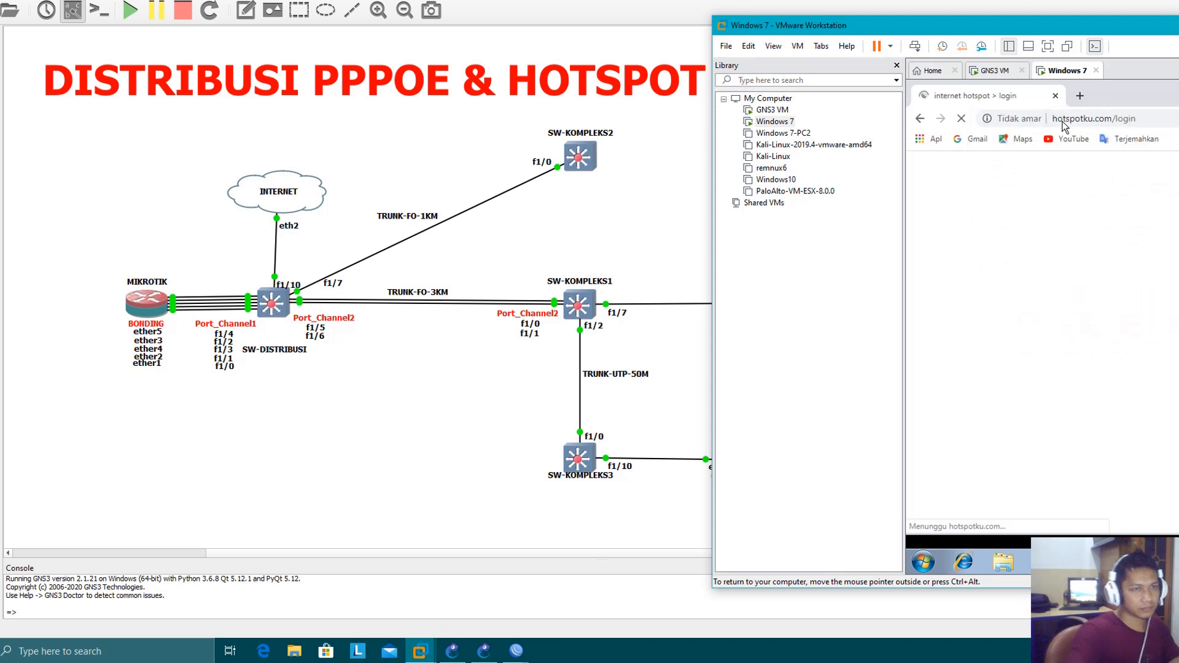
Log in to the hotspot gateway with the login admin and the account password
{"action": "left_click_drag", "start_coordinate": [1044, 25], "coordinate": [864, 37]}
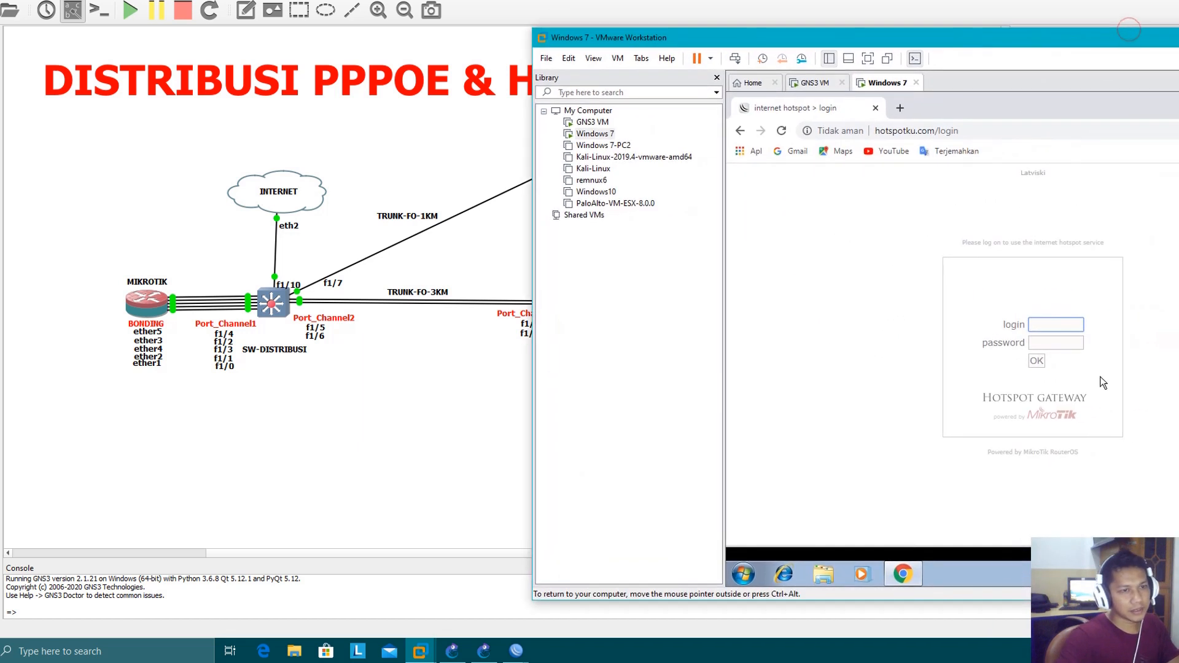
{"action": "left_click", "coordinate": [1063, 327]}
{"action": "type", "text": "admin"}
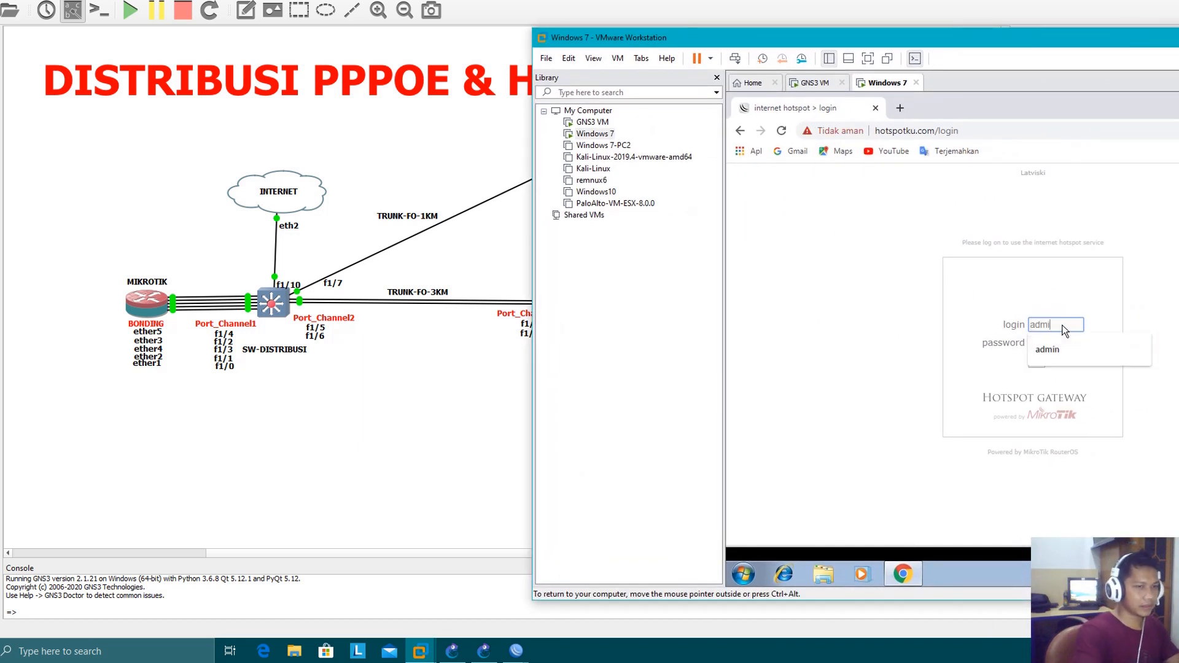
{"action": "key", "text": "Tab"}
{"action": "type", "text": "•"}
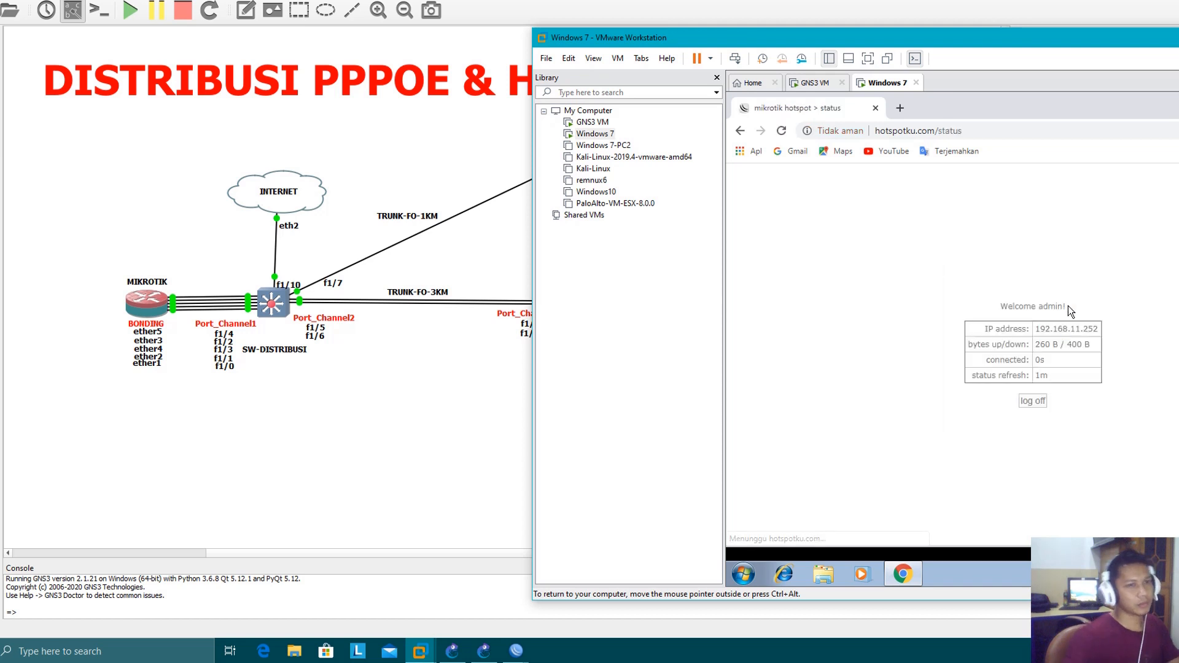
Open YouTube in a new browser tab to test the client's internet access through SW-KOMPLEKS3
{"action": "left_click", "coordinate": [900, 108]}
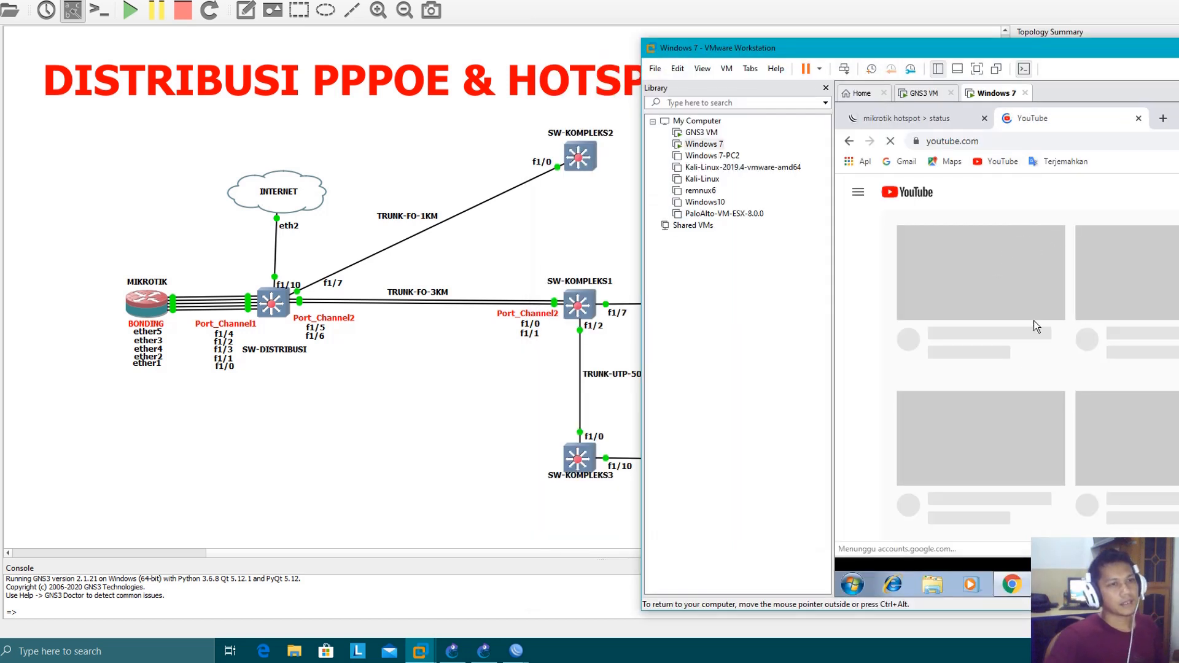
{"action": "left_click_drag", "start_coordinate": [1085, 50], "coordinate": [1079, 37]}
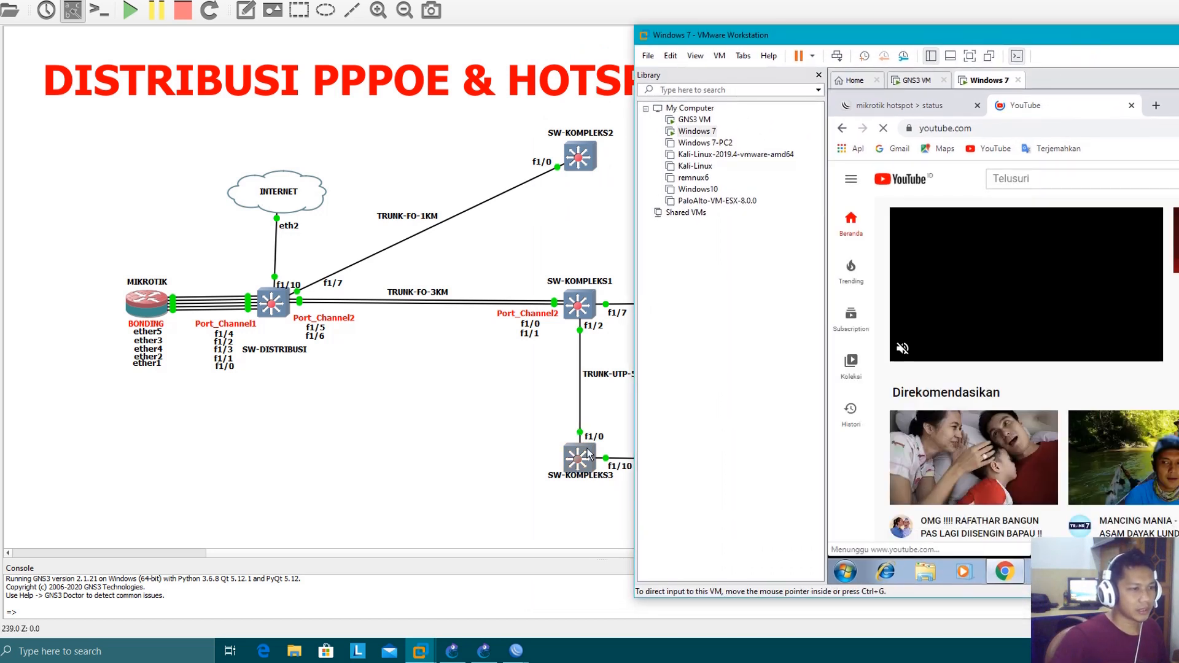
{"action": "left_click_drag", "start_coordinate": [999, 37], "coordinate": [595, 20]}
Close the YouTube tab, log off from the hotspot on its status page, and close the browser
{"action": "left_click", "coordinate": [727, 88]}
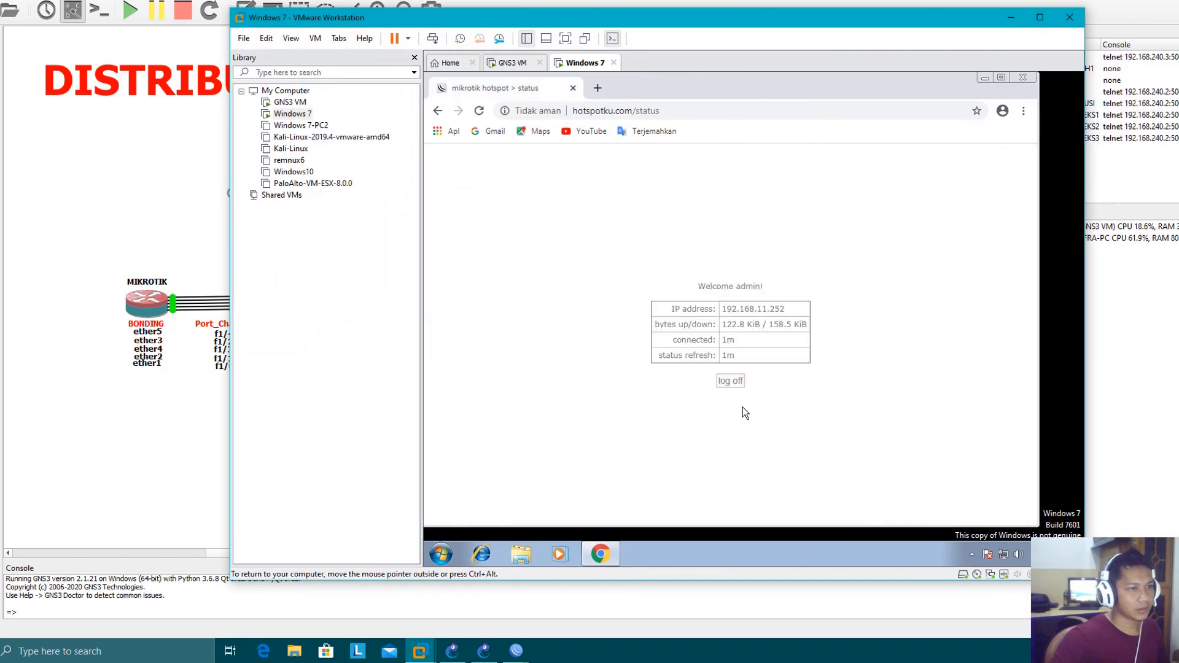
{"action": "left_click", "coordinate": [732, 382]}
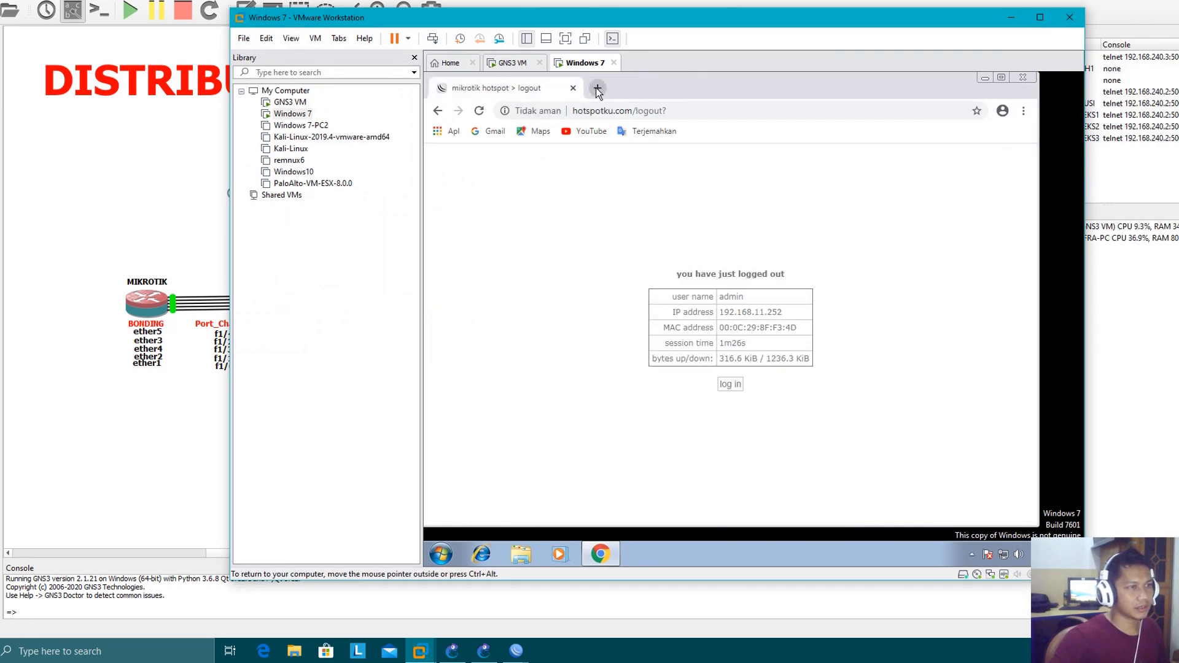
{"action": "left_click", "coordinate": [1022, 77]}
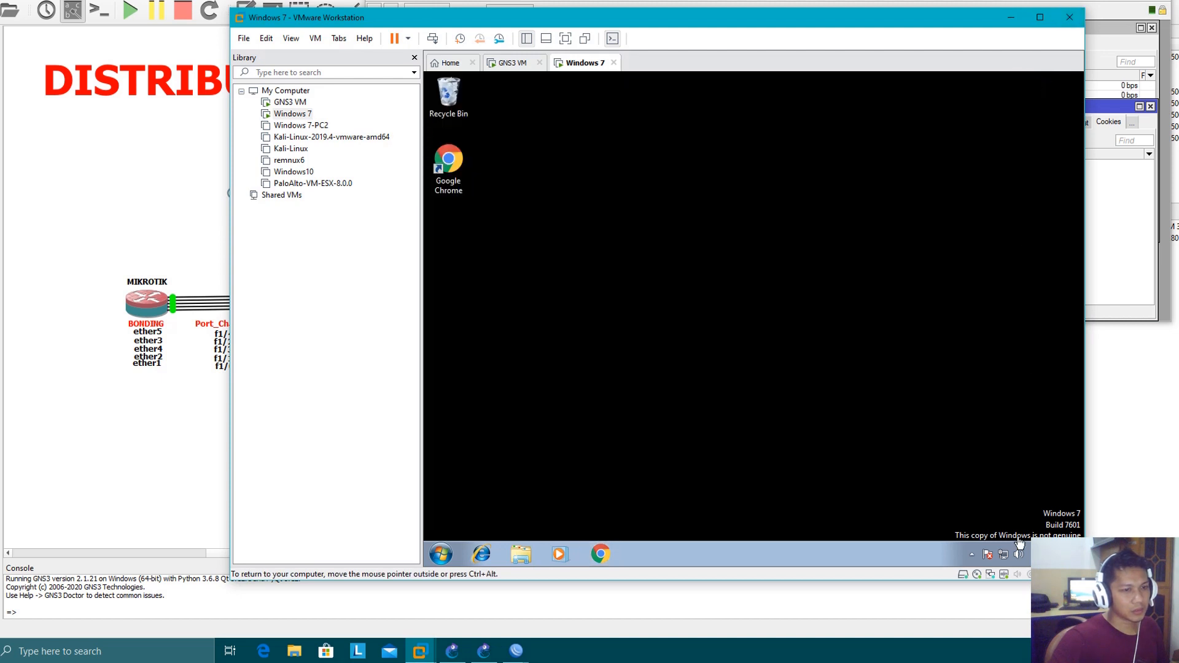
Connect the PPPoE Broadband Connection, entering the account user name and password
{"action": "left_click", "coordinate": [1005, 556]}
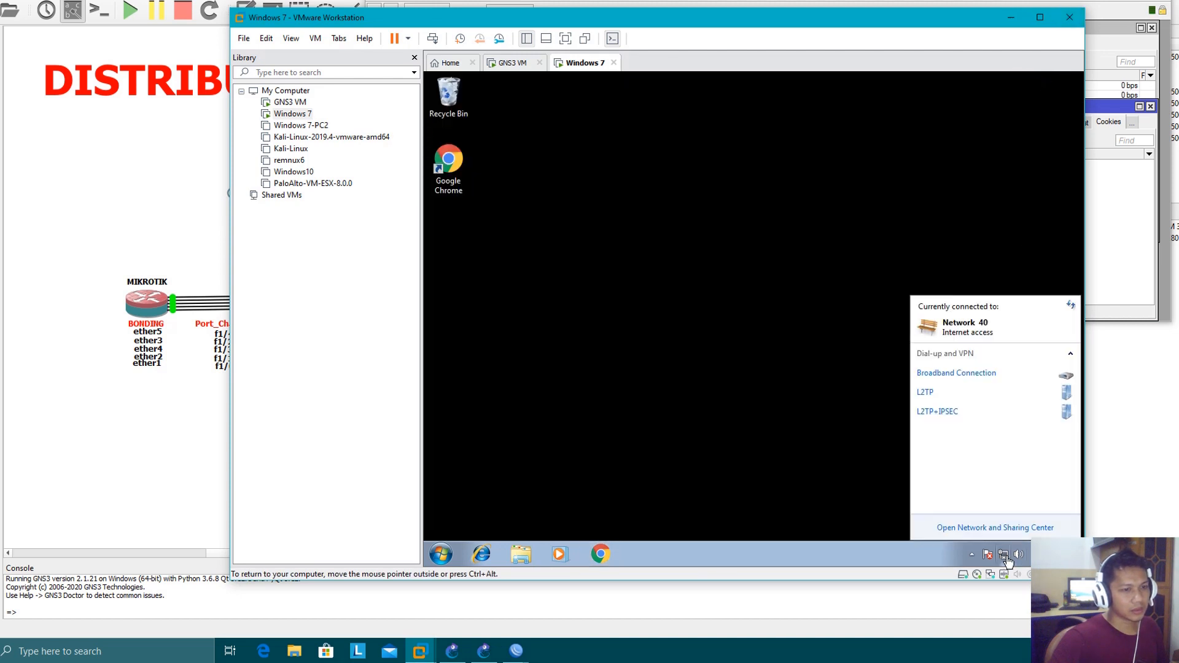
{"action": "left_click", "coordinate": [983, 377]}
{"action": "left_click", "coordinate": [1051, 395]}
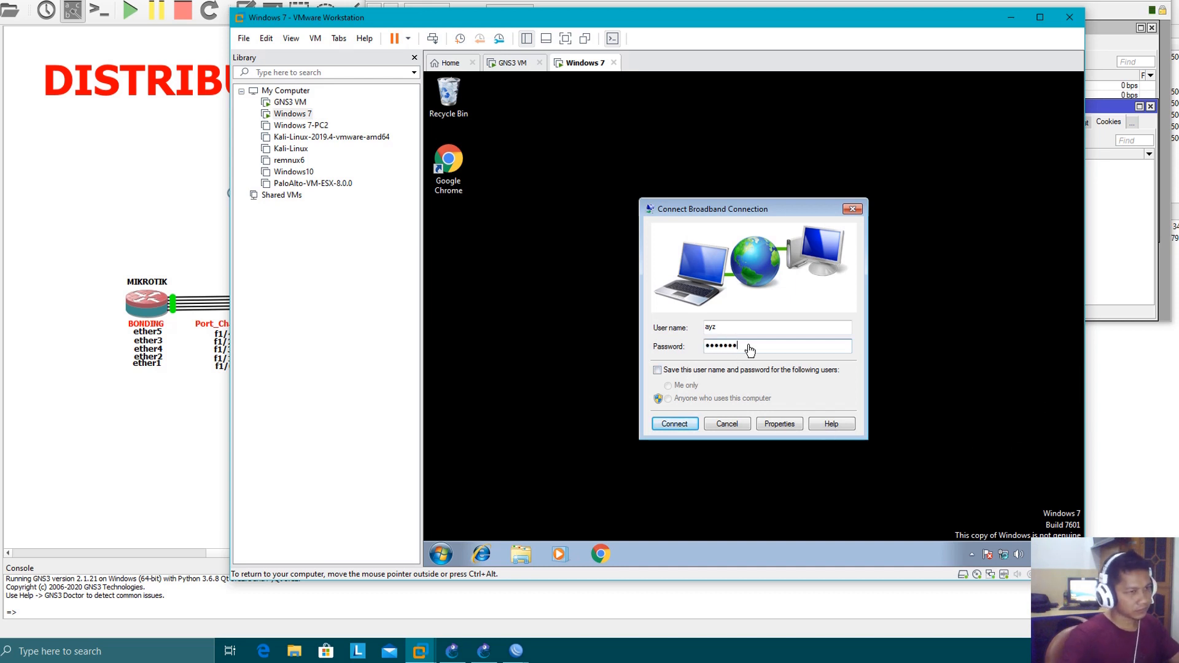
{"action": "left_click", "coordinate": [676, 426]}
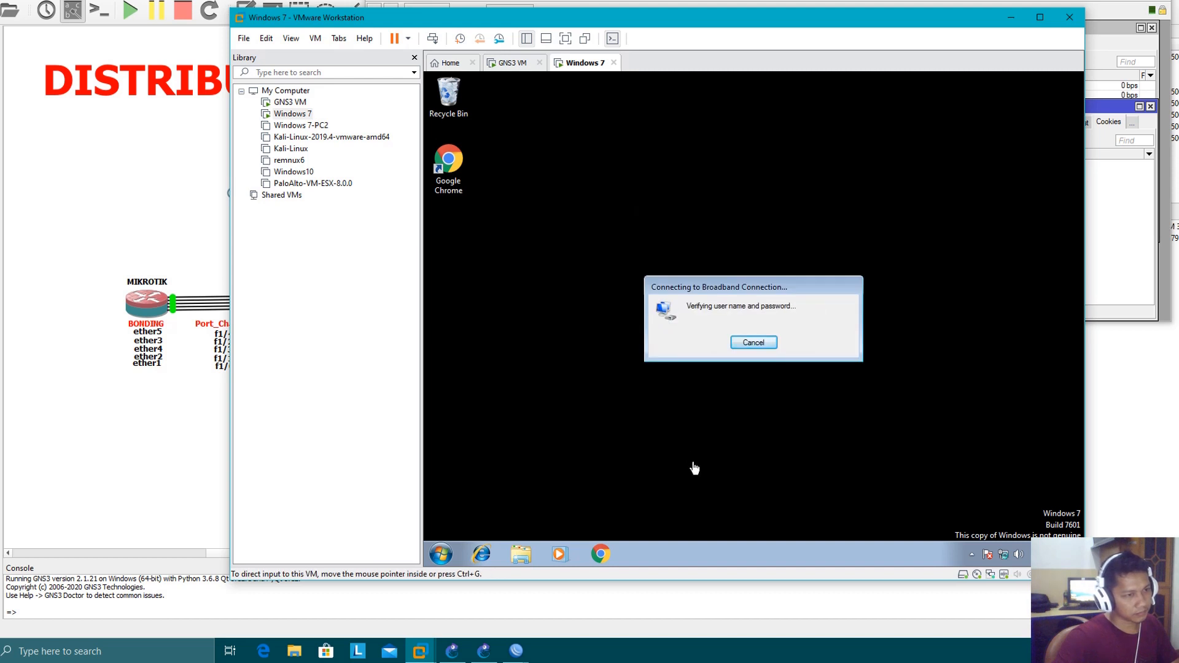
Switch to WinBox, close the Hotspot window, and arrange the Interface List and the Windows 7 virtual machine so both are visible
{"action": "left_click", "coordinate": [1138, 277]}
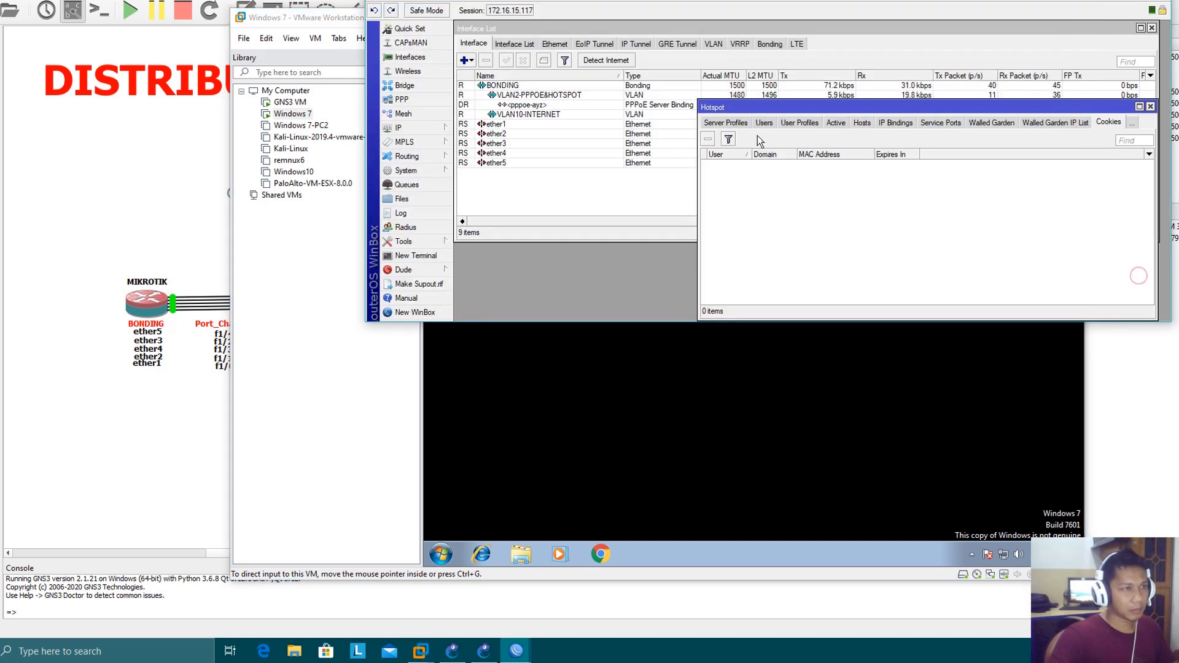
{"action": "left_click", "coordinate": [1151, 107]}
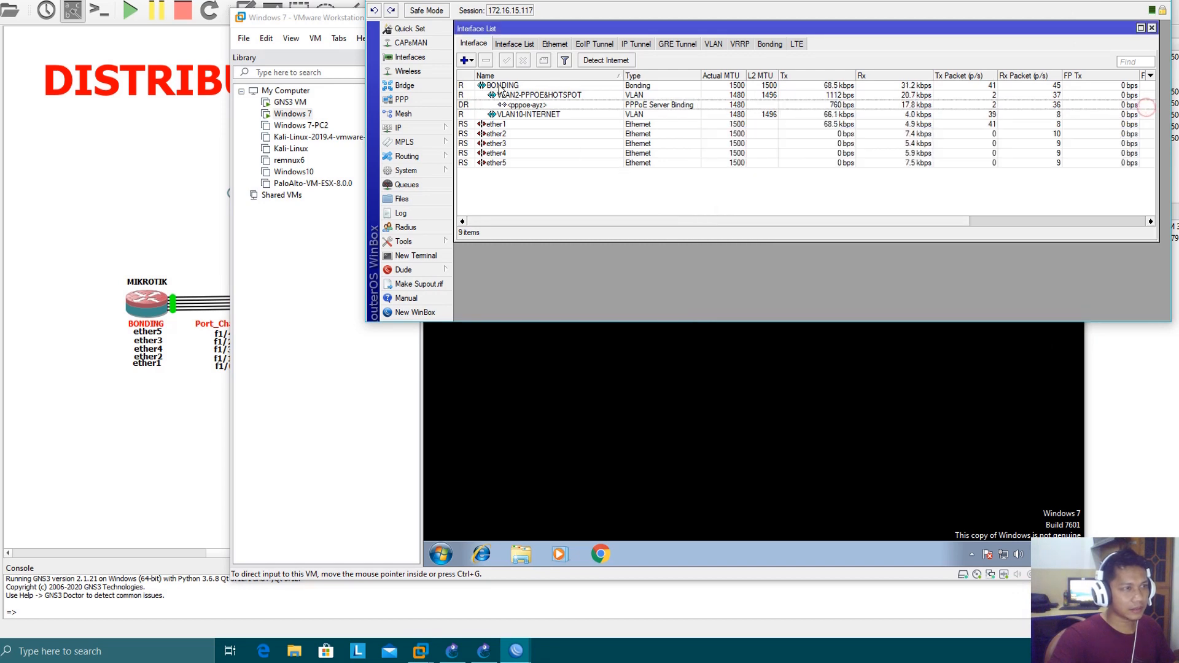
{"action": "left_click_drag", "start_coordinate": [578, 0], "coordinate": [835, 1]}
{"action": "left_click_drag", "start_coordinate": [410, 20], "coordinate": [866, 211]}
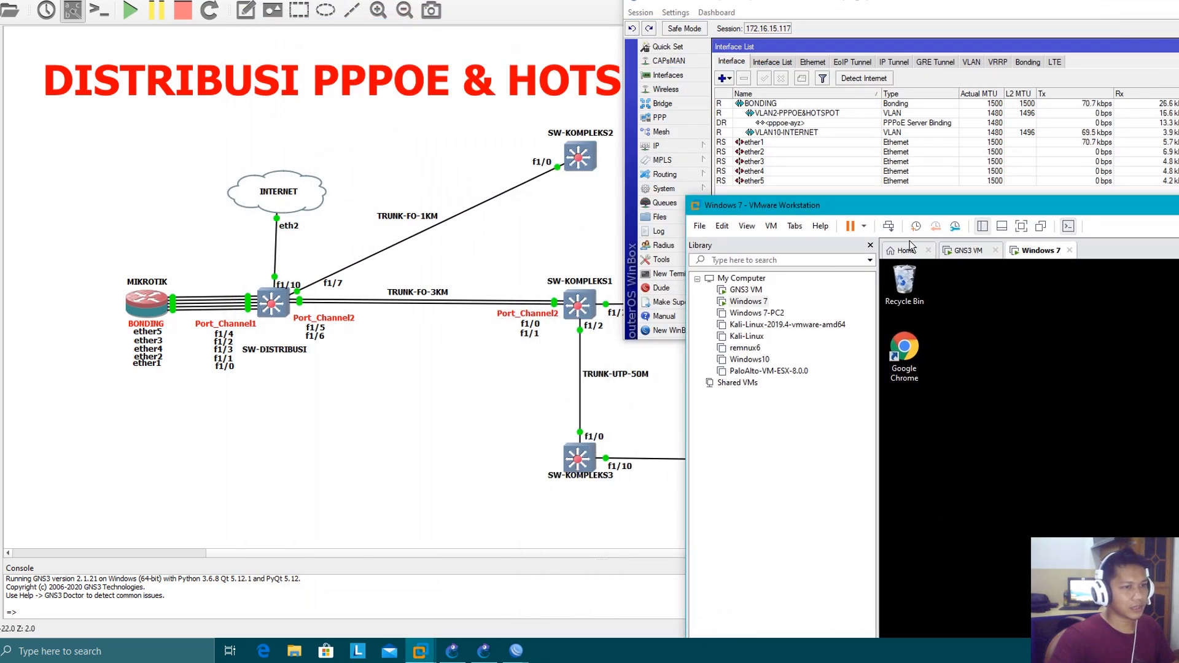
{"action": "left_click_drag", "start_coordinate": [959, 216], "coordinate": [879, 202]}
Open YouTube in Chrome on the Windows 7 client to test internet access over the PPPoE connection
{"action": "left_click", "coordinate": [824, 344]}
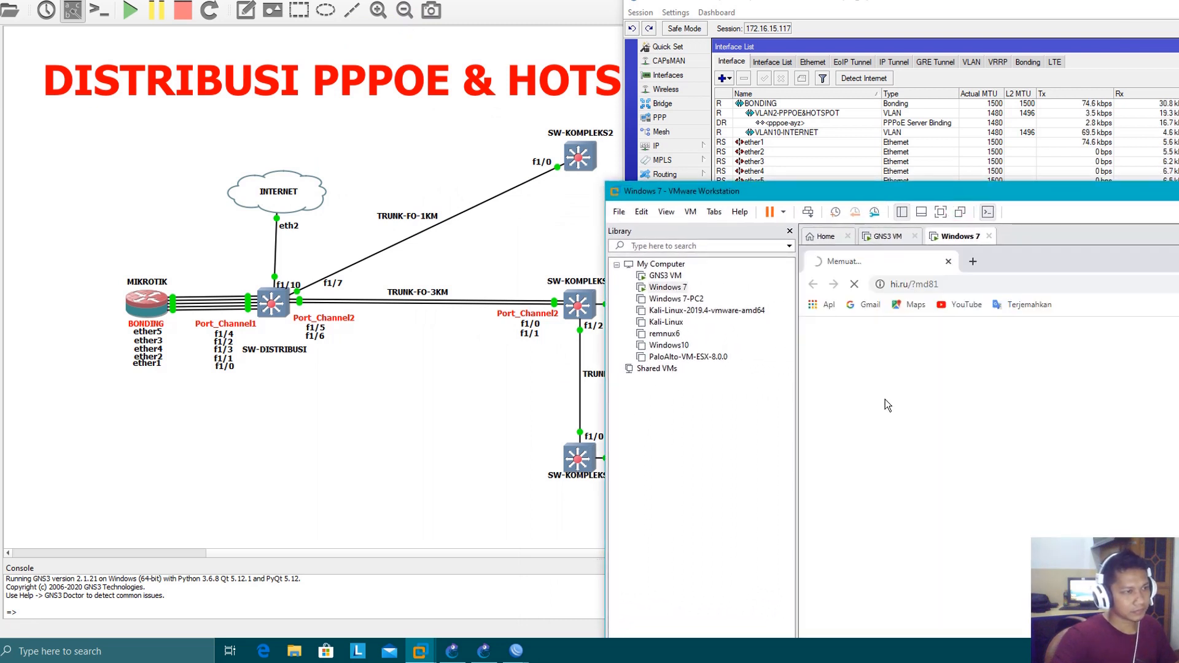
{"action": "left_click", "coordinate": [972, 263]}
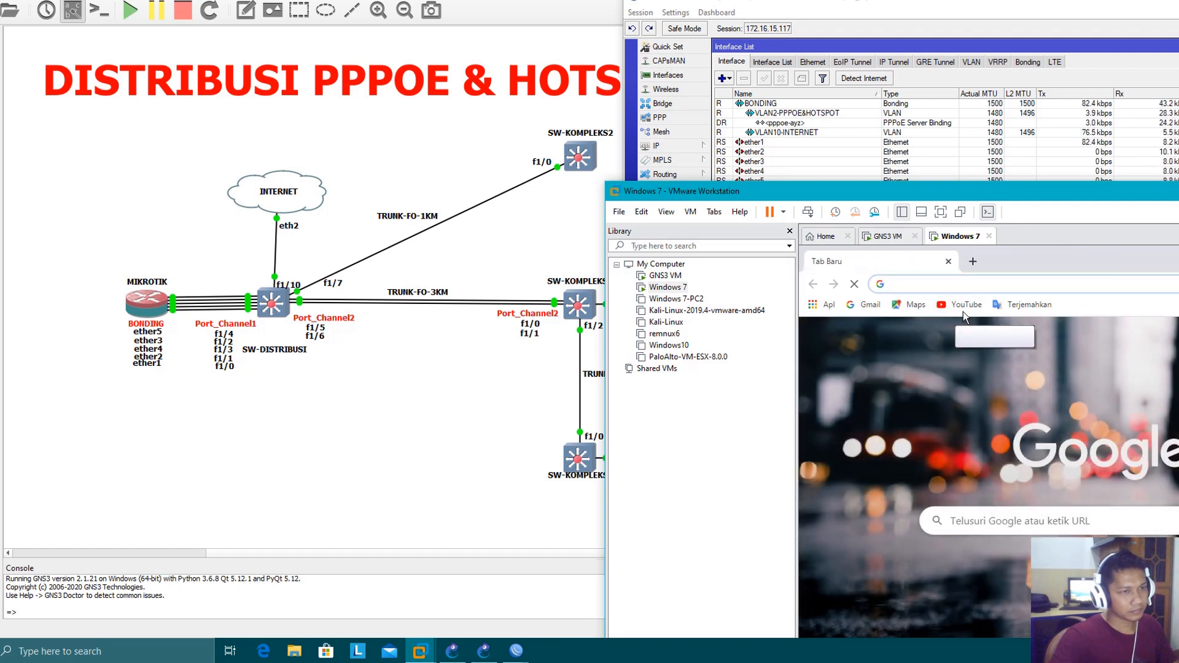
{"action": "left_click", "coordinate": [963, 307]}
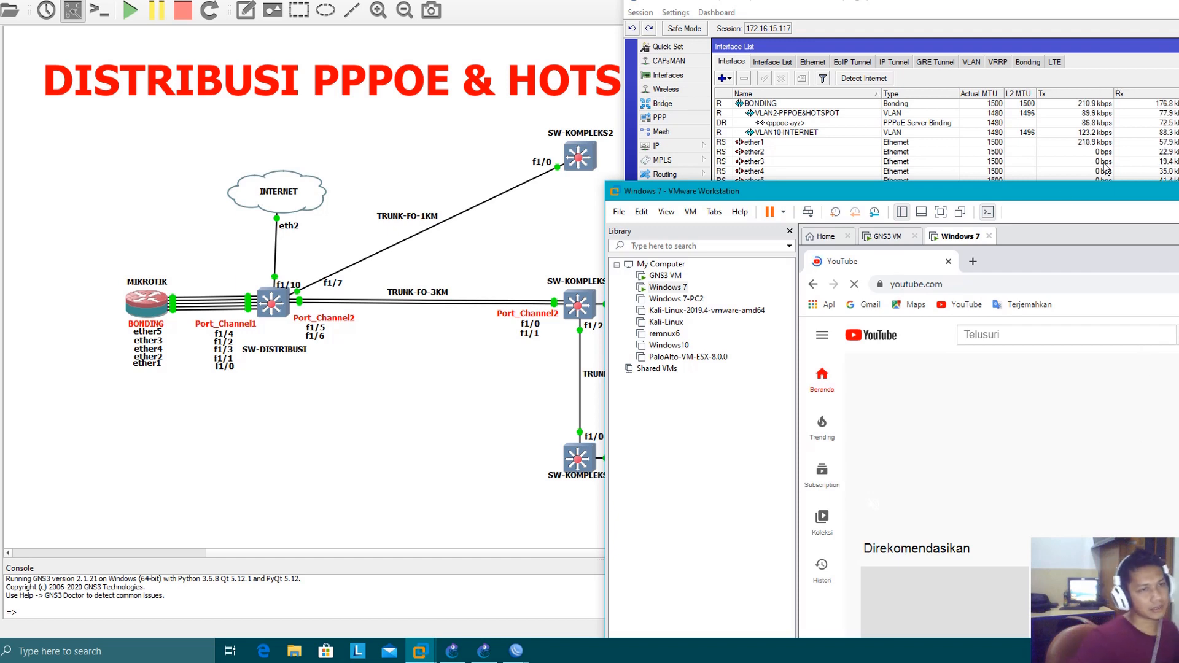
{"action": "left_click_drag", "start_coordinate": [1074, 191], "coordinate": [731, 182]}
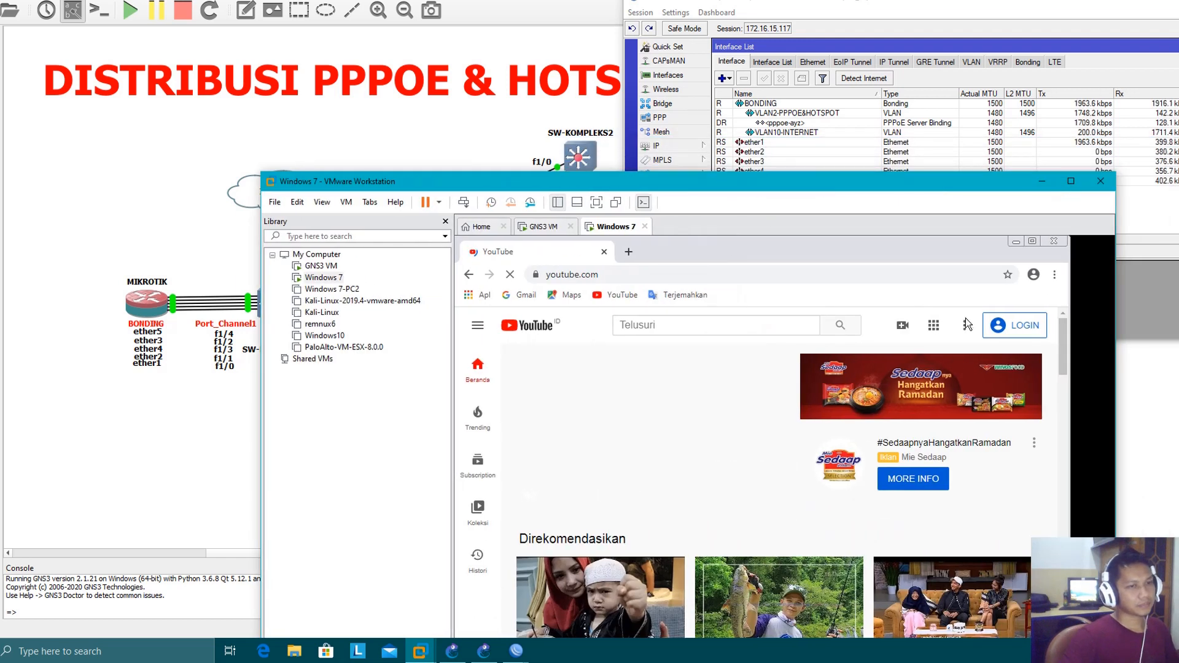
Close the client's browser, minimize the virtual machine window, and return to the GNS3 topology
{"action": "left_click", "coordinate": [1054, 242]}
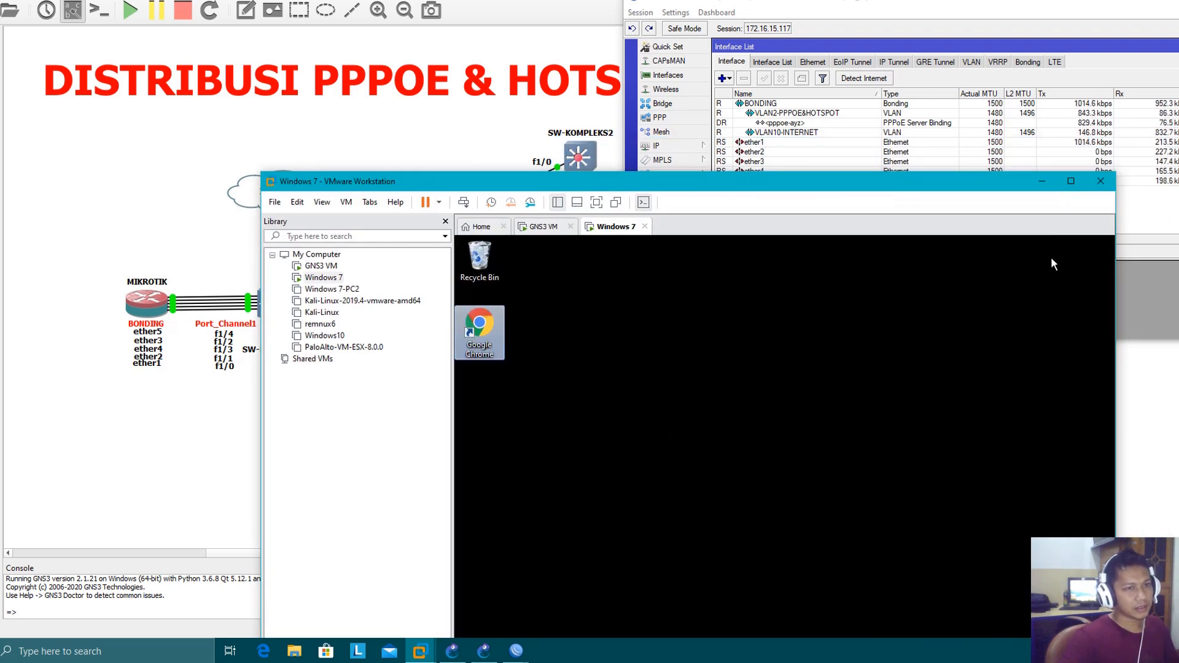
{"action": "left_click", "coordinate": [1042, 182]}
{"action": "left_click", "coordinate": [440, 454]}
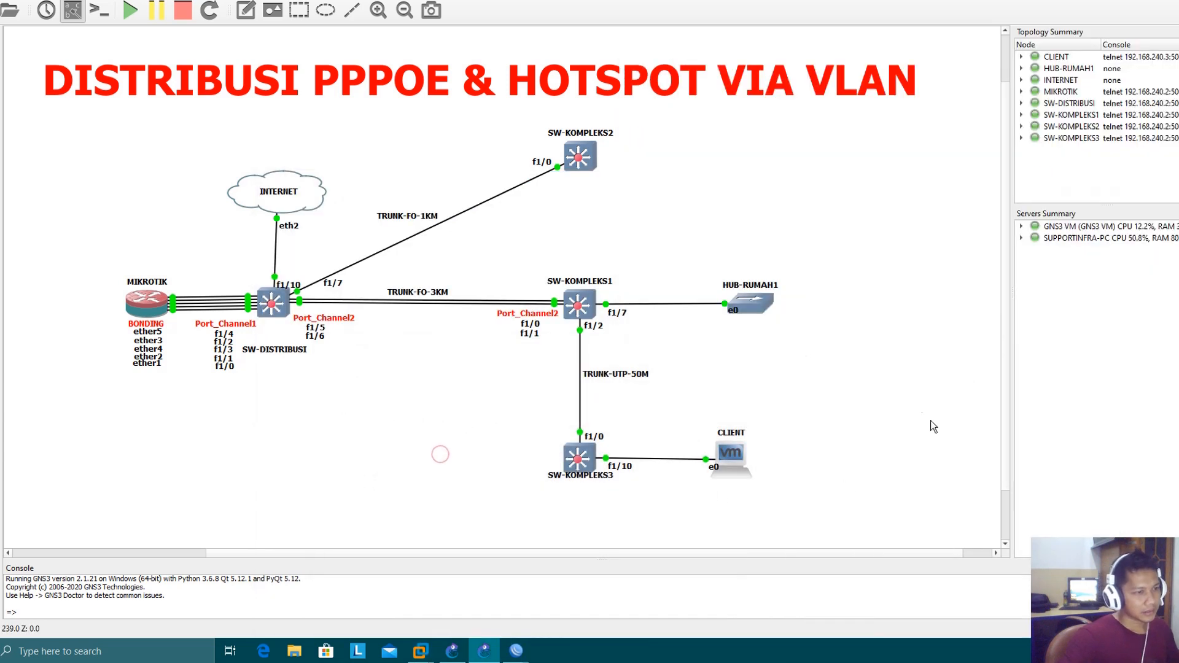
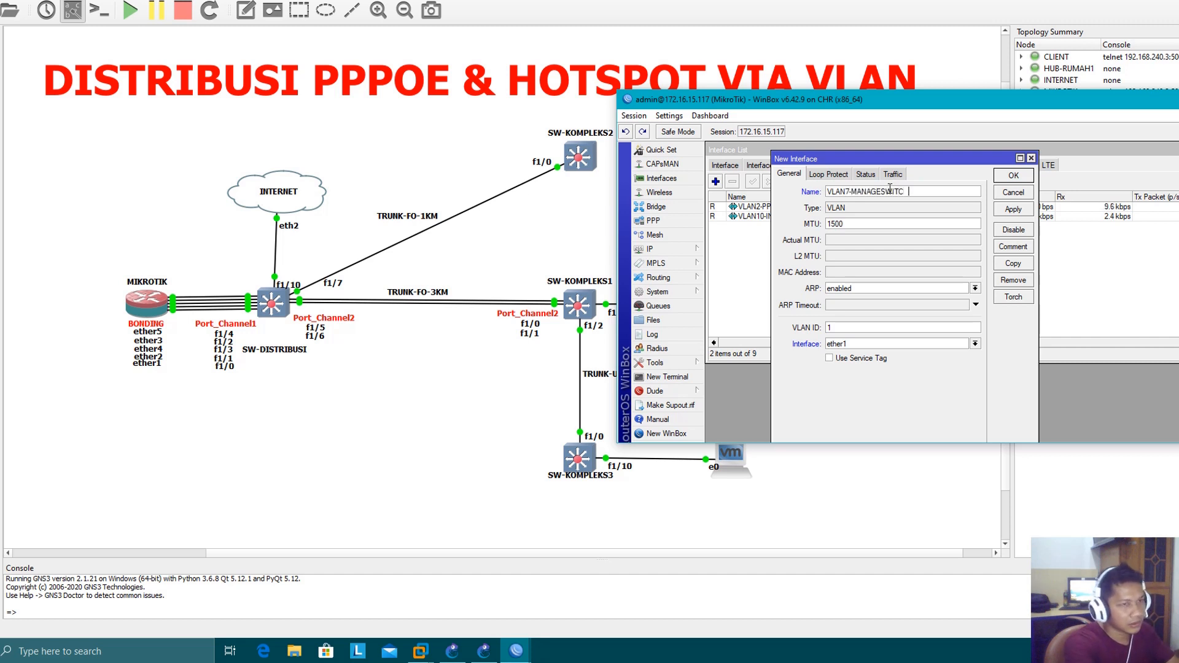
Finish creating the VLAN7-MANAGESWITCH interface with VLAN ID 7 on BONDING and an MTU of 1480
{"action": "double_click", "coordinate": [845, 329]}
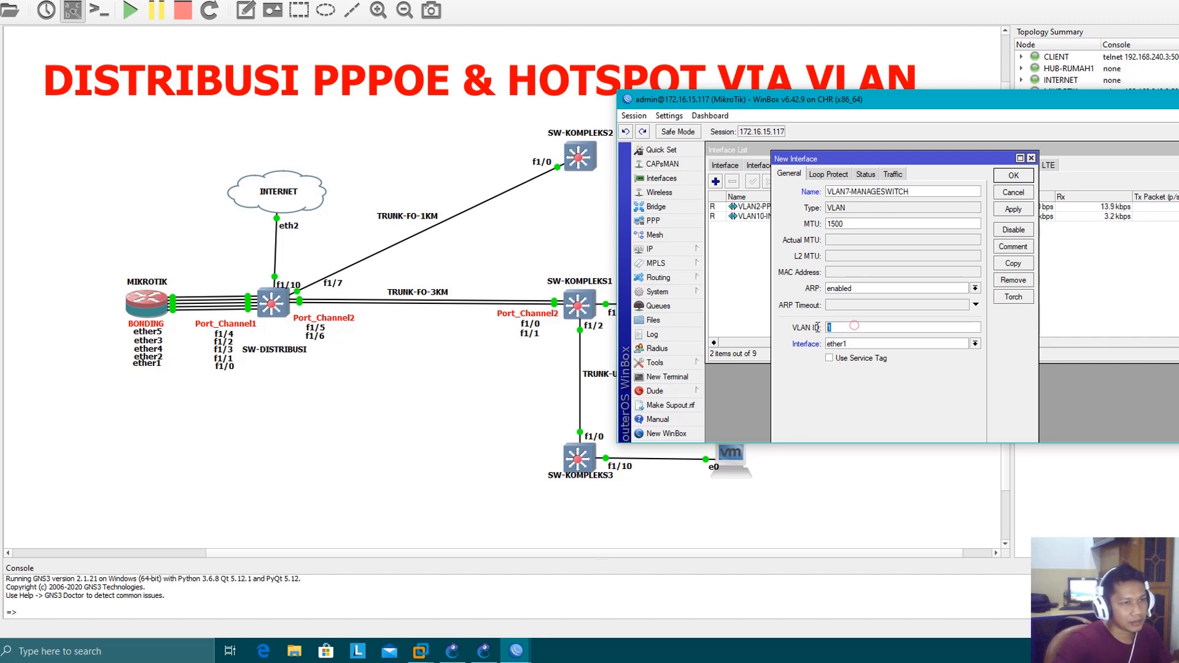
{"action": "type", "text": "7"}
{"action": "left_click", "coordinate": [864, 344]}
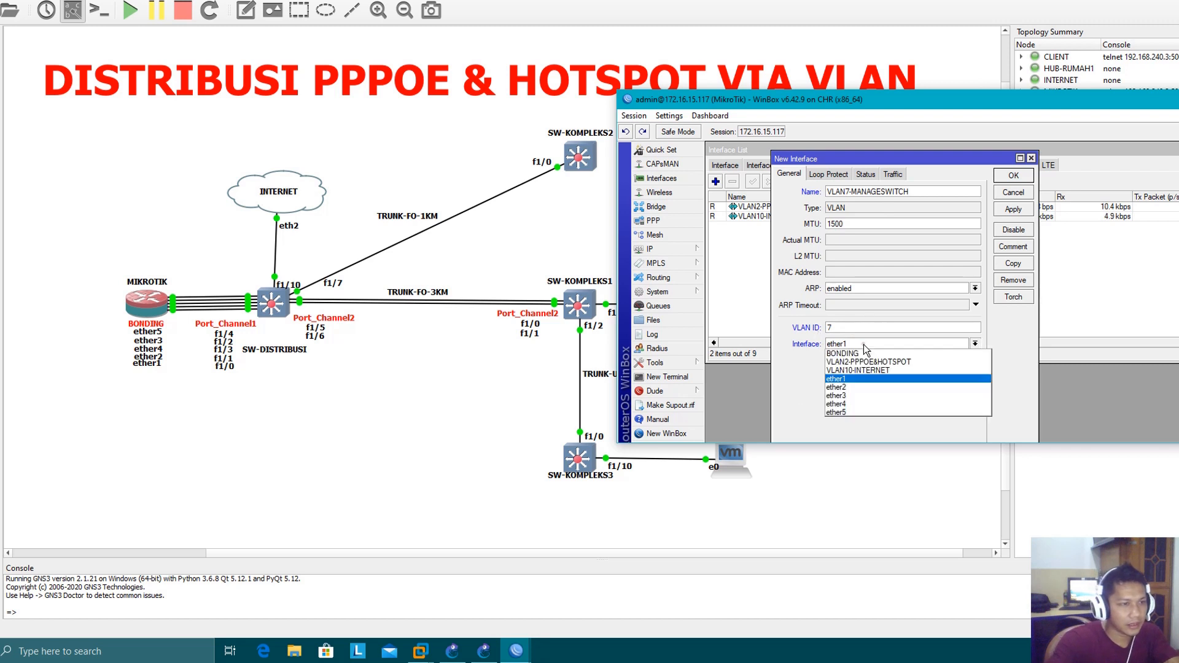
{"action": "left_click", "coordinate": [871, 359]}
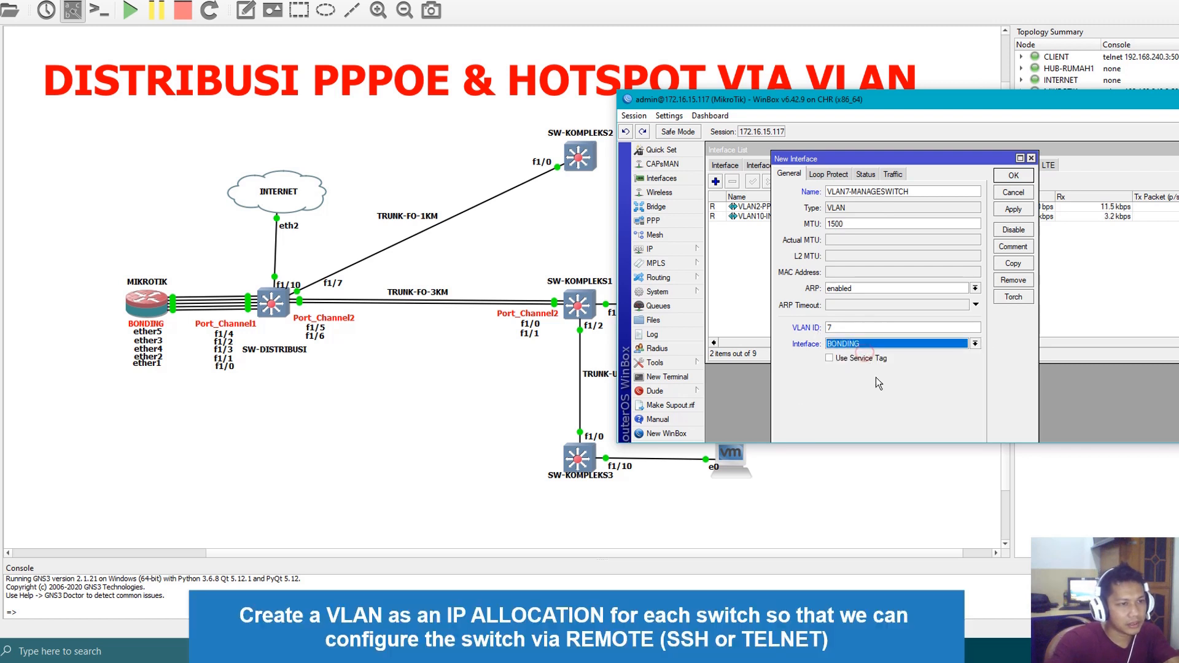
{"action": "left_click", "coordinate": [1013, 211]}
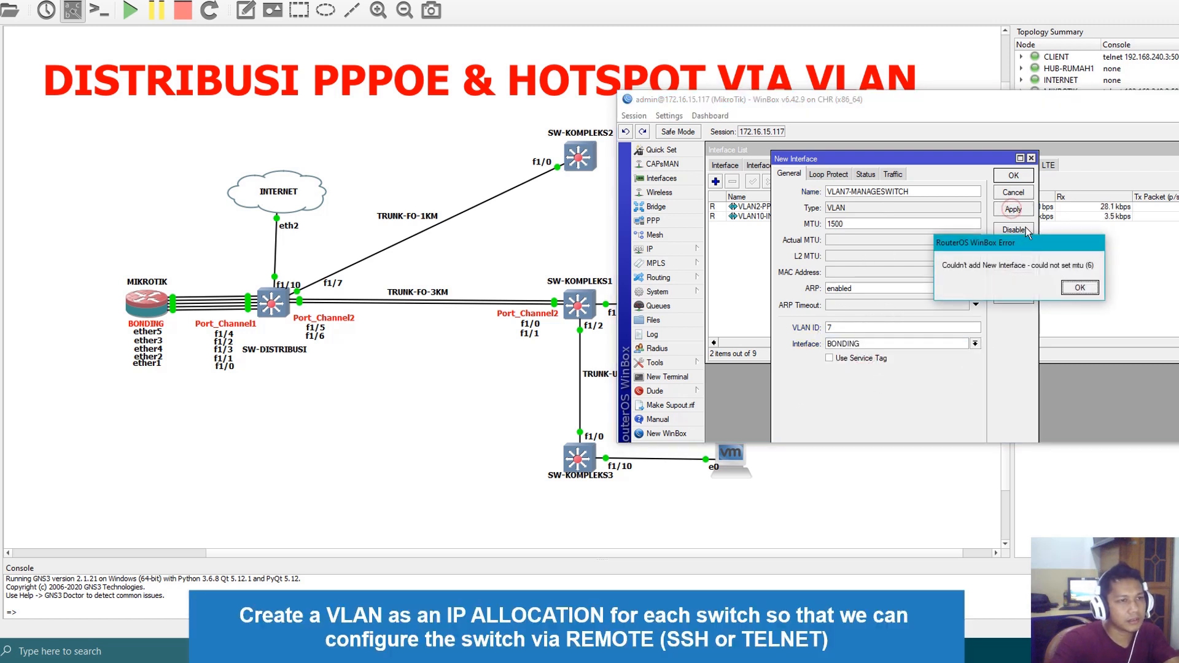
{"action": "left_click", "coordinate": [1081, 291]}
{"action": "double_click", "coordinate": [905, 225]}
{"action": "type", "text": "1480"}
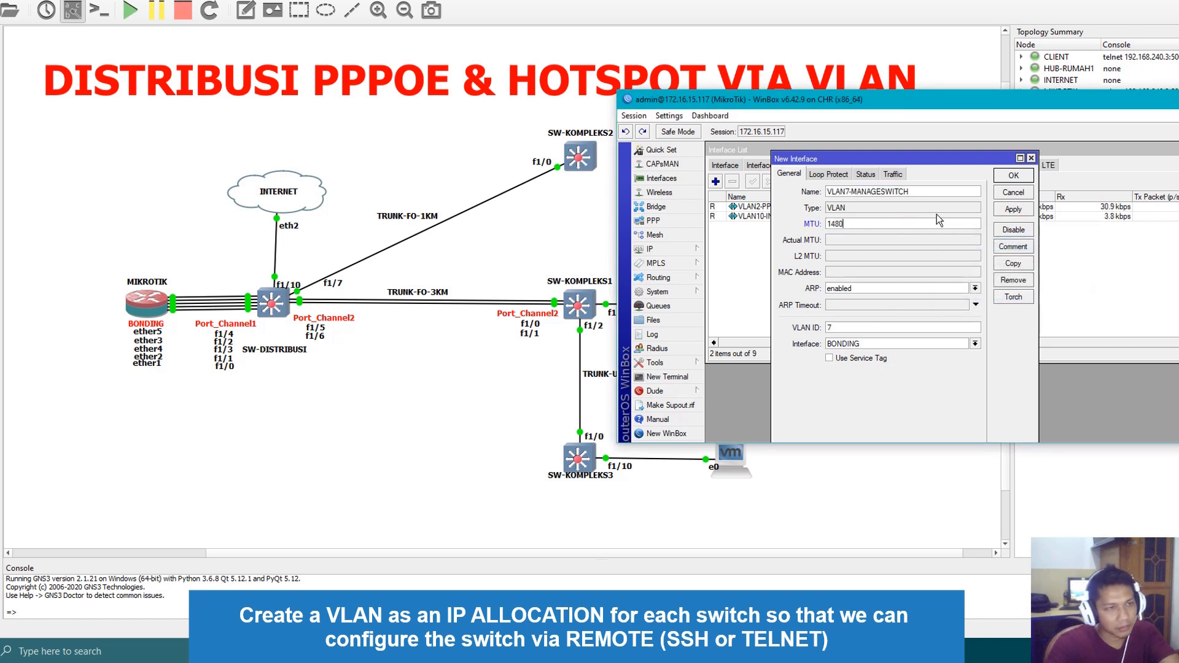
{"action": "left_click", "coordinate": [1013, 210]}
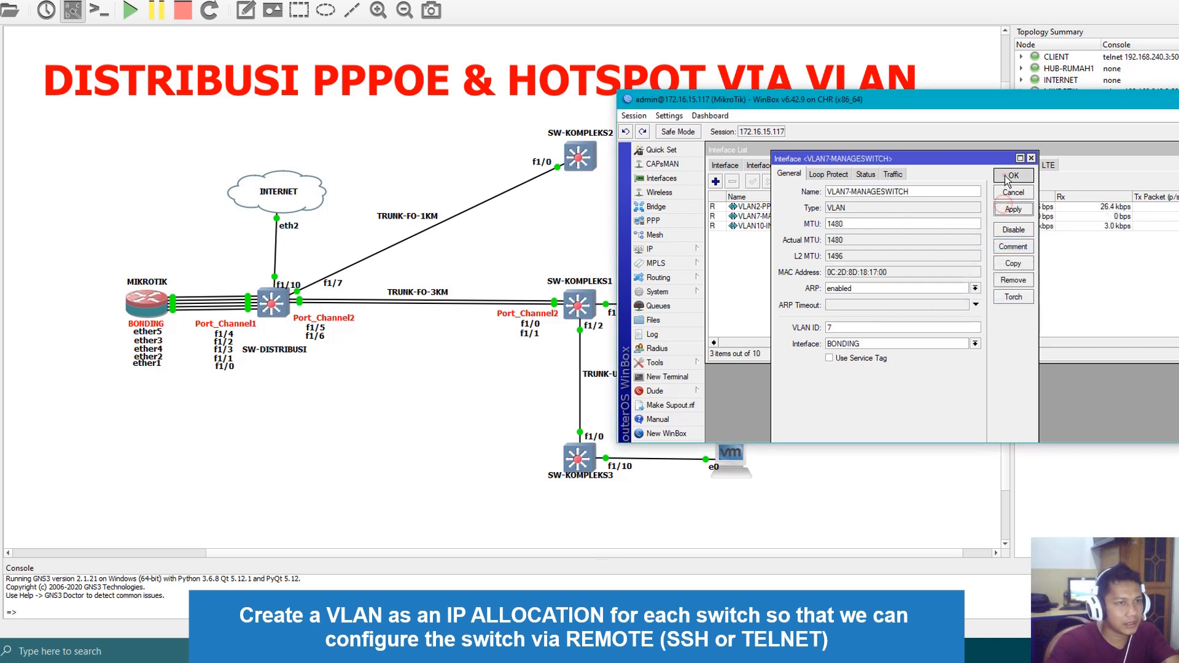
{"action": "left_click", "coordinate": [1013, 176]}
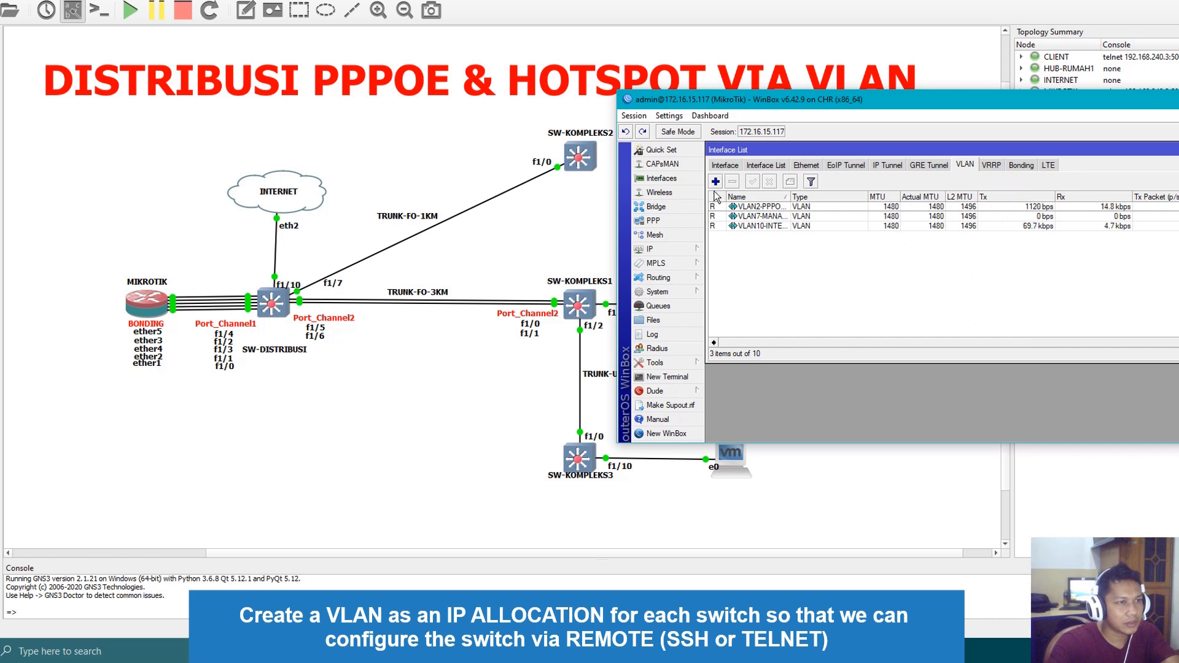
Add the IP address 192.168.15.1/24 to the VLAN7-MANAGESWITCH interface
{"action": "left_click", "coordinate": [737, 164]}
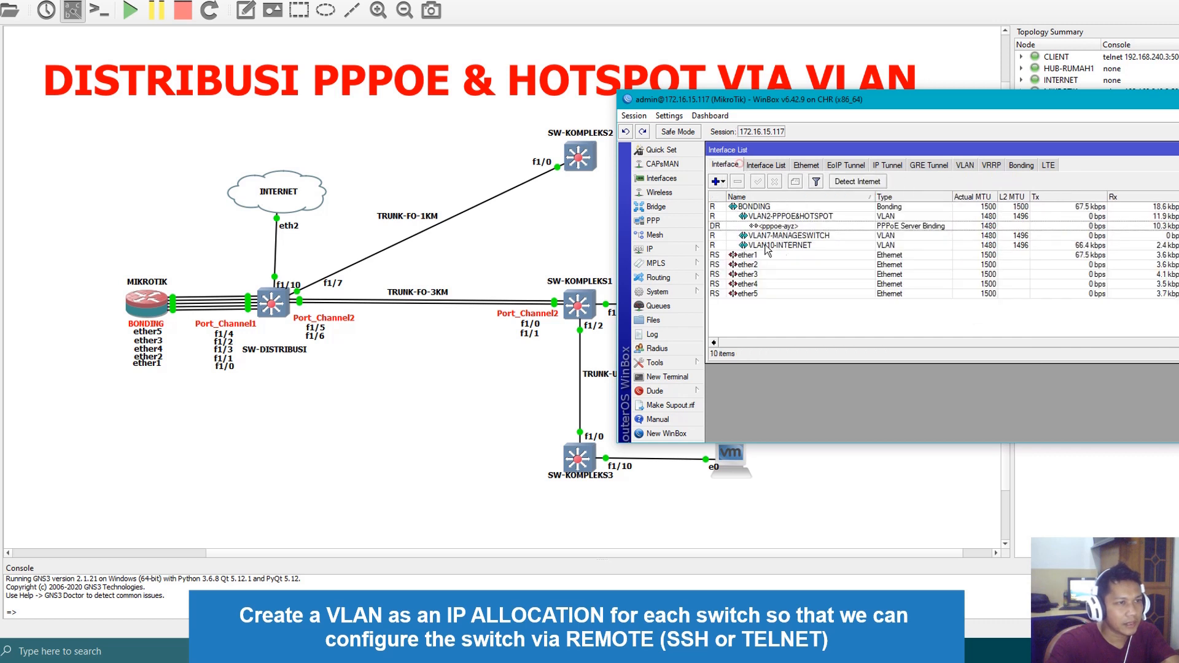
{"action": "left_click", "coordinate": [649, 249]}
{"action": "left_click", "coordinate": [660, 277]}
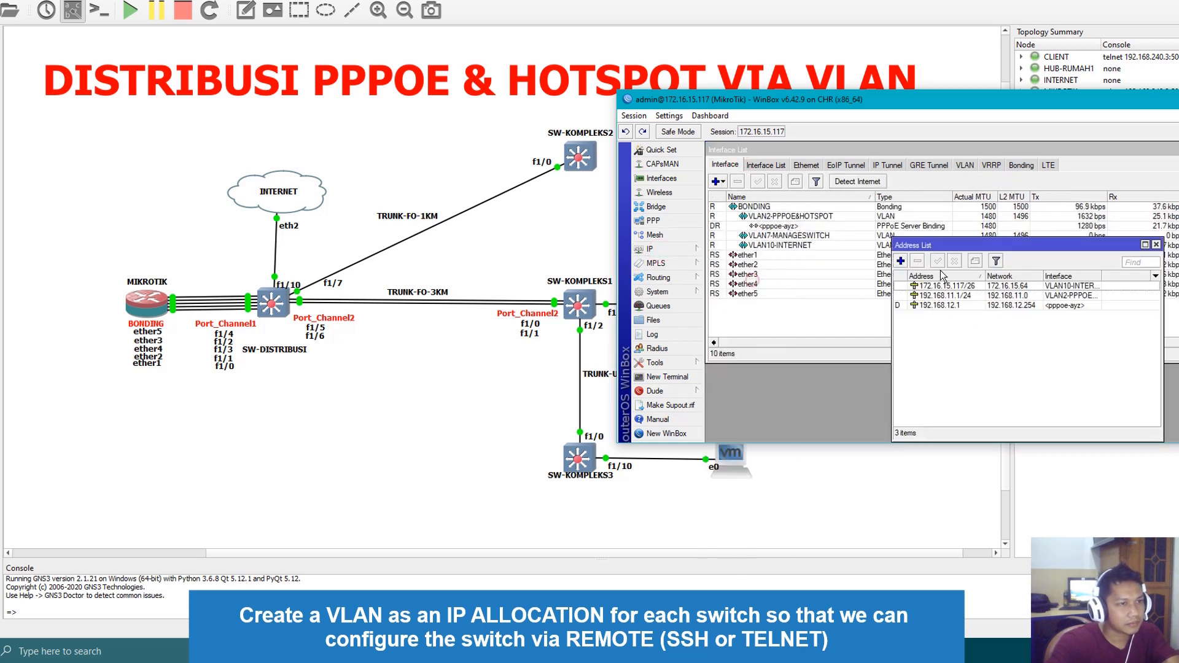
{"action": "left_click", "coordinate": [900, 261]}
{"action": "type", "text": "192"}
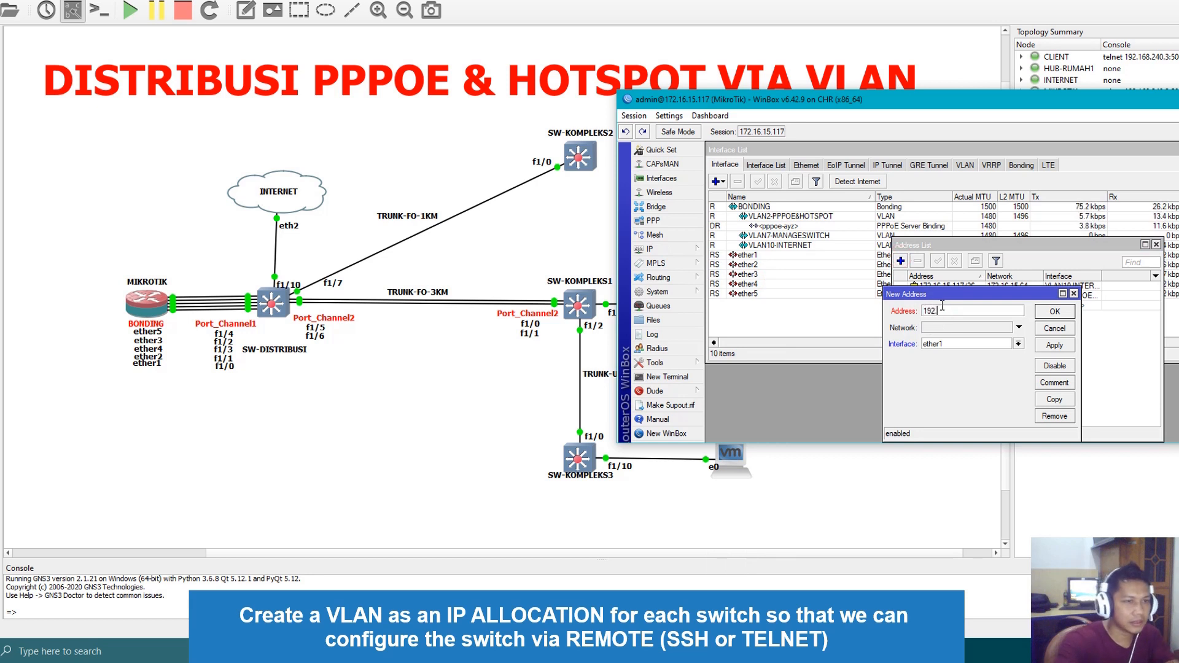
{"action": "type", "text": ".168.15.1"}
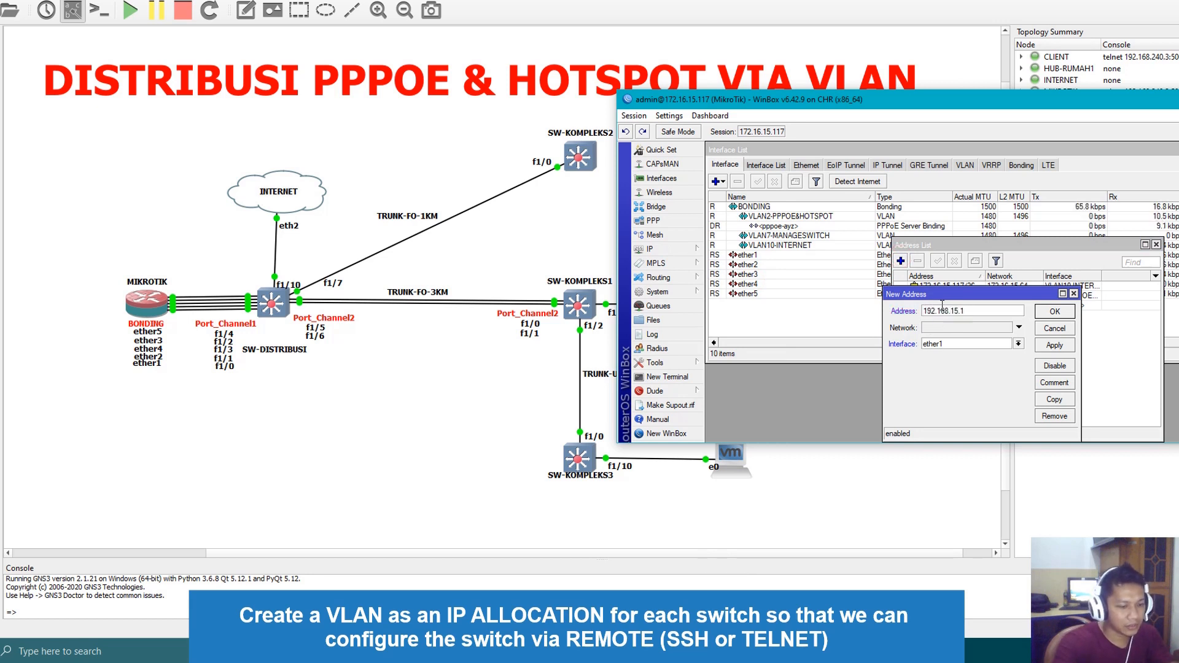
{"action": "type", "text": "/24"}
{"action": "left_click", "coordinate": [940, 344]}
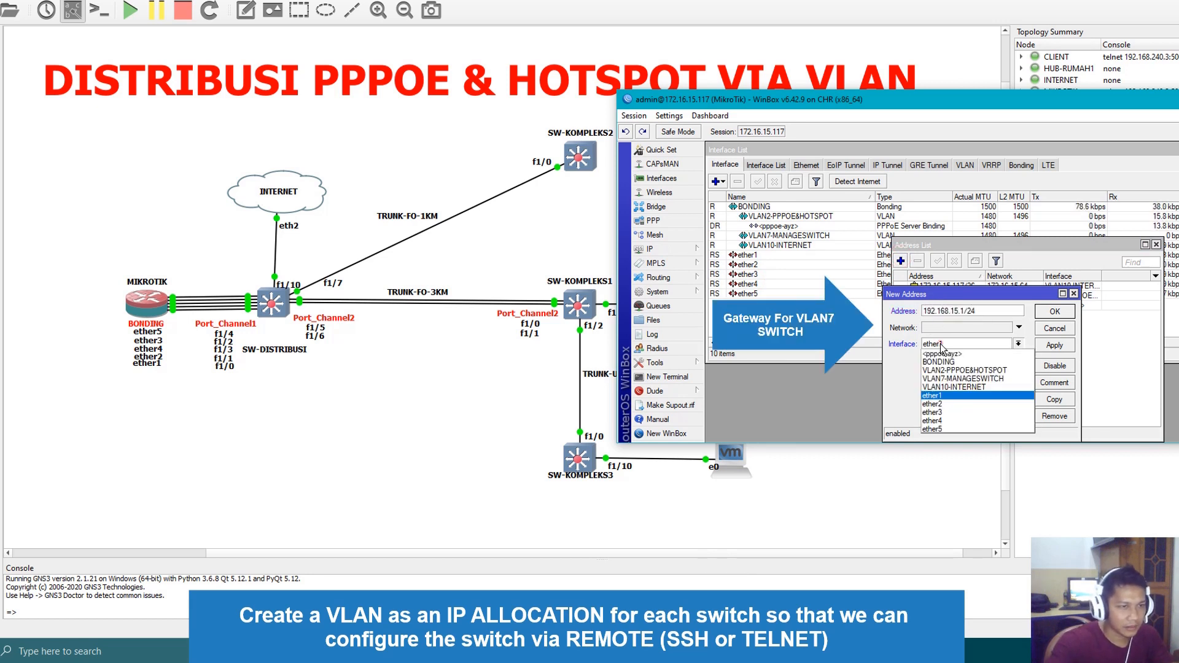
{"action": "left_click", "coordinate": [963, 379]}
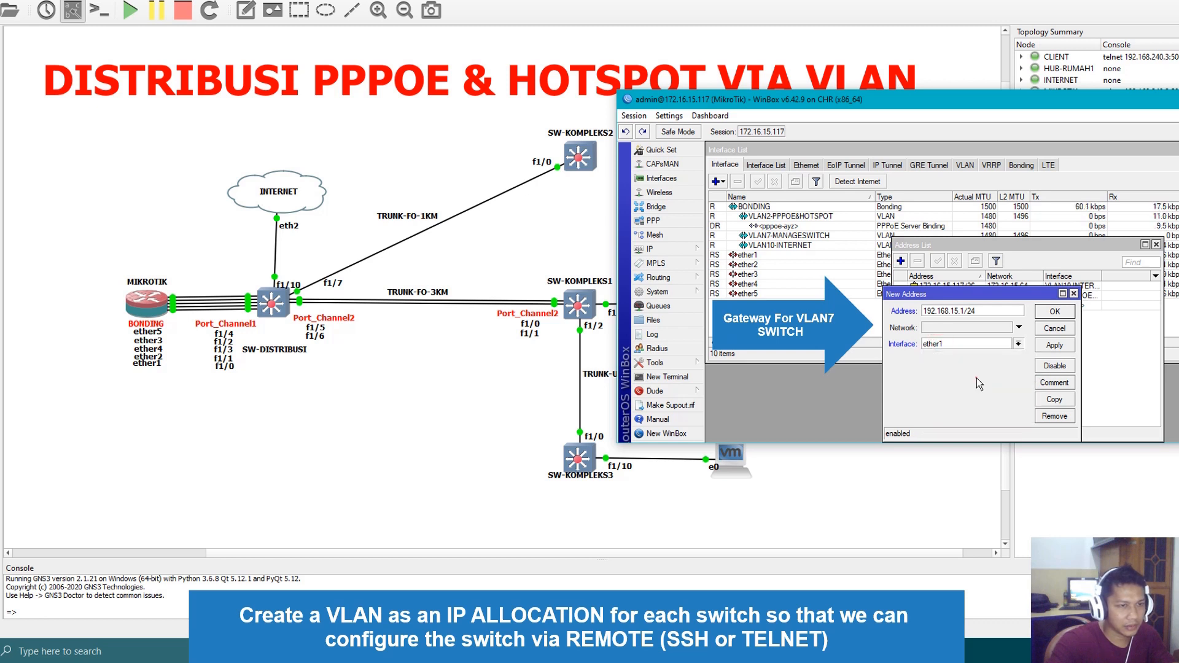
{"action": "left_click", "coordinate": [1061, 347]}
{"action": "left_click", "coordinate": [1055, 312]}
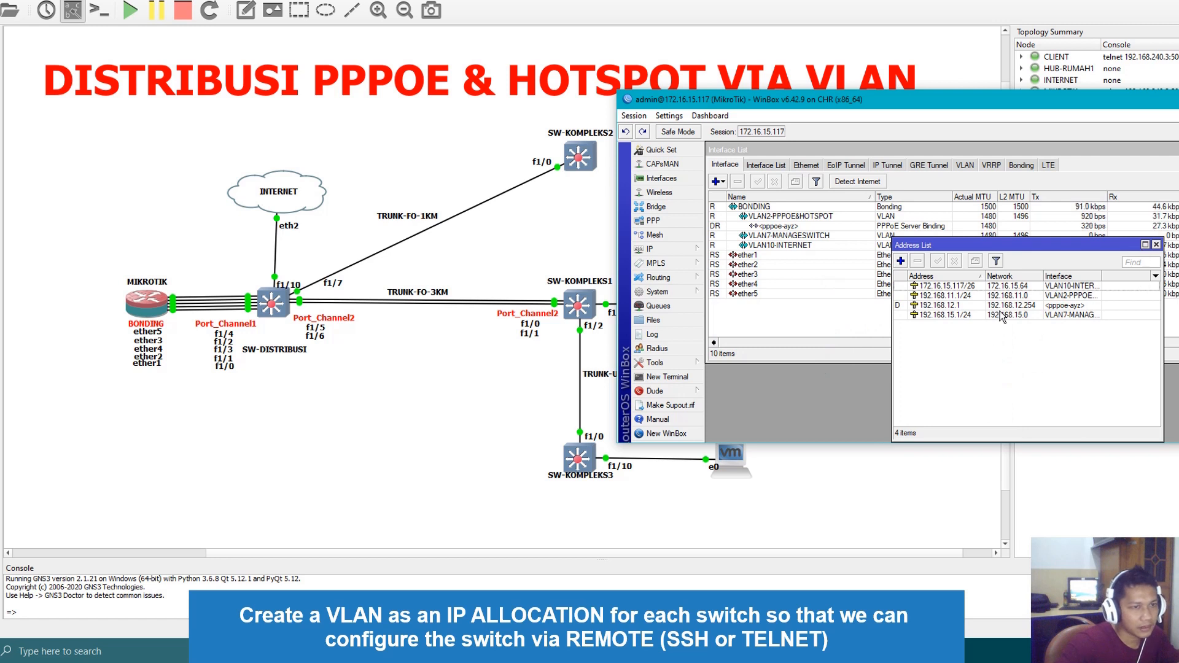
Review the router's IP address list, including the entry for VLAN7-MANAGESWITCH
{"action": "left_click", "coordinate": [956, 313]}
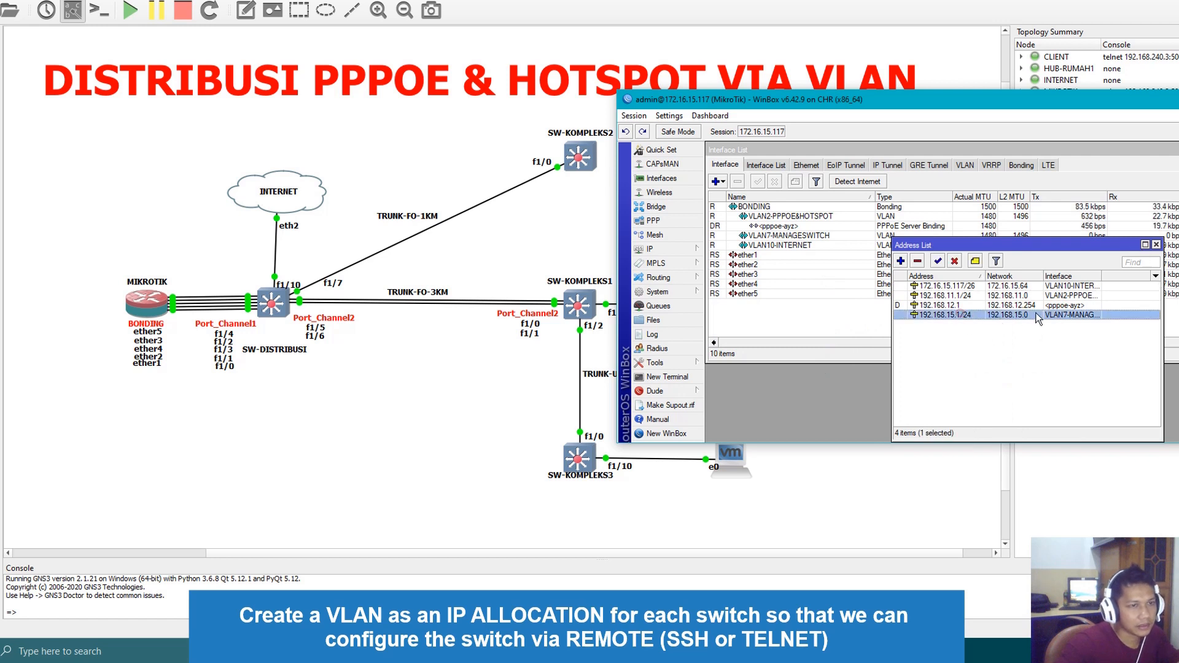
{"action": "left_click", "coordinate": [1157, 245]}
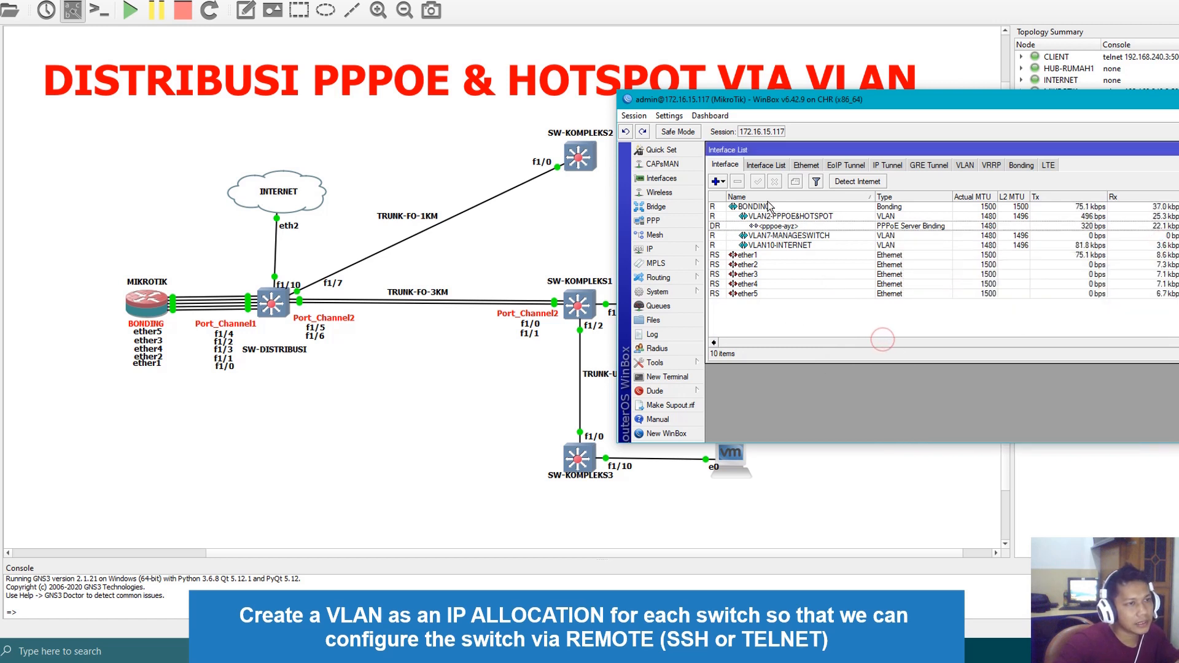
{"action": "left_click", "coordinate": [669, 249]}
{"action": "left_click", "coordinate": [730, 277]}
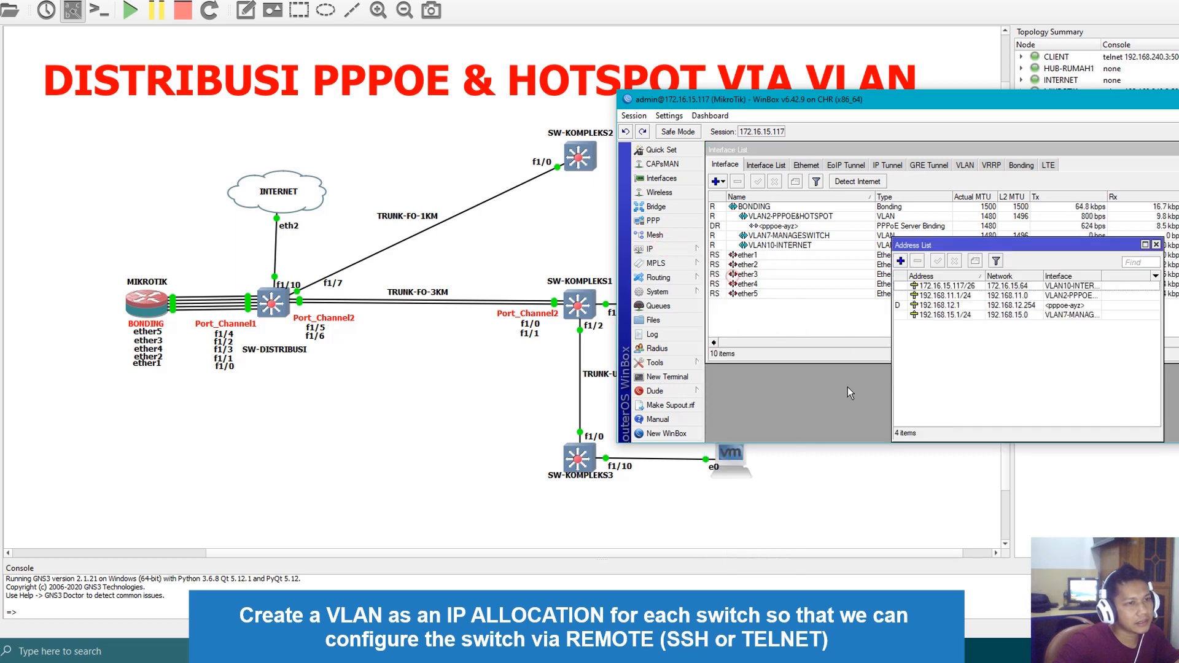
Switch to the GNS3 topology, open the SW-DISTRIBUSI console, and enter interface configuration for VLAN 7
{"action": "left_click", "coordinate": [430, 482]}
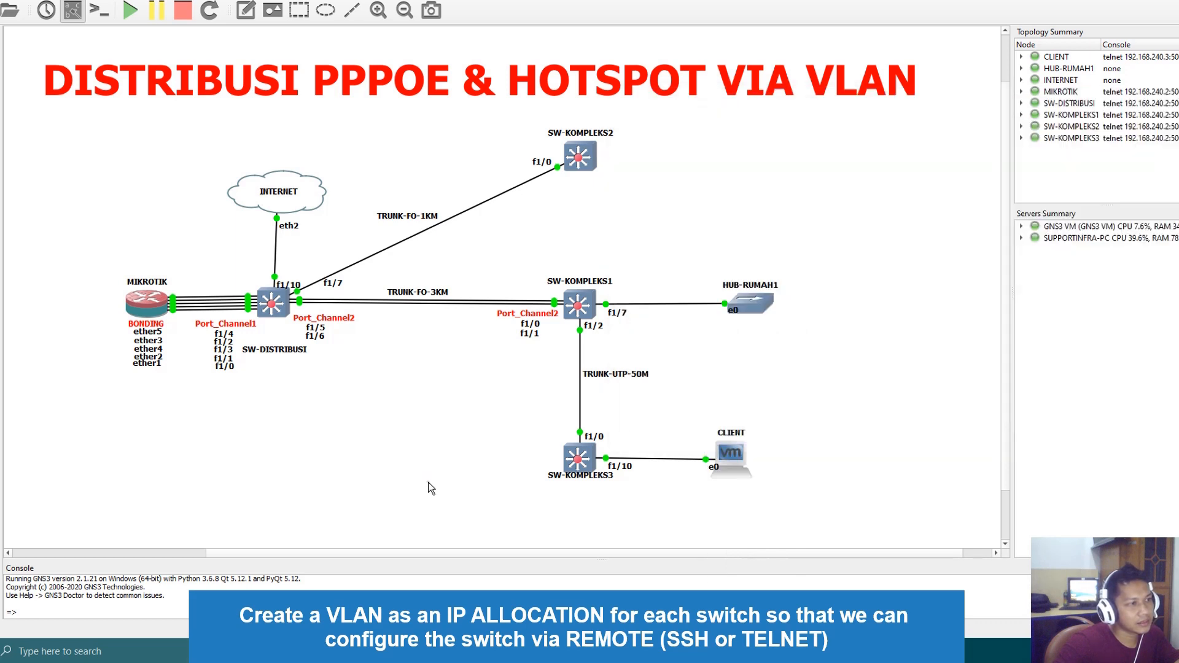
{"action": "double_click", "coordinate": [268, 305]}
{"action": "left_click_drag", "start_coordinate": [301, 37], "coordinate": [637, 248]}
{"action": "type", "text": "conf t"}
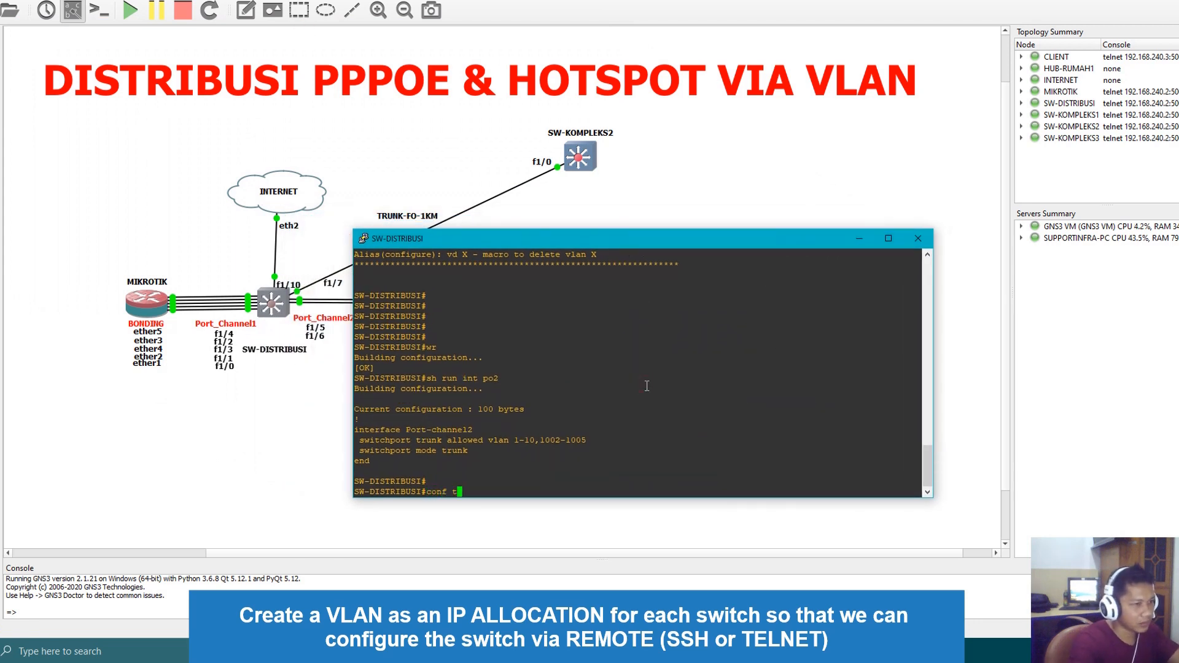
{"action": "key", "text": "Return"}
{"action": "type", "text": "int "}
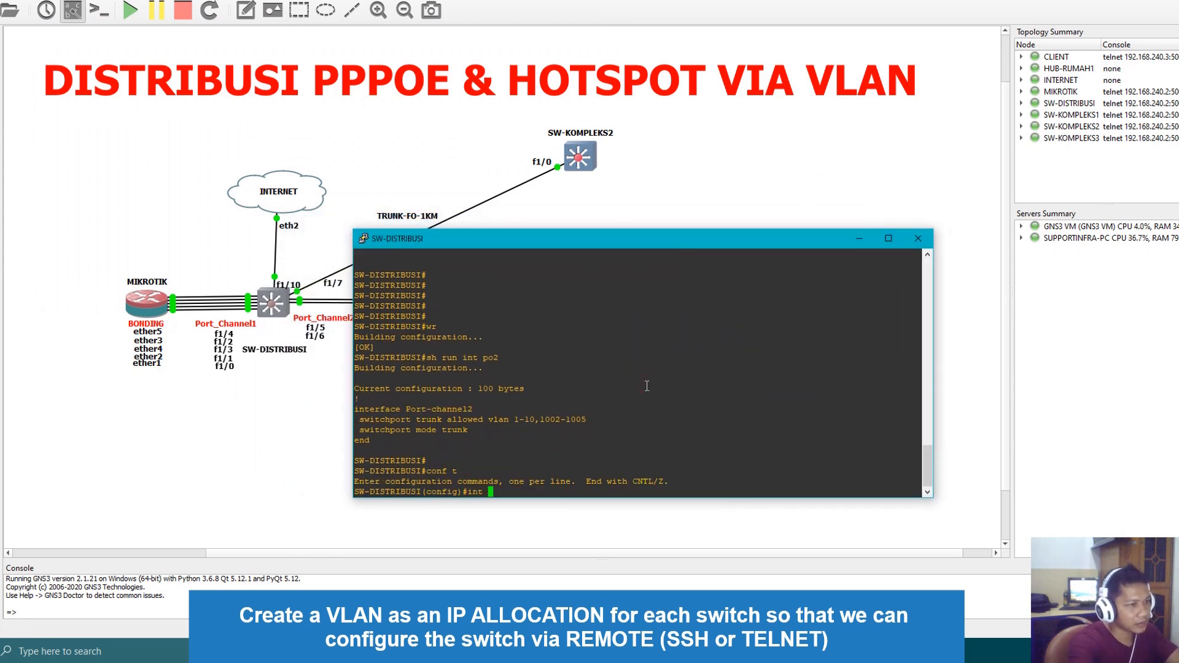
{"action": "type", "text": "vlan 7"}
{"action": "key", "text": "Return"}
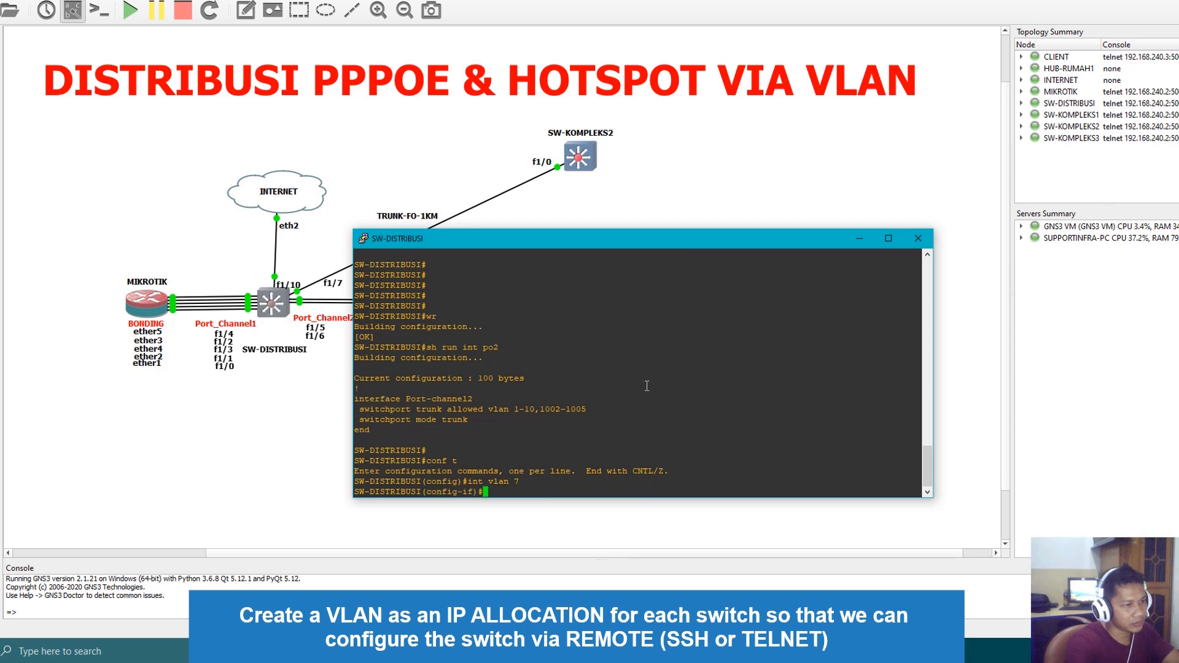
Assign IP address 192.168.15.2 with mask 255.255.255.0 to SW-DISTRIBUSI's VLAN 7 interface and enable it with no shut
{"action": "type", "text": "ip add"}
{"action": "key", "text": "Tab"}
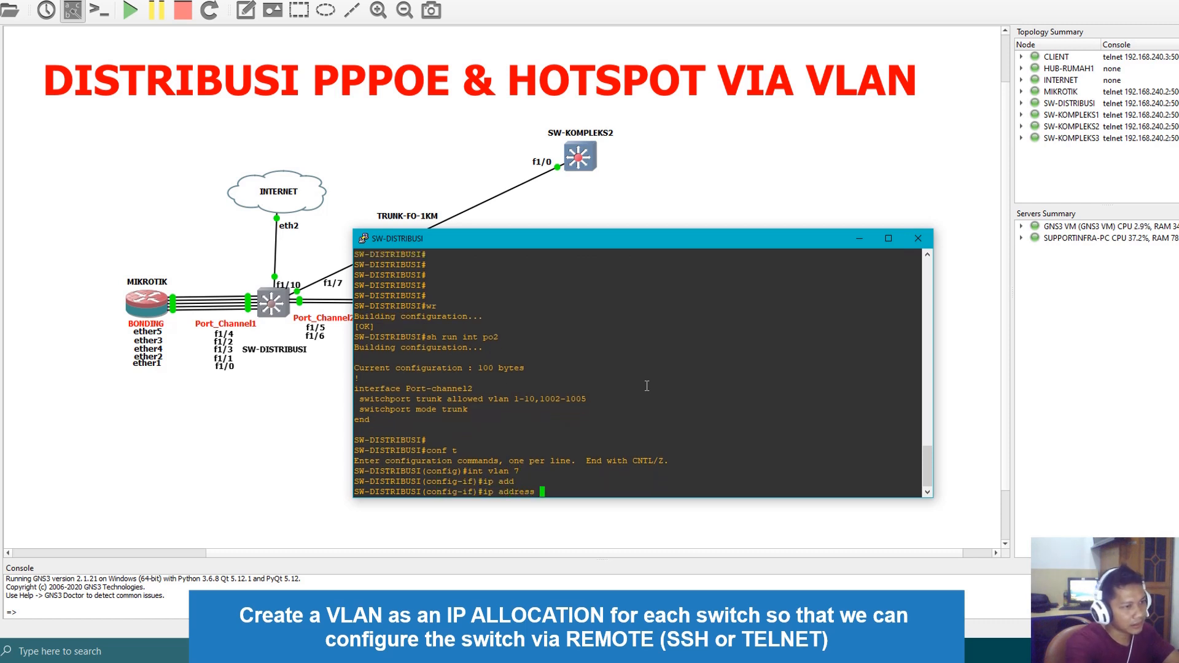
{"action": "type", "text": "add"}
{"action": "key", "text": "Tab"}
{"action": "key", "text": "BackSpace"}
{"action": "key", "text": "BackSpace"}
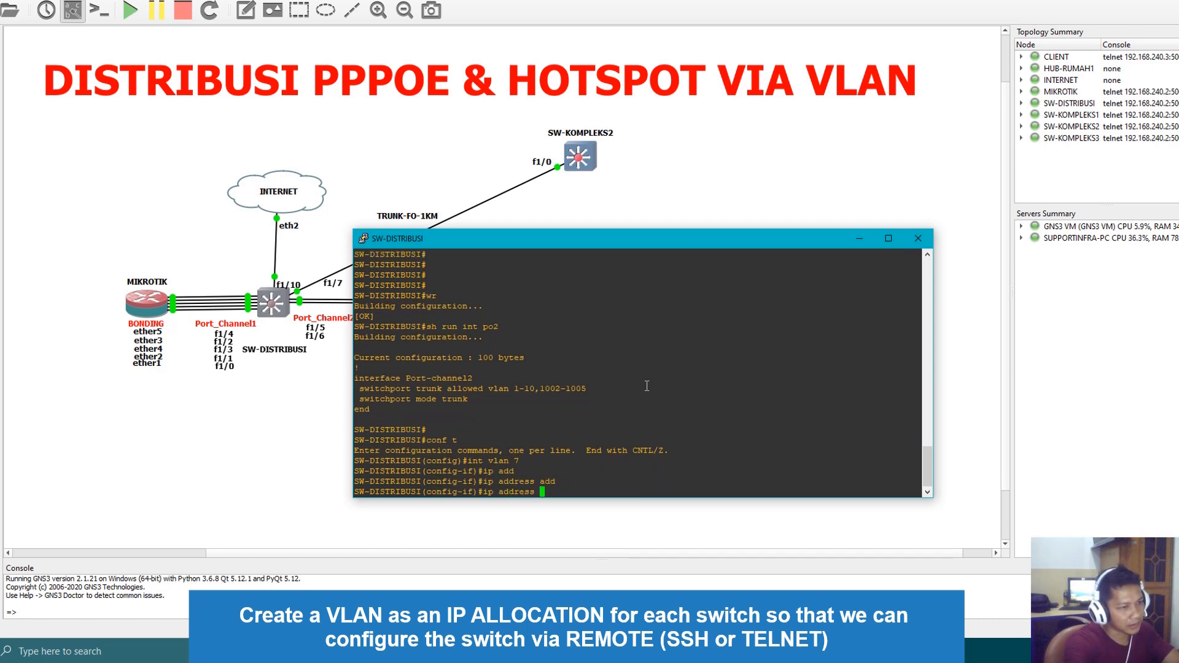
{"action": "type", "text": "192.168.15."}
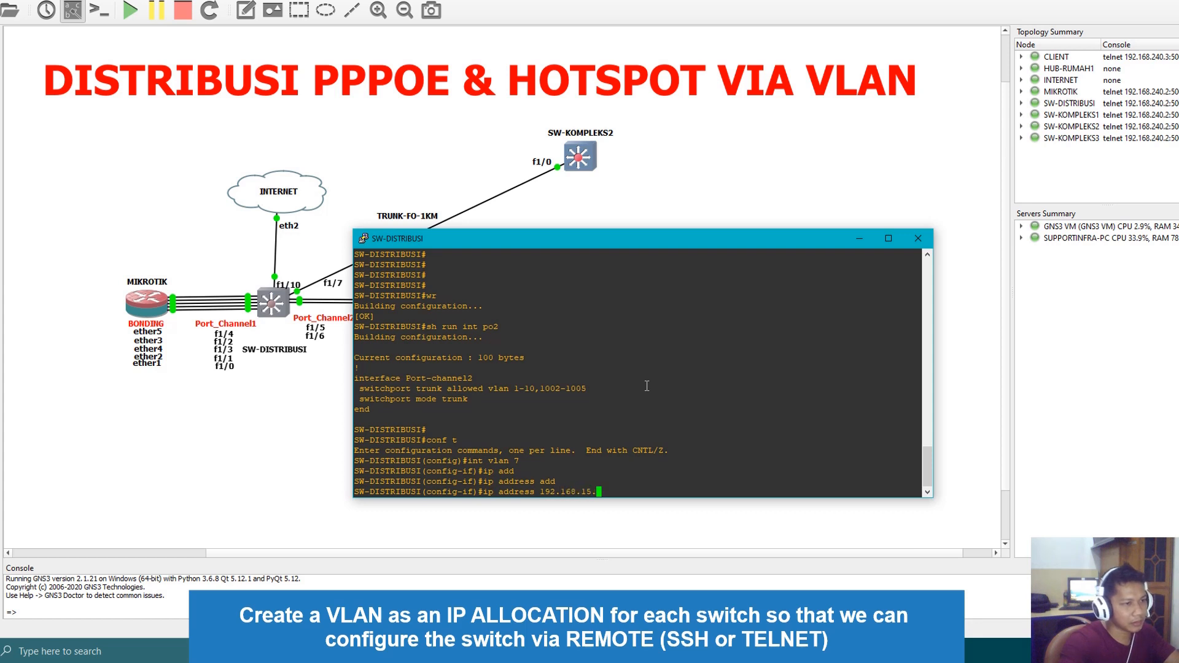
{"action": "type", "text": "2 255.255.255.0"}
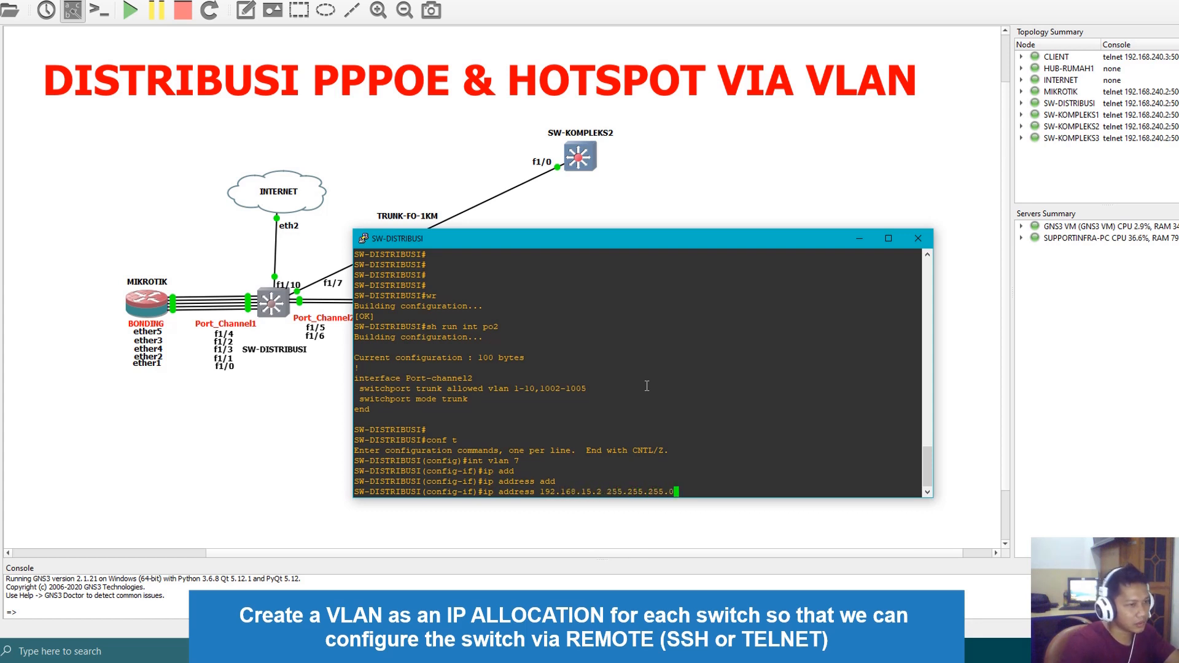
{"action": "key", "text": "Return"}
{"action": "type", "text": "no shut"}
{"action": "key", "text": "Return"}
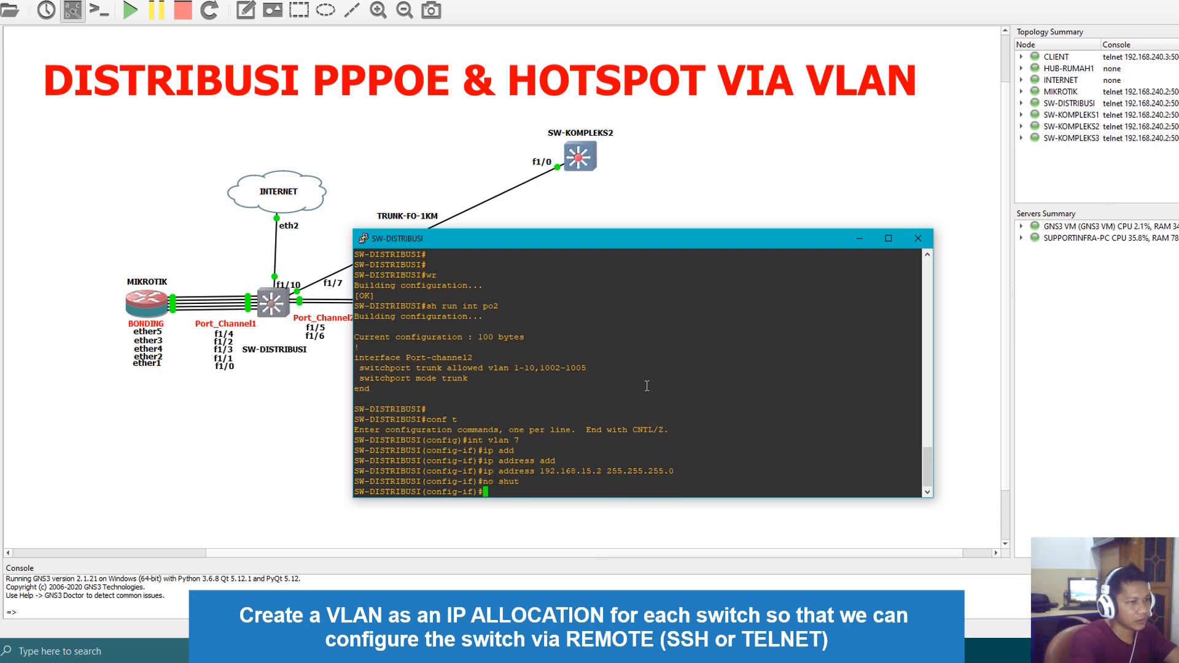
Leave configuration mode and run sh ip int bri on SW-DISTRIBUSI to check the Vlan7 address and status
{"action": "type", "text": "end"}
{"action": "key", "text": "Return"}
{"action": "type", "text": "sh ip int bri"}
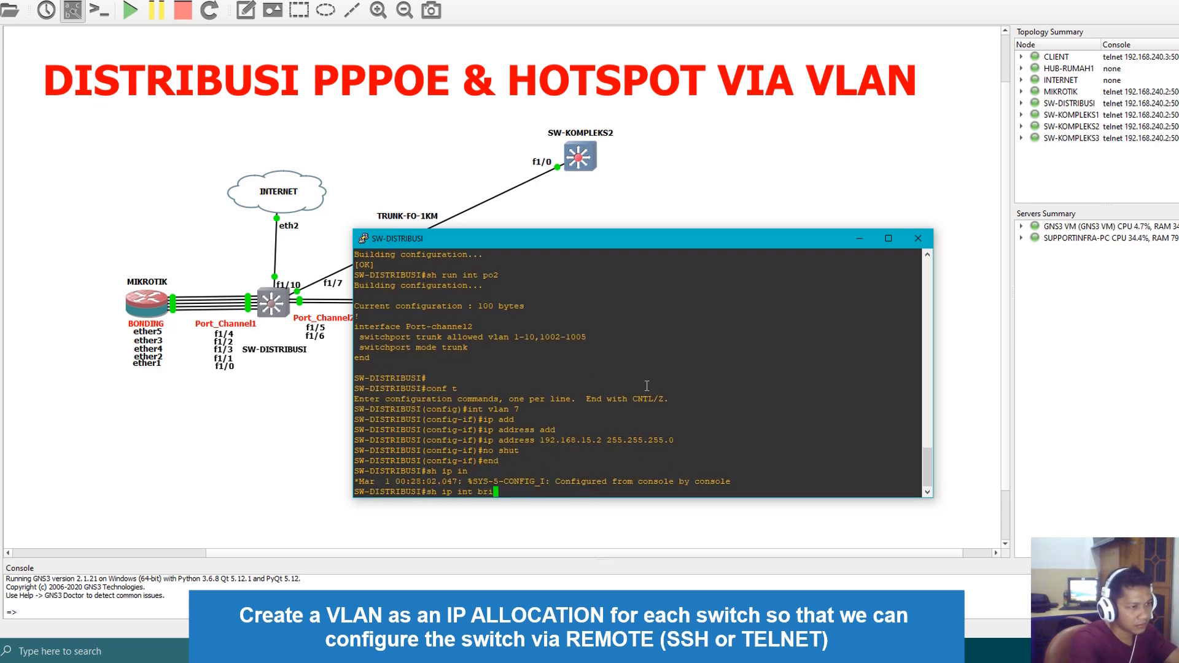
{"action": "key", "text": "Return"}
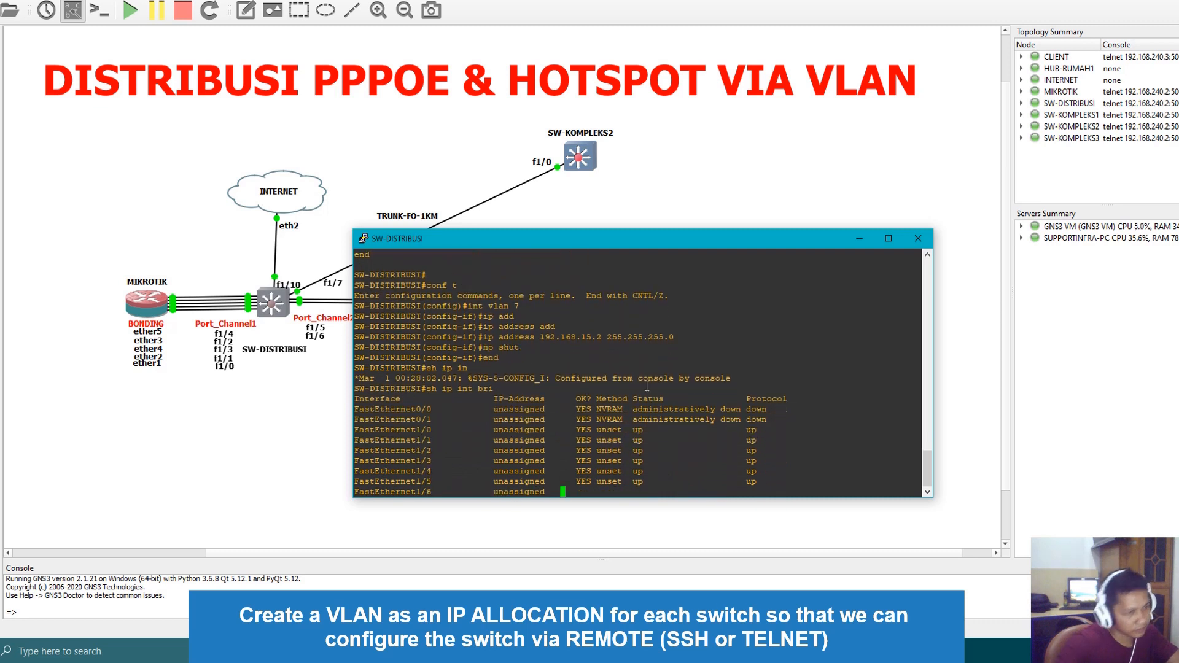
{"action": "key", "text": "Up"}
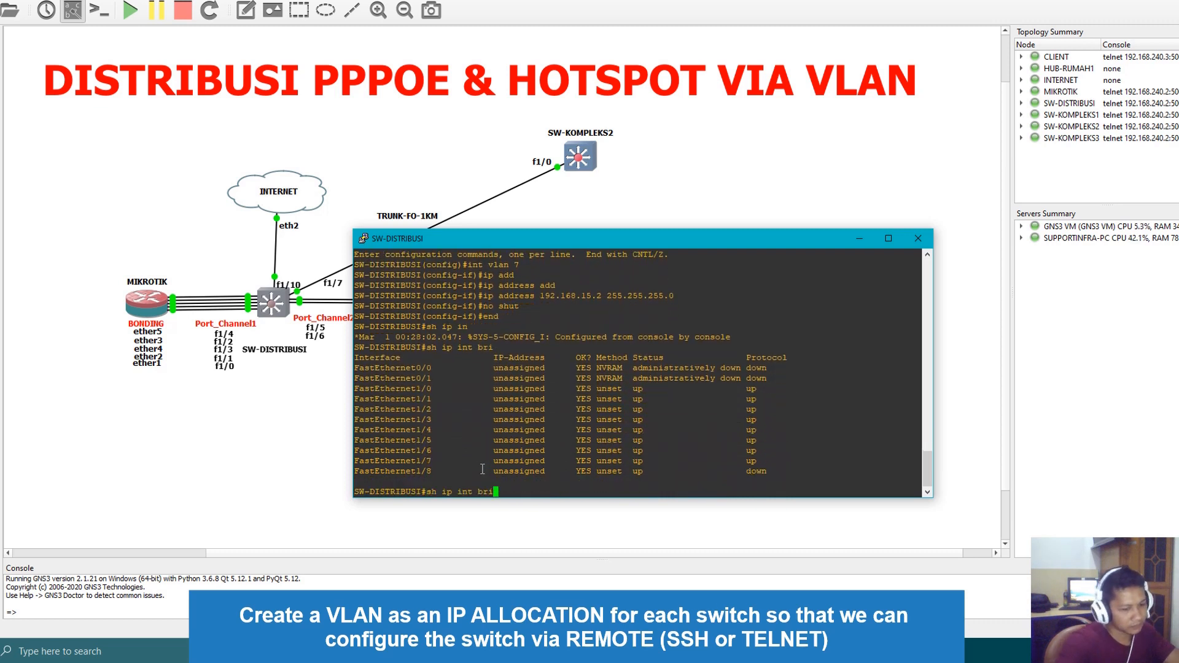
{"action": "key", "text": "Return"}
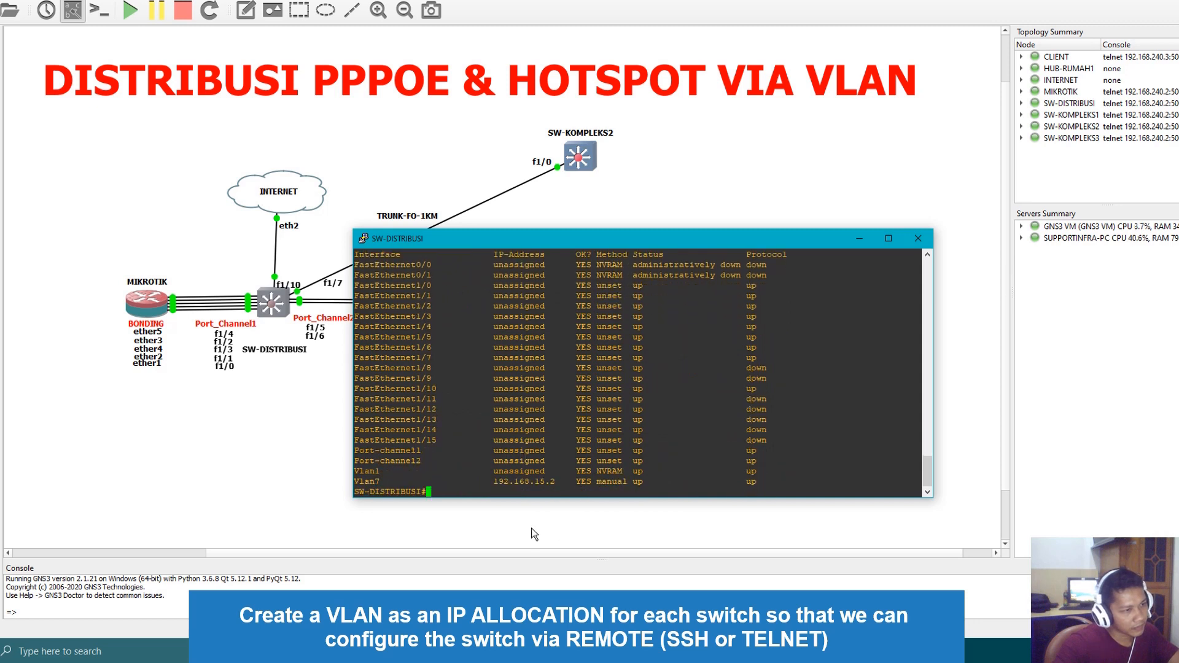
{"action": "left_click_drag", "start_coordinate": [364, 484], "coordinate": [578, 472]}
{"action": "left_click", "coordinate": [596, 451]}
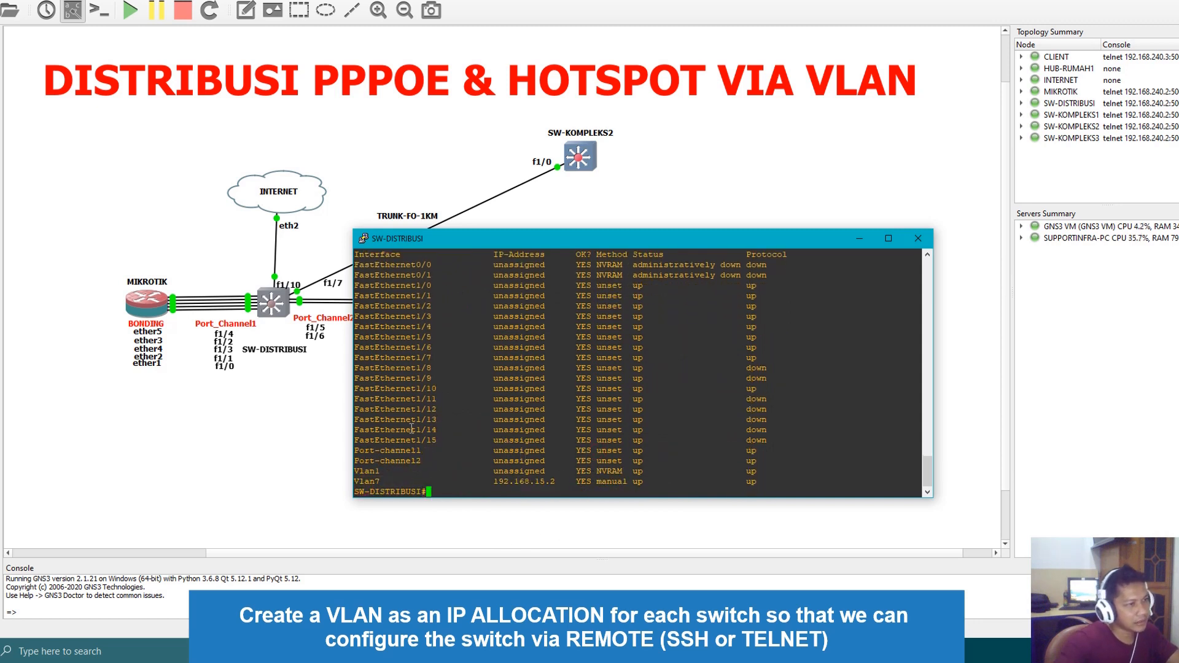
{"action": "left_click_drag", "start_coordinate": [532, 238], "coordinate": [616, 259]}
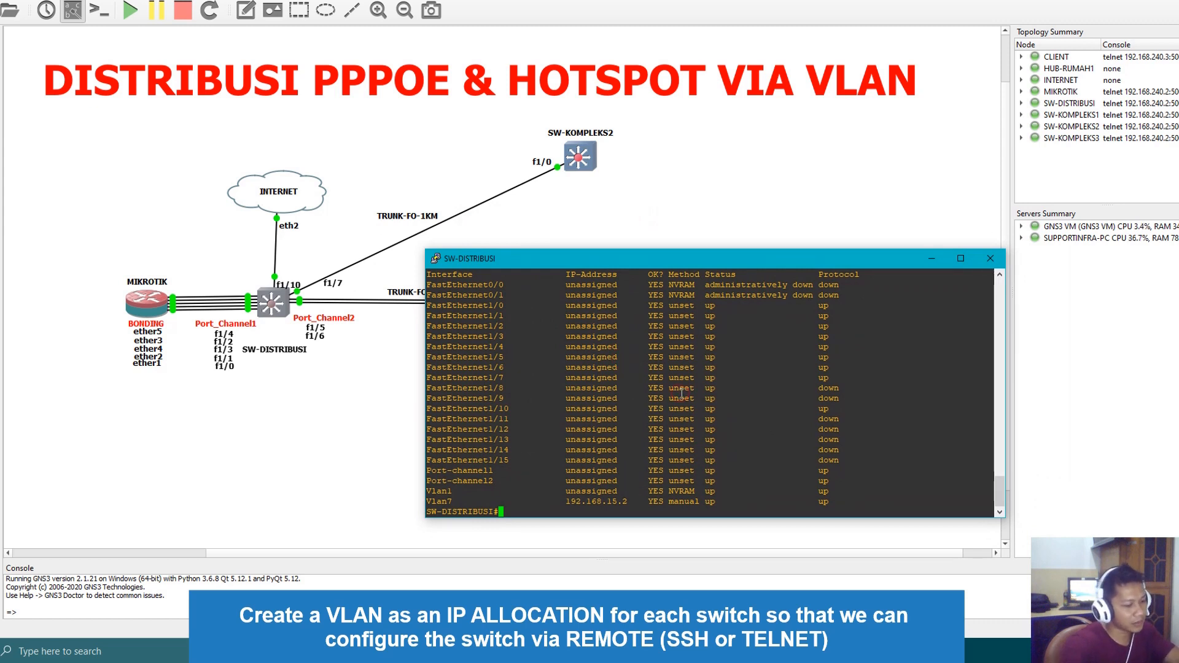
Enter global configuration mode on SW-DISTRIBUSI and set its IP default gateway to 192.168.15.1
{"action": "type", "text": "conf t"}
{"action": "key", "text": "Return"}
{"action": "type", "text": "ip d"}
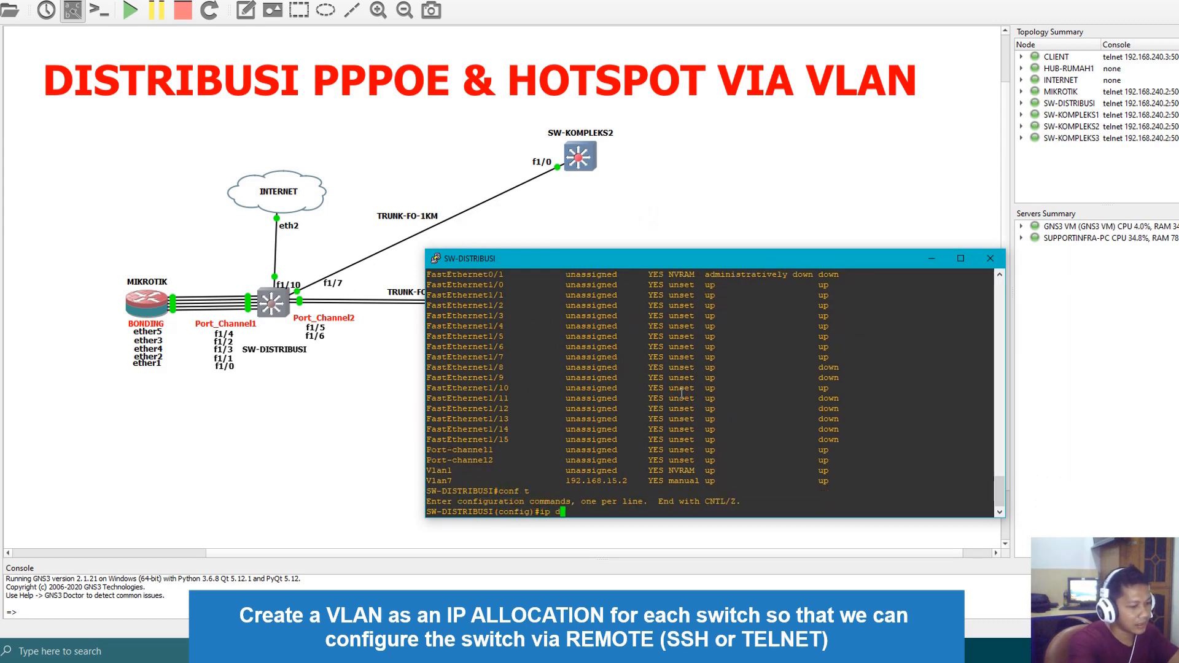
{"action": "type", "text": "efau"}
{"action": "key", "text": "Tab"}
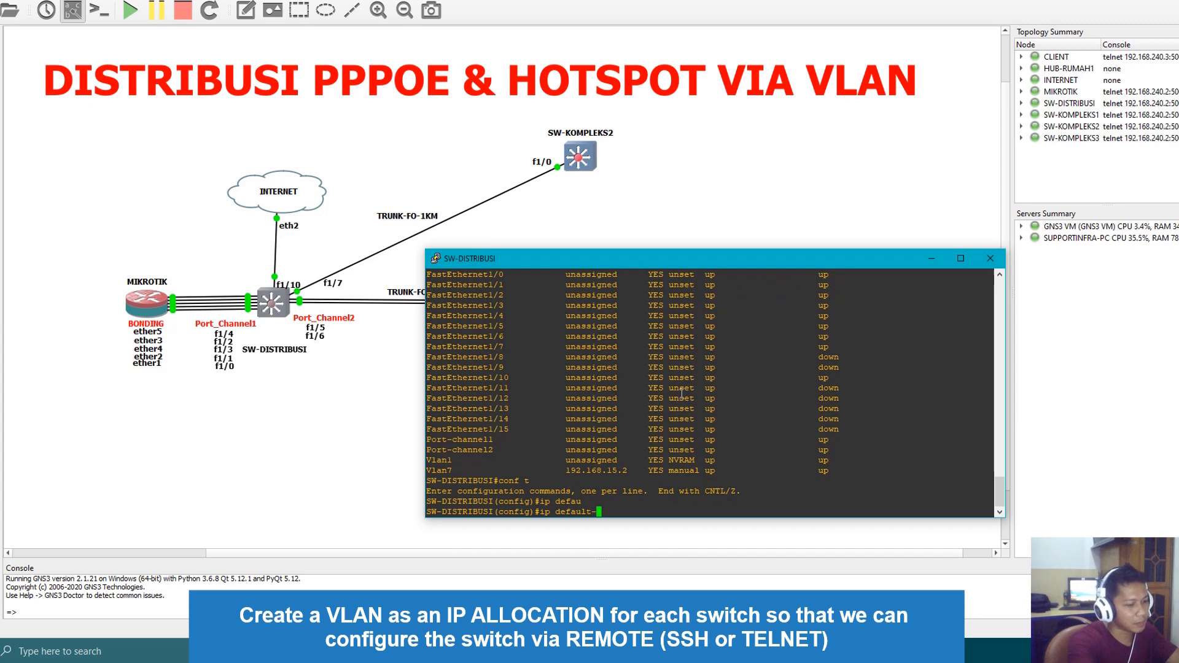
{"action": "type", "text": "gate"}
{"action": "key", "text": "Tab"}
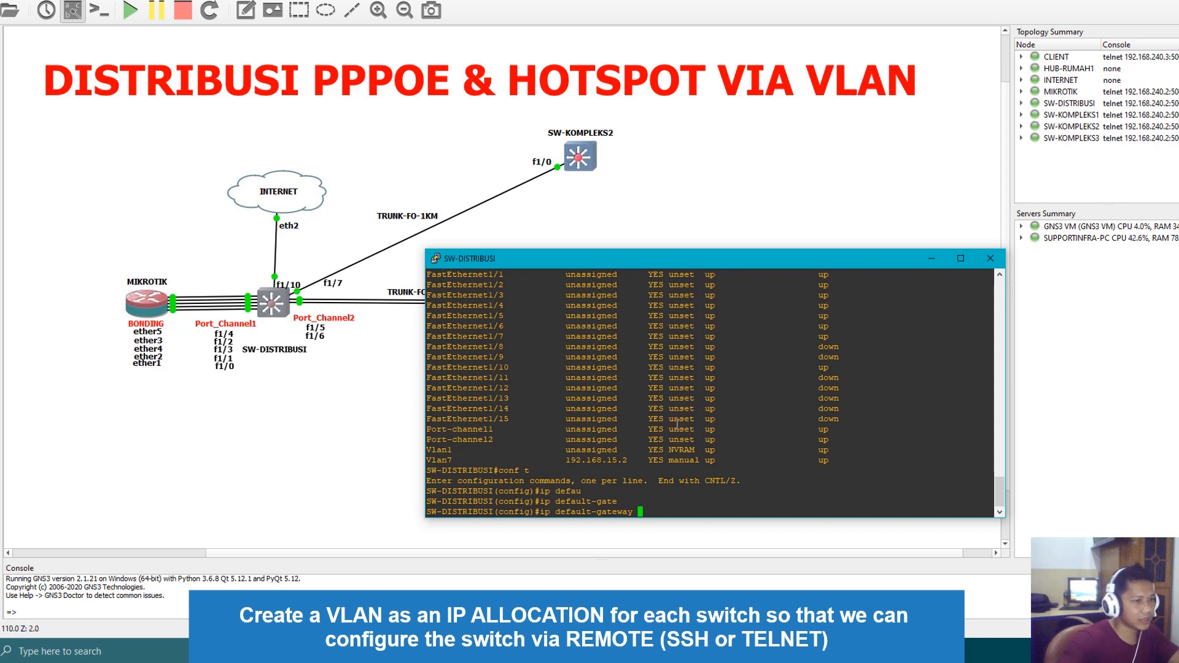
{"action": "type", "text": "192."}
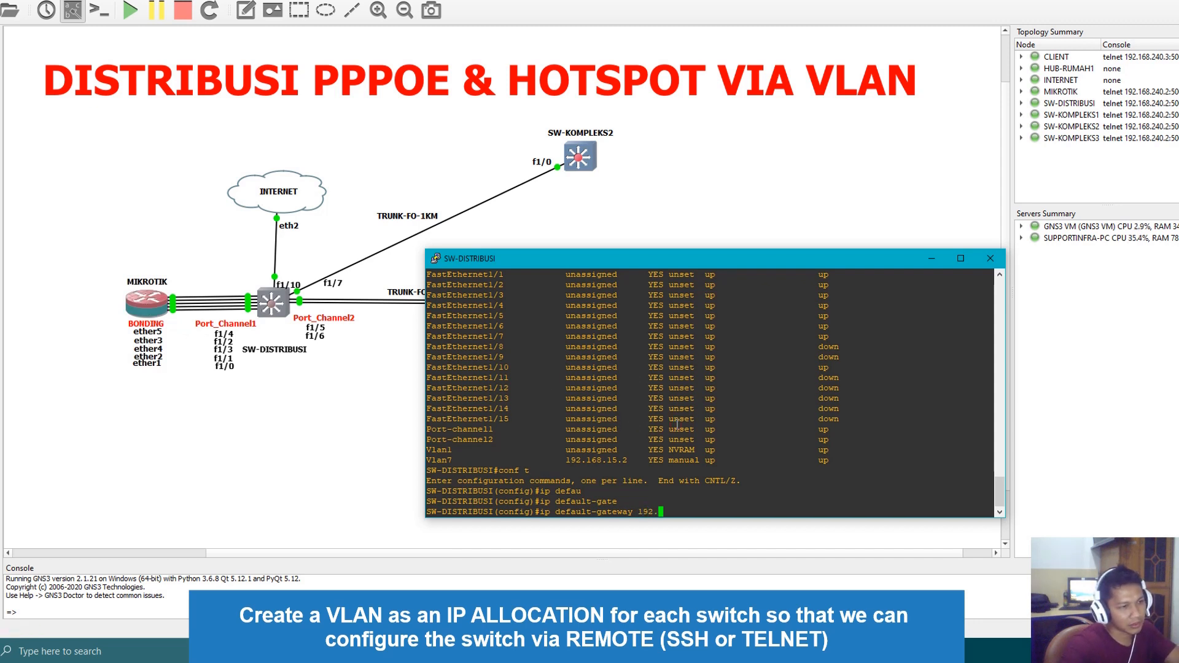
{"action": "type", "text": "168.15.1"}
{"action": "key", "text": "Return"}
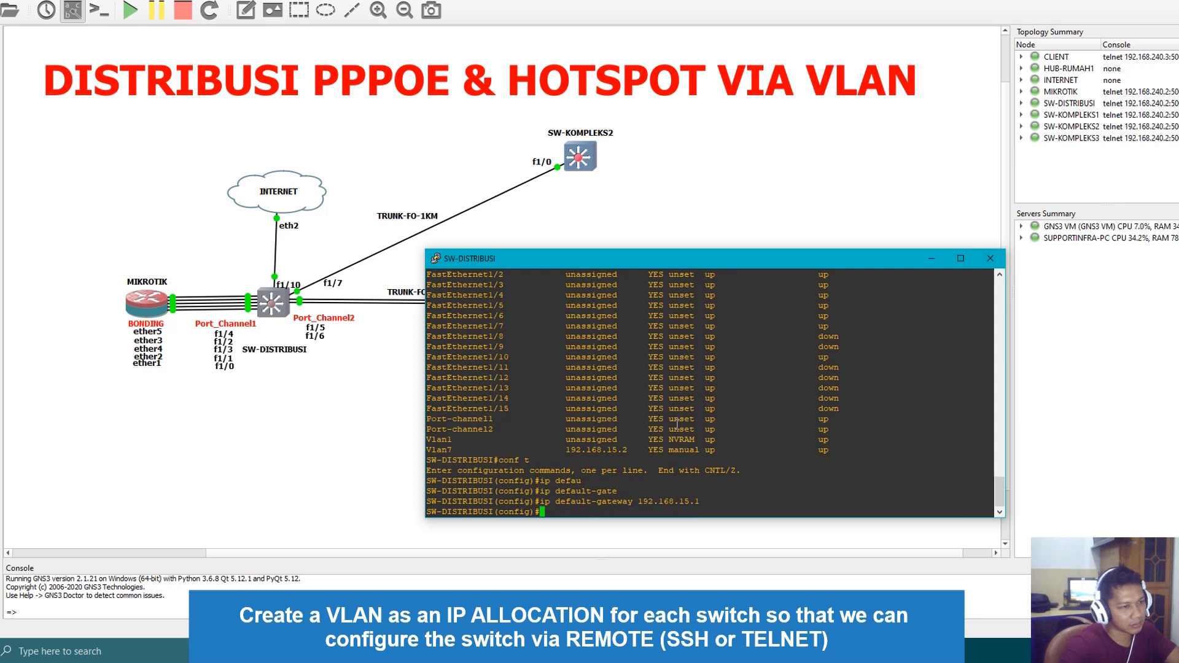
Leave configuration mode on SW-DISTRIBUSI and ping the gateway 192.168.15.1 twice
{"action": "type", "text": "end"}
{"action": "key", "text": "Return"}
{"action": "type", "text": "ping"}
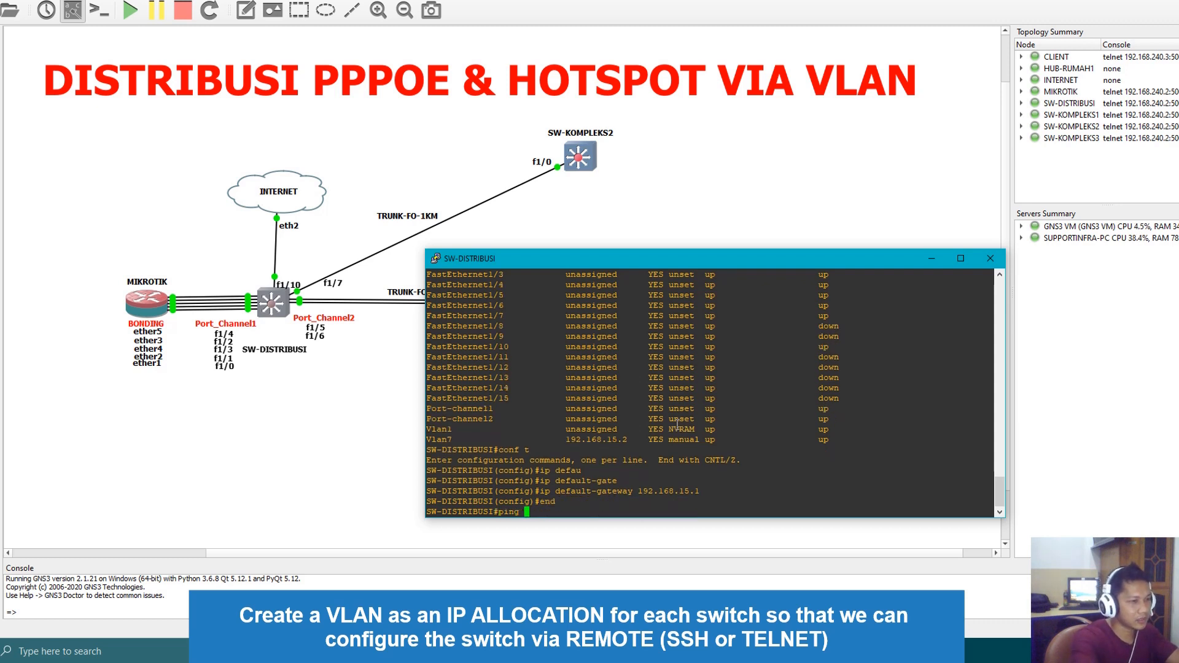
{"action": "type", "text": " 192.168.1"}
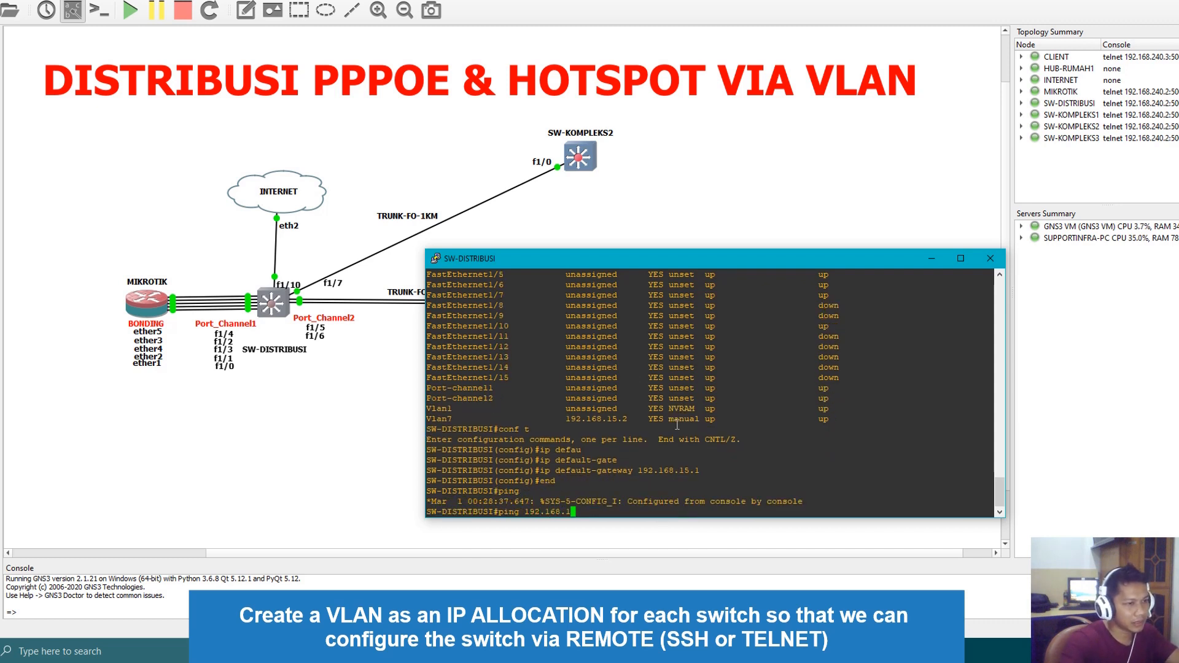
{"action": "type", "text": "5.1"}
{"action": "key", "text": "Return"}
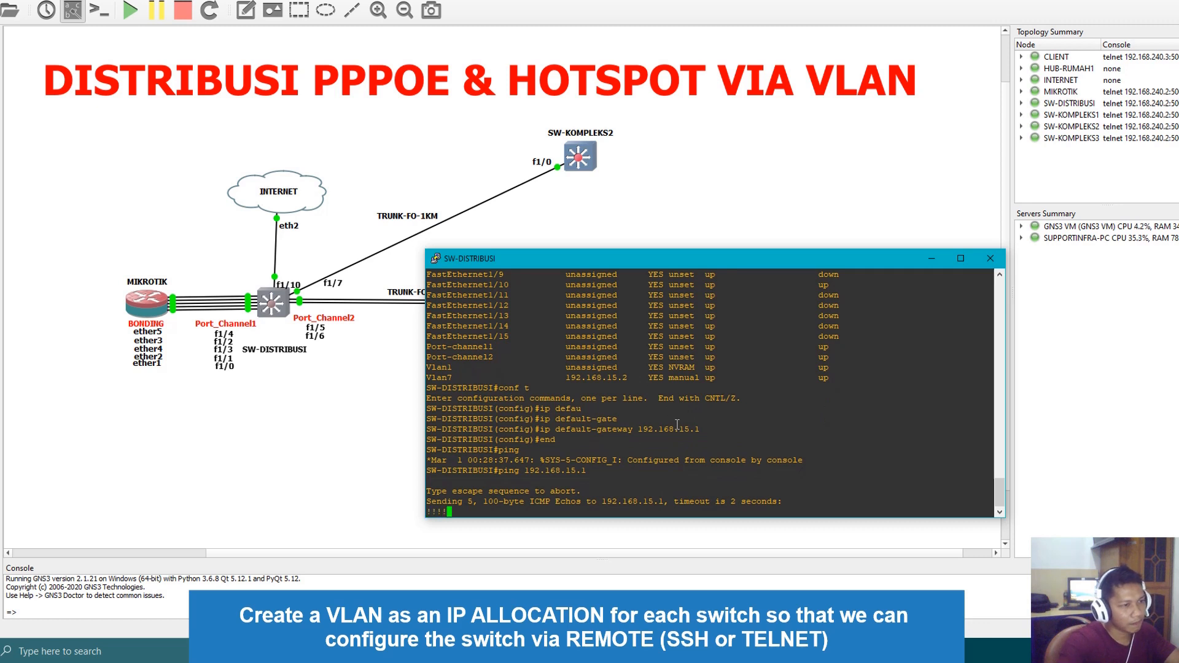
{"action": "key", "text": "Up"}
{"action": "key", "text": "Return"}
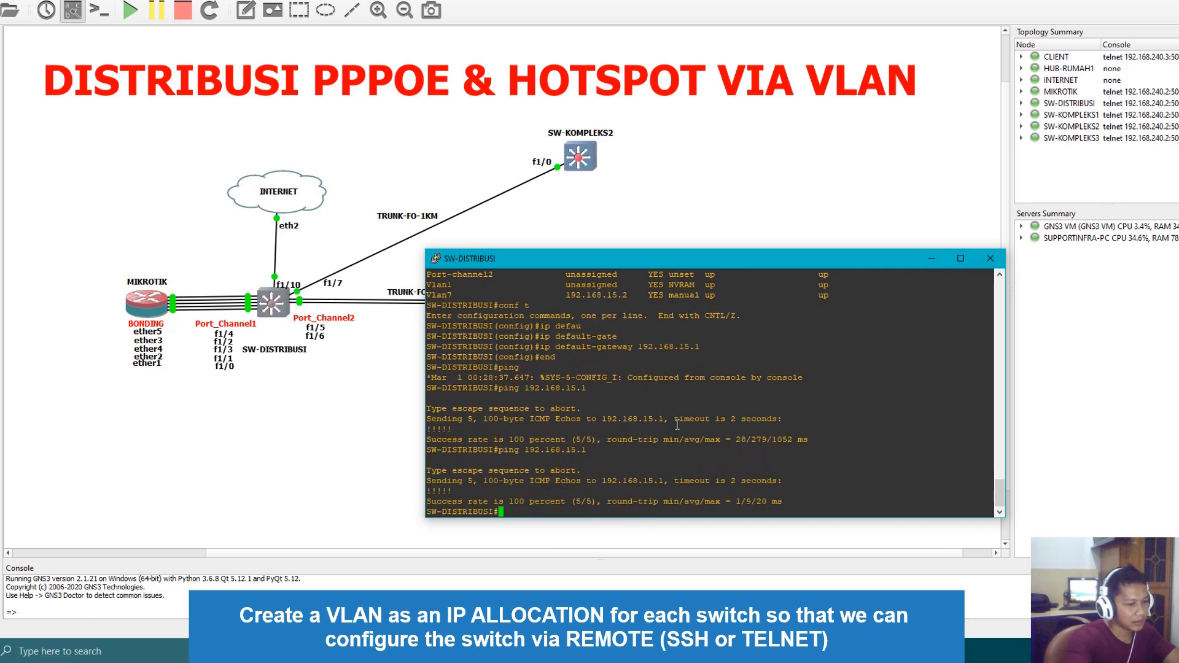
Ping 172.16.15.117 from SW-DISTRIBUSI, then close its console
{"action": "type", "text": "ping 172.1"}
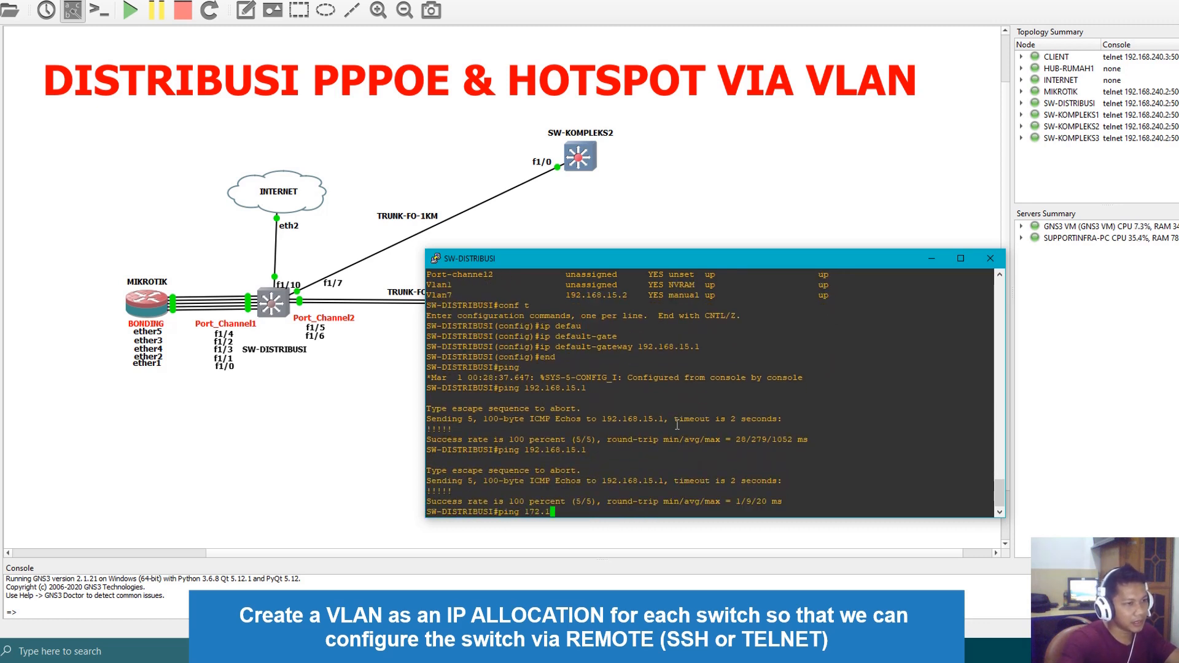
{"action": "type", "text": "6.15.117"}
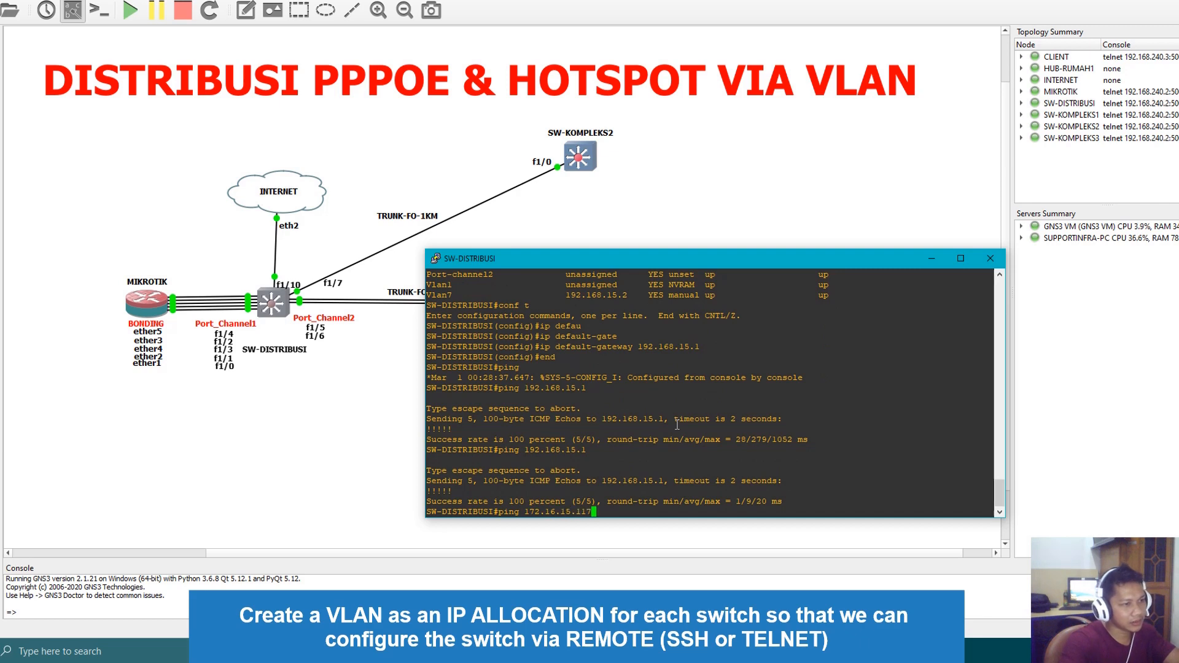
{"action": "key", "text": "Return"}
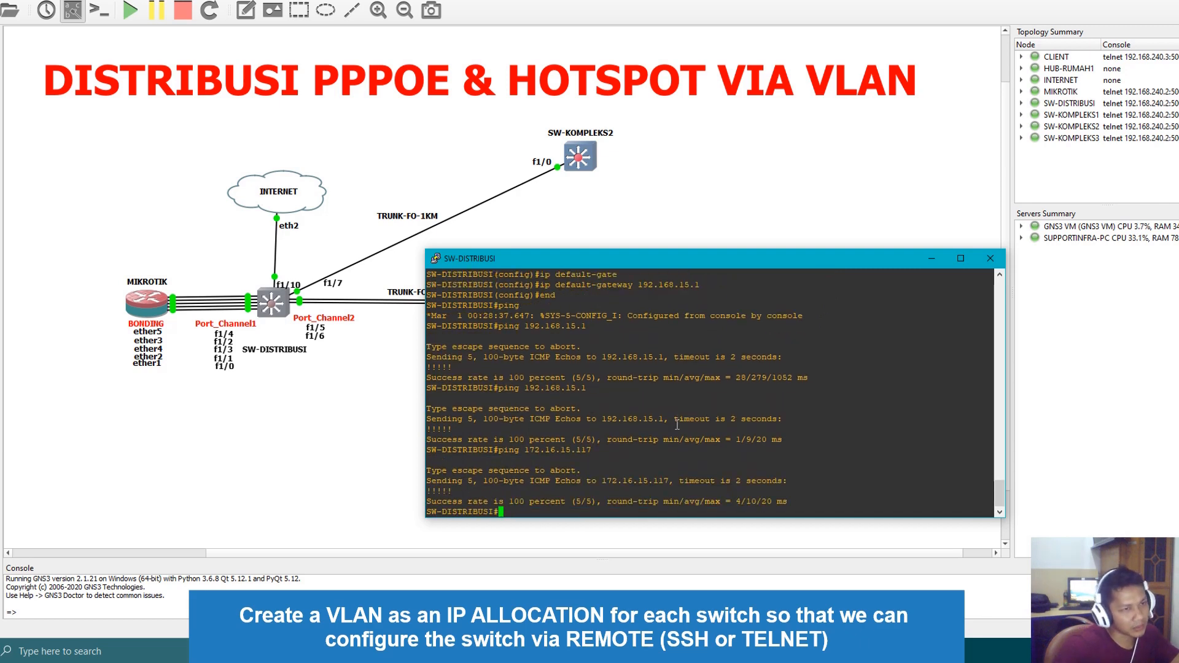
{"action": "left_click", "coordinate": [990, 258]}
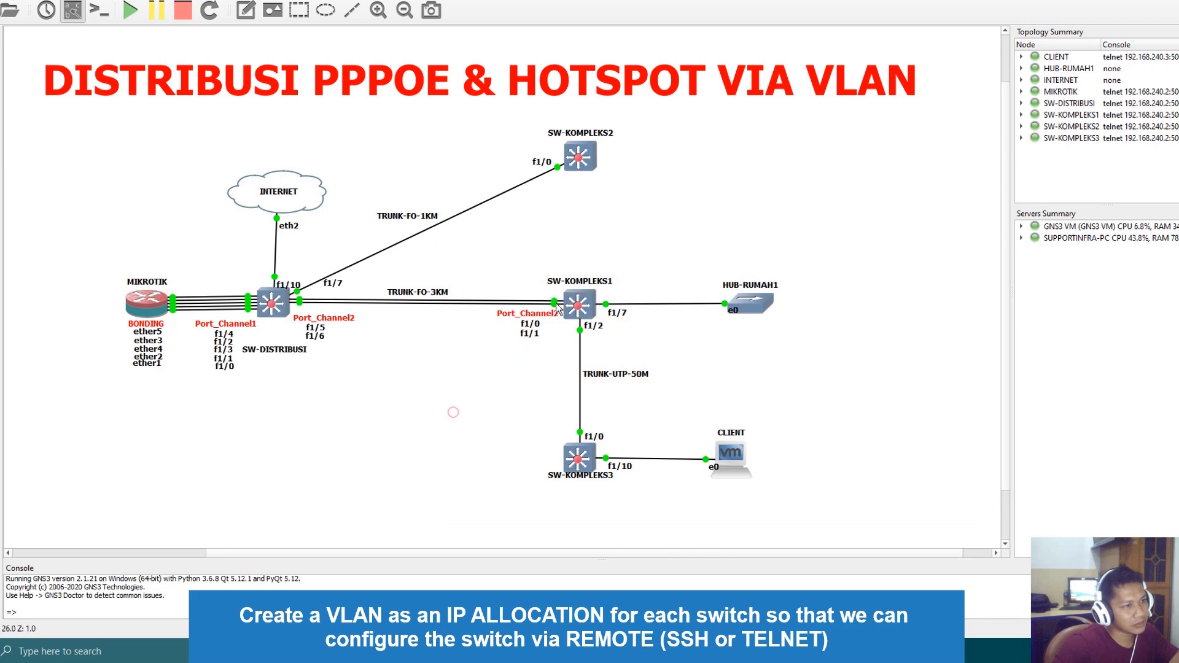
Open the SW-KOMPLEKS1 console over the topology and examine the Vlan7 entry in its interface list
{"action": "double_click", "coordinate": [578, 305]}
{"action": "left_click_drag", "start_coordinate": [381, 110], "coordinate": [700, 190]}
{"action": "left_click", "coordinate": [712, 348]}
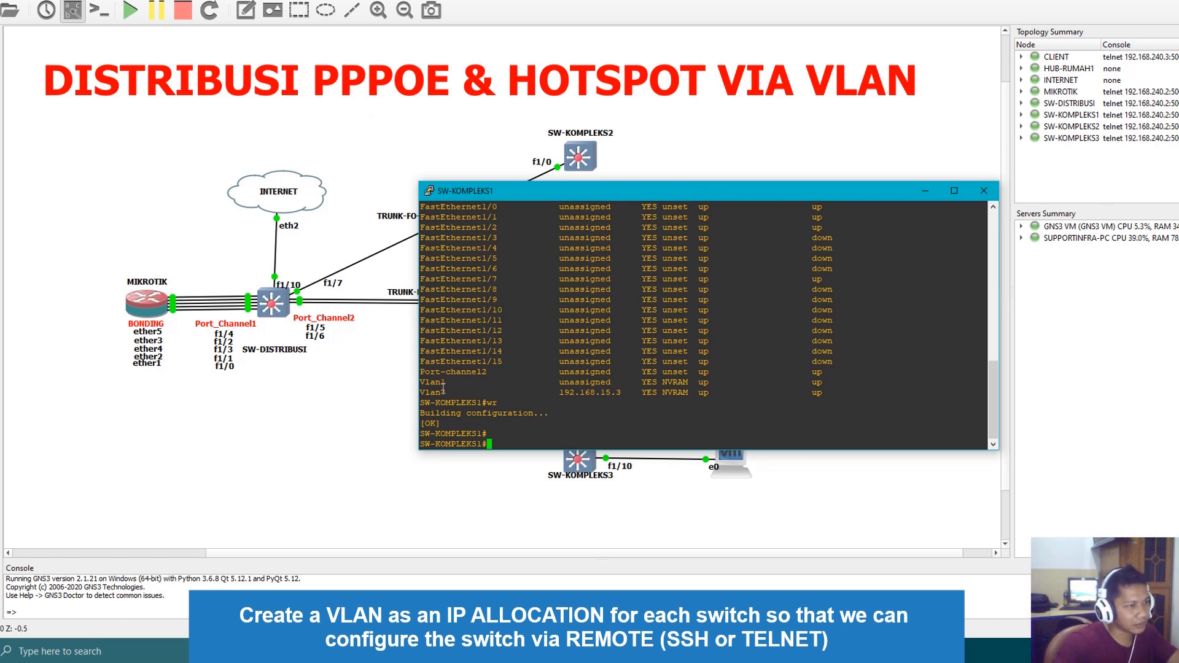
{"action": "left_click_drag", "start_coordinate": [443, 387], "coordinate": [622, 396]}
{"action": "double_click", "coordinate": [645, 352]}
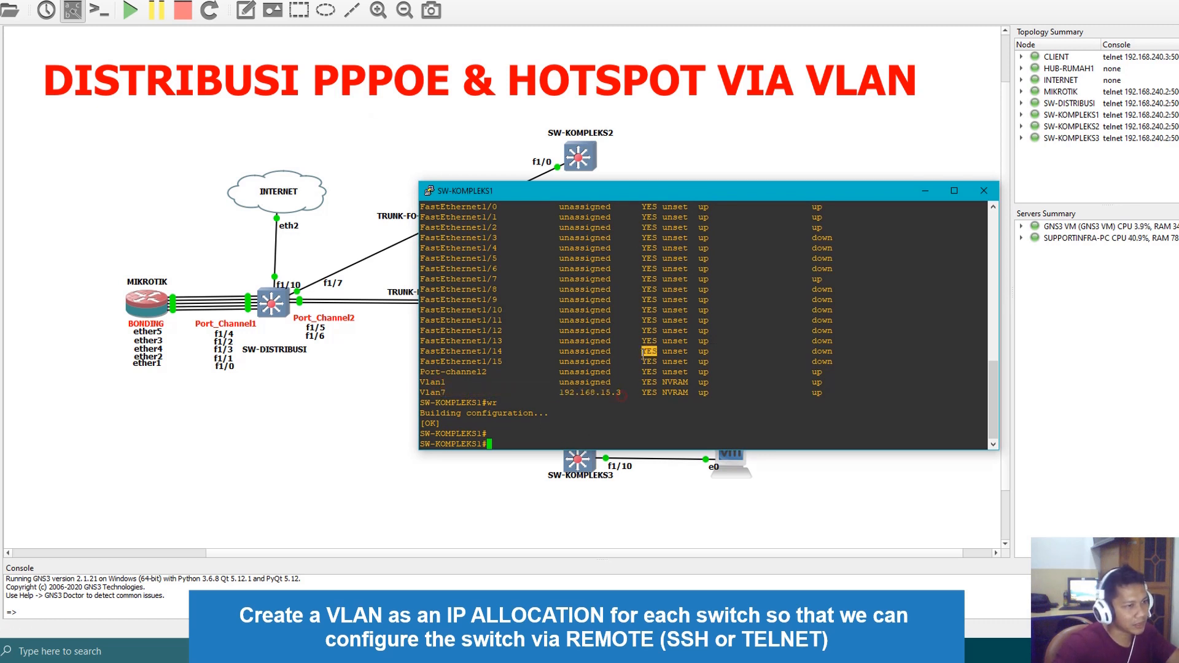
Enter global configuration mode on SW-KOMPLEKS1 and set its IP default gateway to 192.168.15.1
{"action": "type", "text": "conf t"}
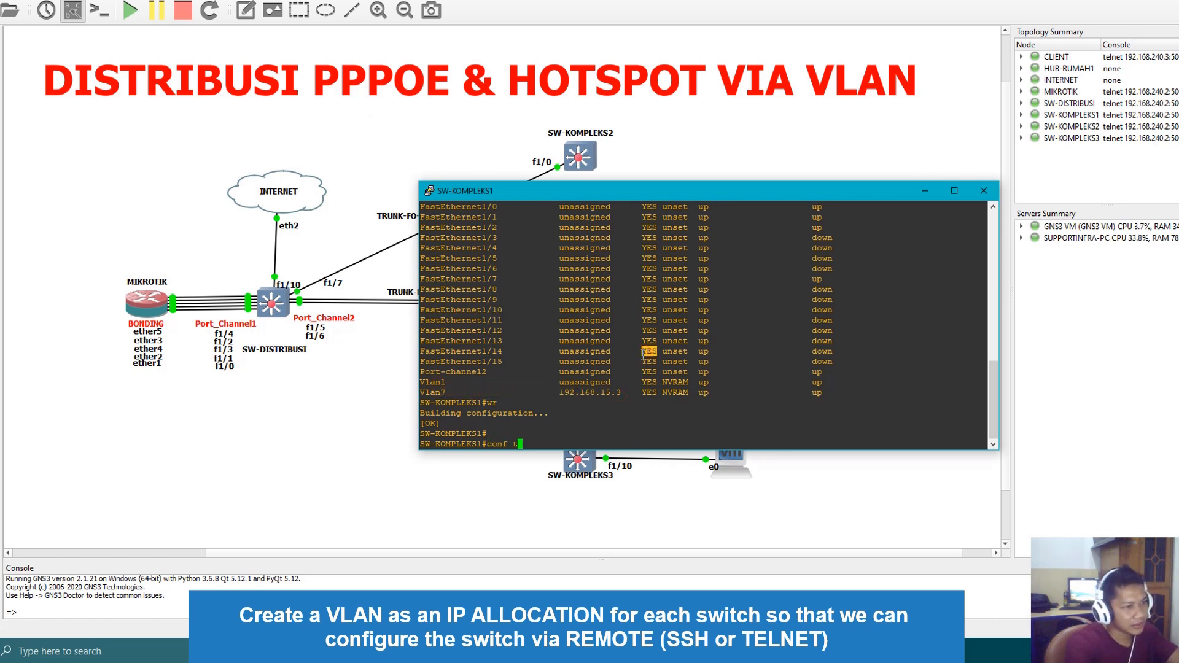
{"action": "key", "text": "Return"}
{"action": "type", "text": "ip defau"}
{"action": "key", "text": "Tab"}
{"action": "type", "text": "lt-"}
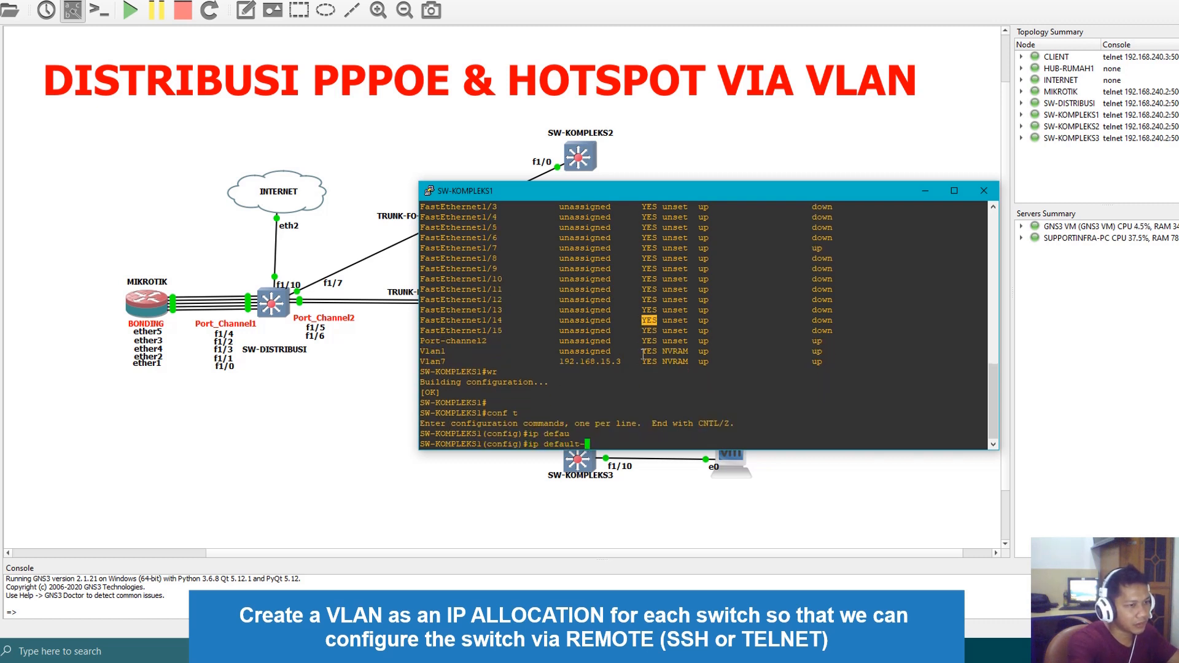
{"action": "type", "text": "gat"}
{"action": "key", "text": "Tab"}
{"action": "type", "text": "1"}
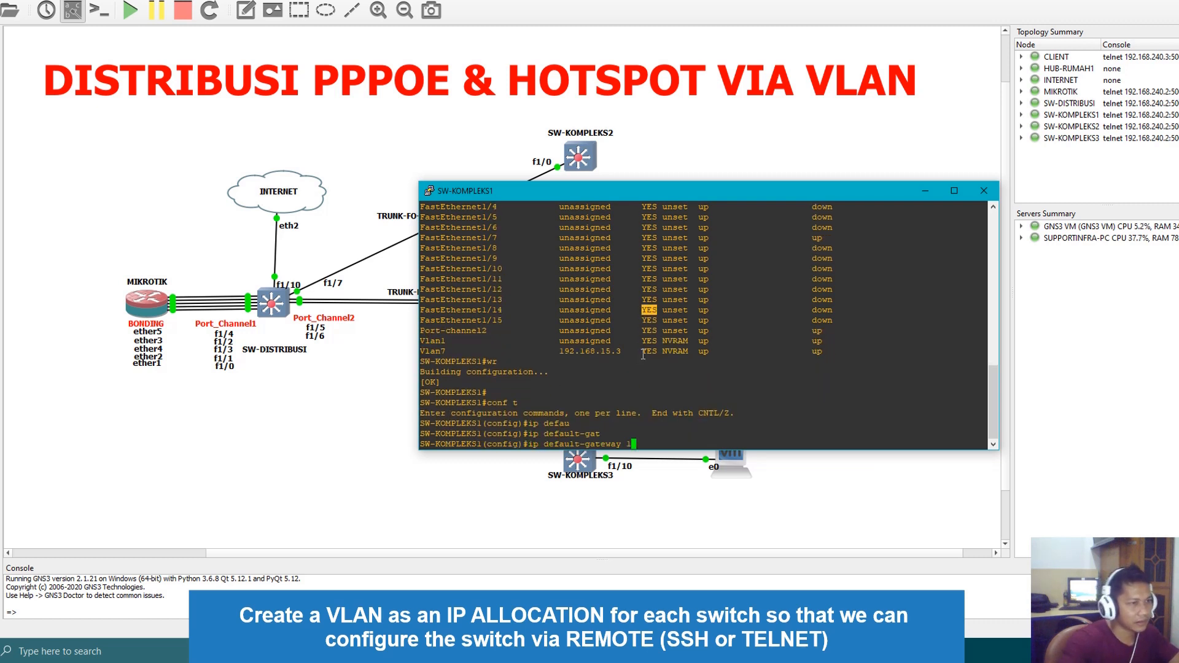
{"action": "type", "text": "92.168.15.1"}
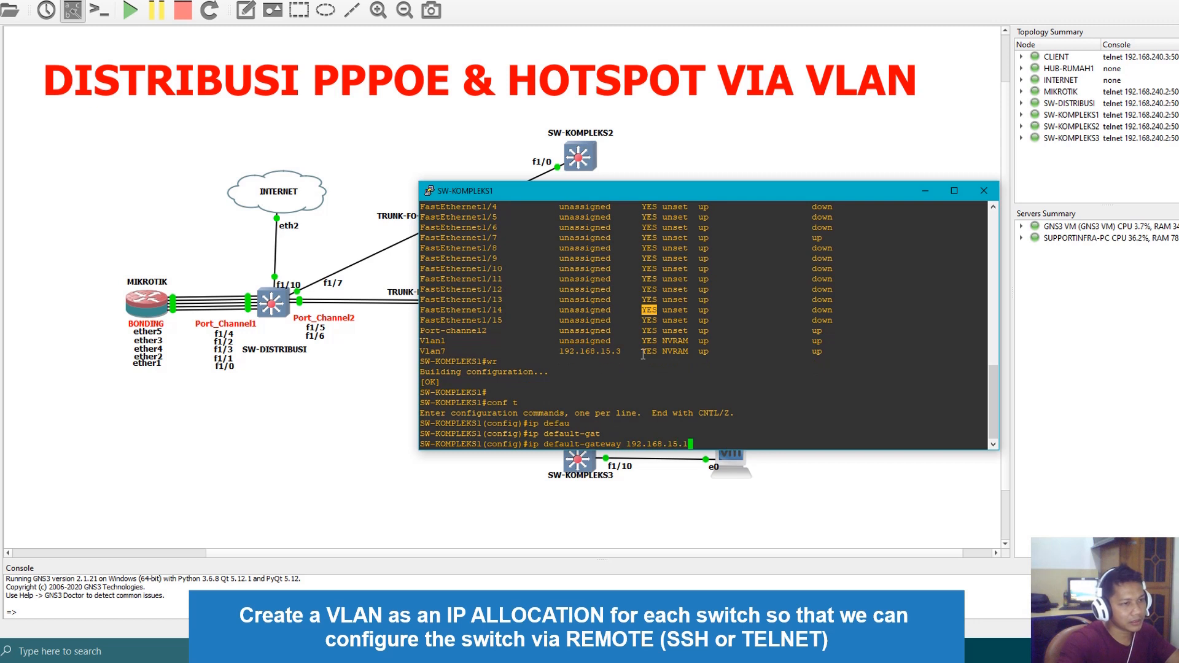
{"action": "key", "text": "Return"}
Leave configuration mode on SW-KOMPLEKS1 and ping the gateway 192.168.15.1
{"action": "type", "text": "end"}
{"action": "key", "text": "Return"}
{"action": "type", "text": "ping "}
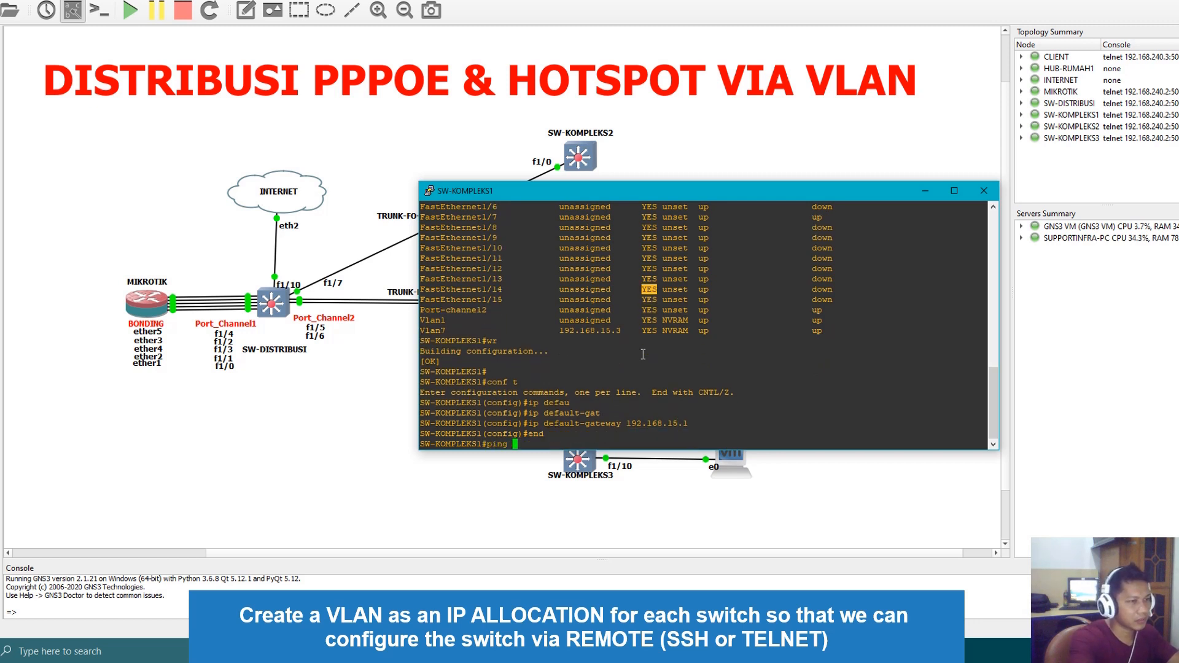
{"action": "type", "text": "192.168.15"}
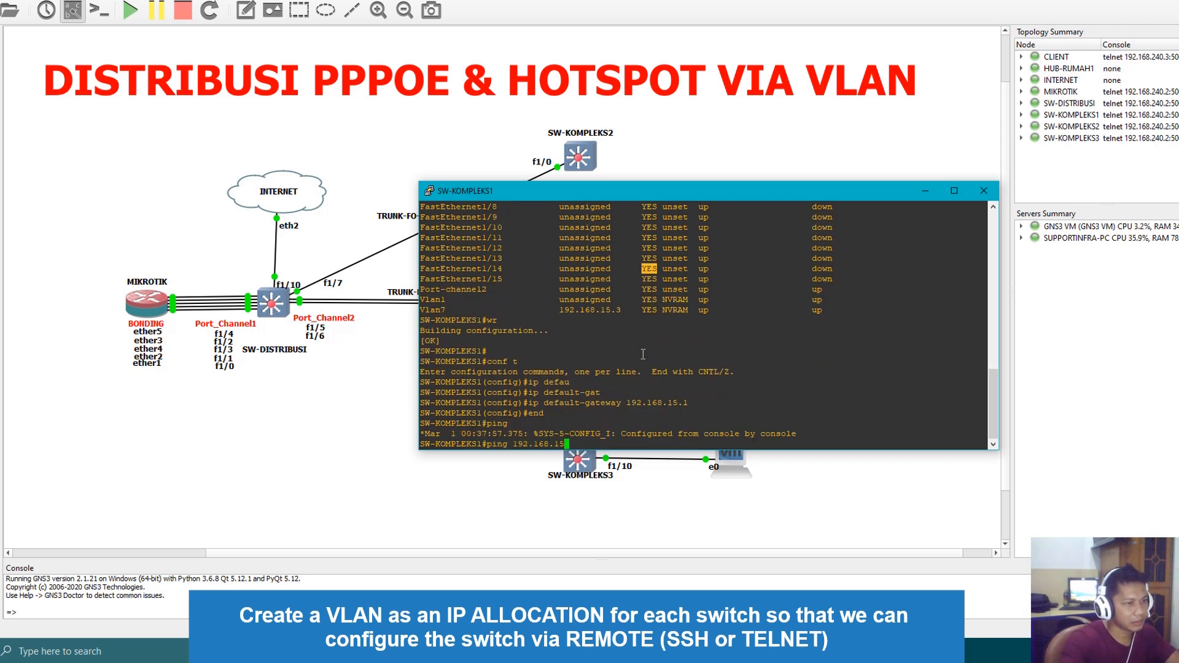
{"action": "type", "text": ".1"}
{"action": "key", "text": "Return"}
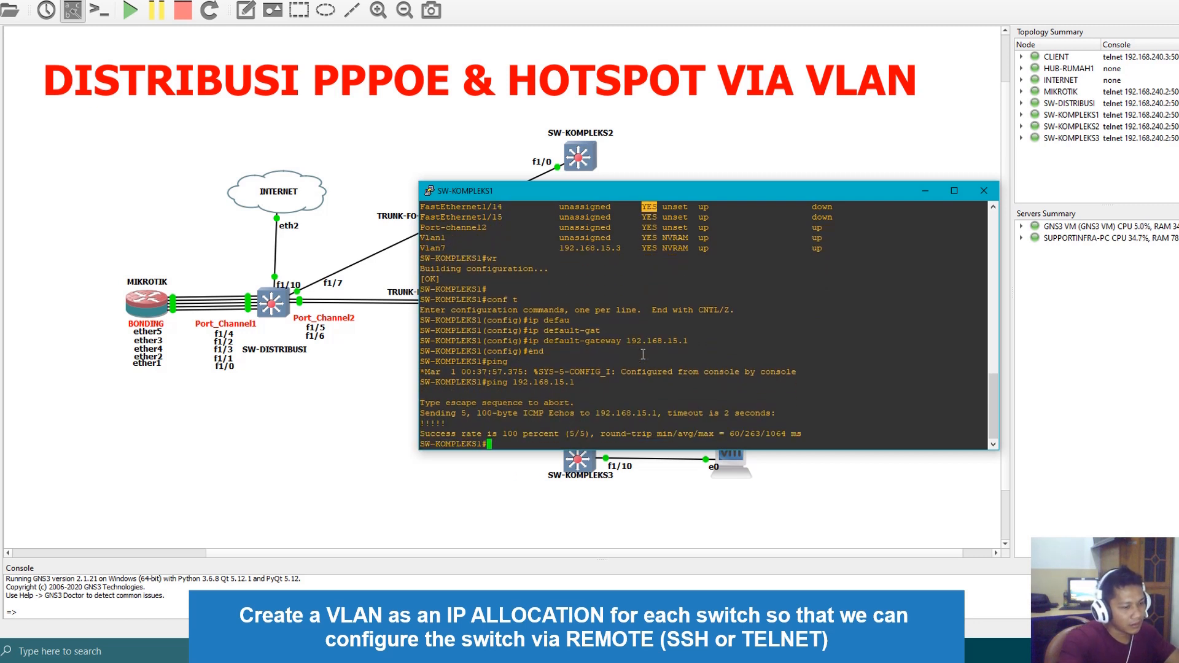
Ping 172.16.15.117 from SW-KOMPLEKS1 and close its console
{"action": "type", "text": "ping 172"}
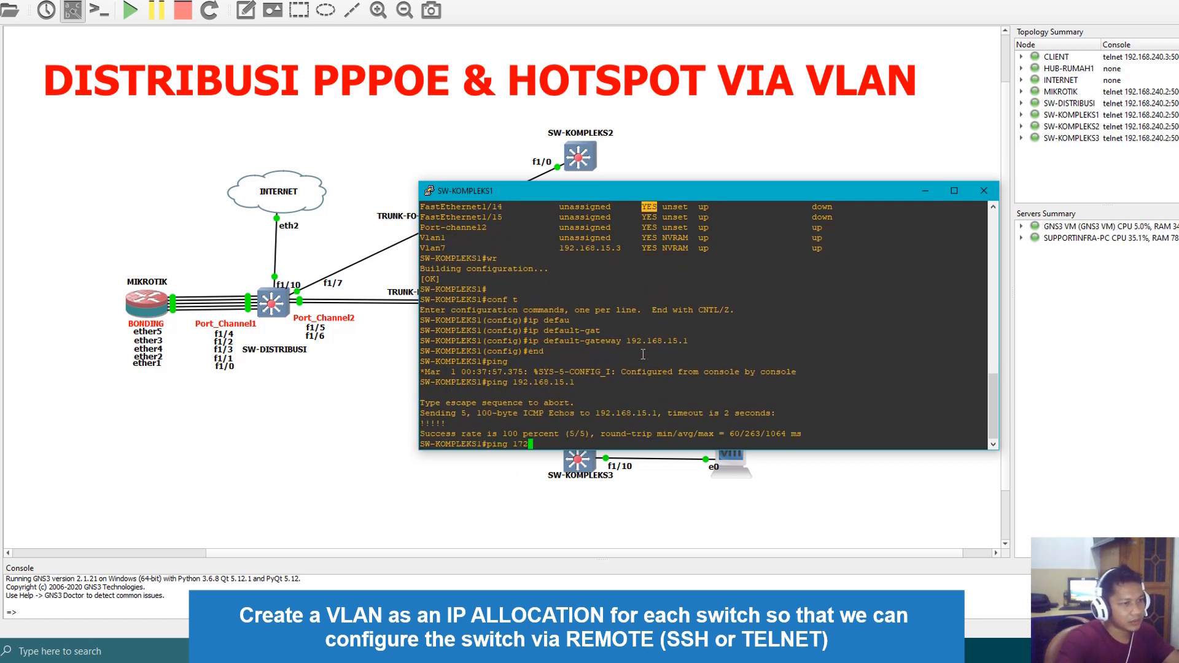
{"action": "type", "text": ".16.15.117"}
{"action": "key", "text": "Return"}
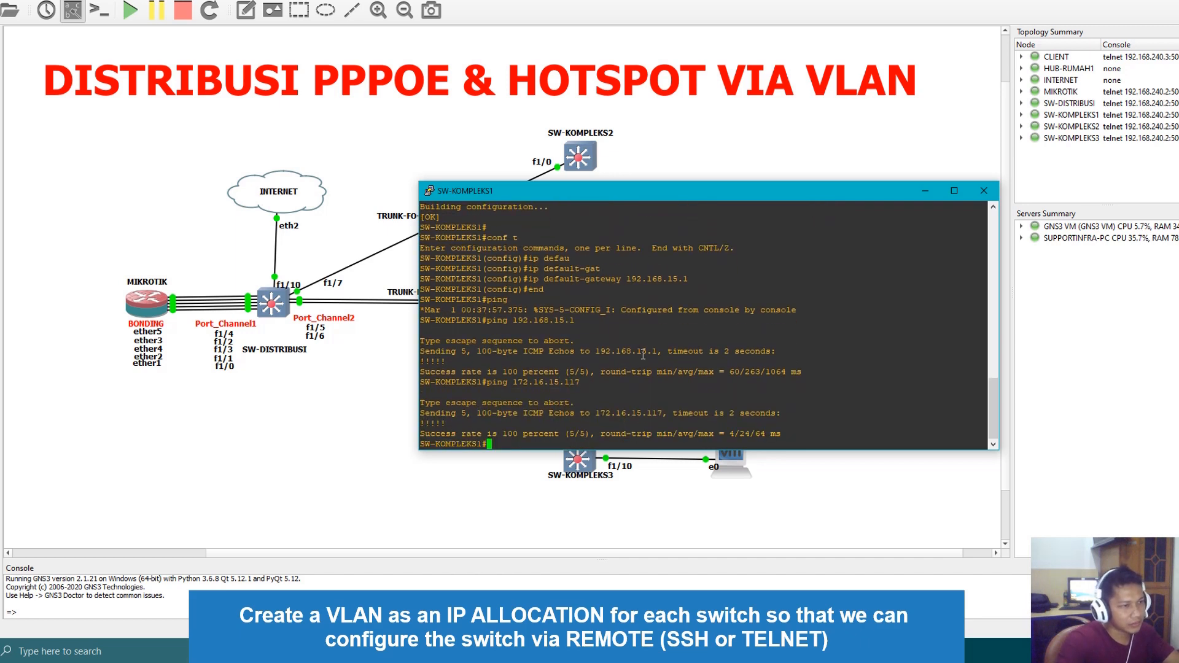
{"action": "left_click", "coordinate": [984, 191]}
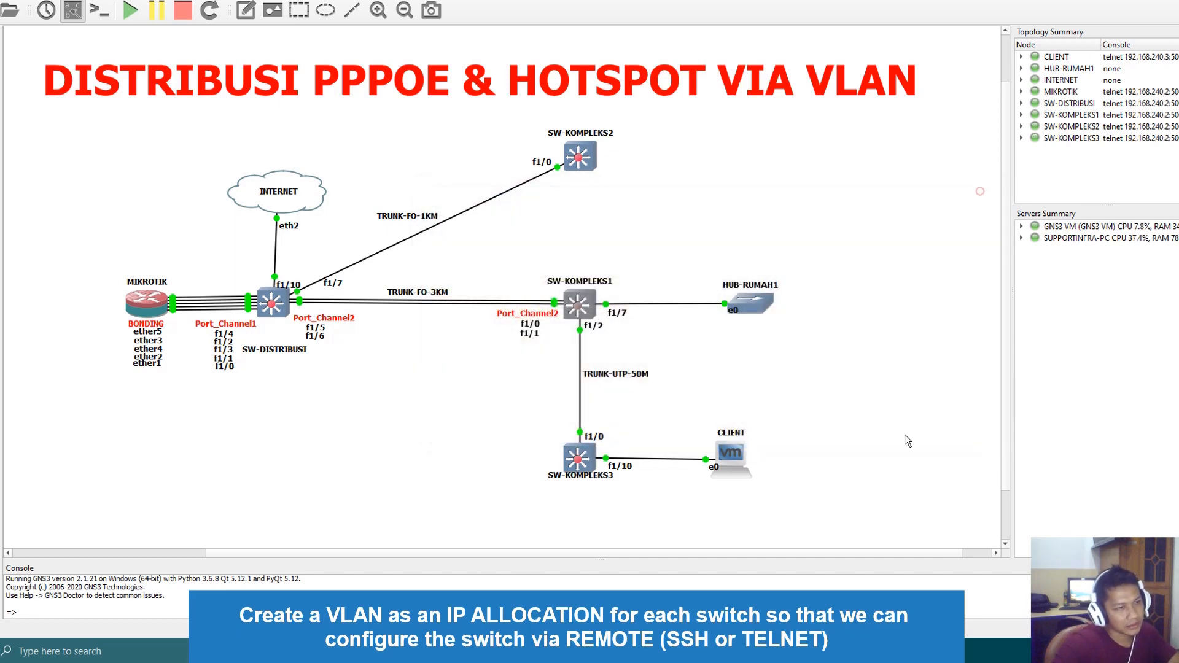
Open the SW-KOMPLEKS3 console, enter configuration mode, and enable the VLAN 1 interface with no shut
{"action": "double_click", "coordinate": [579, 462]}
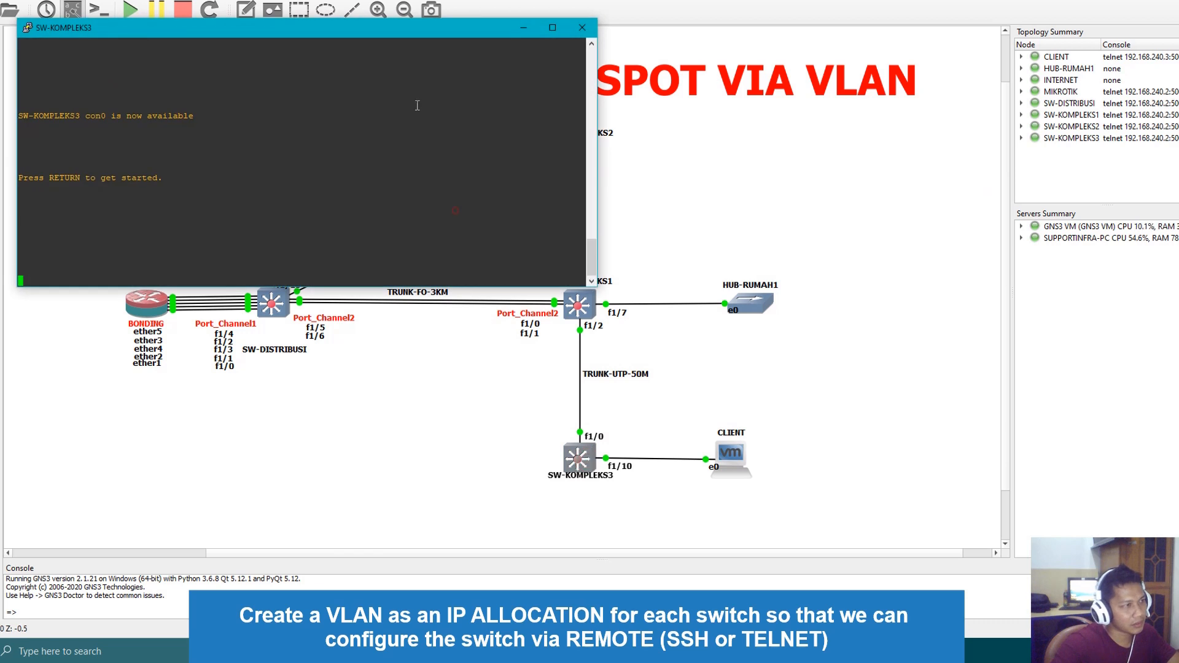
{"action": "left_click_drag", "start_coordinate": [382, 33], "coordinate": [725, 160]}
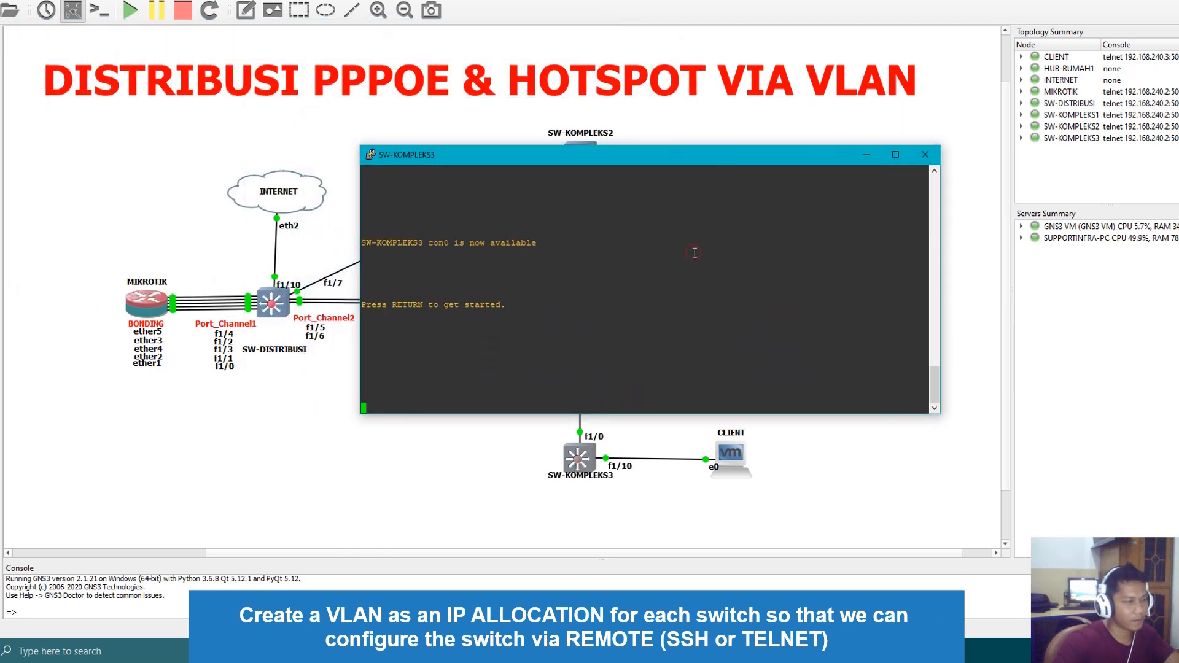
{"action": "key", "text": "Return"}
{"action": "key", "text": "Return"}
{"action": "key", "text": "Return"}
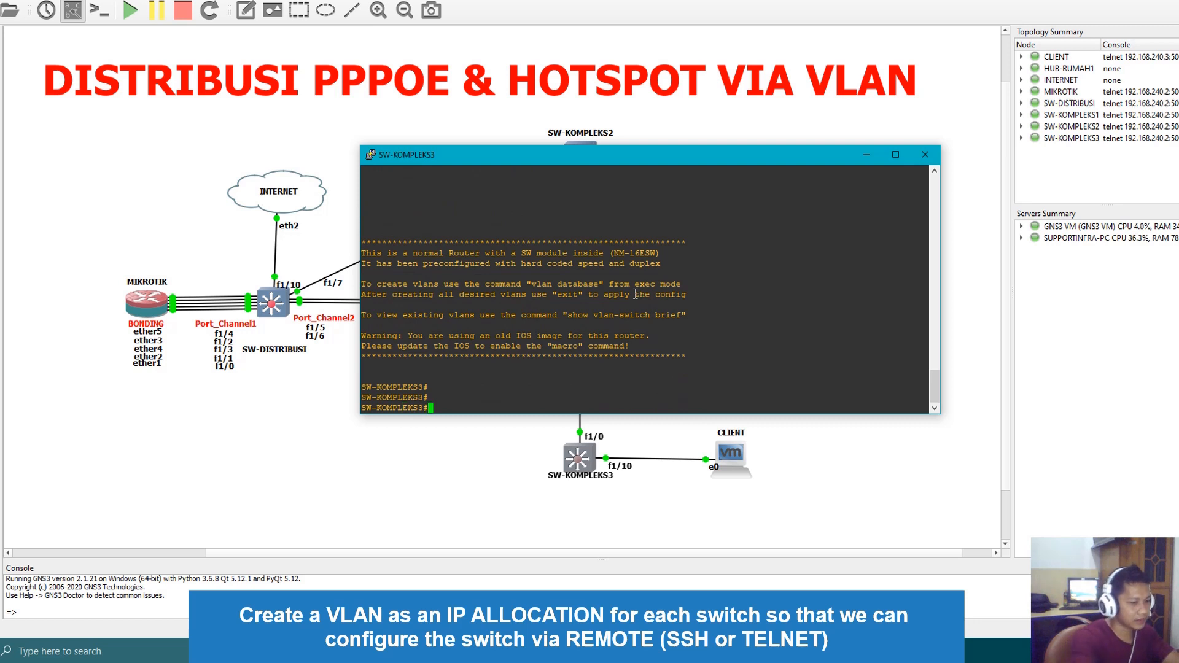
{"action": "type", "text": "conf t"}
{"action": "key", "text": "Return"}
{"action": "type", "text": "int vlan"}
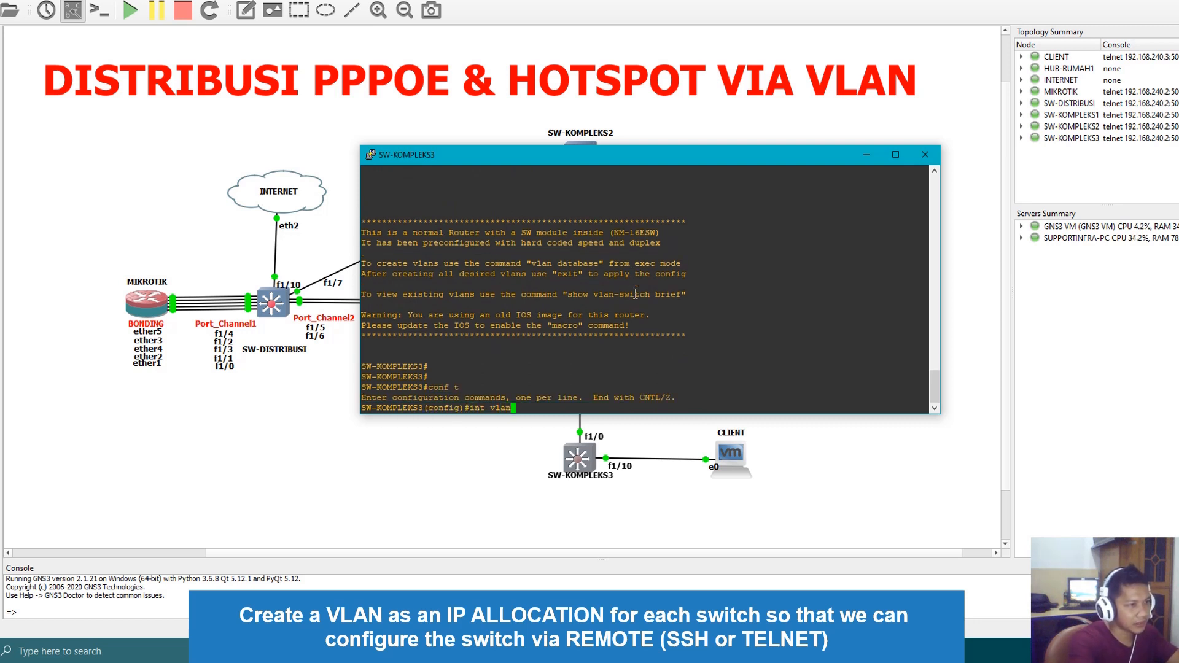
{"action": "type", "text": " 1"}
{"action": "key", "text": "Return"}
{"action": "type", "text": "no shut"}
{"action": "key", "text": "Return"}
Enter the VLAN 7 interface on SW-KOMPLEKS3 and enable it with no shut
{"action": "type", "text": "int"}
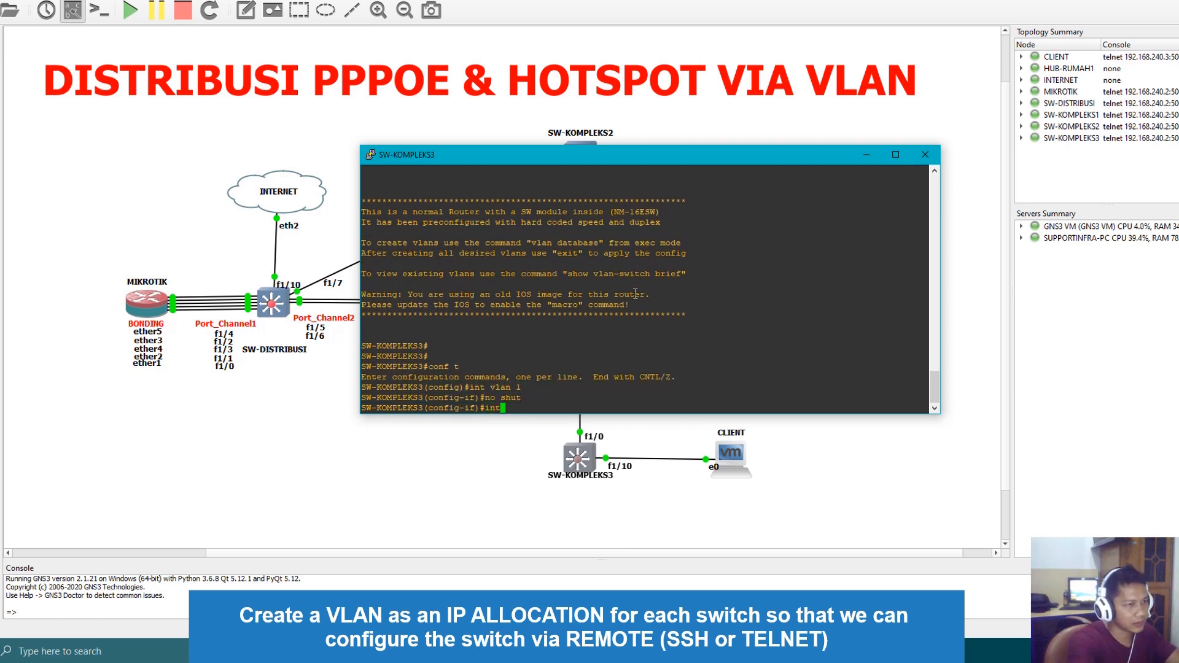
{"action": "type", "text": " vlan 7"}
{"action": "key", "text": "Return"}
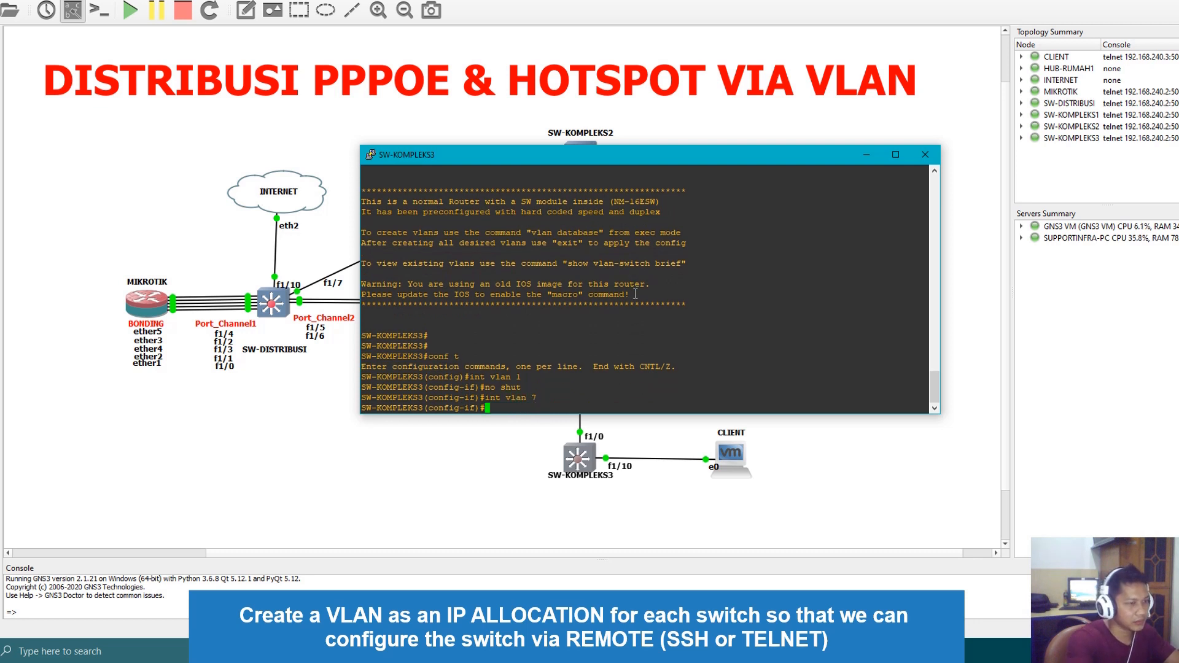
{"action": "type", "text": "no shut"}
{"action": "key", "text": "Return"}
Assign 192.168.15.4 255.255.255.0 to SW-KOMPLEKS3's VLAN 7 interface and set its description to MANAGE-SWITCH
{"action": "type", "text": "ip ad"}
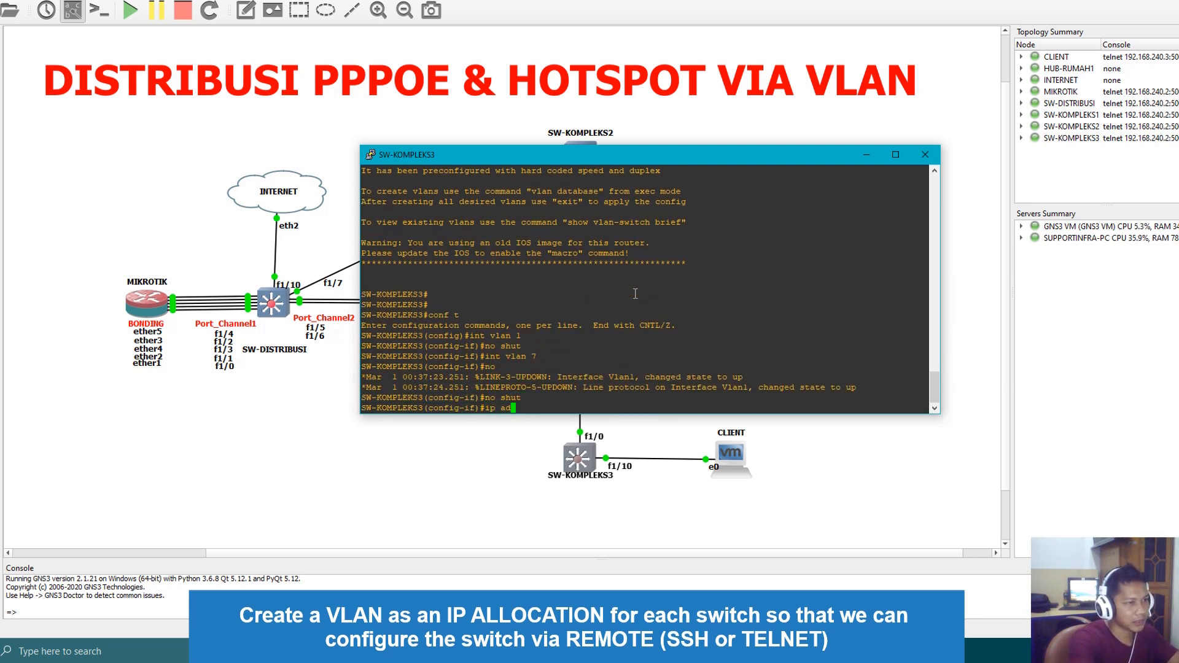
{"action": "type", "text": "d 192.168"}
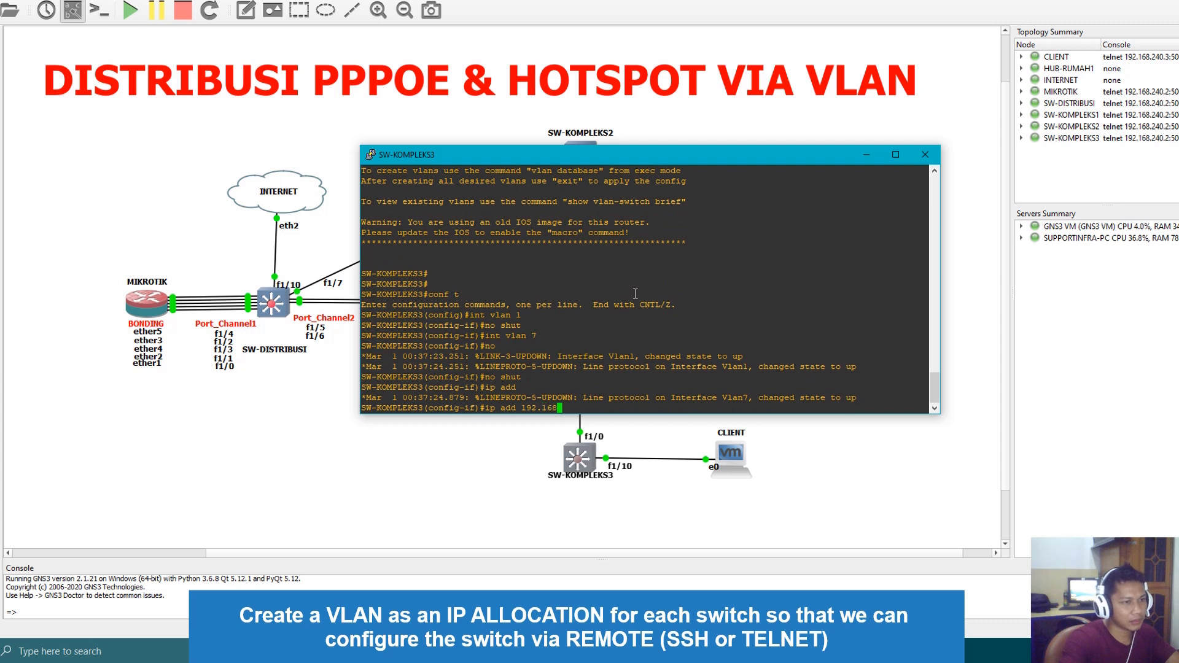
{"action": "type", "text": ".15."}
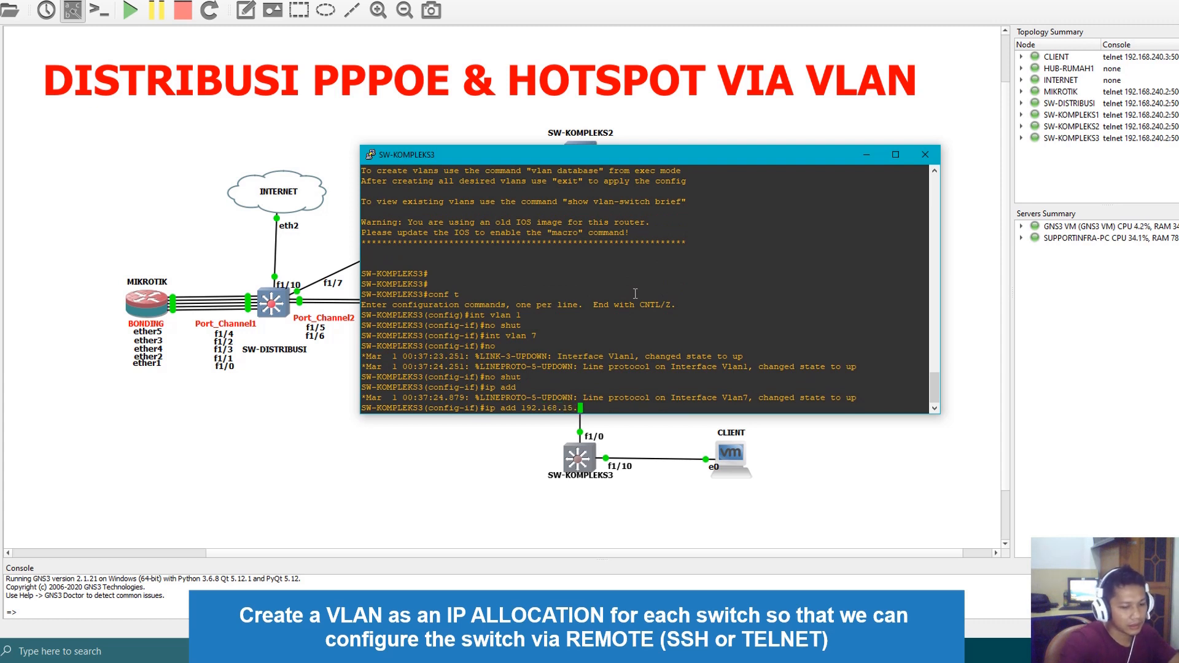
{"action": "type", "text": "4 255.255.255.0"}
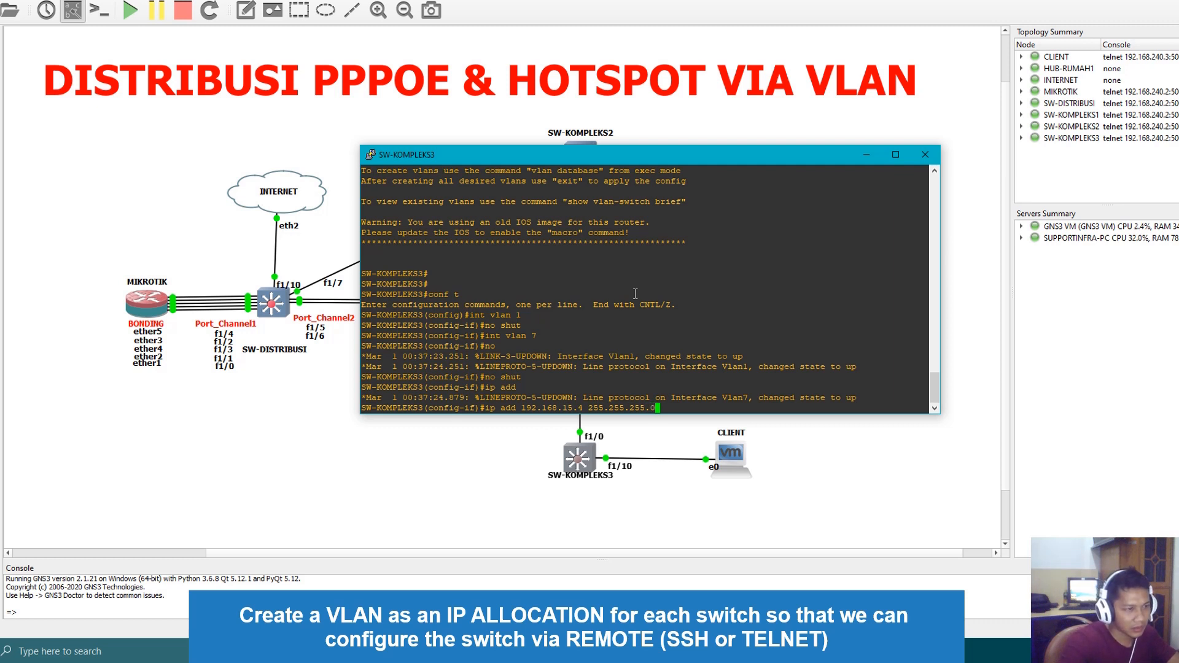
{"action": "key", "text": "Return"}
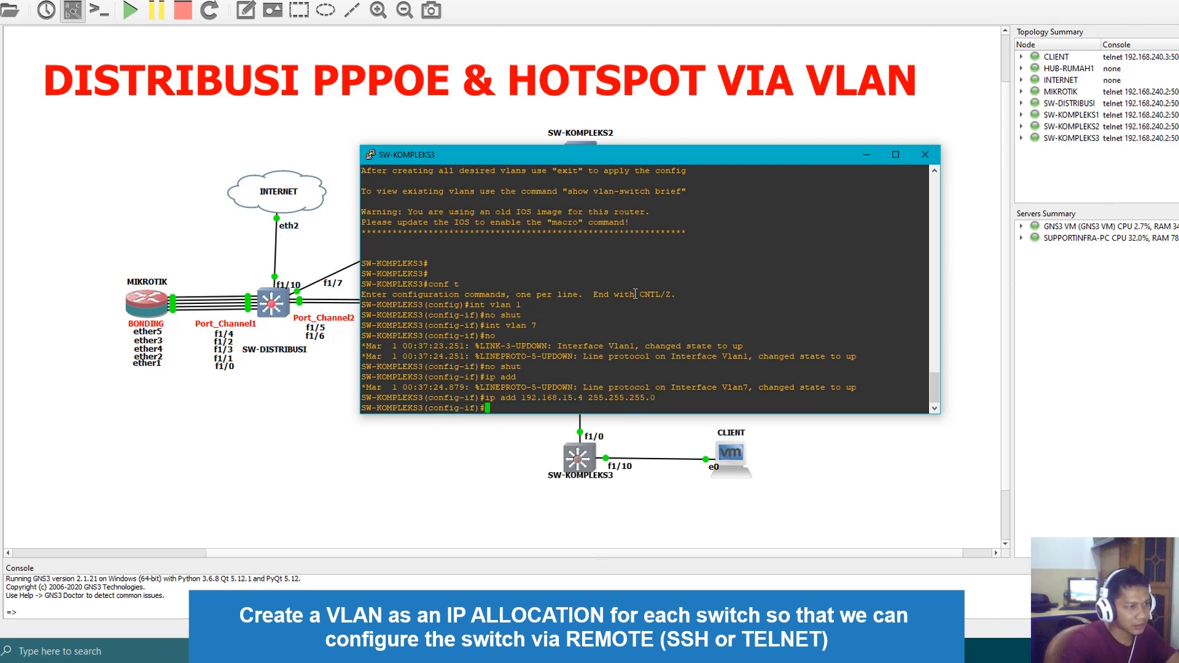
{"action": "type", "text": "desc MAN"}
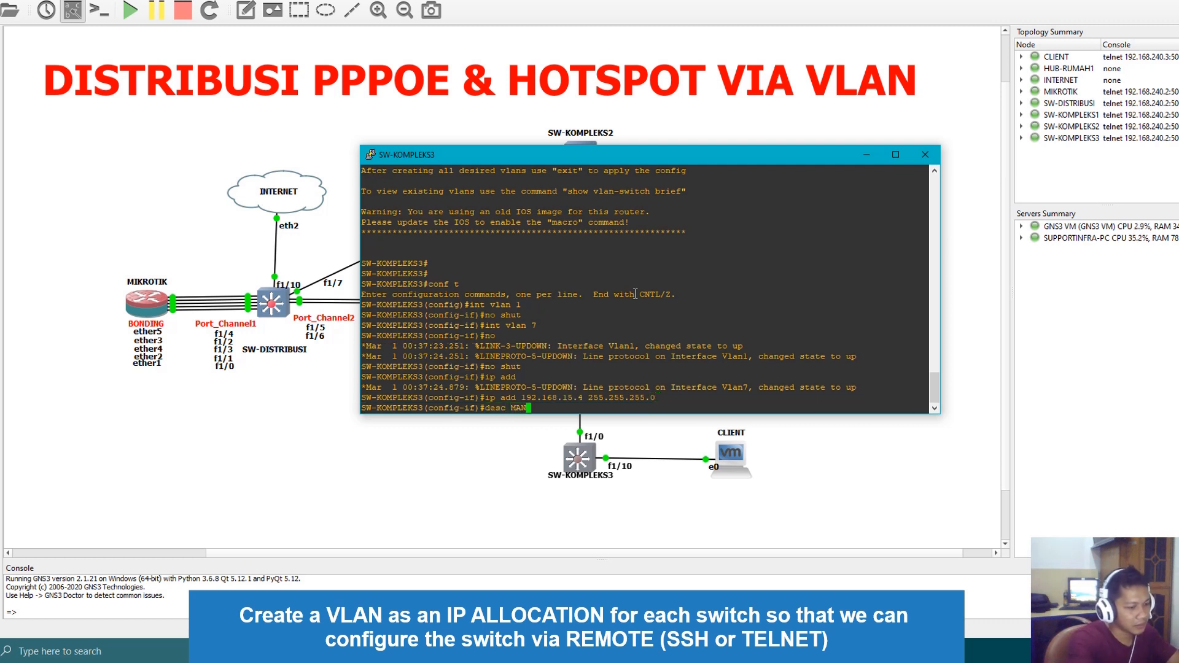
{"action": "type", "text": "AGE-SWITCH"}
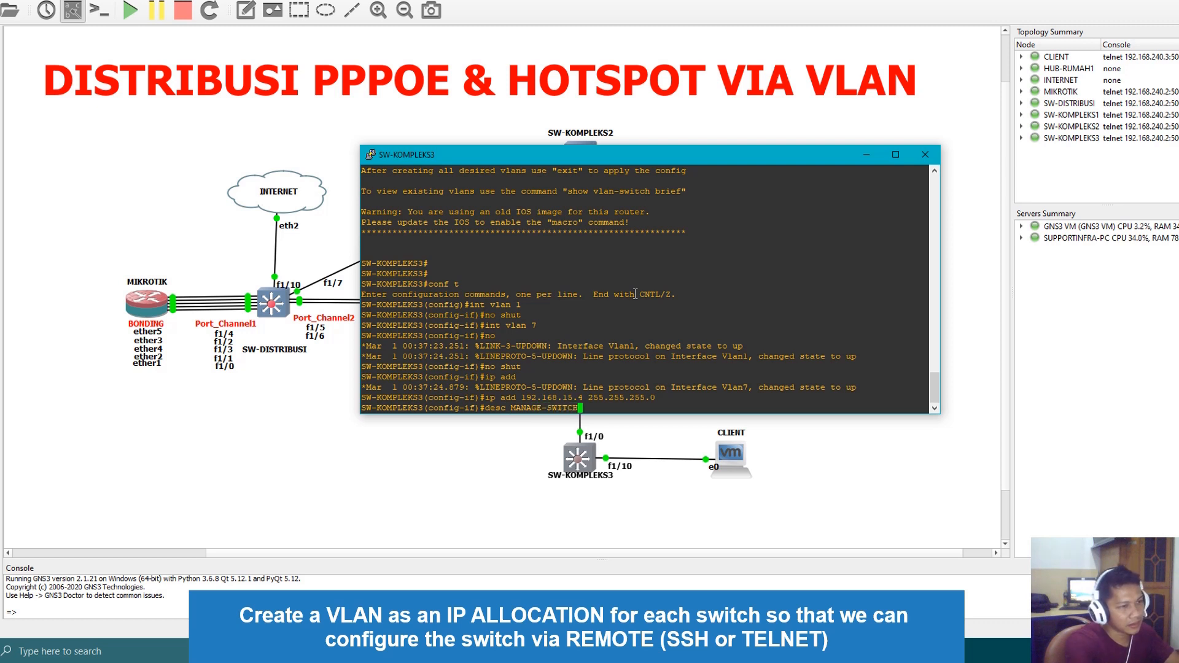
{"action": "key", "text": "Return"}
Leave configuration mode on SW-KOMPLEKS3 and ping the gateway 192.168.15.1
{"action": "type", "text": "em"}
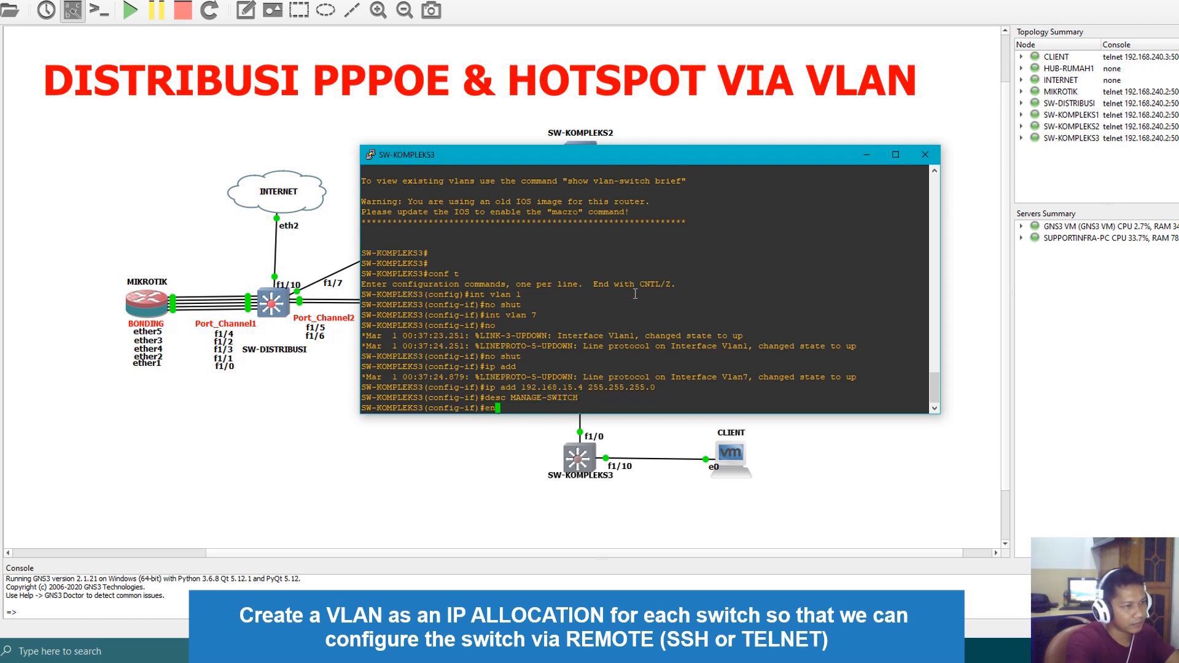
{"action": "type", "text": "d"}
{"action": "key", "text": "Return"}
{"action": "type", "text": "ping "}
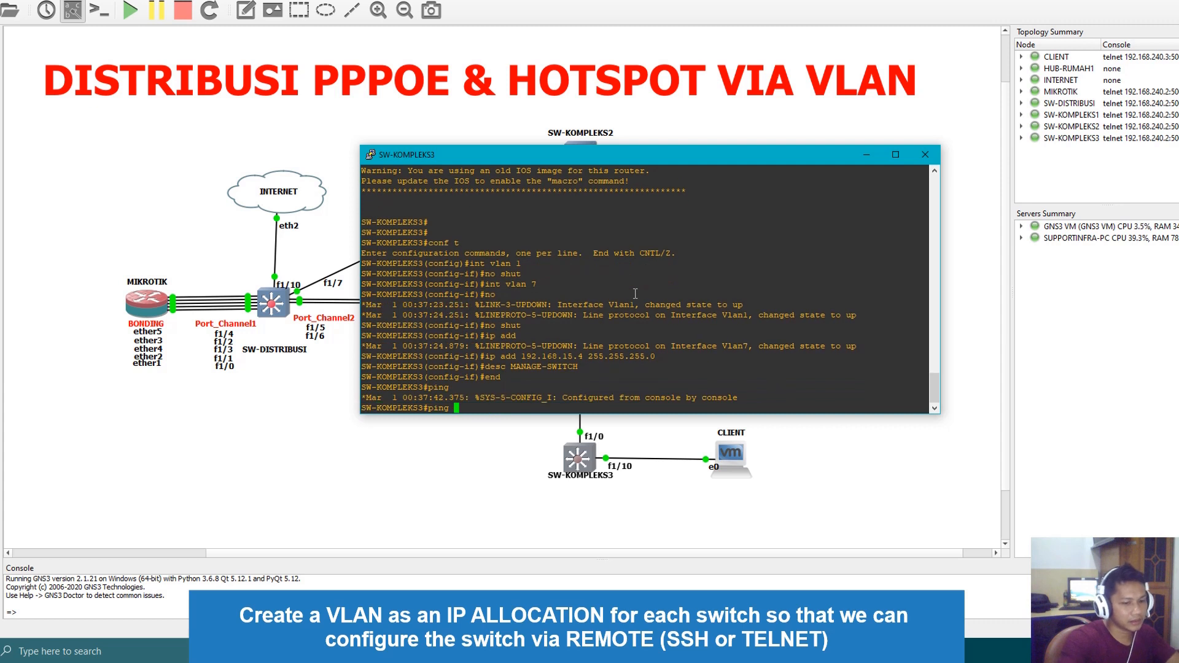
{"action": "type", "text": "192.168.15.1"}
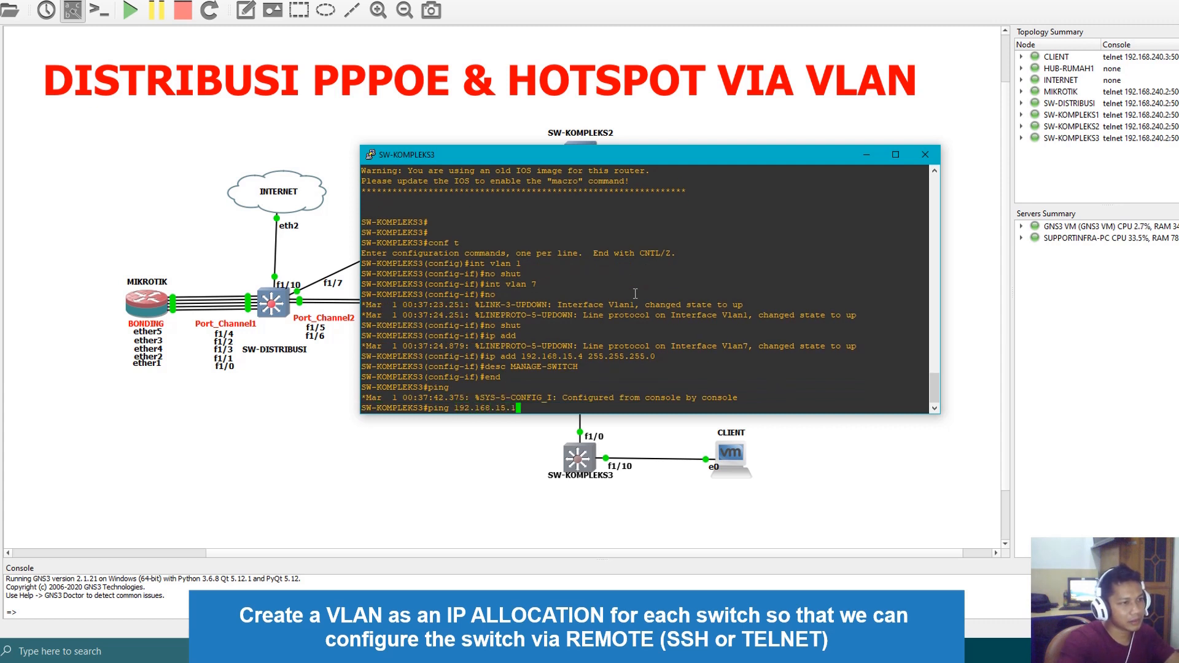
{"action": "key", "text": "Return"}
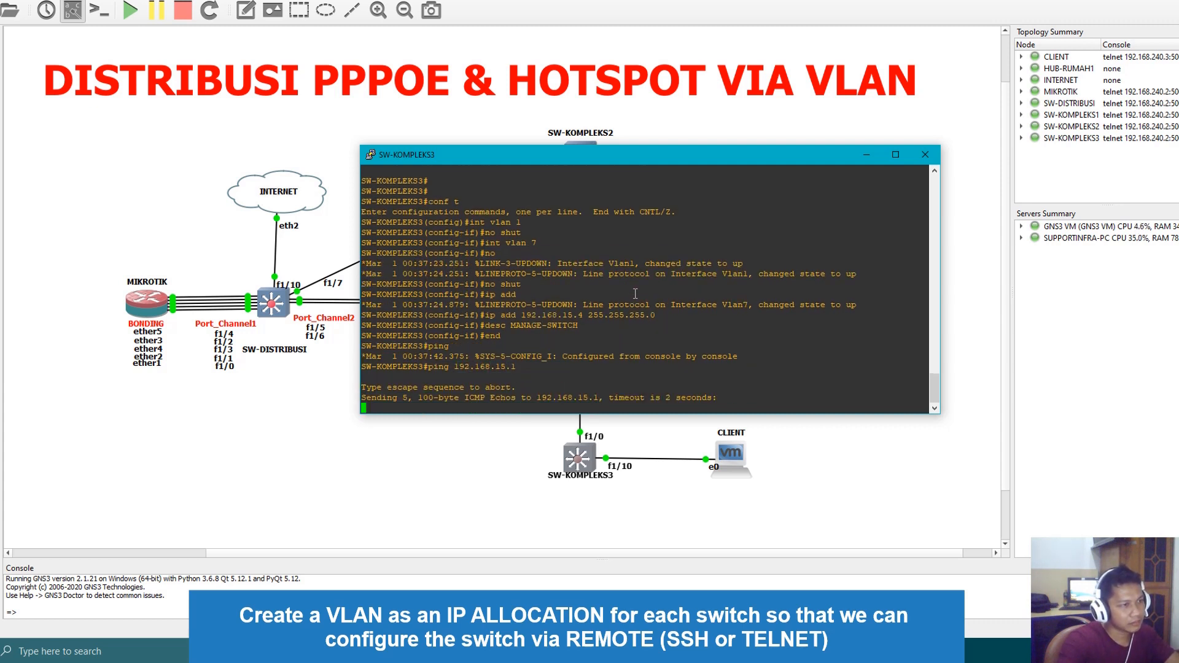
Enter global configuration mode on SW-KOMPLEKS3 and set its IP default gateway to 192.168.15.1
{"action": "type", "text": "conf t"}
{"action": "key", "text": "Return"}
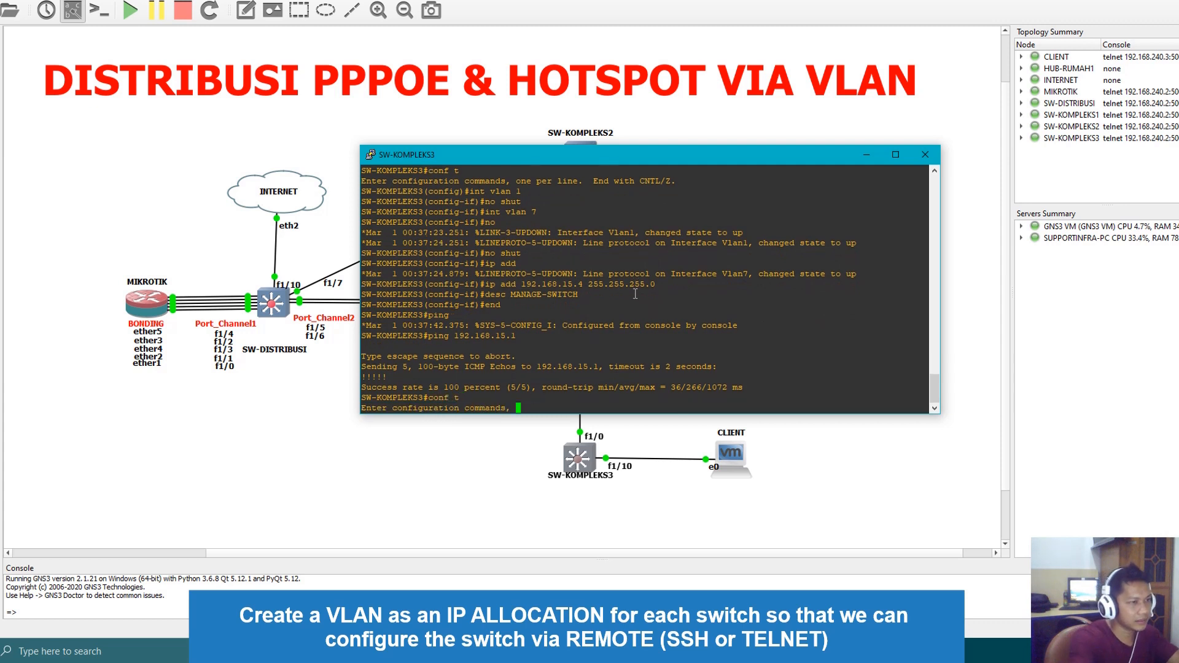
{"action": "type", "text": "ip defau"}
{"action": "key", "text": "Tab"}
{"action": "type", "text": "lt-gat"}
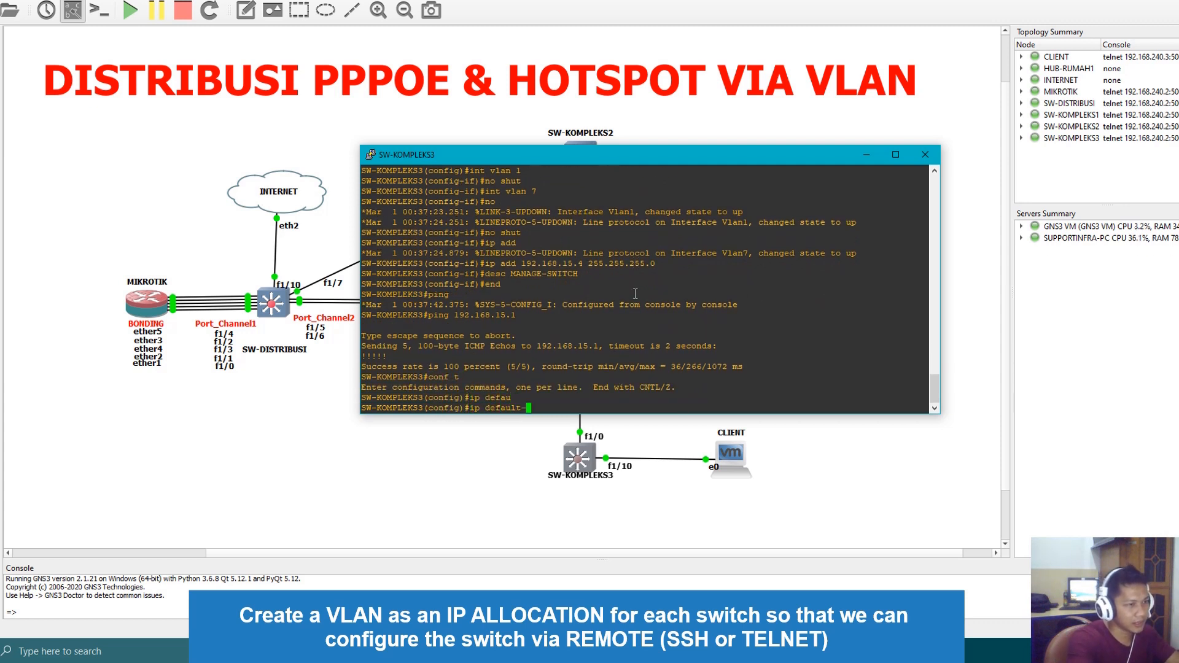
{"action": "key", "text": "Tab"}
{"action": "type", "text": "192."}
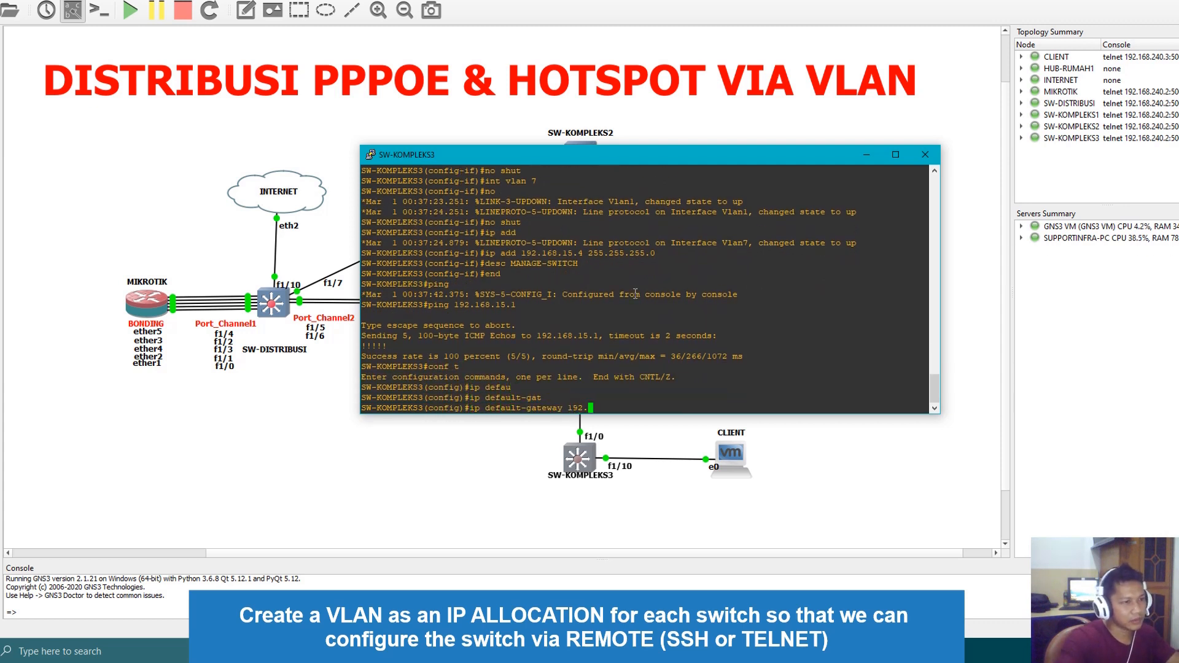
{"action": "type", "text": "168.15.1"}
{"action": "key", "text": "Return"}
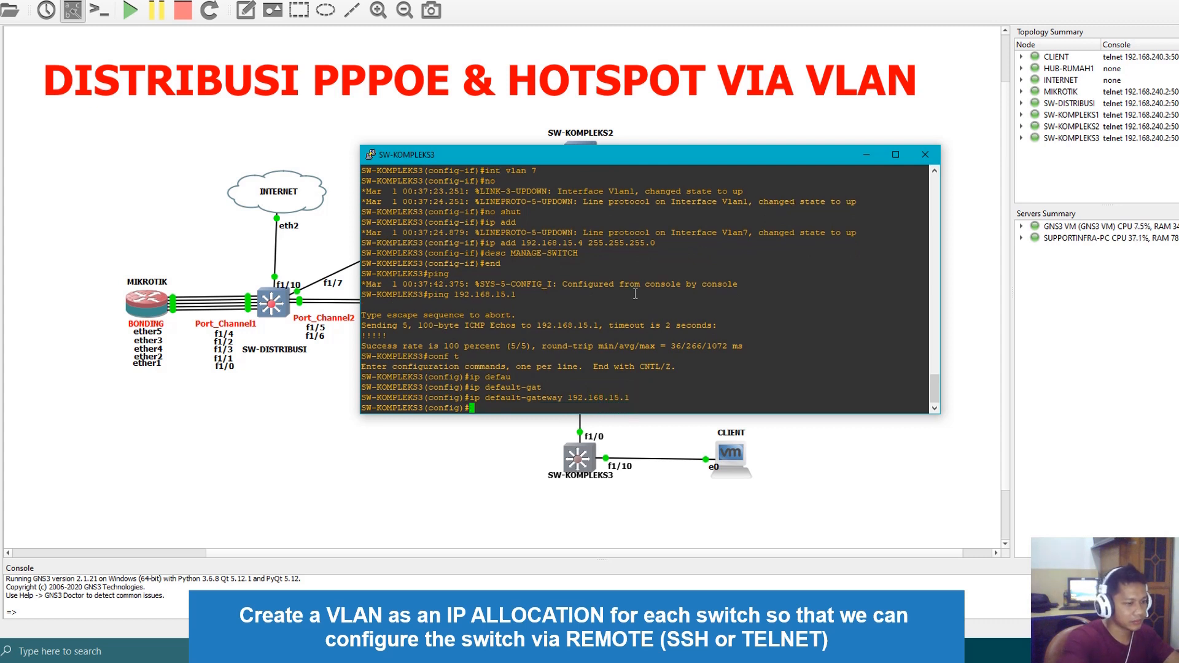
Exit configuration mode on SW-KOMPLEKS3 and repeat the ping to 192.168.15.1
{"action": "type", "text": "end"}
{"action": "key", "text": "Return"}
{"action": "key", "text": "Up"}
{"action": "key", "text": "Up"}
{"action": "key", "text": "Return"}
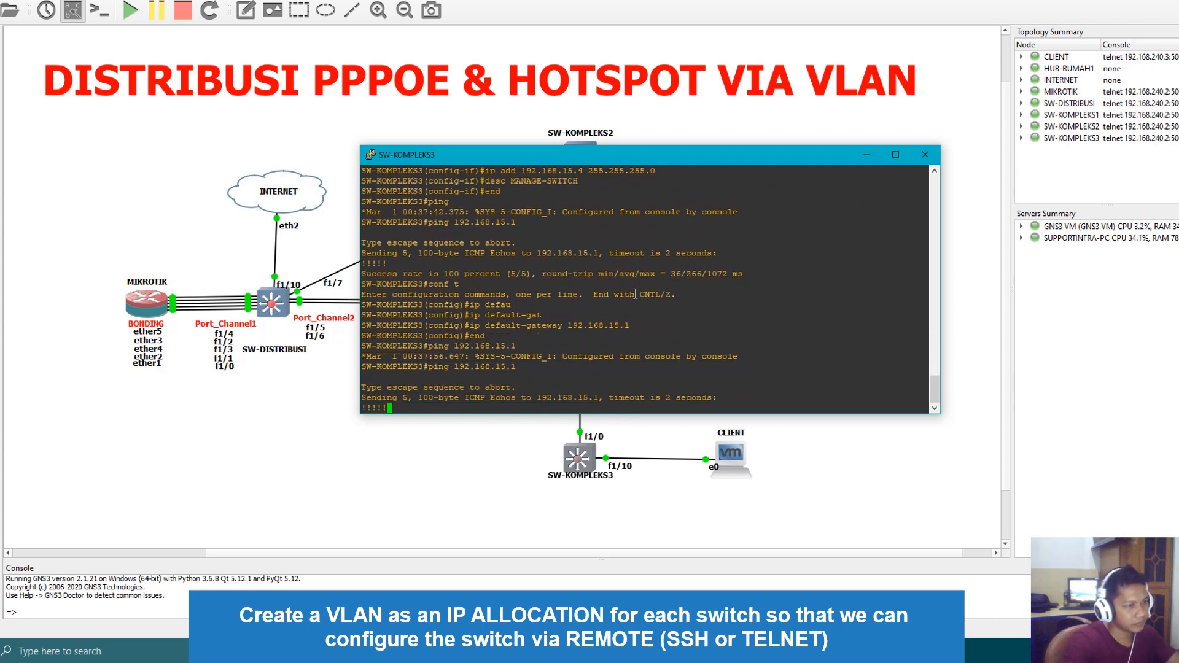
Ping 172.16.15.117 from SW-KOMPLEKS3 and close its console
{"action": "type", "text": "ping 17"}
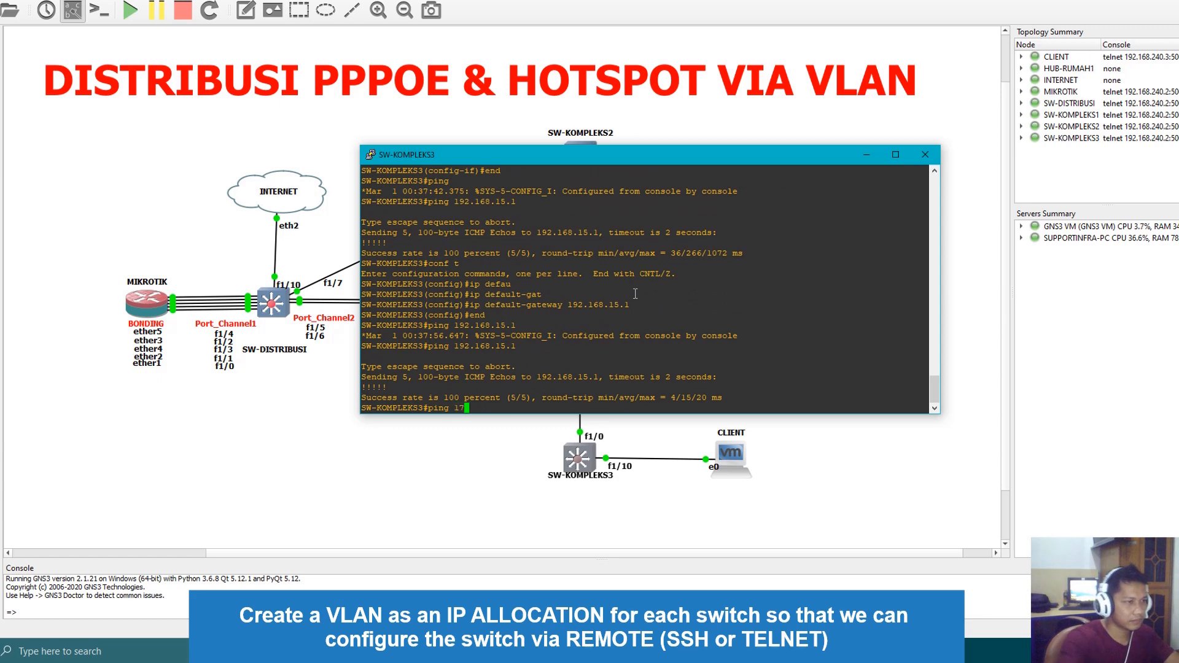
{"action": "type", "text": "2.16.15.117"}
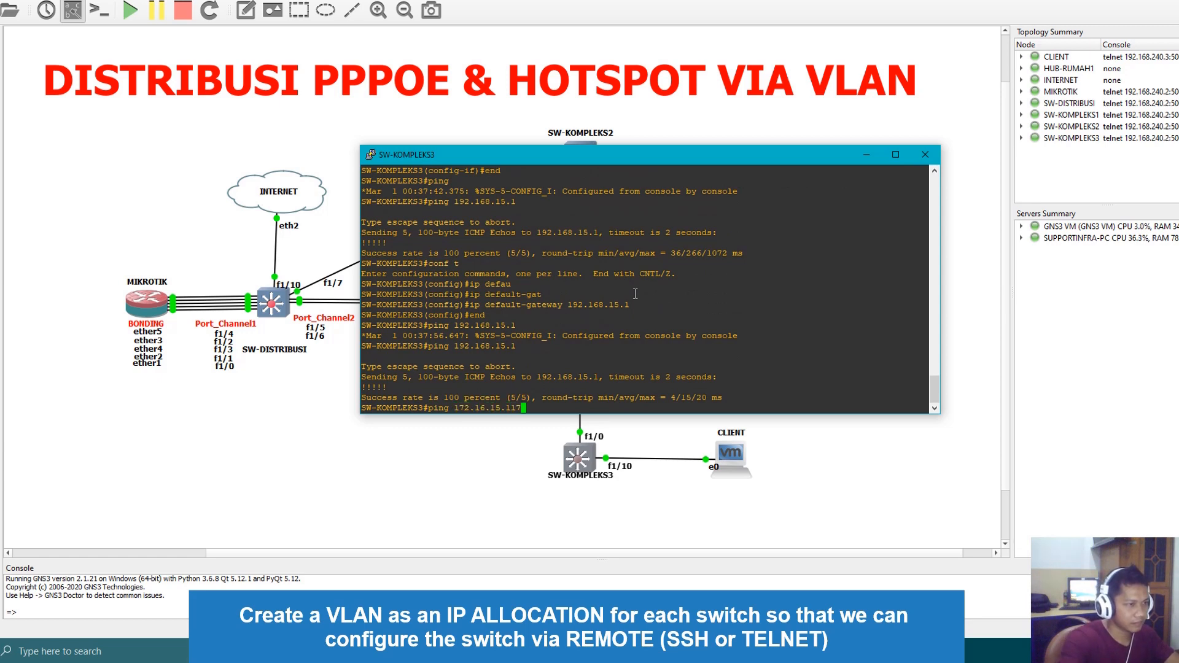
{"action": "key", "text": "Return"}
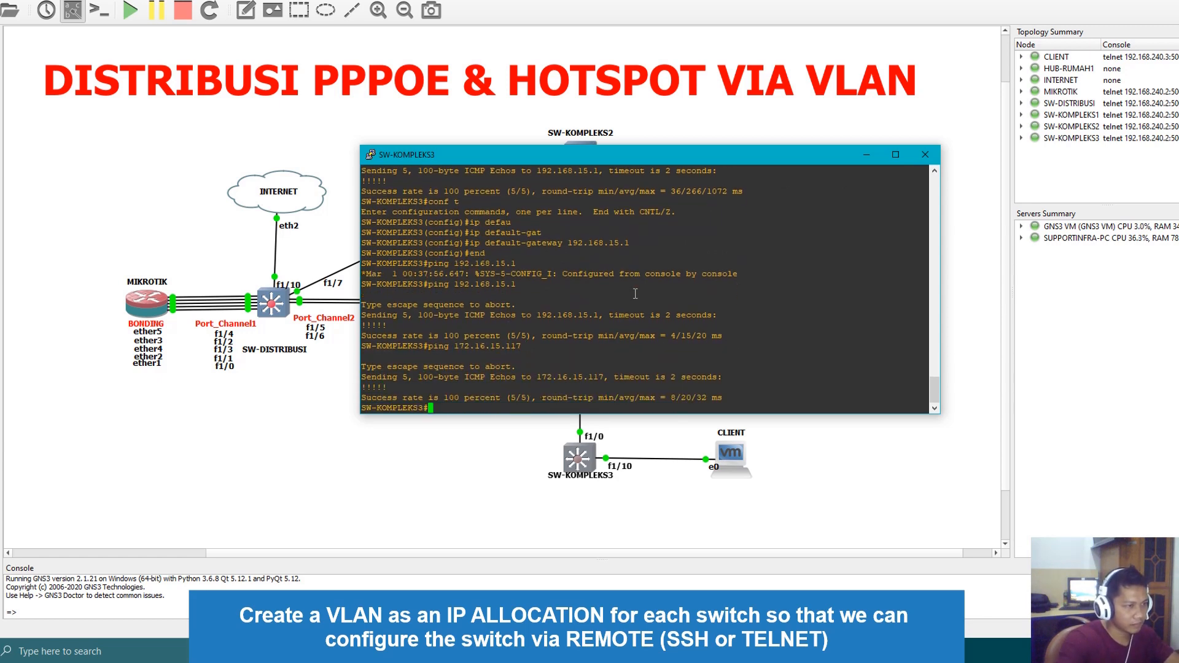
{"action": "left_click", "coordinate": [926, 154]}
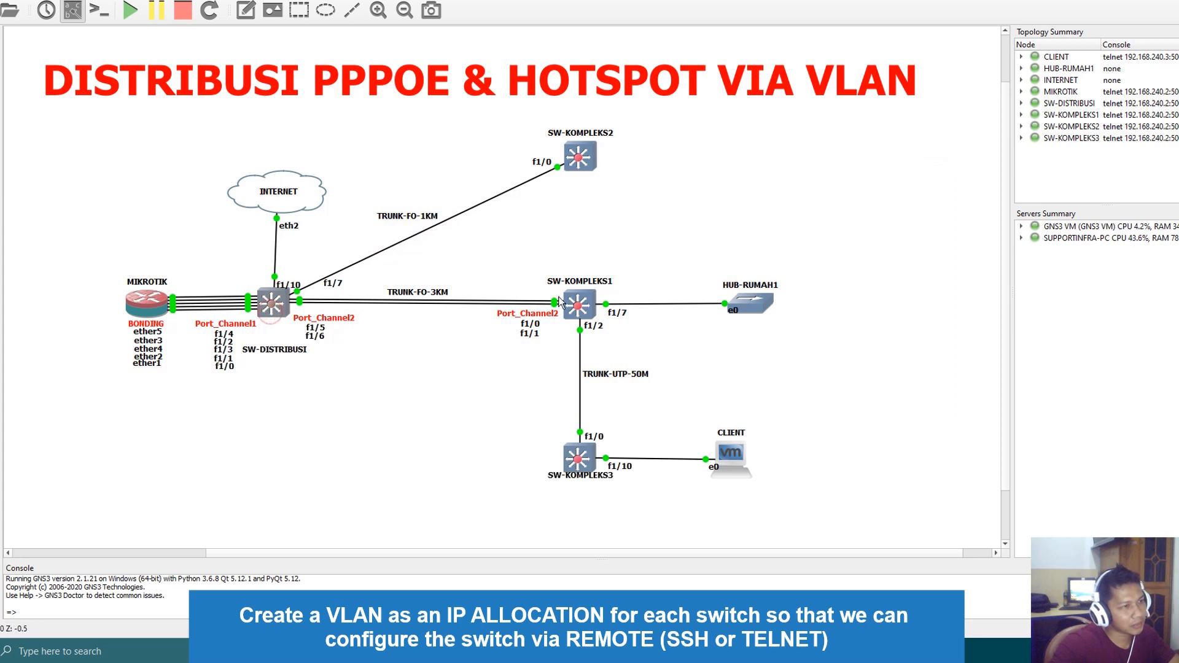
{"action": "left_click", "coordinate": [367, 451]}
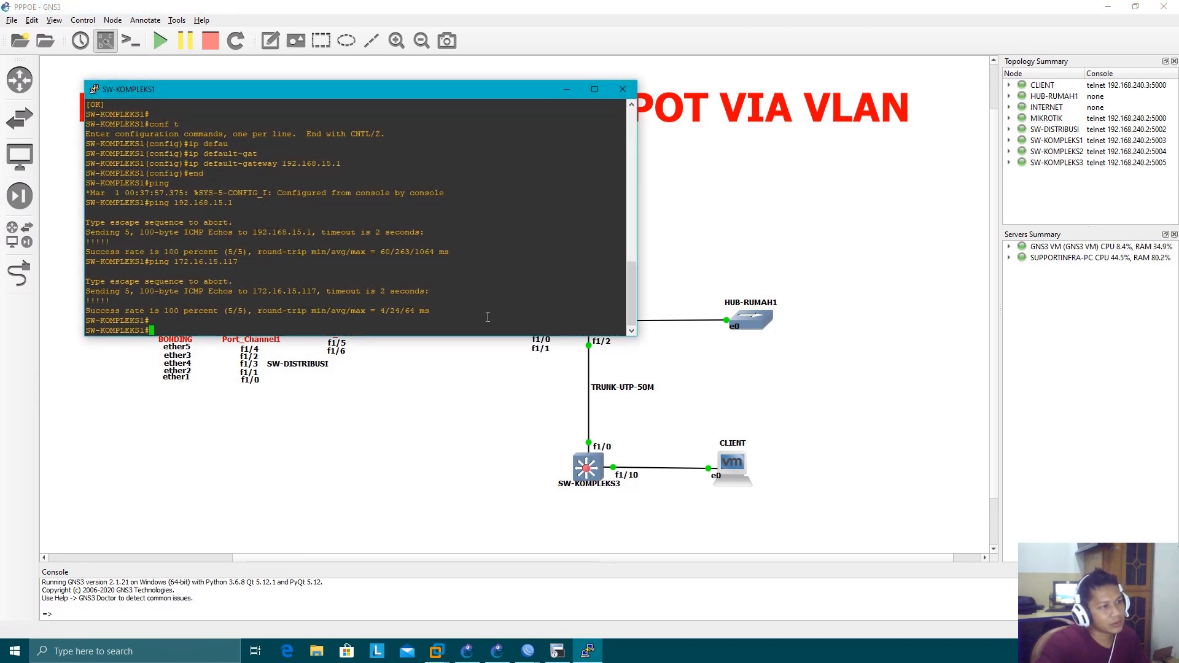
Close the SW-KOMPLEKS1 console, switch to SecureCRT, and reduce the session tree to its main folders, dismissing the new session options
{"action": "left_click", "coordinate": [622, 89]}
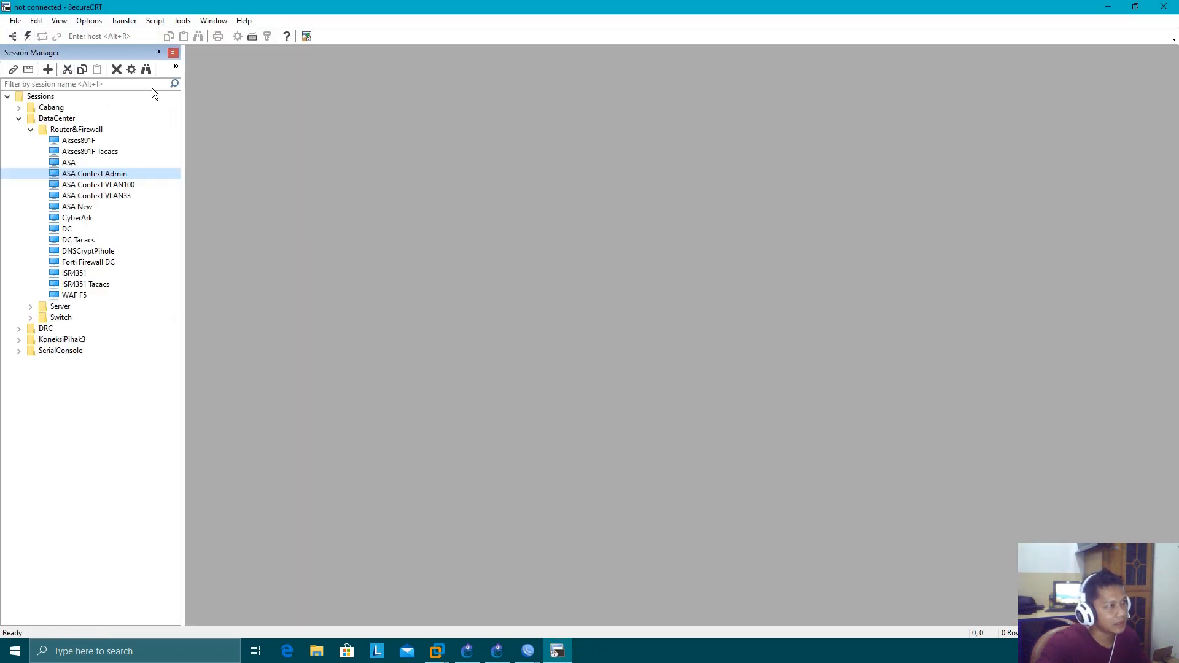
{"action": "left_click", "coordinate": [19, 119]}
{"action": "left_click", "coordinate": [7, 97]}
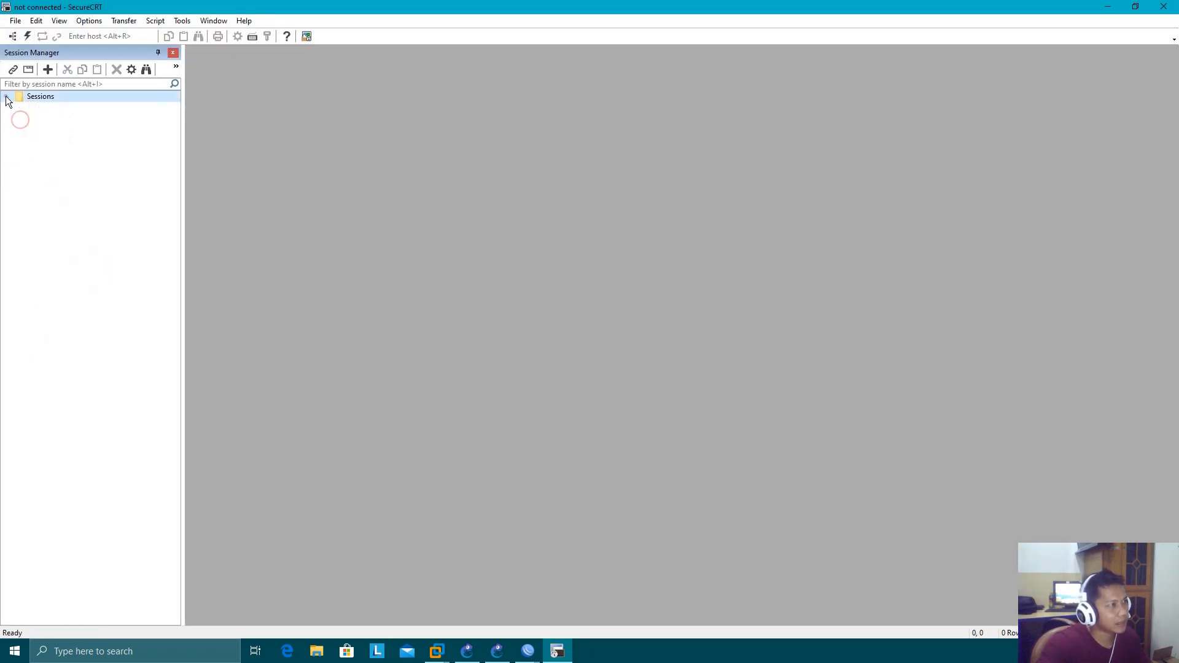
{"action": "left_click", "coordinate": [7, 97]}
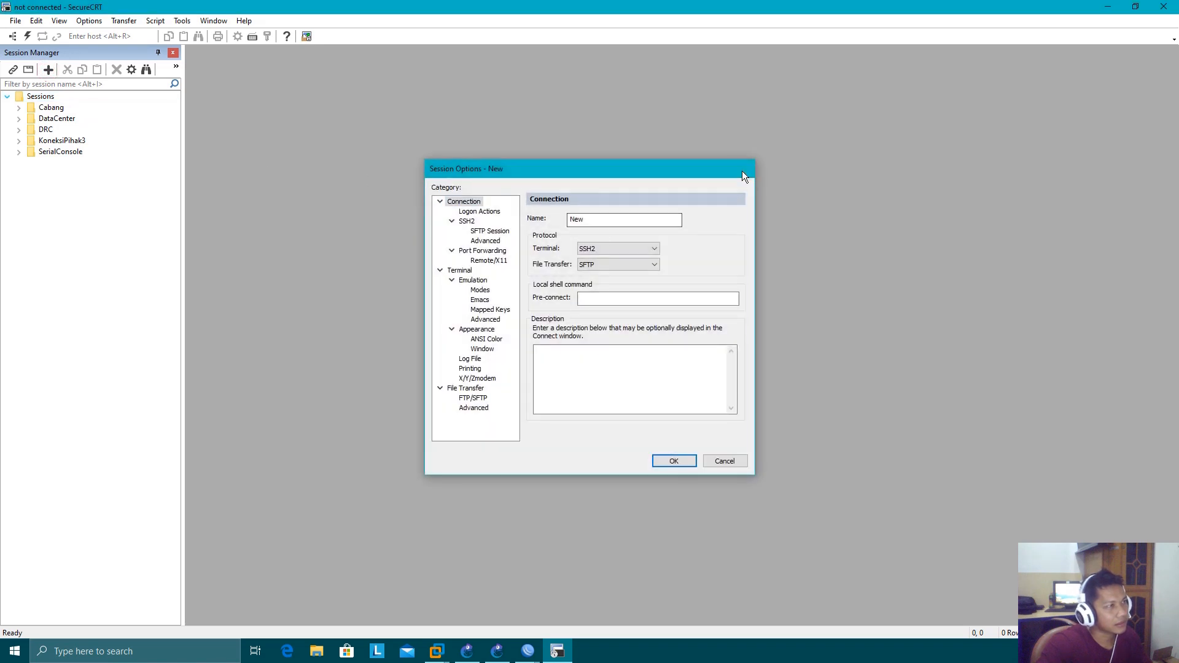
{"action": "left_click", "coordinate": [743, 170]}
Open a Quick Connect over SSH2 and set the hostname to 192.168.15.2
{"action": "left_click", "coordinate": [27, 37]}
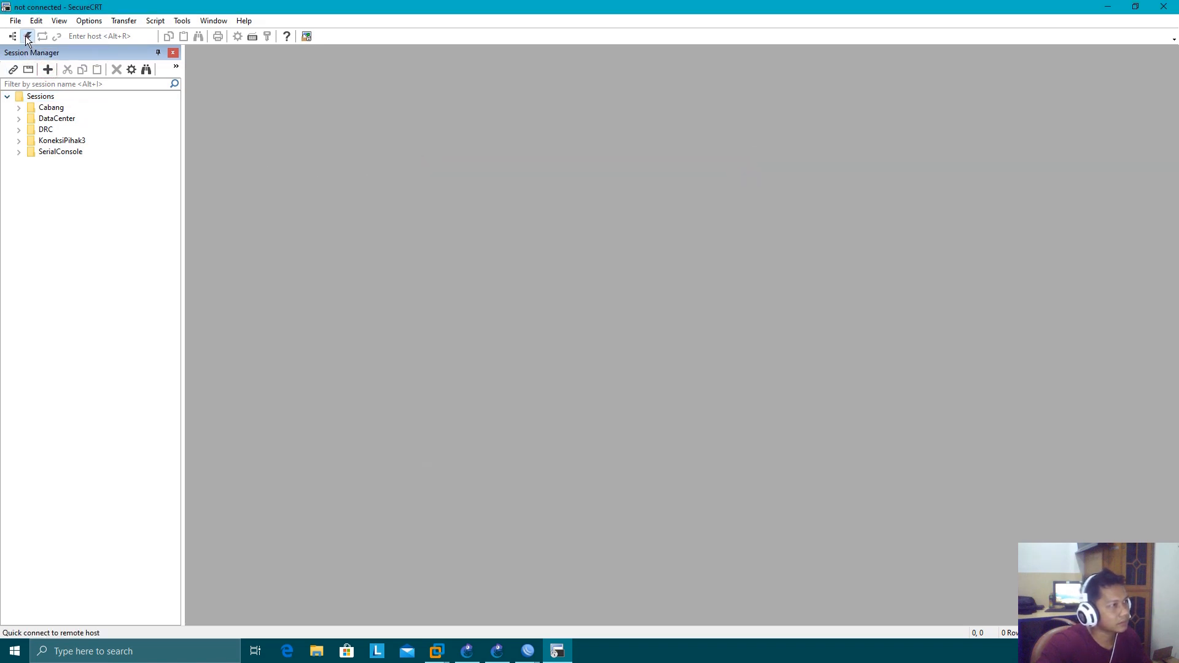
{"action": "type", "text": "192.168.15.2"}
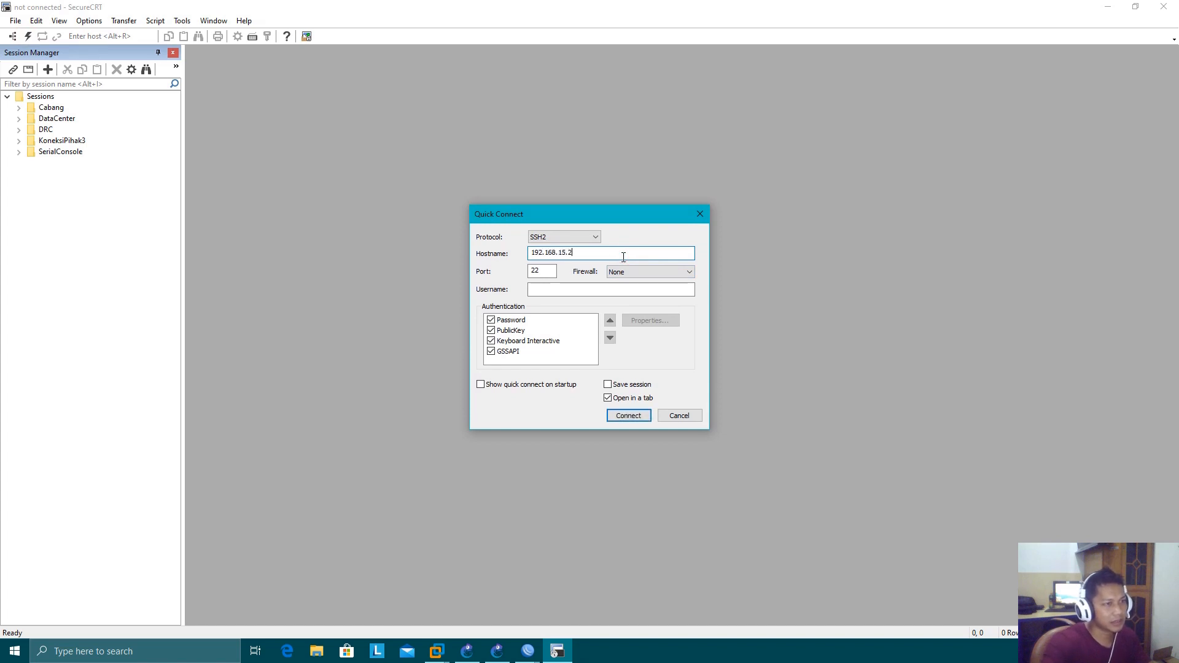
{"action": "left_click", "coordinate": [578, 293]}
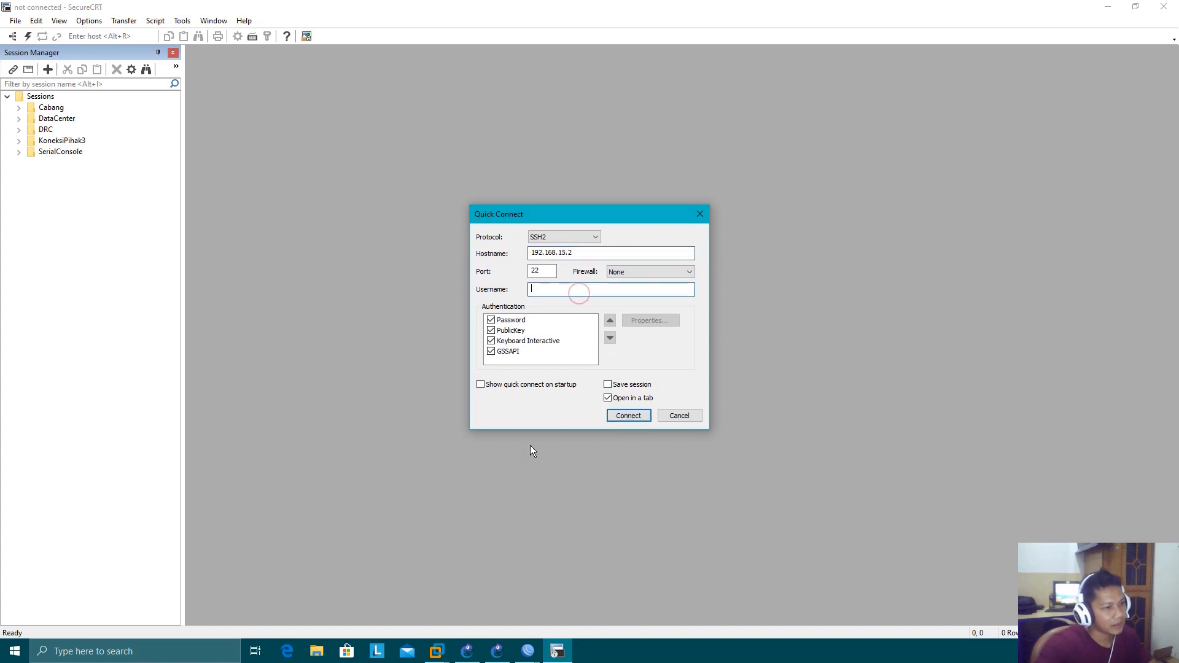
Switch to GNS3, open the SW-DISTRIBUSI console, and enter global configuration mode
{"action": "left_click", "coordinate": [497, 651]}
{"action": "double_click", "coordinate": [295, 319]}
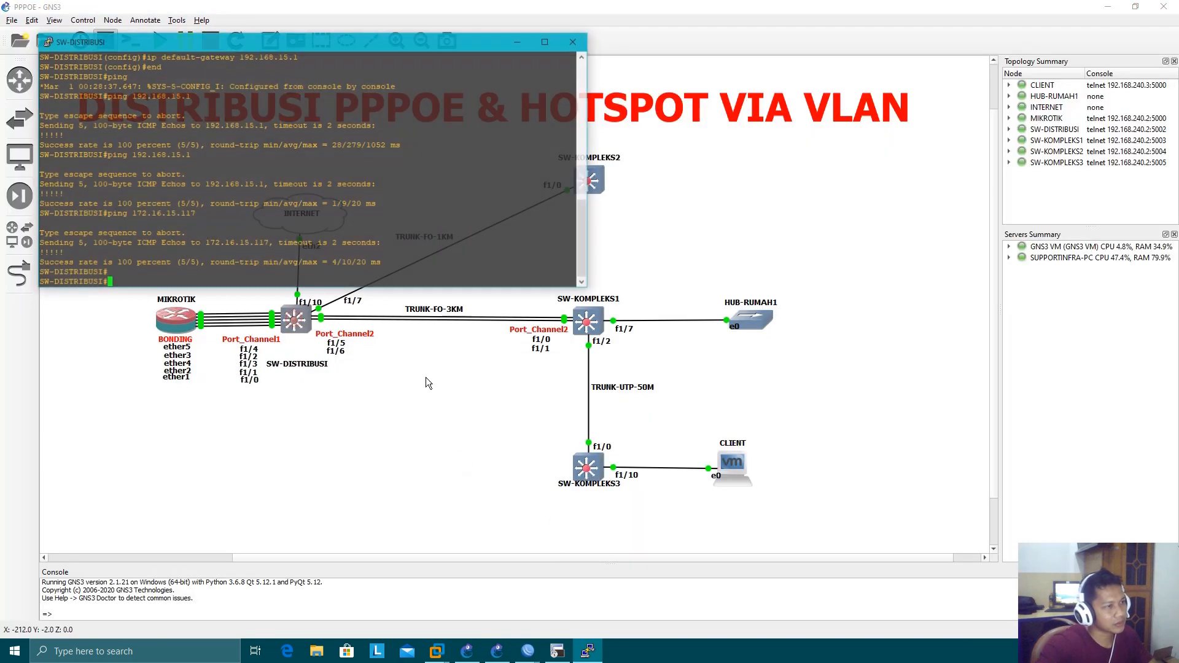
{"action": "left_click_drag", "start_coordinate": [286, 41], "coordinate": [592, 267]}
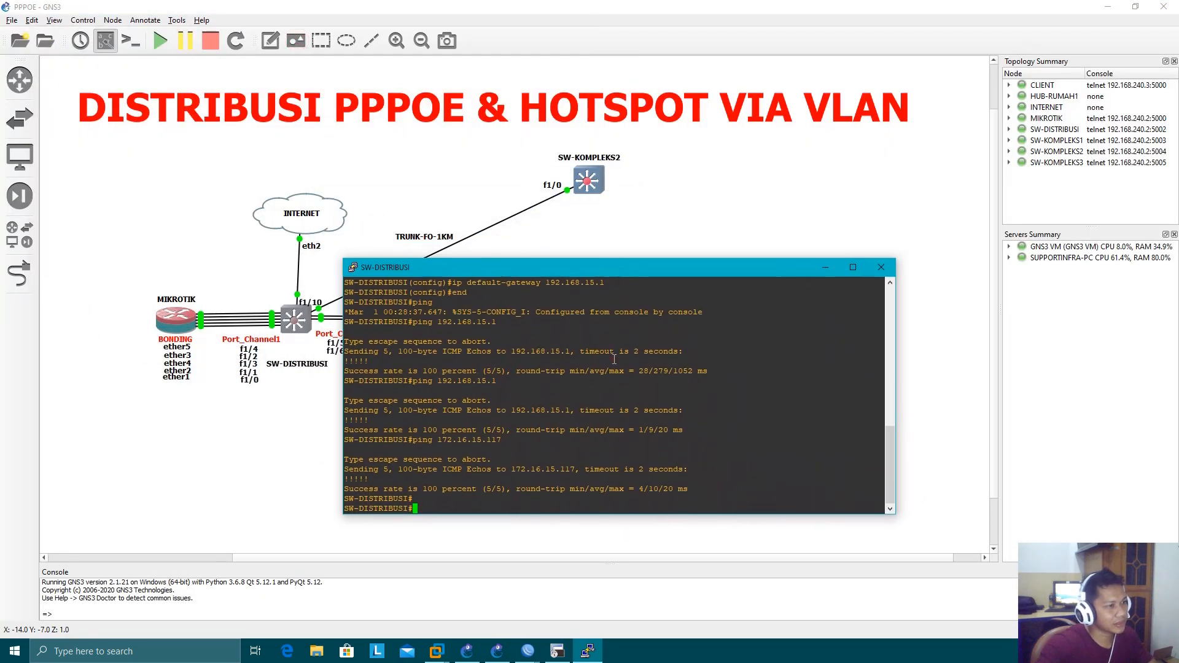
{"action": "type", "text": "conf t"}
{"action": "key", "text": "Return"}
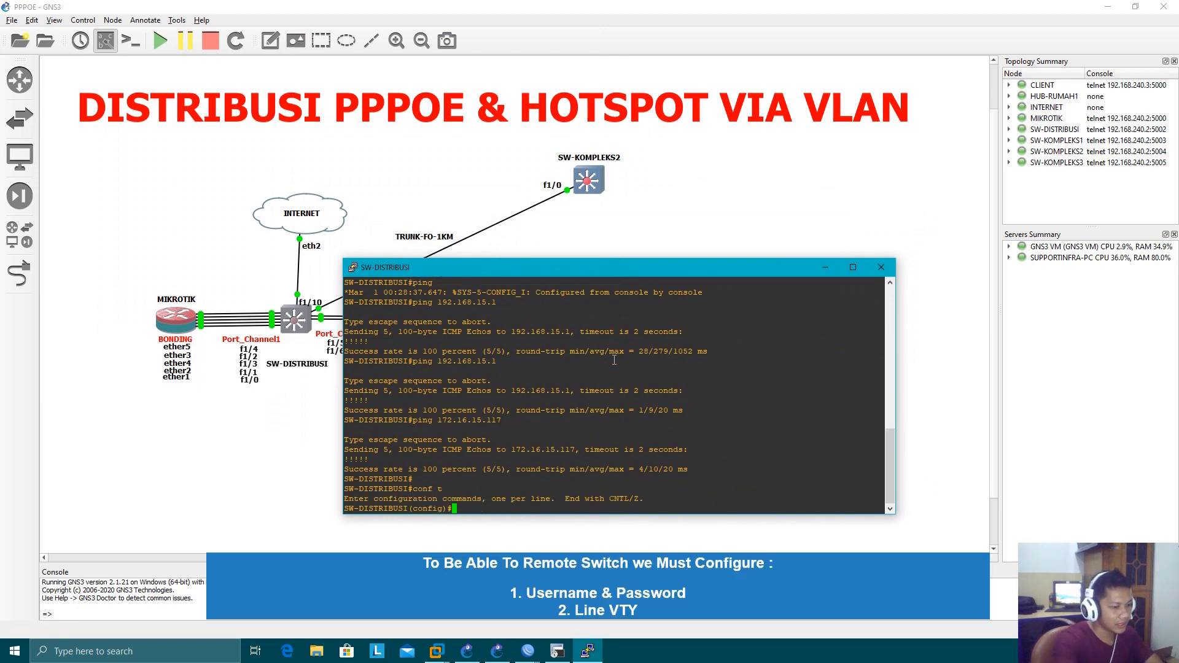
Create the local user ayz on SW-DISTRIBUSI with privilege 15 and enter its secret password
{"action": "key", "text": "Tab"}
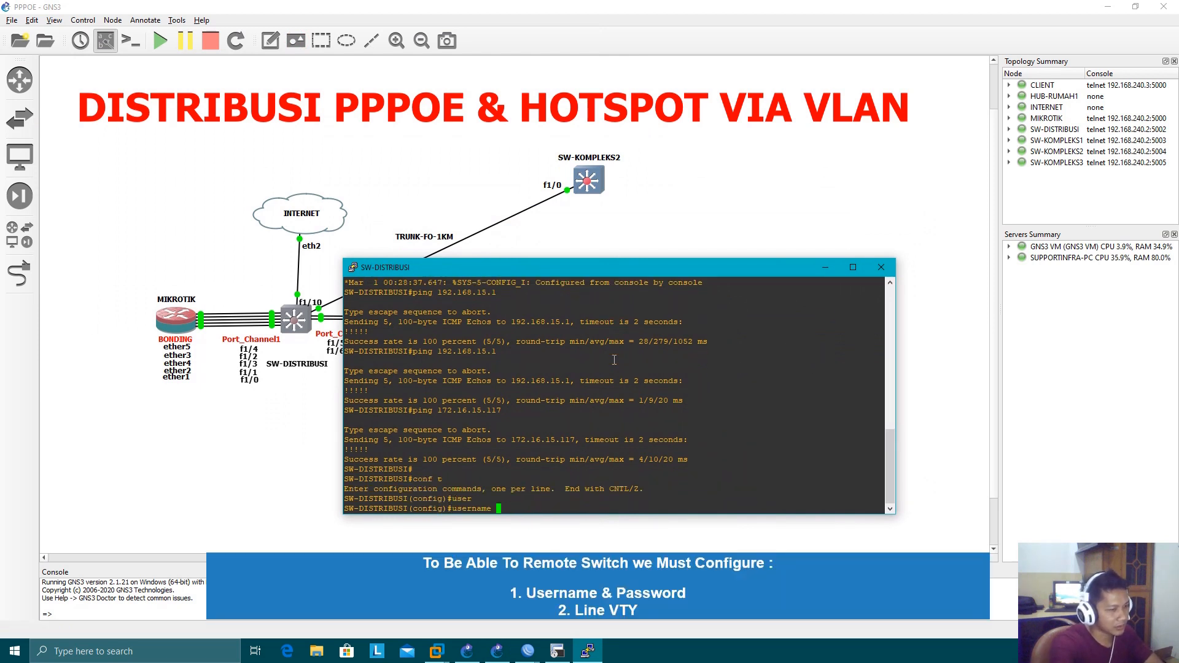
{"action": "key", "text": "Tab"}
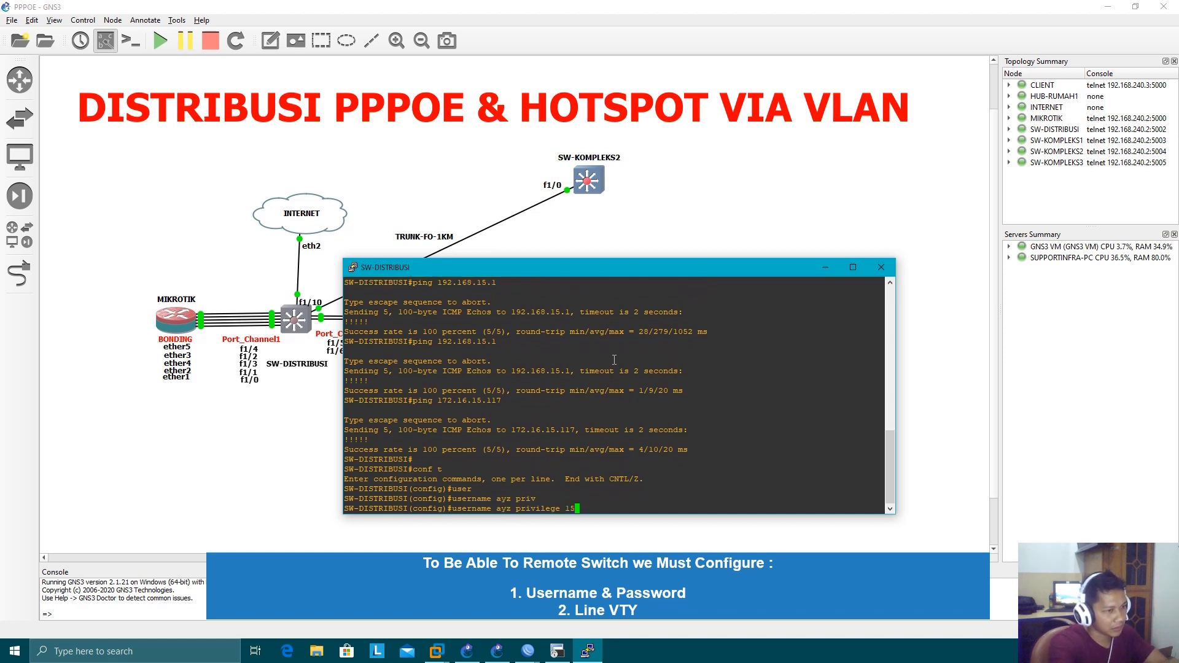
{"action": "key", "text": "Tab"}
{"action": "key", "text": "BackSpace"}
{"action": "key", "text": "BackSpace"}
{"action": "key", "text": "BackSpace"}
{"action": "key", "text": "BackSpace"}
{"action": "key", "text": "BackSpace"}
{"action": "key", "text": "BackSpace"}
{"action": "key", "text": "BackSpace"}
{"action": "key", "text": "BackSpace"}
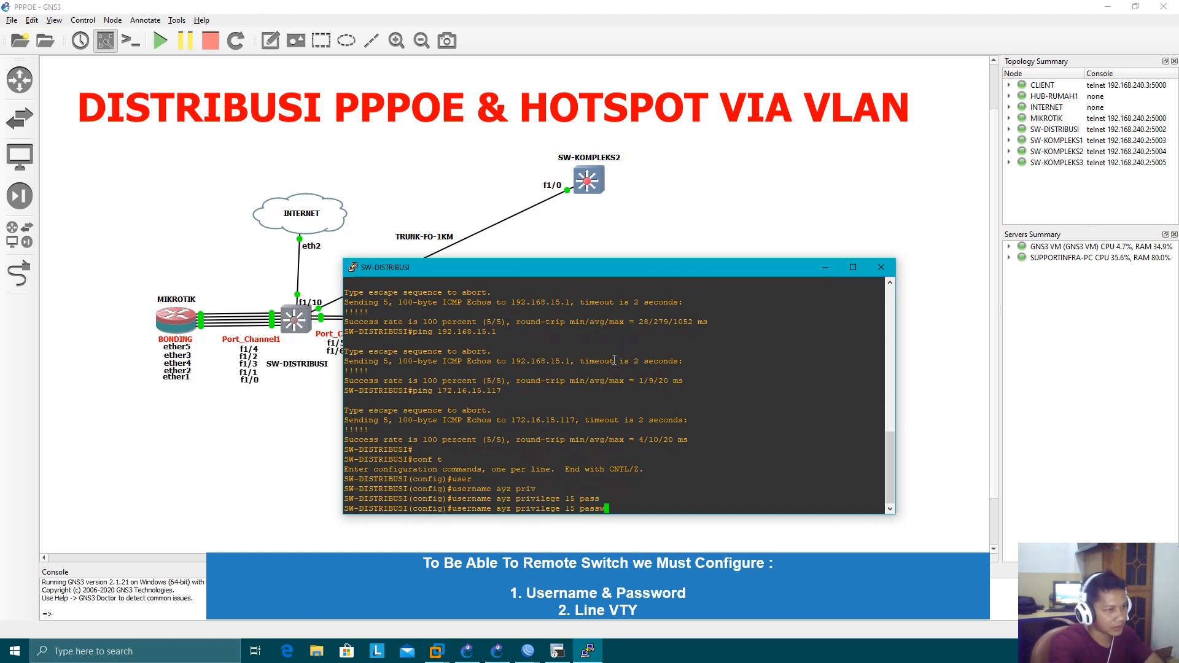
{"action": "key", "text": "Tab"}
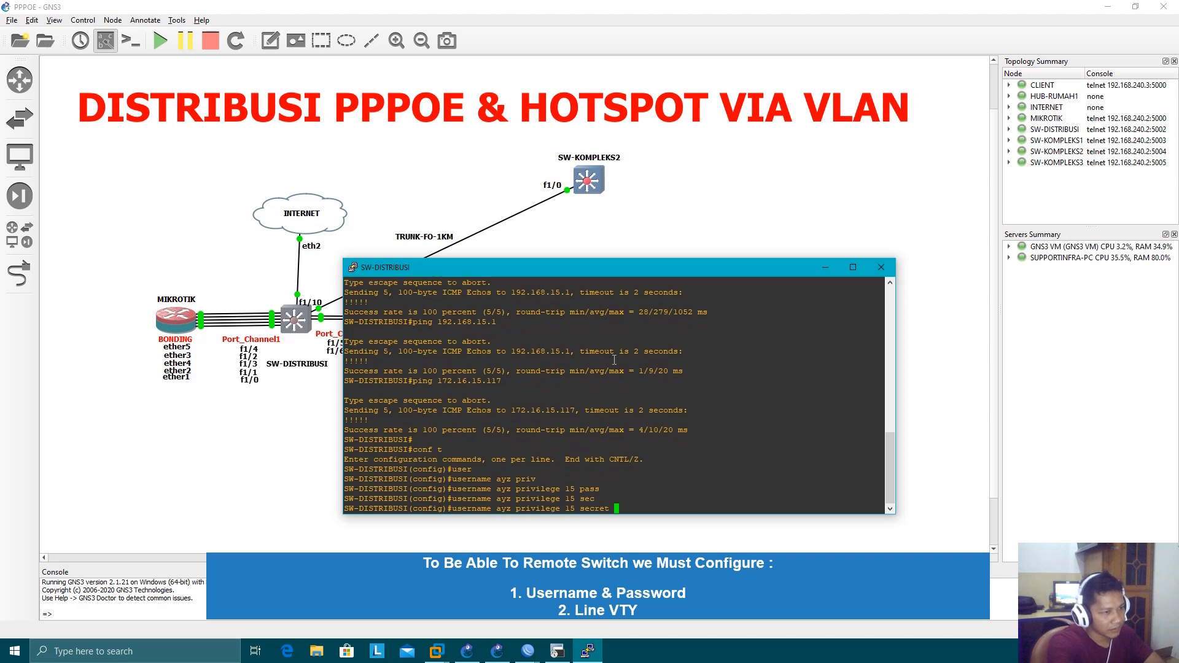
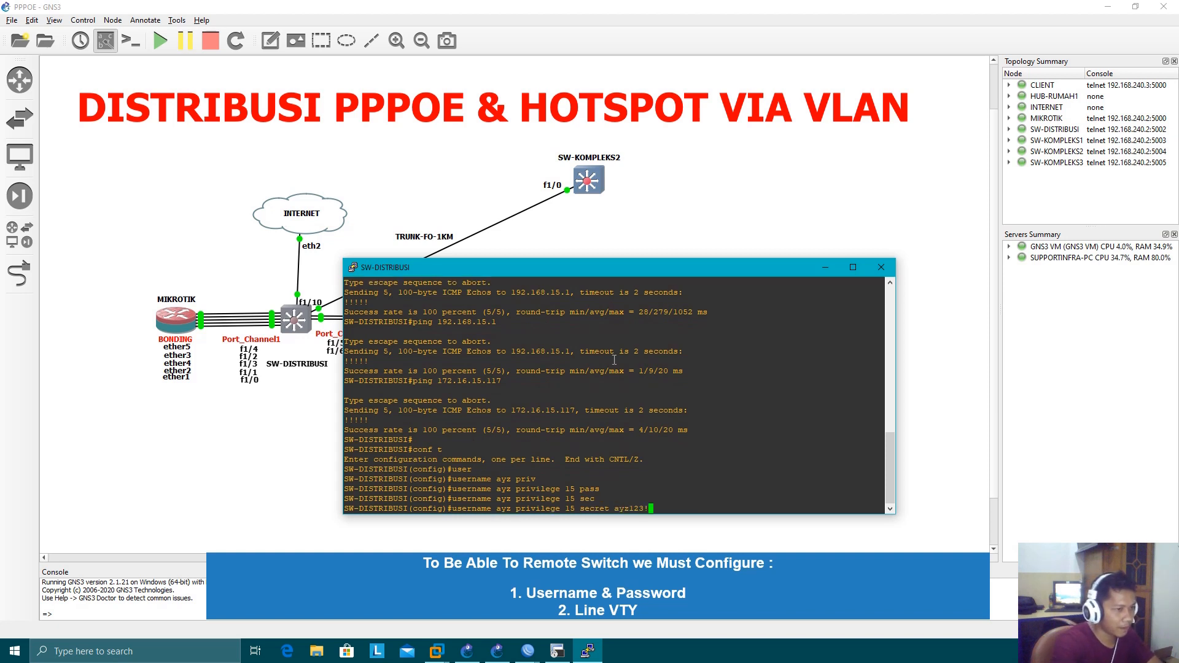
{"action": "key", "text": "Return"}
Set the enable secret on SW-DISTRIBUSI by entering the privileged-mode password
{"action": "key", "text": "Tab"}
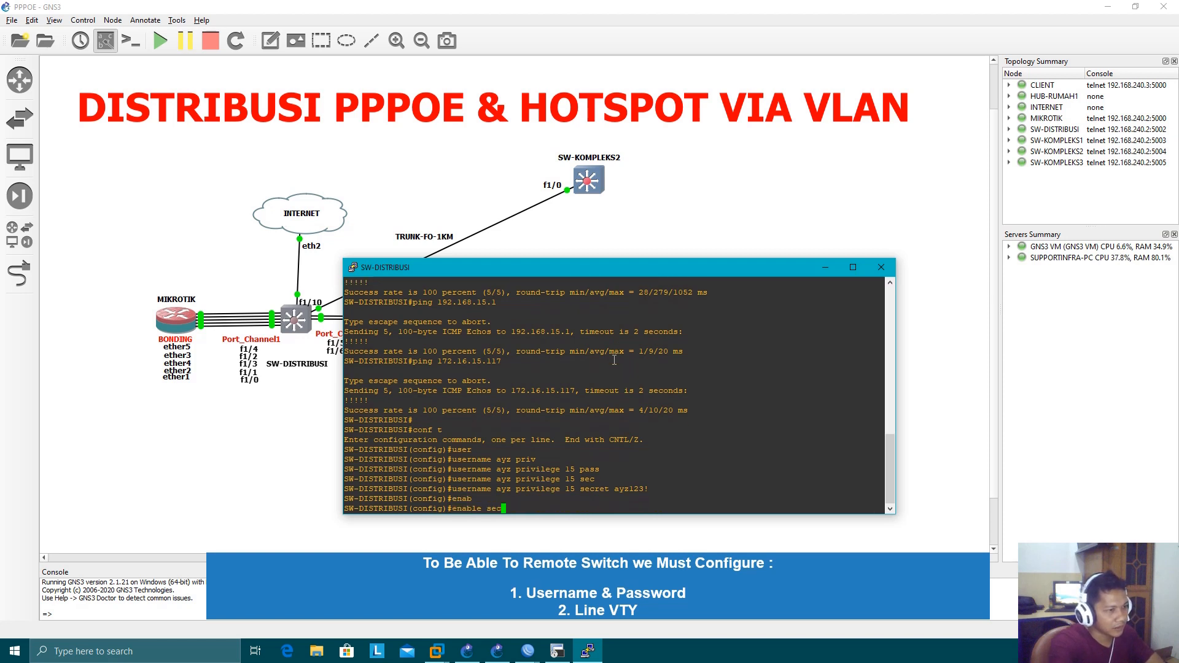
{"action": "key", "text": "Tab"}
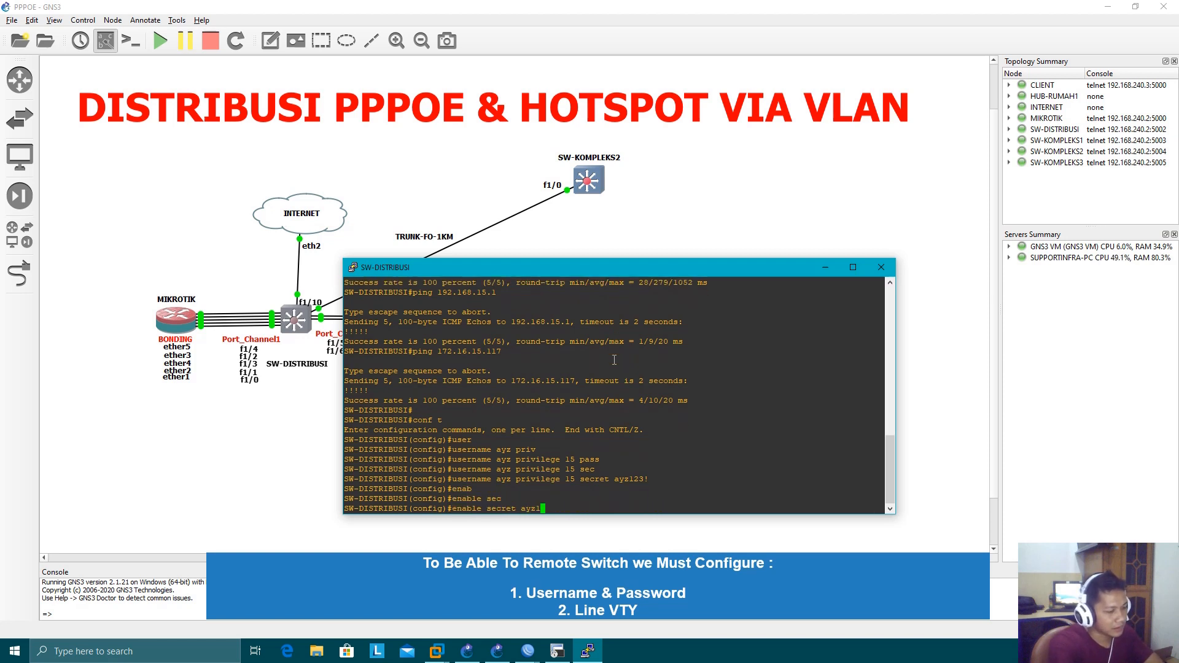
{"action": "key", "text": "Return"}
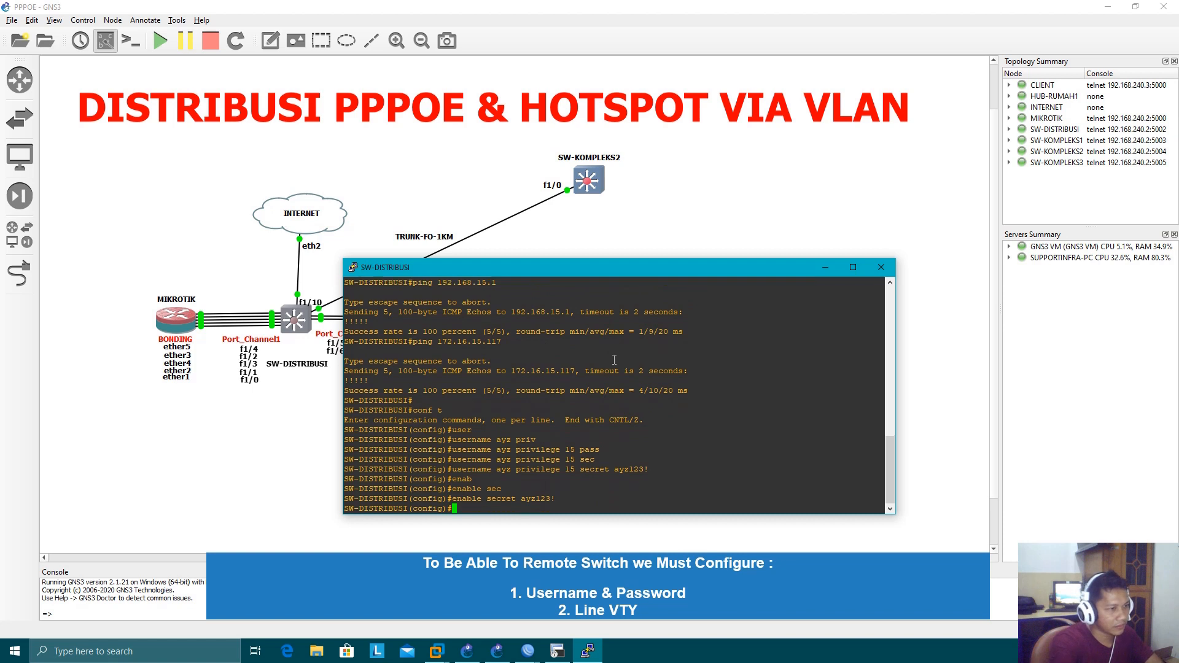
Configure VTY lines 0 4 on SW-DISTRIBUSI to authenticate with login local
{"action": "type", "text": "line vty "}
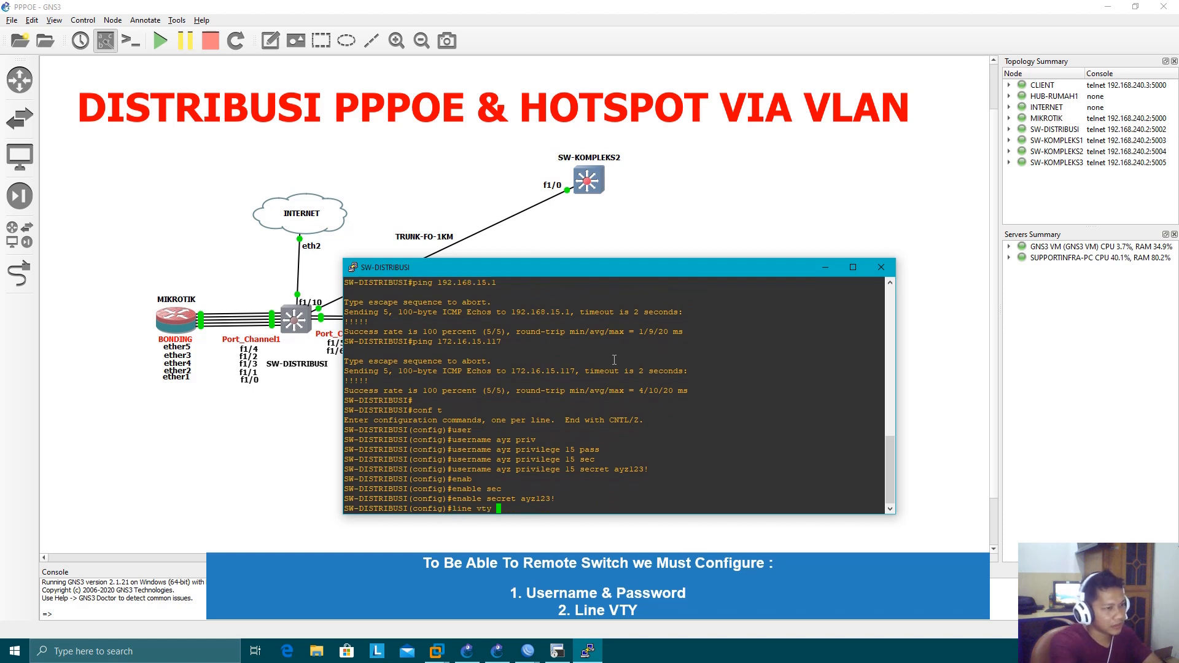
{"action": "type", "text": "0 4"}
{"action": "key", "text": "Return"}
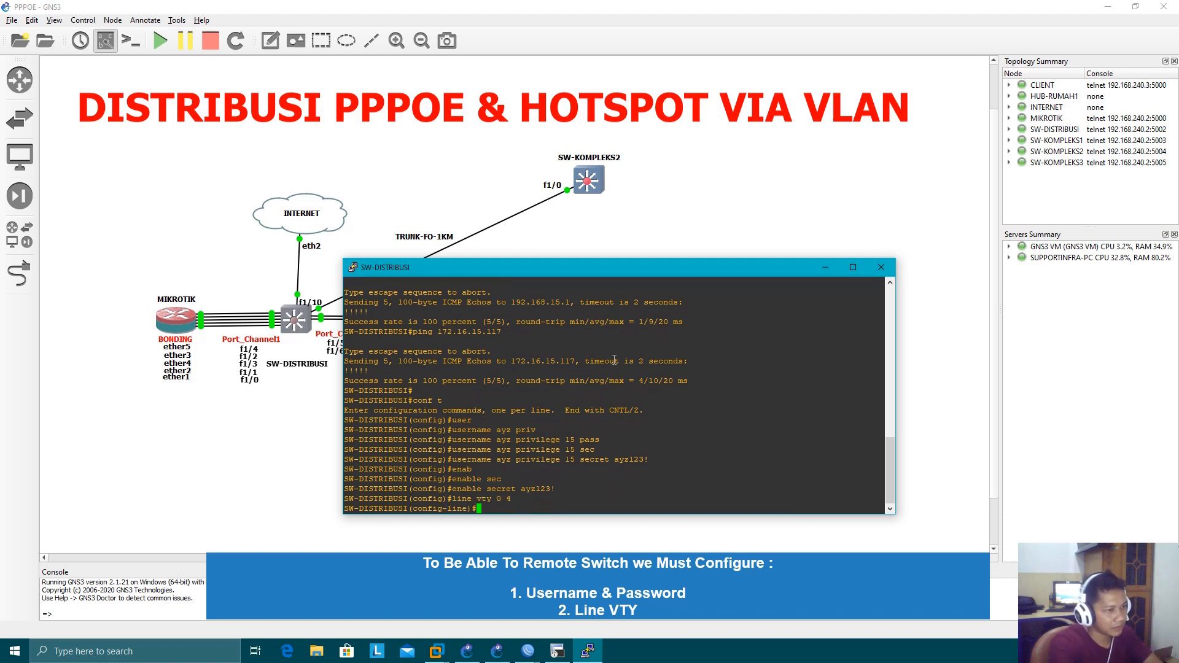
{"action": "type", "text": "login local"}
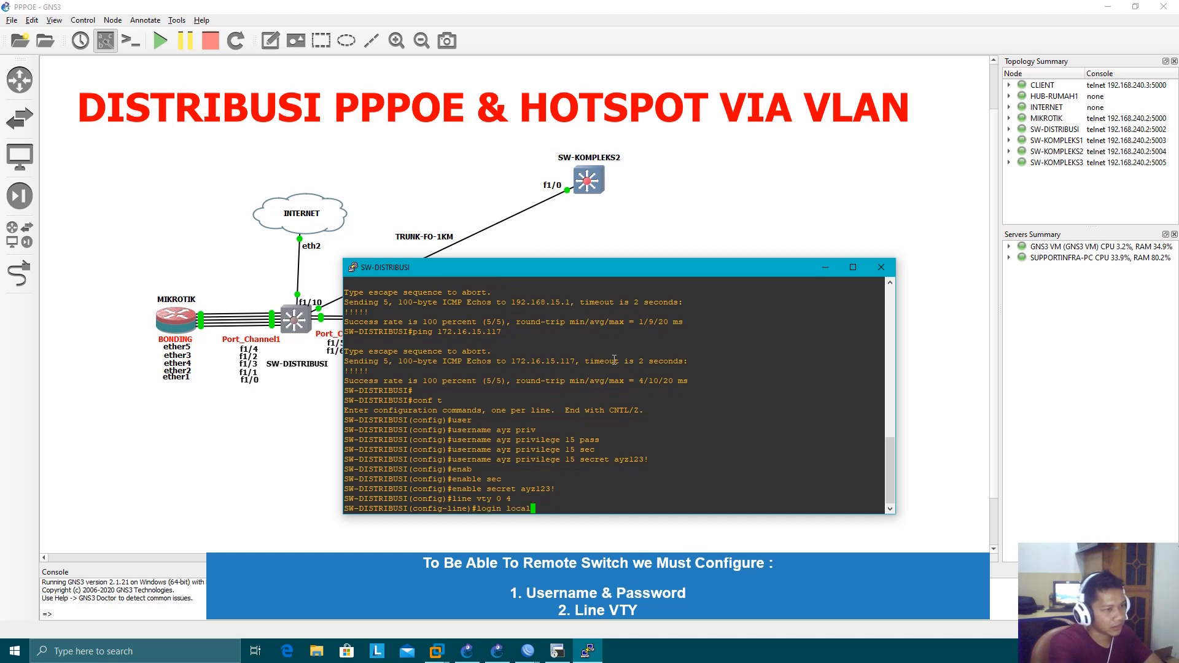
{"action": "key", "text": "Return"}
Enter the line password for SW-DISTRIBUSI's VTY lines and return to global configuration mode
{"action": "type", "text": "pass"}
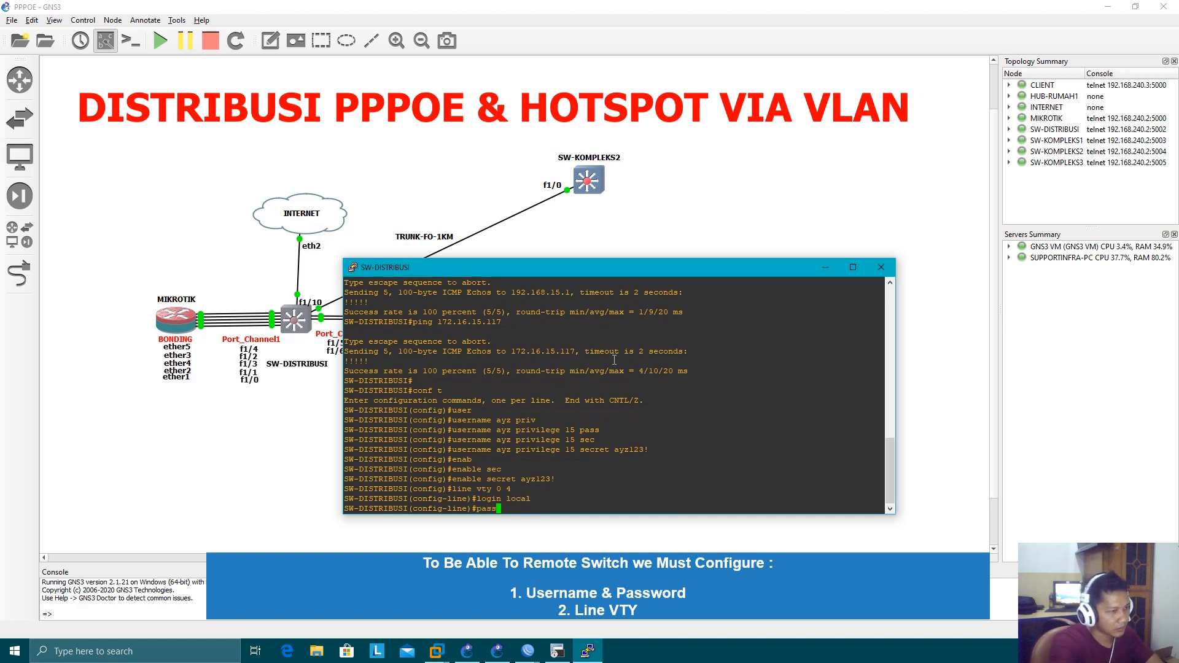
{"action": "key", "text": "Tab"}
{"action": "type", "text": "ayz12"}
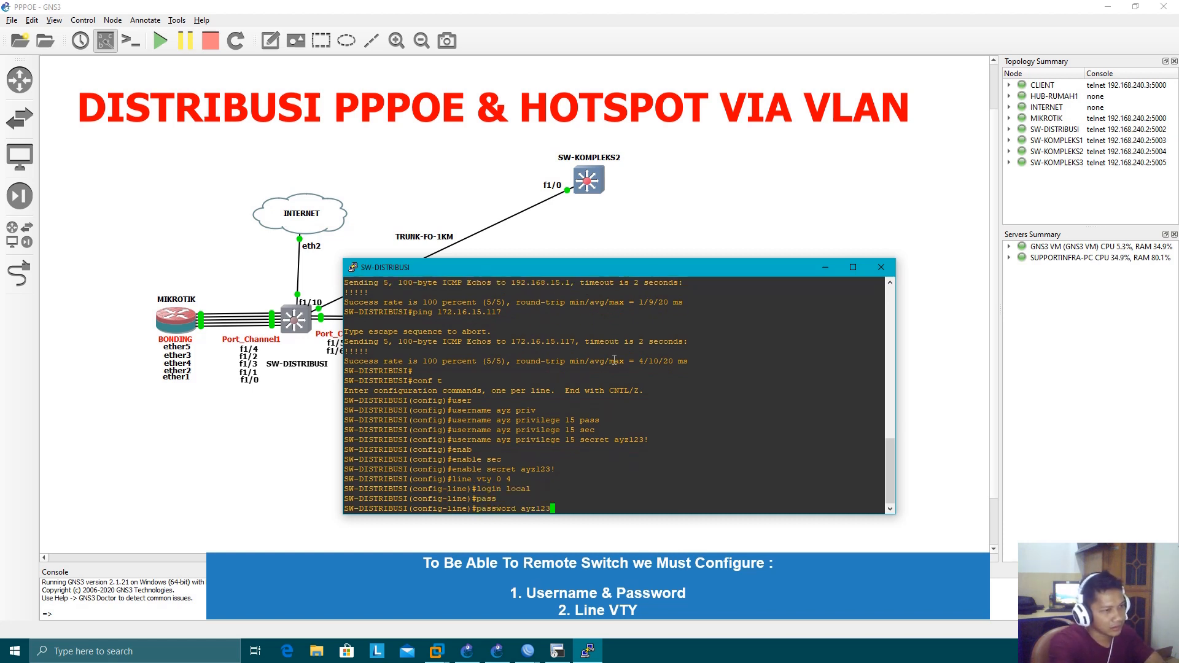
{"action": "type", "text": "3!"}
{"action": "key", "text": "Return"}
{"action": "type", "text": "exit"}
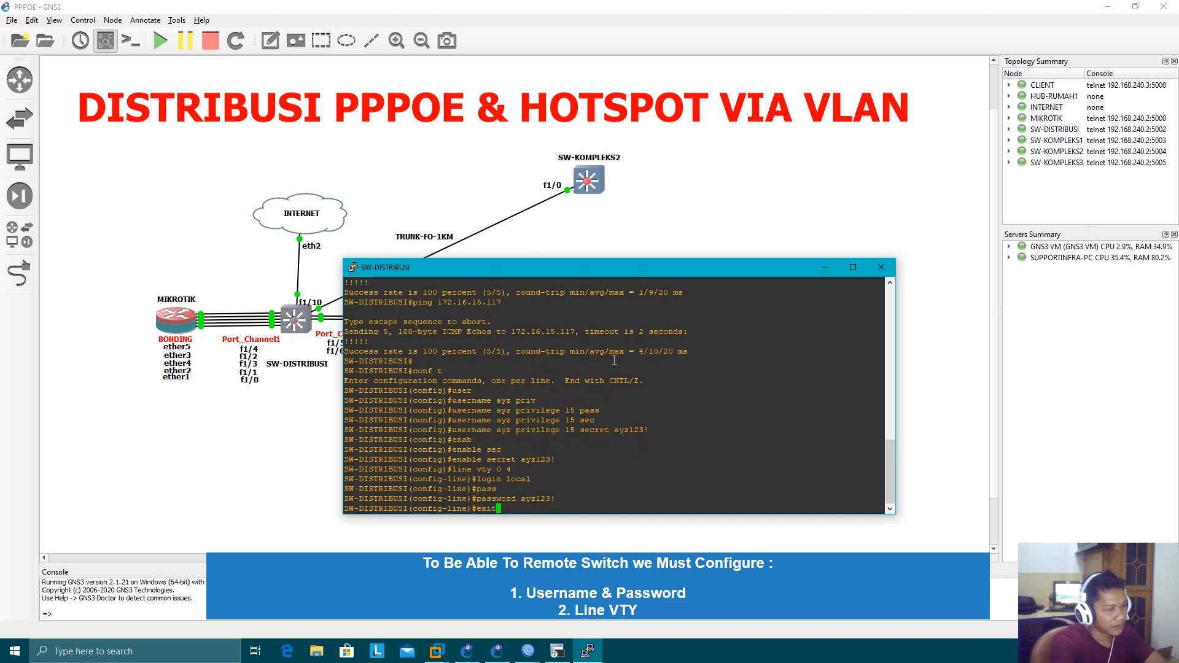
{"action": "key", "text": "Return"}
Enable service password-encryption on SW-DISTRIBUSI
{"action": "type", "text": "serv"}
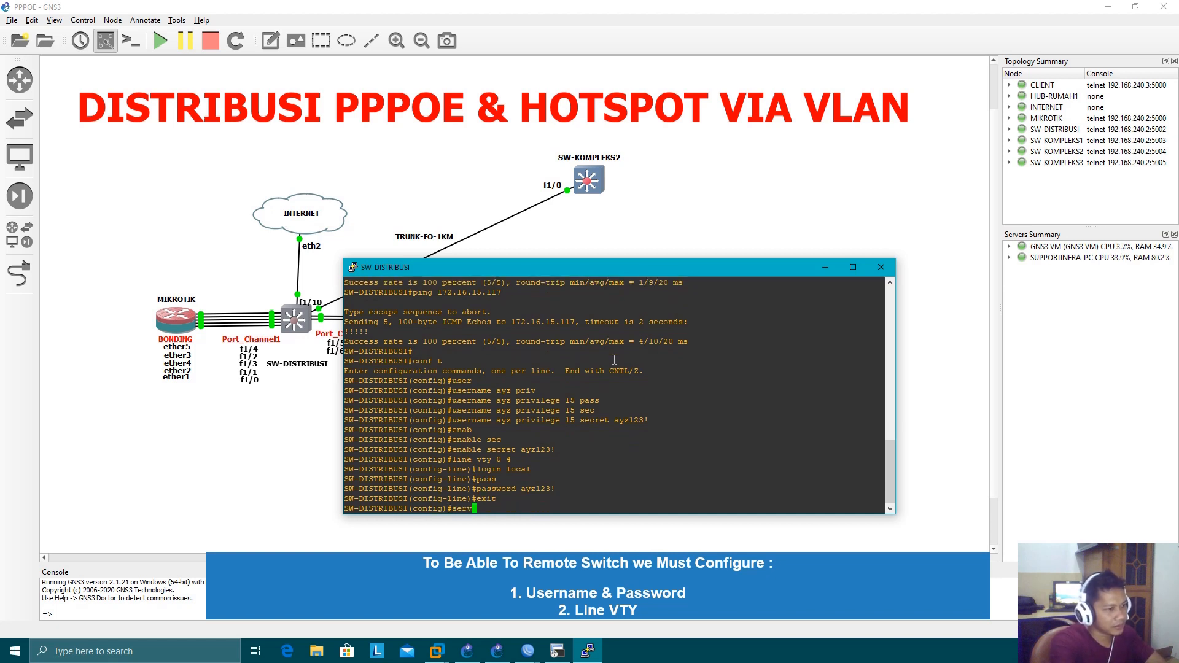
{"action": "type", "text": "ice"}
{"action": "key", "text": "Tab"}
{"action": "type", "text": "pass"}
{"action": "key", "text": "Tab"}
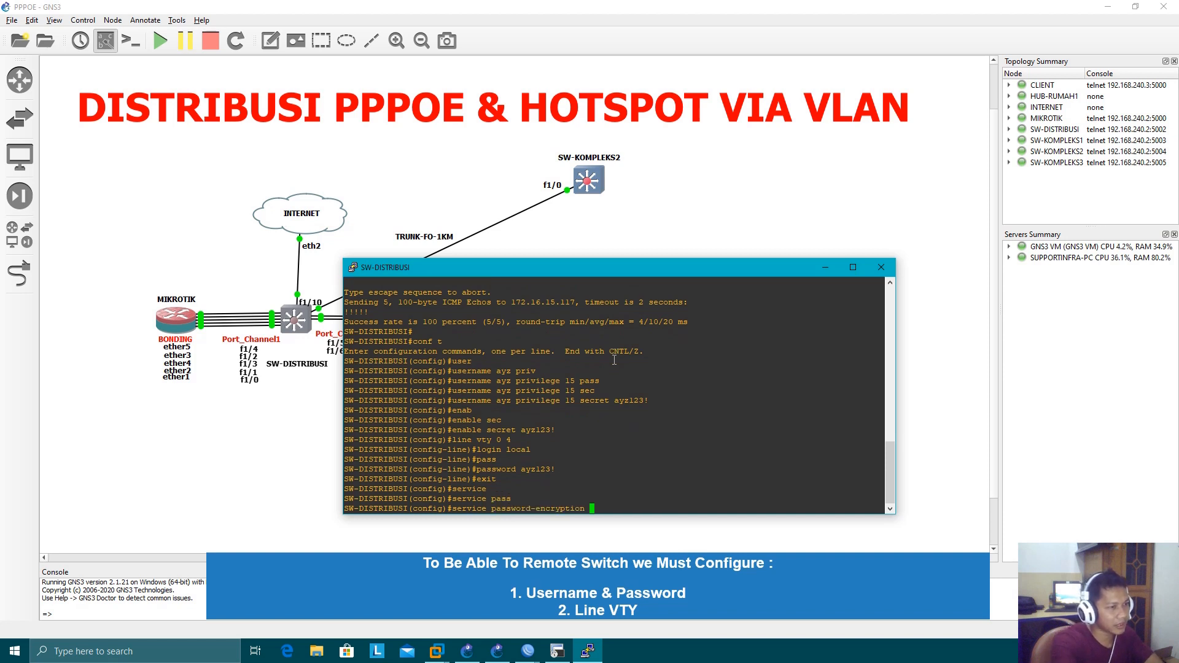
{"action": "key", "text": "Return"}
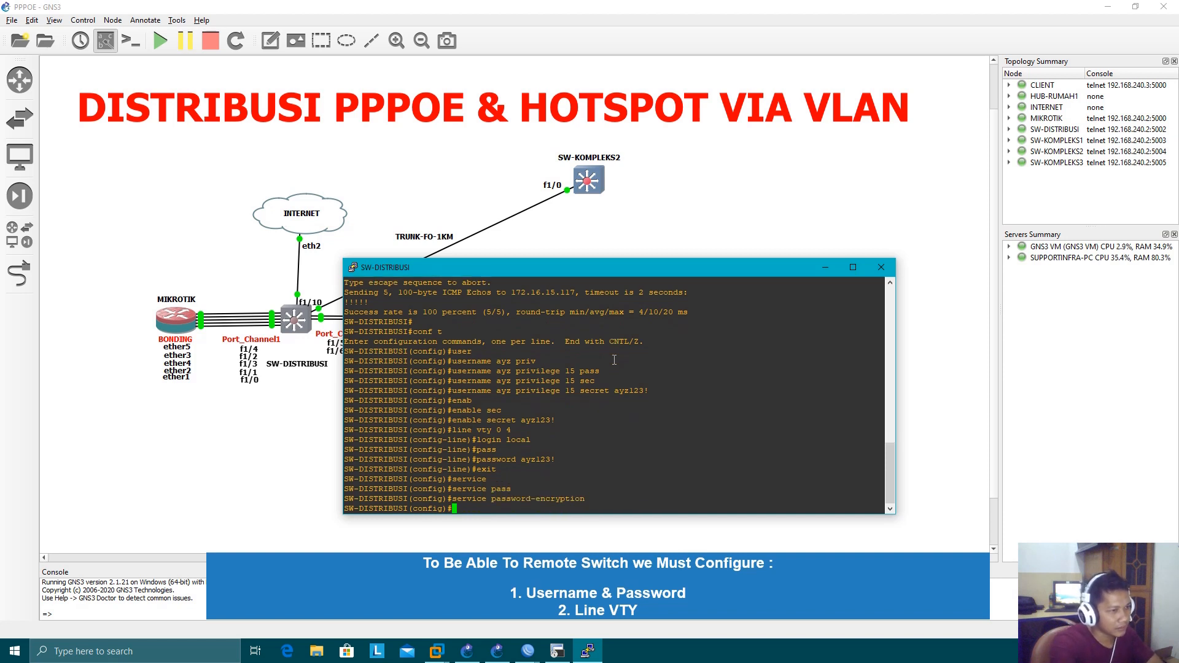
Leave configuration mode on SW-DISTRIBUSI, save its configuration with wr, and close its console
{"action": "type", "text": "end"}
{"action": "key", "text": "Return"}
{"action": "type", "text": "wr"}
{"action": "key", "text": "Return"}
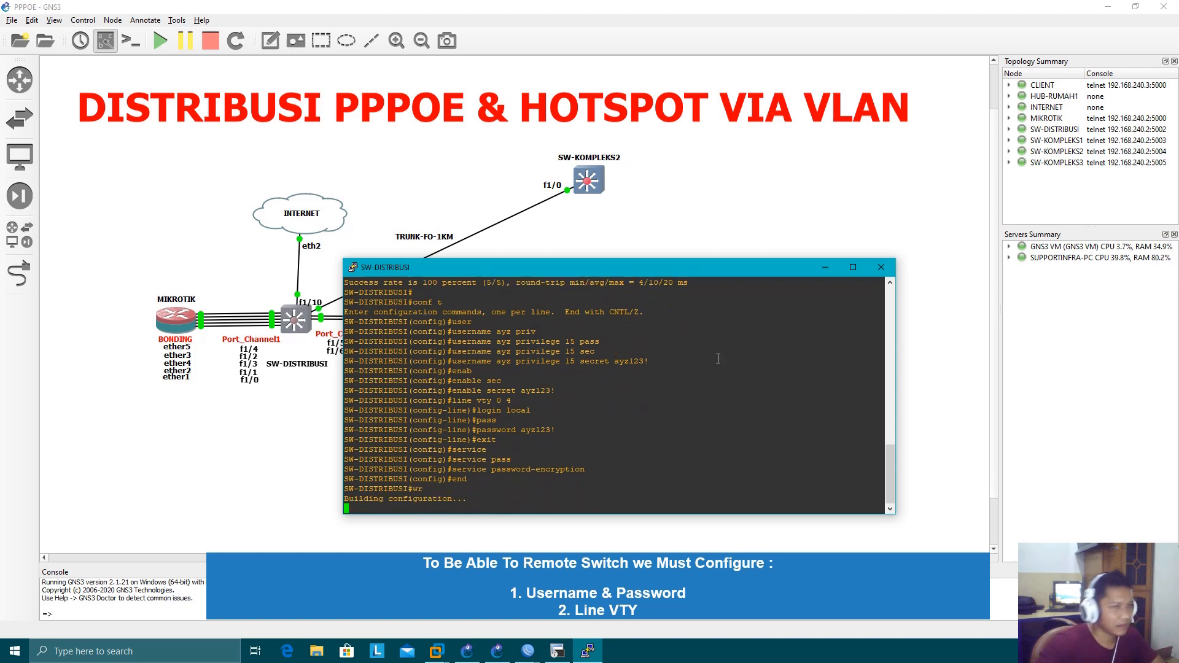
{"action": "left_click", "coordinate": [881, 267]}
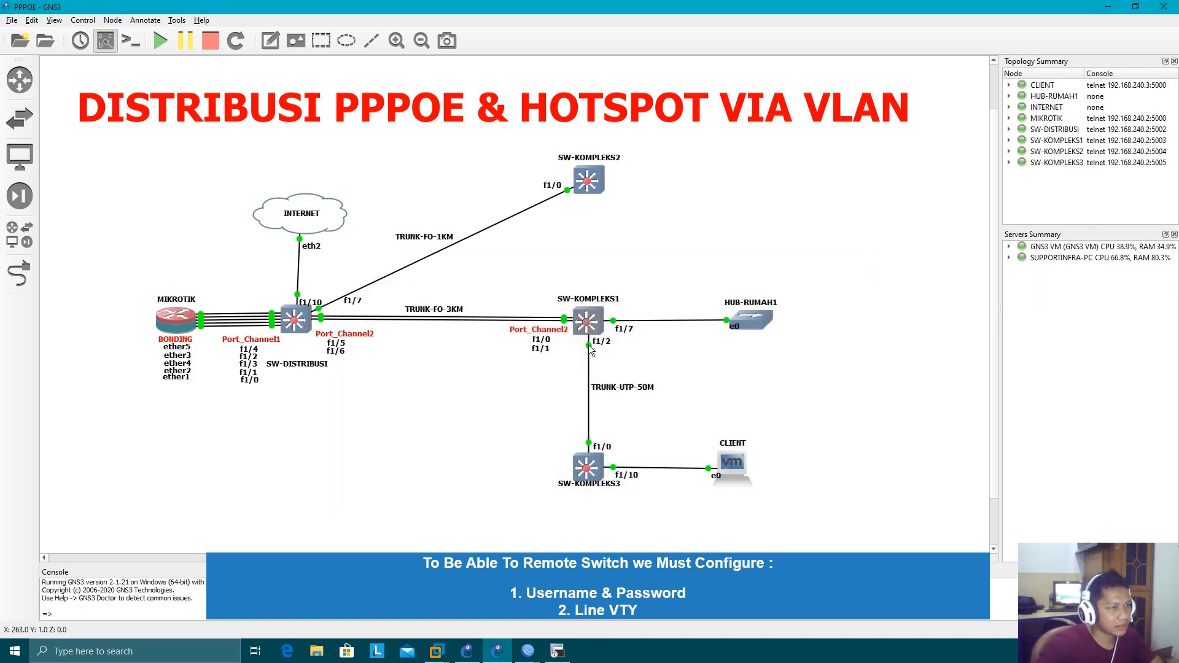
Open the SW-KOMPLEKS1 console and enter global configuration mode
{"action": "double_click", "coordinate": [587, 322]}
{"action": "type", "text": "conf t"}
{"action": "key", "text": "Return"}
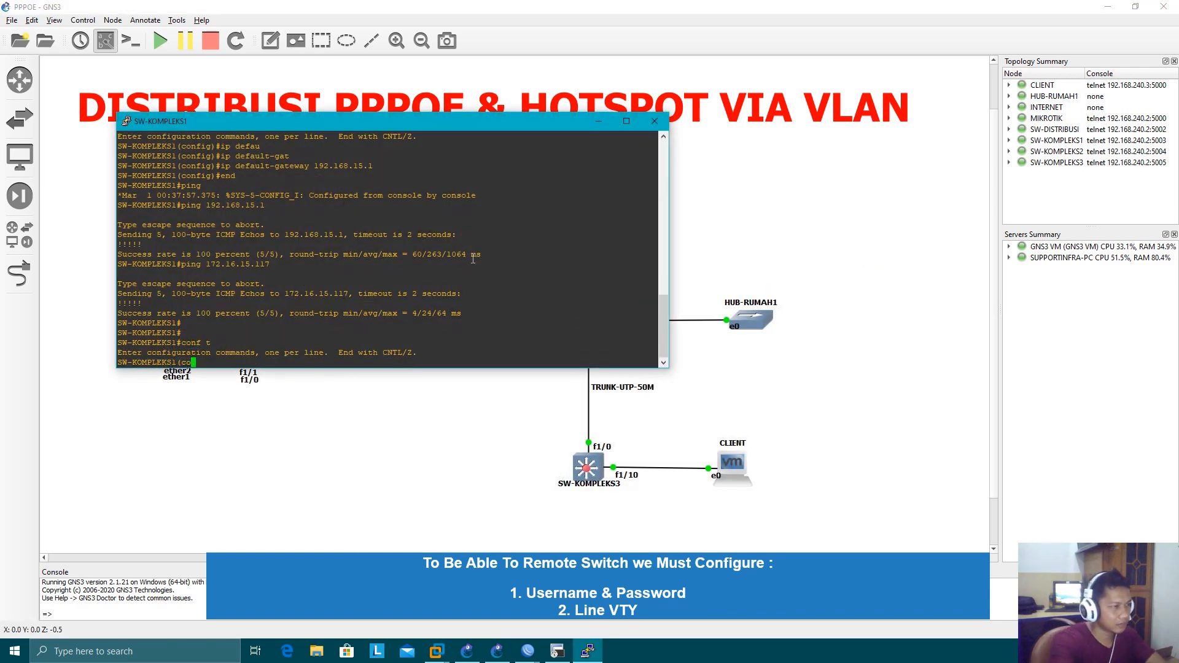
Create the local user ayz on SW-KOMPLEKS1 with privilege 15 and enter its secret password
{"action": "type", "text": "user"}
{"action": "key", "text": "Tab"}
{"action": "type", "text": "ayz"}
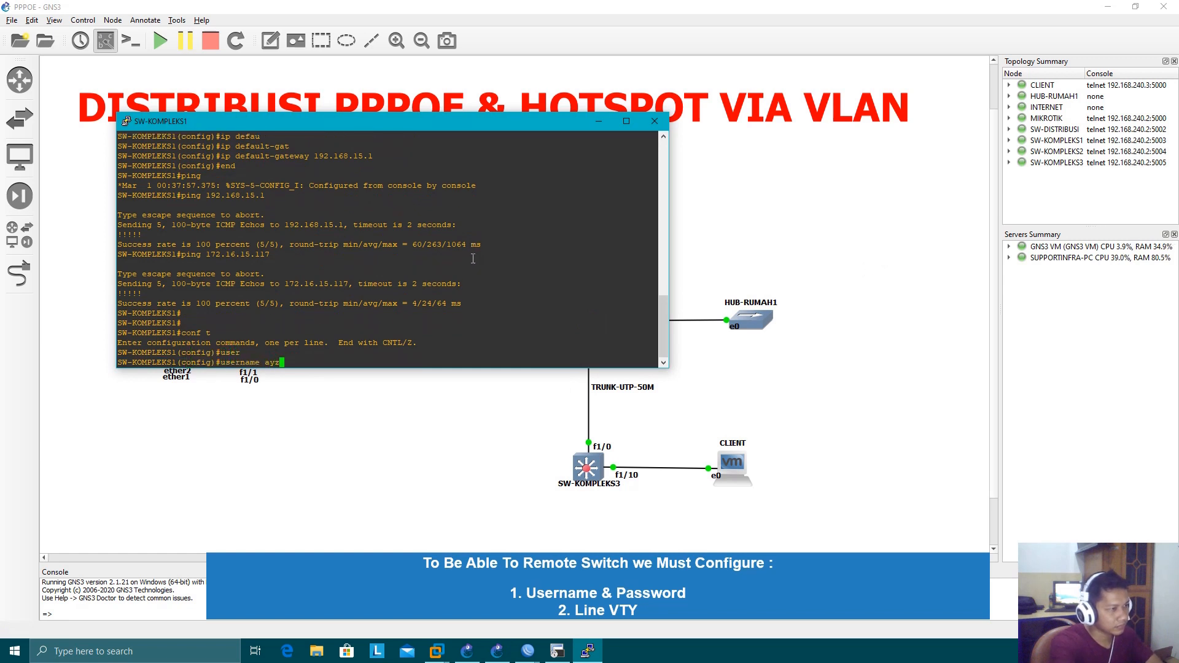
{"action": "key", "text": "Tab"}
{"action": "type", "text": "pri"}
{"action": "key", "text": "Tab"}
{"action": "type", "text": "15"}
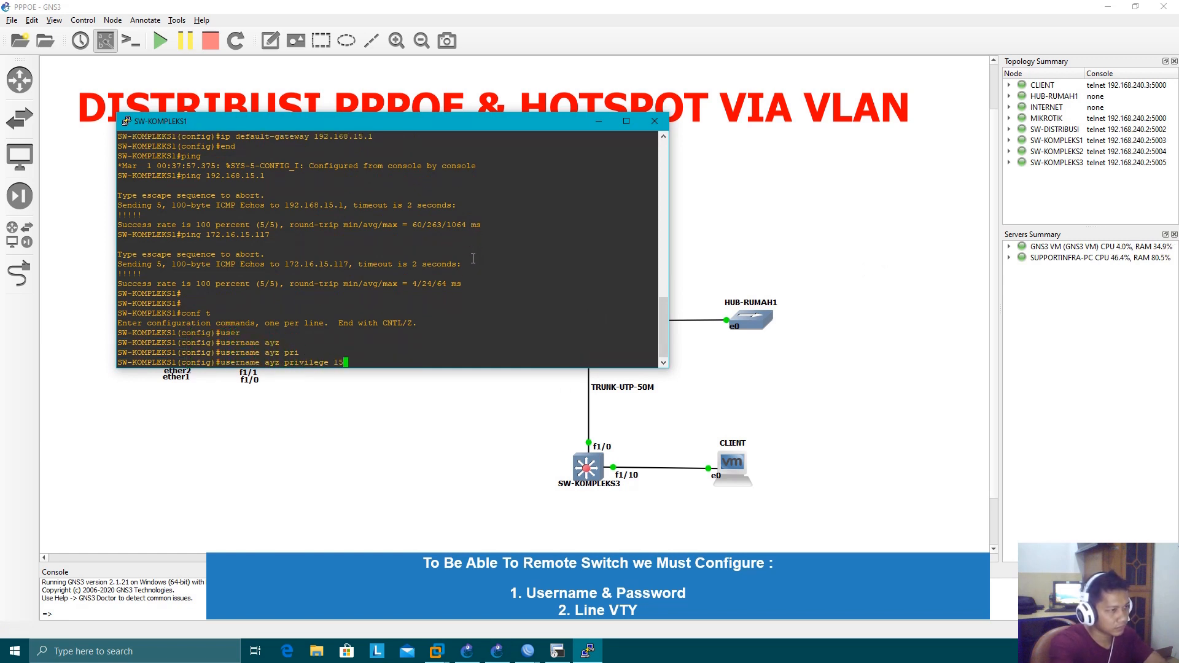
{"action": "type", "text": " sec"}
{"action": "key", "text": "Tab"}
{"action": "type", "text": "ayzl"}
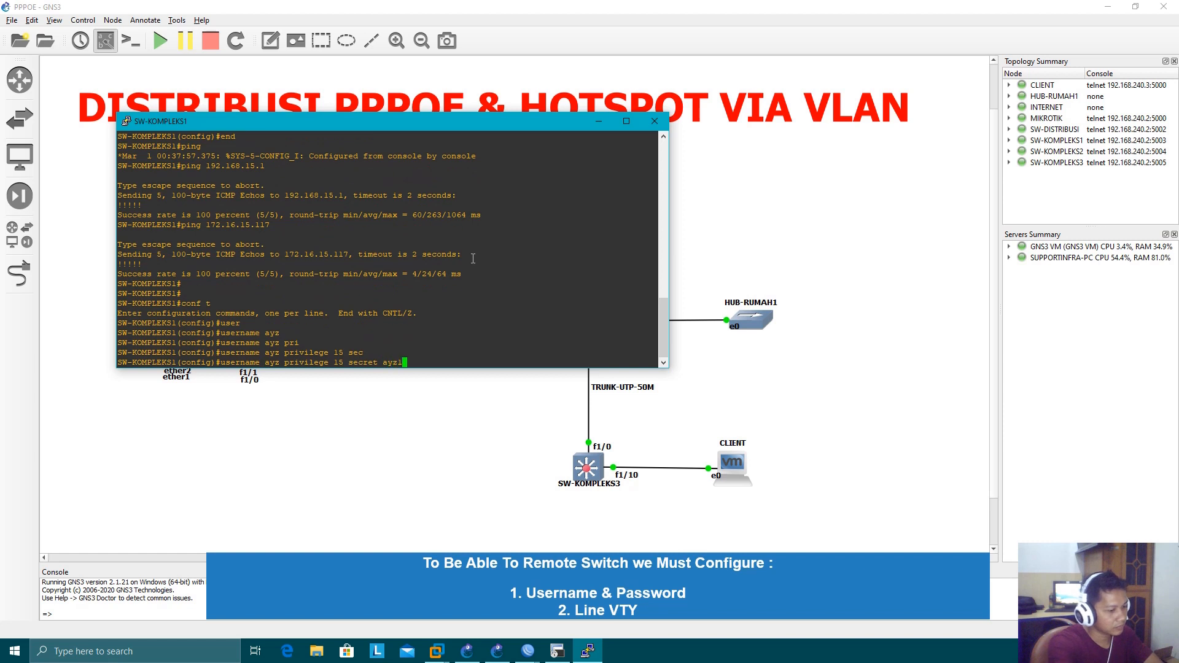
{"action": "type", "text": "23!"}
{"action": "key", "text": "Return"}
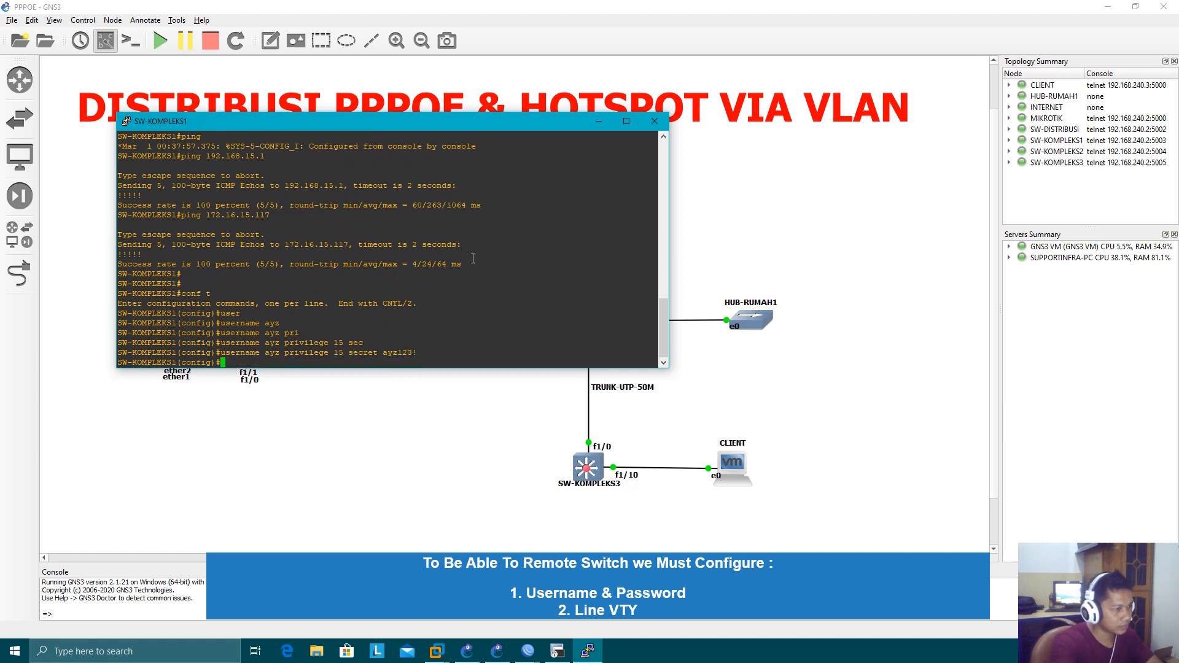
Set the enable secret on SW-KOMPLEKS1 by entering the privileged-mode password
{"action": "type", "text": "enab"}
{"action": "key", "text": "Tab"}
{"action": "type", "text": "sec"}
{"action": "key", "text": "Tab"}
{"action": "type", "text": "a"}
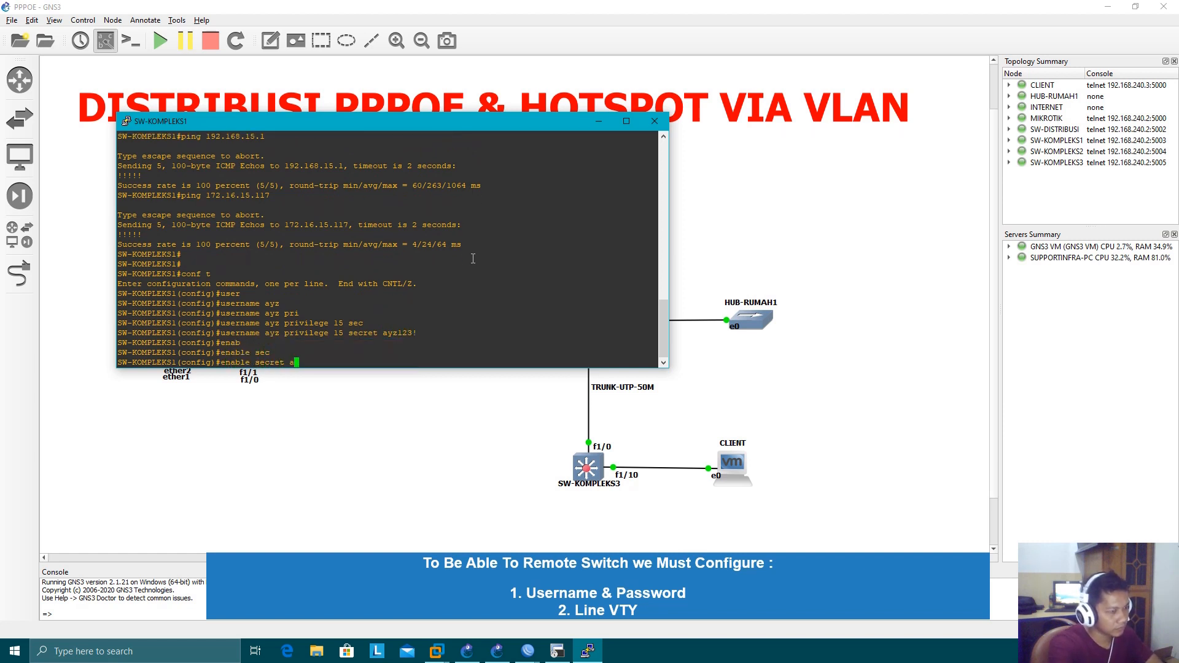
{"action": "type", "text": "yz123!"}
{"action": "key", "text": "Return"}
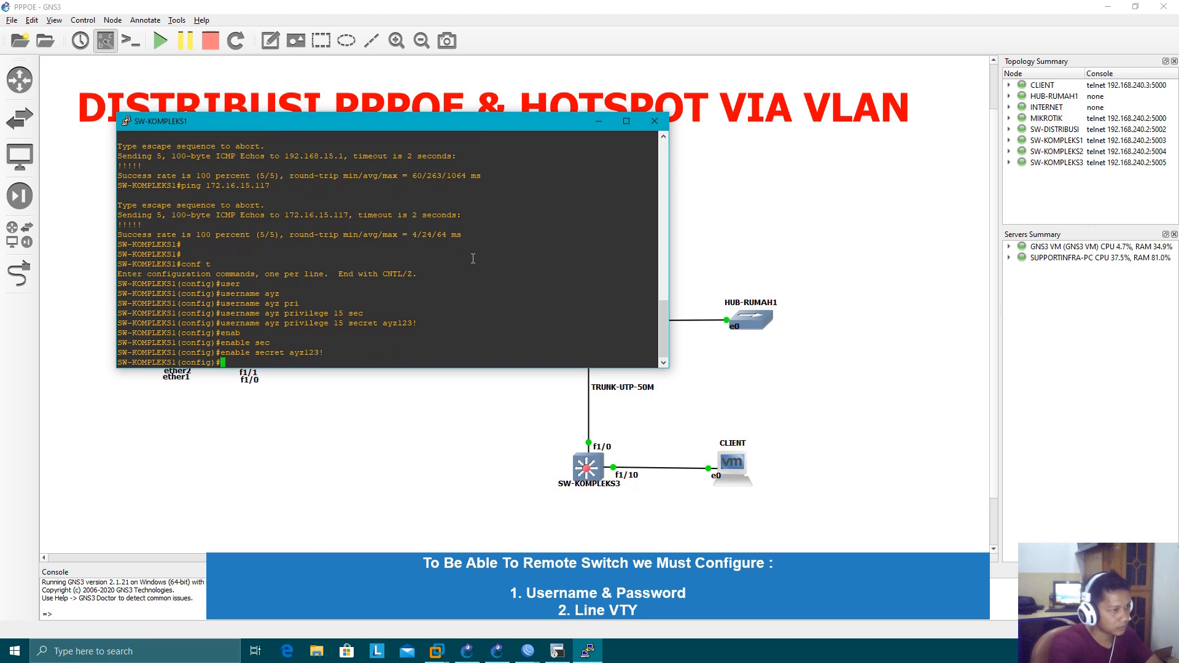
Enable service password-encryption on SW-KOMPLEKS1
{"action": "type", "text": "servic"}
{"action": "key", "text": "Tab"}
{"action": "type", "text": "pass"}
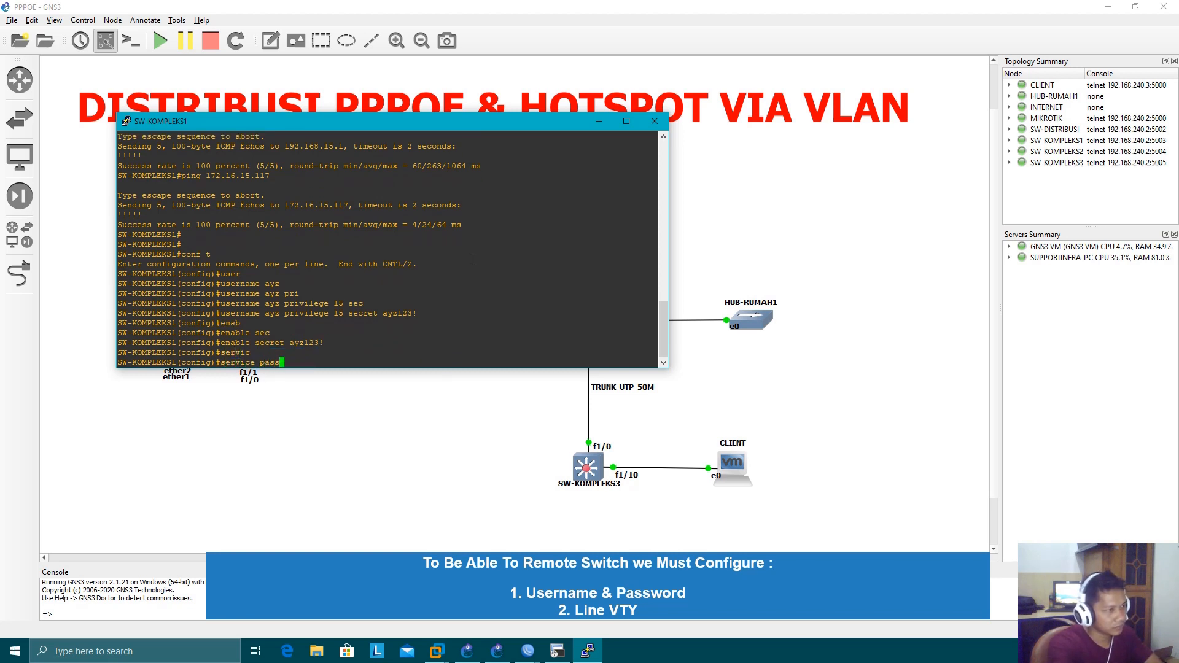
{"action": "key", "text": "Tab"}
{"action": "key", "text": "Return"}
Configure VTY lines 0 4 on SW-KOMPLEKS1 to authenticate with login local
{"action": "type", "text": "l"}
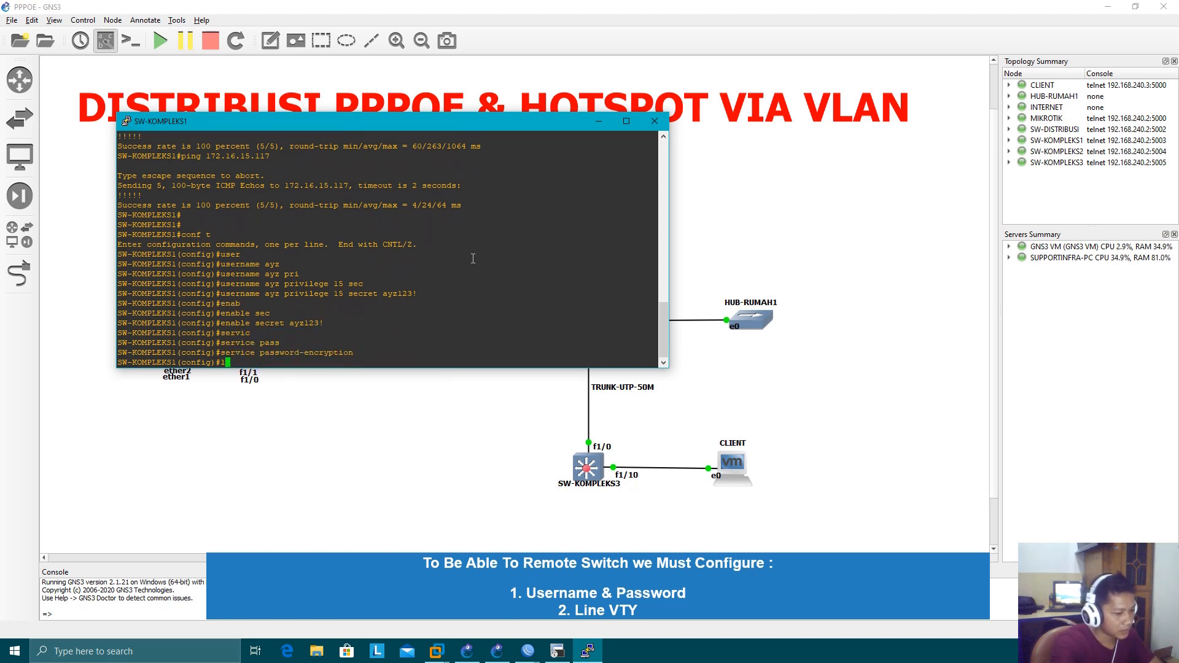
{"action": "type", "text": "ine vty 0"}
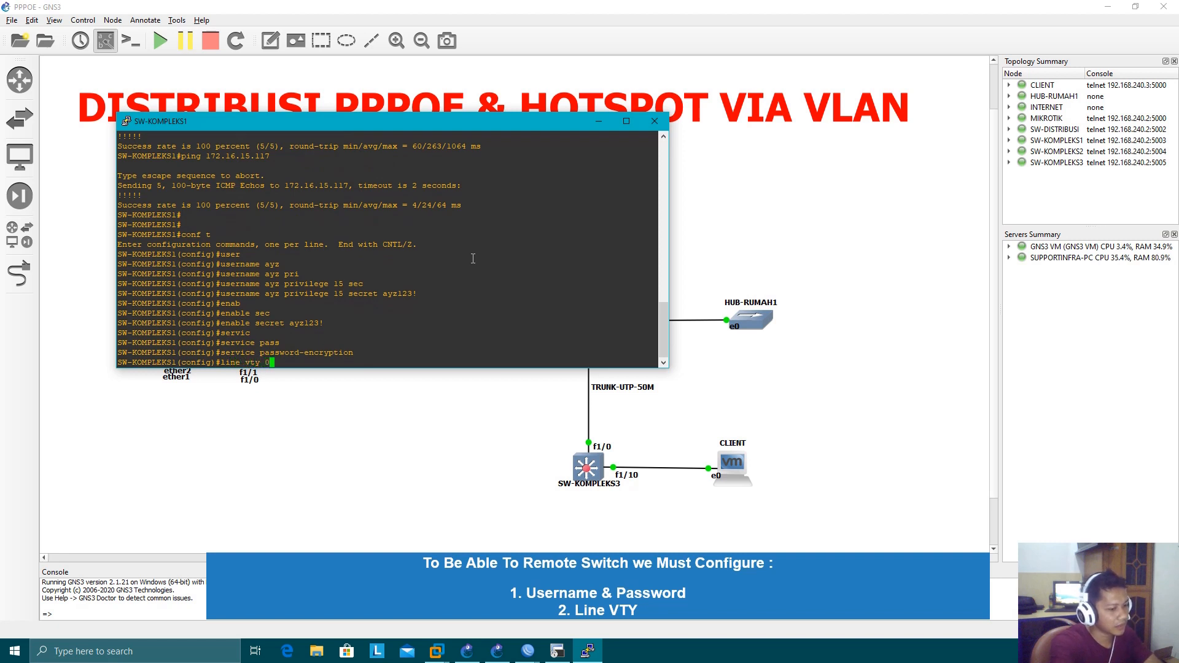
{"action": "type", "text": " 4"}
{"action": "key", "text": "Return"}
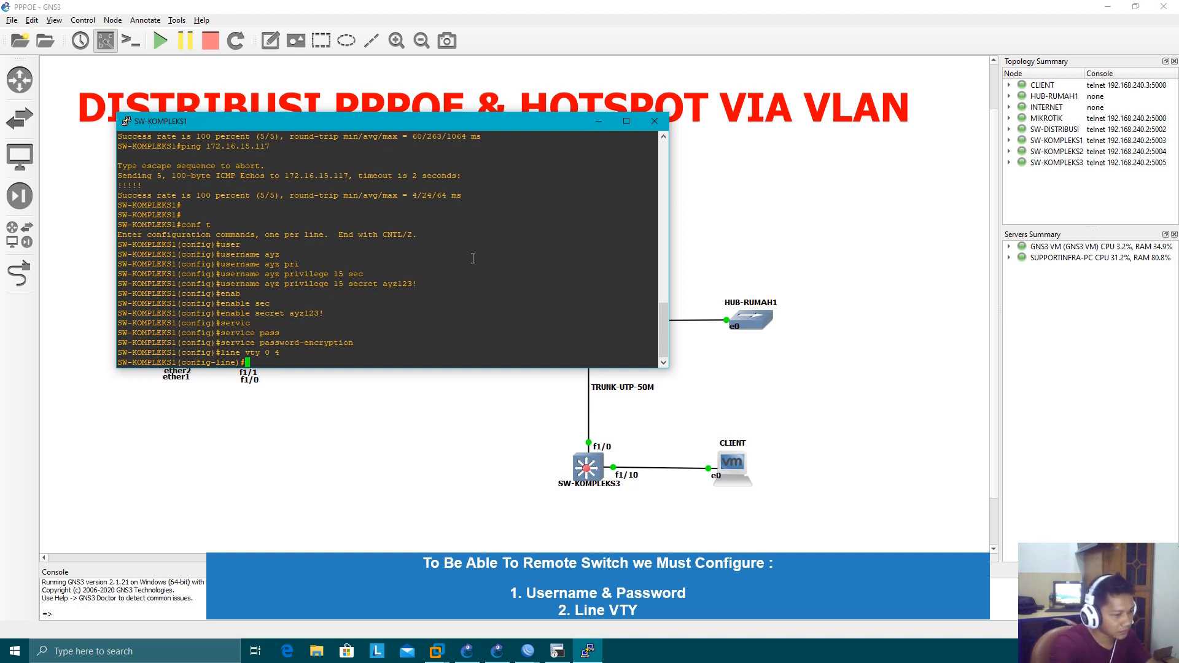
{"action": "type", "text": "login loc"}
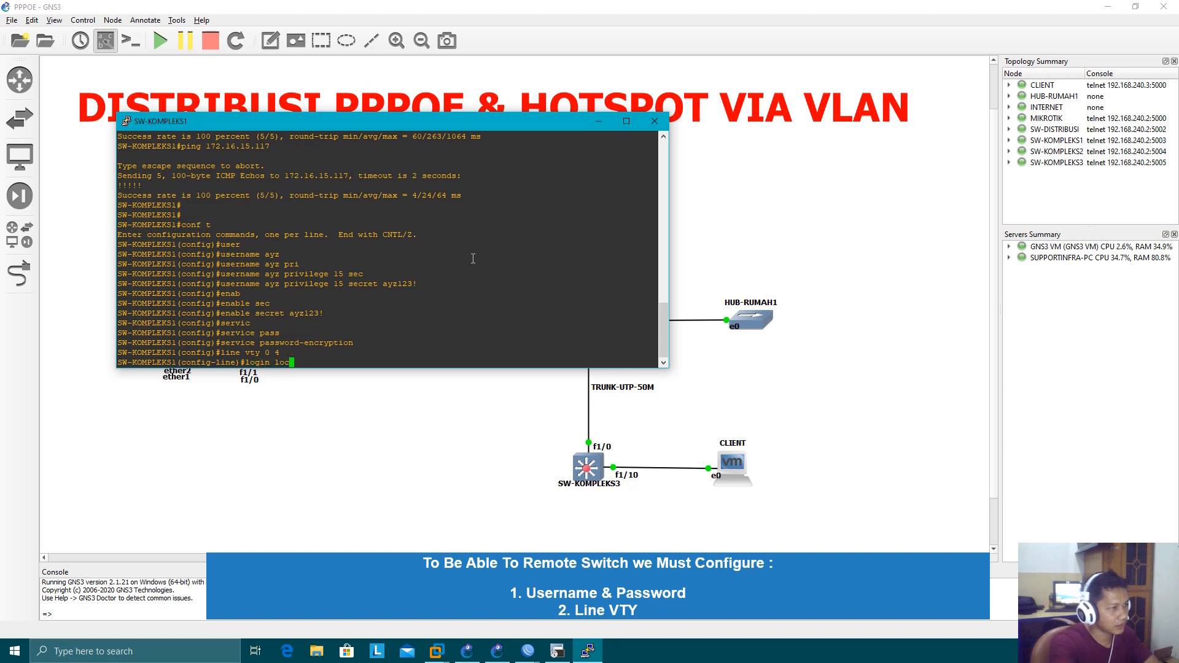
{"action": "type", "text": "al"}
{"action": "key", "text": "Return"}
Enter the line password for SW-KOMPLEKS1's VTY lines
{"action": "type", "text": "pass"}
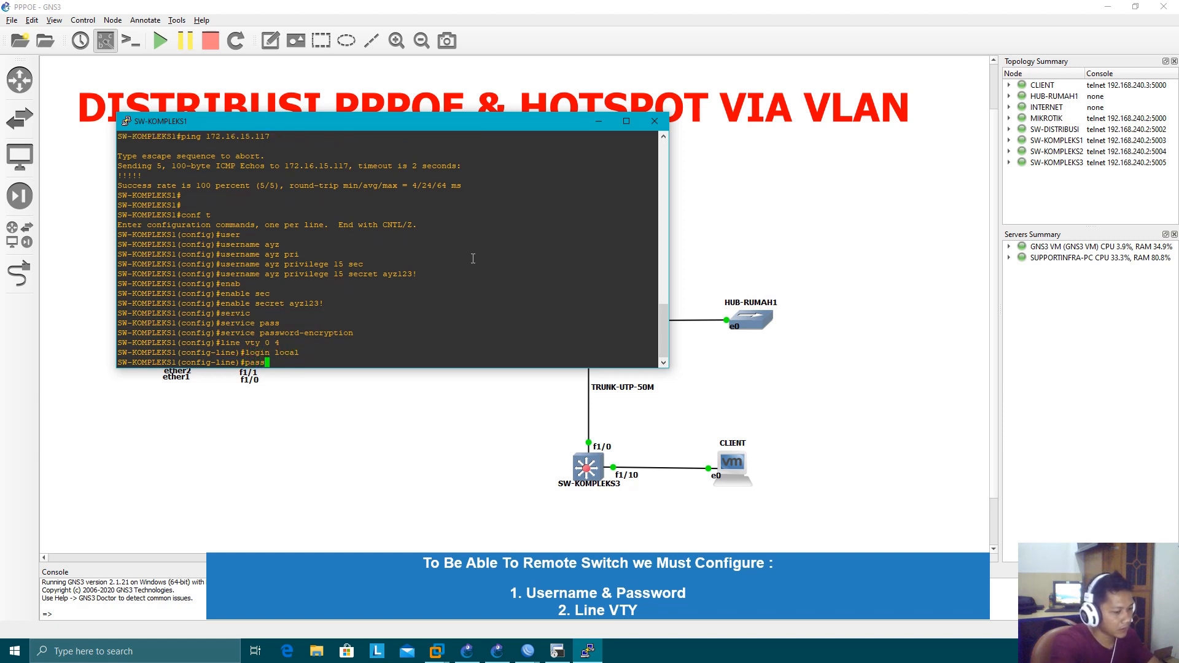
{"action": "key", "text": "Tab"}
{"action": "type", "text": "ayz123"}
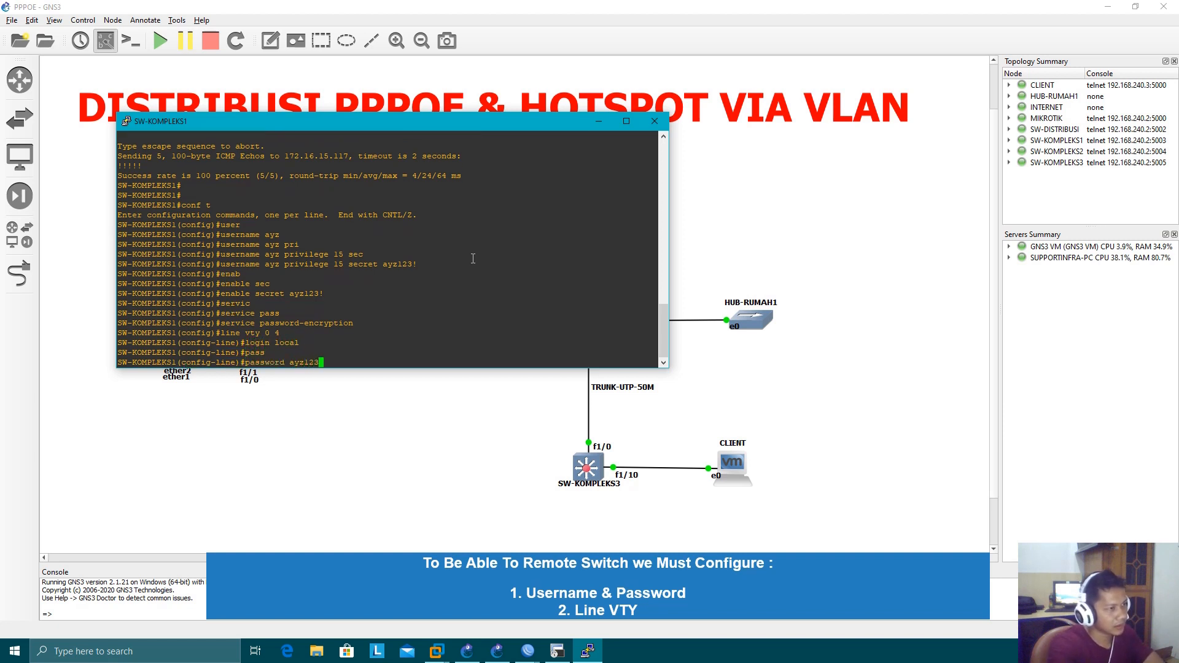
{"action": "type", "text": "!"}
{"action": "key", "text": "Return"}
Leave configuration mode on SW-KOMPLEKS1, save its configuration with wr, and close its console
{"action": "type", "text": "end"}
{"action": "key", "text": "Return"}
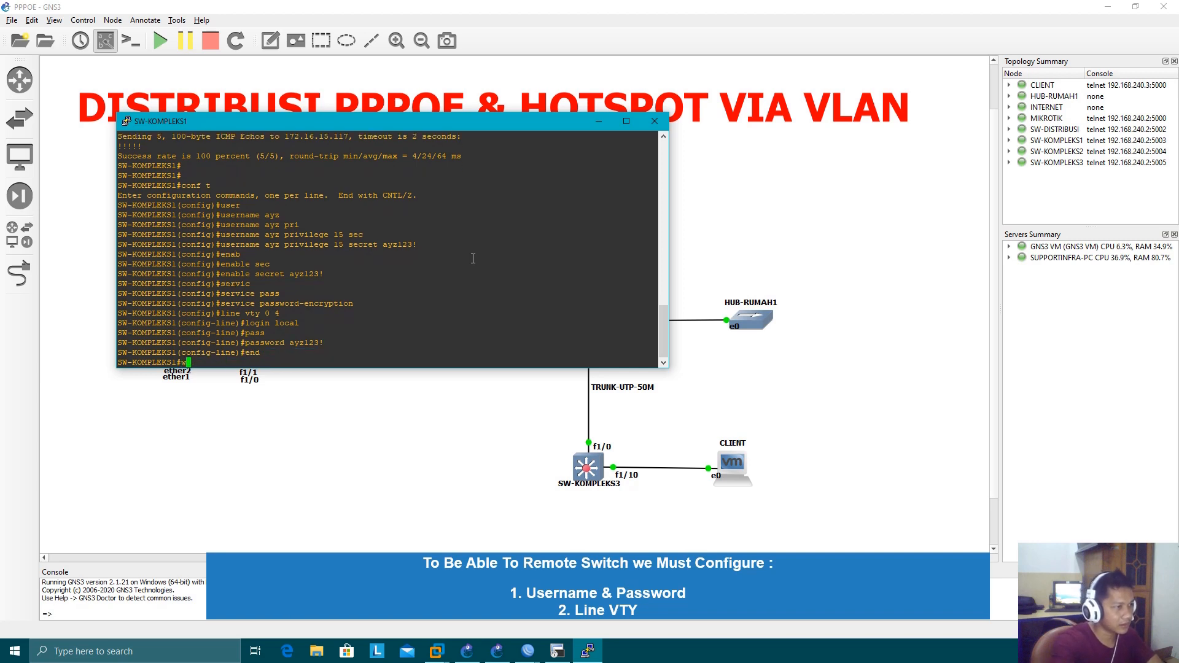
{"action": "type", "text": "wr"}
{"action": "key", "text": "Return"}
{"action": "left_click", "coordinate": [667, 120]}
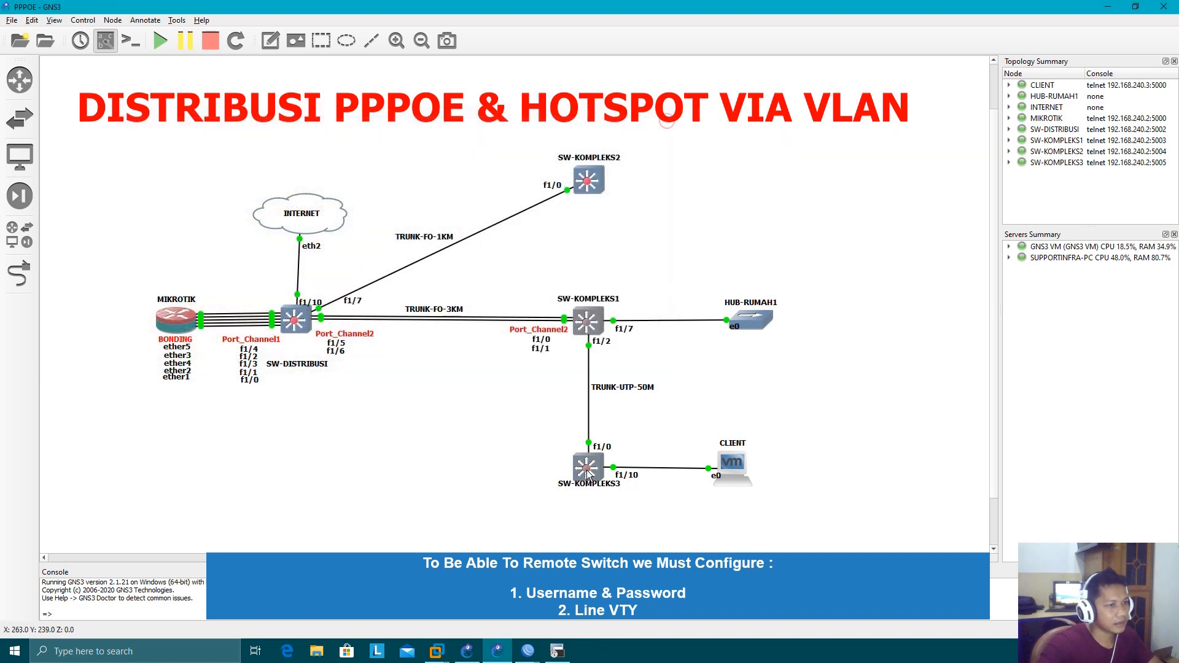
Open the console of SW-KOMPLEKS3 and enter global configuration mode
{"action": "double_click", "coordinate": [587, 470]}
{"action": "left_click_drag", "start_coordinate": [352, 49], "coordinate": [608, 153]}
{"action": "type", "text": "conf t"}
{"action": "key", "text": "Return"}
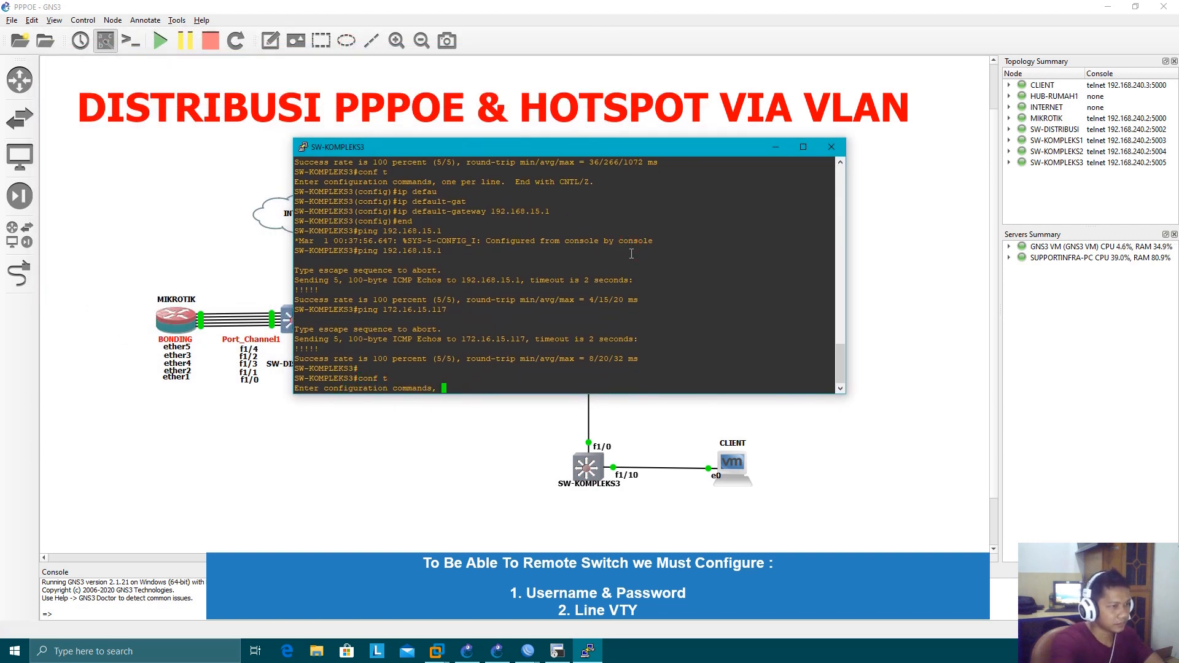
Create the local administrator account on SW-KOMPLEKS3 with privilege 15 and enter the account password
{"action": "type", "text": "user"}
{"action": "key", "text": "Tab"}
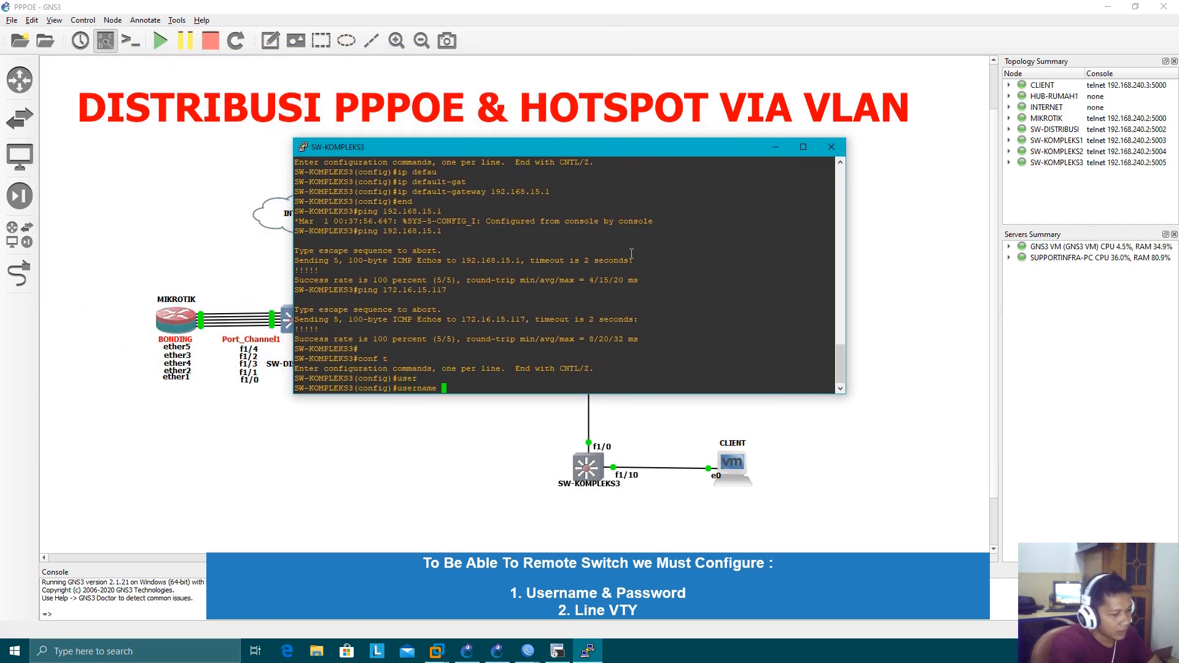
{"action": "type", "text": "ayz priv"}
{"action": "key", "text": "Tab"}
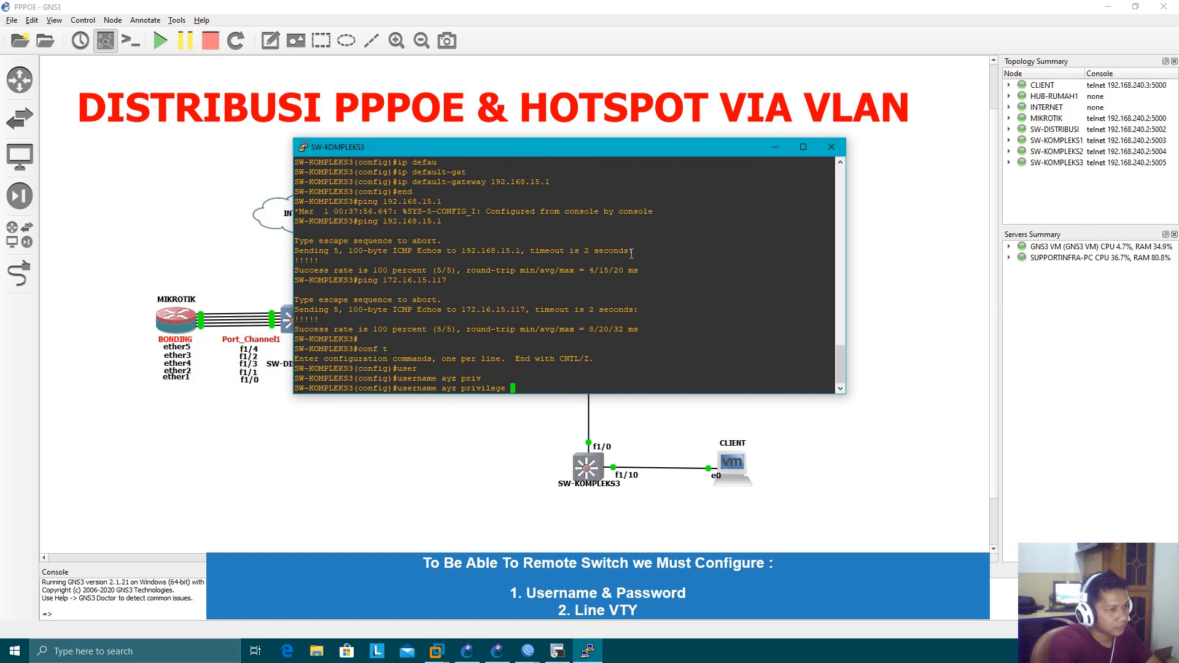
{"action": "type", "text": "15 pass"}
{"action": "key", "text": "Tab"}
{"action": "type", "text": "ay"}
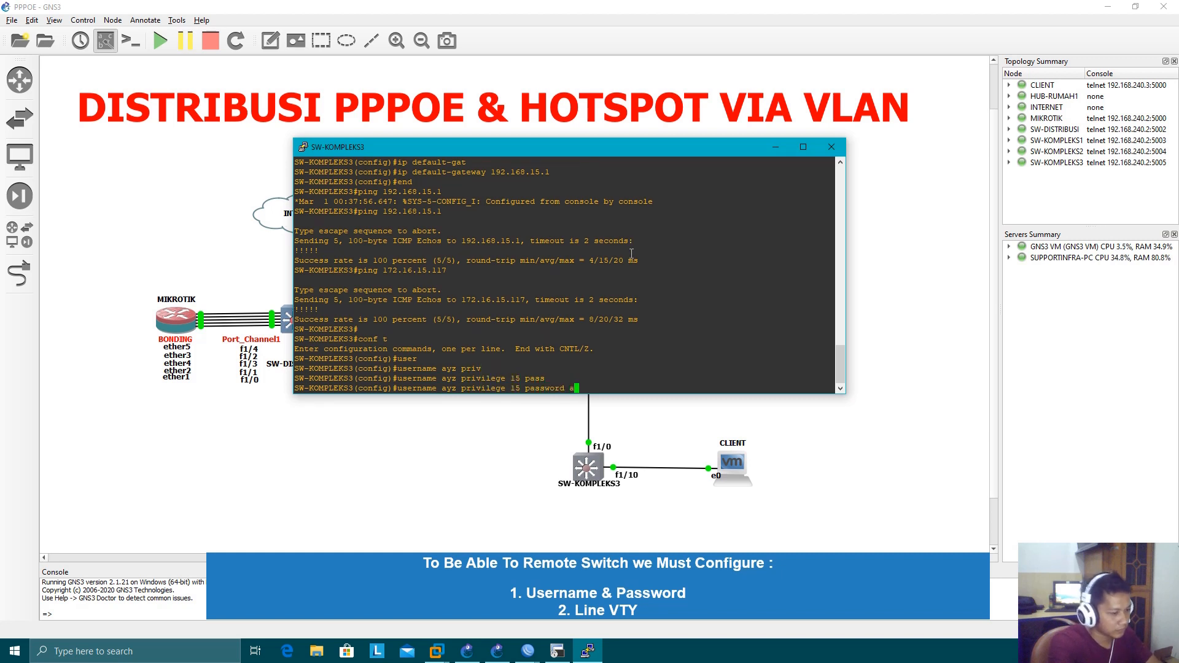
{"action": "type", "text": "z123!"}
{"action": "key", "text": "Return"}
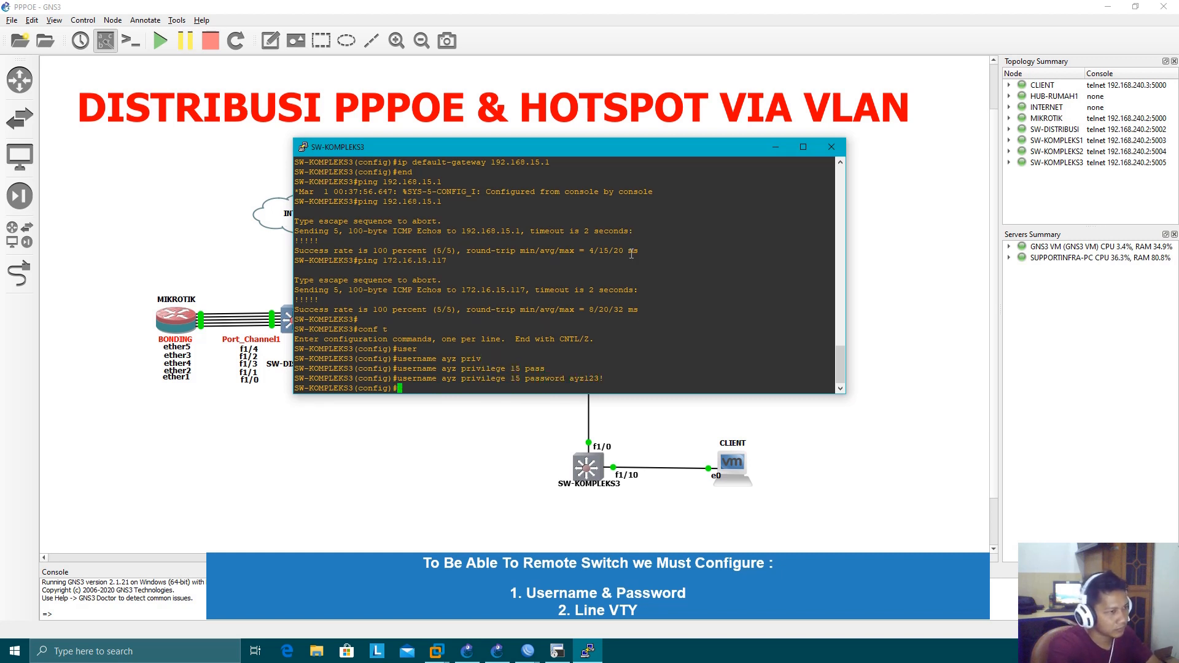
Set the enable secret on SW-KOMPLEKS3 by entering the privileged-mode password
{"action": "type", "text": "enab"}
{"action": "key", "text": "Tab"}
{"action": "type", "text": "sec"}
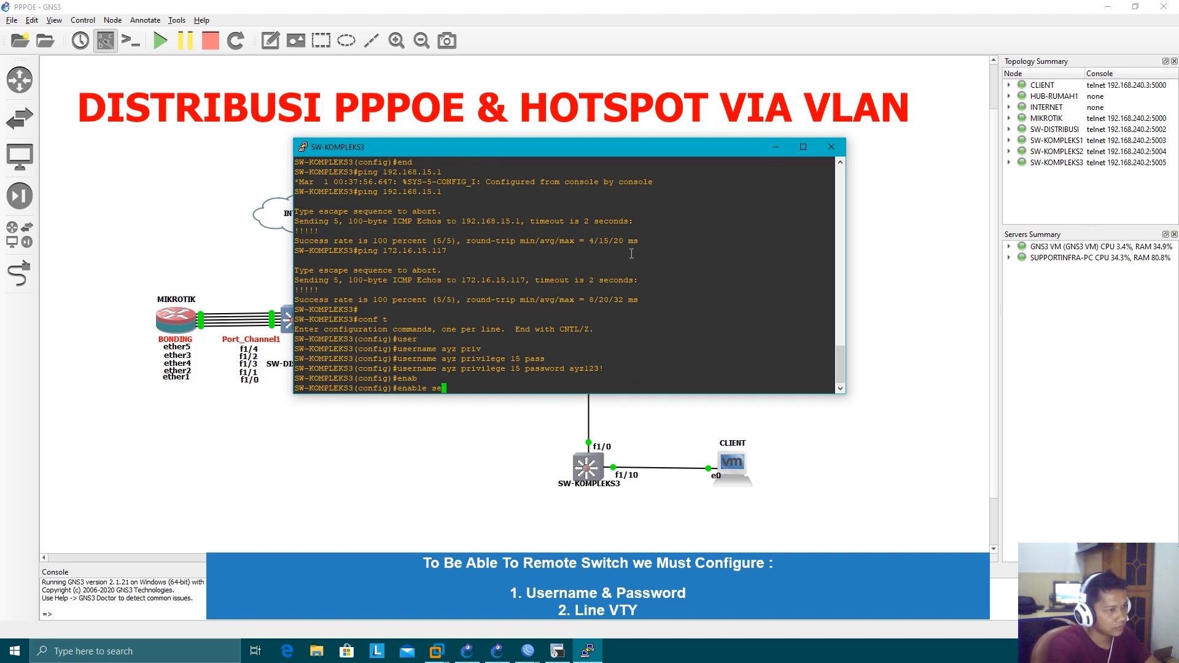
{"action": "key", "text": "Tab"}
{"action": "type", "text": "ayz123"}
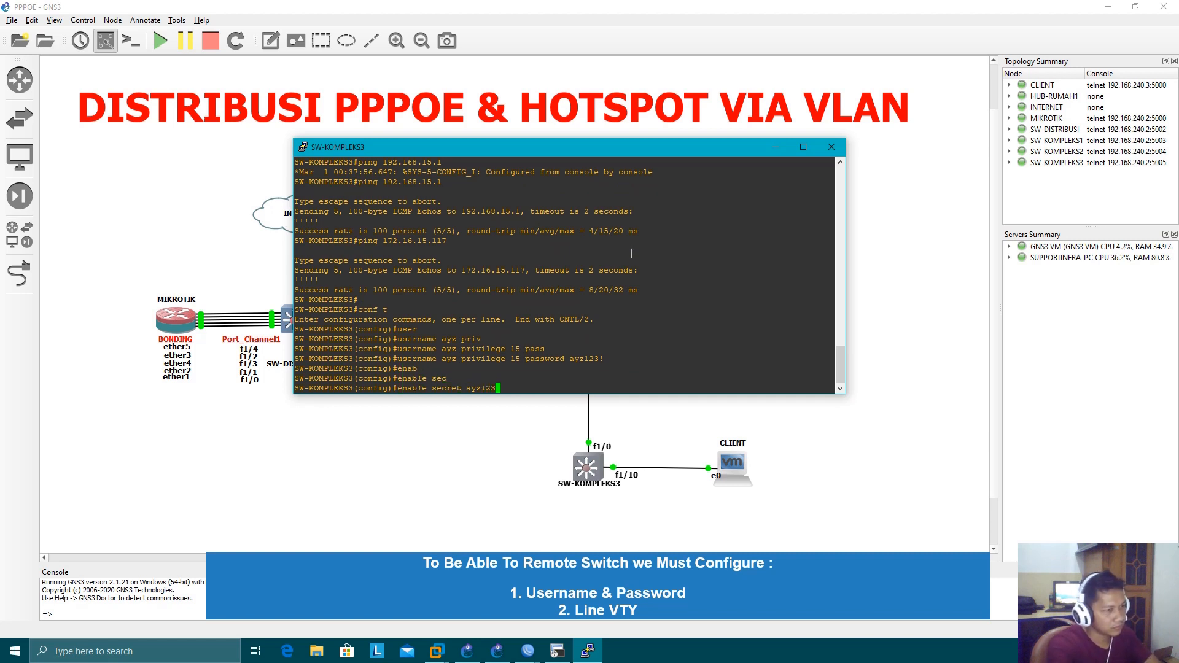
{"action": "type", "text": "!"}
{"action": "key", "text": "Return"}
Enable service password-encryption on SW-KOMPLEKS3
{"action": "type", "text": "servic"}
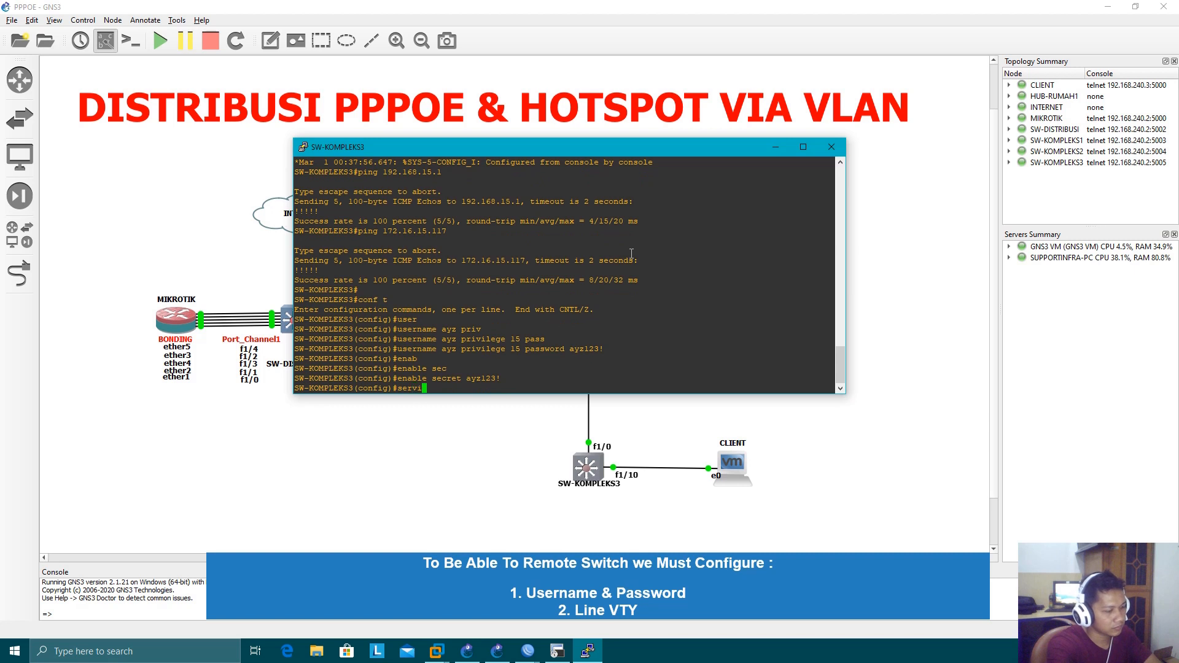
{"action": "key", "text": "Tab"}
{"action": "type", "text": "pass"}
{"action": "key", "text": "Tab"}
{"action": "key", "text": "Return"}
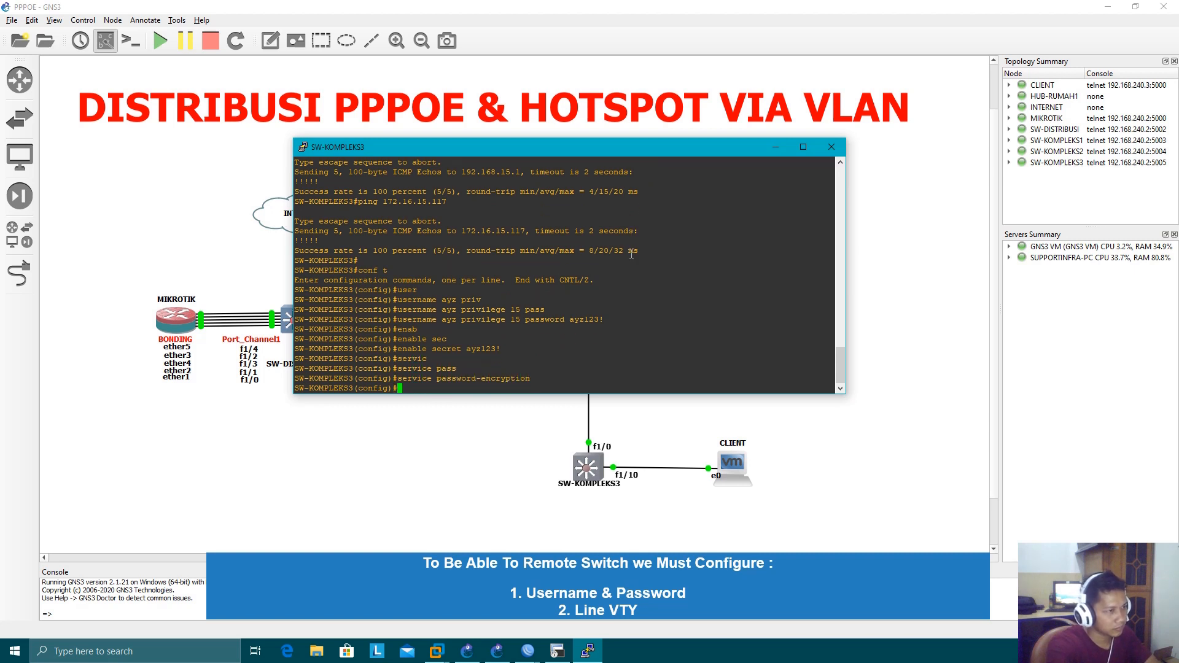
Configure VTY lines 0 4 on SW-KOMPLEKS3 to authenticate with login local
{"action": "type", "text": "line vty 0 4"}
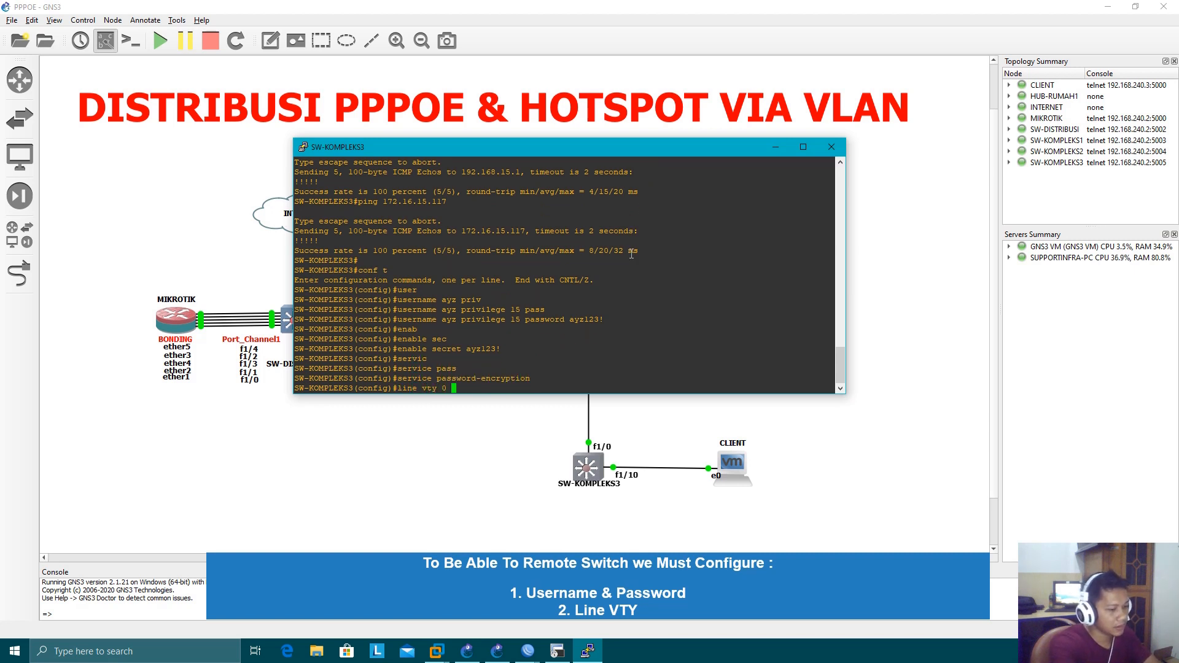
{"action": "key", "text": "Return"}
{"action": "type", "text": "login local"}
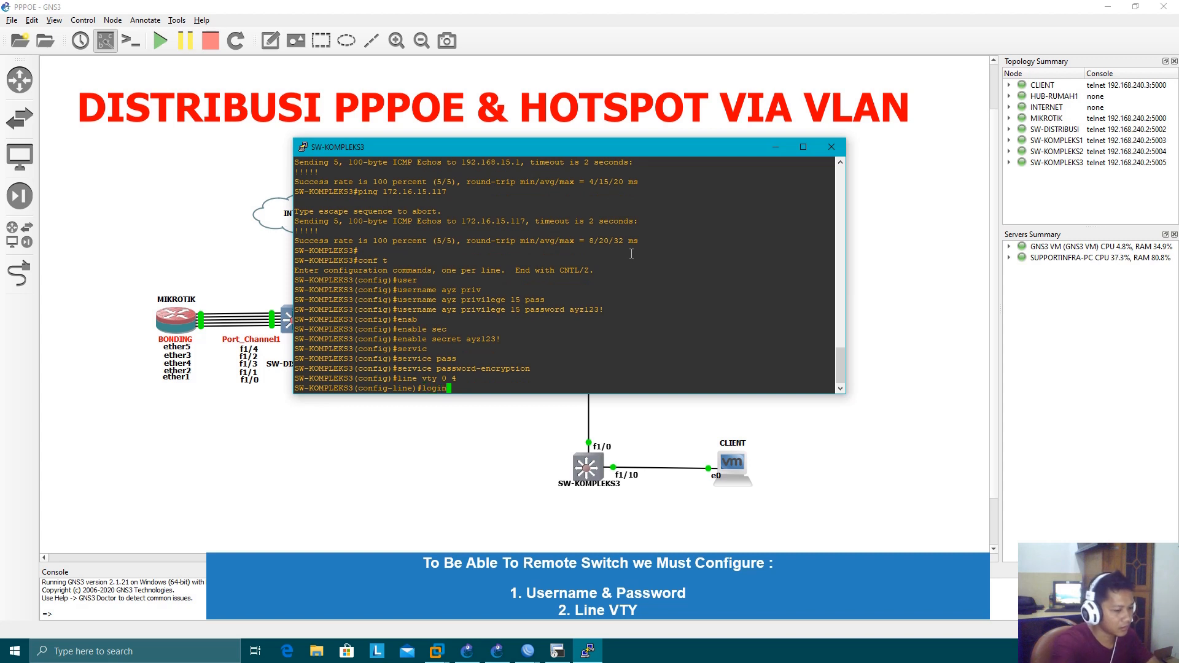
{"action": "key", "text": "Return"}
Enter the line password for SW-KOMPLEKS3's VTY lines
{"action": "type", "text": "pass"}
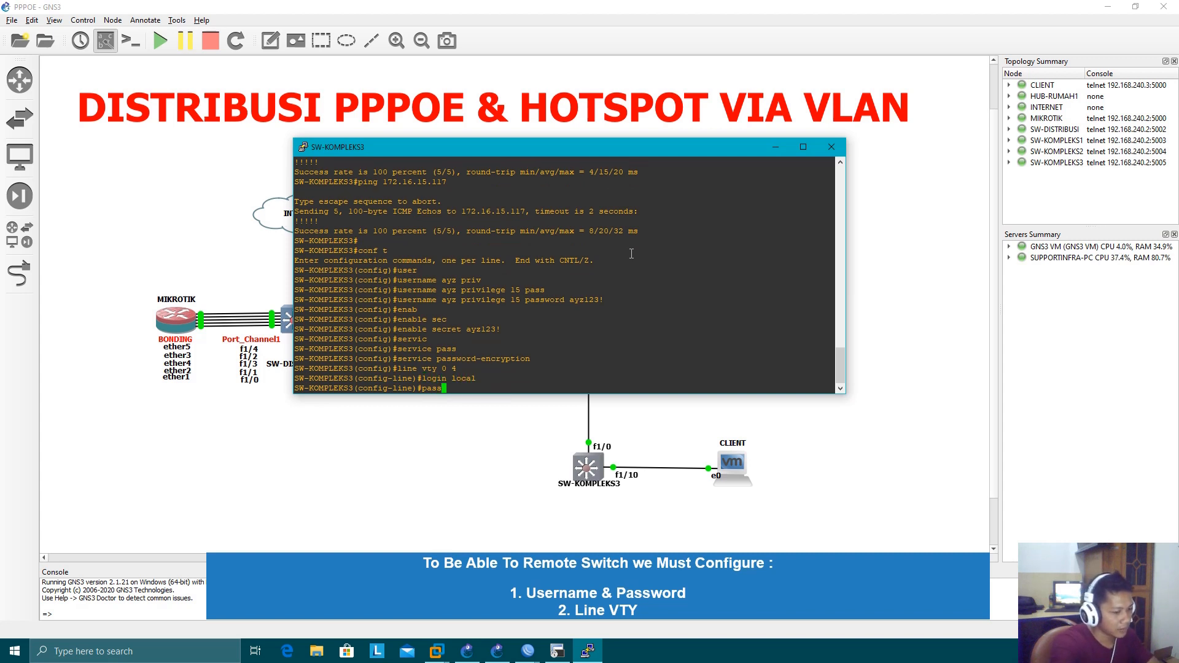
{"action": "key", "text": "Tab"}
{"action": "type", "text": "ayz12"}
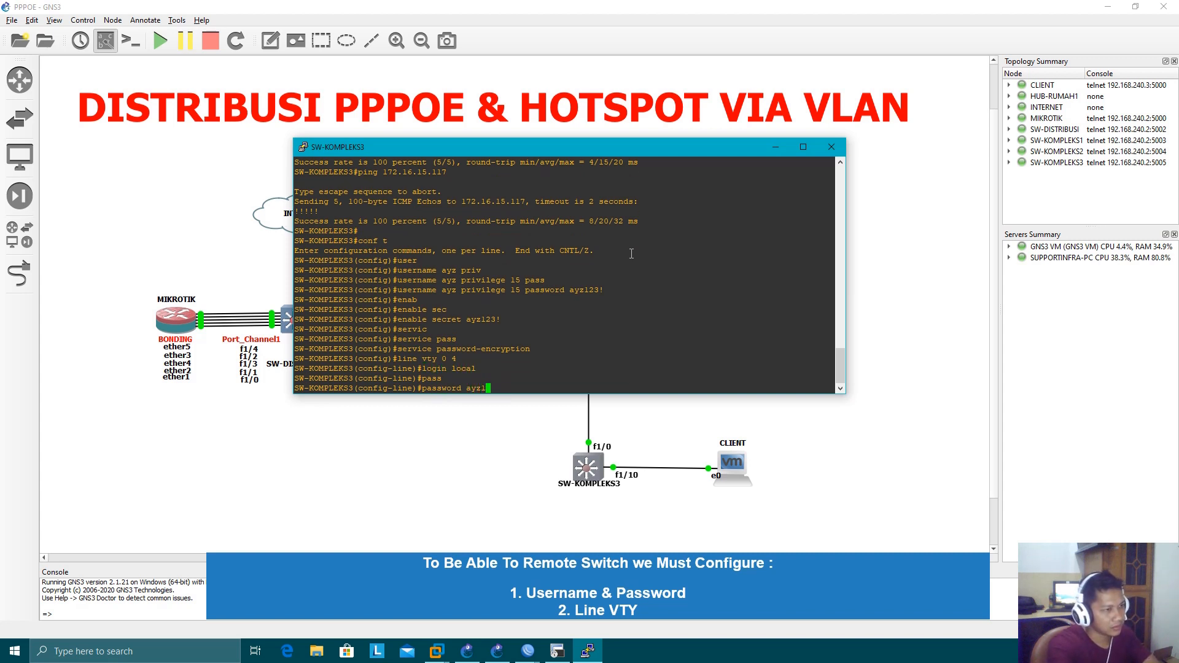
{"action": "type", "text": "3!"}
{"action": "key", "text": "Return"}
Leave configuration mode on SW-KOMPLEKS3, save its configuration with wr, and close its console
{"action": "type", "text": "end"}
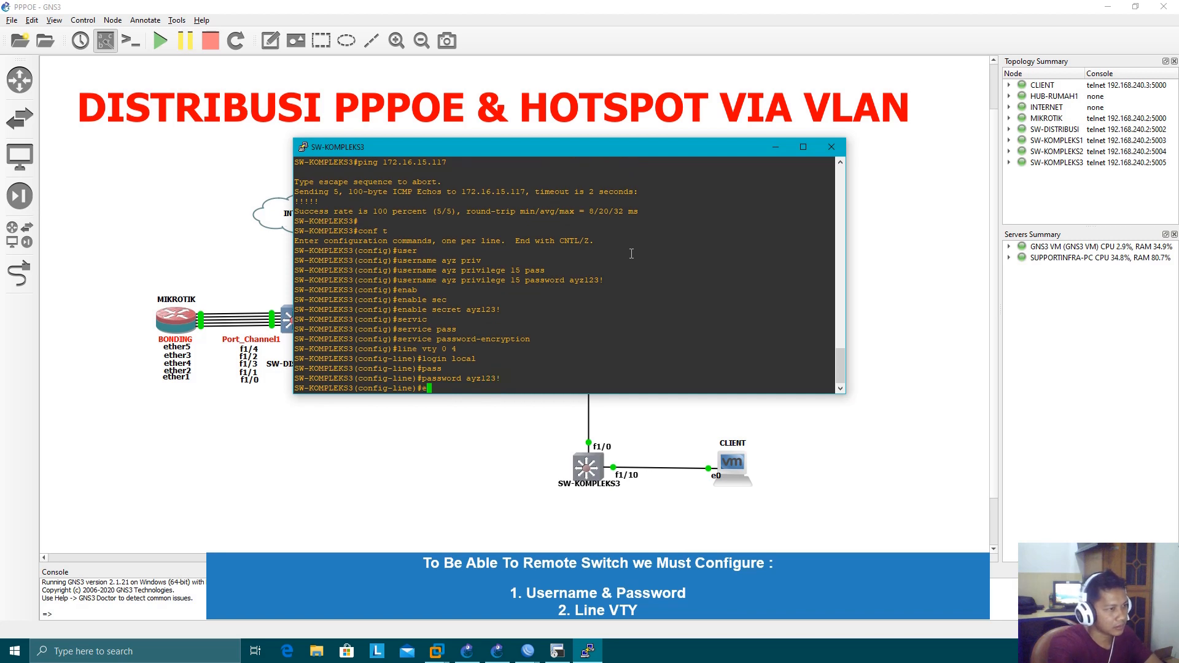
{"action": "key", "text": "Return"}
{"action": "type", "text": "wr"}
{"action": "key", "text": "Return"}
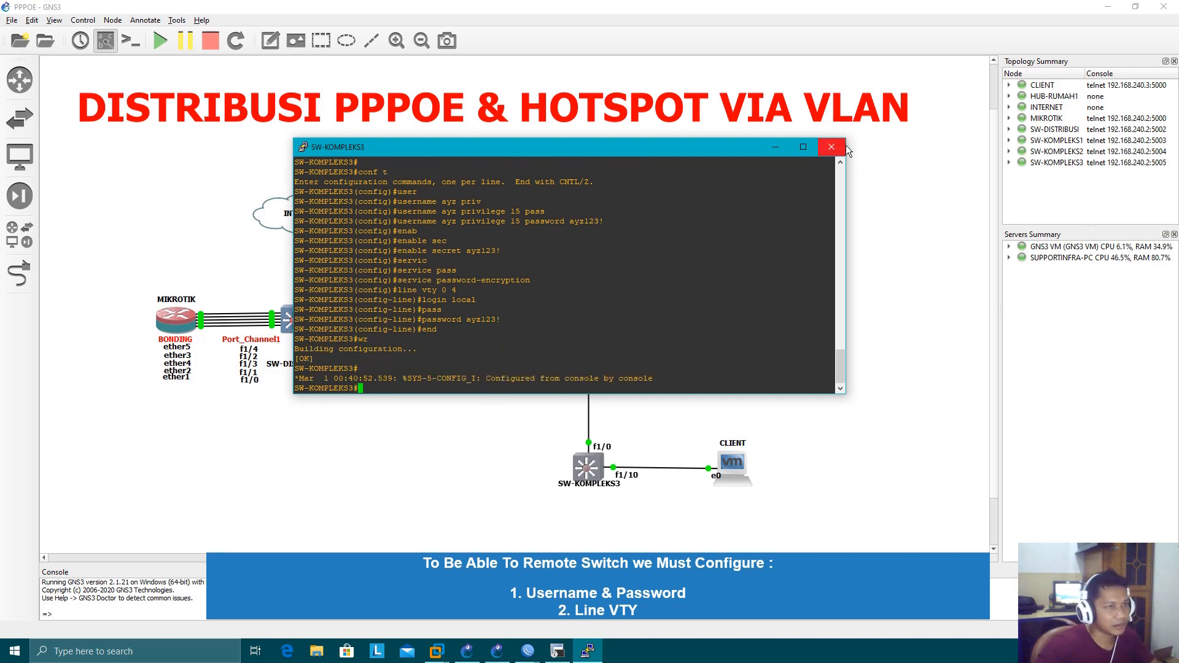
{"action": "left_click", "coordinate": [842, 147]}
{"action": "left_click", "coordinate": [488, 461]}
Switch to SecureCRT and open a Telnet quick connection to 192.168.15.2
{"action": "left_click", "coordinate": [559, 650]}
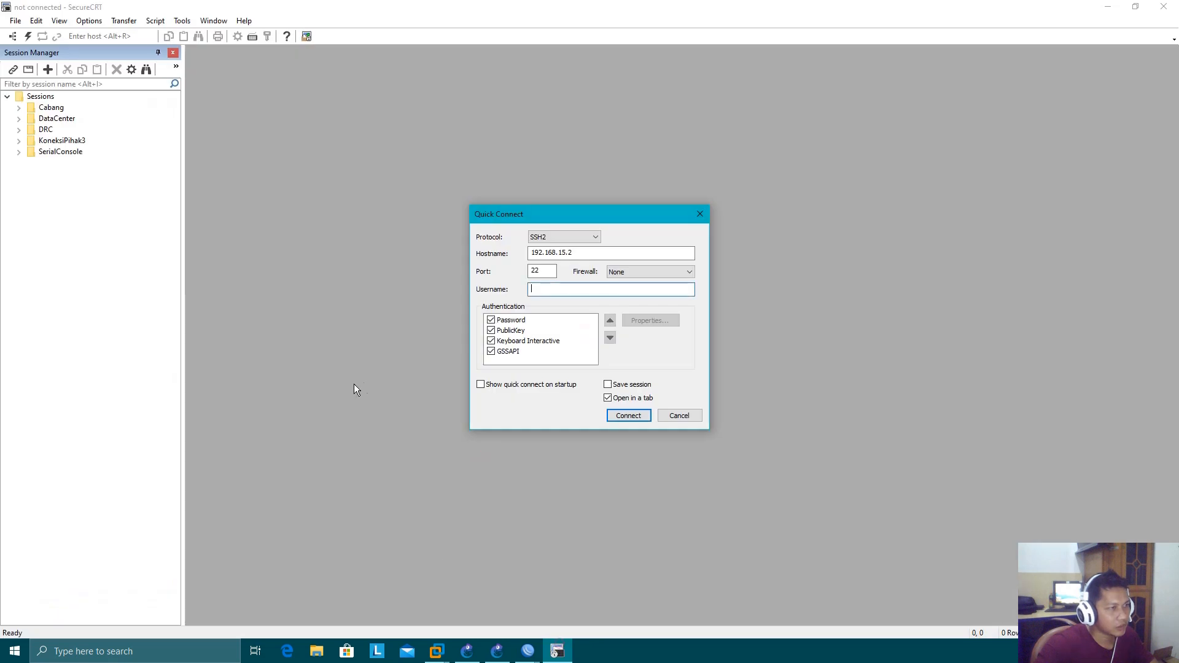
{"action": "left_click", "coordinate": [573, 237]}
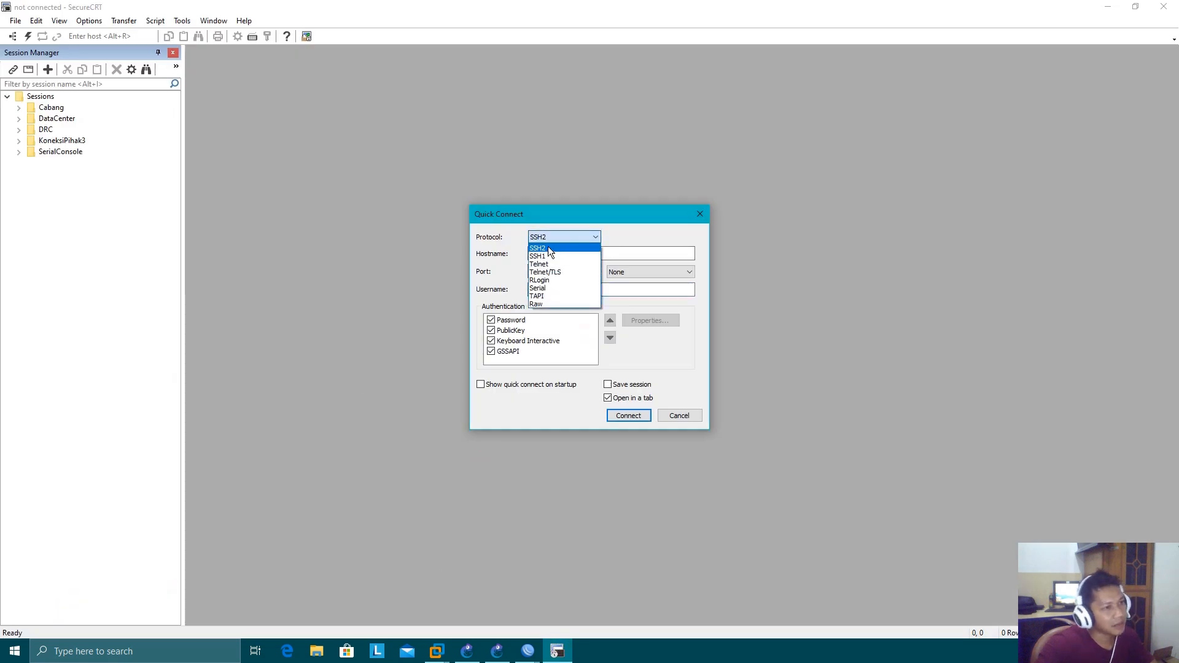
{"action": "left_click", "coordinate": [540, 264]}
{"action": "left_click", "coordinate": [580, 255]}
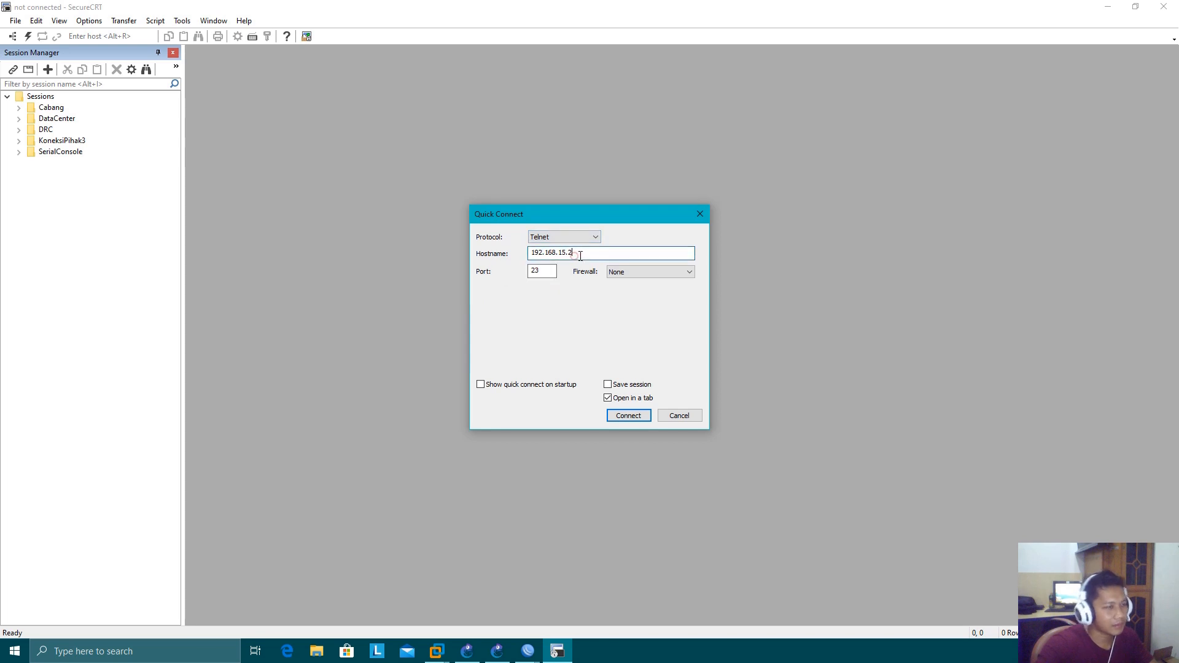
{"action": "left_click", "coordinate": [629, 416]}
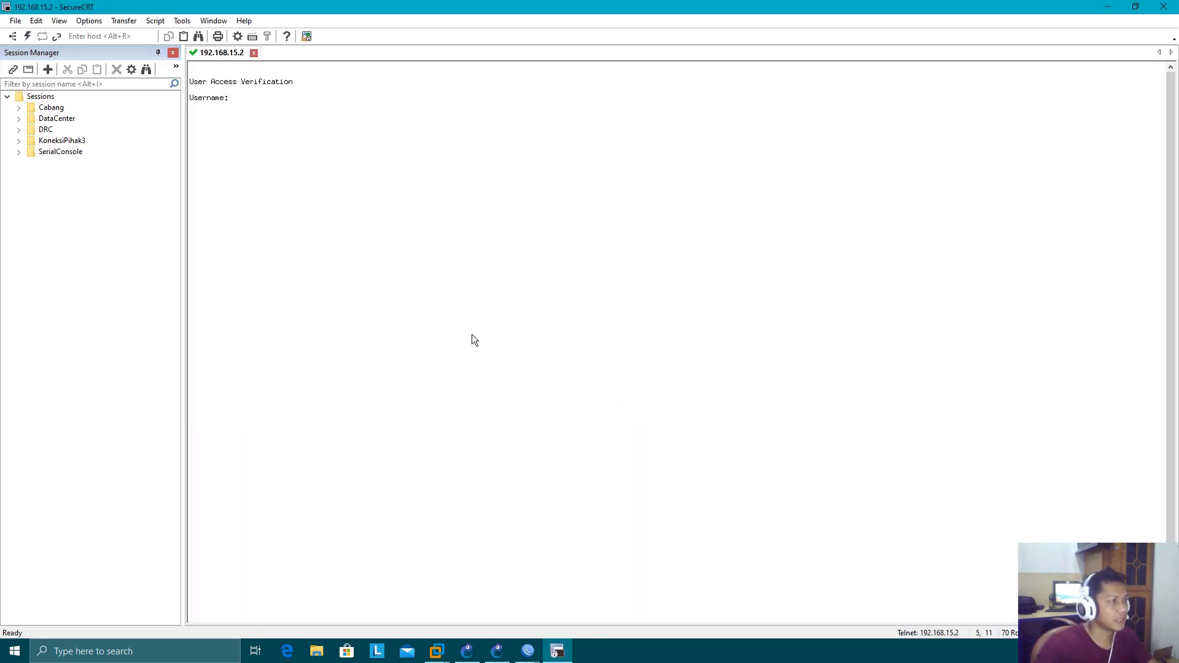
Log in to the Telnet session on 192.168.15.2 with the local username and account password
{"action": "type", "text": "ayz"}
{"action": "key", "text": "Return"}
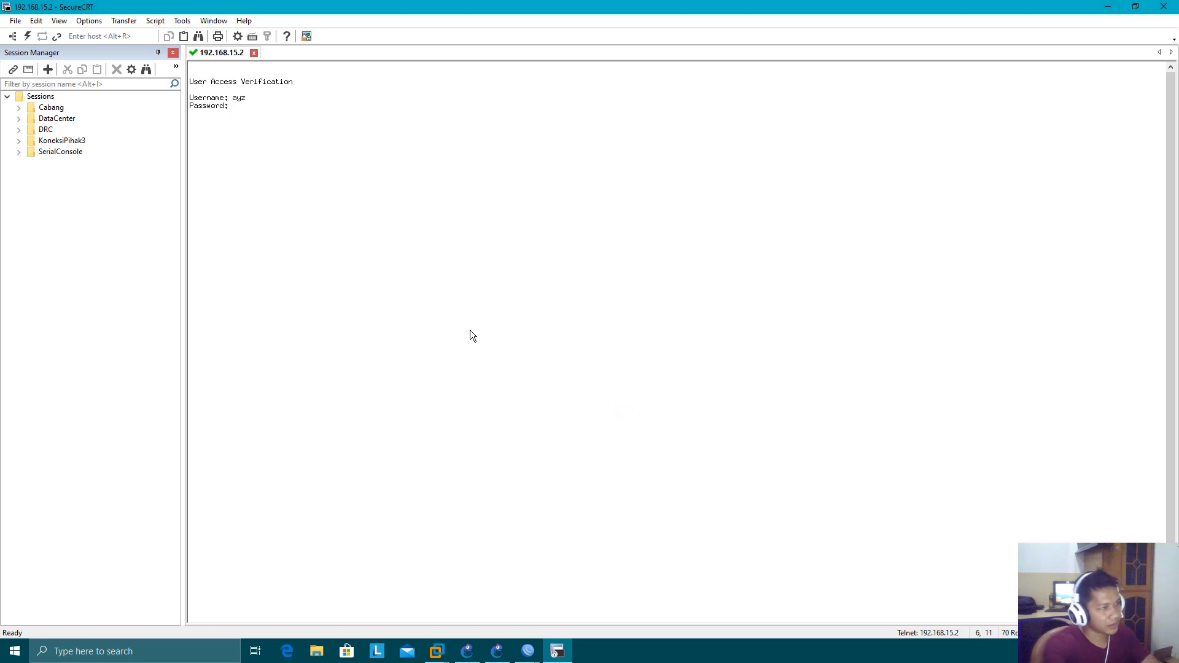
{"action": "key", "text": "Return"}
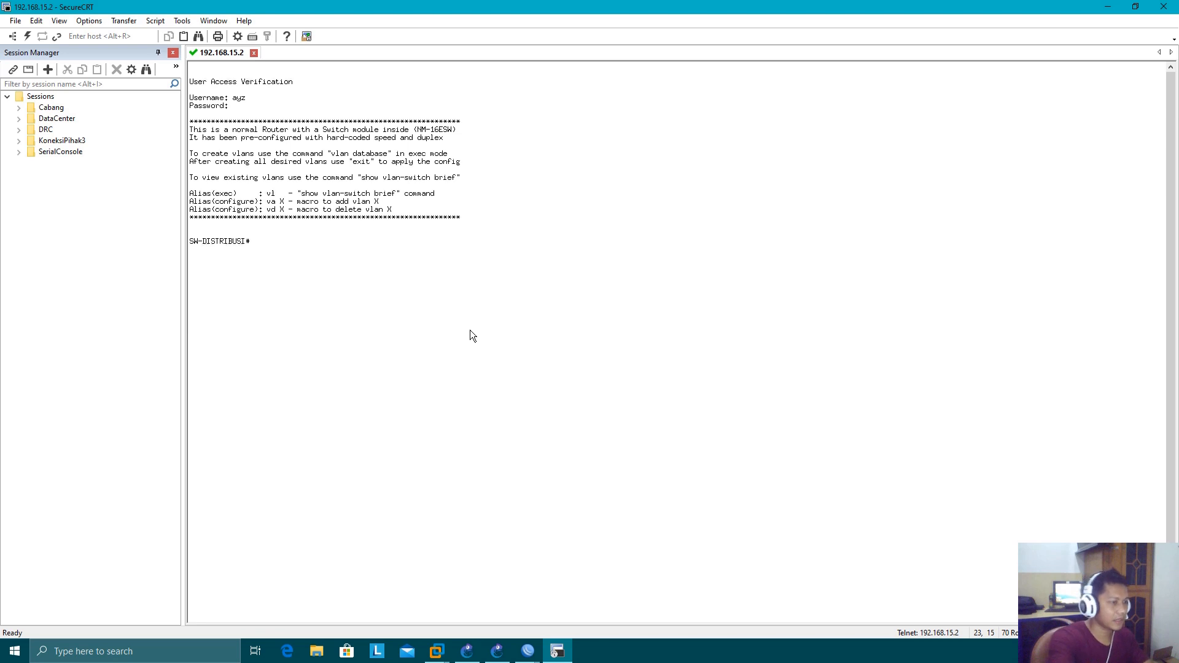
Display SW-DISTRIBUSI's running configuration with sh run and examine its VTY, VLAN 7 and trunk port settings
{"action": "type", "text": "sh run"}
{"action": "key", "text": "Return"}
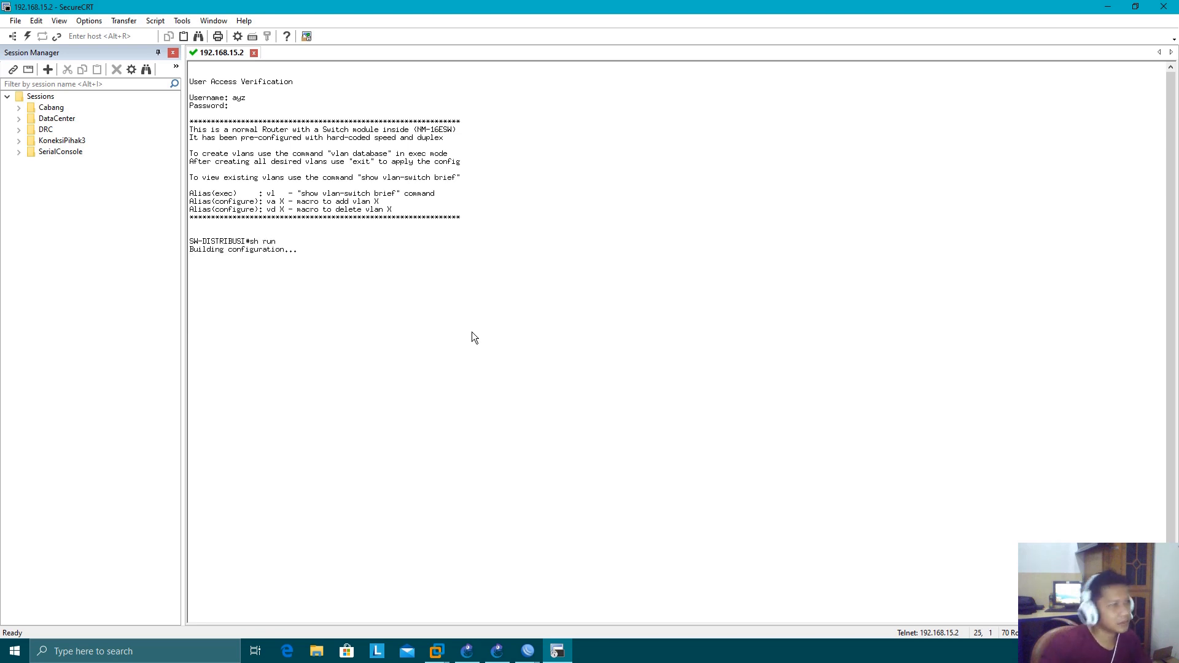
{"action": "key", "text": "space"}
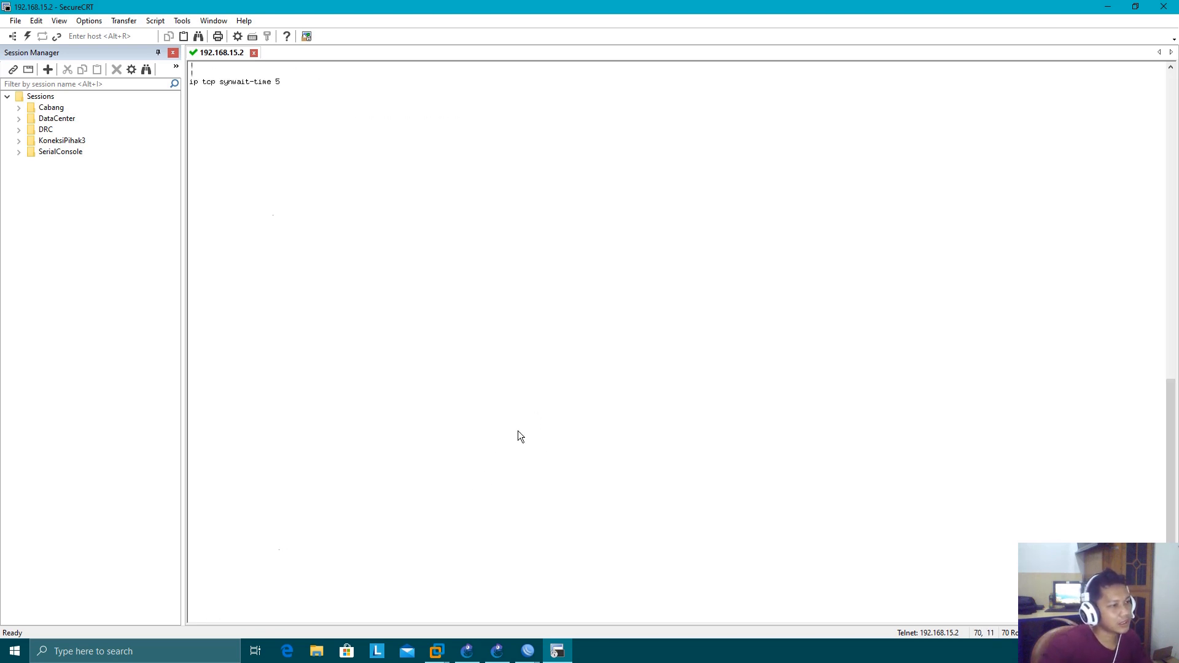
{"action": "key", "text": "space"}
{"action": "scroll", "coordinate": [599, 440], "scroll_direction": "up", "scroll_amount": 20}
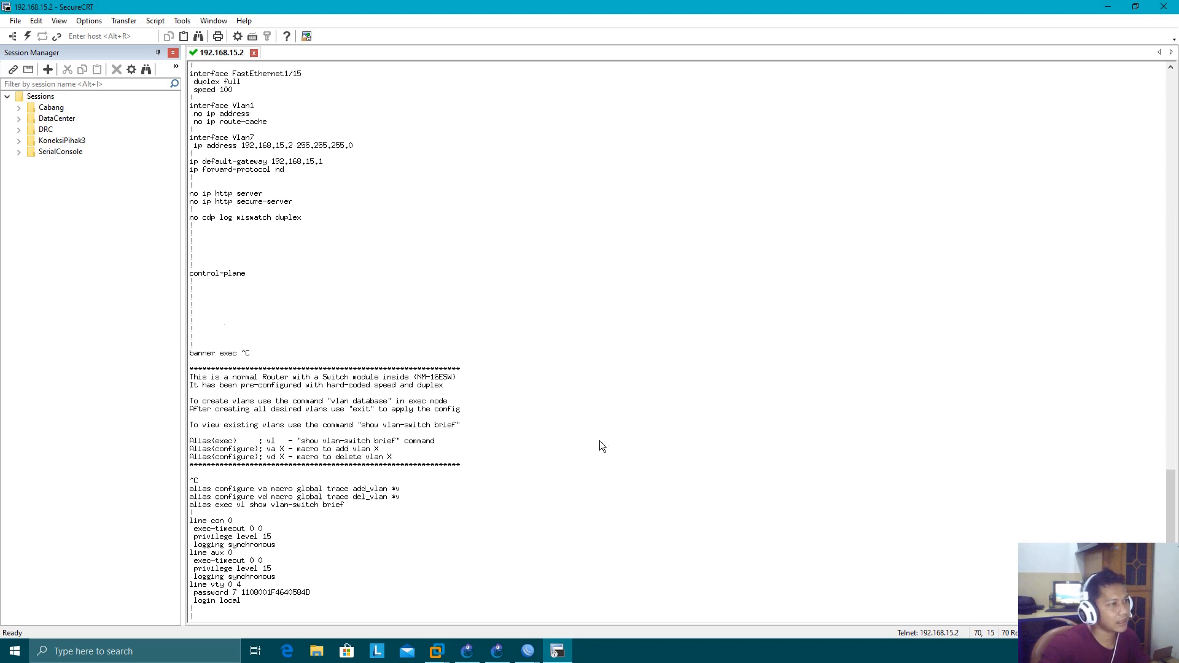
{"action": "scroll", "coordinate": [602, 441], "scroll_direction": "up", "scroll_amount": 1}
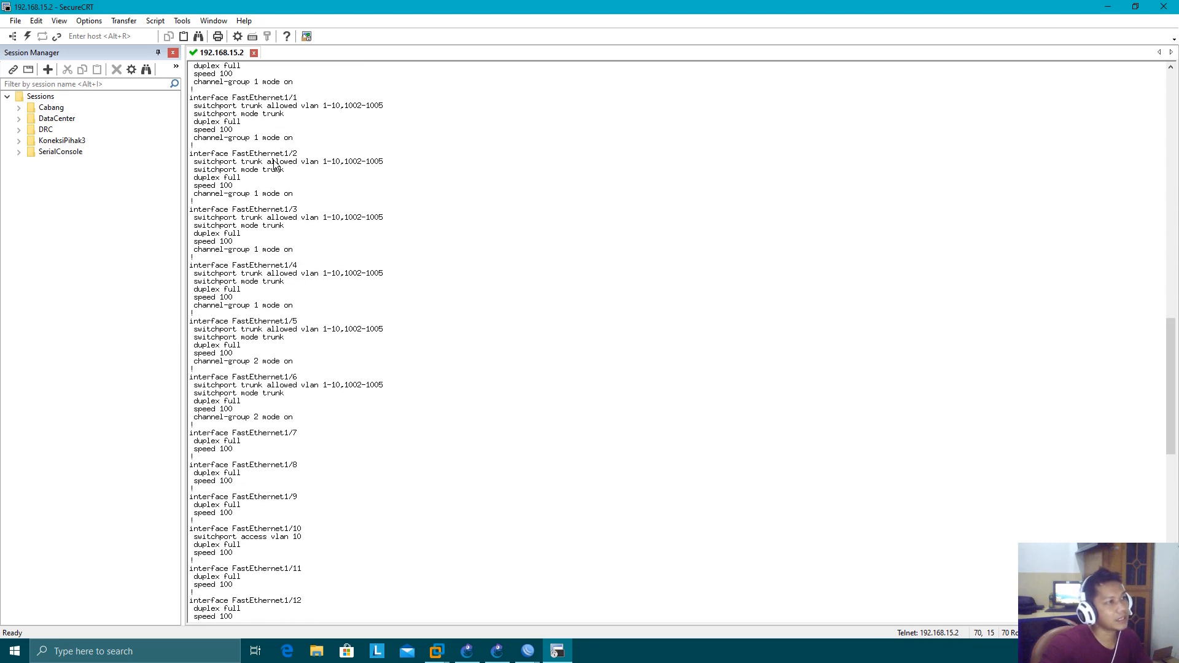
Hide the Session Manager to examine the FastEthernet and VLAN interface sections of the configuration, and switch back to GNS3
{"action": "left_click", "coordinate": [173, 53]}
{"action": "scroll", "coordinate": [470, 387], "scroll_direction": "up", "scroll_amount": 4}
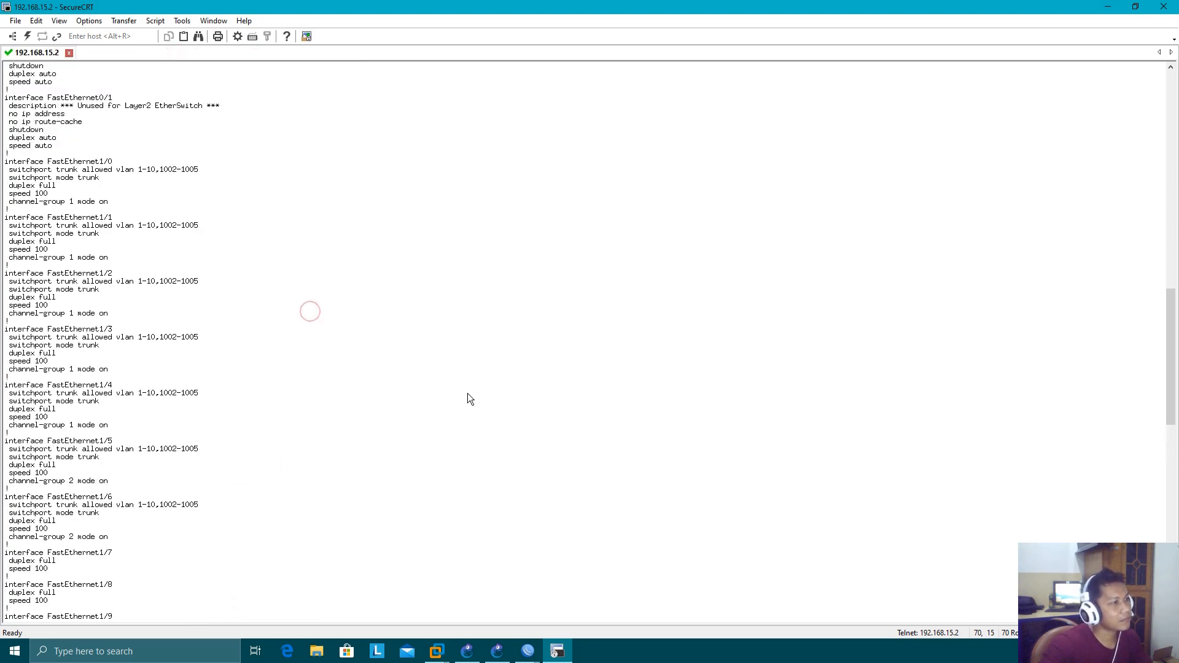
{"action": "scroll", "coordinate": [470, 399], "scroll_direction": "down", "scroll_amount": 13}
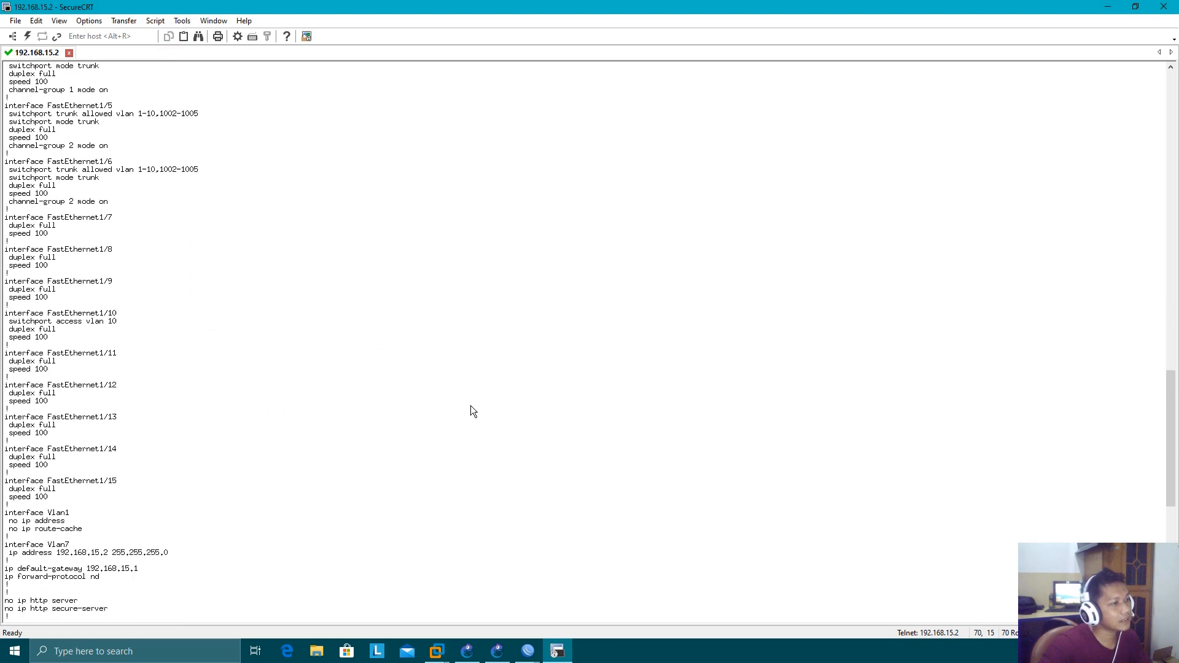
{"action": "scroll", "coordinate": [471, 406], "scroll_direction": "down", "scroll_amount": 1}
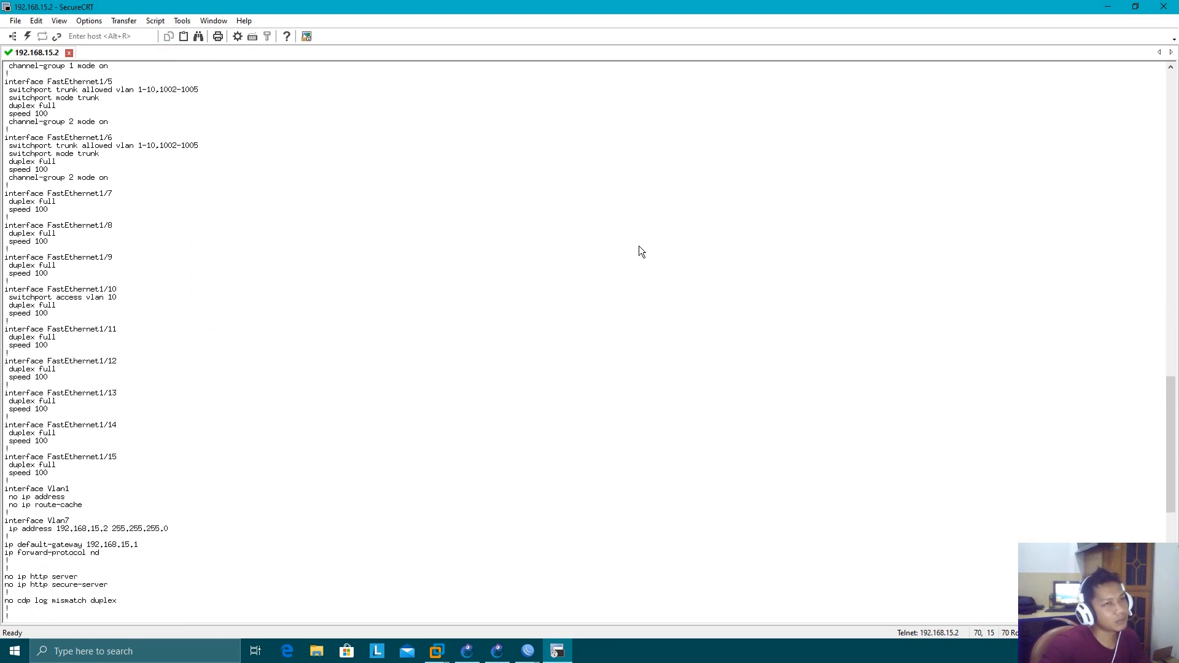
{"action": "left_click", "coordinate": [489, 654]}
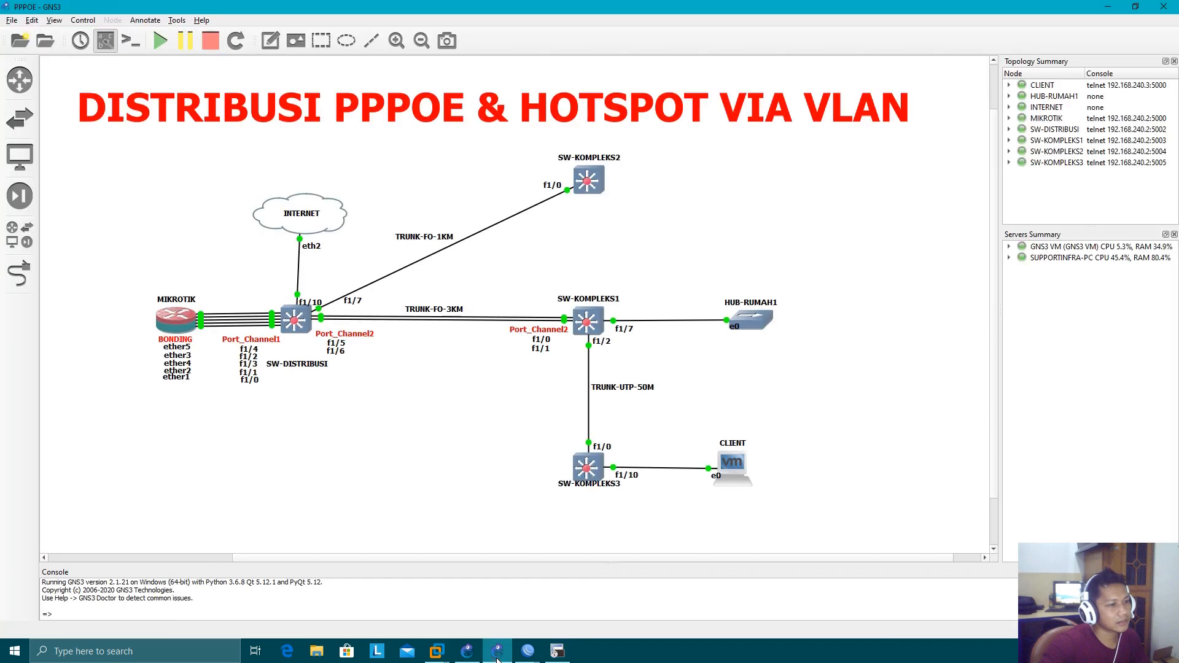